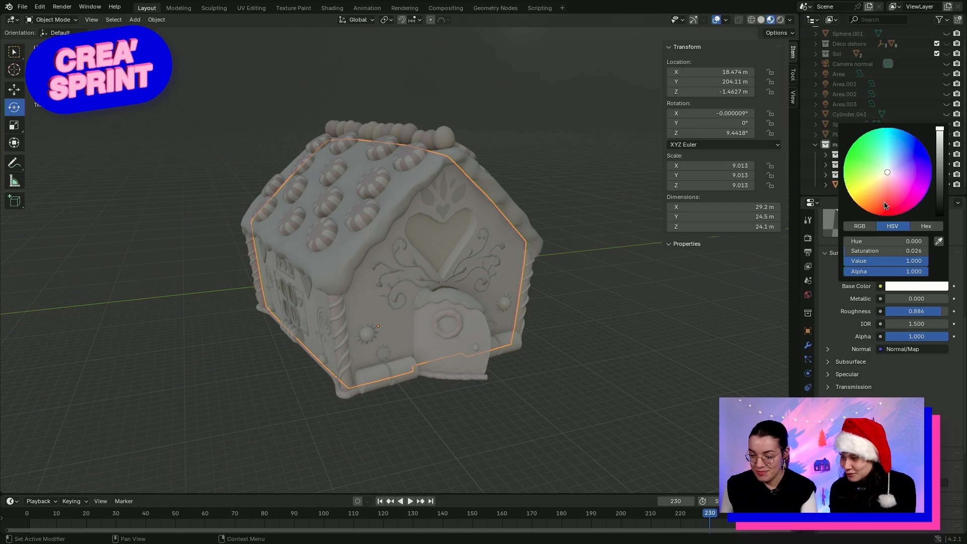
# Set the gingerbread house walls' base color to a dark orange-brown with hue 0.047, saturation 0.913 and value 0.328
pyautogui.click(878, 201)
pyautogui.moveTo(878, 201); pyautogui.dragTo(876, 203)
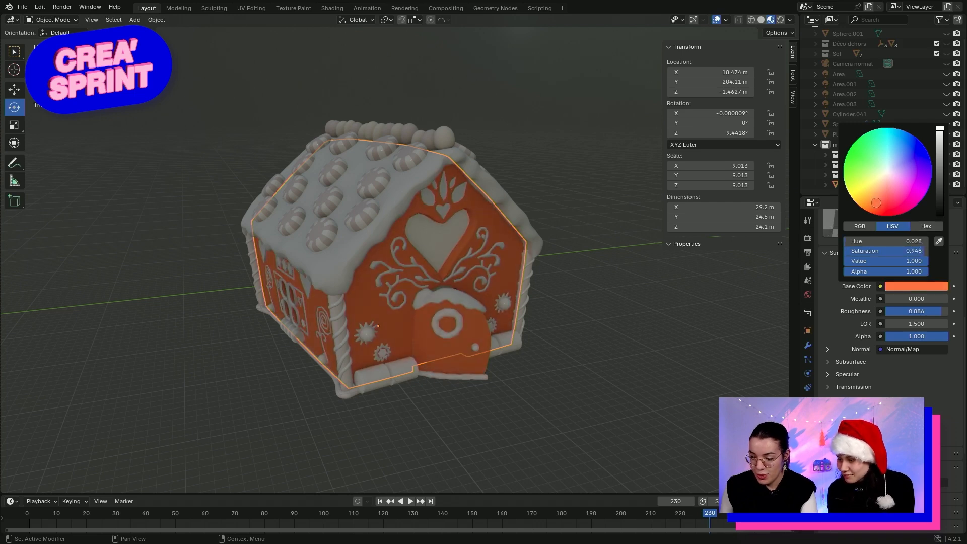
pyautogui.moveTo(942, 186); pyautogui.dragTo(940, 162)
pyautogui.moveTo(868, 202)
pyautogui.mouseDown()
pyautogui.moveTo(873, 192)
pyautogui.moveTo(879, 199)
pyautogui.mouseUp()
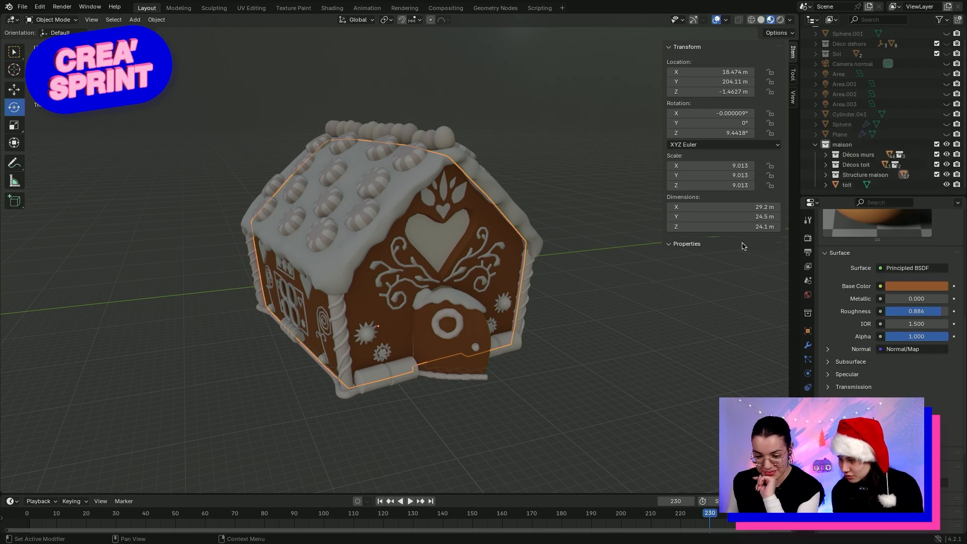
pyautogui.moveTo(578, 260); pyautogui.dragTo(571, 248, button='middle')
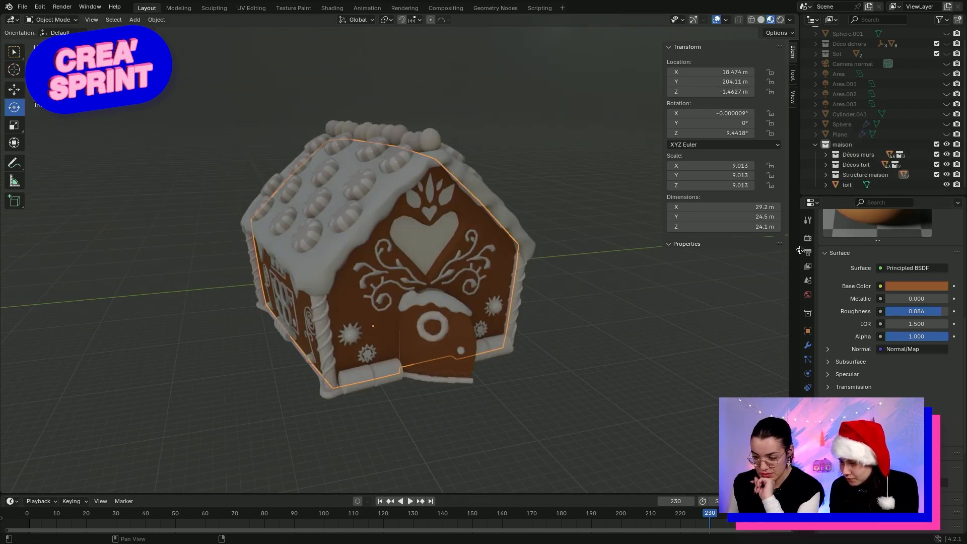
# Fine-tune the hue of the walls' brown base color slightly toward yellow, then deselect the walls
pyautogui.click(921, 290)
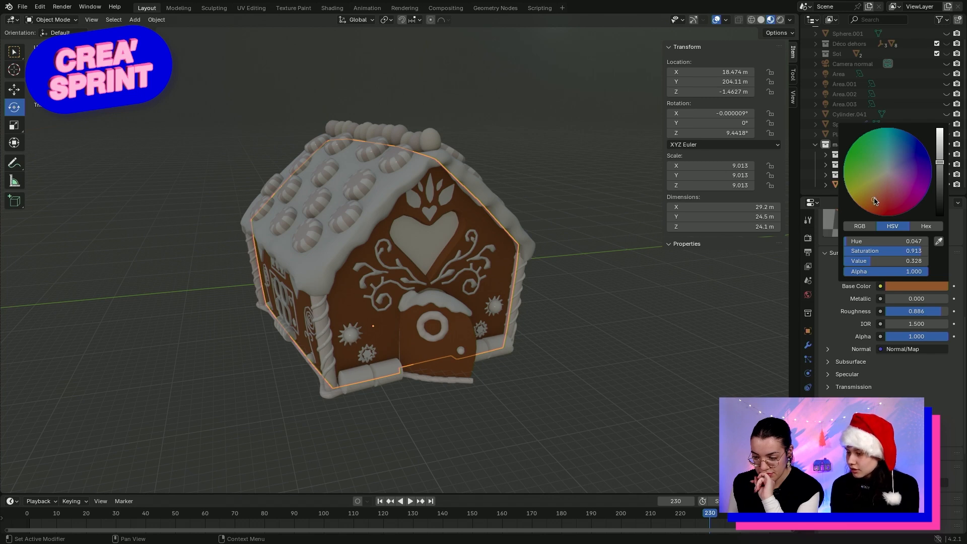
pyautogui.moveTo(875, 201); pyautogui.dragTo(872, 201)
pyautogui.click(659, 351)
pyautogui.moveTo(650, 346)
pyautogui.mouseDown(button='middle')
pyautogui.moveTo(611, 326)
pyautogui.moveTo(494, 339)
pyautogui.moveTo(682, 339)
pyautogui.moveTo(634, 344)
pyautogui.mouseUp(button='middle')
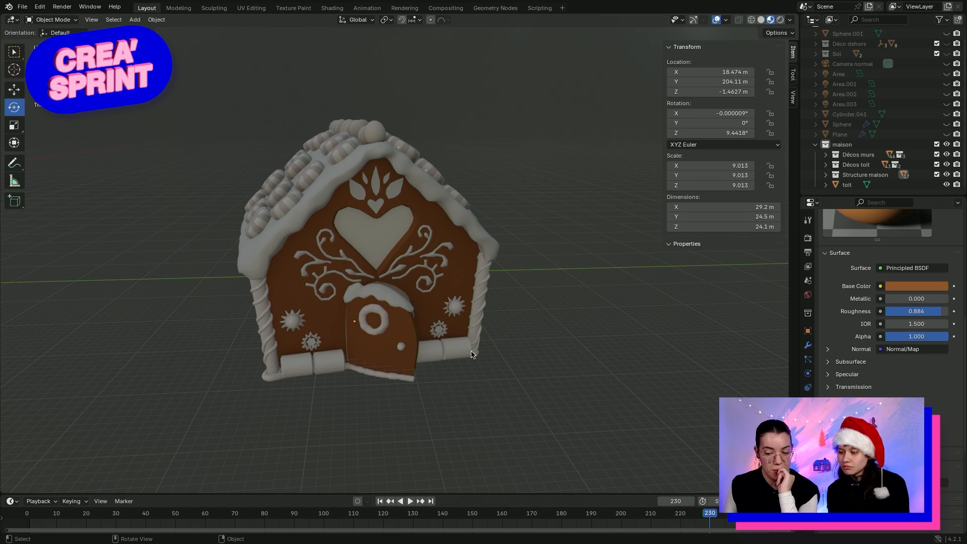
# Examine the materials of the house's decorations by selecting the base cylinders, the front wall's stars and snowflakes, and the side wall's small balls
pyautogui.click(379, 130)
pyautogui.click(328, 352)
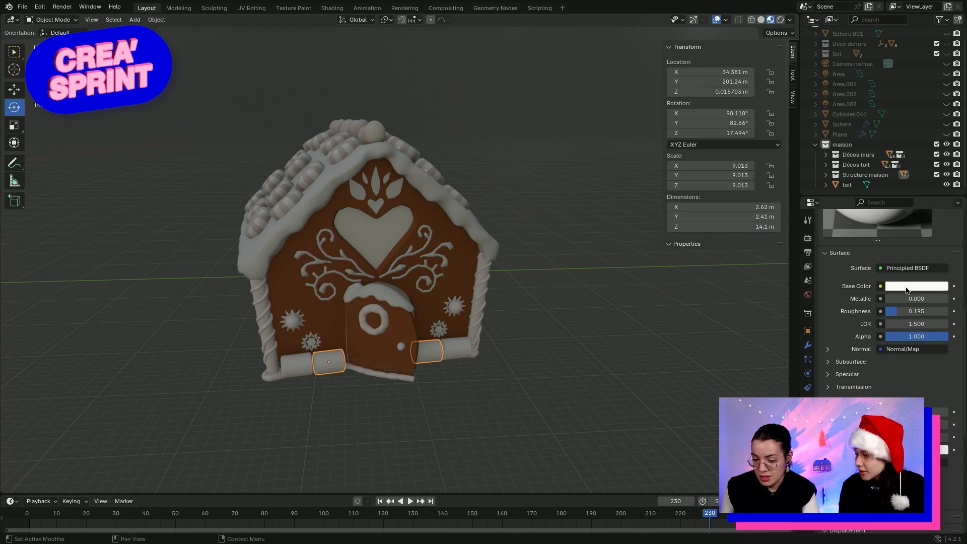
pyautogui.moveTo(581, 367)
pyautogui.mouseDown(button='middle')
pyautogui.moveTo(476, 349)
pyautogui.moveTo(583, 345)
pyautogui.moveTo(598, 380)
pyautogui.moveTo(629, 372)
pyautogui.moveTo(585, 368)
pyautogui.mouseUp(button='middle')
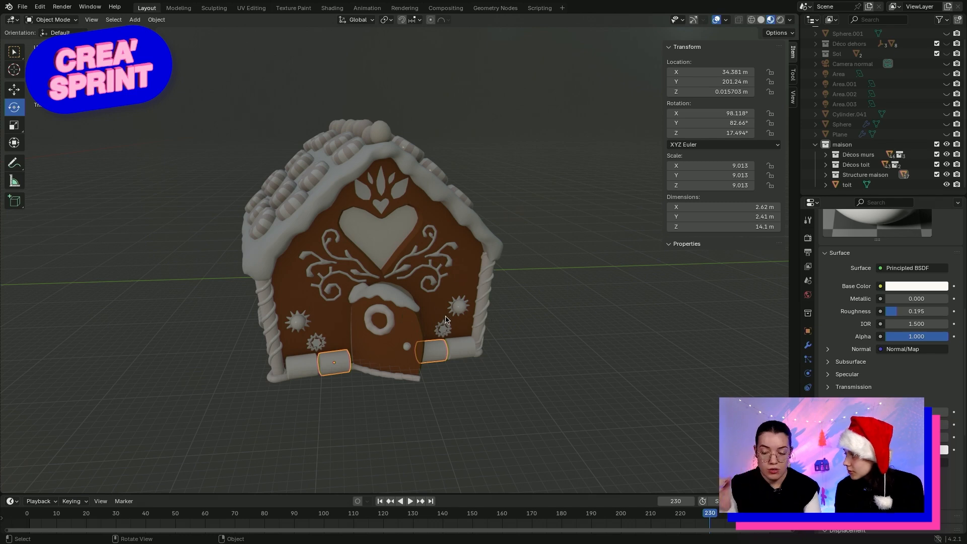
pyautogui.moveTo(550, 297); pyautogui.dragTo(411, 323, button='middle')
pyautogui.click(390, 313)
pyautogui.keyDown('shift'); pyautogui.click(228, 309); pyautogui.keyUp('shift')
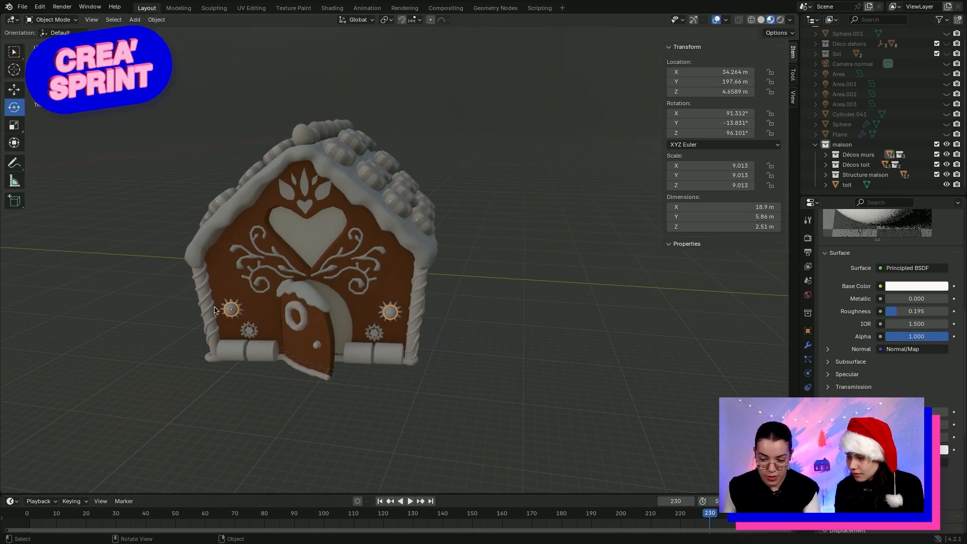
pyautogui.click(245, 332)
pyautogui.keyDown('shift'); pyautogui.click(380, 337); pyautogui.keyUp('shift')
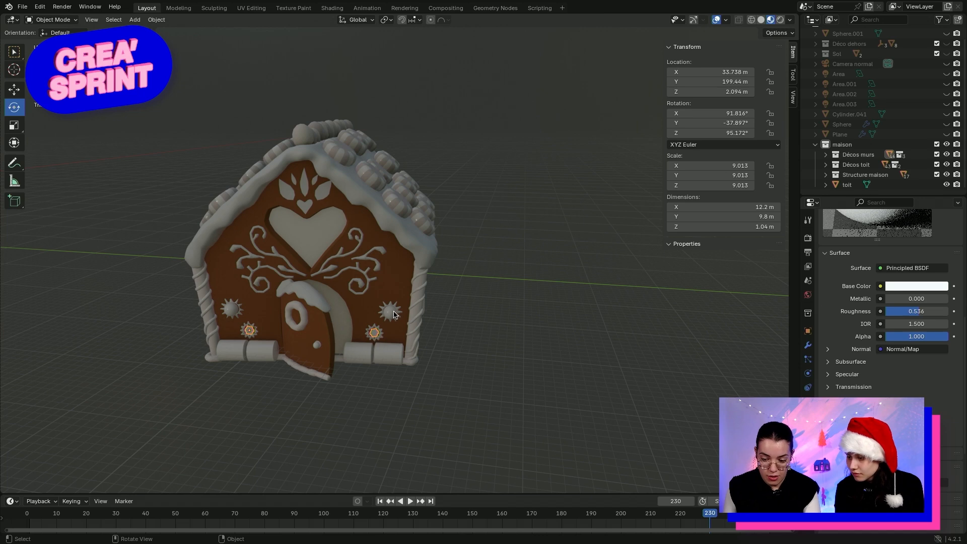
pyautogui.hotkey('ctrl', 'z')
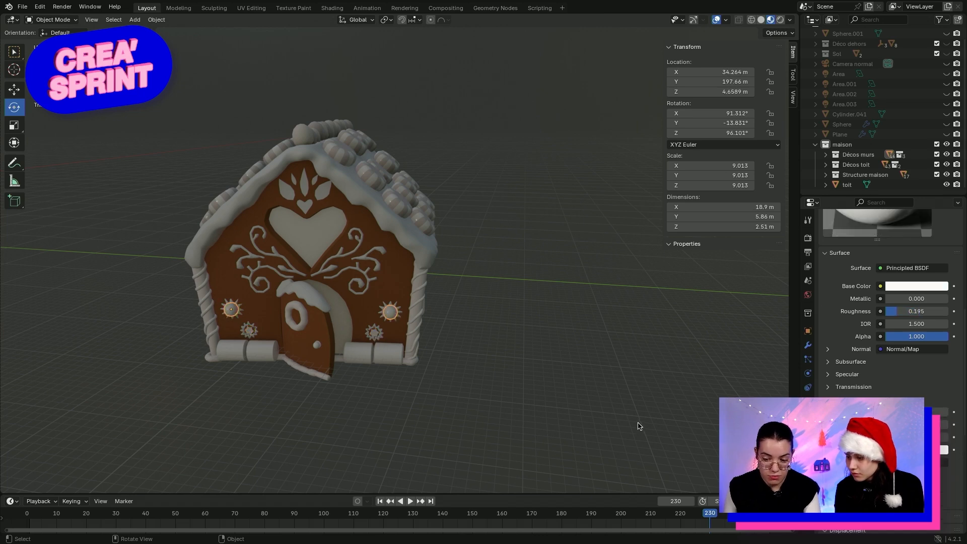
pyautogui.moveTo(494, 352); pyautogui.dragTo(589, 339, button='middle')
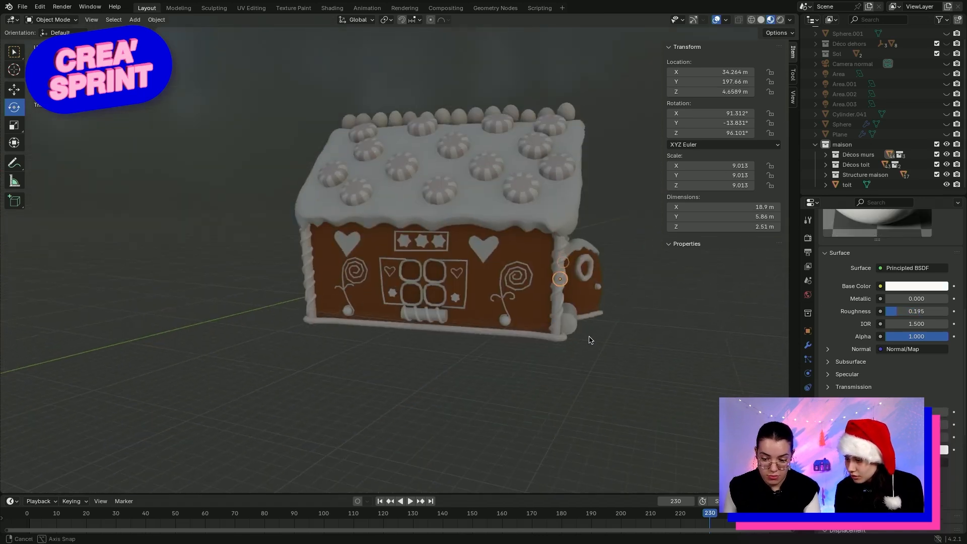
pyautogui.click(506, 321)
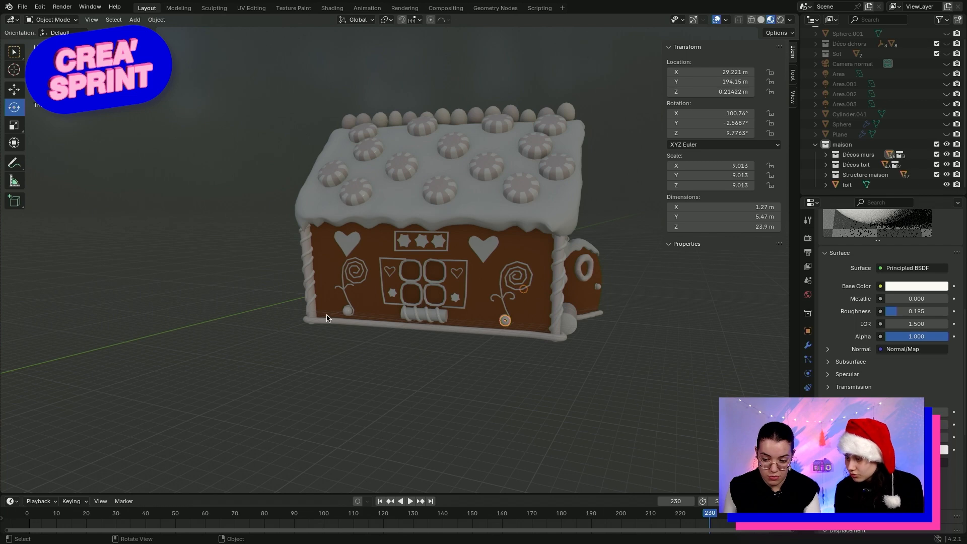
pyautogui.click(347, 310)
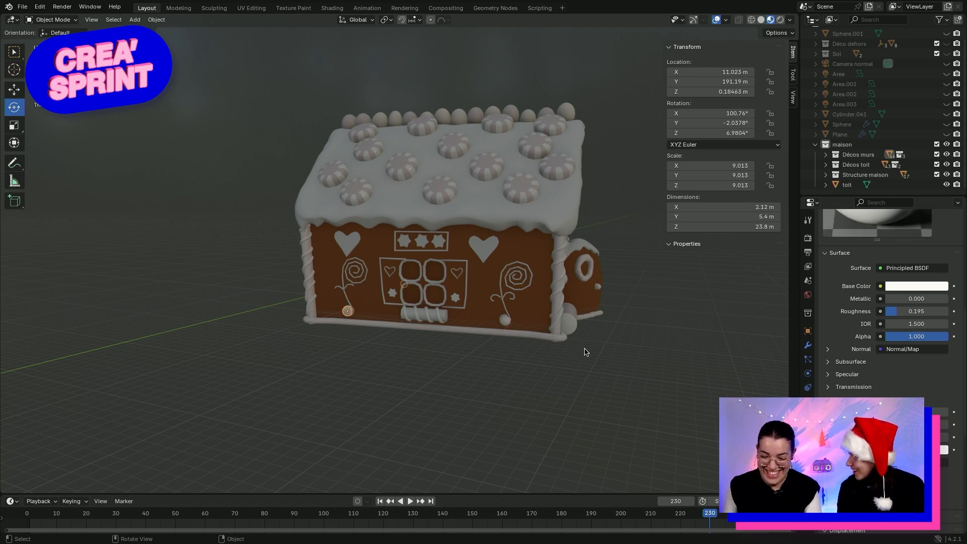
# Select the outer candy cylinders at the base of the facade and set their red bonbon material's base color to light salmon pink
pyautogui.moveTo(583, 352); pyautogui.dragTo(460, 335, button='middle')
pyautogui.click(452, 334)
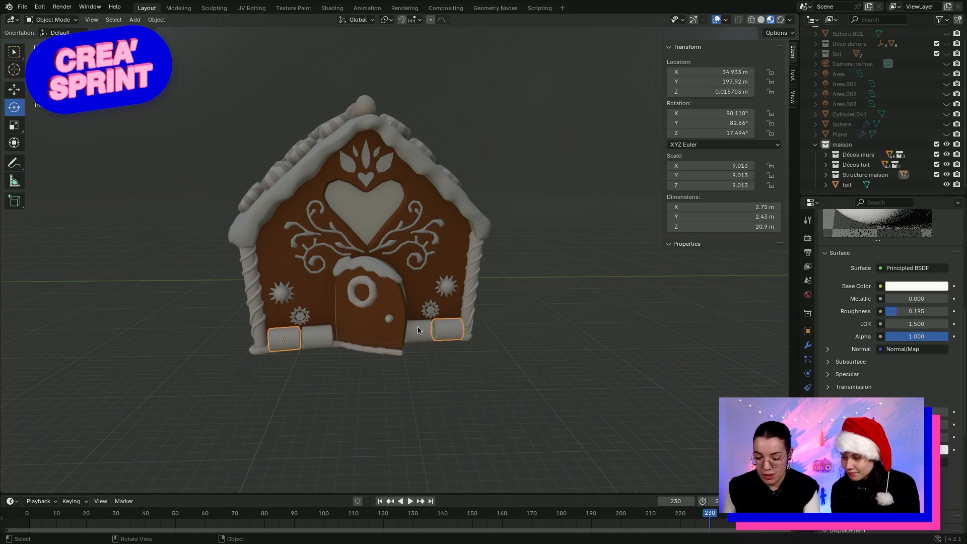
pyautogui.scroll(6, 874, 307)
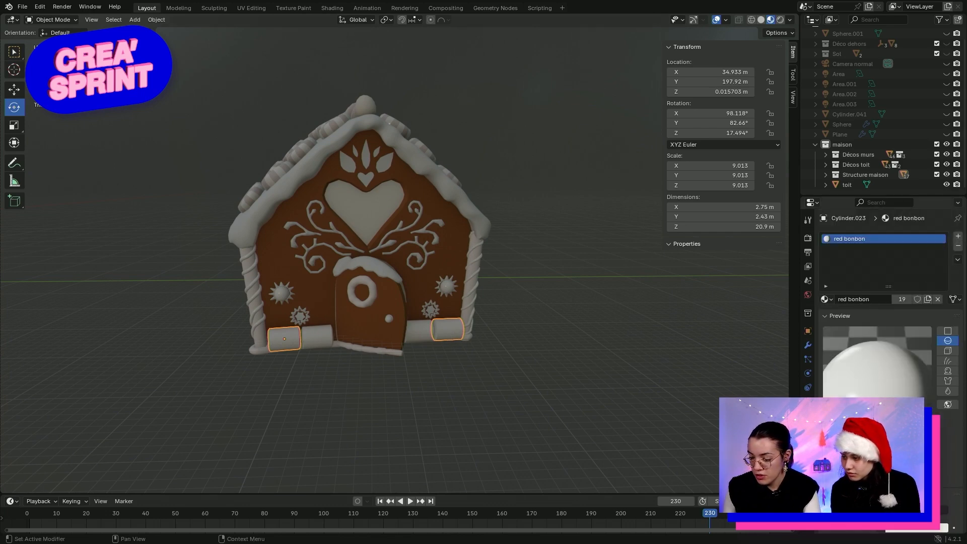
pyautogui.scroll(-5, 887, 302)
pyautogui.click(911, 427)
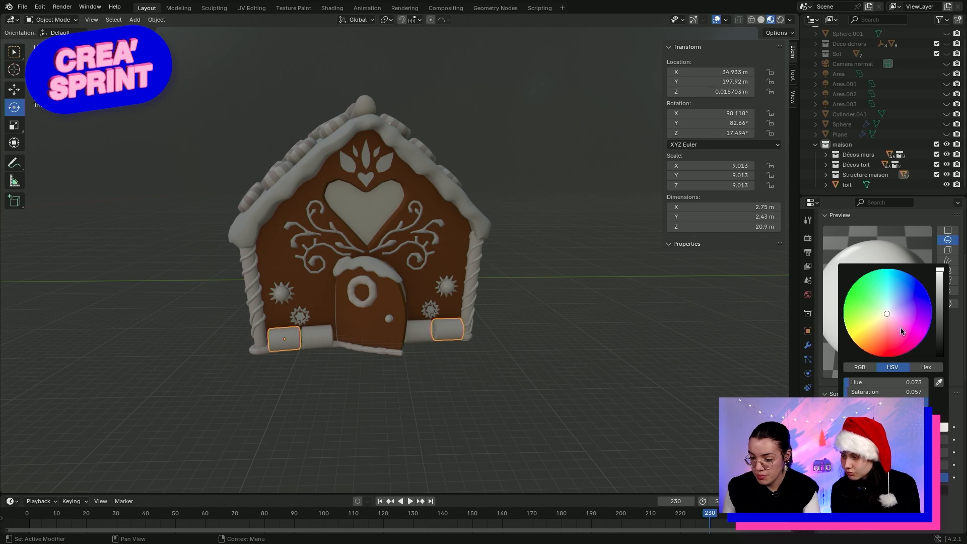
pyautogui.moveTo(903, 330); pyautogui.dragTo(885, 329)
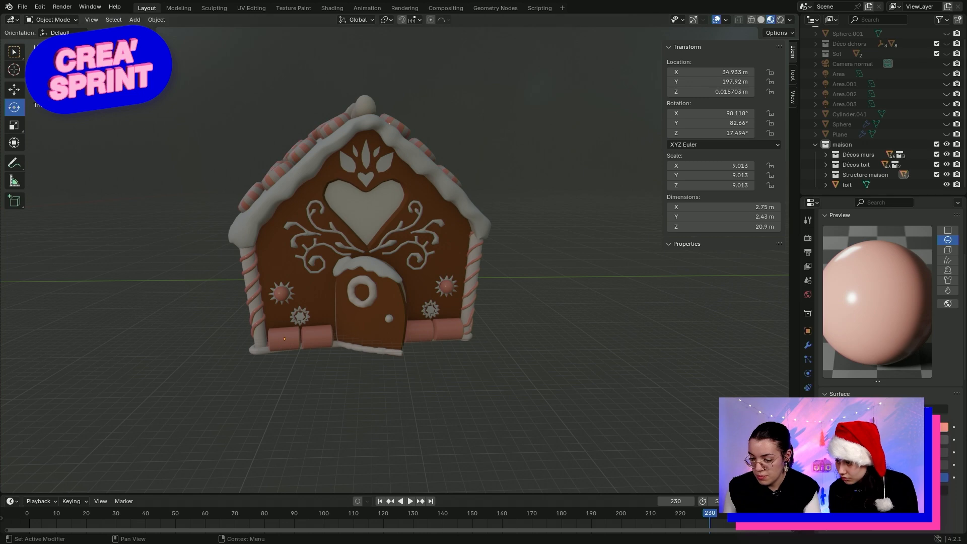
pyautogui.click(945, 427)
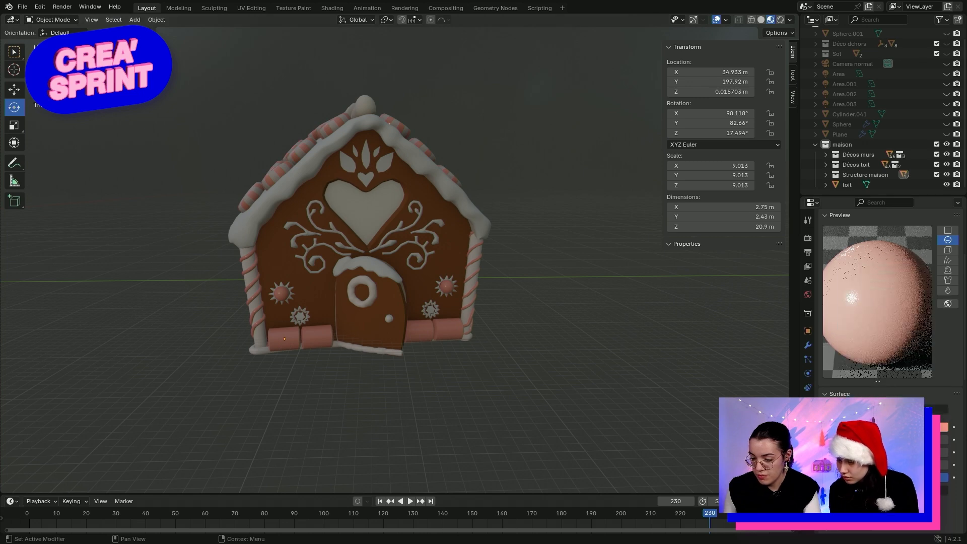
pyautogui.press('XF86AudioRaiseVolume')
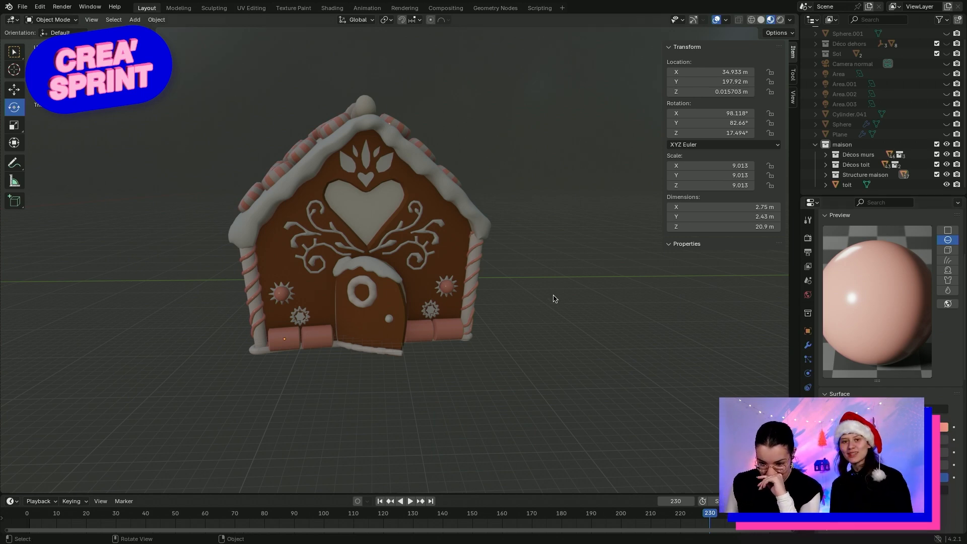
# Change the red bonbon material's base color to a saturated blue with hue 0.666 and saturation 0.997
pyautogui.moveTo(552, 296)
pyautogui.mouseDown(button='middle')
pyautogui.moveTo(544, 312)
pyautogui.moveTo(494, 333)
pyautogui.moveTo(494, 302)
pyautogui.moveTo(570, 300)
pyautogui.moveTo(556, 301)
pyautogui.mouseUp(button='middle')
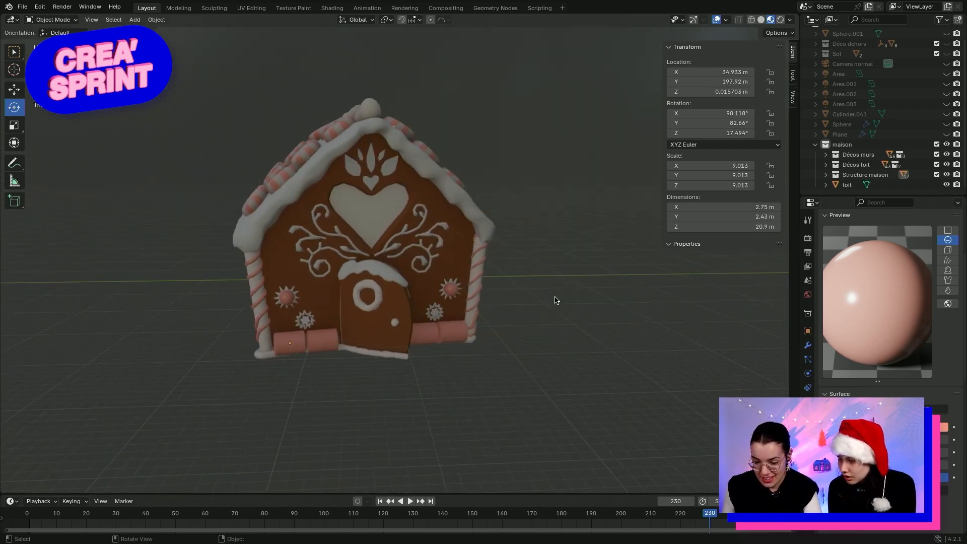
pyautogui.scroll(4, 446, 332)
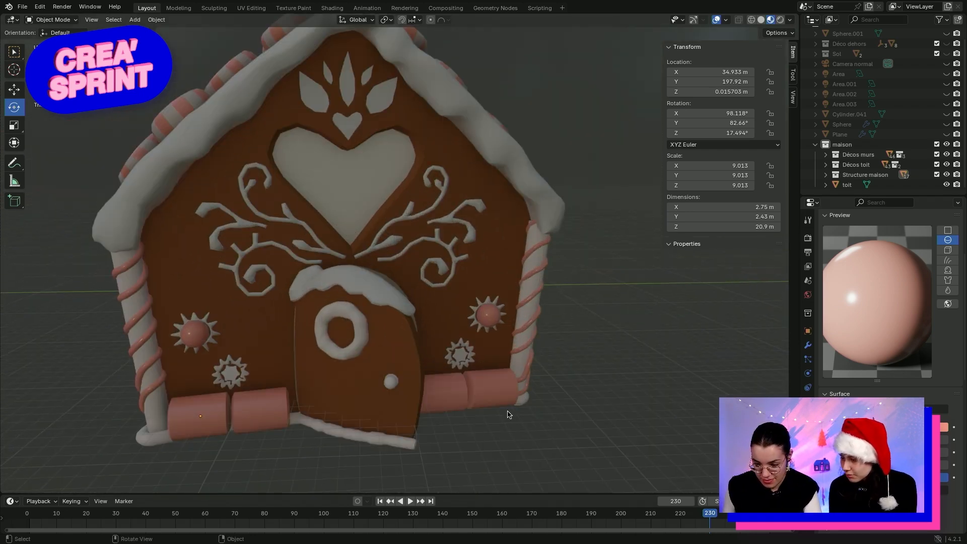
pyautogui.scroll(6, 503, 403)
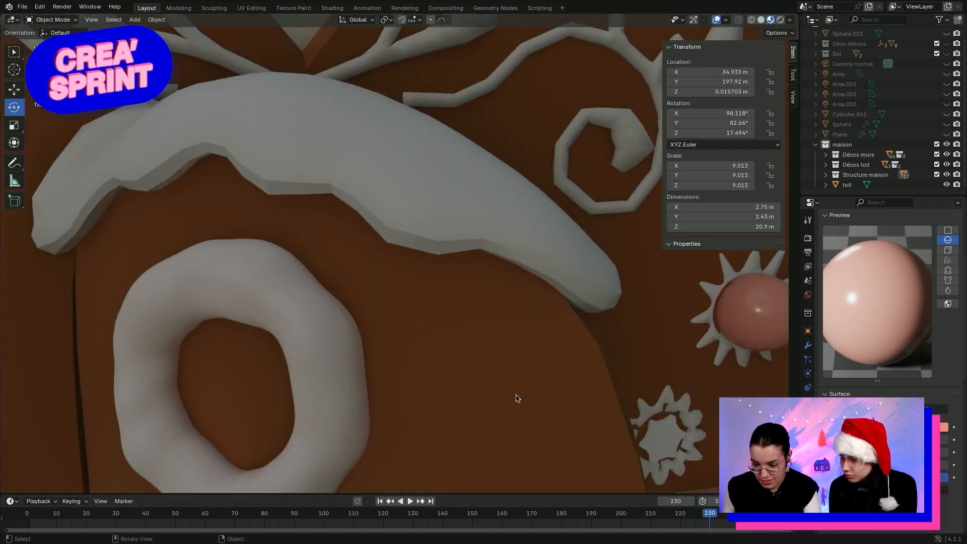
pyautogui.scroll(-7, 574, 393)
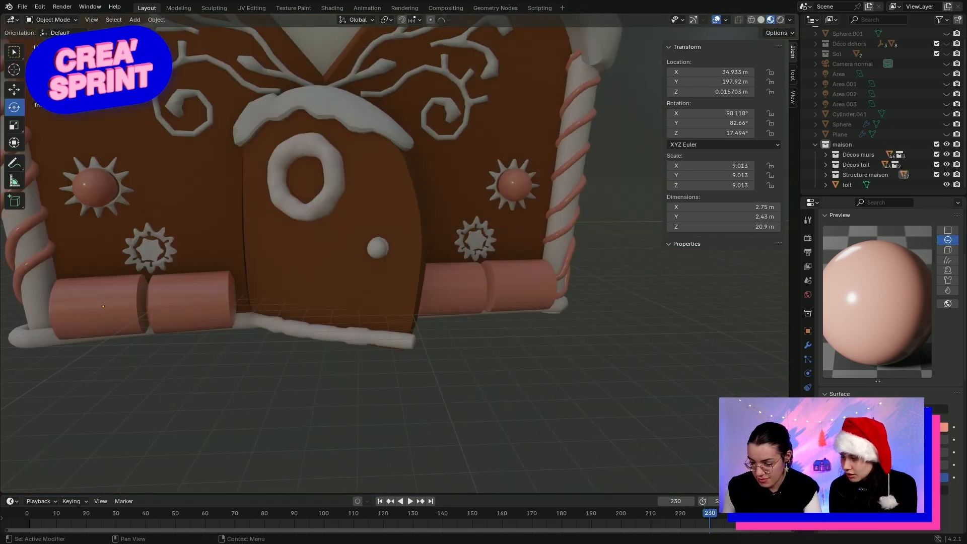
pyautogui.click(907, 427)
pyautogui.moveTo(893, 305)
pyautogui.mouseDown()
pyautogui.moveTo(908, 307)
pyautogui.moveTo(884, 319)
pyautogui.moveTo(920, 294)
pyautogui.mouseUp()
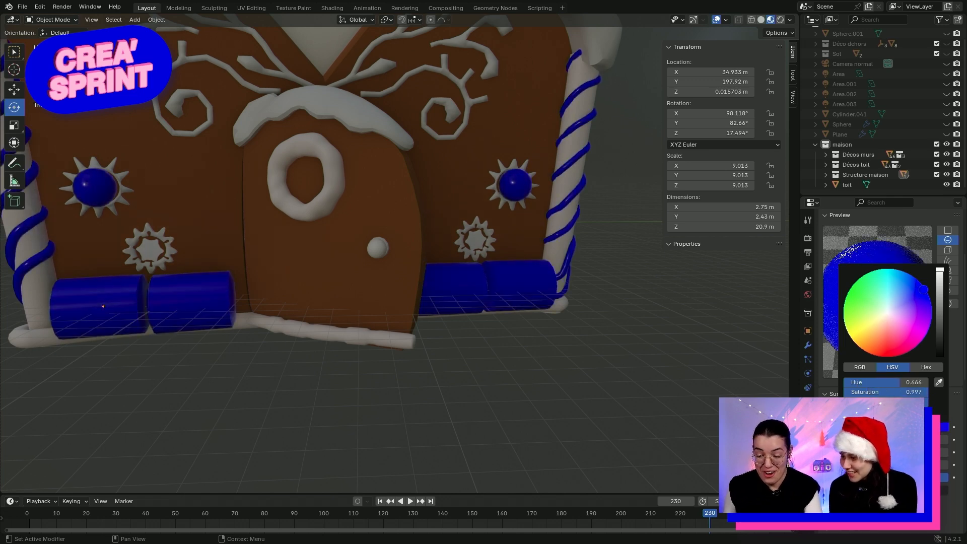
pyautogui.scroll(-4, 461, 331)
pyautogui.keyDown('shift'); pyautogui.moveTo(468, 301); pyautogui.dragTo(470, 327, button='middle'); pyautogui.keyUp('shift')
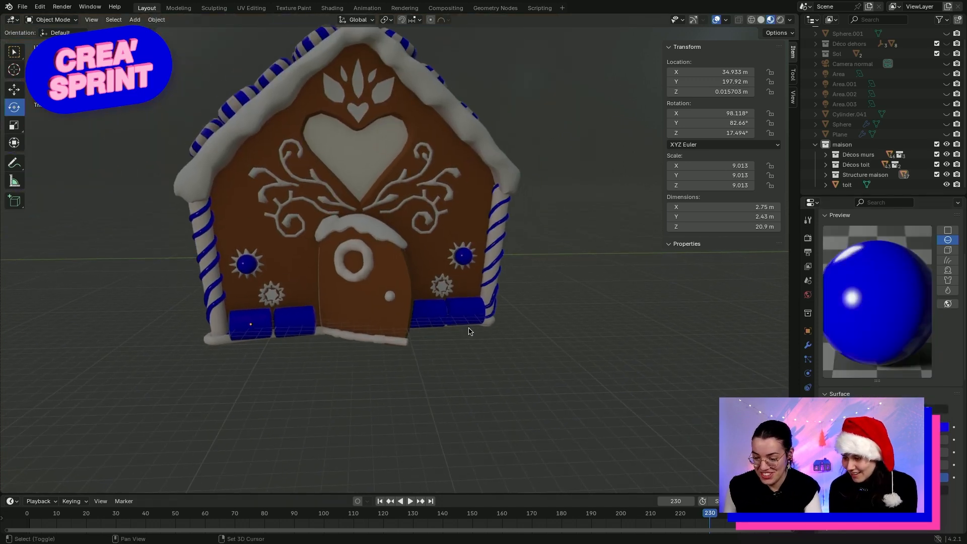
# Set the red bonbon material's base color to a very pale pink with hue 0.025 and saturation 0.150
pyautogui.click(915, 428)
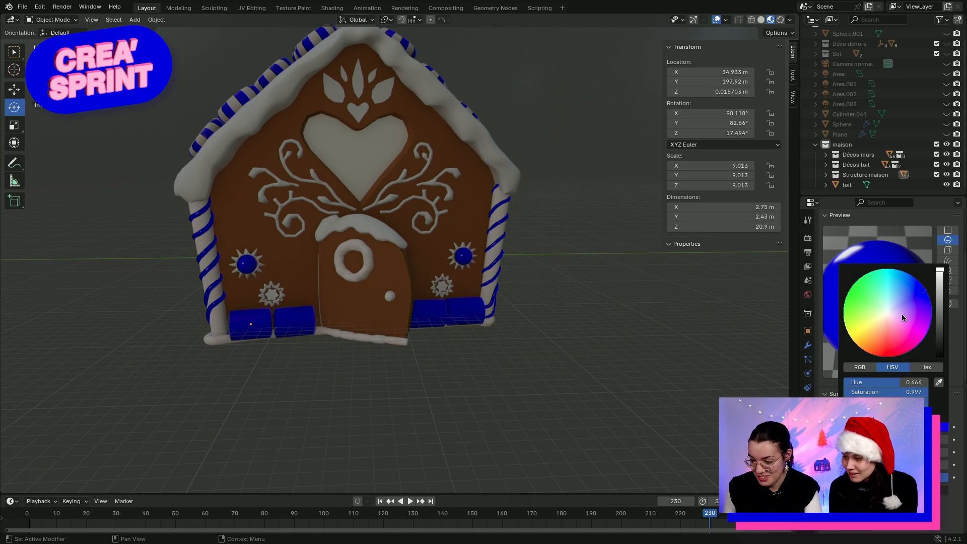
pyautogui.moveTo(902, 314)
pyautogui.mouseDown()
pyautogui.moveTo(892, 309)
pyautogui.moveTo(882, 324)
pyautogui.moveTo(900, 333)
pyautogui.moveTo(887, 316)
pyautogui.mouseUp()
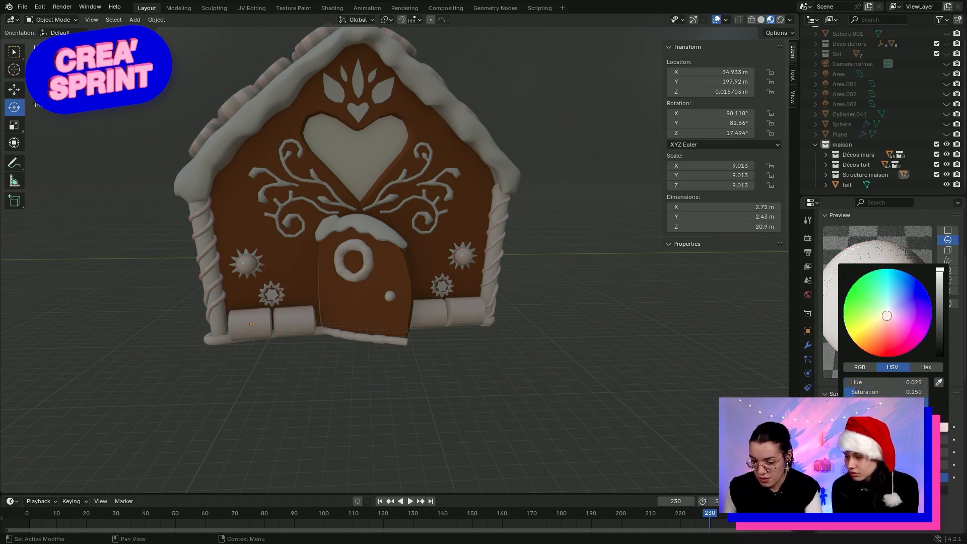
# Set the red bonbon material's specular IOR level to 0.498 and reselect the outer candy cylinders at the house's base
pyautogui.scroll(-5, 887, 303)
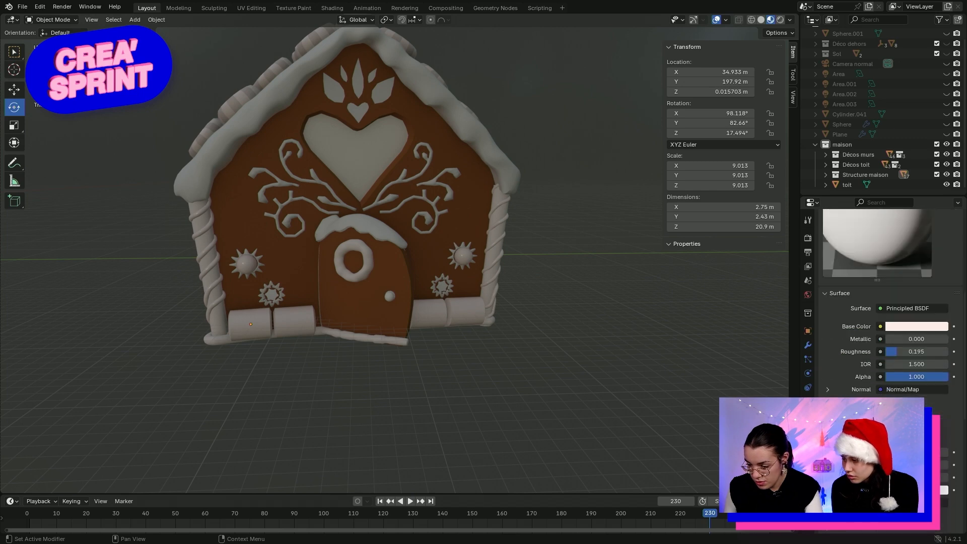
pyautogui.scroll(-5, 855, 363)
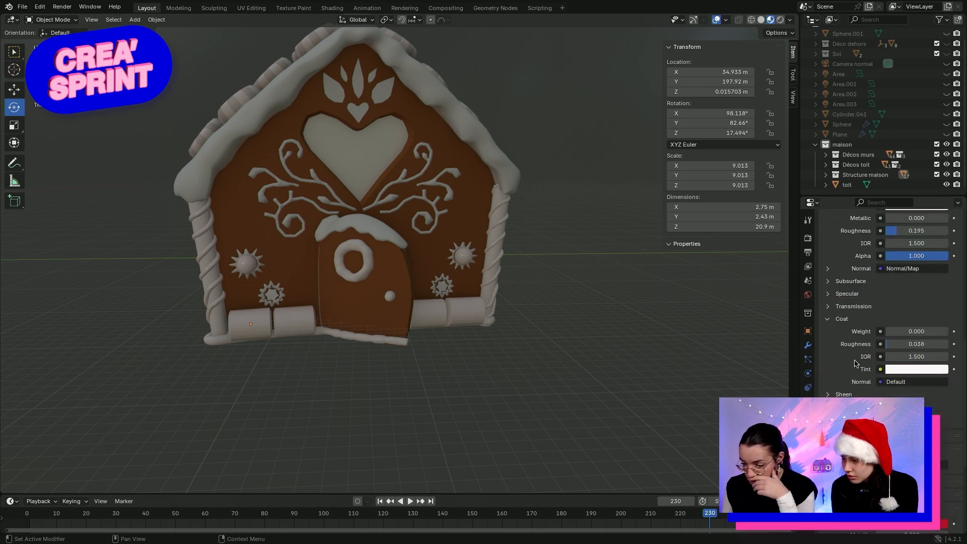
pyautogui.click(829, 394)
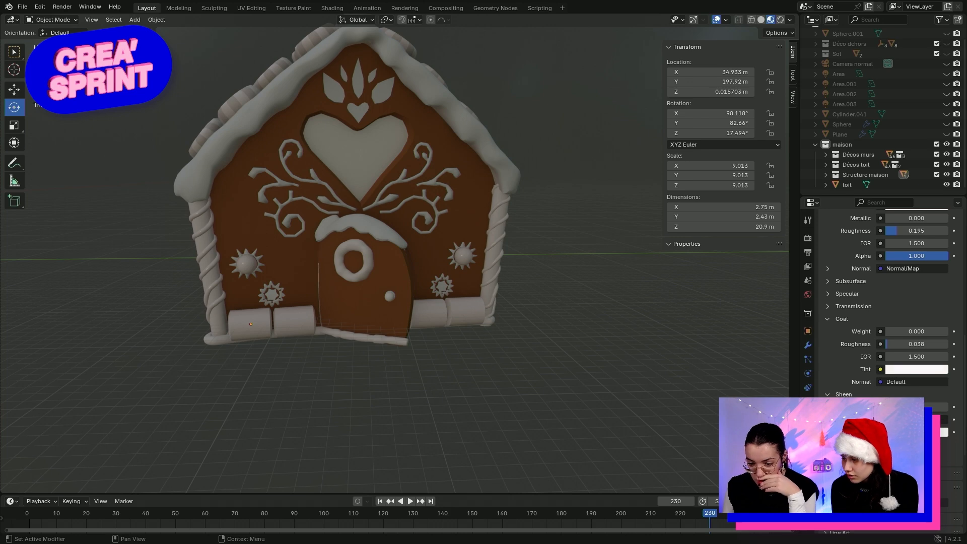
pyautogui.click(833, 394)
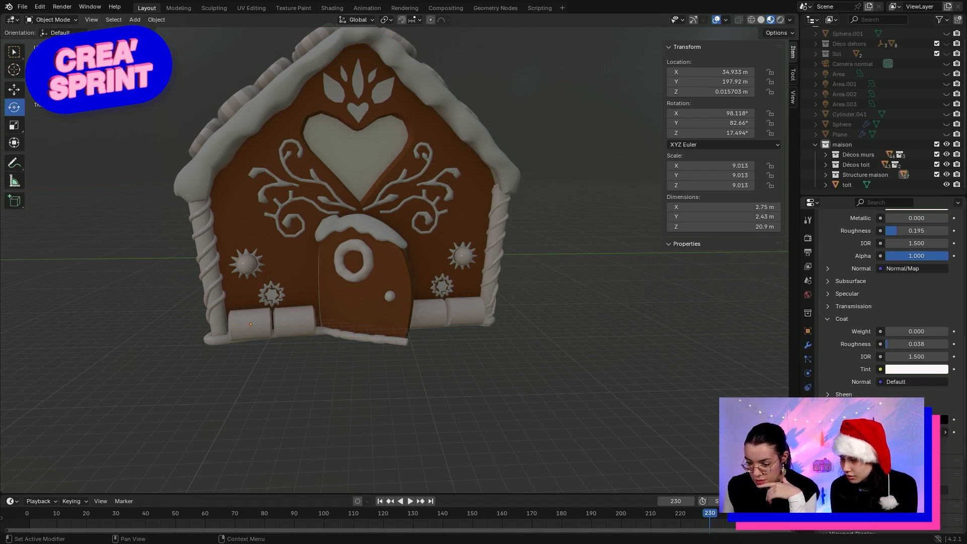
pyautogui.click(829, 319)
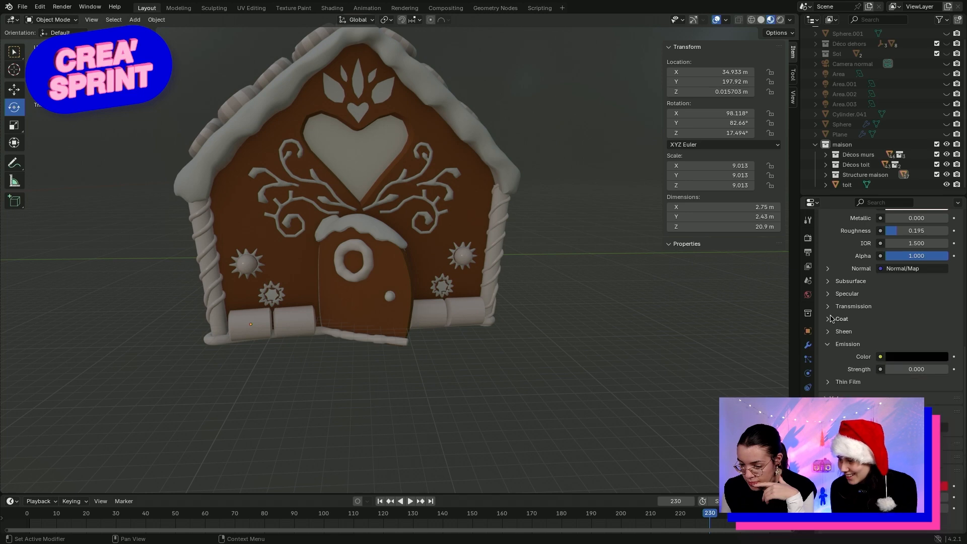
pyautogui.click(828, 294)
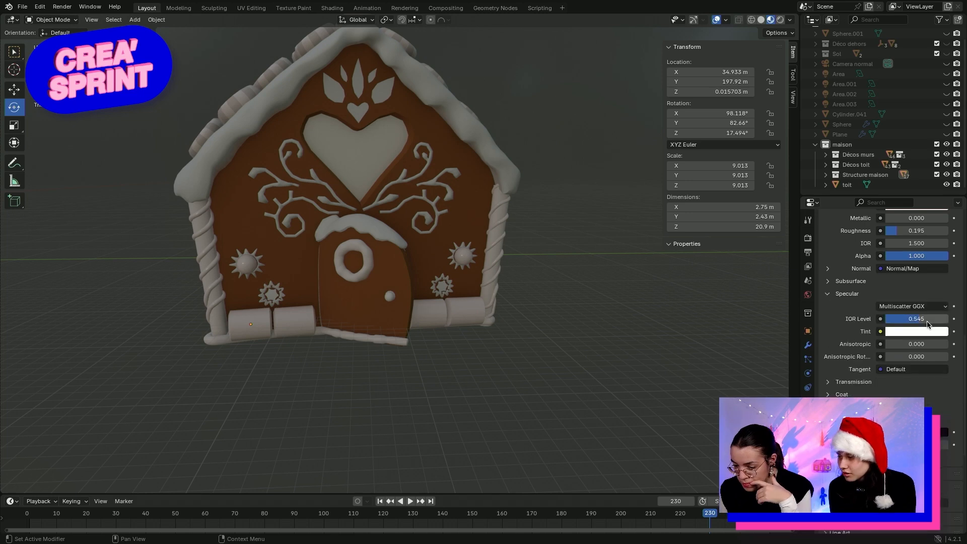
pyautogui.moveTo(919, 319)
pyautogui.mouseDown()
pyautogui.moveTo(889, 319)
pyautogui.moveTo(917, 319)
pyautogui.mouseUp()
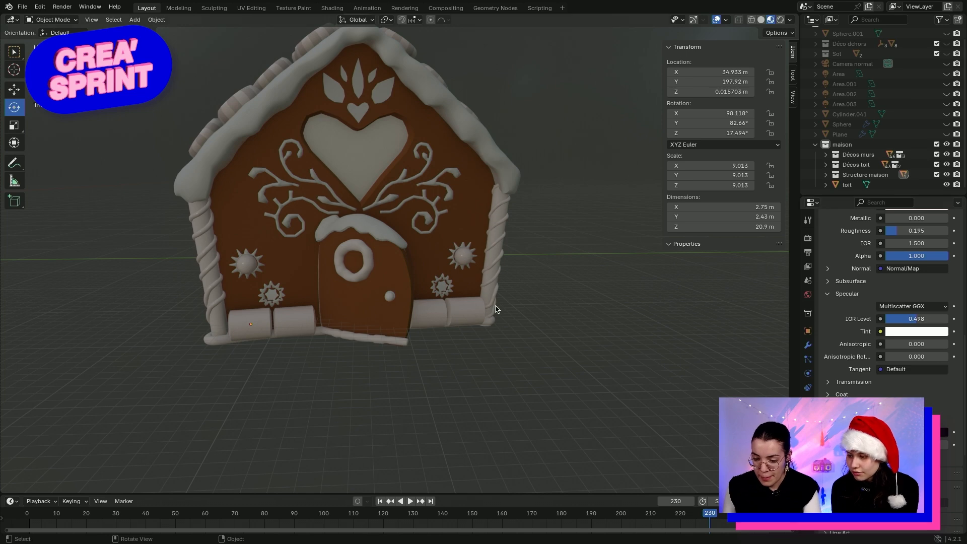
pyautogui.click(479, 311)
pyautogui.scroll(4, 865, 282)
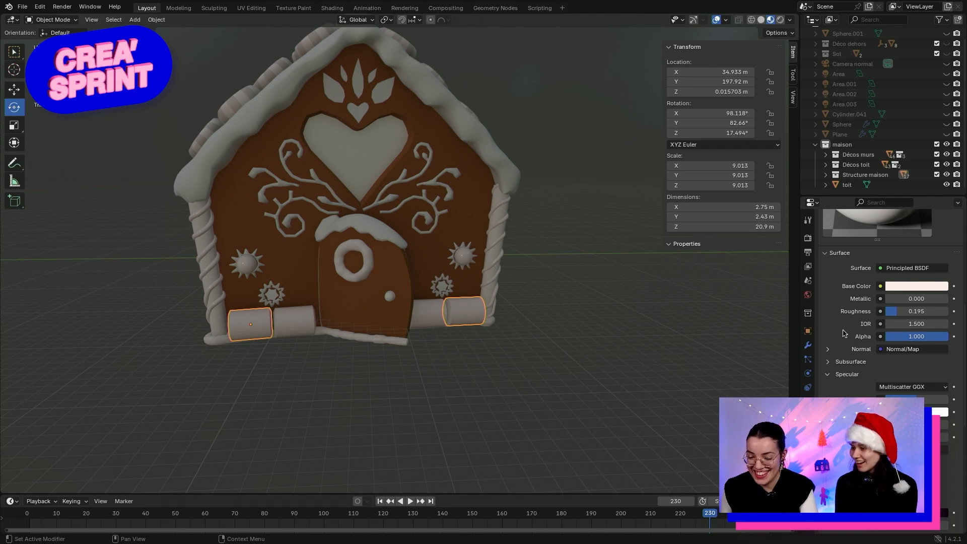
# Set the red bonbon material's base color to a very pale pink with hue 0.853 and saturation 0.124, and deselect the cylinders
pyautogui.scroll(-1, 845, 336)
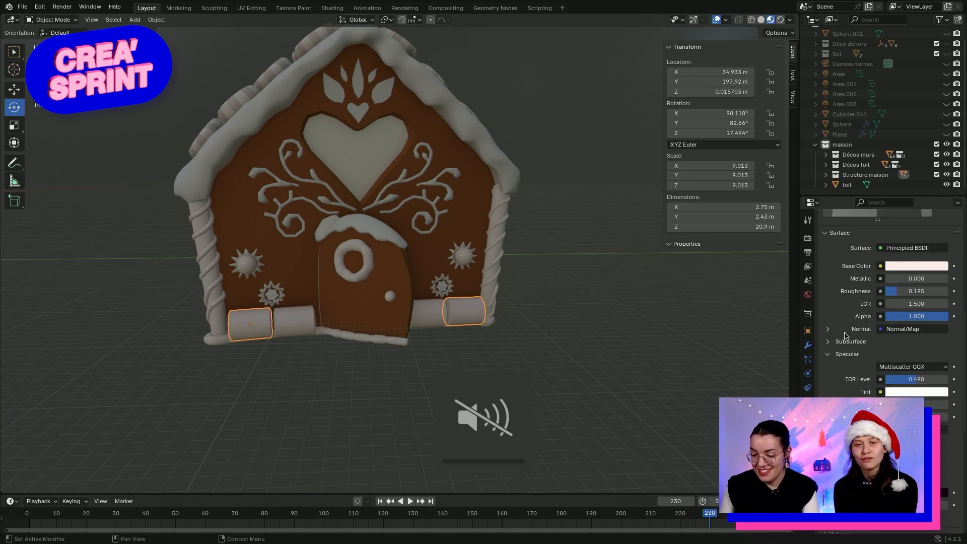
pyautogui.scroll(2, 874, 324)
pyautogui.scroll(6, 874, 324)
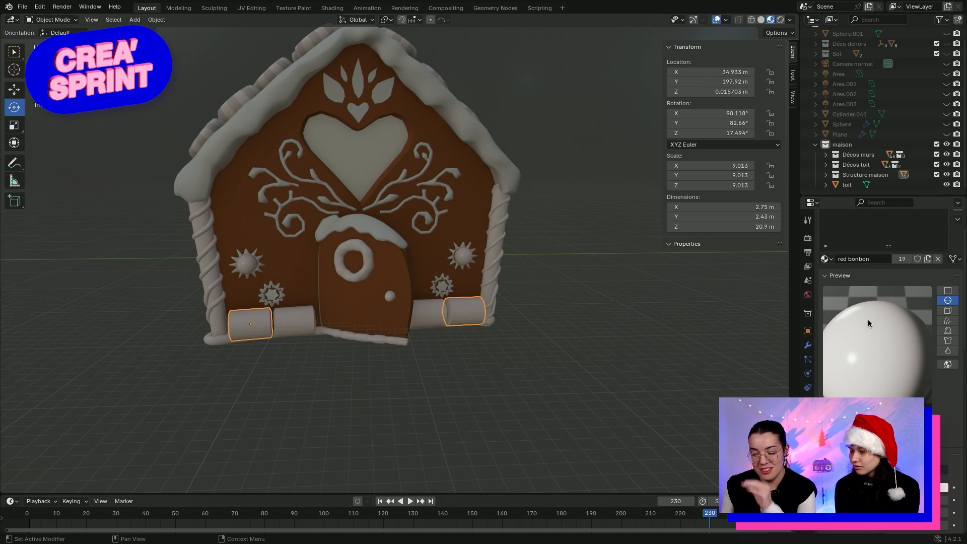
pyautogui.scroll(-4, 899, 352)
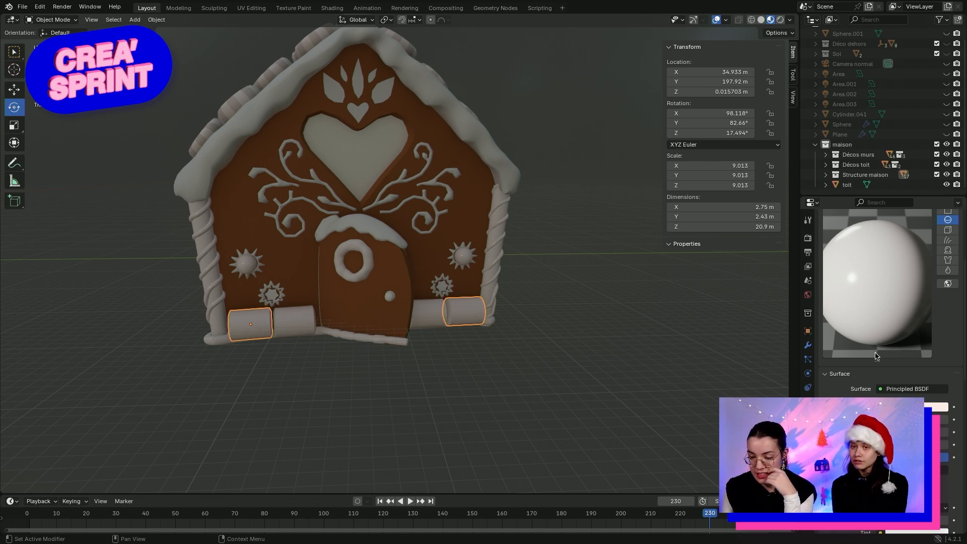
pyautogui.scroll(-2, 886, 302)
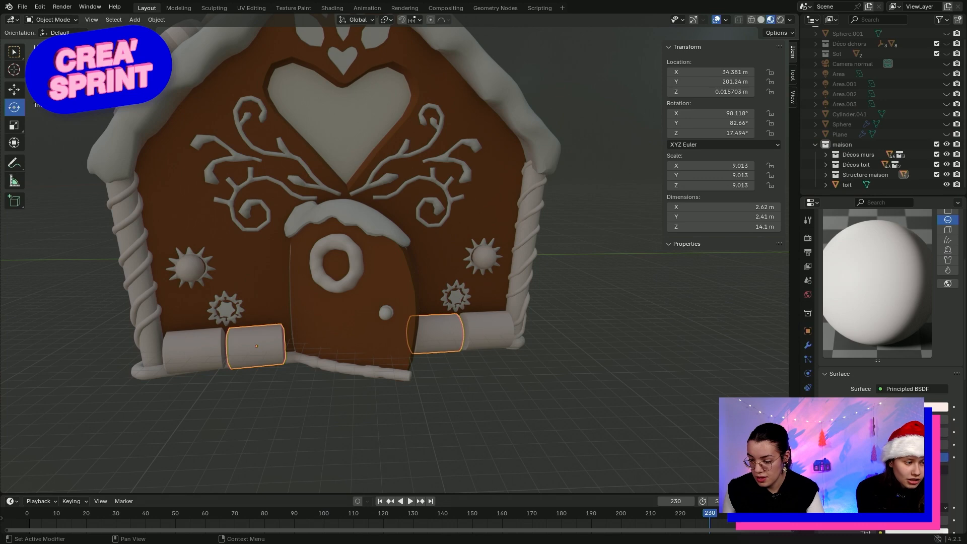
pyautogui.click(902, 407)
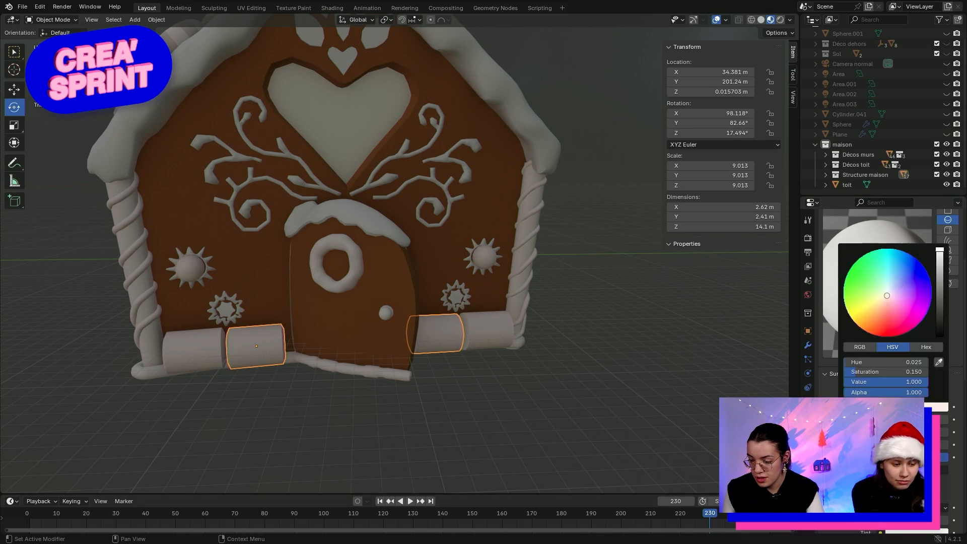
pyautogui.moveTo(915, 280); pyautogui.dragTo(890, 293)
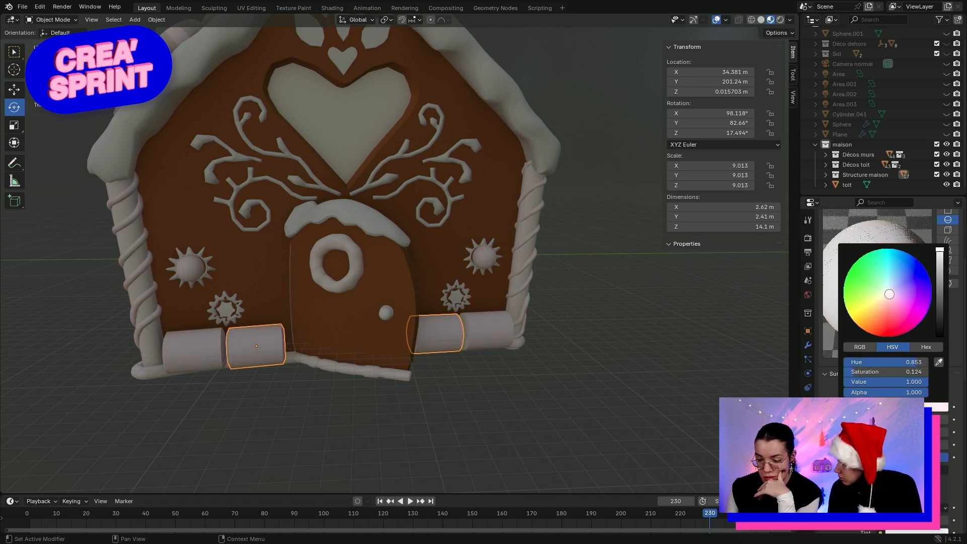
pyautogui.click(632, 362)
pyautogui.moveTo(631, 361)
pyautogui.mouseDown(button='middle')
pyautogui.moveTo(579, 360)
pyautogui.moveTo(629, 362)
pyautogui.mouseUp(button='middle')
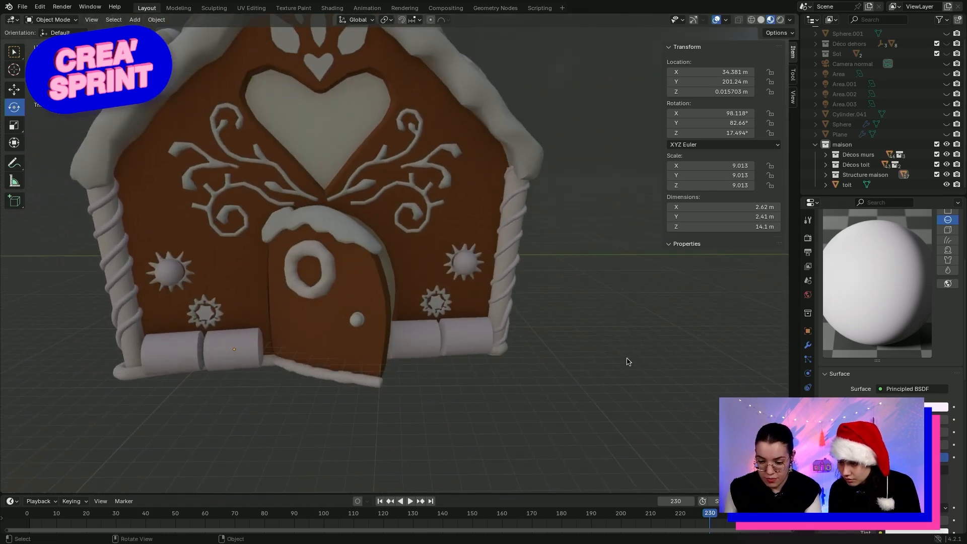
# Replace the red bonbon material on the round candies inside the facade's sun-shaped decorations with a new material
pyautogui.click(469, 272)
pyautogui.scroll(5, 865, 296)
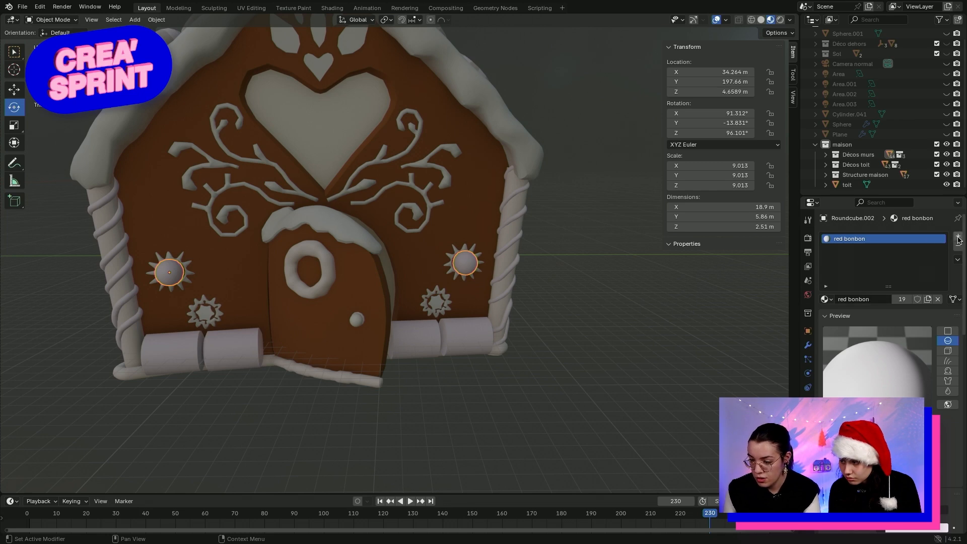
pyautogui.click(958, 237)
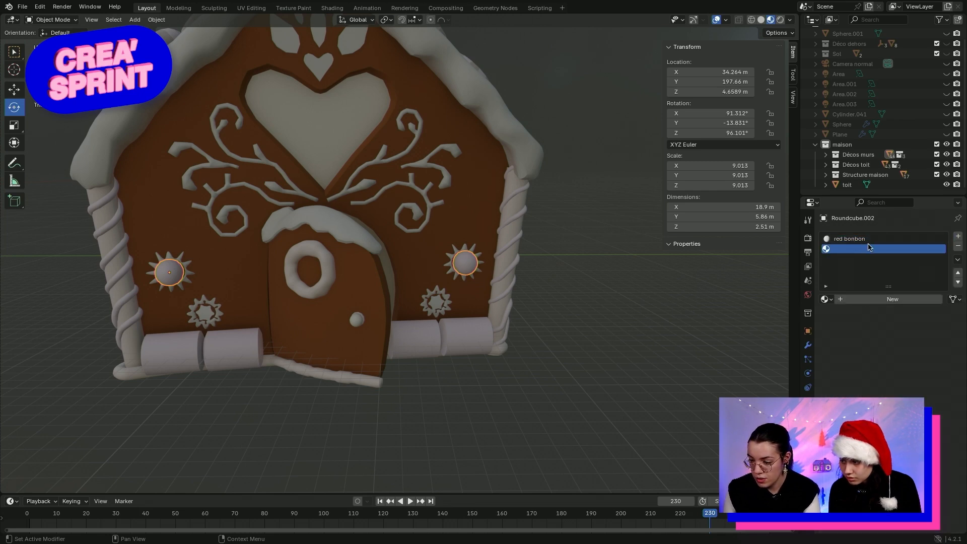
pyautogui.click(868, 239)
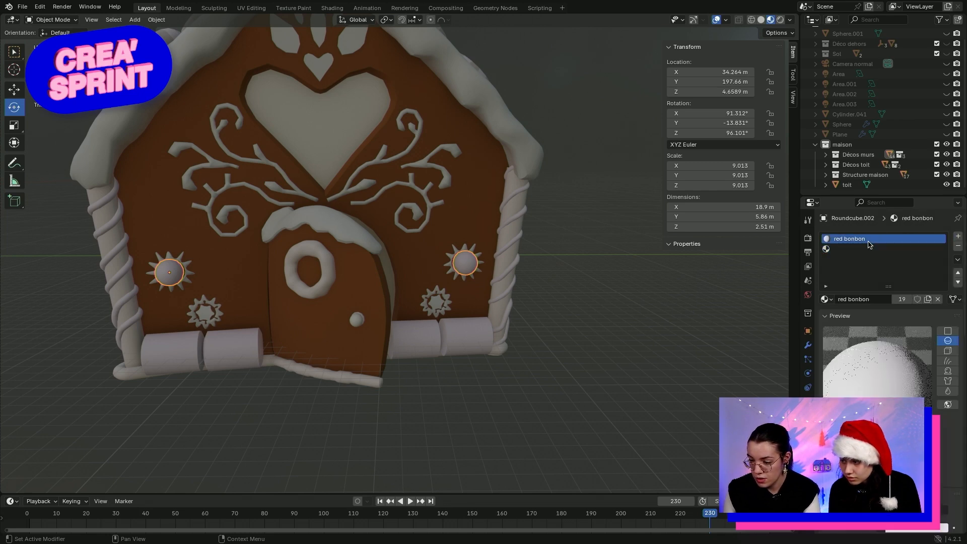
pyautogui.click(959, 246)
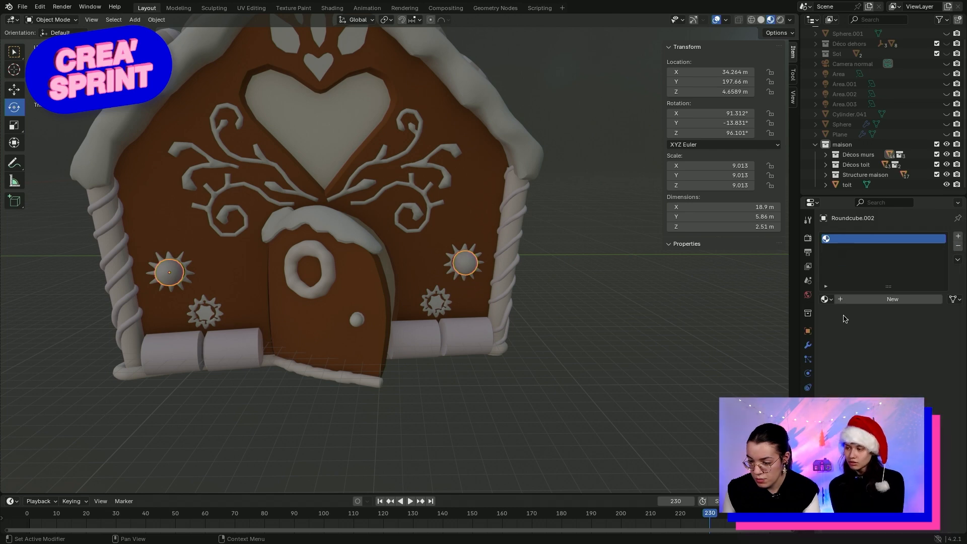
pyautogui.click(858, 300)
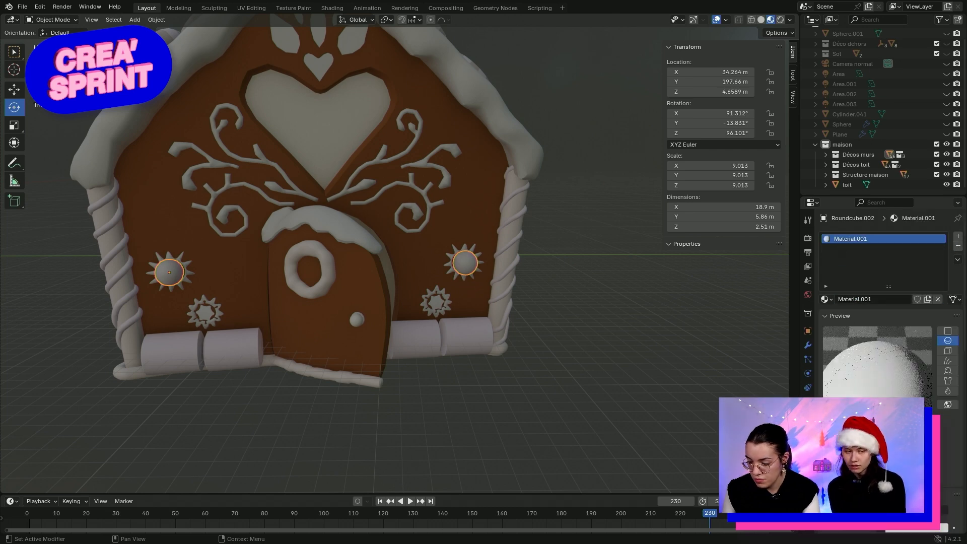
# Set the base color of the round candies' new material to coral red
pyautogui.scroll(-6, 900, 403)
pyautogui.click(907, 407)
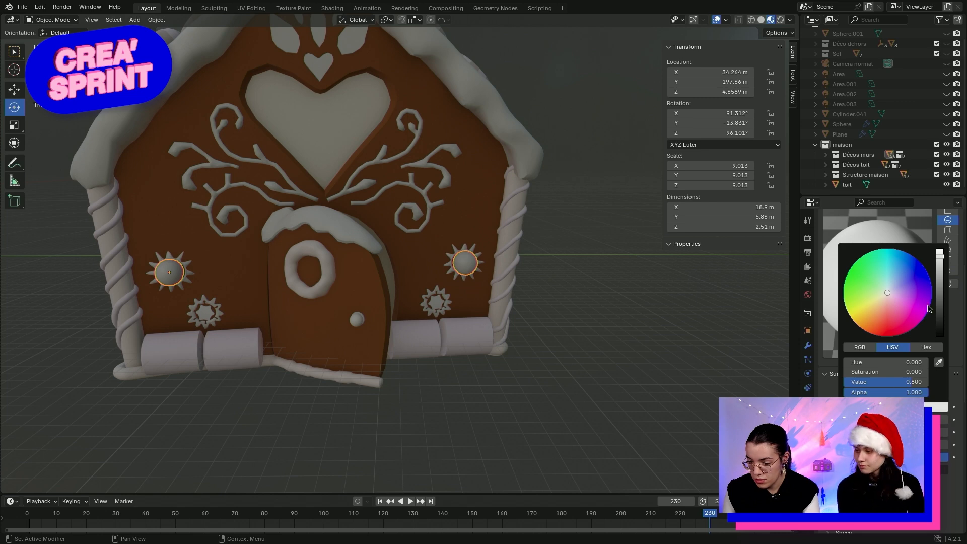
pyautogui.moveTo(910, 284); pyautogui.dragTo(890, 328)
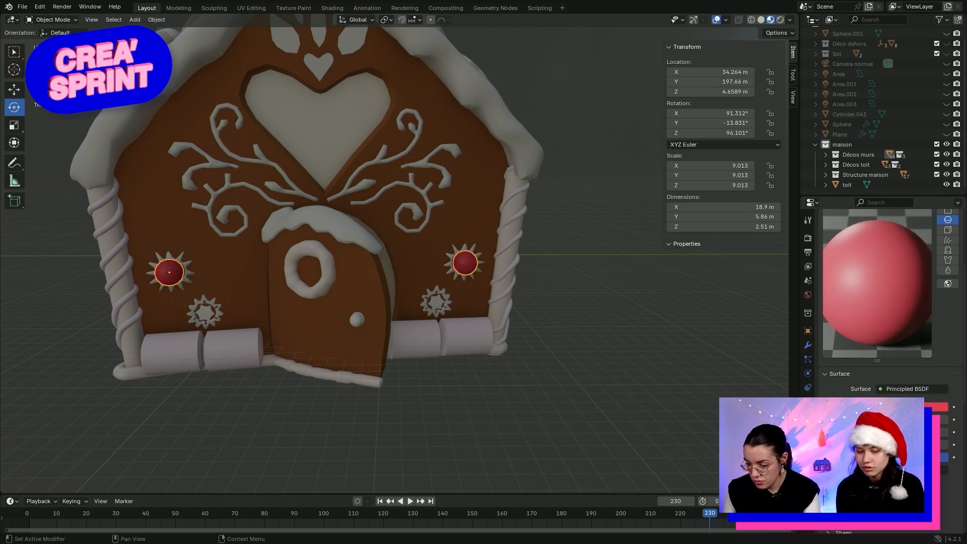
# Give the round candies' material a red emission color and raise its emission strength to make them glow
pyautogui.scroll(-4, 887, 302)
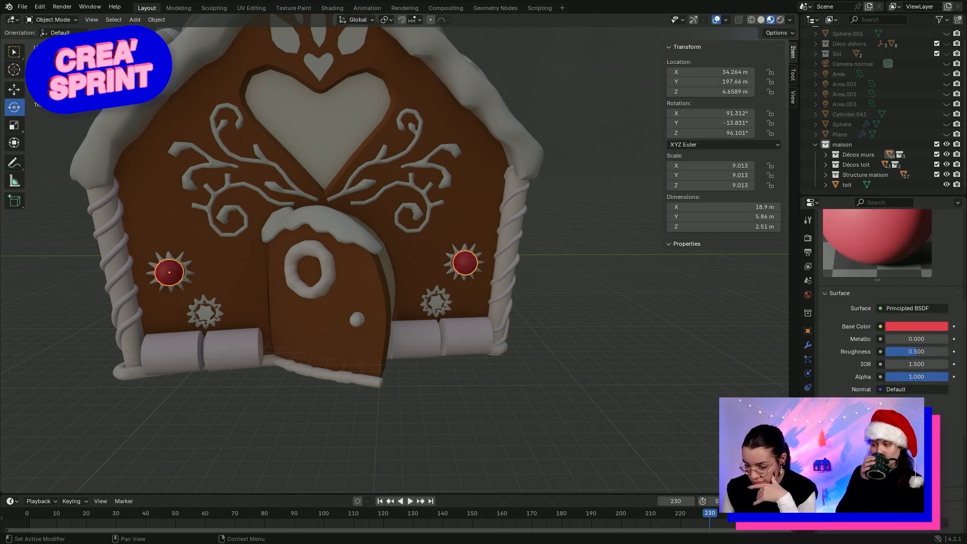
pyautogui.scroll(1, 887, 302)
pyautogui.click(917, 307)
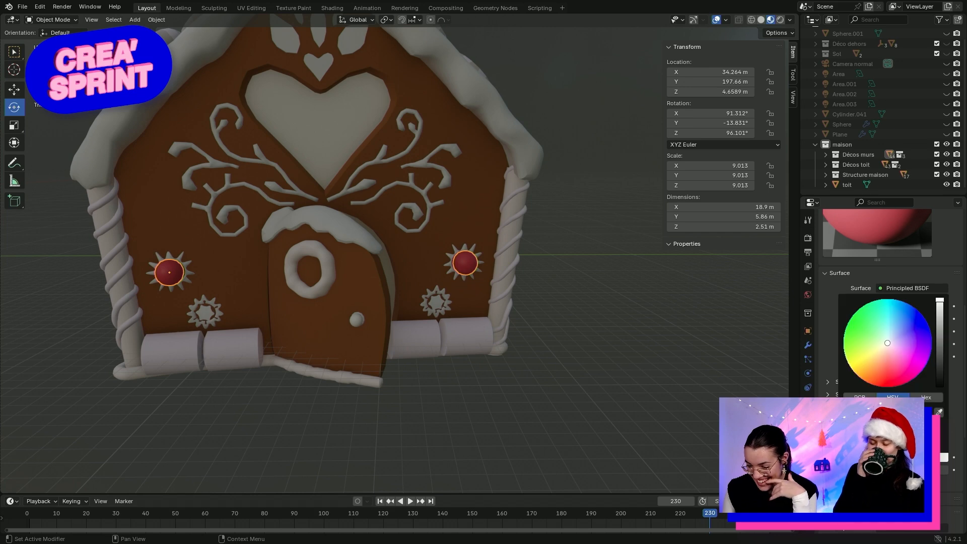
pyautogui.moveTo(888, 344); pyautogui.dragTo(888, 375)
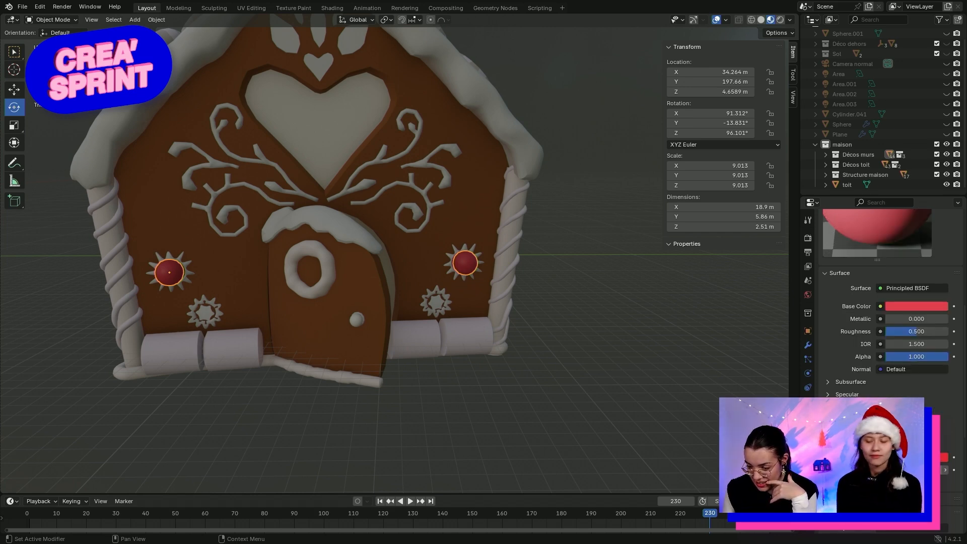
pyautogui.moveTo(944, 471); pyautogui.dragTo(957, 470)
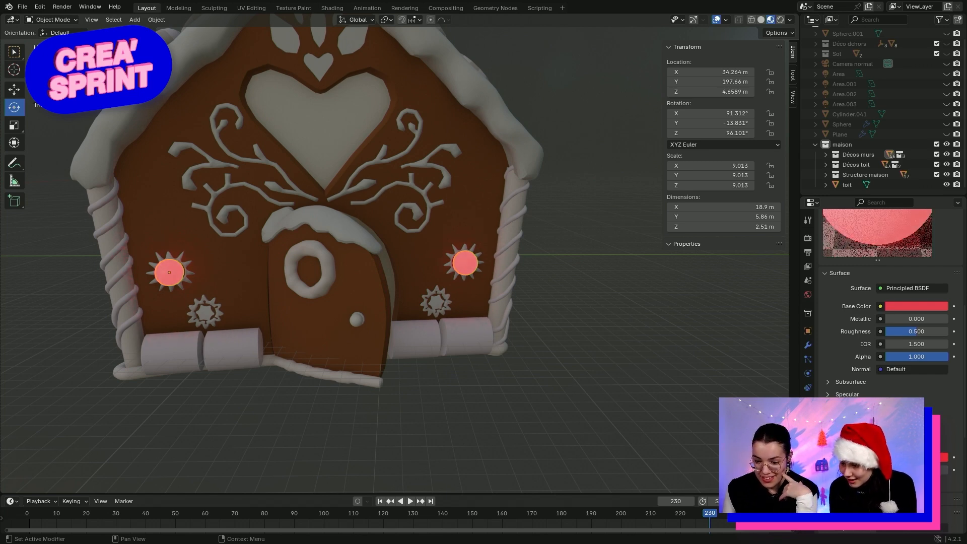
# Select the house walls and set their lumière de maison material's base color to yellow with hue 0.158 and saturation 0.931
pyautogui.moveTo(624, 336)
pyautogui.mouseDown(button='middle')
pyautogui.moveTo(583, 326)
pyautogui.moveTo(570, 334)
pyautogui.moveTo(627, 335)
pyautogui.moveTo(601, 341)
pyautogui.moveTo(615, 341)
pyautogui.mouseUp(button='middle')
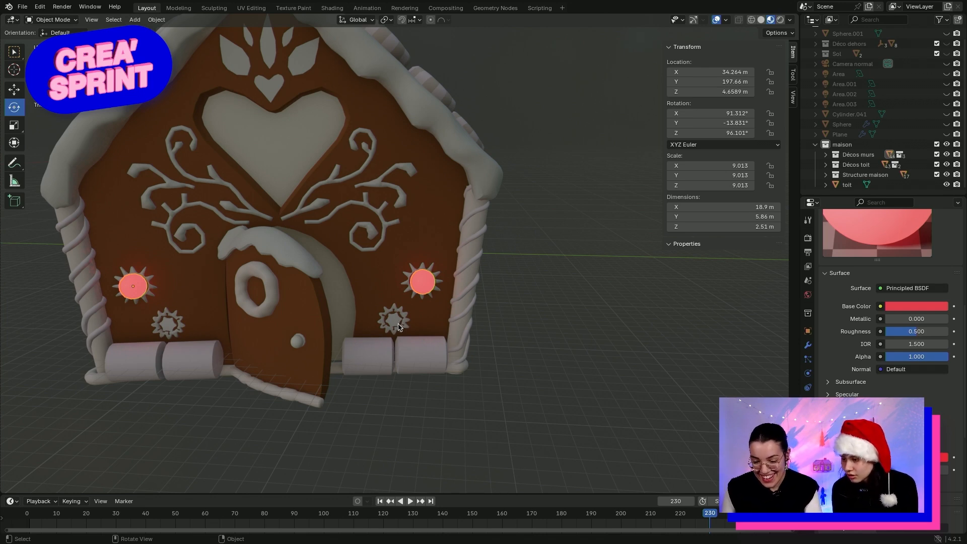
pyautogui.scroll(-3, 440, 323)
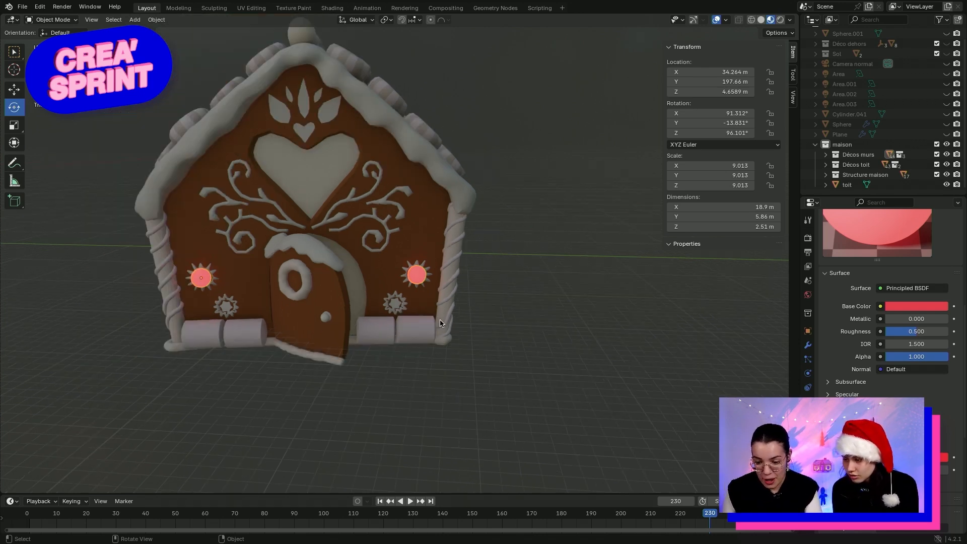
pyautogui.moveTo(524, 333); pyautogui.dragTo(480, 324, button='middle')
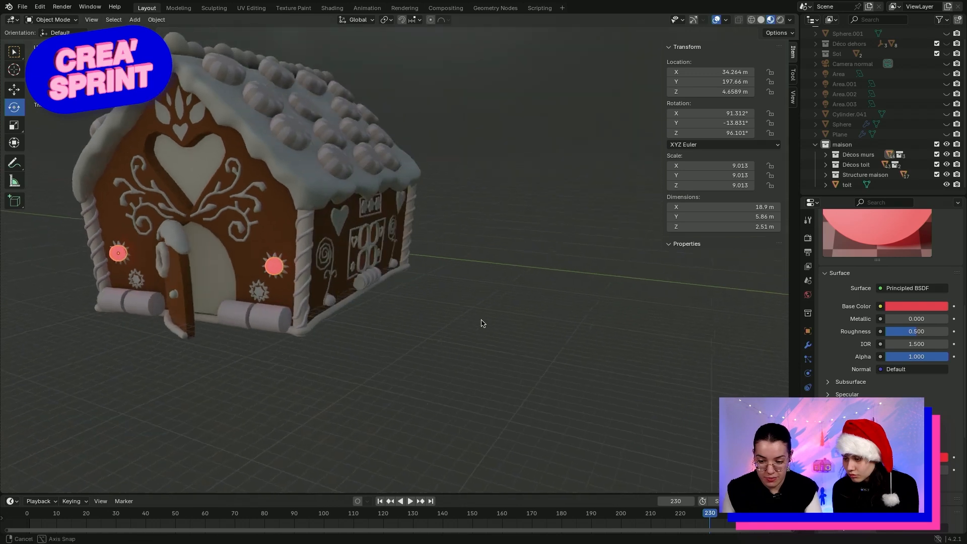
pyautogui.click(209, 276)
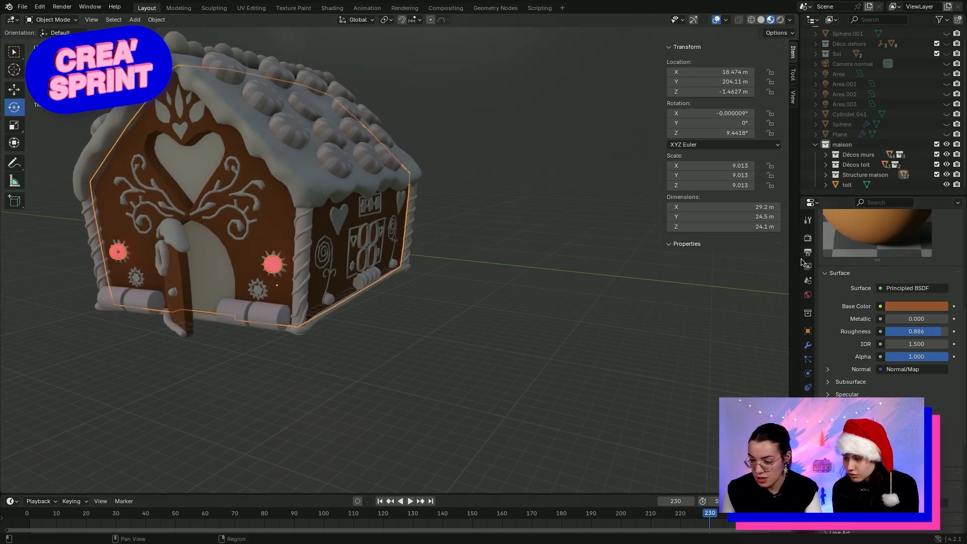
pyautogui.scroll(8, 866, 242)
pyautogui.click(859, 229)
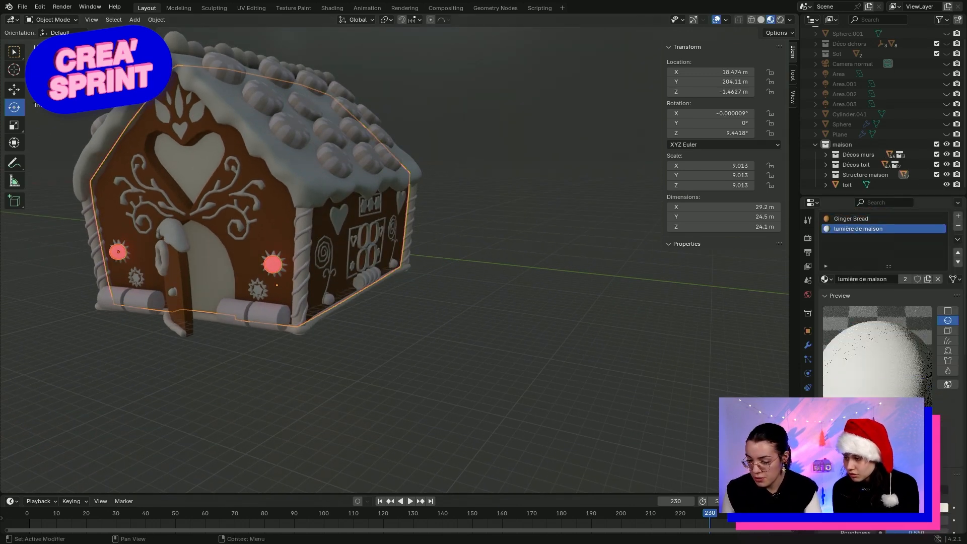
pyautogui.scroll(-6, 887, 303)
pyautogui.click(907, 387)
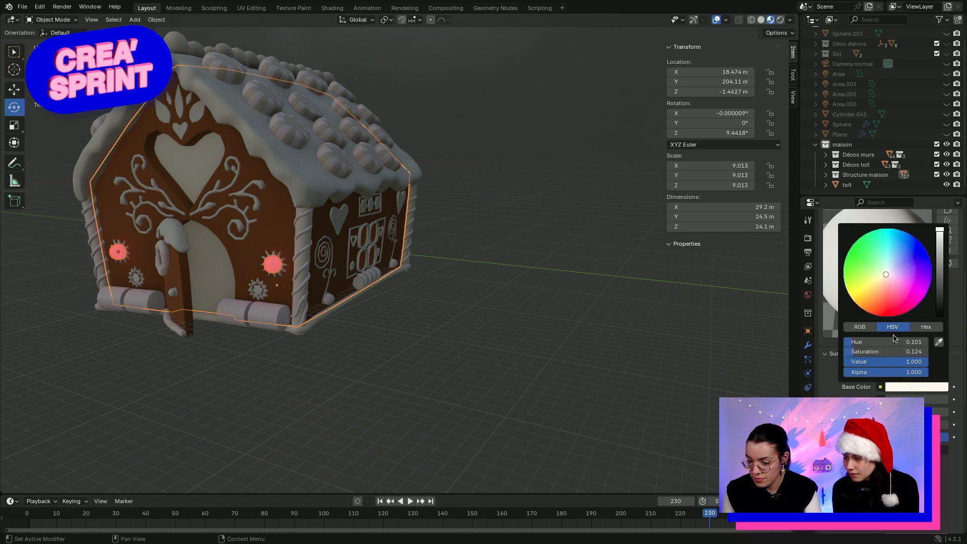
pyautogui.moveTo(873, 290); pyautogui.dragTo(867, 289)
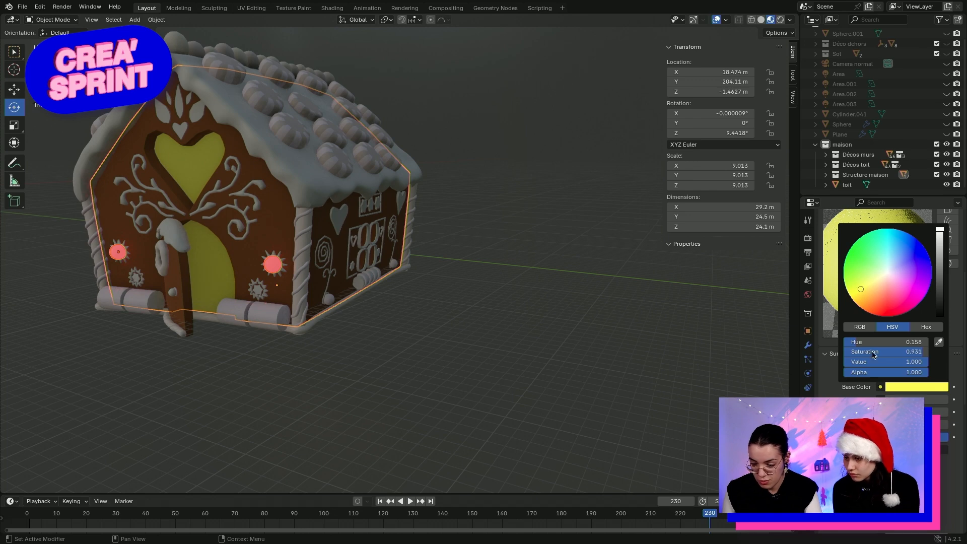
# Raise the lumière de maison material's emission strength and set its emission color to orange
pyautogui.scroll(-4, 887, 313)
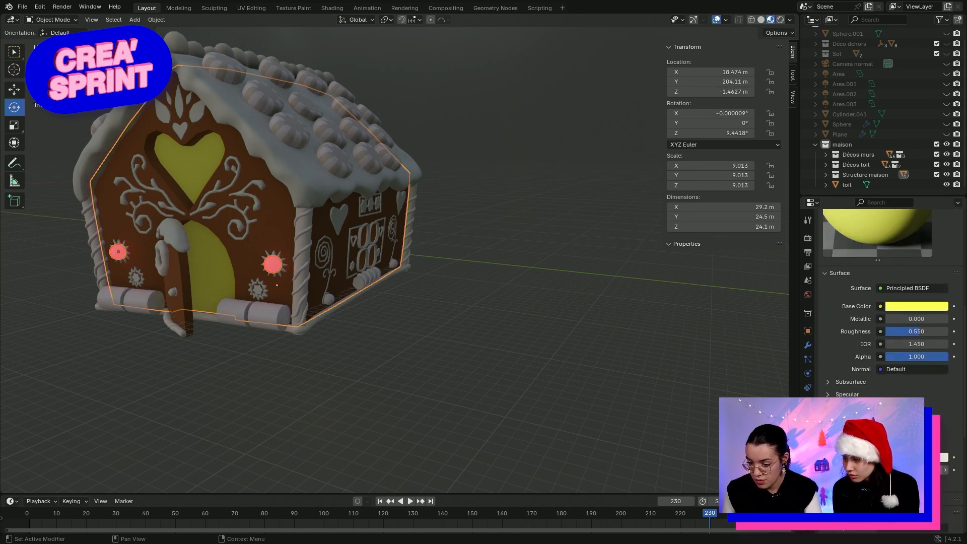
pyautogui.moveTo(943, 470); pyautogui.dragTo(955, 470)
pyautogui.click(944, 457)
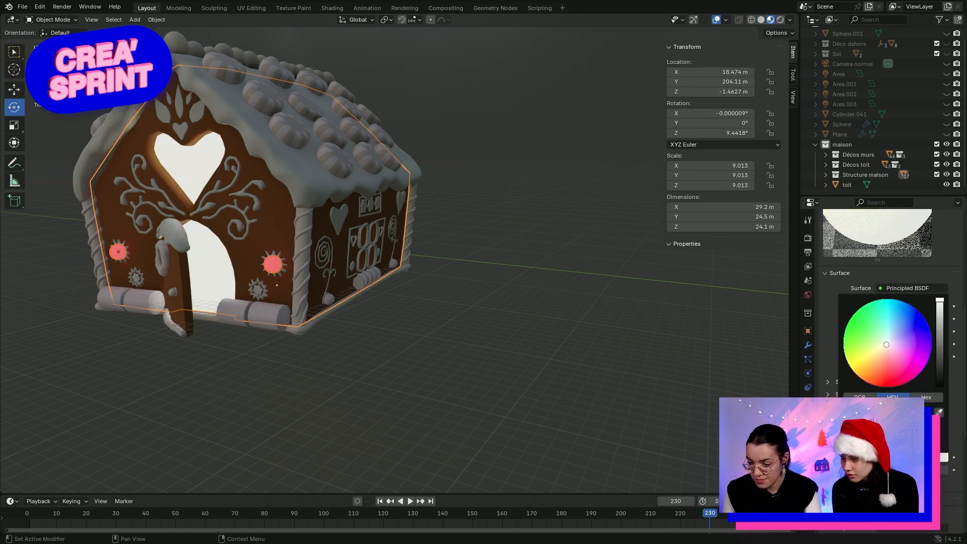
pyautogui.moveTo(863, 354); pyautogui.dragTo(870, 377)
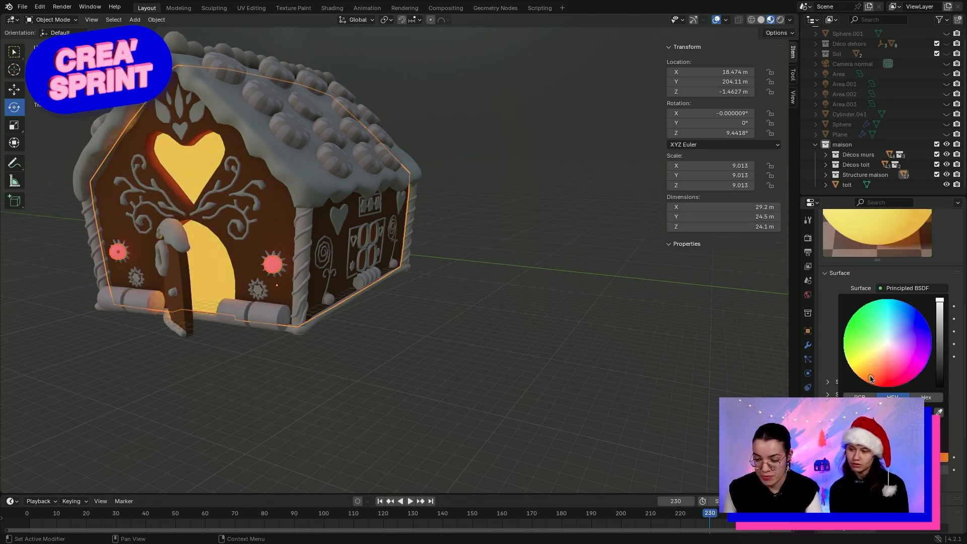
# Examine the side wall with the four-pane window and step through the Décos murs collection's objects to identify each wall decoration
pyautogui.moveTo(421, 378); pyautogui.dragTo(518, 368, button='middle')
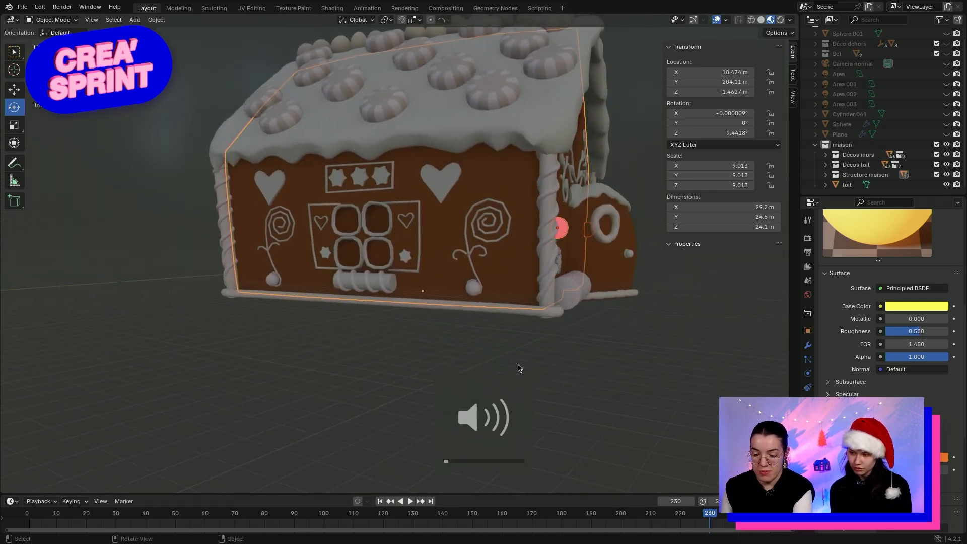
pyautogui.moveTo(600, 346)
pyautogui.mouseDown(button='middle')
pyautogui.moveTo(549, 363)
pyautogui.moveTo(544, 352)
pyautogui.moveTo(618, 339)
pyautogui.moveTo(610, 353)
pyautogui.mouseUp(button='middle')
pyautogui.scroll(5, 481, 278)
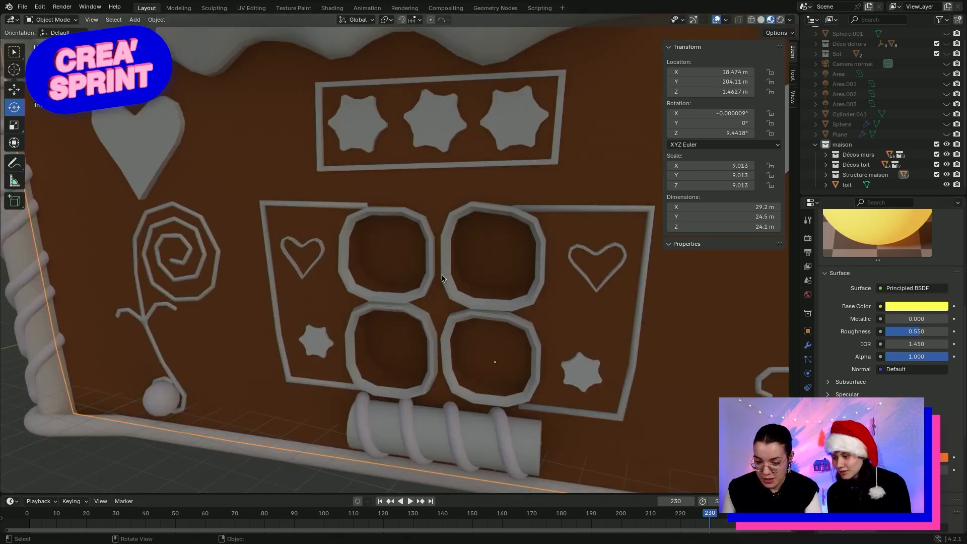
pyautogui.scroll(-5, 524, 325)
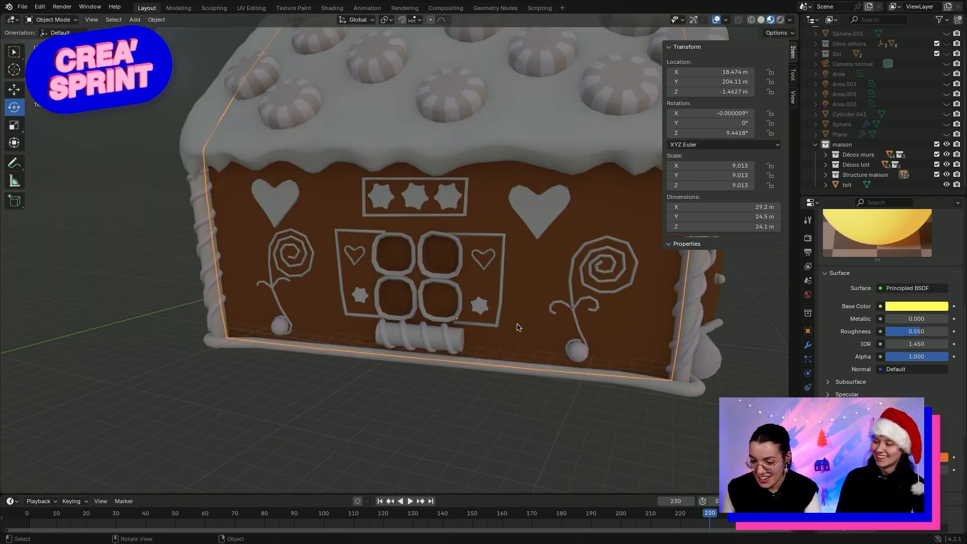
pyautogui.moveTo(736, 328); pyautogui.dragTo(363, 288, button='middle')
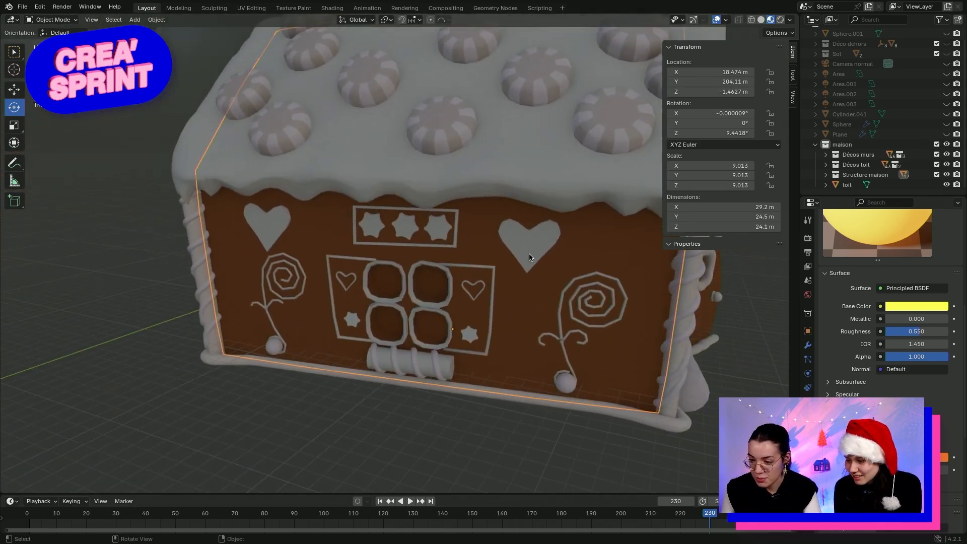
pyautogui.click(826, 155)
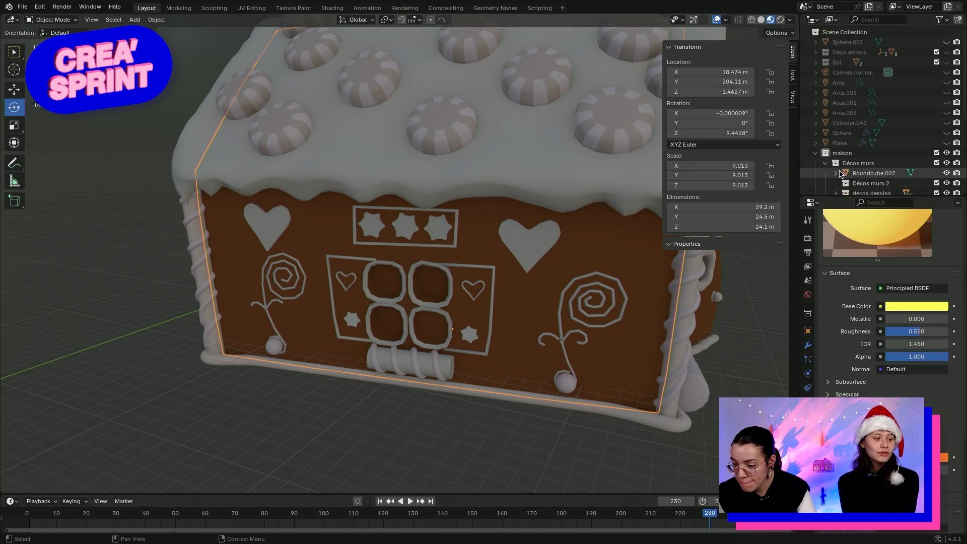
pyautogui.scroll(-5, 834, 164)
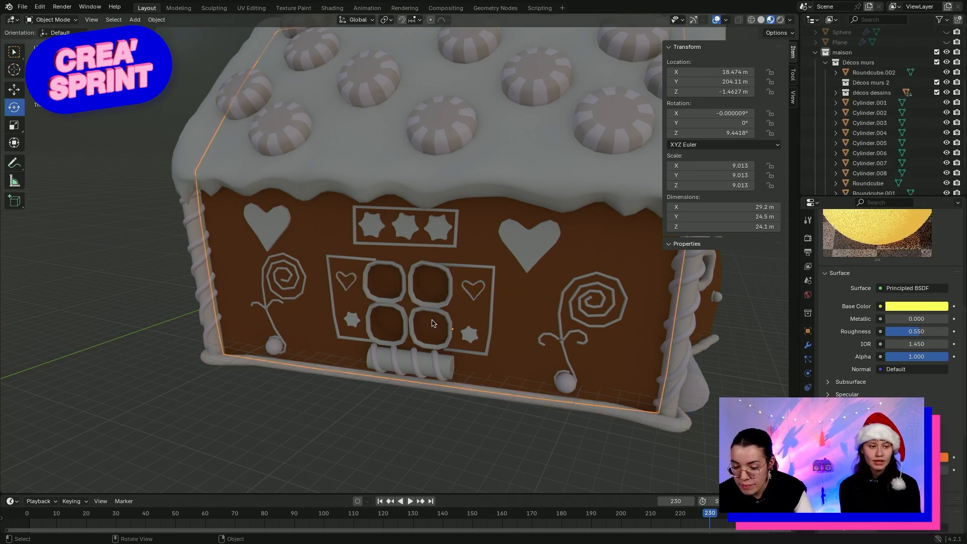
pyautogui.click(873, 134)
pyautogui.click(873, 114)
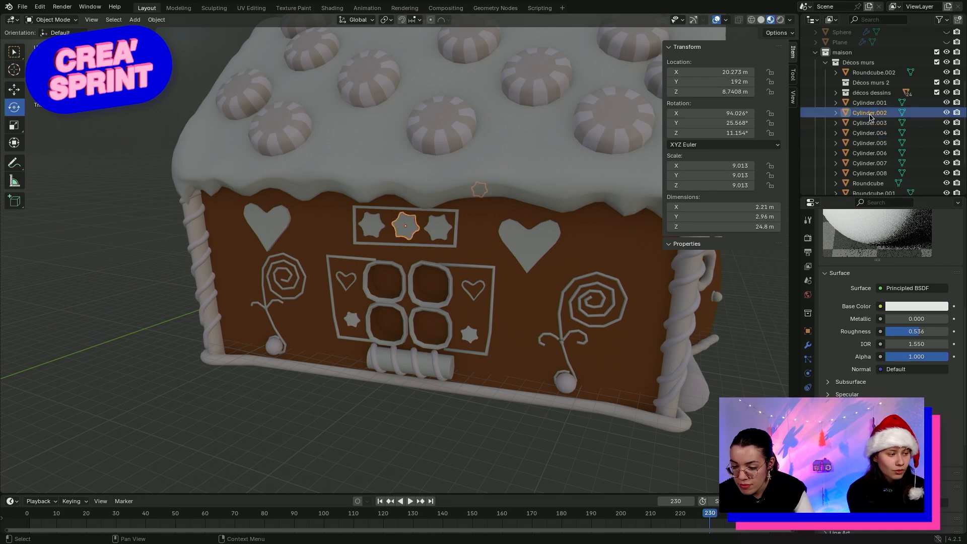
pyautogui.click(874, 143)
pyautogui.press('Down')
pyautogui.press('Down')
pyautogui.press('Down')
pyautogui.press('Down')
pyautogui.press('Down')
pyautogui.press('Down')
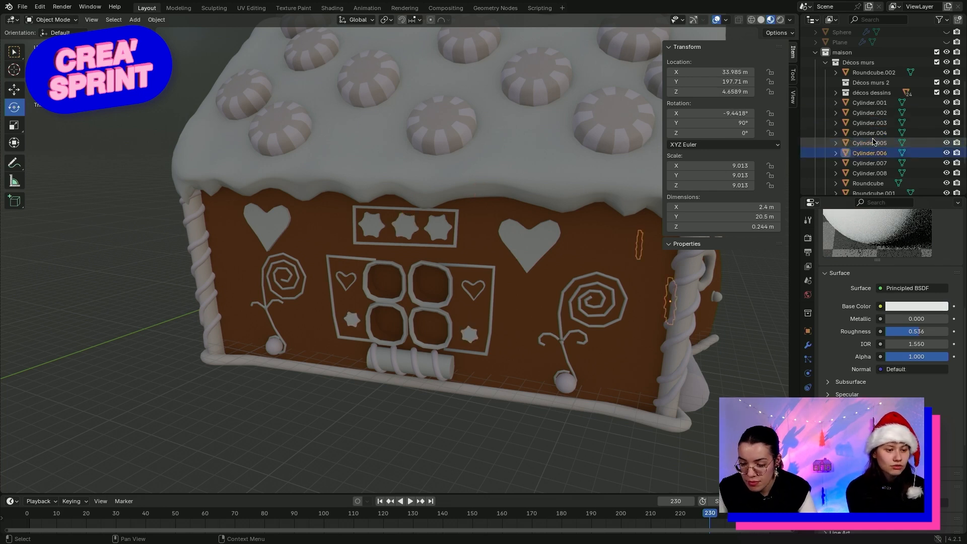
pyautogui.press('Down')
pyautogui.press('Down')
pyautogui.press('Down')
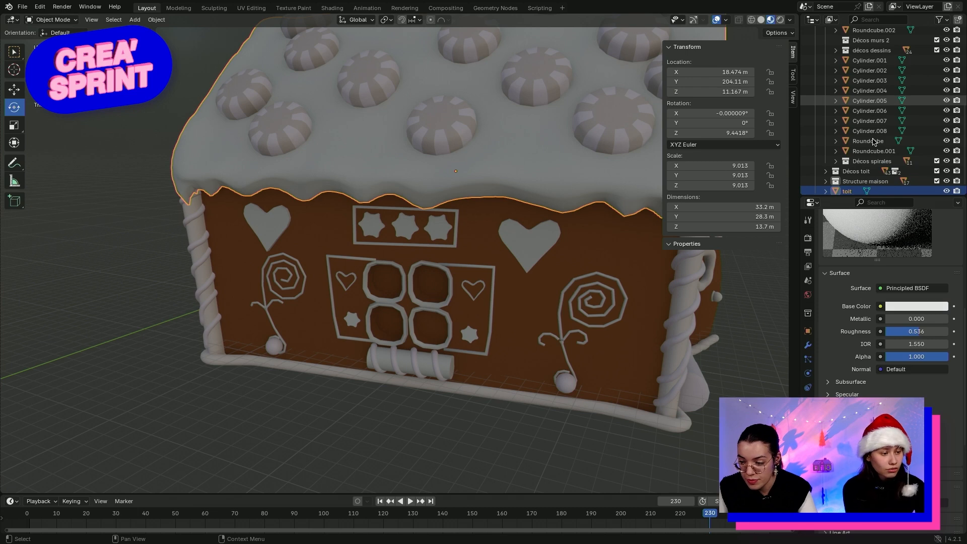
# Recheck the Décos murs objects in reverse order, from Roundcube.001 up to Roundcube.002
pyautogui.click(879, 152)
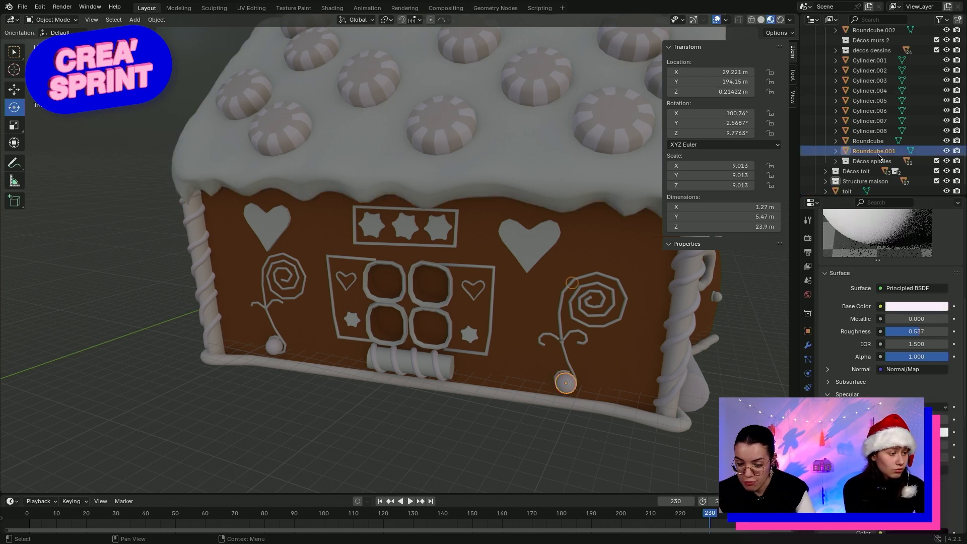
pyautogui.click(865, 133)
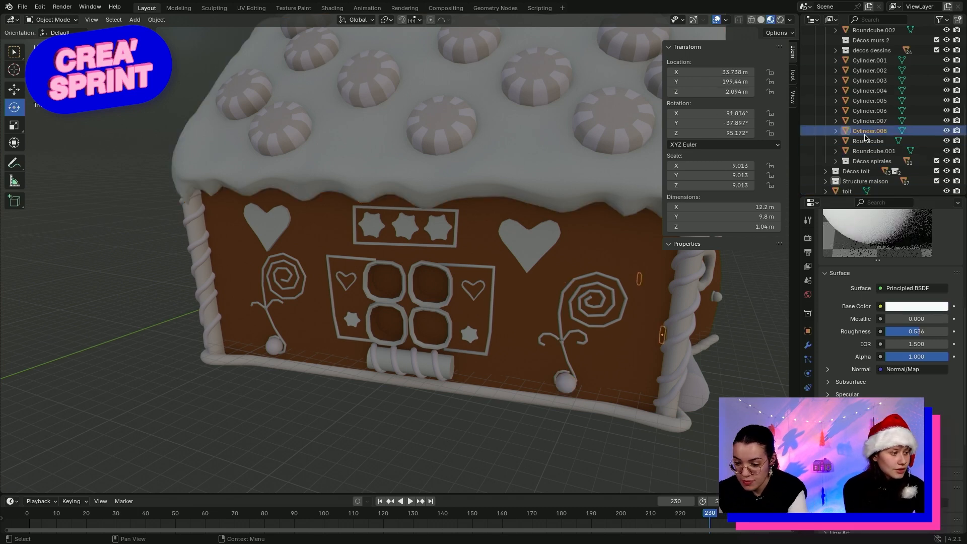
pyautogui.press('Up')
pyautogui.press('Up')
pyautogui.press('Up')
pyautogui.press('Up')
pyautogui.press('Up')
pyautogui.press('Up')
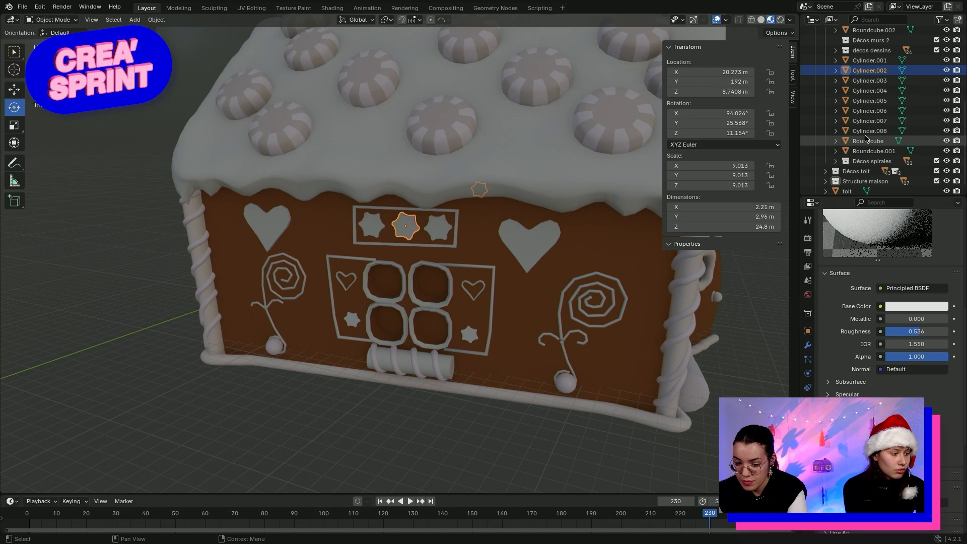
pyautogui.press('Up')
pyautogui.press('Up')
pyautogui.press('Up')
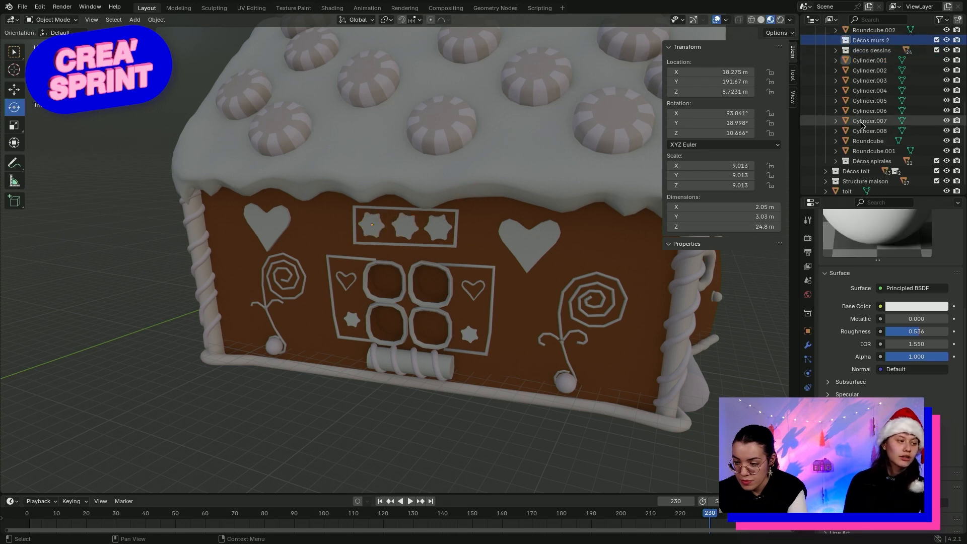
pyautogui.scroll(4, 864, 134)
pyautogui.press('Up')
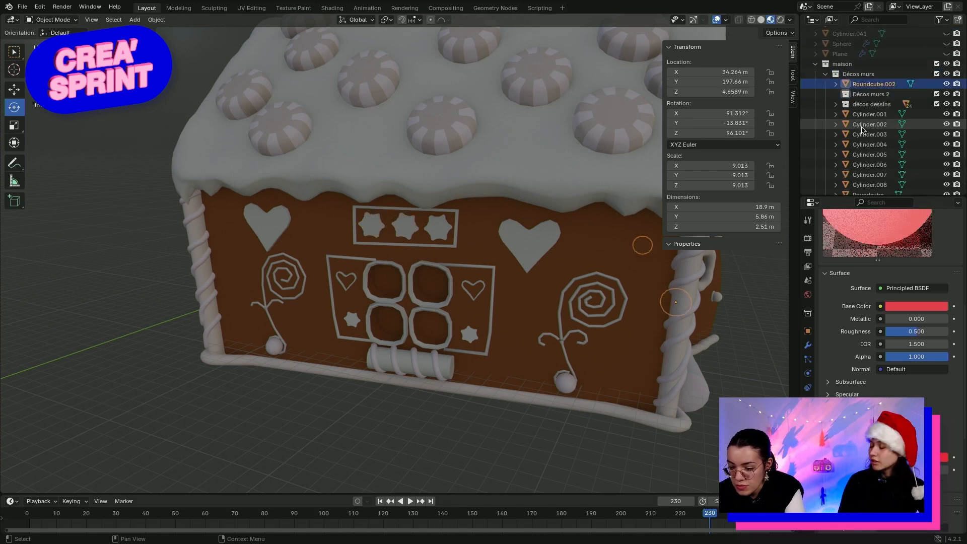
pyautogui.press('Down')
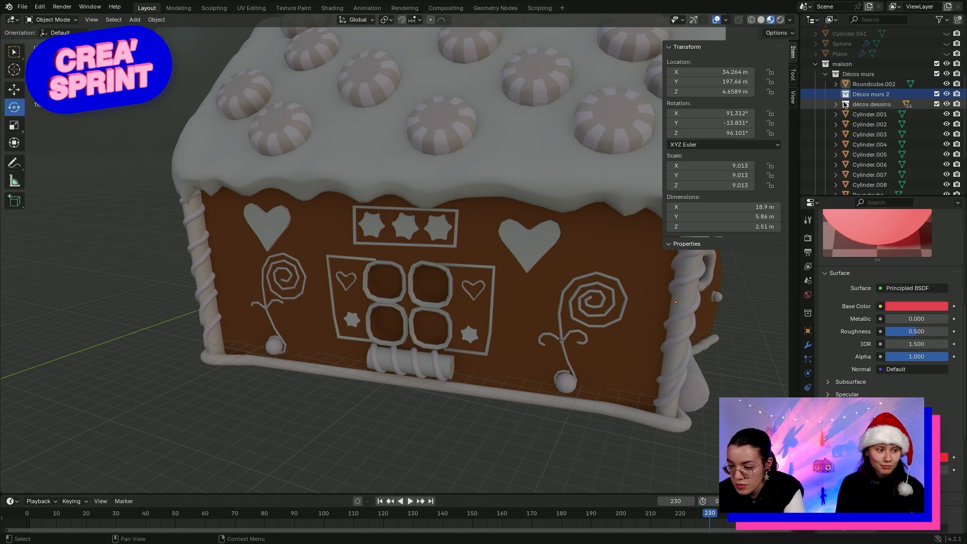
# Expand the décos dessins collection and step through its Vert objects and the following Cylinder objects to identify them
pyautogui.click(837, 104)
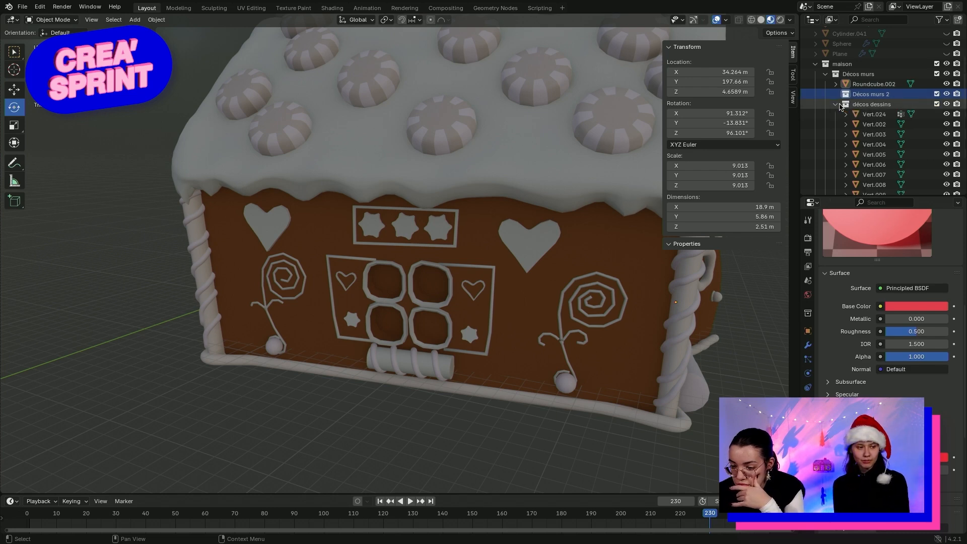
pyautogui.click(857, 115)
pyautogui.press('Down')
pyautogui.press('Down')
pyautogui.press('Down')
pyautogui.press('Down')
pyautogui.press('Down')
pyautogui.press('Down')
pyautogui.press('Down')
pyautogui.press('Down')
pyautogui.press('Down')
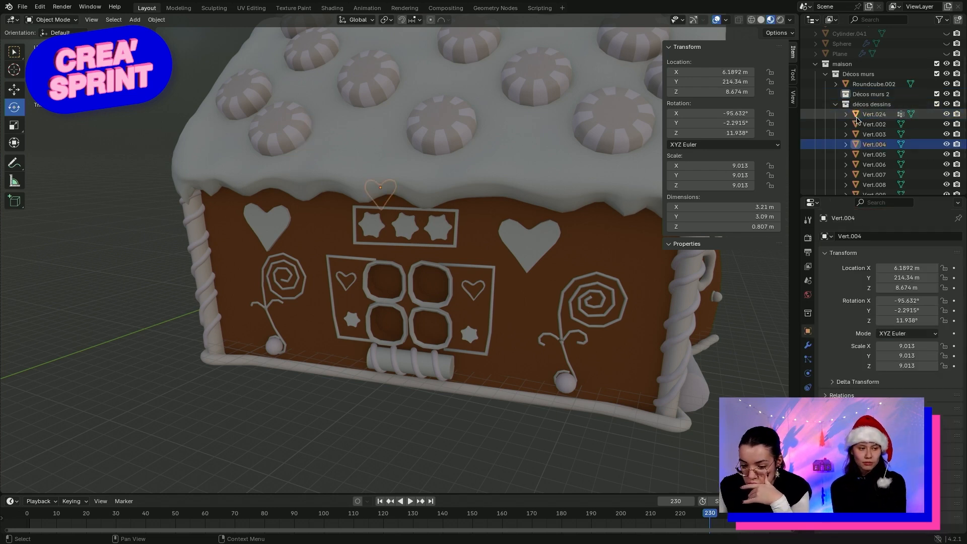
pyautogui.press('Down')
pyautogui.press('Down')
pyautogui.press('Down')
pyautogui.press('Down')
pyautogui.press('Down')
pyautogui.press('Down')
pyautogui.press('Down')
pyautogui.press('Down')
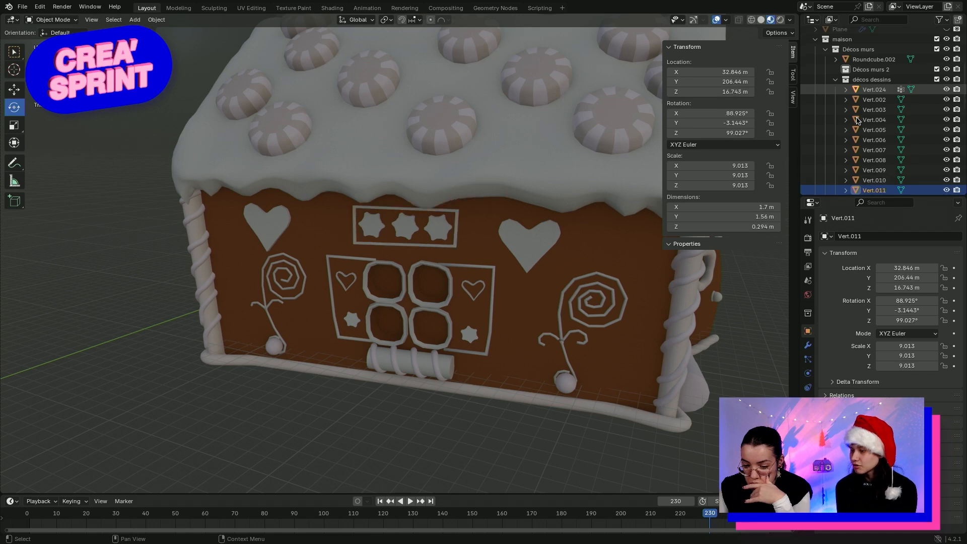
pyautogui.press('Down')
pyautogui.press('Down')
pyautogui.press('Down')
pyautogui.press('Down')
pyautogui.press('Down')
pyautogui.press('Down')
pyautogui.press('Down')
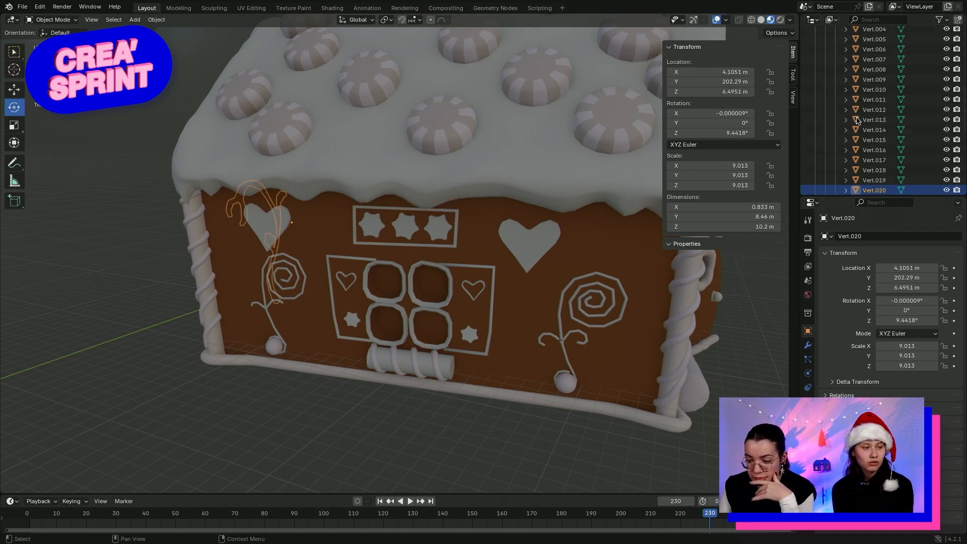
pyautogui.press('Down')
pyautogui.press('Down')
pyautogui.press('Down')
pyautogui.press('Down')
pyautogui.press('Down')
pyautogui.press('Down')
pyautogui.press('Down')
pyautogui.press('Down')
pyautogui.press('Down')
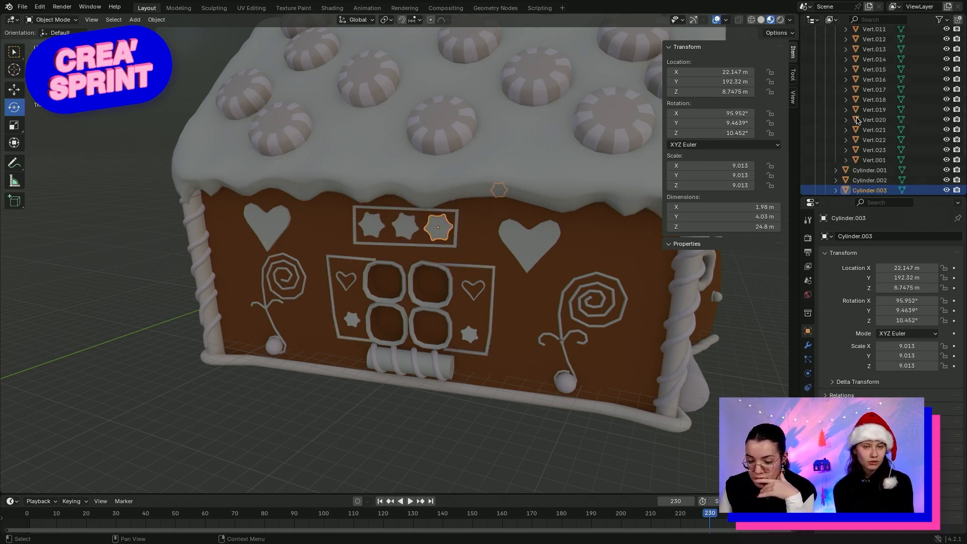
pyautogui.press('Down')
pyautogui.press('Down')
pyautogui.press('Down')
pyautogui.press('Down')
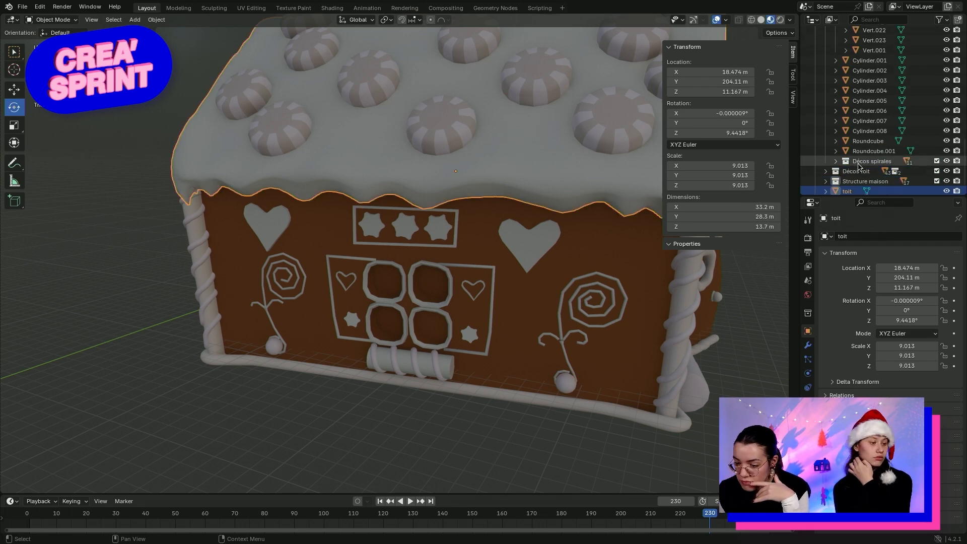
# Step through the SpiroFit objects of the Décos spirales collection and check which sub-collections Décos toit contains
pyautogui.click(837, 163)
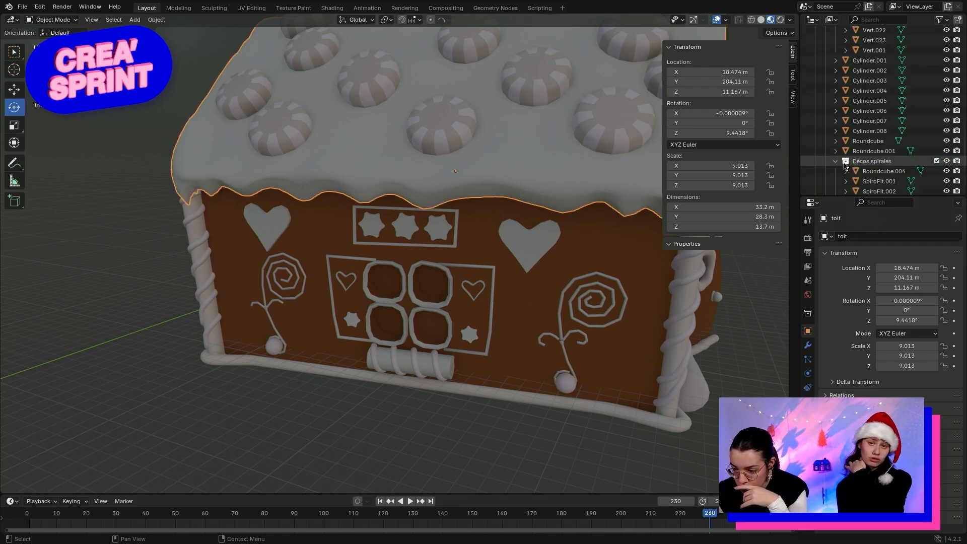
pyautogui.click(859, 172)
pyautogui.press('Down')
pyautogui.press('Down')
pyautogui.press('Down')
pyautogui.press('Down')
pyautogui.press('Down')
pyautogui.press('Down')
pyautogui.press('Down')
pyautogui.press('Down')
pyautogui.press('Down')
pyautogui.press('Down')
pyautogui.press('Down')
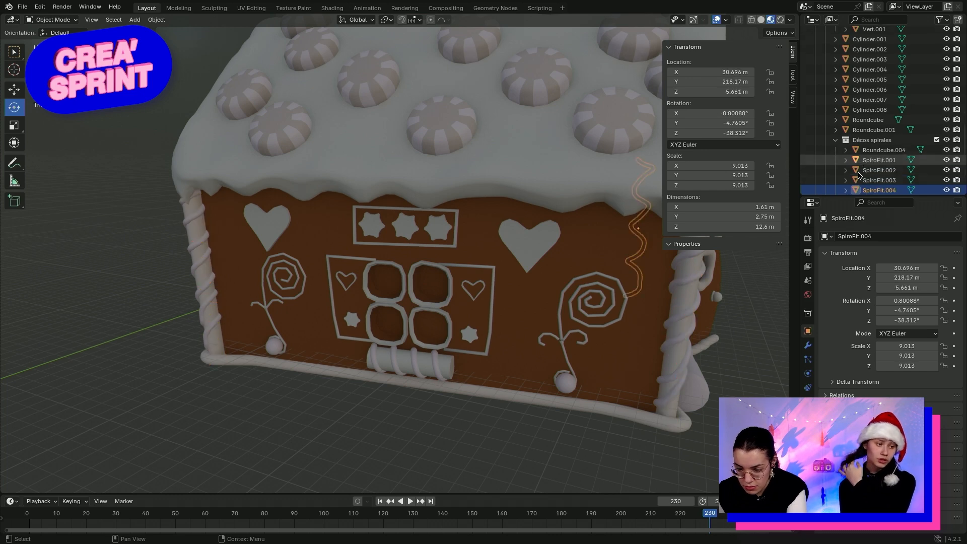
pyautogui.press('Down')
pyautogui.press('Down')
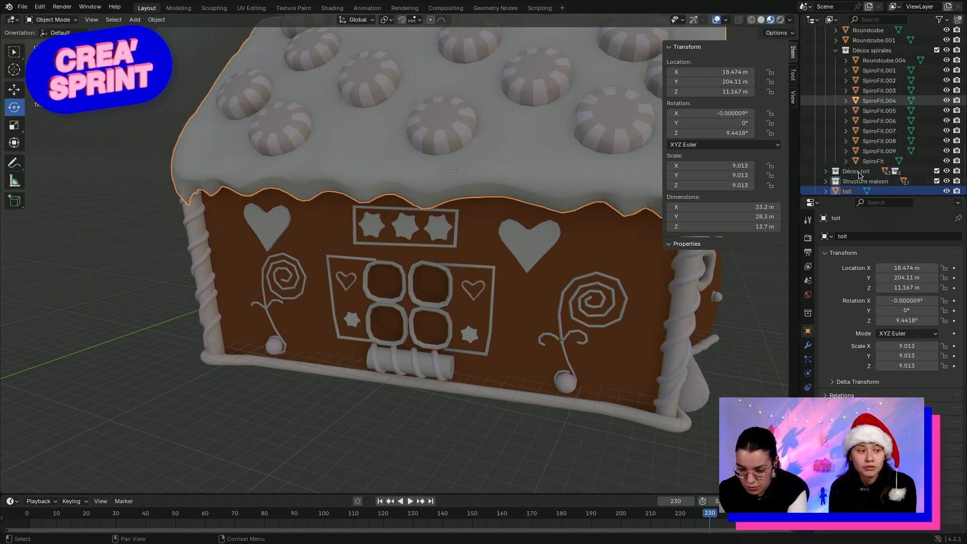
pyautogui.click(827, 171)
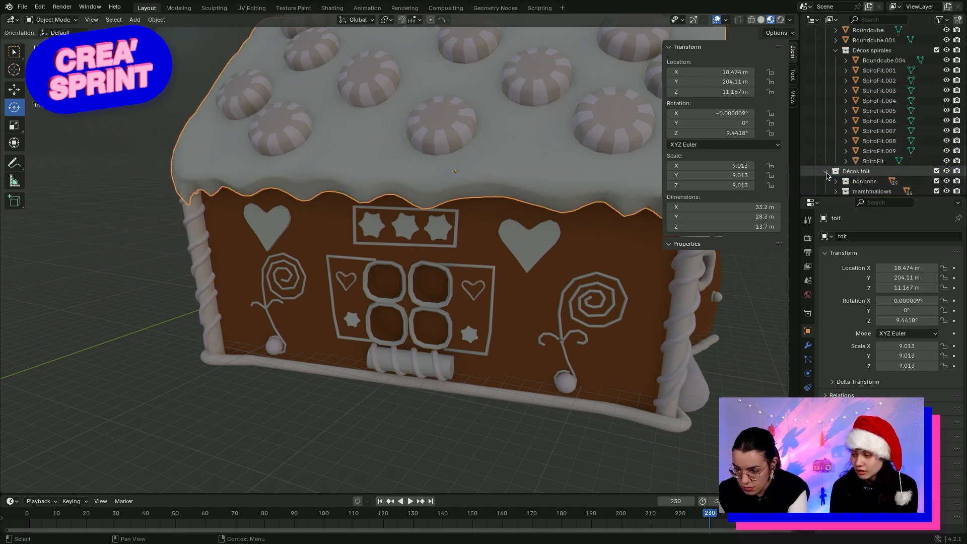
pyautogui.scroll(-2, 829, 174)
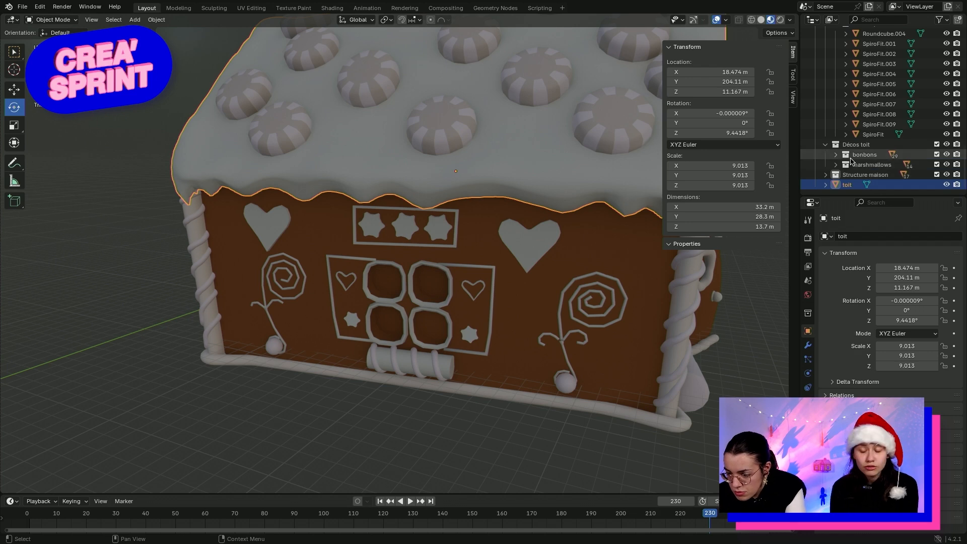
pyautogui.click(825, 146)
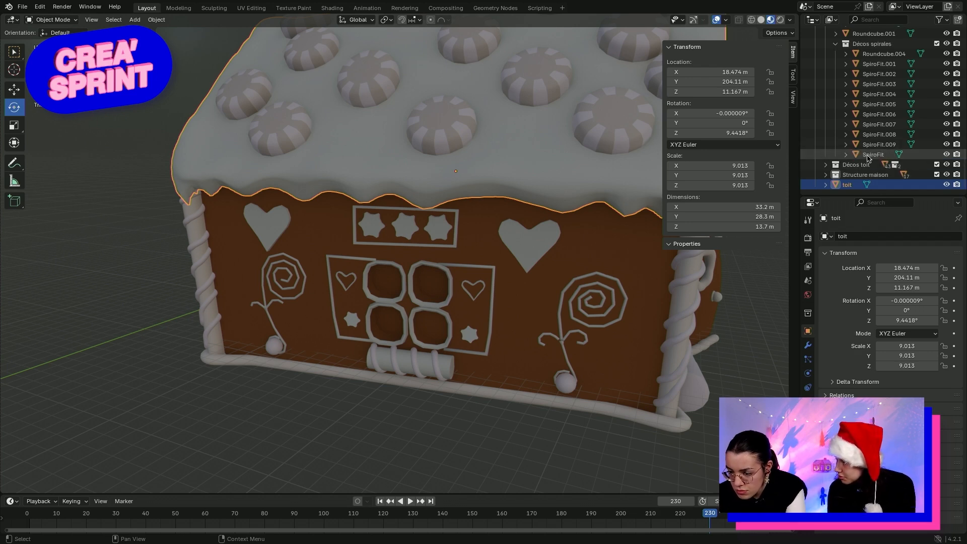
# Assign the existing "lumière de maison" material to the four-pane window frame on the side wall
pyautogui.click(431, 298)
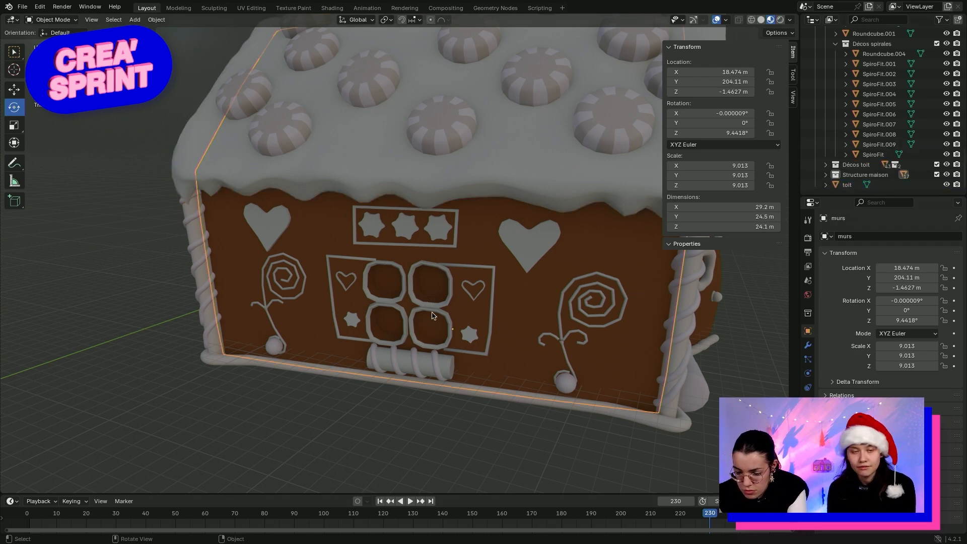
pyautogui.scroll(4, 441, 312)
pyautogui.scroll(-2, 432, 292)
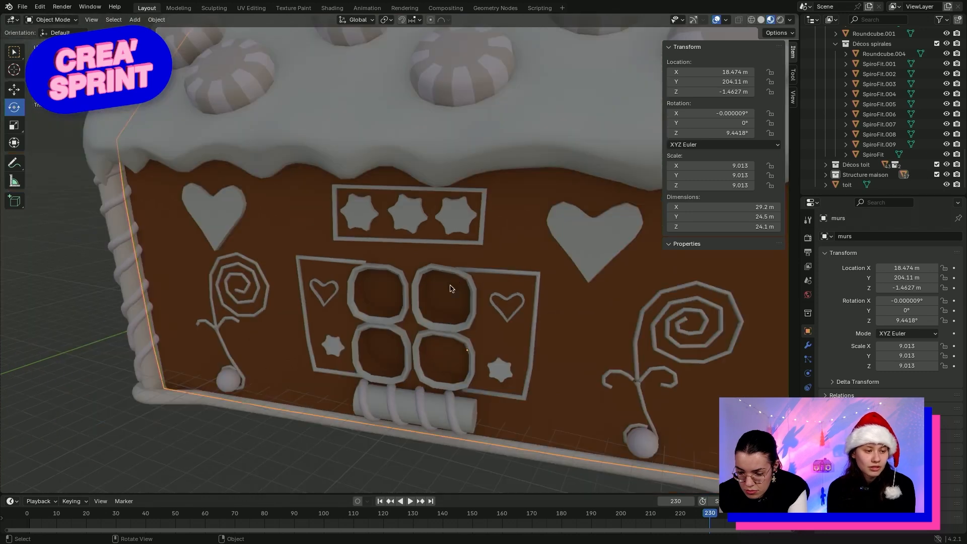
pyautogui.click(462, 276)
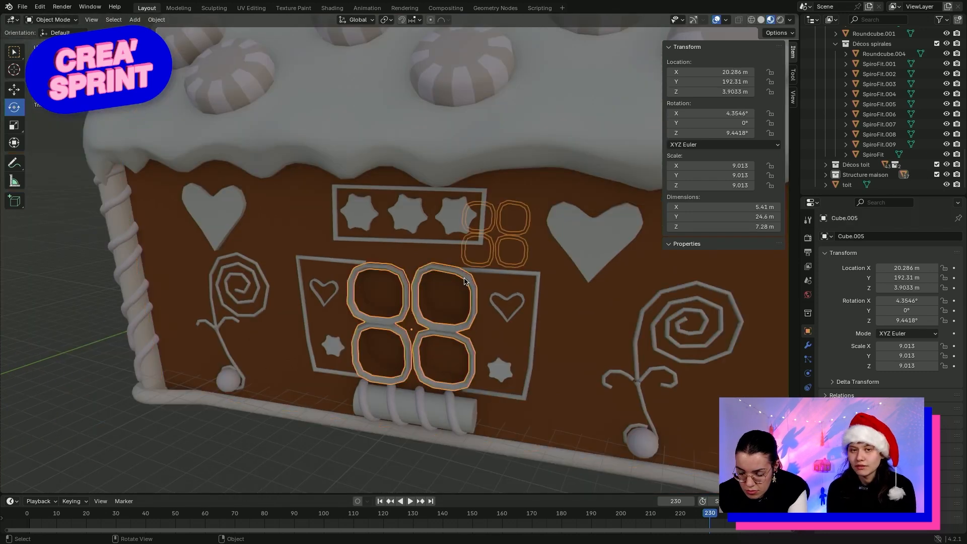
pyautogui.click(450, 298)
pyautogui.moveTo(450, 318)
pyautogui.mouseDown(button='middle')
pyautogui.moveTo(455, 289)
pyautogui.moveTo(425, 308)
pyautogui.moveTo(455, 305)
pyautogui.moveTo(448, 310)
pyautogui.mouseUp(button='middle')
pyautogui.click(430, 289)
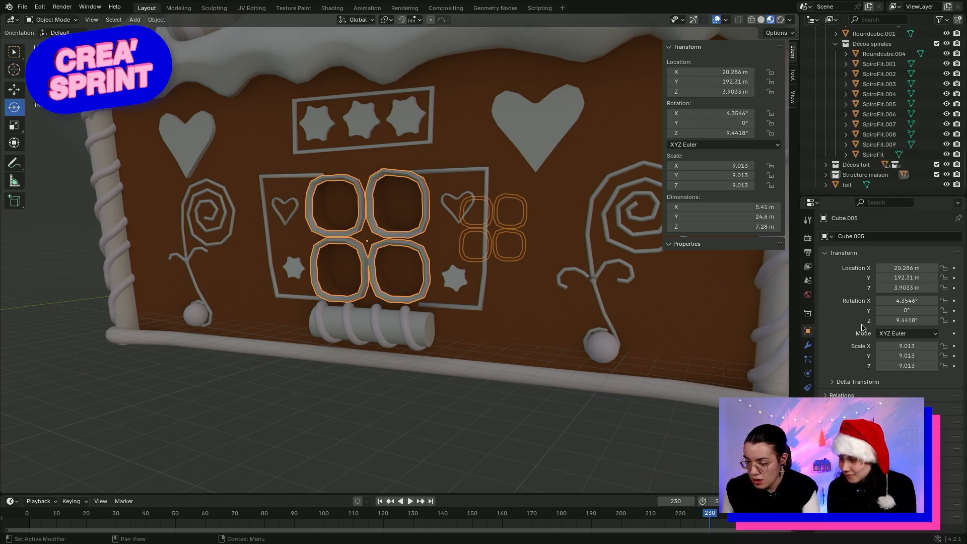
pyautogui.click(808, 416)
pyautogui.scroll(-3, 866, 443)
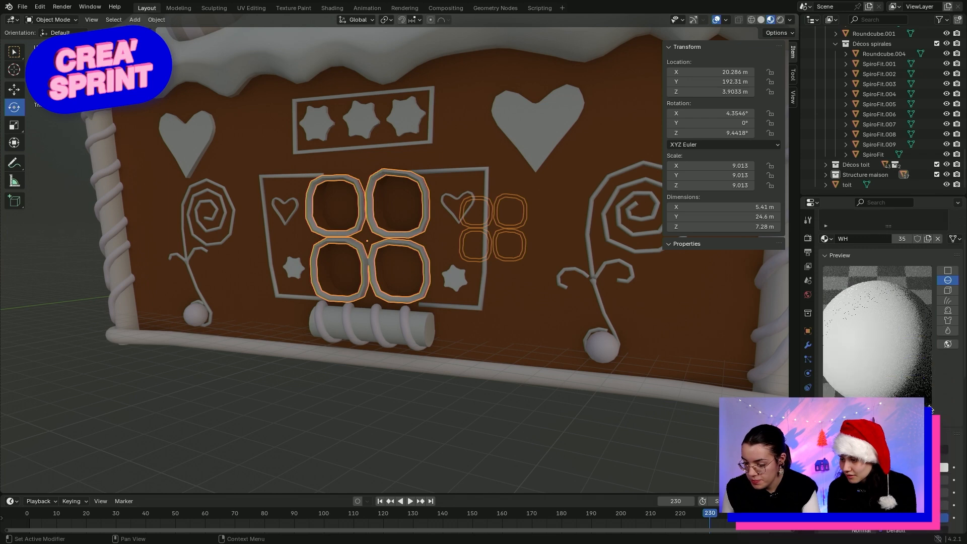
pyautogui.scroll(2, 867, 443)
pyautogui.scroll(1, 862, 317)
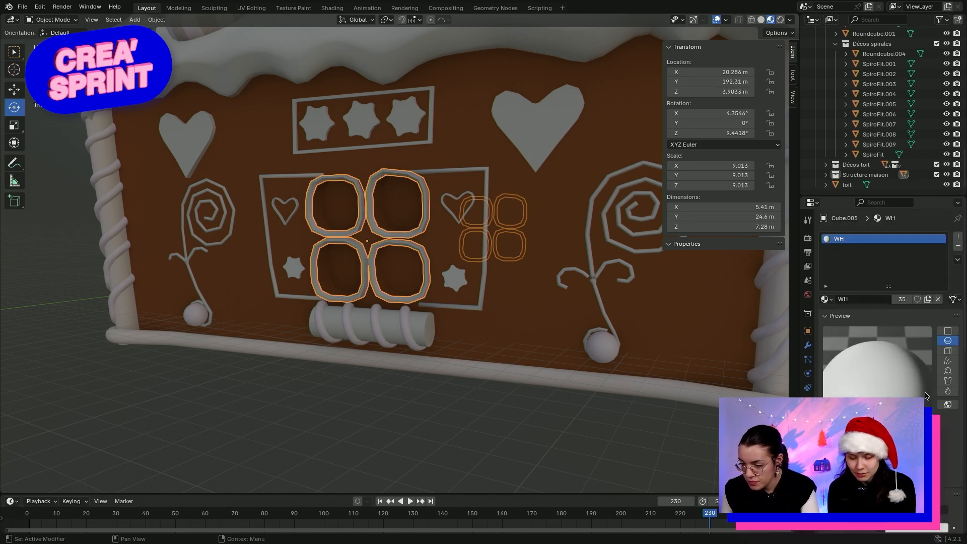
pyautogui.click(825, 300)
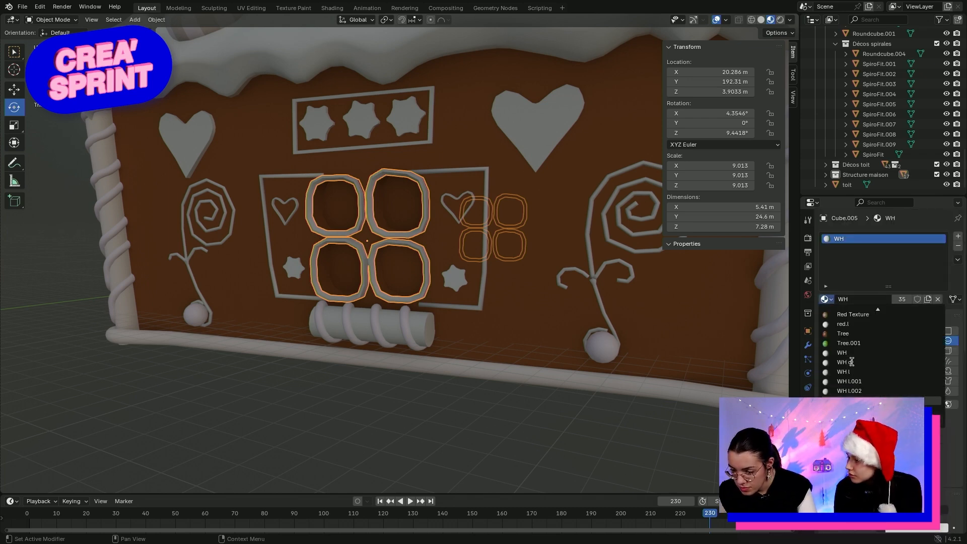
pyautogui.scroll(10, 852, 362)
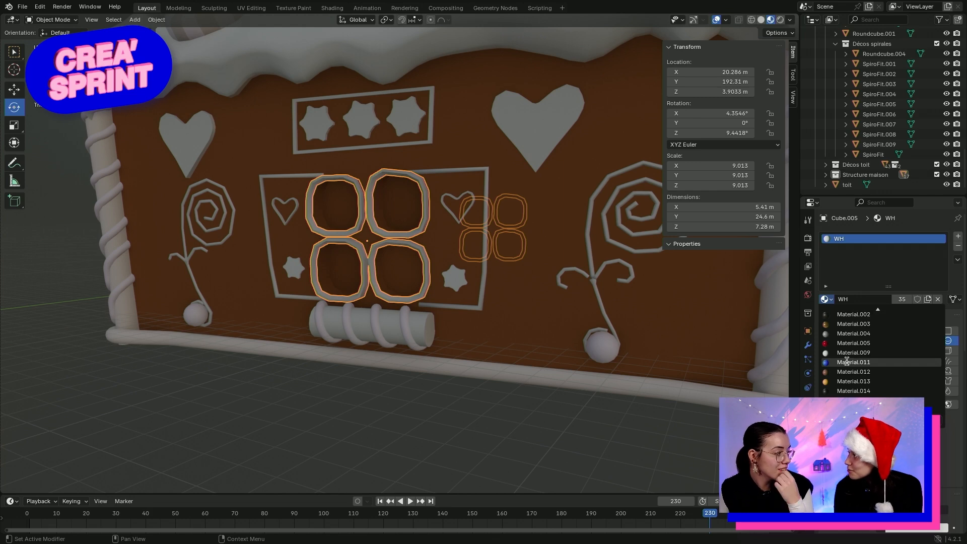
pyautogui.scroll(7, 864, 373)
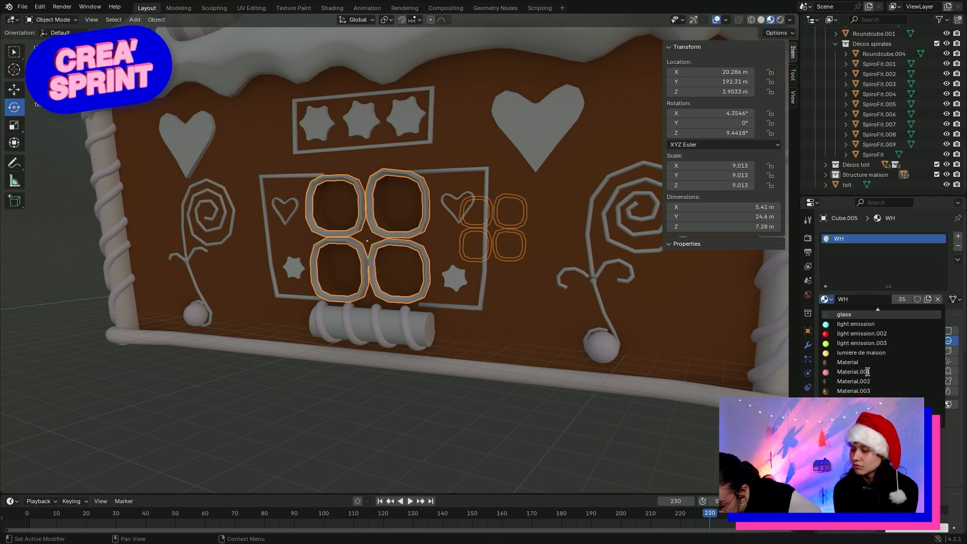
pyautogui.scroll(2, 868, 372)
pyautogui.click(841, 373)
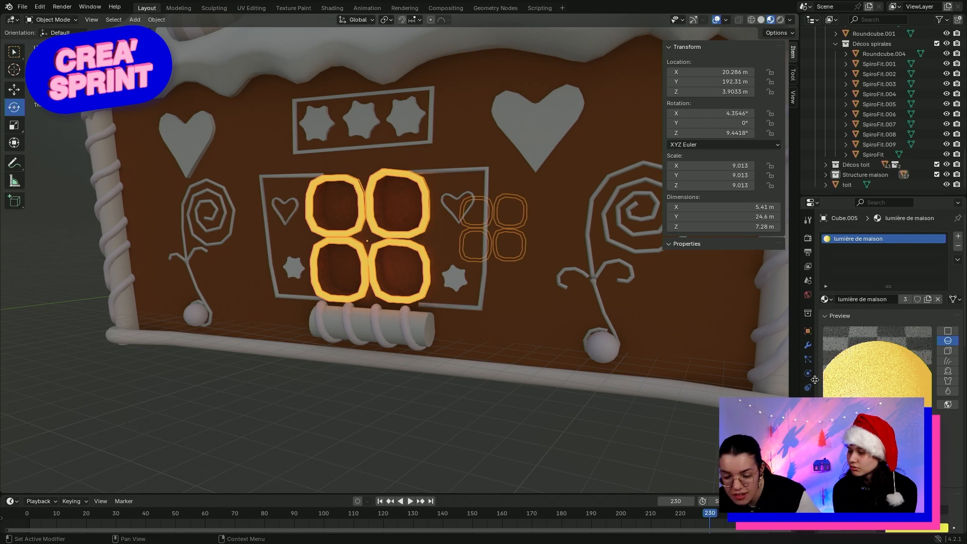
# View the house from the front and check the material settings of the small snowflakes beside the door
pyautogui.moveTo(605, 383); pyautogui.dragTo(583, 406, button='middle')
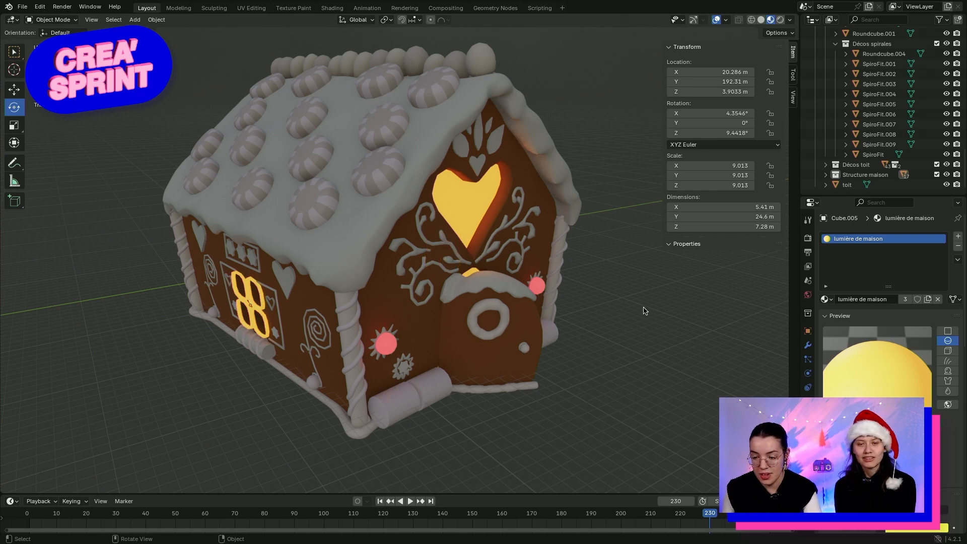
pyautogui.moveTo(579, 386); pyautogui.dragTo(533, 373, button='middle')
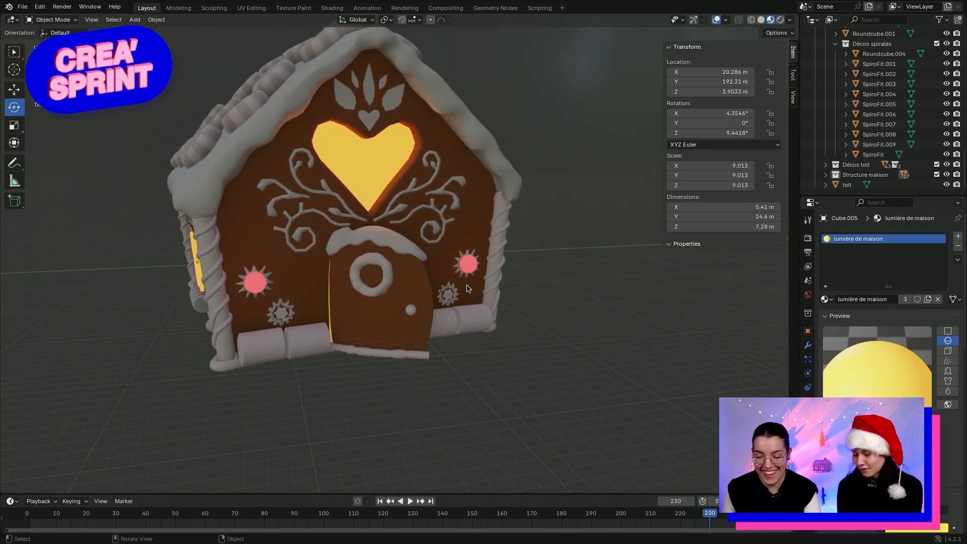
pyautogui.click(446, 297)
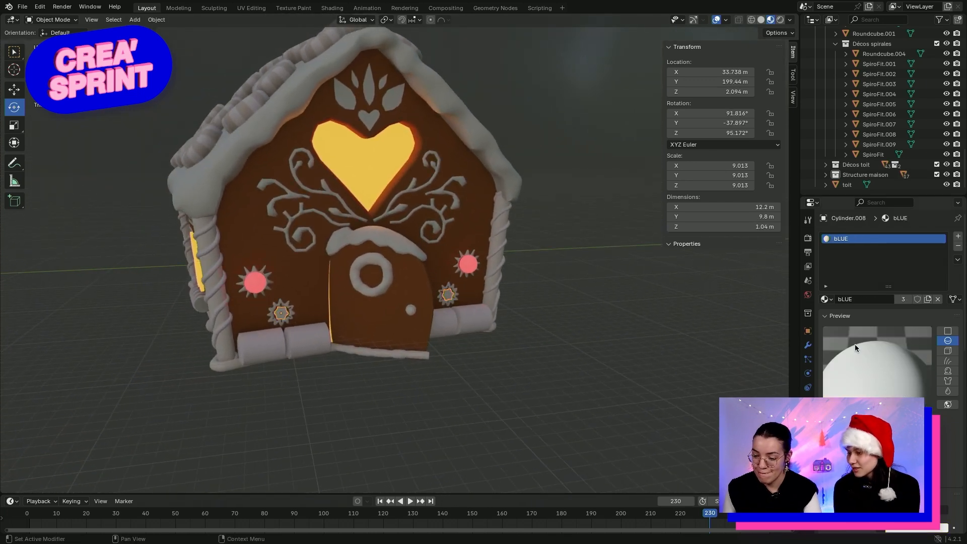
pyautogui.scroll(-6, 870, 350)
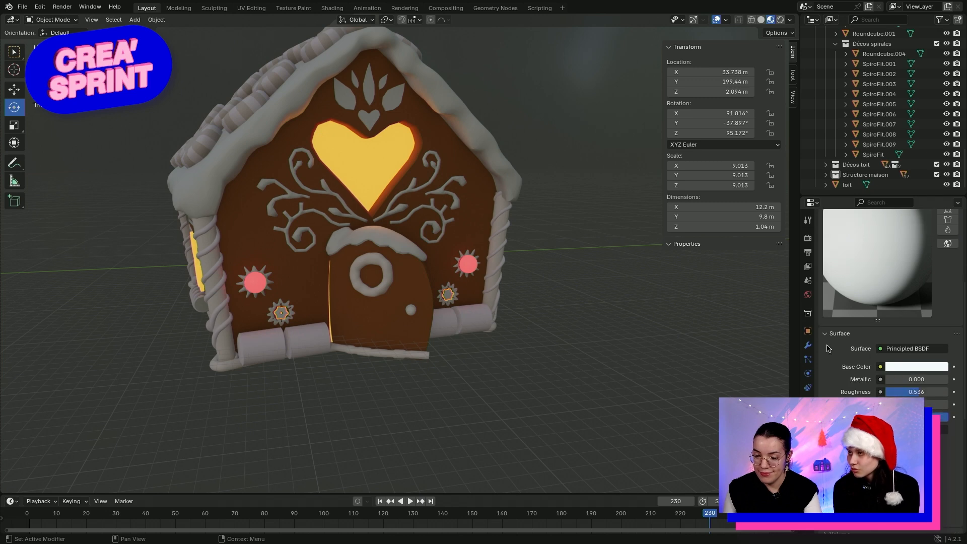
# Replace the WH material on the large side-wall heart nearest the front corner with a new material
pyautogui.moveTo(294, 374); pyautogui.dragTo(353, 372, button='middle')
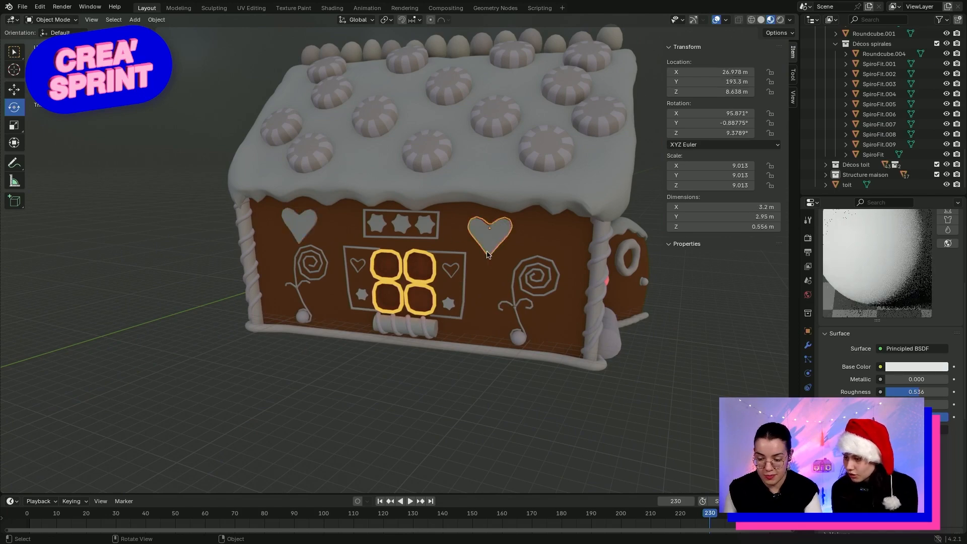
pyautogui.moveTo(647, 430); pyautogui.dragTo(593, 414, button='middle')
pyautogui.moveTo(531, 423); pyautogui.dragTo(518, 419, button='middle')
pyautogui.scroll(6, 849, 316)
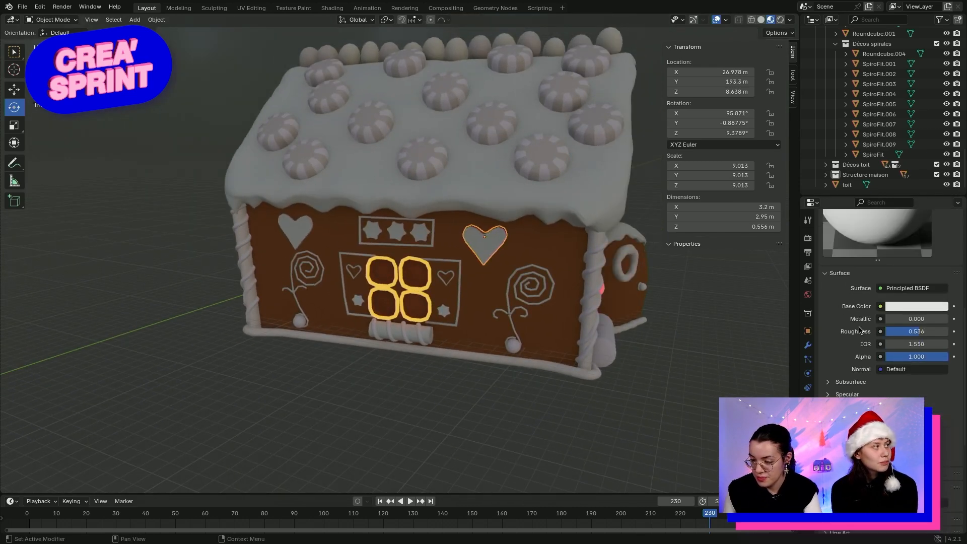
pyautogui.scroll(-5, 857, 372)
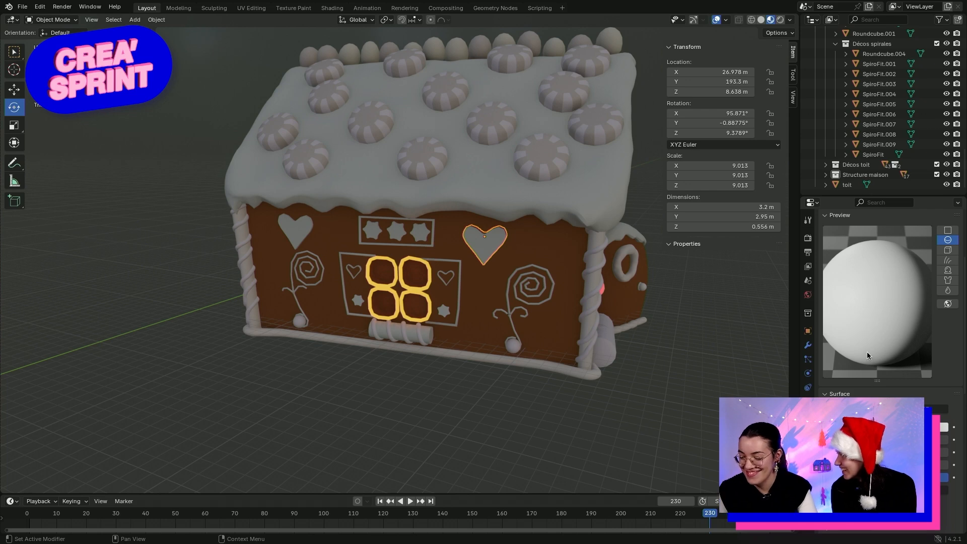
pyautogui.scroll(5, 862, 359)
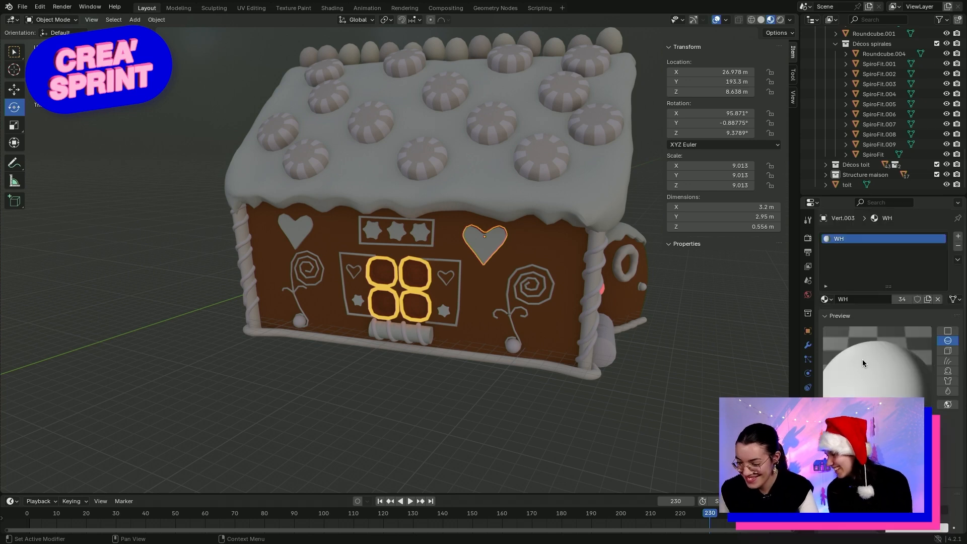
pyautogui.click(958, 236)
pyautogui.click(845, 242)
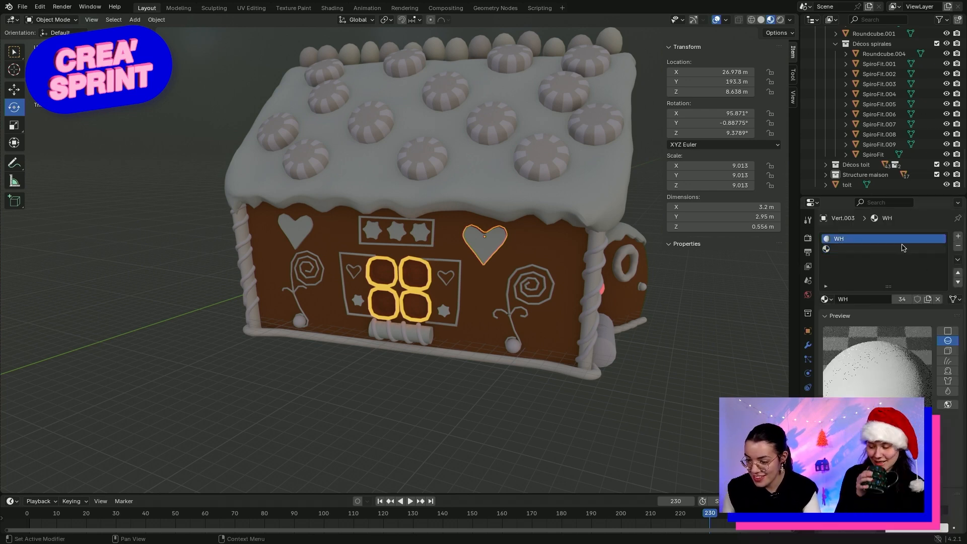
pyautogui.click(959, 246)
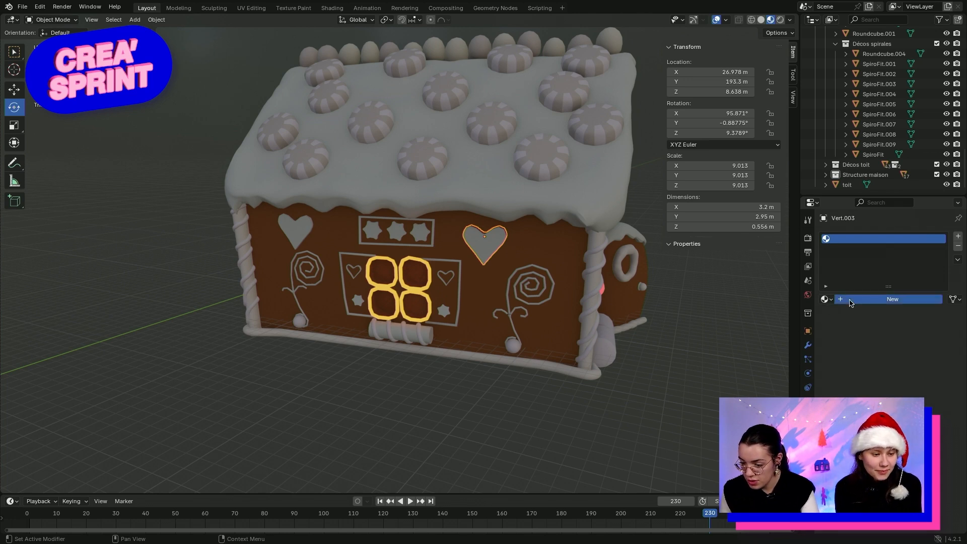
pyautogui.click(851, 301)
# Set the base color of the large heart's new material to a soft pink at full brightness
pyautogui.scroll(-3, 893, 433)
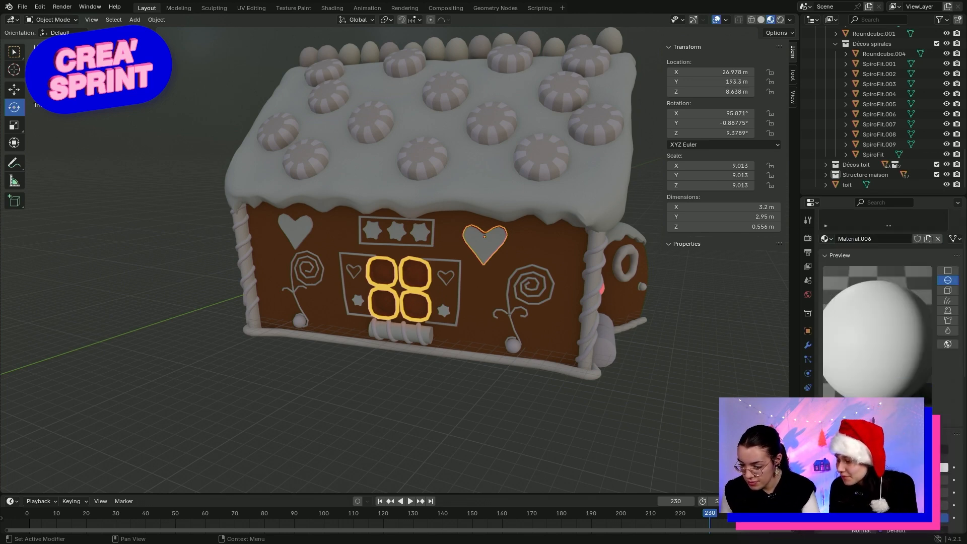
pyautogui.click(913, 468)
pyautogui.click(902, 368)
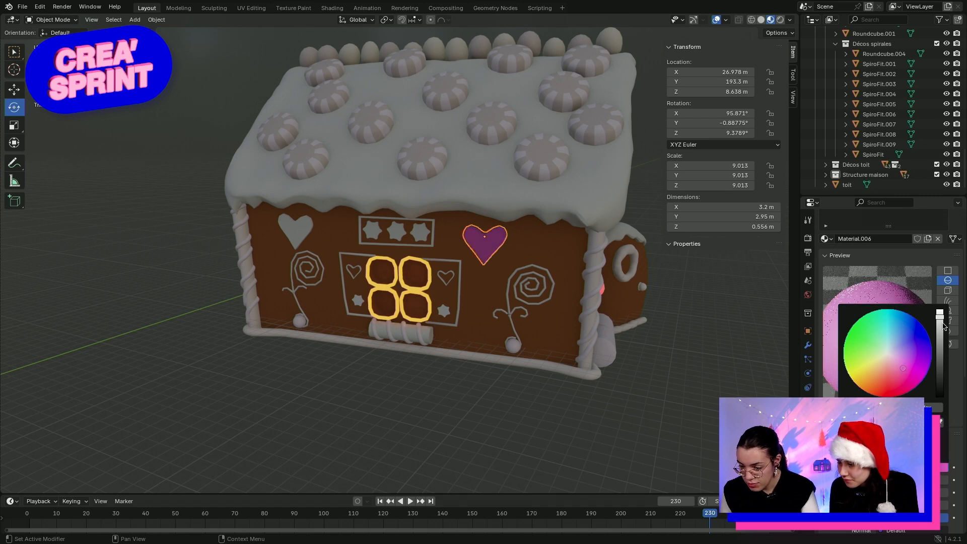
pyautogui.moveTo(941, 315); pyautogui.dragTo(941, 311)
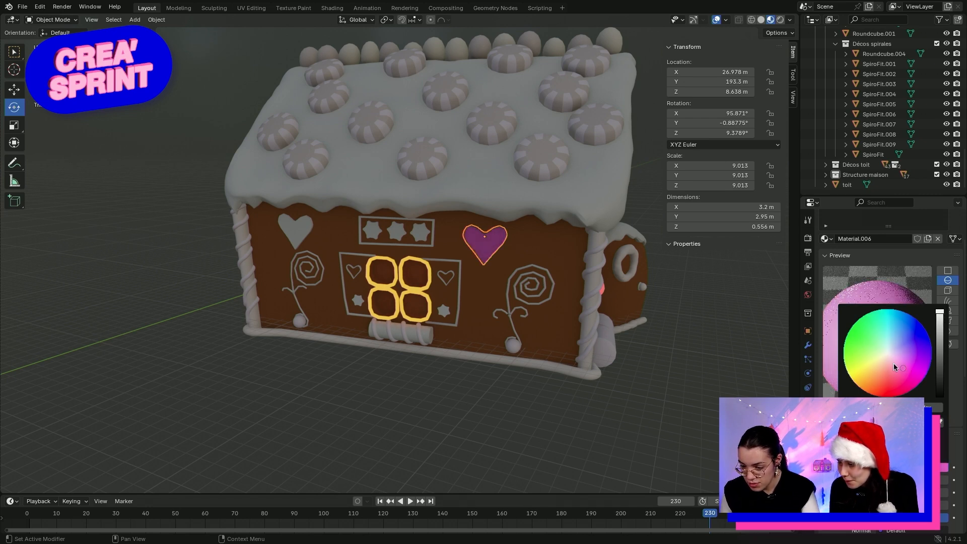
pyautogui.moveTo(903, 369); pyautogui.dragTo(896, 360)
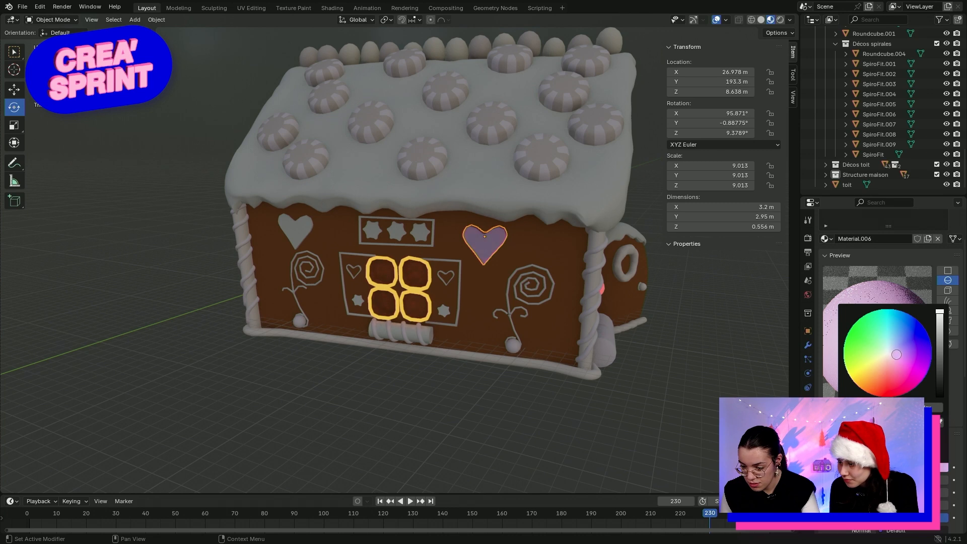
pyautogui.moveTo(893, 362); pyautogui.dragTo(893, 362)
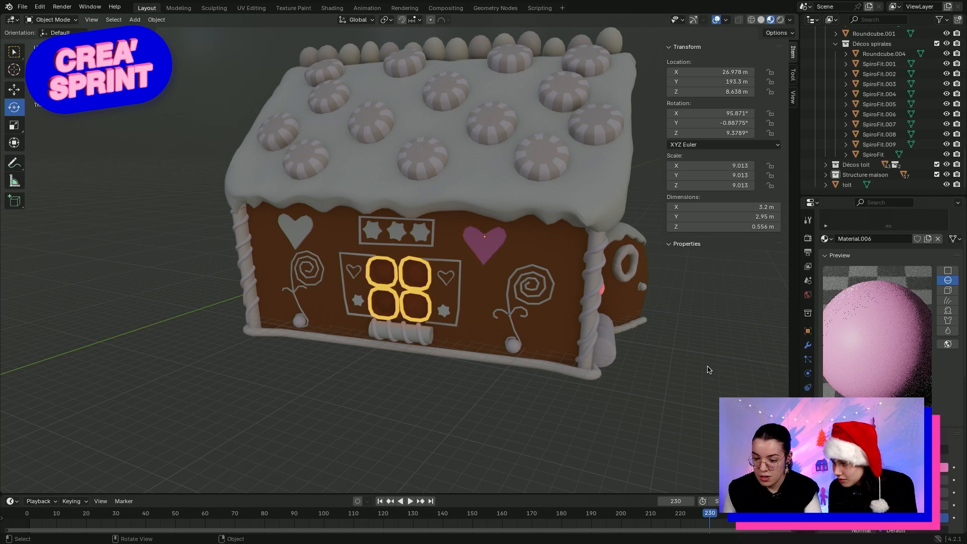
# Rename the heart's pink material to Coeur
pyautogui.scroll(3, 898, 334)
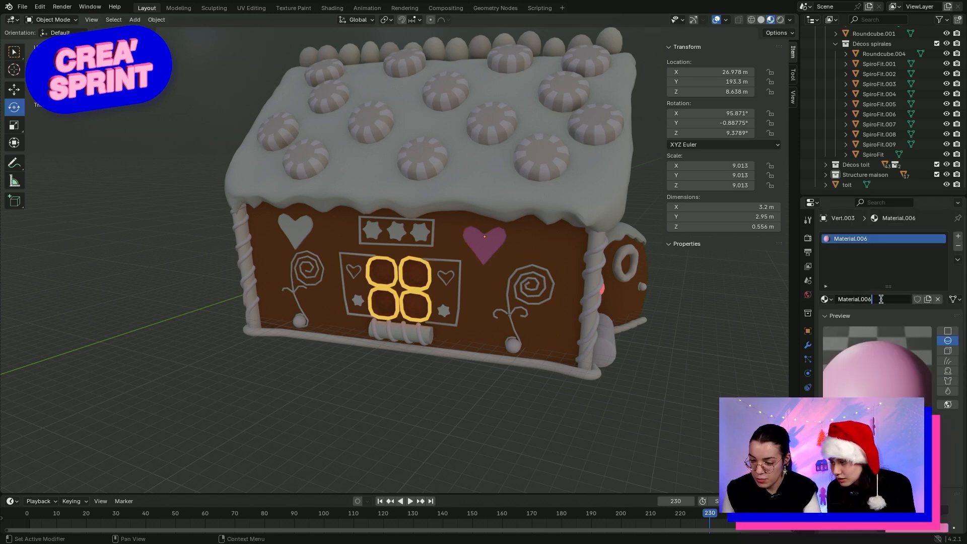
pyautogui.write('Bo')
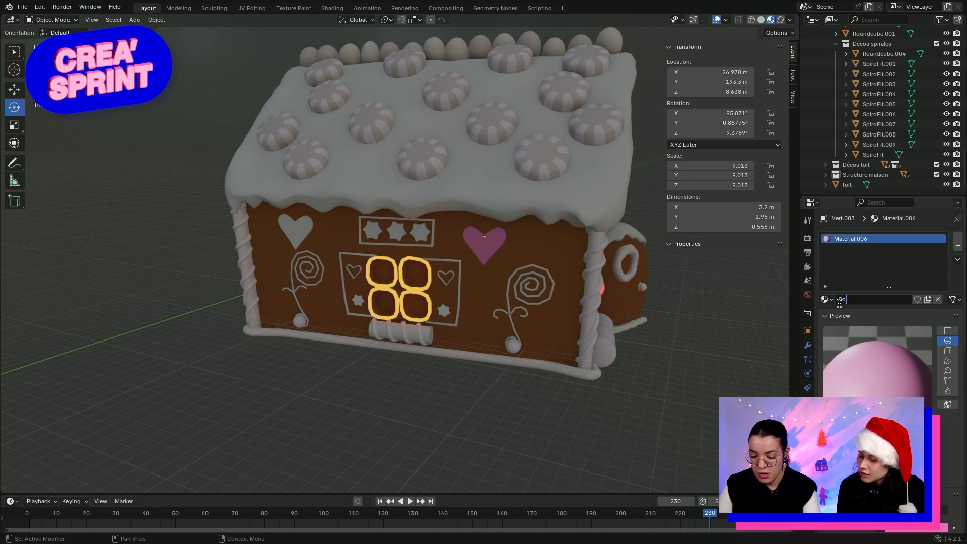
pyautogui.press('Return')
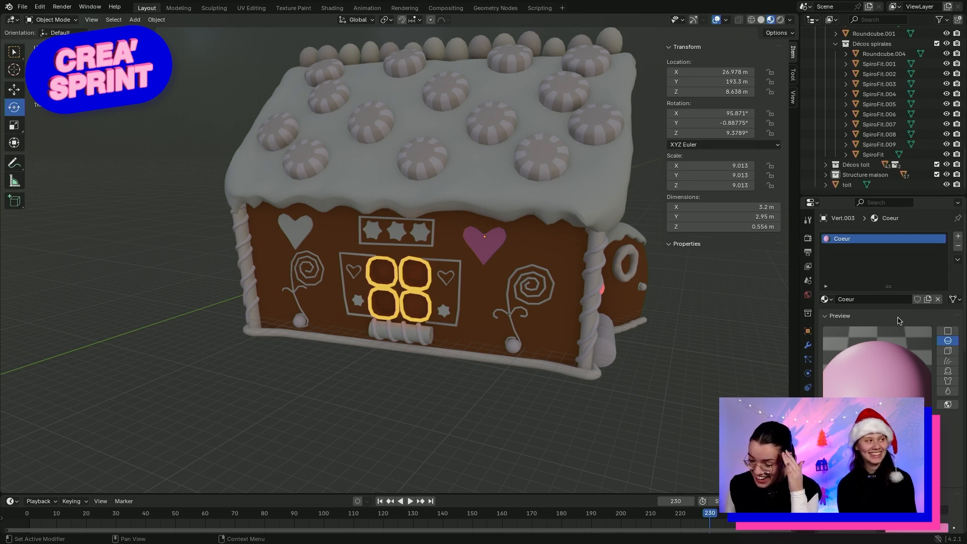
# Assign the Coeur material to the other large heart on the side wall
pyautogui.click(288, 238)
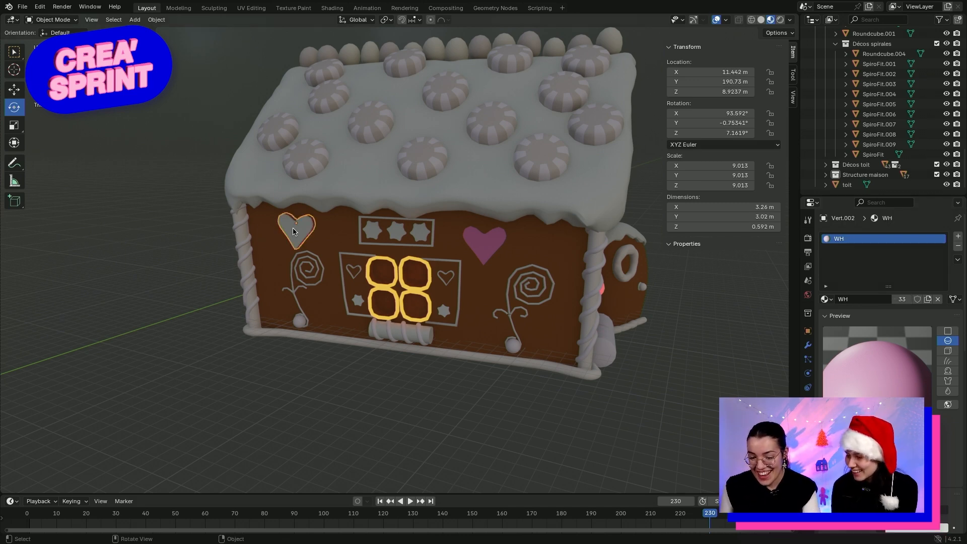
pyautogui.click(827, 300)
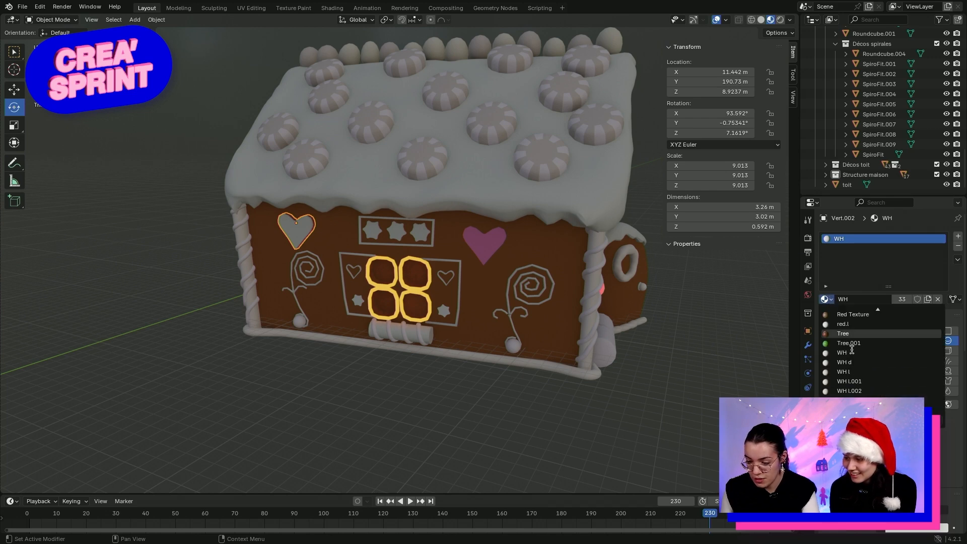
pyautogui.scroll(5, 852, 350)
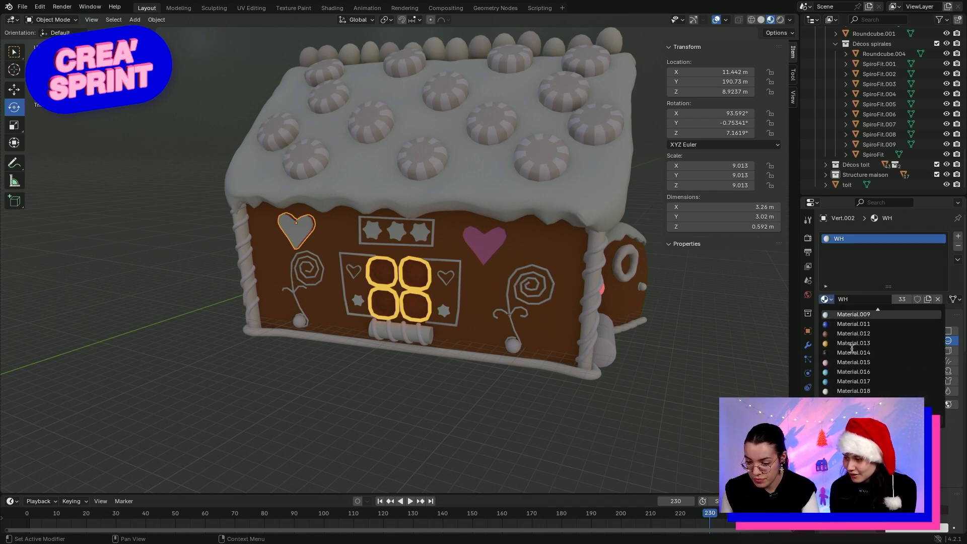
pyautogui.scroll(4, 852, 348)
pyautogui.scroll(3, 851, 347)
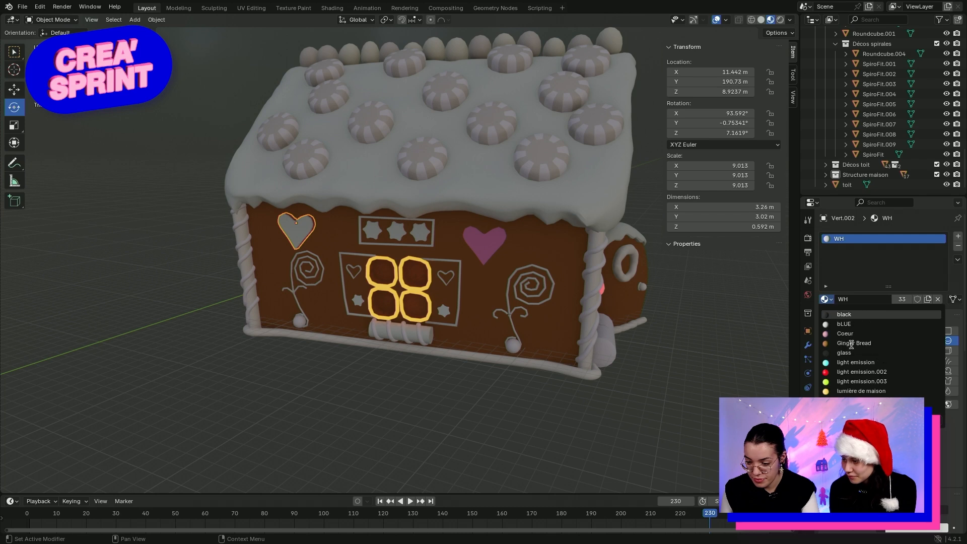
pyautogui.click(849, 339)
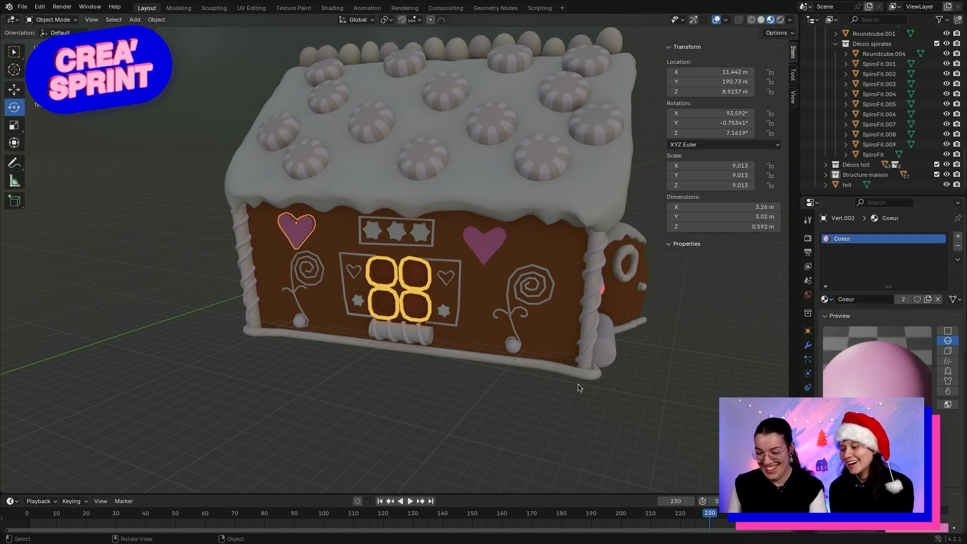
# Assign the Coeur material to the small outlined hearts beside the side-wall windows
pyautogui.click(452, 287)
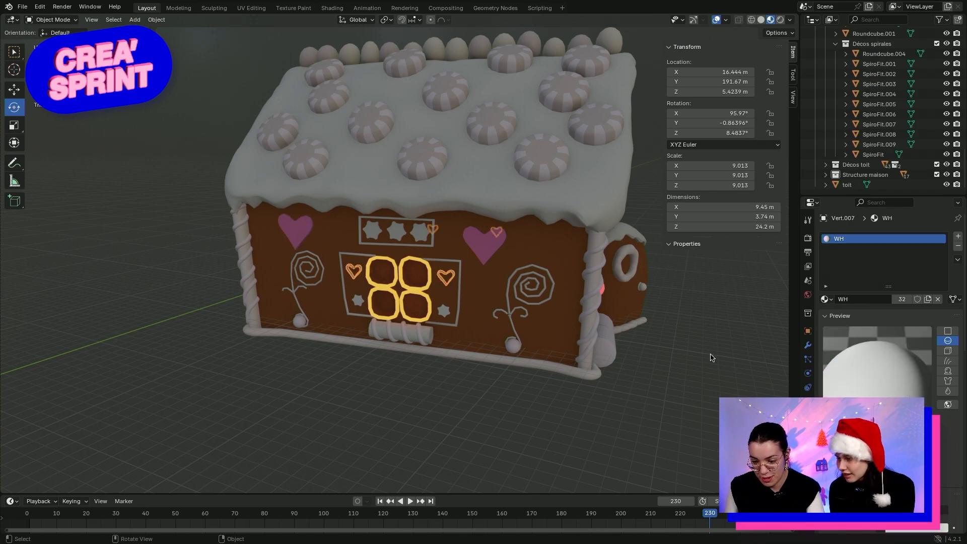
pyautogui.moveTo(731, 304); pyautogui.dragTo(447, 255, button='middle')
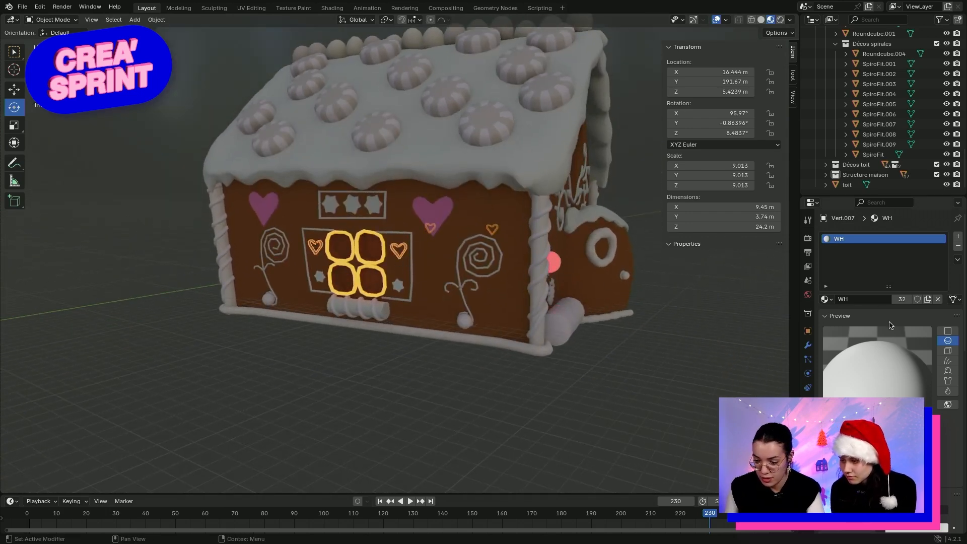
pyautogui.click(833, 301)
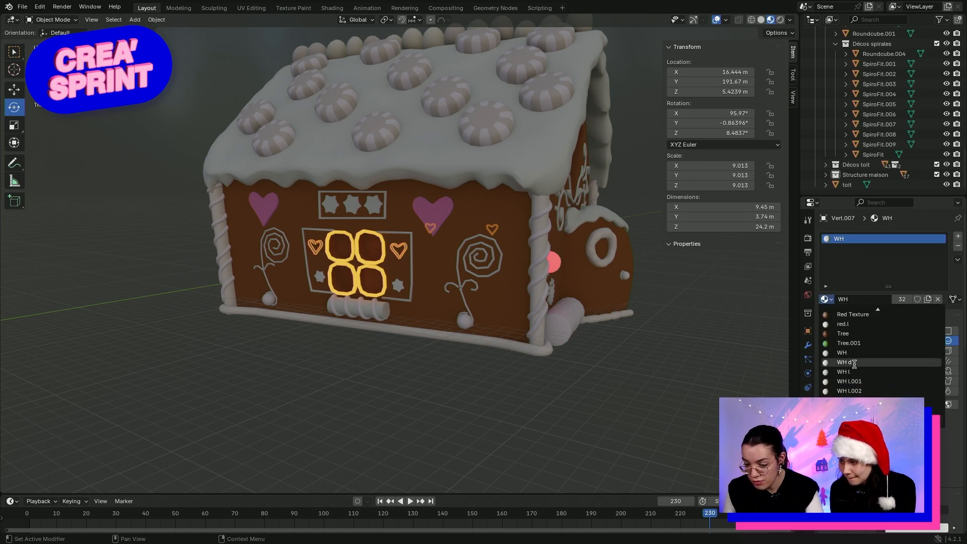
pyautogui.scroll(5, 850, 359)
pyautogui.scroll(5, 848, 365)
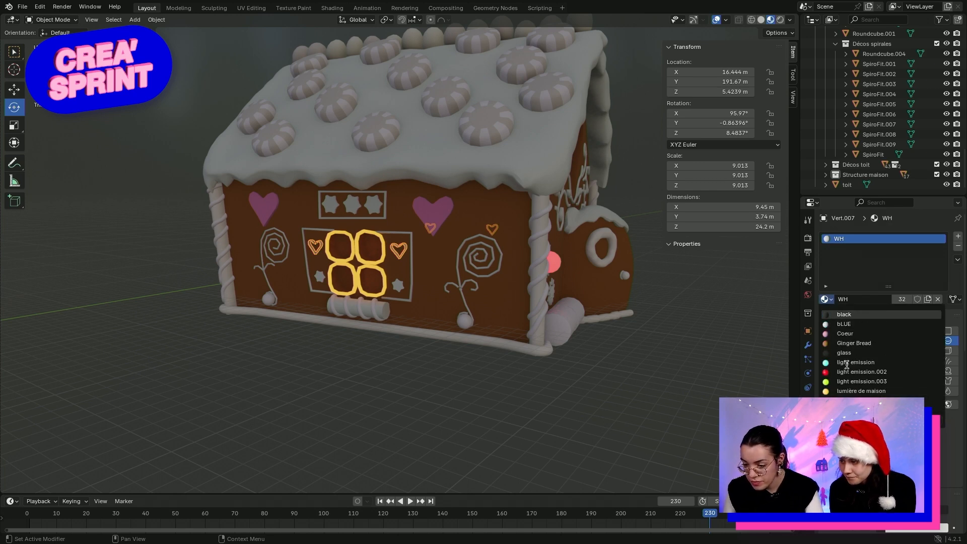
pyautogui.click(846, 334)
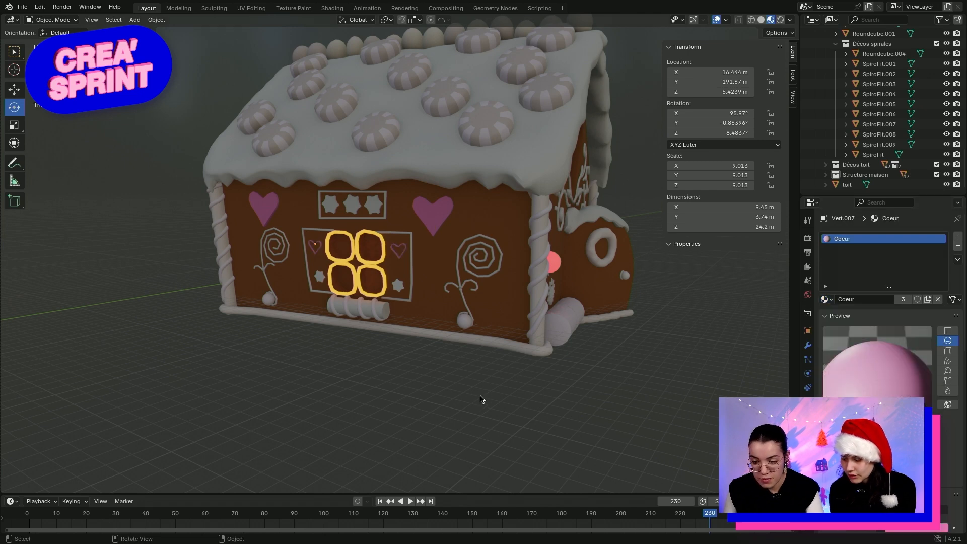
pyautogui.scroll(4, 406, 309)
pyautogui.scroll(4, 407, 309)
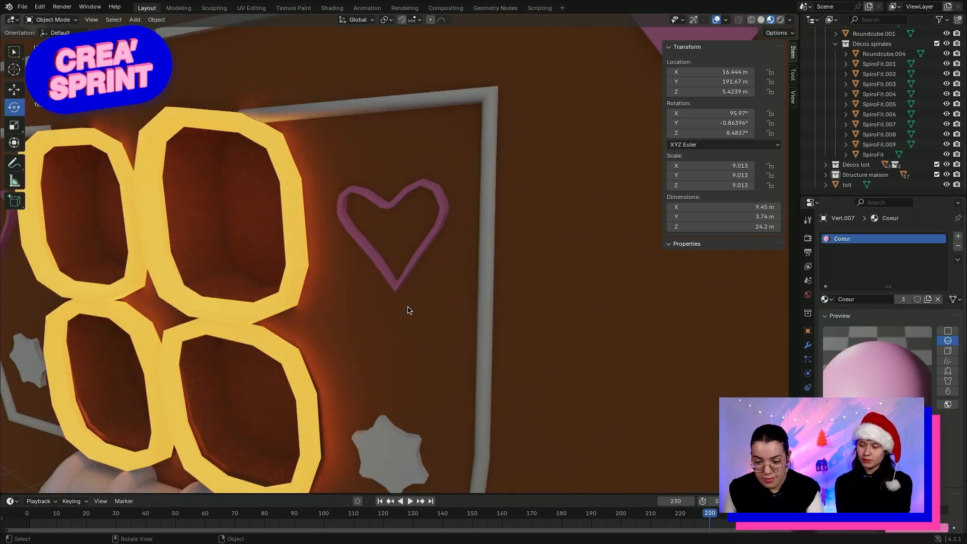
pyautogui.scroll(-2, 409, 310)
pyautogui.scroll(-4, 410, 310)
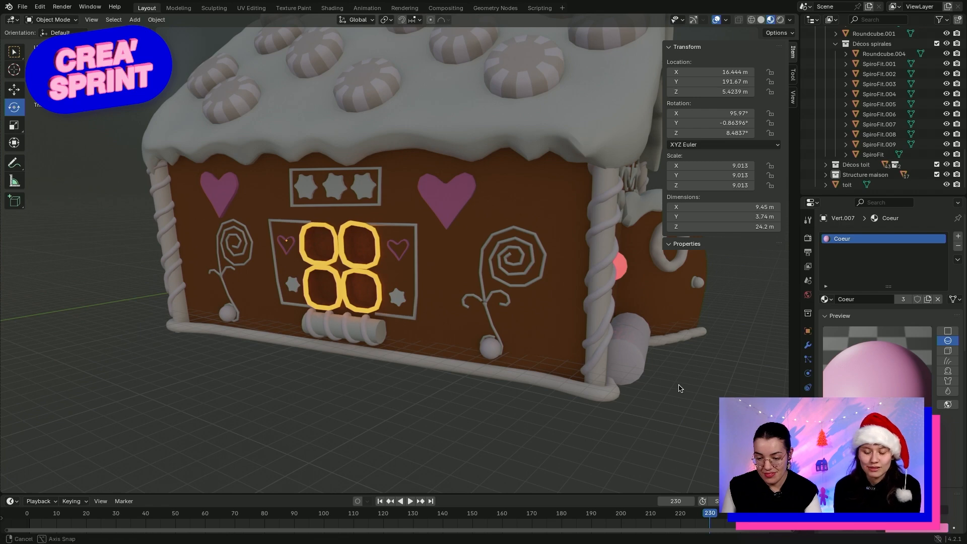
# Assign the Coeur material to the large heart nearest the front corner on the opposite side wall
pyautogui.moveTo(680, 388); pyautogui.dragTo(530, 391, button='middle')
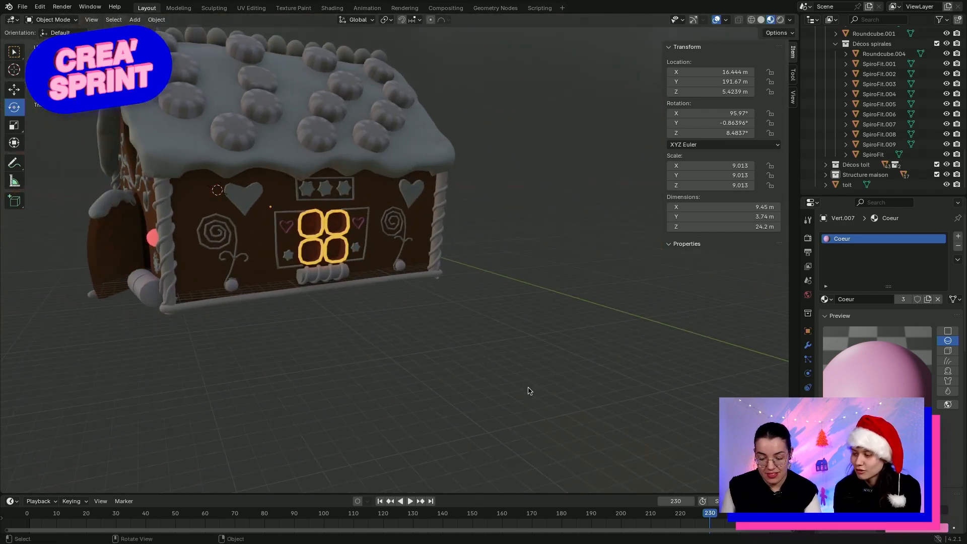
pyautogui.click(245, 204)
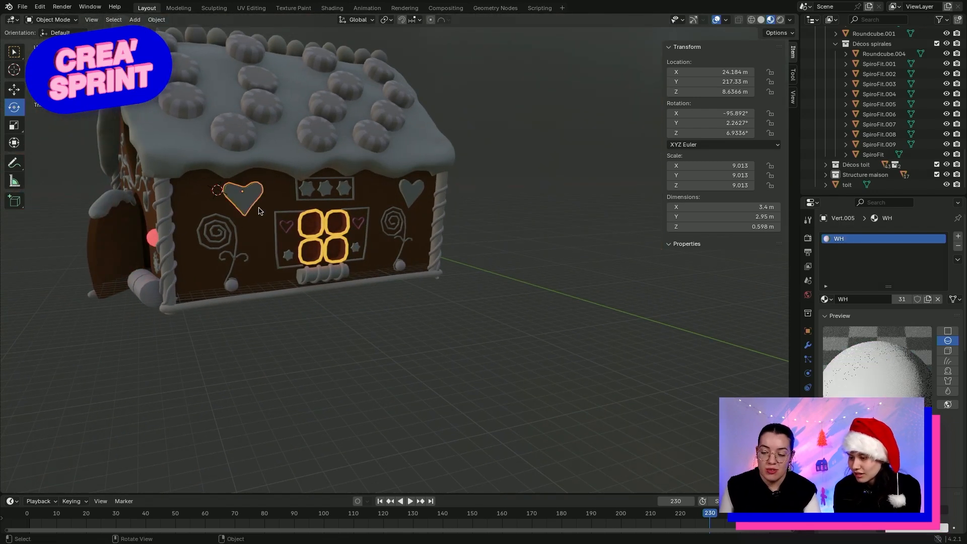
pyautogui.click(827, 299)
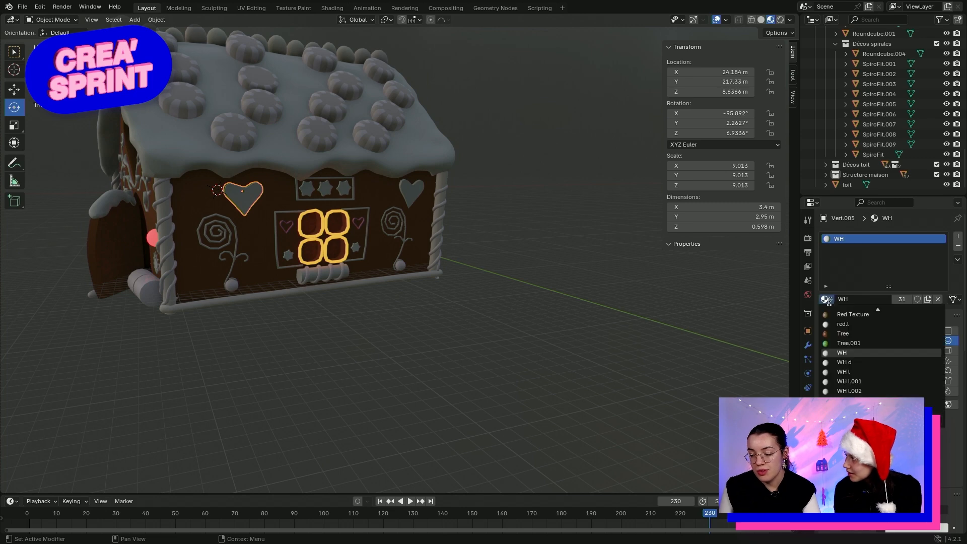
pyautogui.scroll(5, 847, 356)
pyautogui.scroll(8, 847, 357)
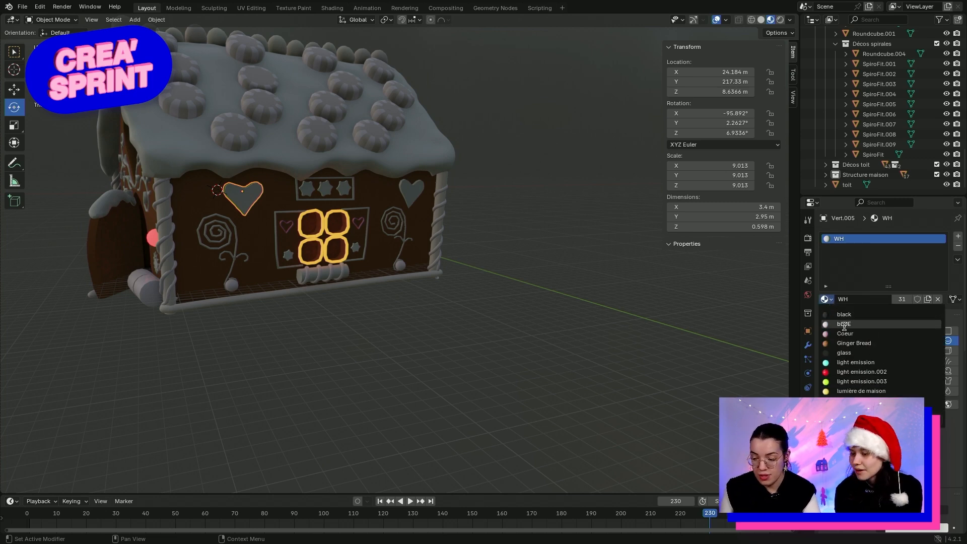
pyautogui.click(847, 335)
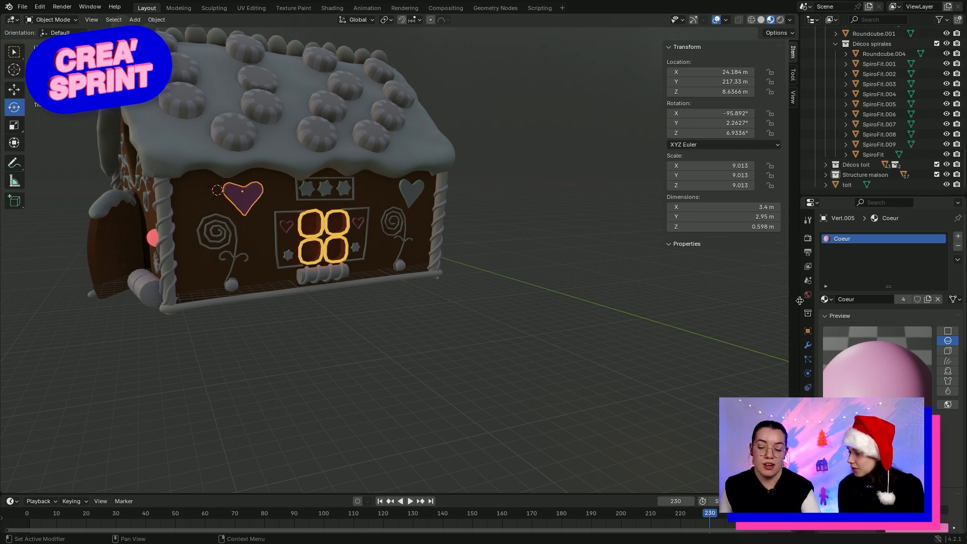
# Assign the Coeur material to the large heart nearest the back corner of the opposite side wall
pyautogui.click(417, 196)
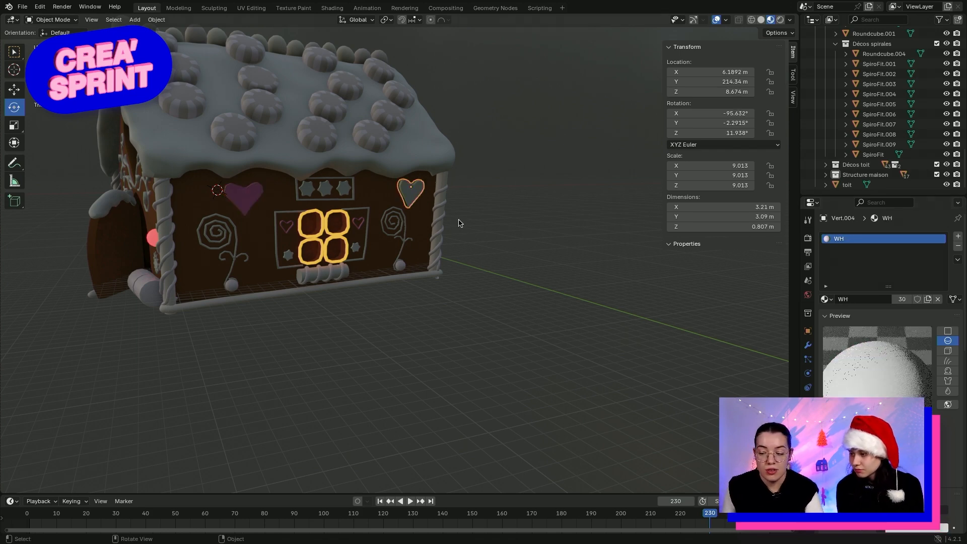
pyautogui.click(829, 300)
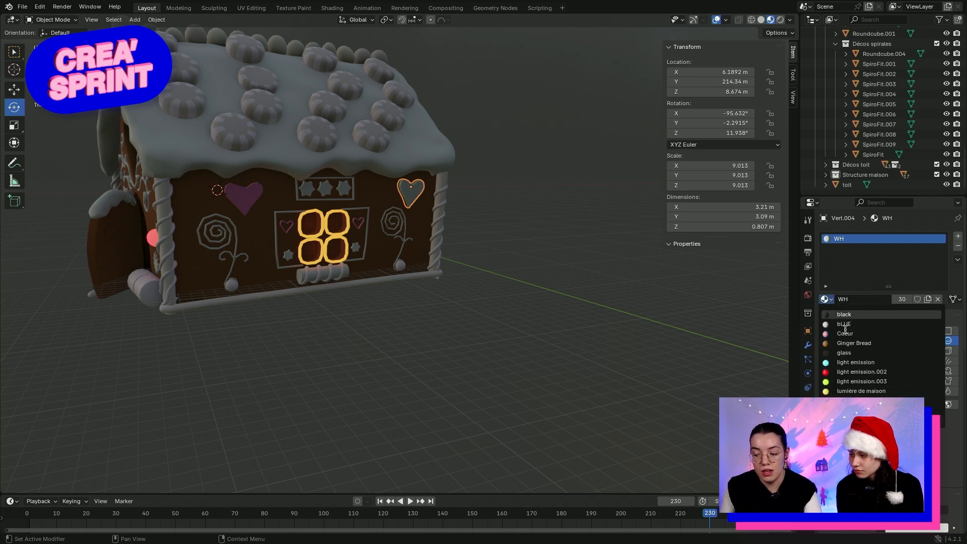
pyautogui.press('Return')
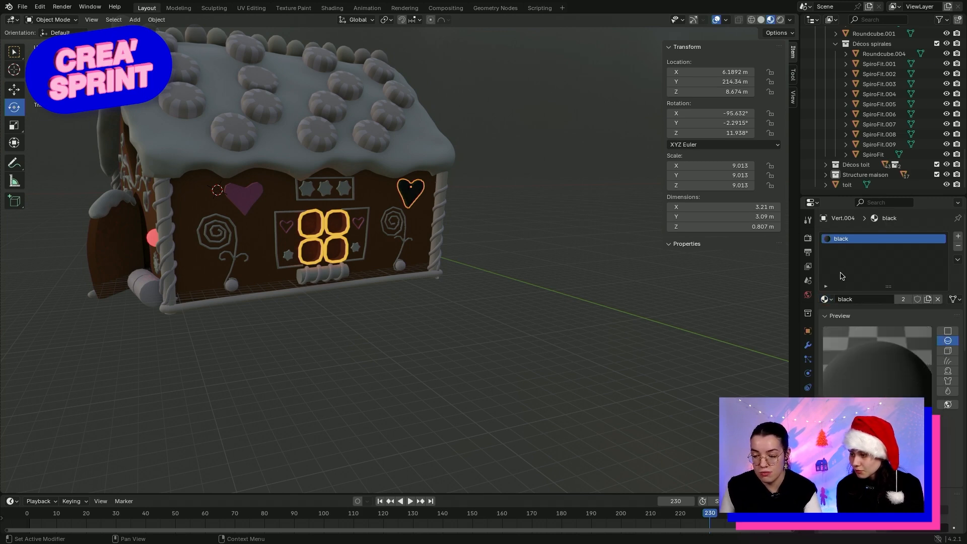
pyautogui.click(834, 300)
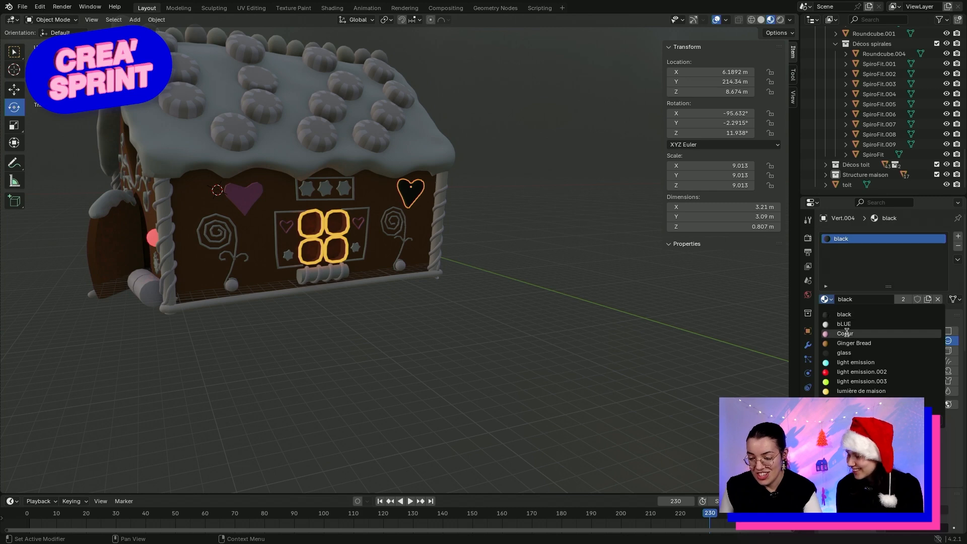
pyautogui.click(844, 333)
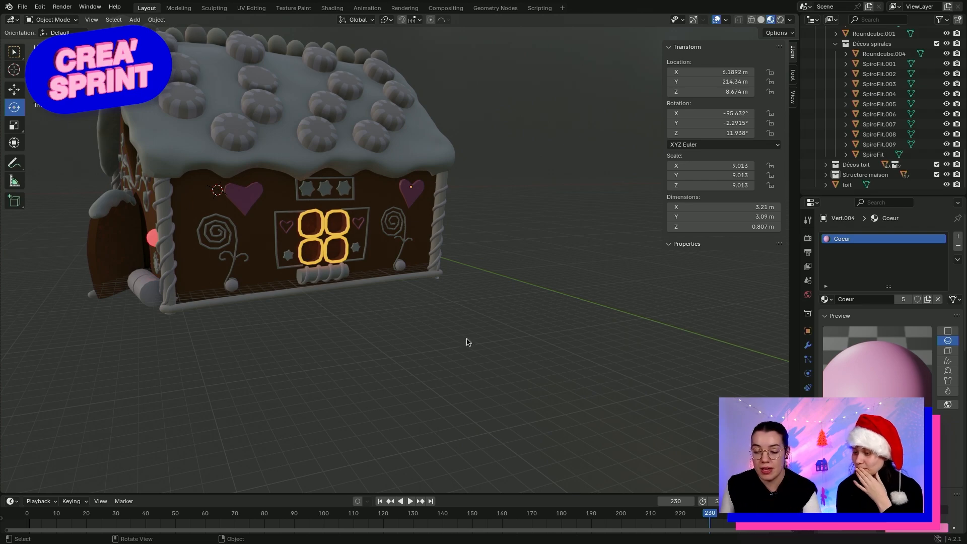
pyautogui.moveTo(302, 360); pyautogui.dragTo(540, 312, button='middle')
pyautogui.scroll(-2, 536, 369)
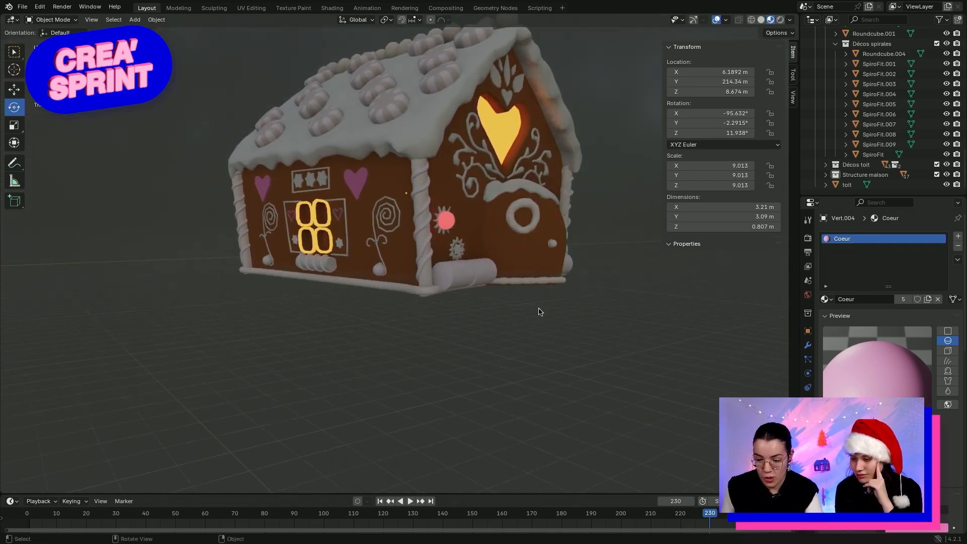
pyautogui.click(381, 272)
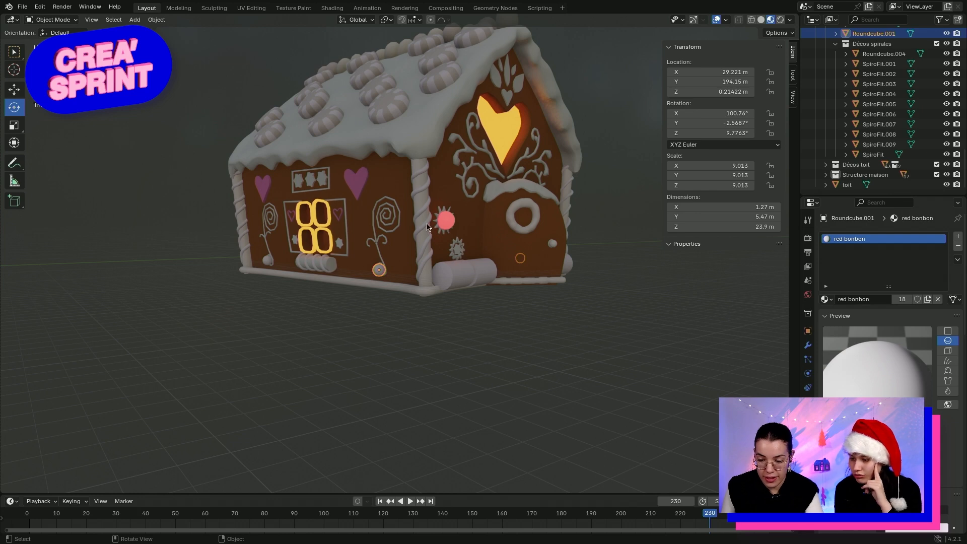
pyautogui.click(828, 300)
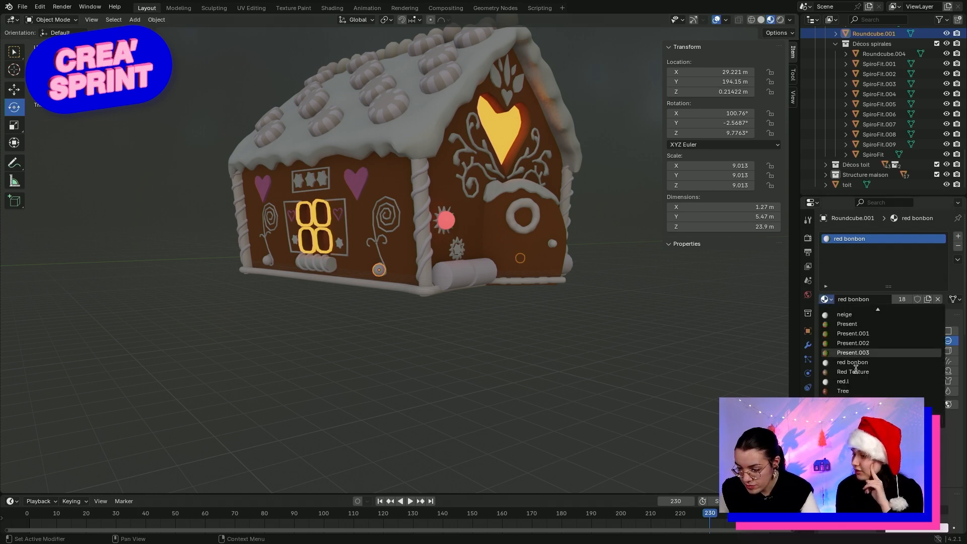
pyautogui.scroll(-6, 857, 366)
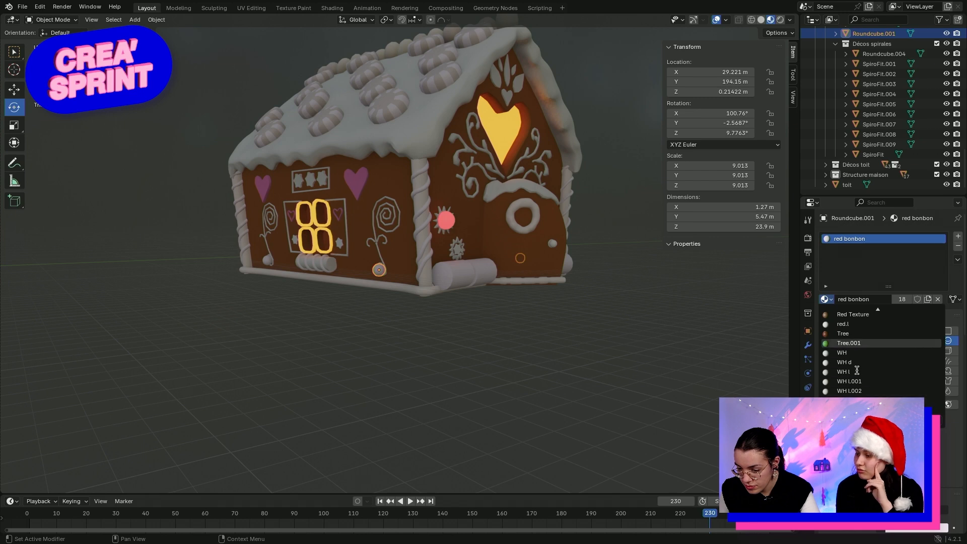
pyautogui.scroll(9, 857, 364)
pyautogui.scroll(5, 851, 360)
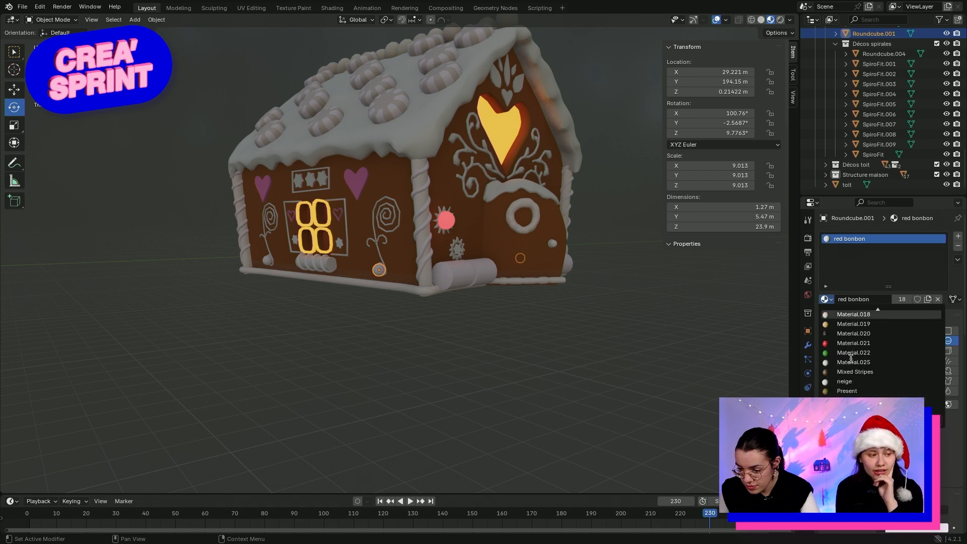
pyautogui.scroll(7, 852, 358)
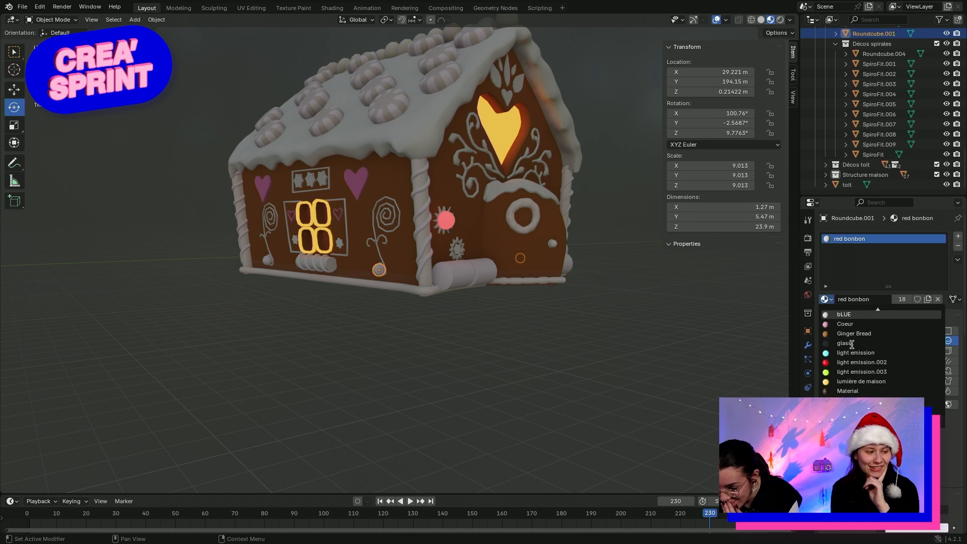
pyautogui.scroll(4, 851, 343)
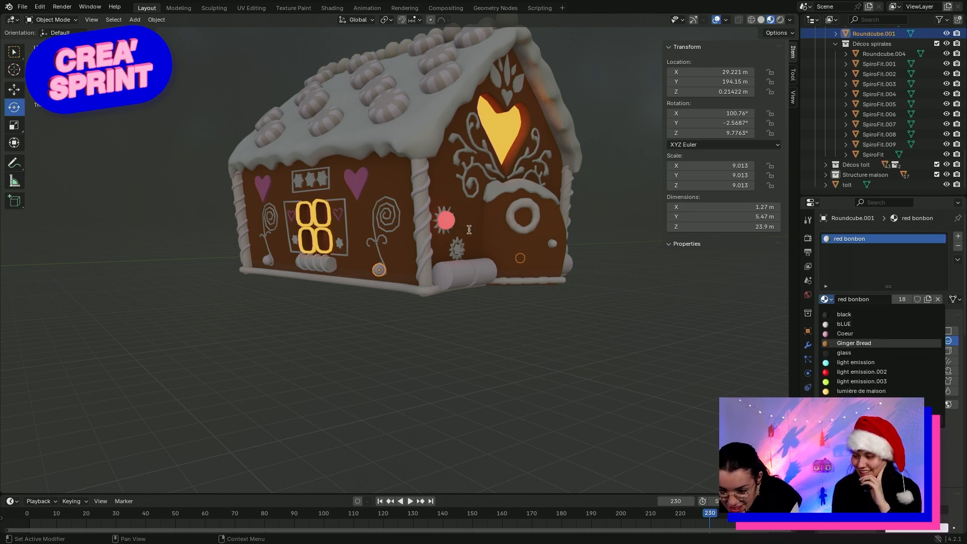
# Rename the material of the glowing pink ball on the front wall to lumière boules
pyautogui.click(449, 226)
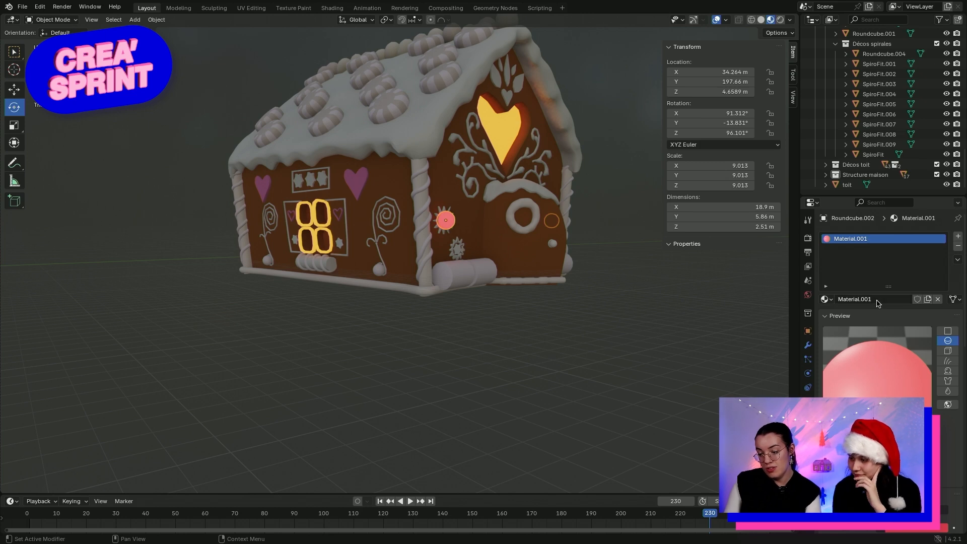
pyautogui.click(852, 299)
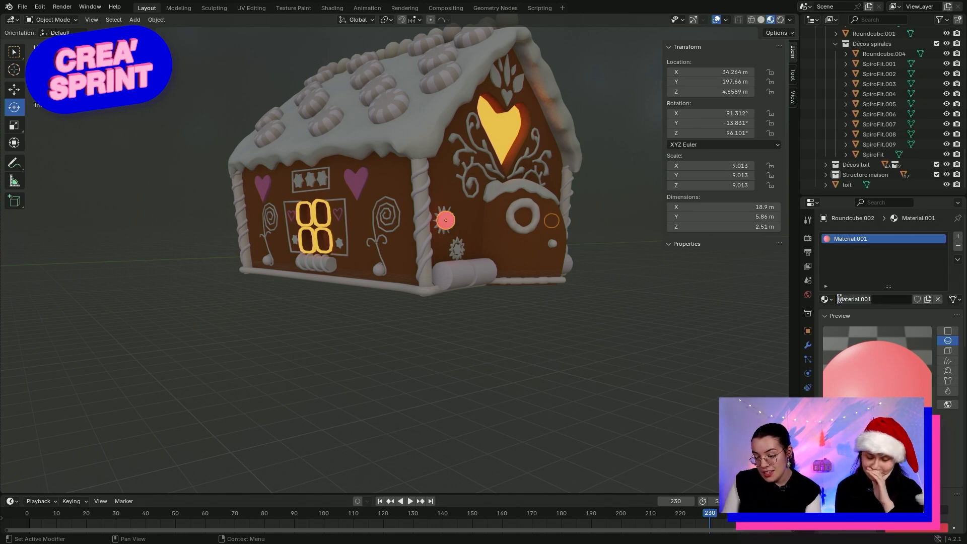
pyautogui.write('mi')
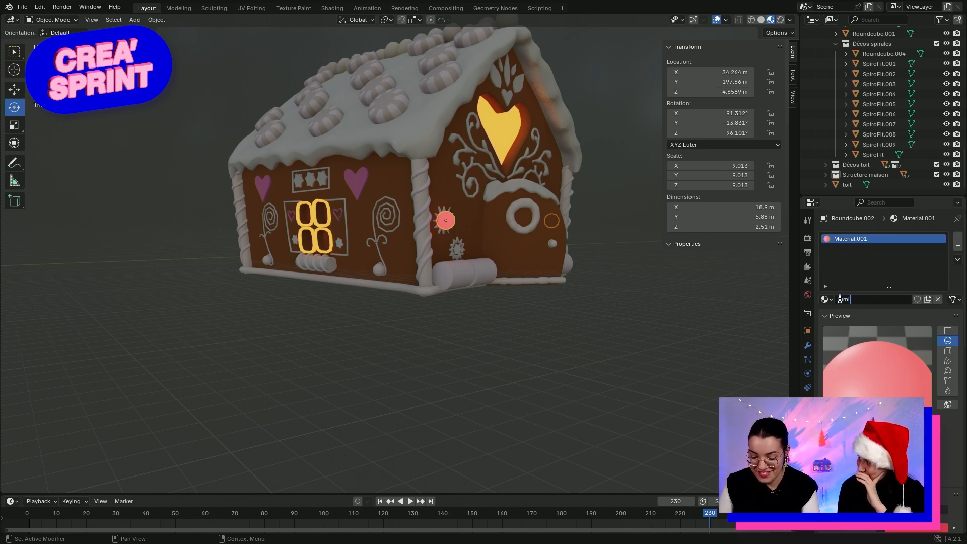
pyautogui.write('ère boules')
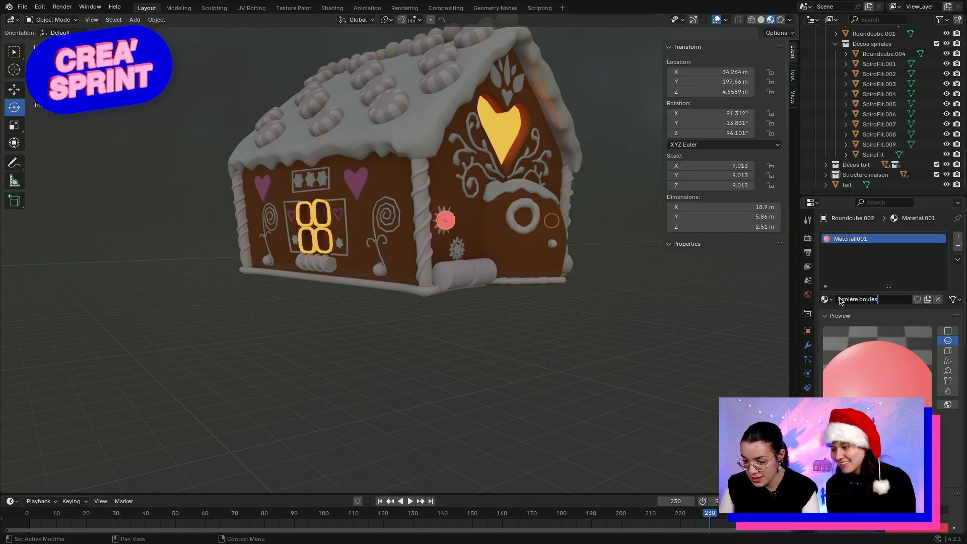
pyautogui.press('Return')
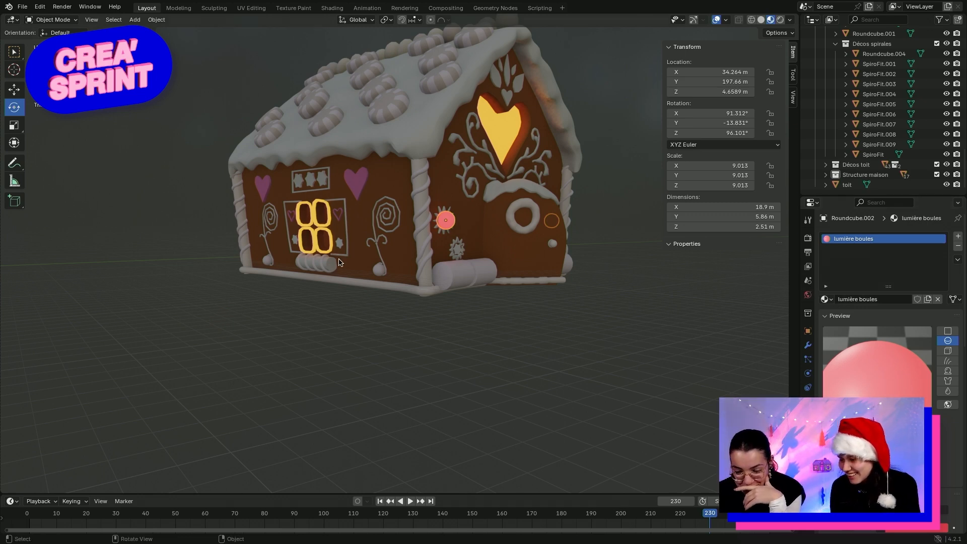
# Assign the lumière boules material to the ball under the side-wall spiral lollipop nearest the front corner
pyautogui.click(380, 270)
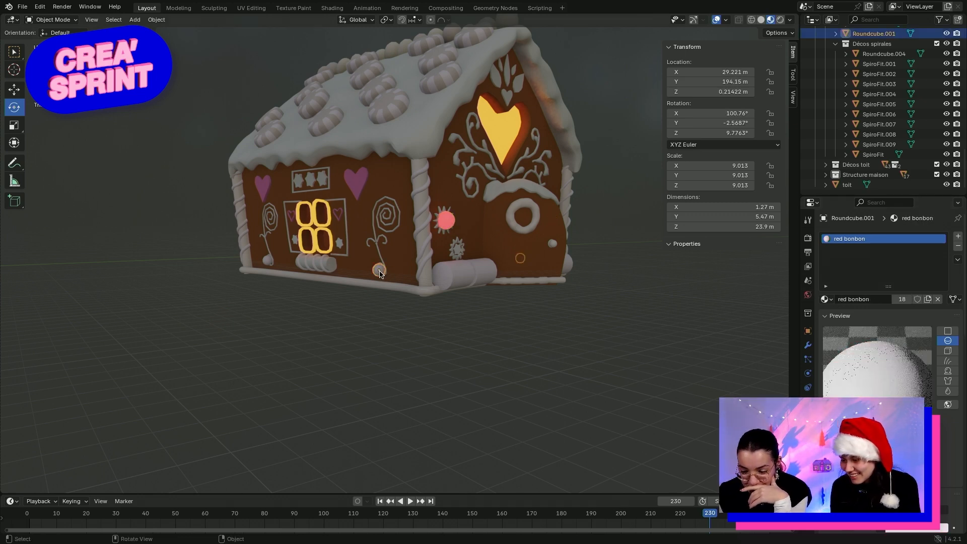
pyautogui.click(829, 299)
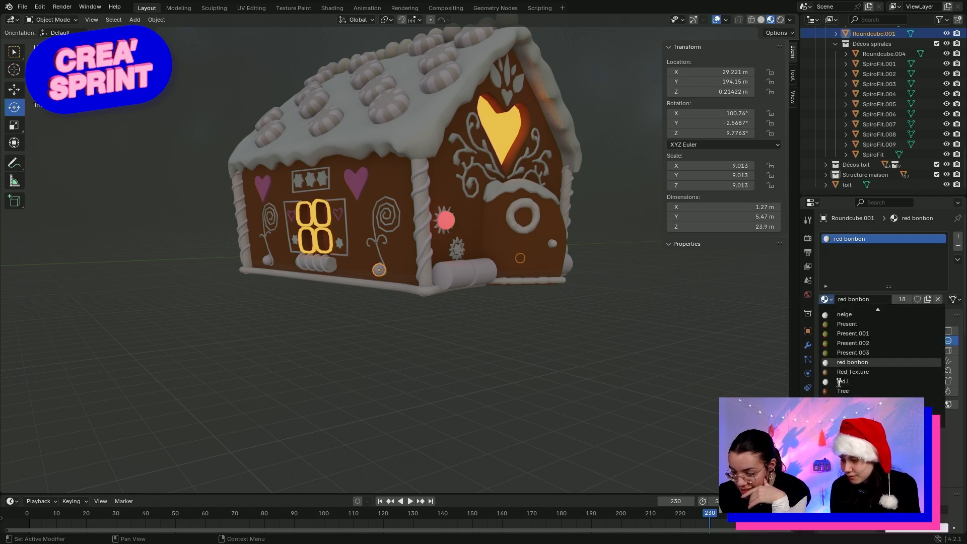
pyautogui.scroll(5, 840, 373)
pyautogui.scroll(8, 840, 378)
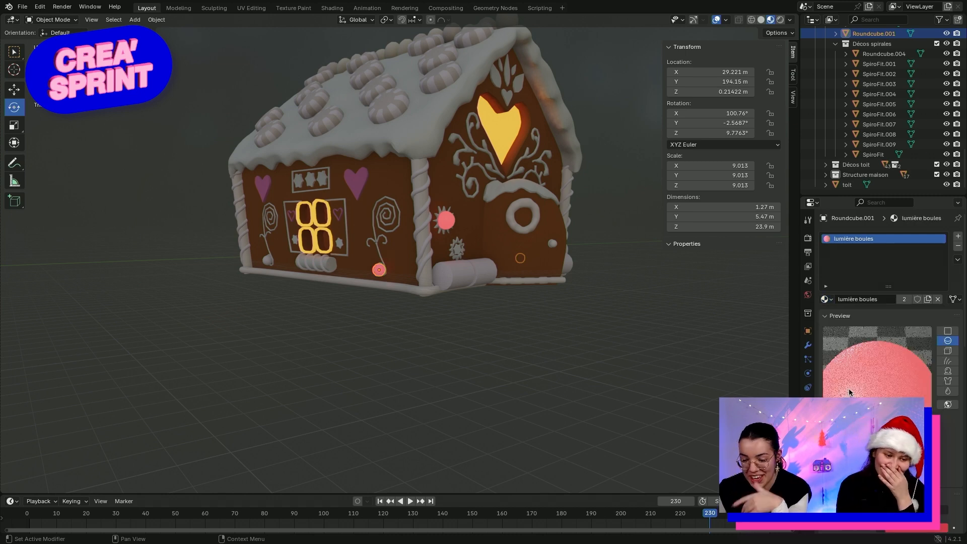
# Assign the lumière boules material to the ball under the side-wall spiral lollipop nearest the back corner
pyautogui.click(267, 262)
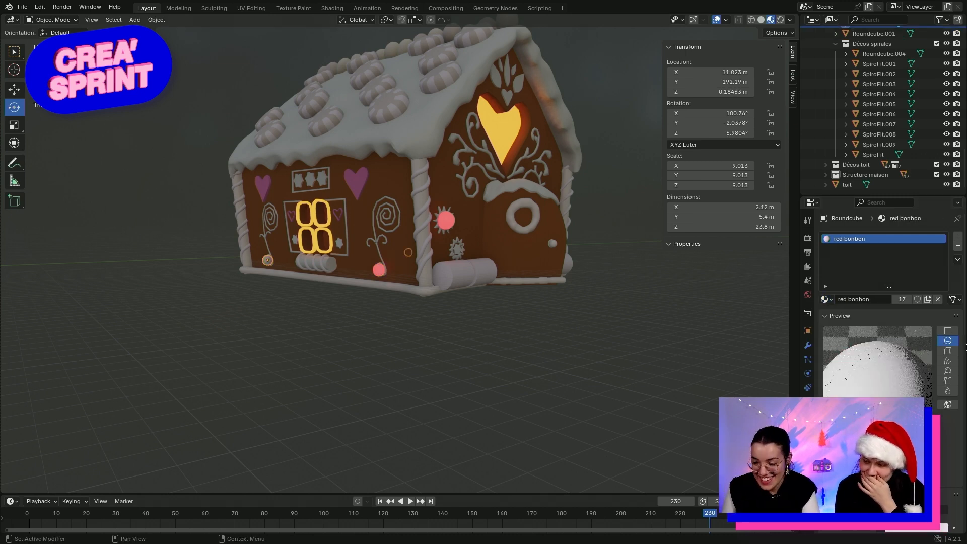
pyautogui.click(827, 299)
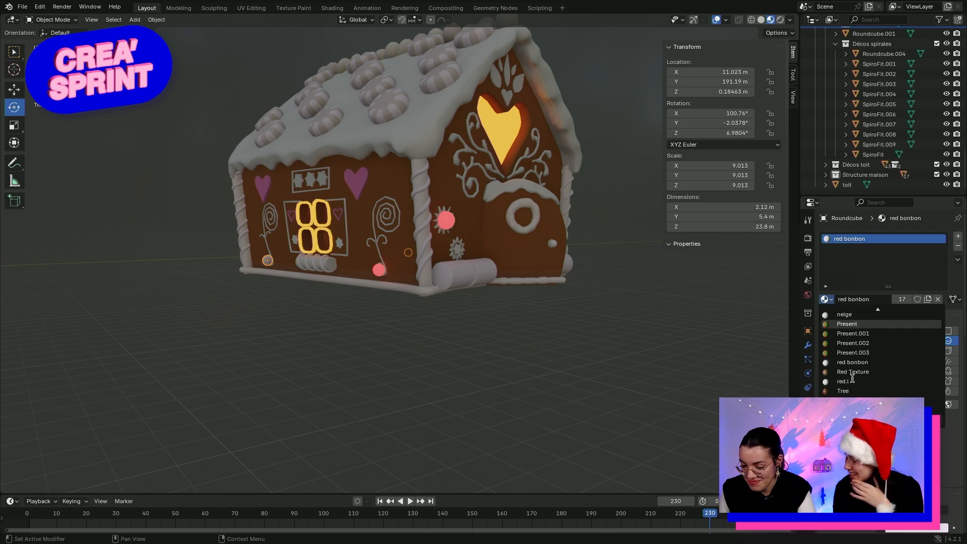
pyautogui.scroll(-3, 852, 373)
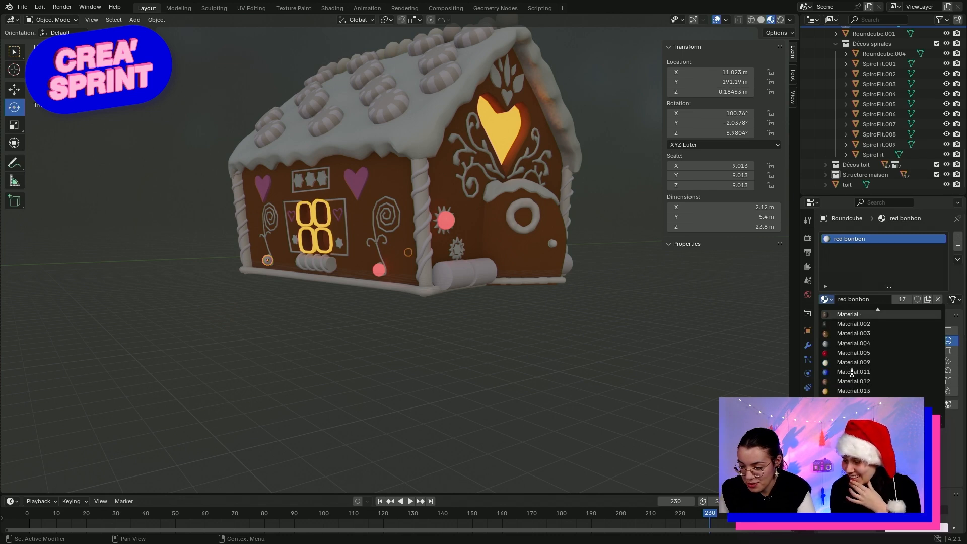
pyautogui.scroll(8, 852, 373)
pyautogui.click(853, 373)
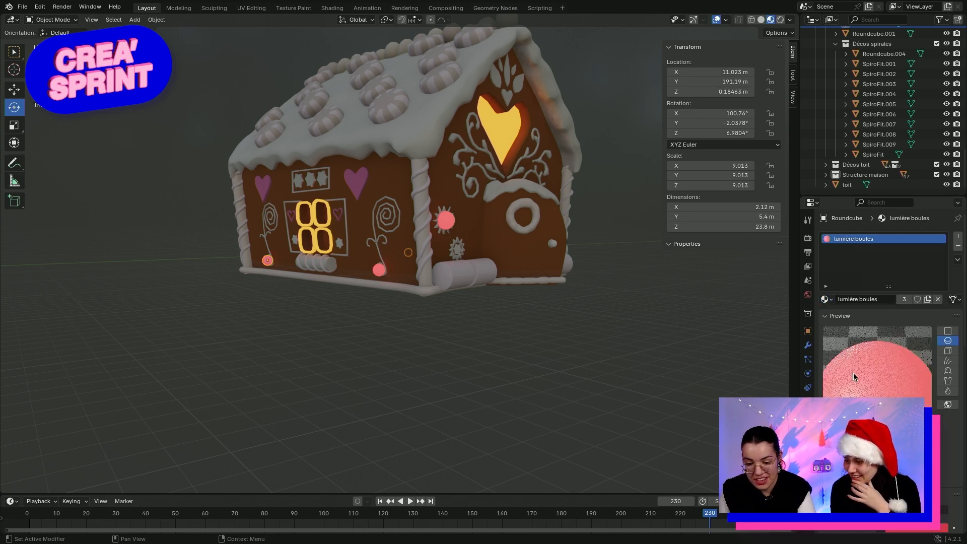
# Tint the base color of the red bonbon material on the large roll beside the front door a very pale pink
pyautogui.moveTo(364, 346); pyautogui.dragTo(355, 387, button='middle')
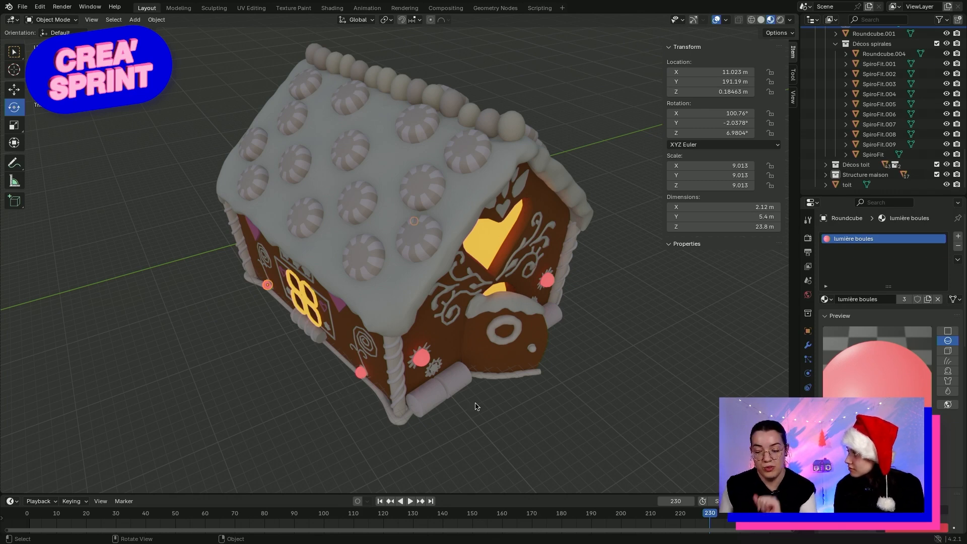
pyautogui.moveTo(618, 404); pyautogui.dragTo(464, 244, button='middle')
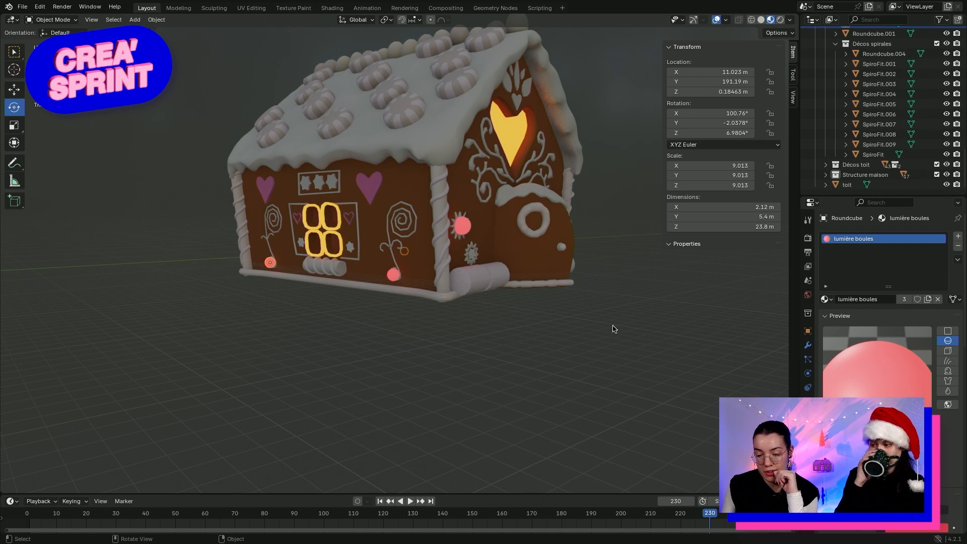
pyautogui.moveTo(611, 322); pyautogui.dragTo(399, 242, button='middle')
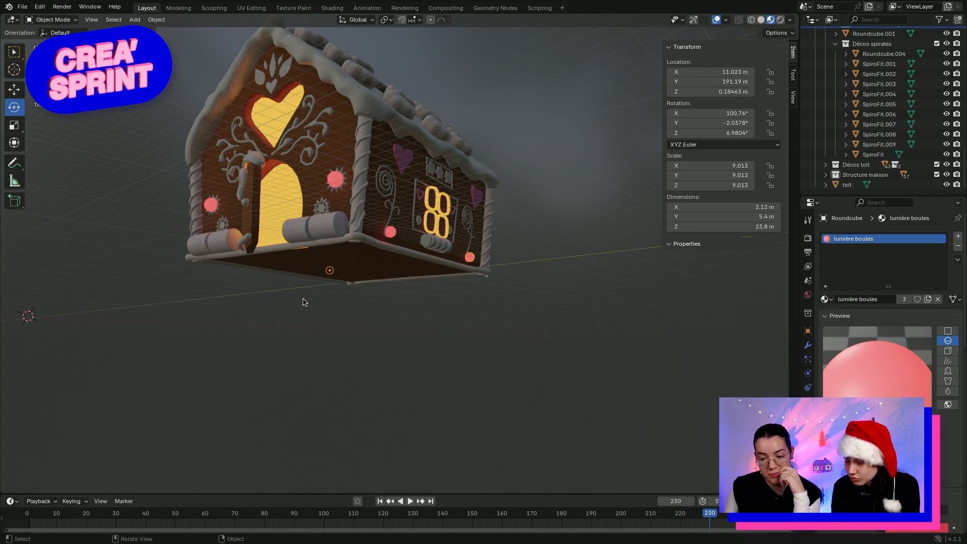
pyautogui.moveTo(254, 283); pyautogui.dragTo(418, 343, button='middle')
pyautogui.click(303, 261)
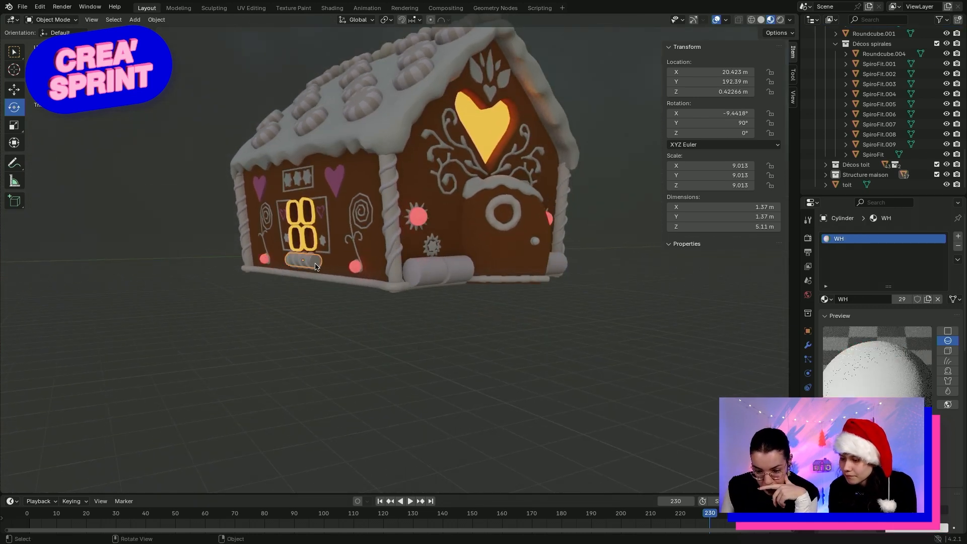
pyautogui.click(456, 273)
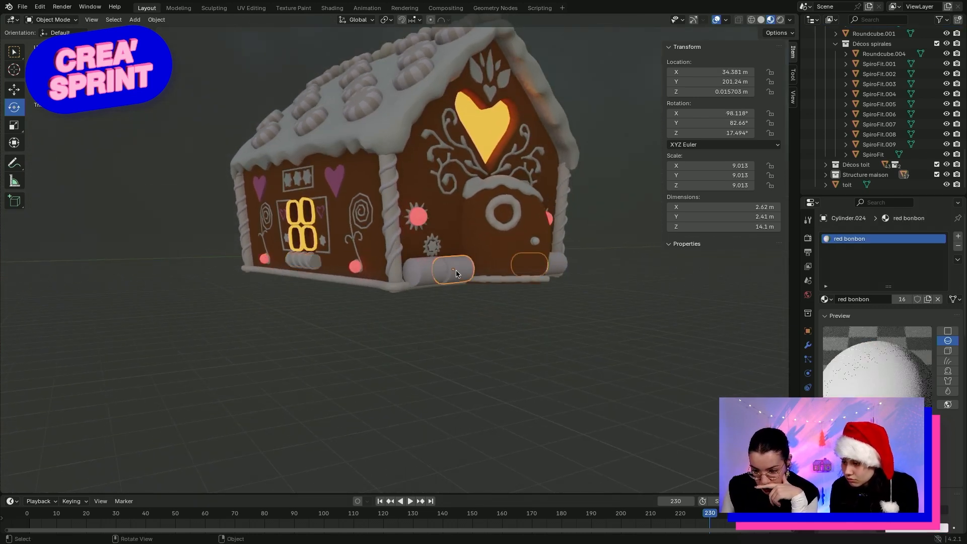
pyautogui.scroll(-4, 862, 383)
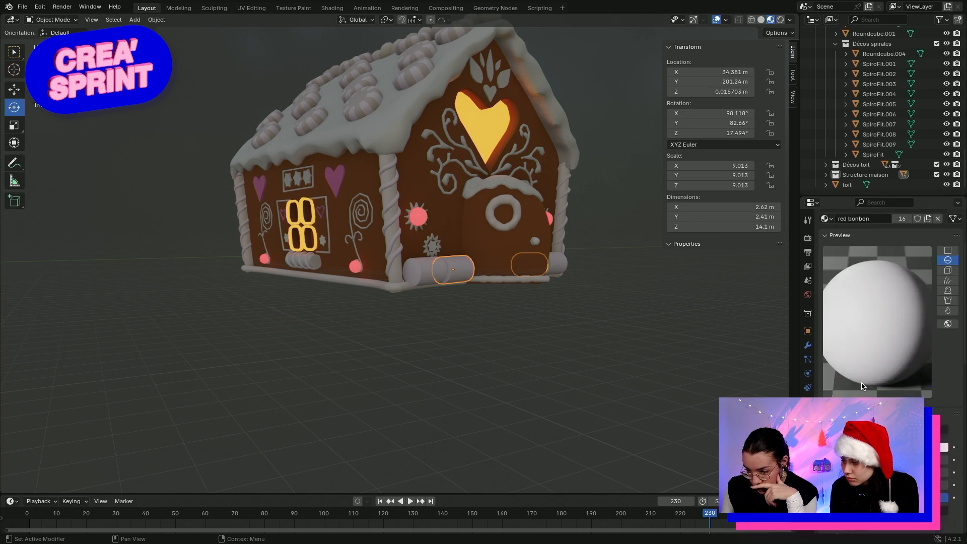
pyautogui.click(902, 447)
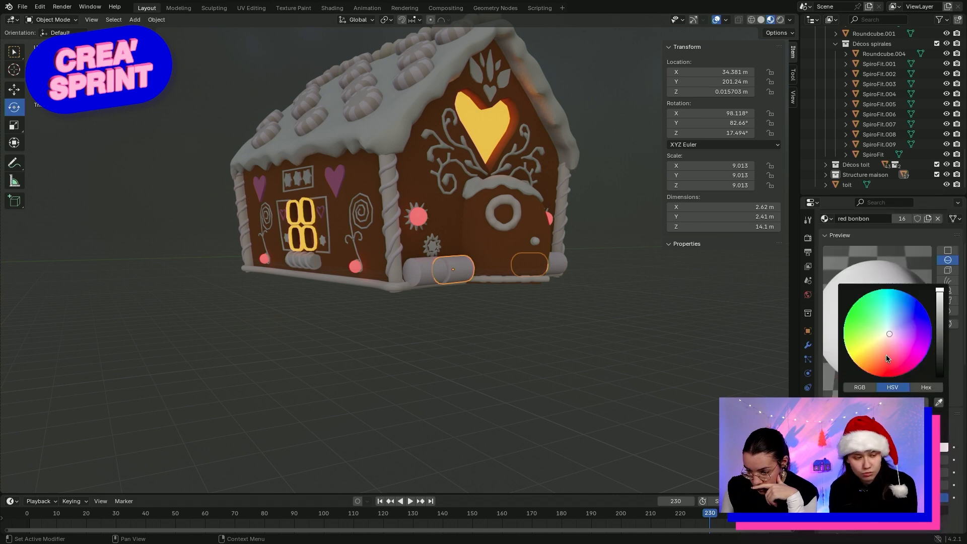
pyautogui.click(889, 338)
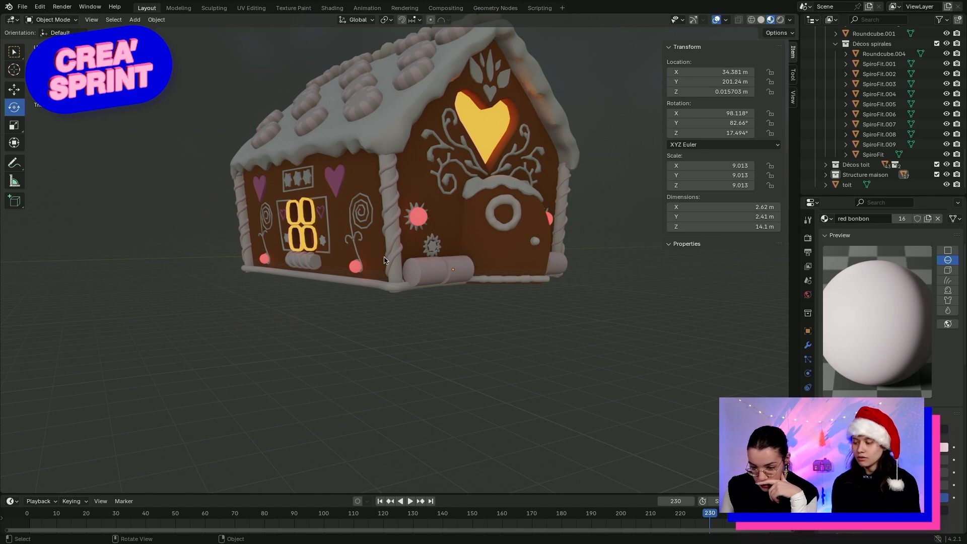
# Assign the red bonbon material to the cylinder under the side-wall window
pyautogui.scroll(5, 363, 341)
pyautogui.moveTo(363, 341); pyautogui.dragTo(384, 335, button='middle')
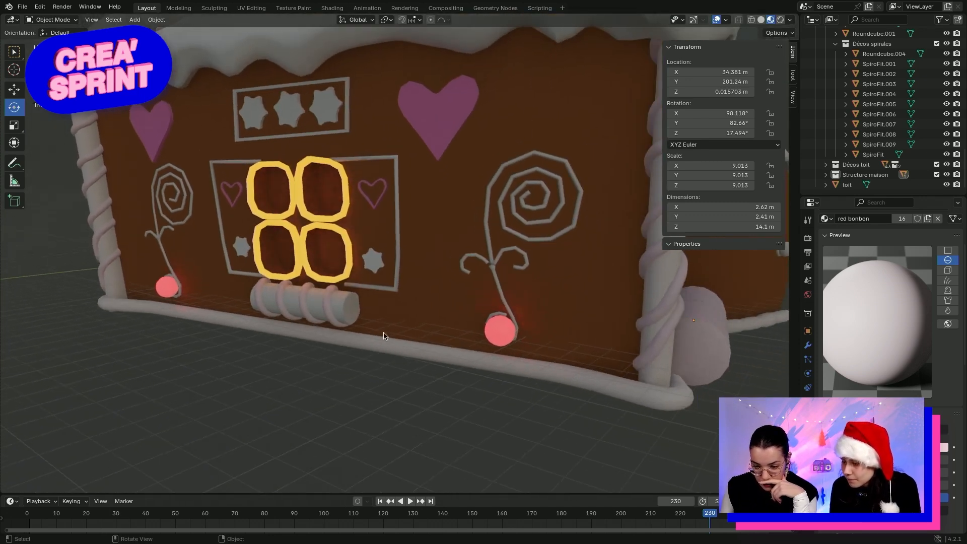
pyautogui.click(346, 308)
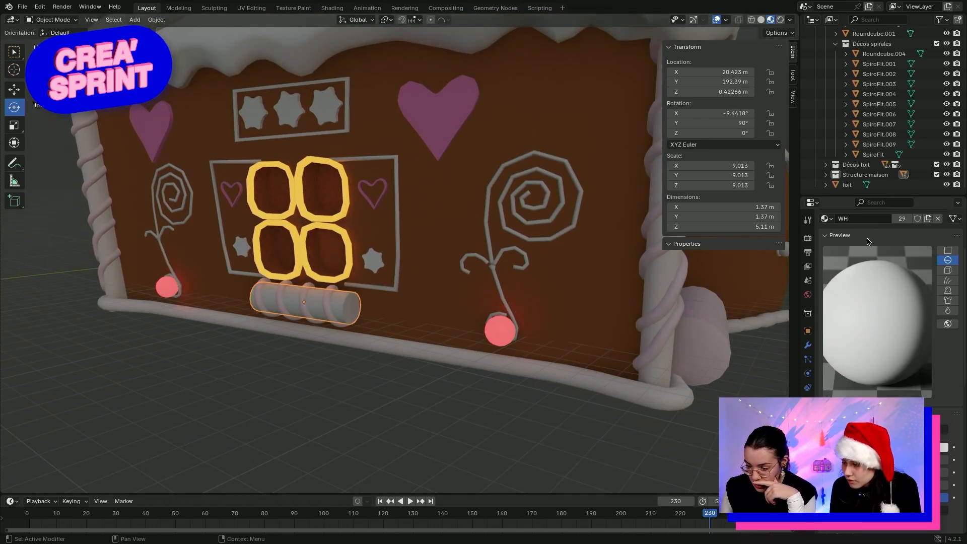
pyautogui.scroll(4, 853, 306)
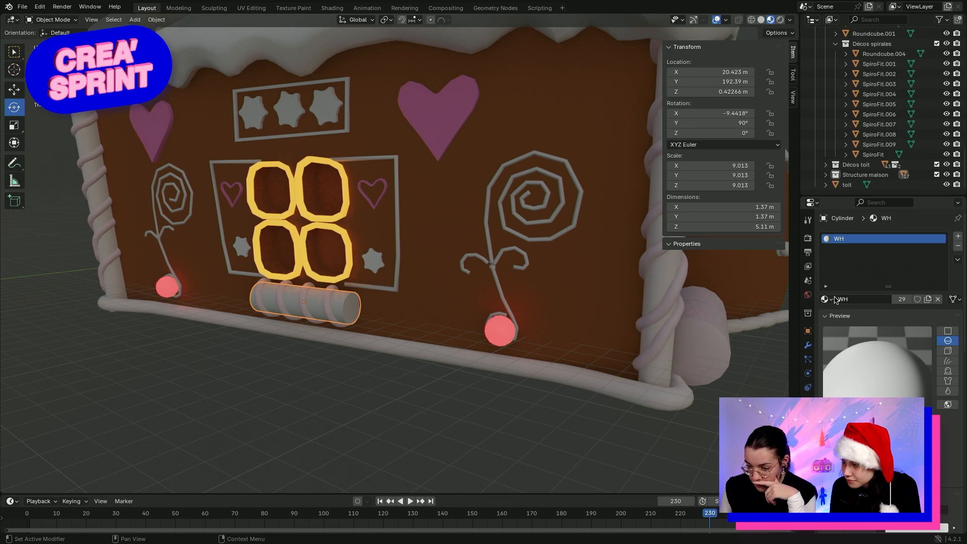
pyautogui.click(832, 299)
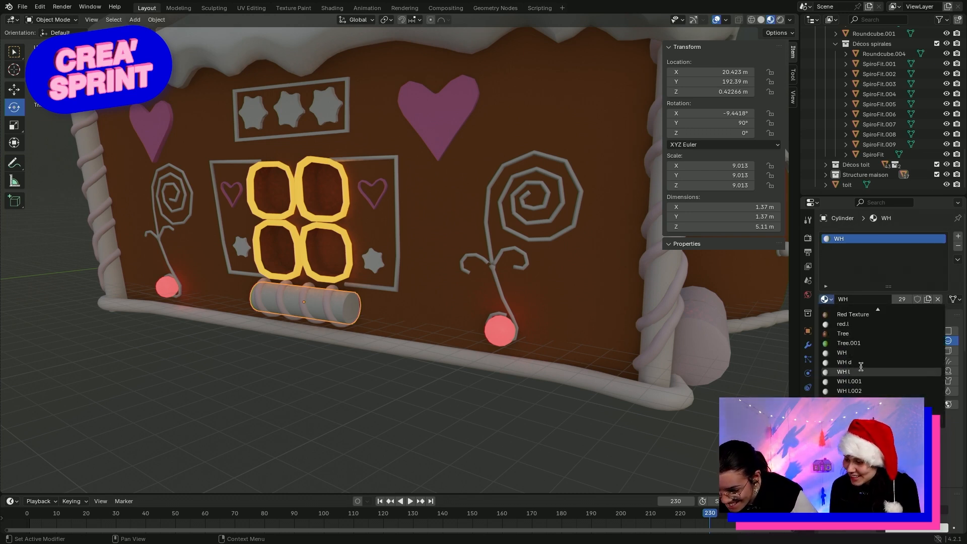
pyautogui.scroll(2, 861, 366)
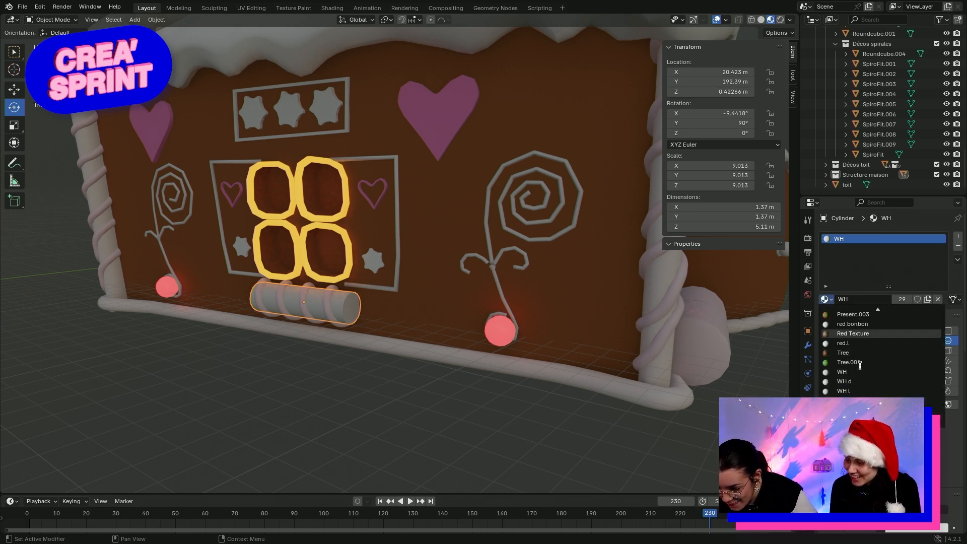
pyautogui.click(852, 324)
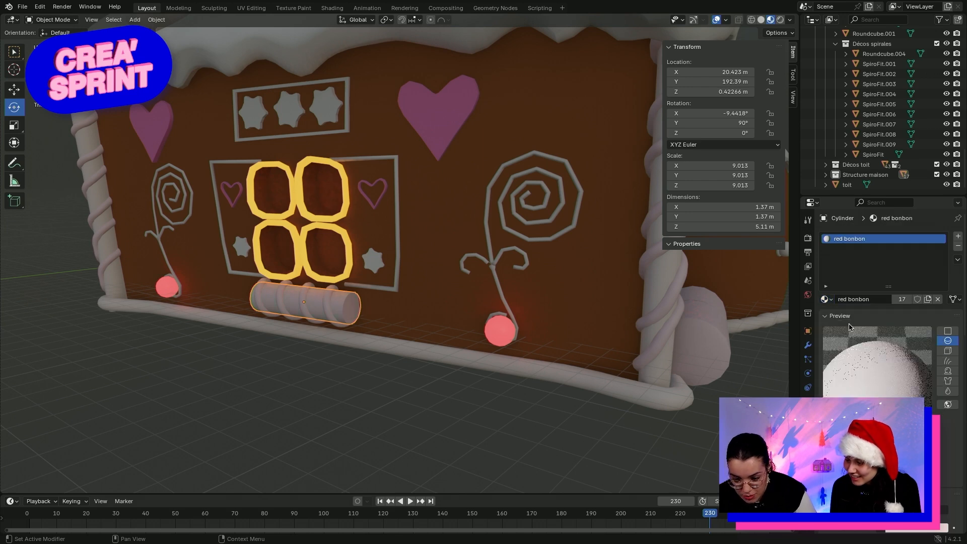
pyautogui.click(381, 434)
# Replace the red bonbon material slot of the spiral around the cylinder under the side window with a new empty slot
pyautogui.click(332, 321)
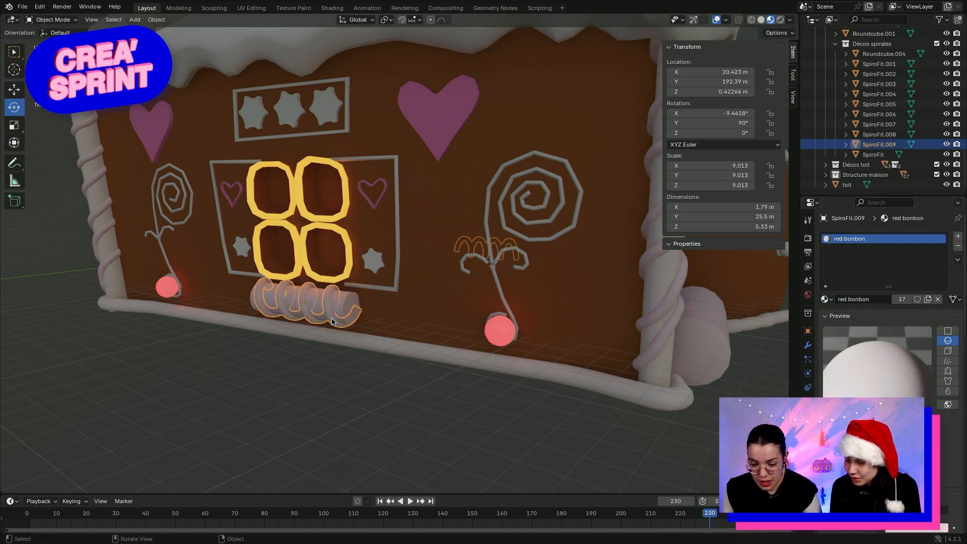
pyautogui.scroll(-2, 552, 382)
pyautogui.scroll(2, 561, 384)
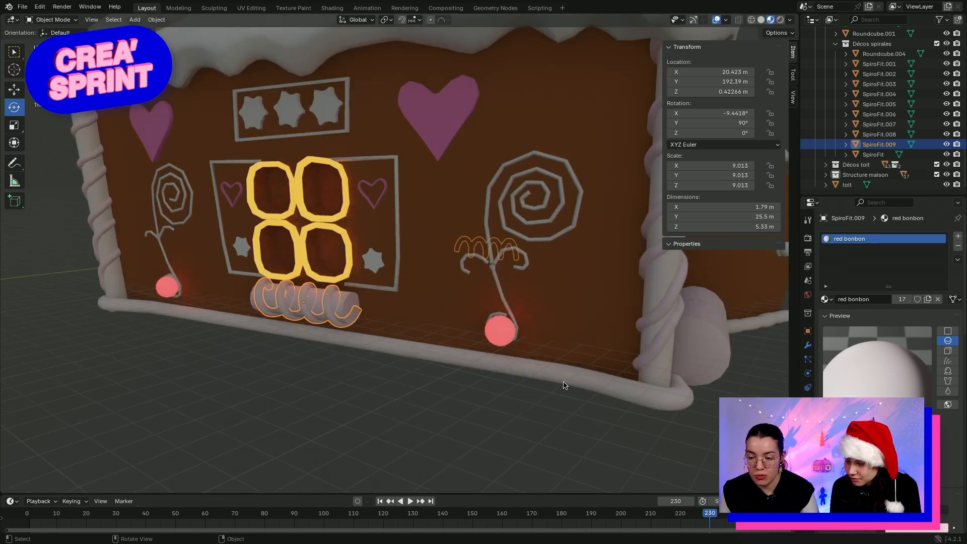
pyautogui.scroll(-2, 567, 387)
pyautogui.moveTo(645, 374); pyautogui.dragTo(621, 372, button='middle')
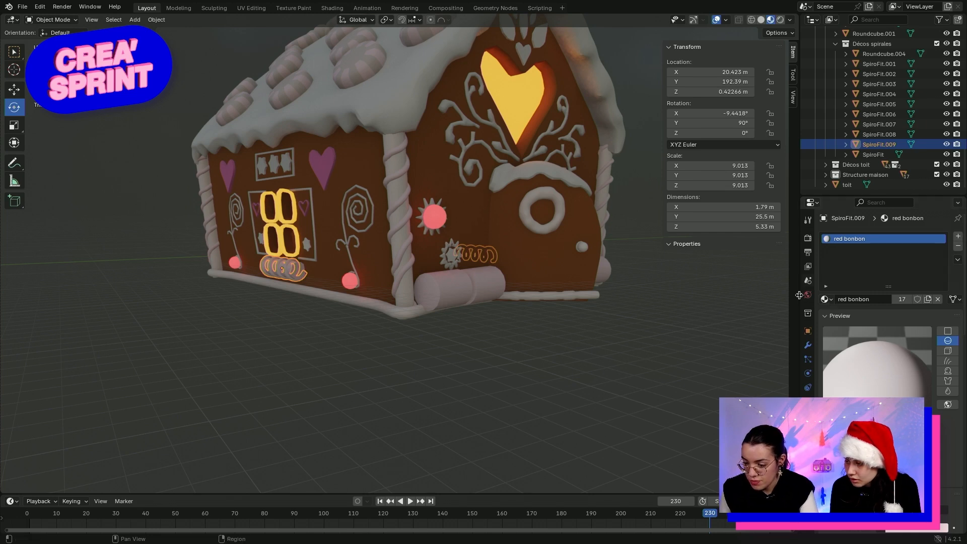
pyautogui.click(957, 237)
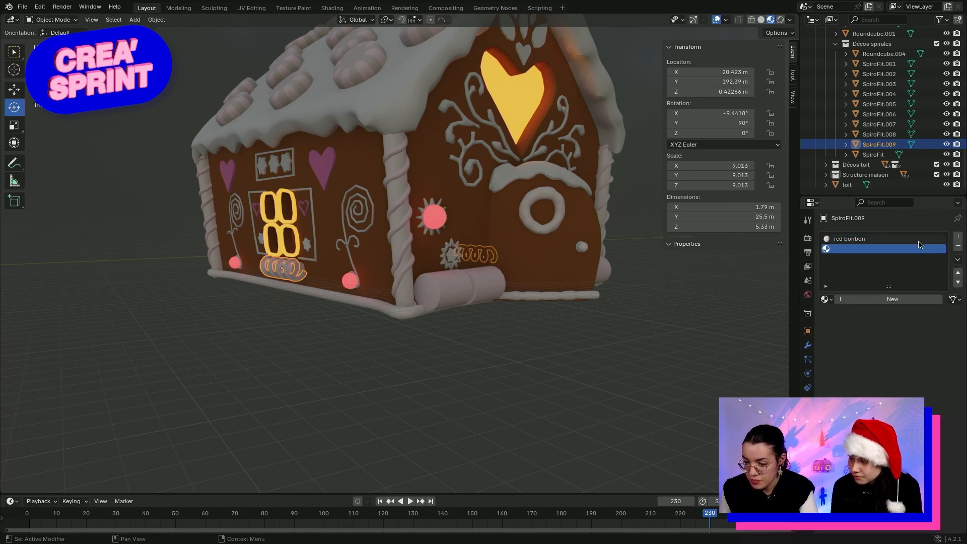
pyautogui.click(901, 240)
pyautogui.click(958, 246)
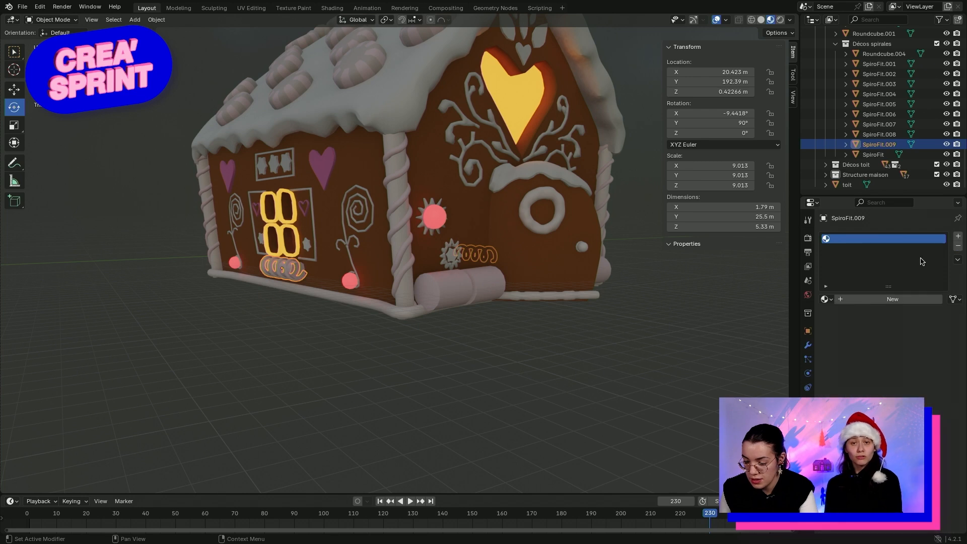
# Create a new material for the spiral under the side window and name it Spirales
pyautogui.click(843, 300)
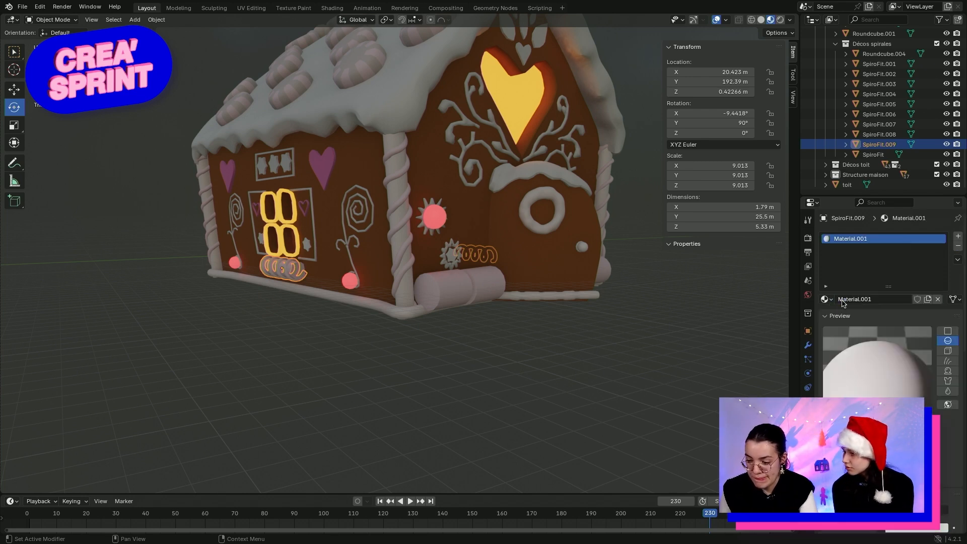
pyautogui.doubleClick(884, 300)
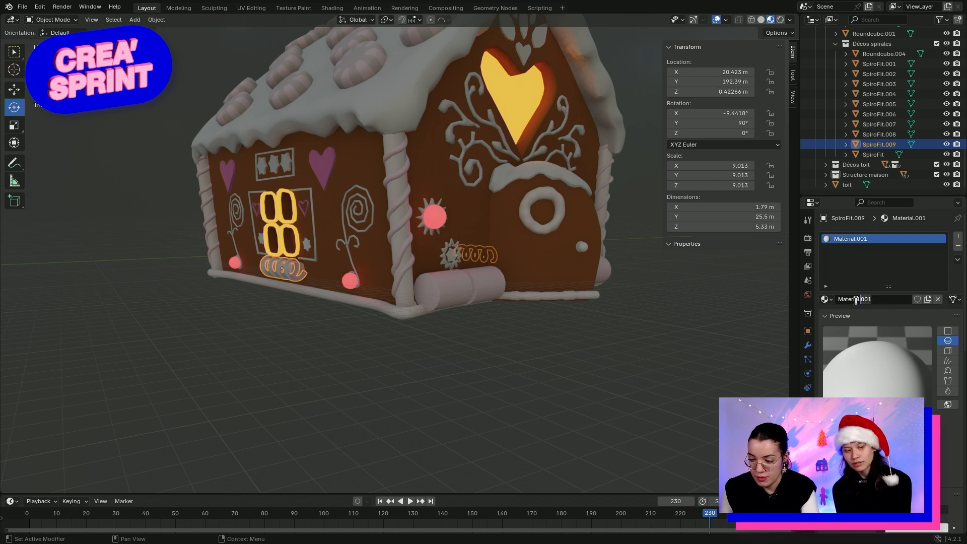
pyautogui.write('Spirales')
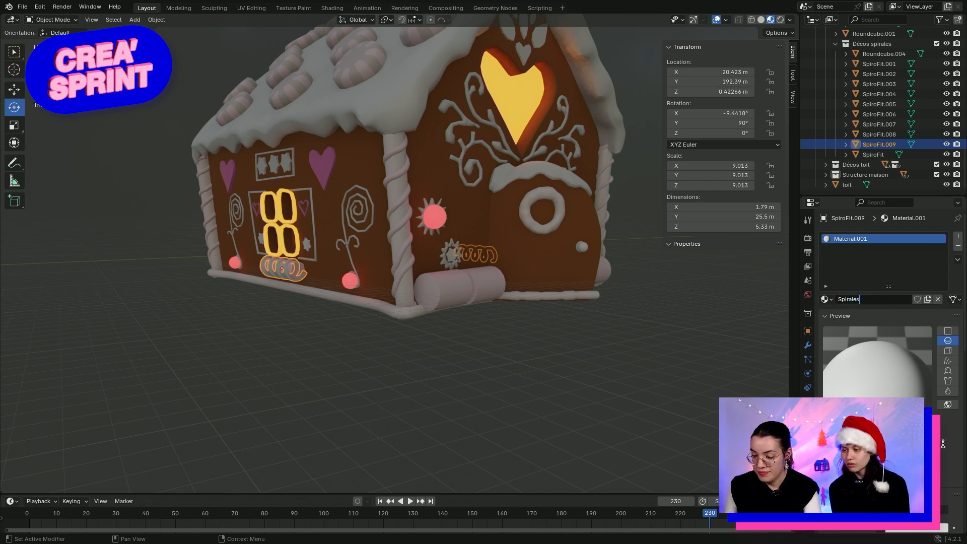
pyautogui.press('Return')
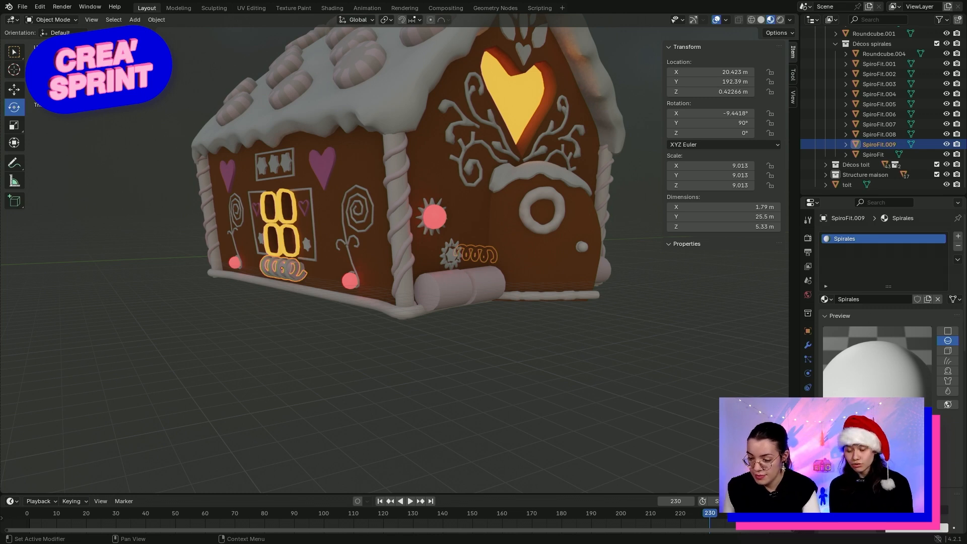
# Set the base color of the Spirales material to a saturated bright red
pyautogui.scroll(-4, 882, 302)
pyautogui.click(916, 447)
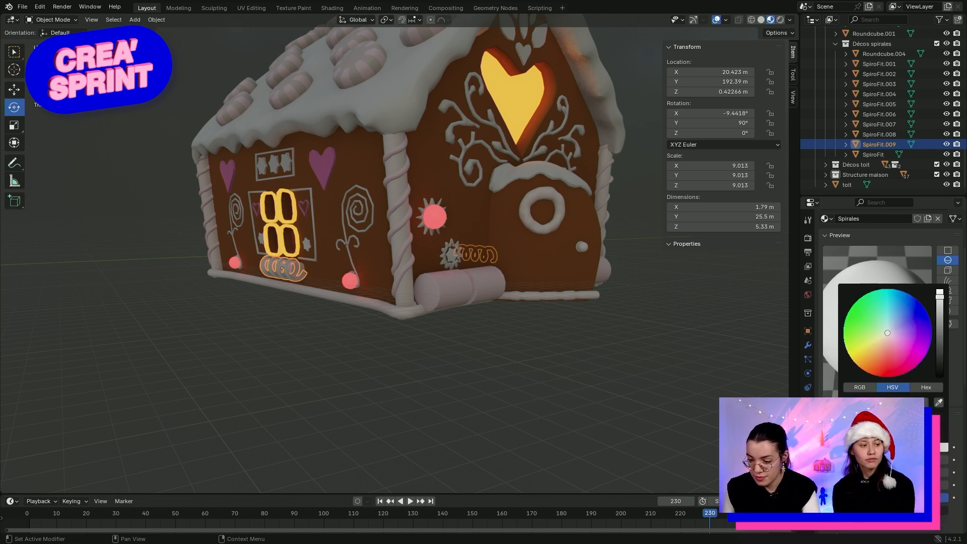
pyautogui.click(885, 370)
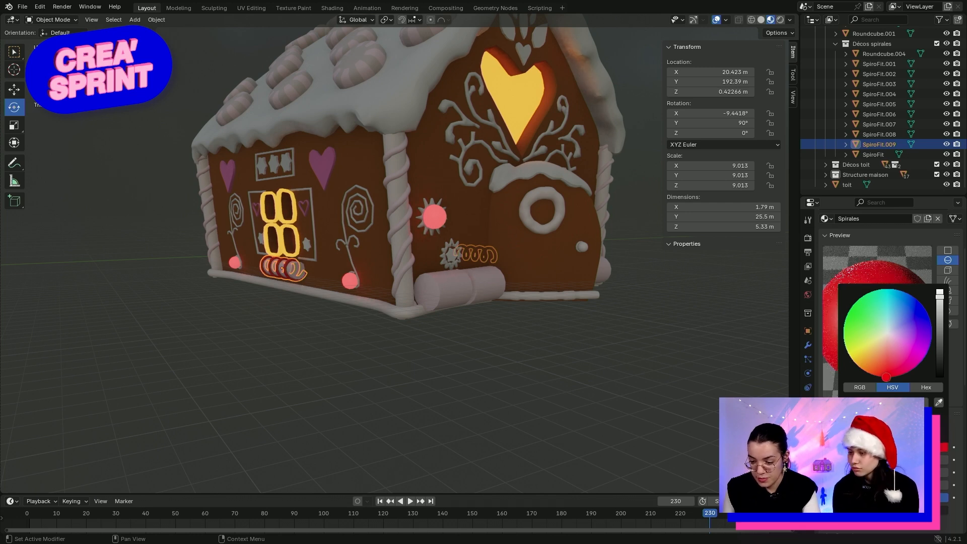
pyautogui.click(624, 397)
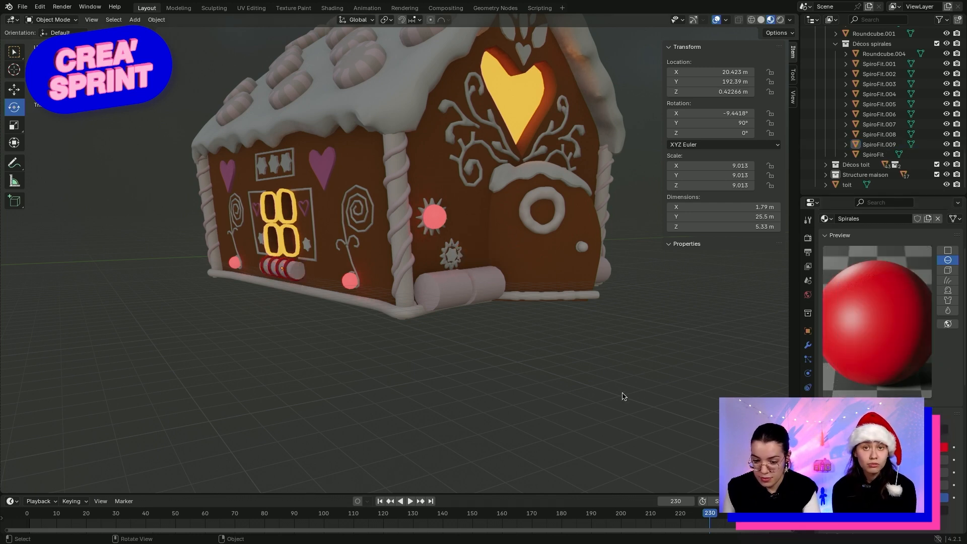
# Assign the Spirales material to the spiral winding around the corner column between the side wall and the front wall
pyautogui.moveTo(314, 357); pyautogui.dragTo(295, 362, button='middle')
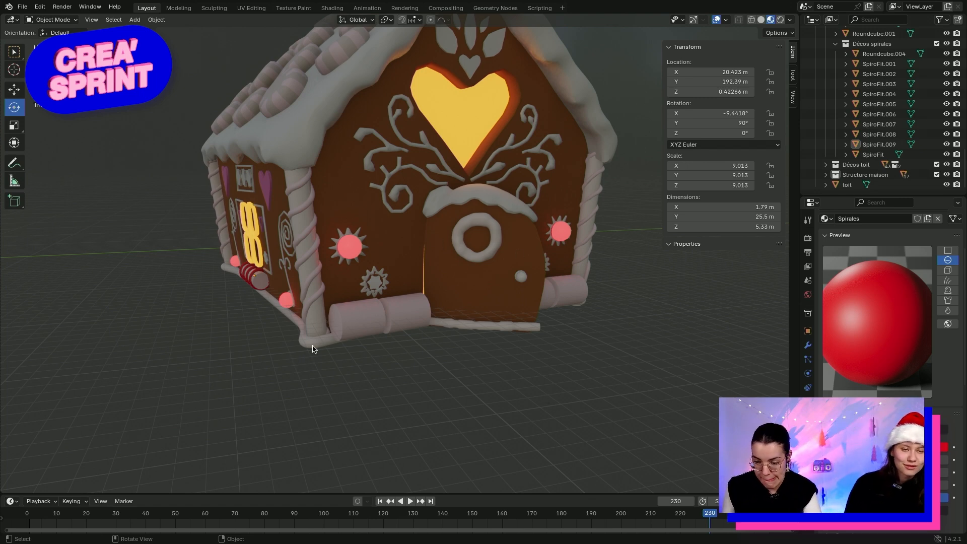
pyautogui.moveTo(312, 348); pyautogui.dragTo(359, 302, button='middle')
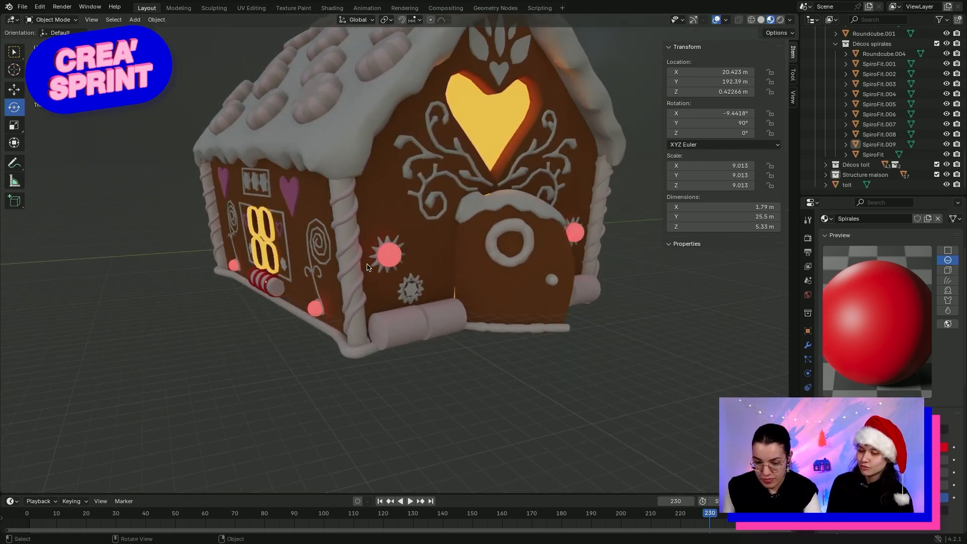
pyautogui.click(358, 263)
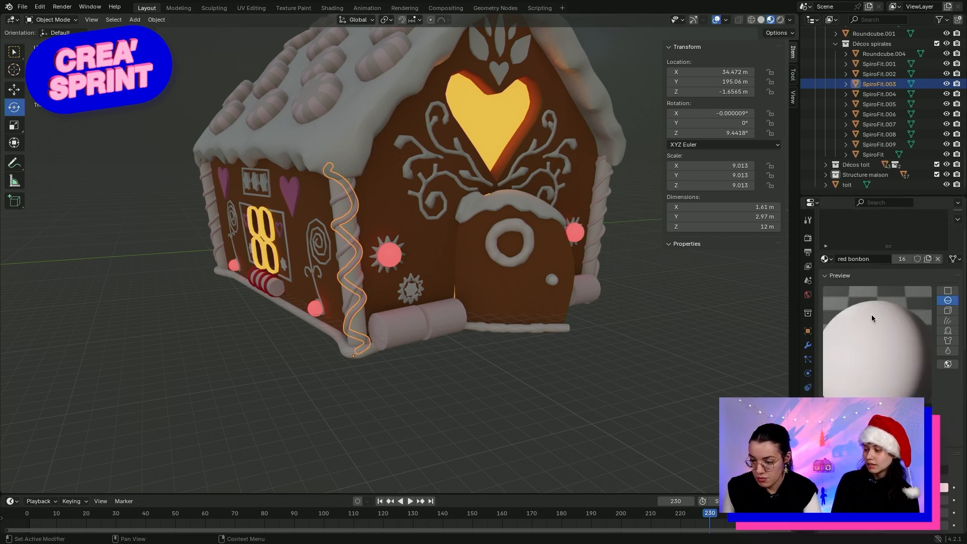
pyautogui.click(826, 300)
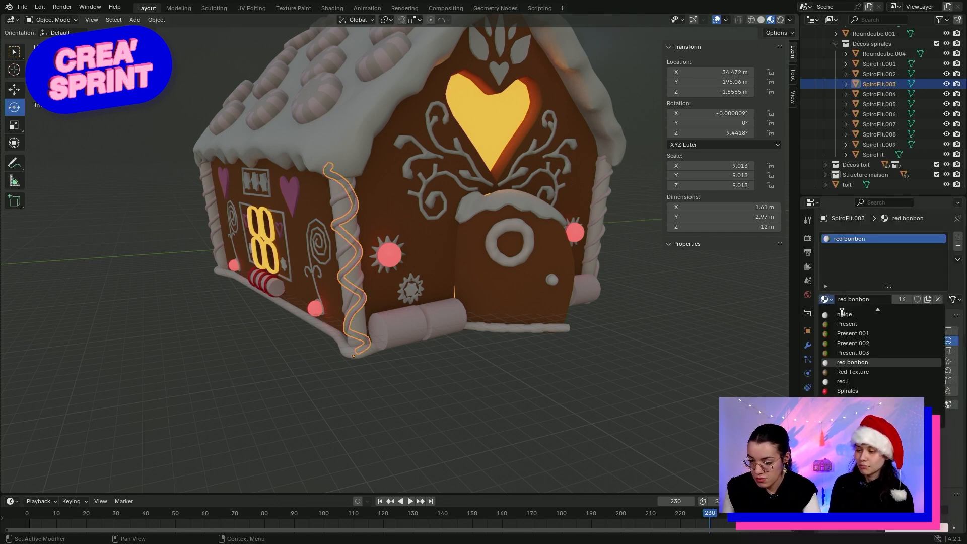
pyautogui.click(858, 392)
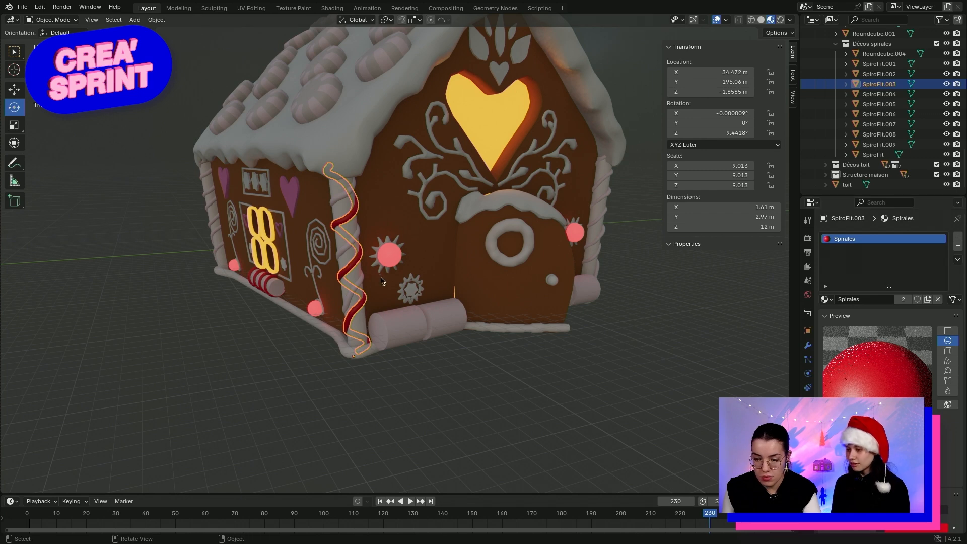
# Assign the Spirales material to the second spiral winding around the same front corner column
pyautogui.click(347, 254)
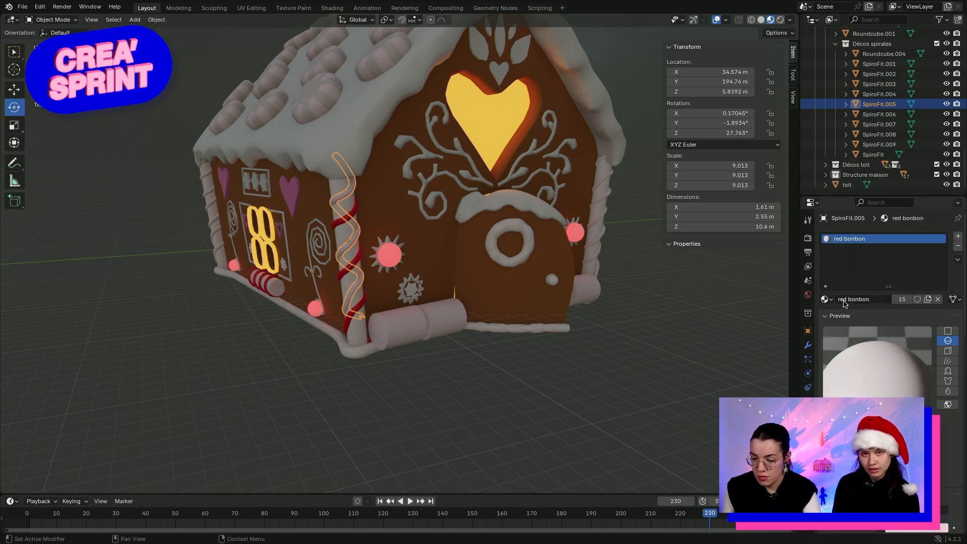
pyautogui.click(827, 299)
pyautogui.click(856, 383)
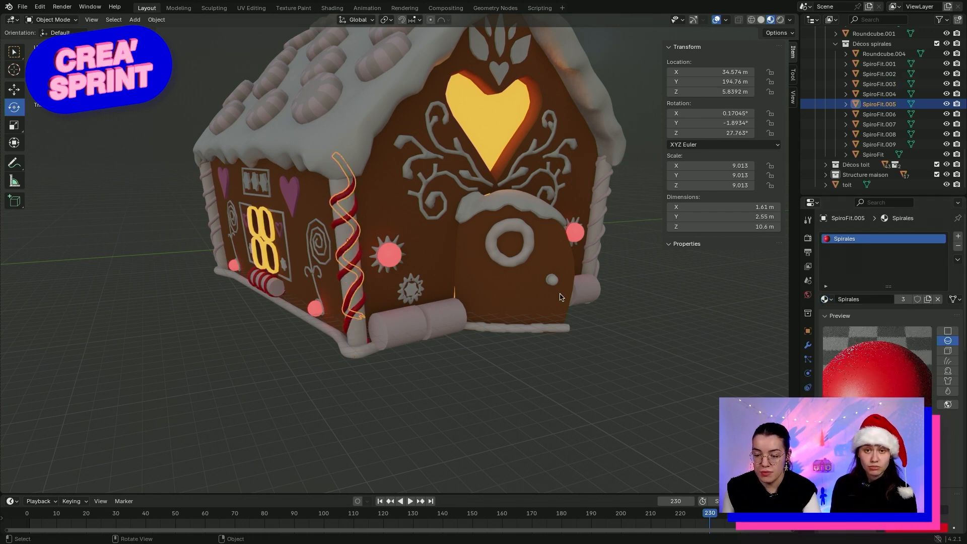
# Assign the Spirales material to both spirals winding around the opposite front corner column, beside the open door
pyautogui.moveTo(561, 297)
pyautogui.mouseDown(button='middle')
pyautogui.moveTo(629, 306)
pyautogui.moveTo(540, 304)
pyautogui.moveTo(562, 308)
pyautogui.moveTo(553, 297)
pyautogui.mouseUp(button='middle')
pyautogui.click(447, 257)
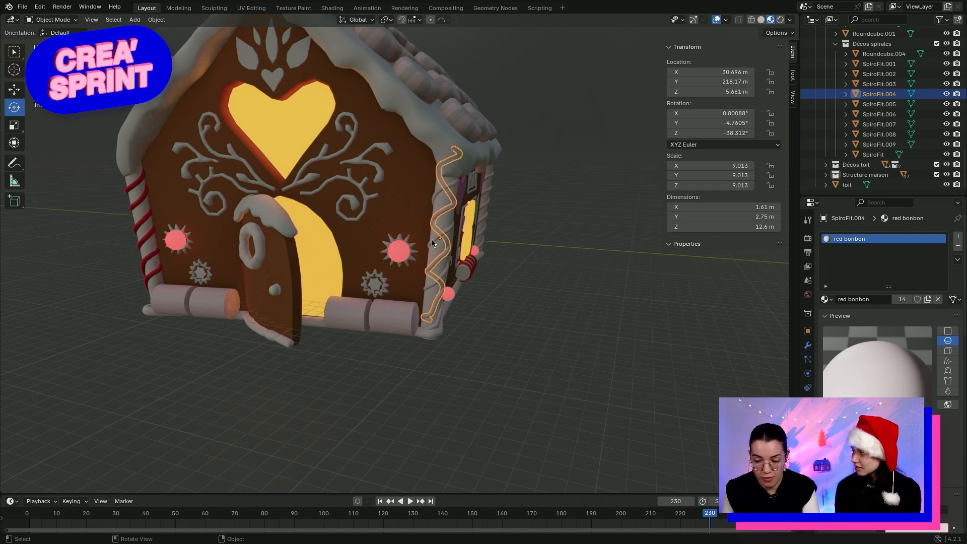
pyautogui.keyDown('shift'); pyautogui.click(433, 244); pyautogui.keyUp('shift')
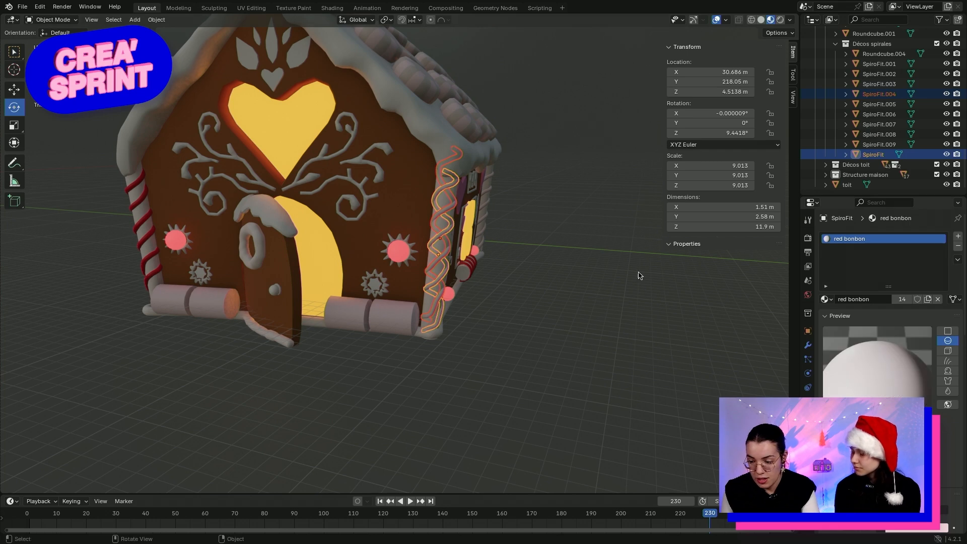
pyautogui.click(498, 297)
pyautogui.click(444, 258)
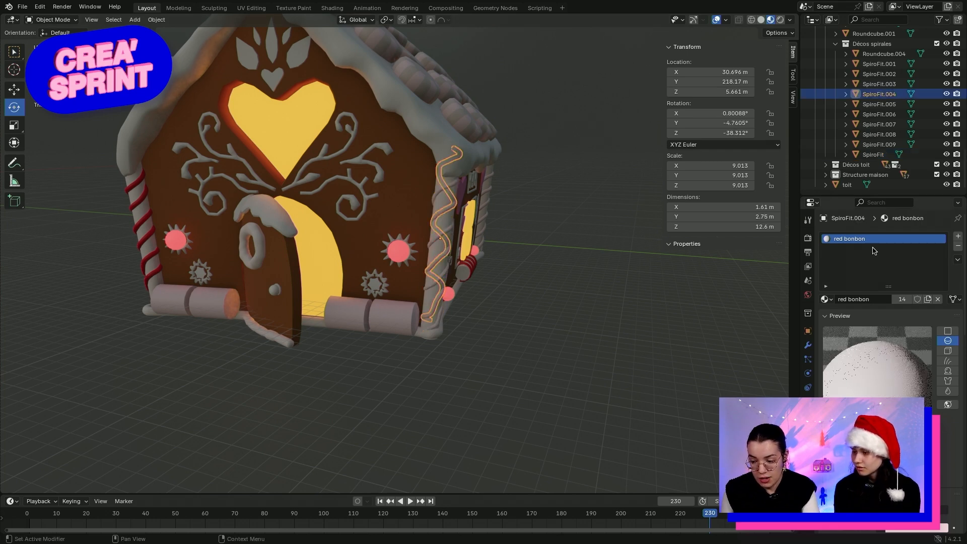
pyautogui.click(833, 301)
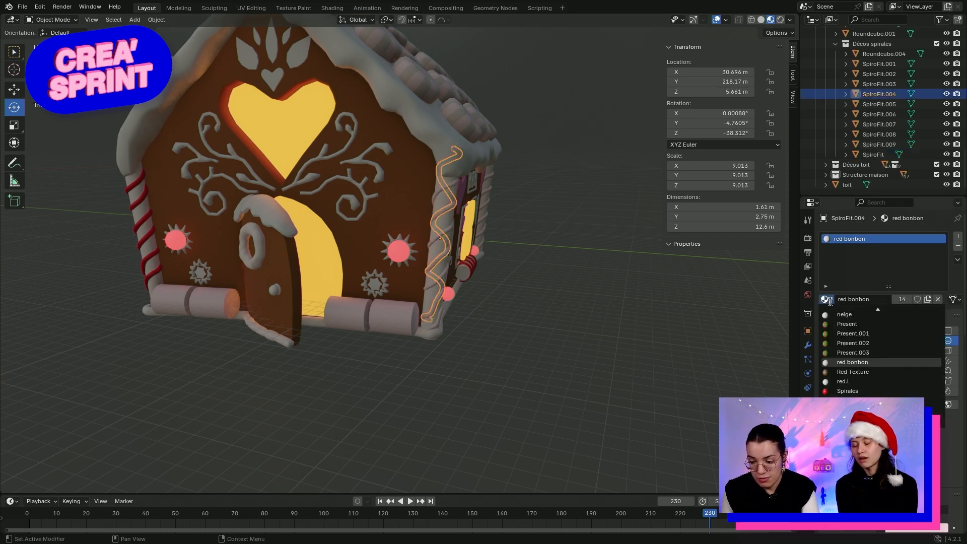
pyautogui.click(844, 389)
pyautogui.click(460, 263)
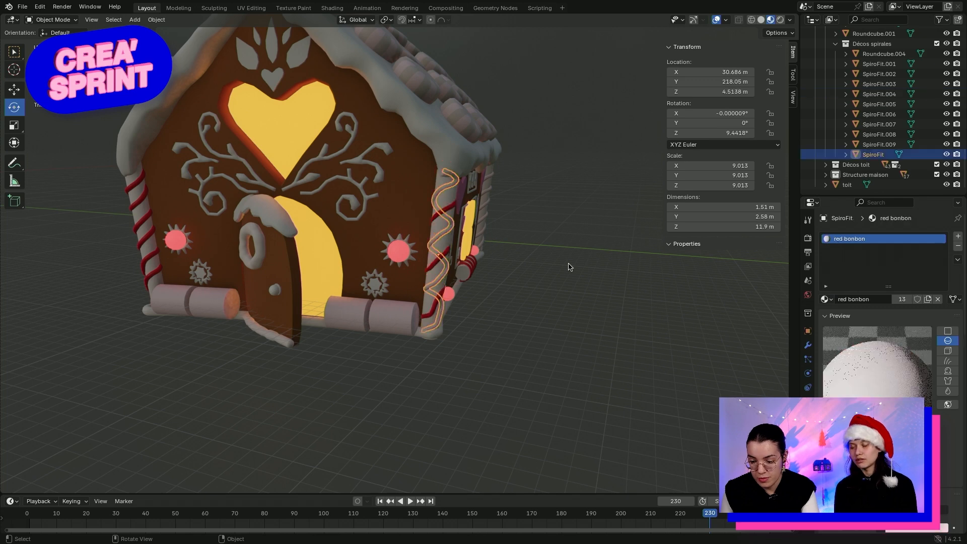
pyautogui.click(829, 301)
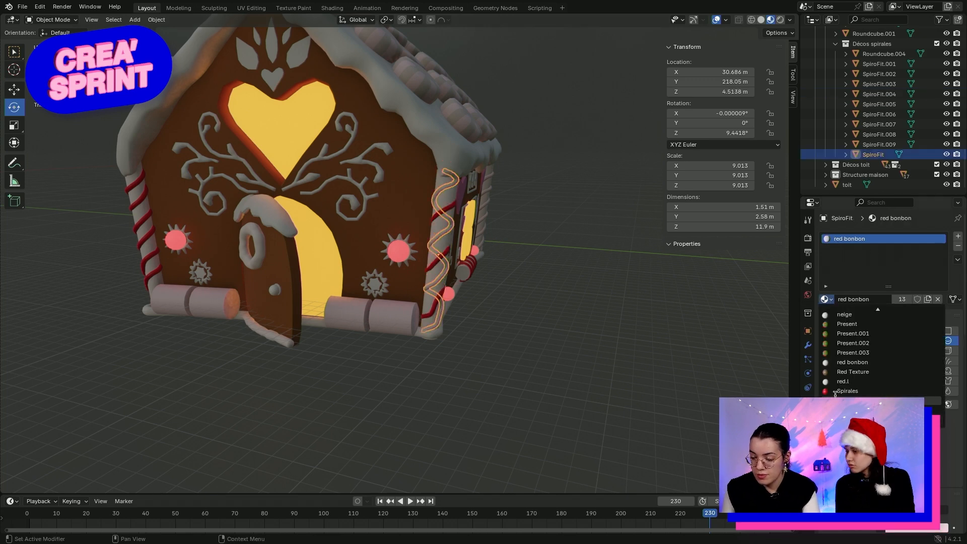
pyautogui.click(845, 391)
# Assign the Spirales material to both spirals around the rear corner column at the far end of that side wall
pyautogui.moveTo(579, 323); pyautogui.dragTo(471, 178, button='middle')
pyautogui.click(471, 178)
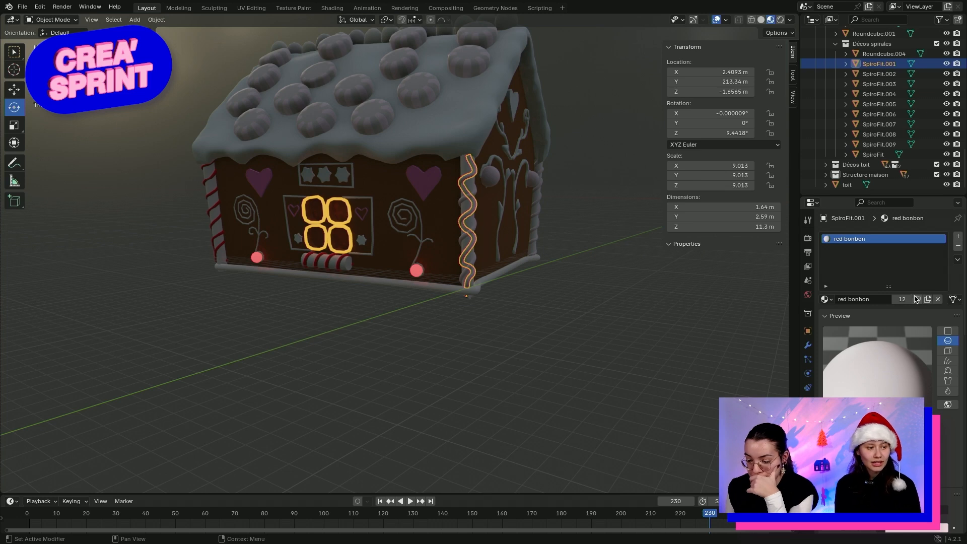
pyautogui.click(827, 299)
pyautogui.click(829, 302)
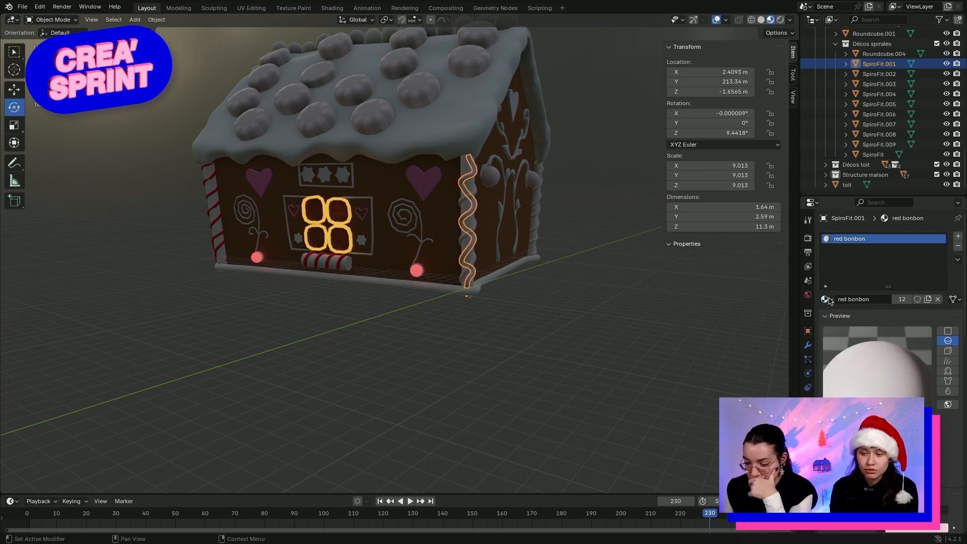
pyautogui.click(831, 303)
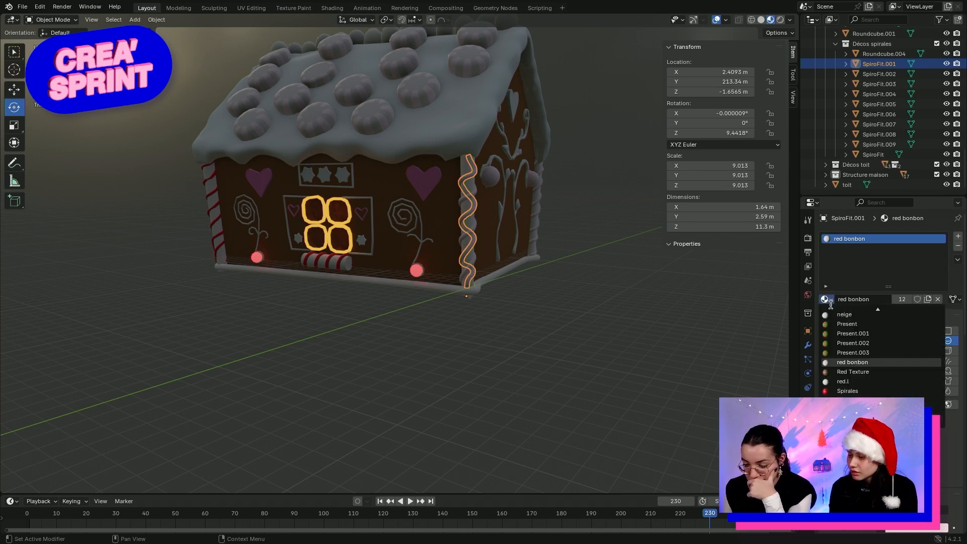
pyautogui.click(848, 391)
pyautogui.click(466, 241)
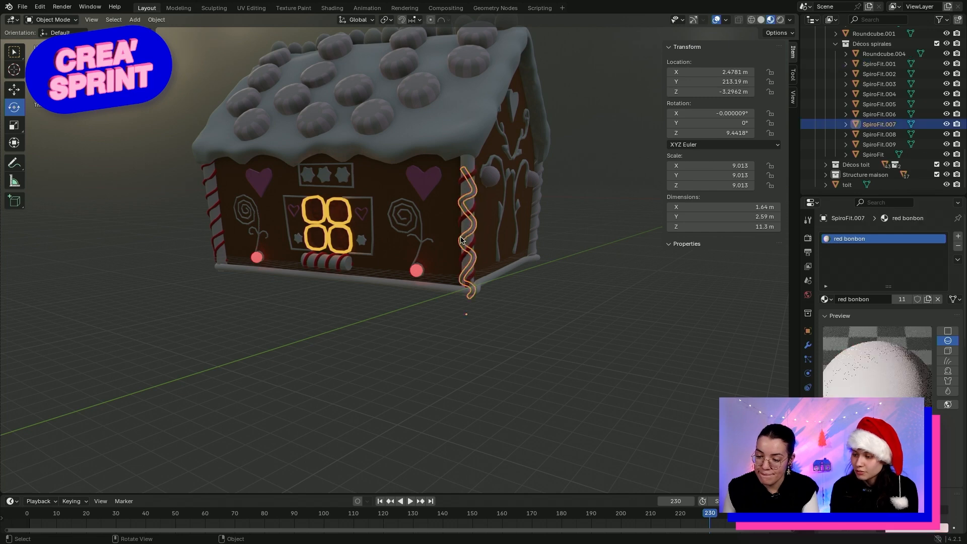
pyautogui.click(831, 301)
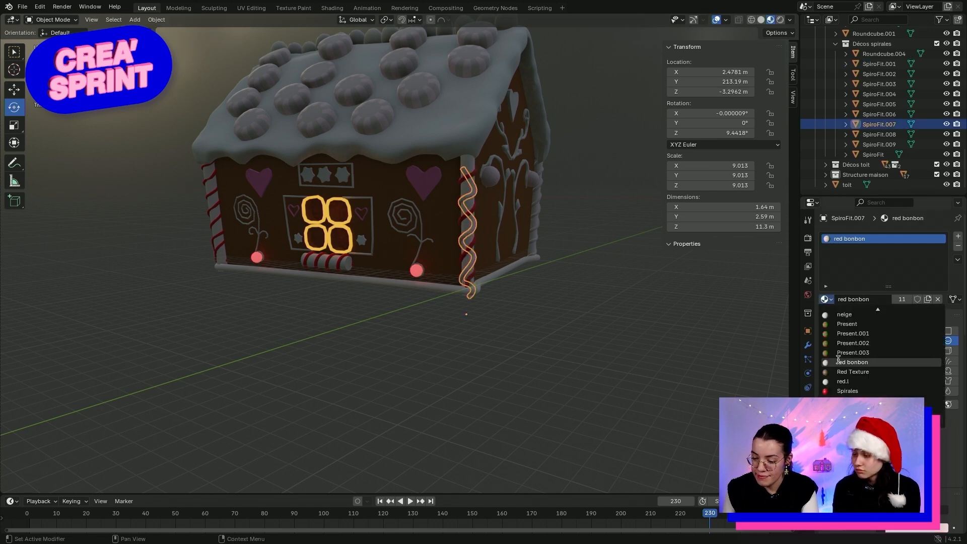
pyautogui.click(848, 391)
# Assign the Spirales material to both spirals around the last white corner column, between the back wall and the other side wall
pyautogui.moveTo(590, 218); pyautogui.dragTo(384, 306, button='middle')
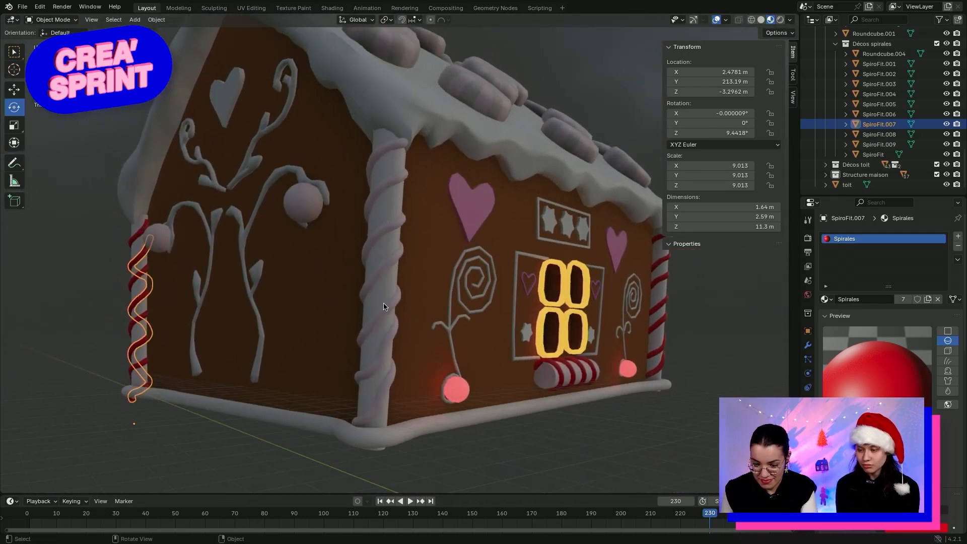
pyautogui.click(389, 310)
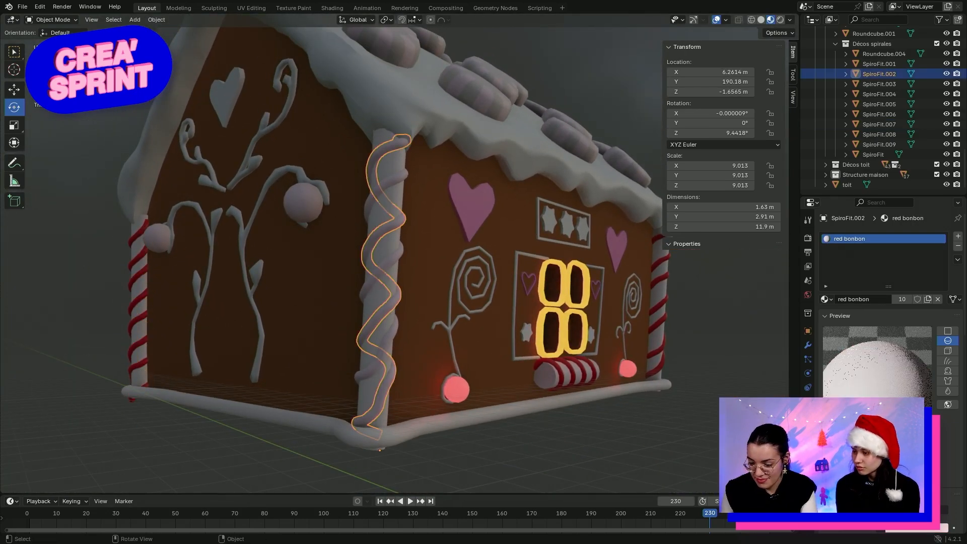
pyautogui.click(826, 300)
pyautogui.click(852, 391)
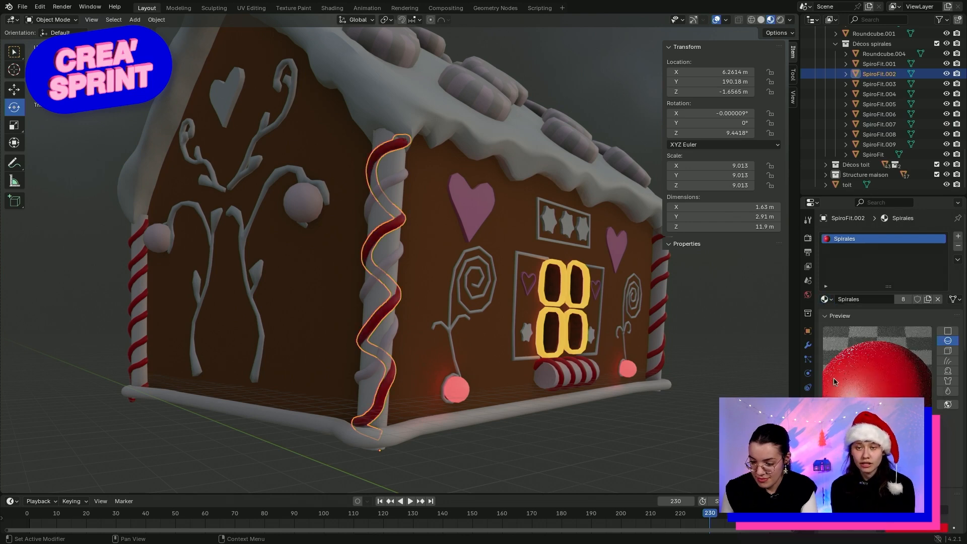
pyautogui.click(396, 312)
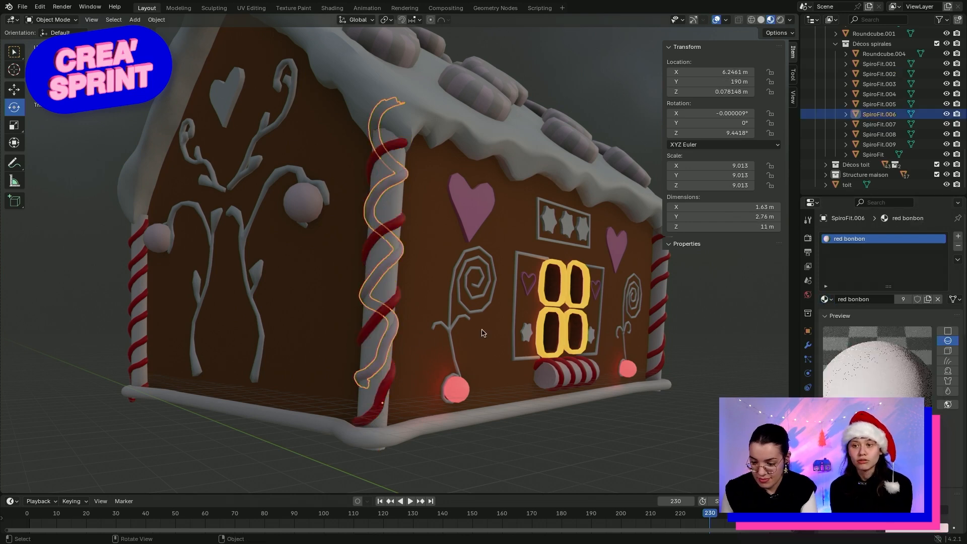
pyautogui.click(826, 299)
pyautogui.click(845, 391)
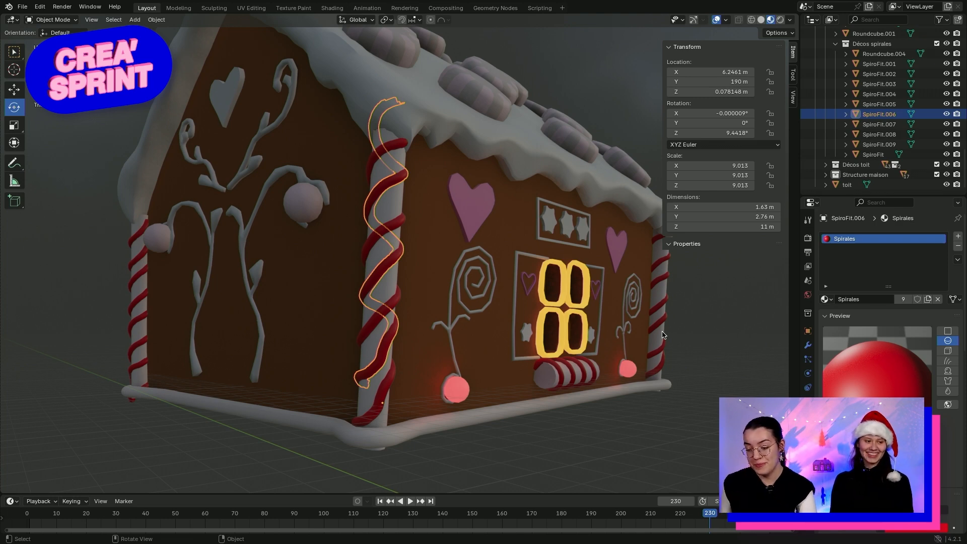
# Assign the lumière boules material to the pair of balls hanging from the branches on the back wall
pyautogui.moveTo(674, 353); pyautogui.dragTo(589, 361, button='middle')
pyautogui.scroll(-3, 523, 366)
pyautogui.scroll(-2, 523, 366)
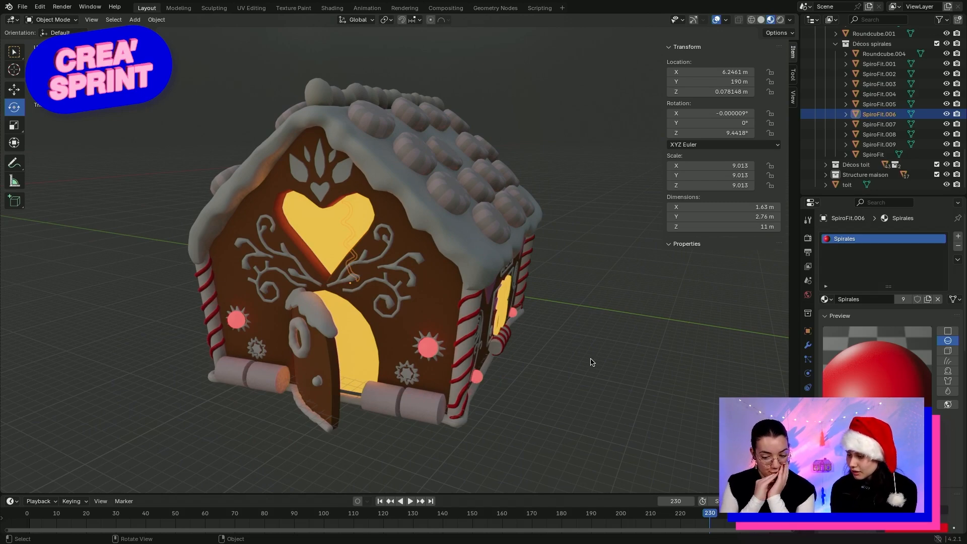
pyautogui.moveTo(549, 324); pyautogui.dragTo(484, 183, button='middle')
pyautogui.click(433, 290)
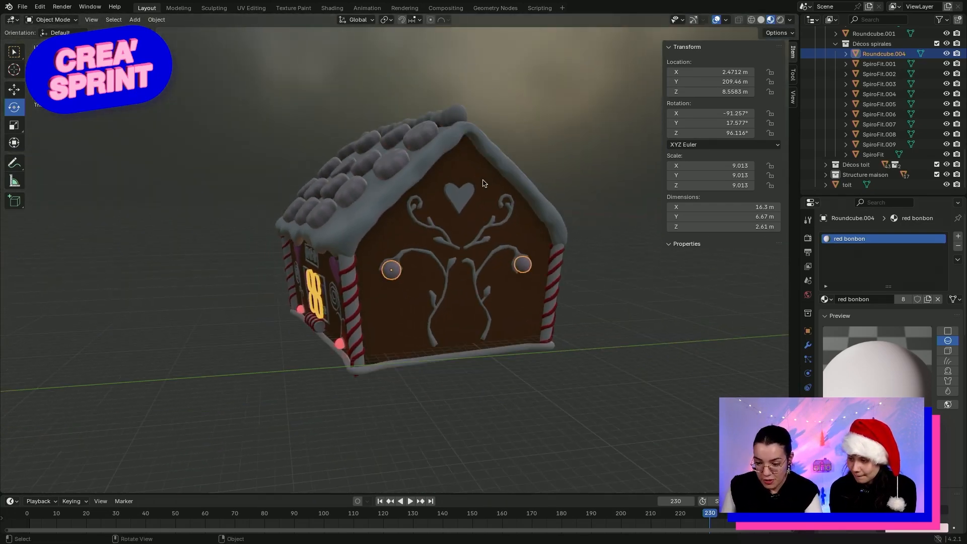
pyautogui.scroll(2, 484, 183)
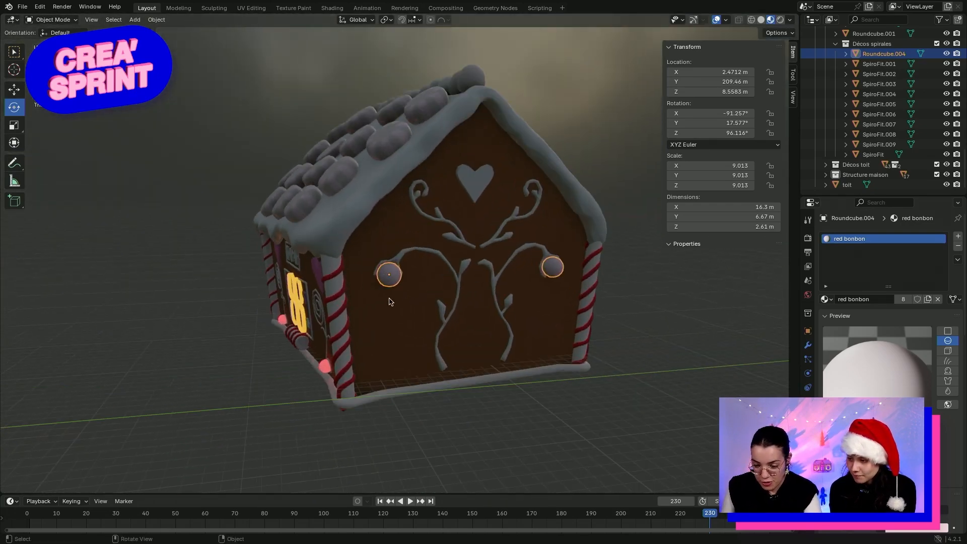
pyautogui.click(832, 299)
pyautogui.press('Escape')
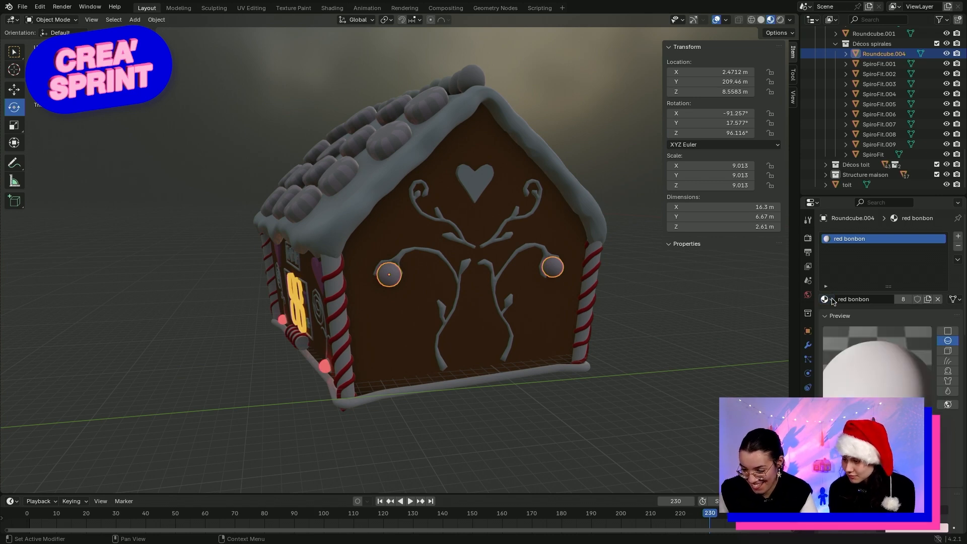
pyautogui.click(832, 299)
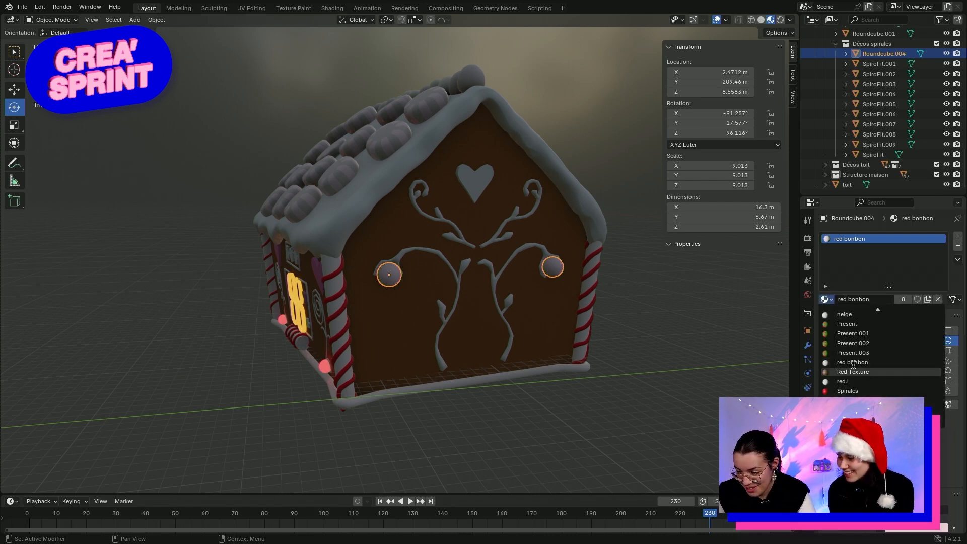
pyautogui.scroll(-7, 853, 364)
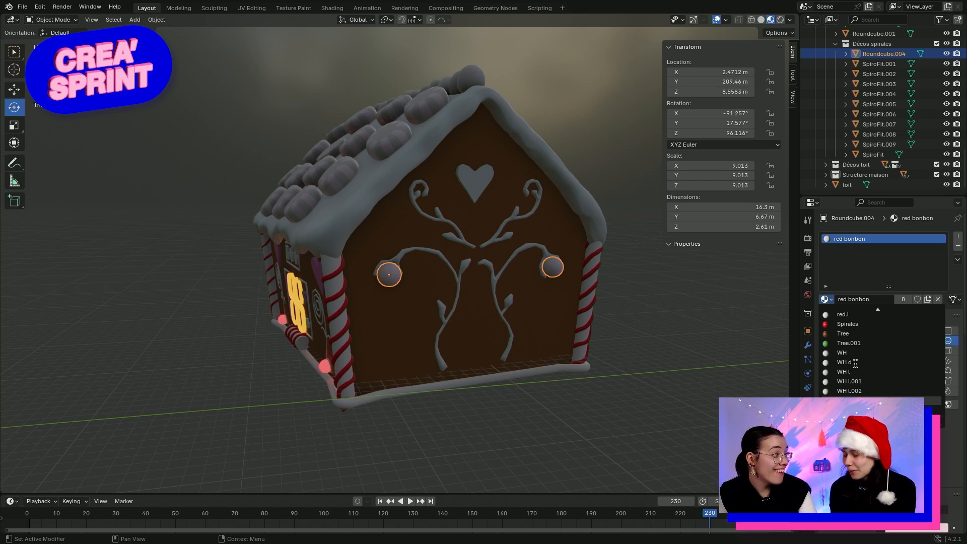
pyautogui.scroll(1, 857, 362)
pyautogui.scroll(15, 856, 362)
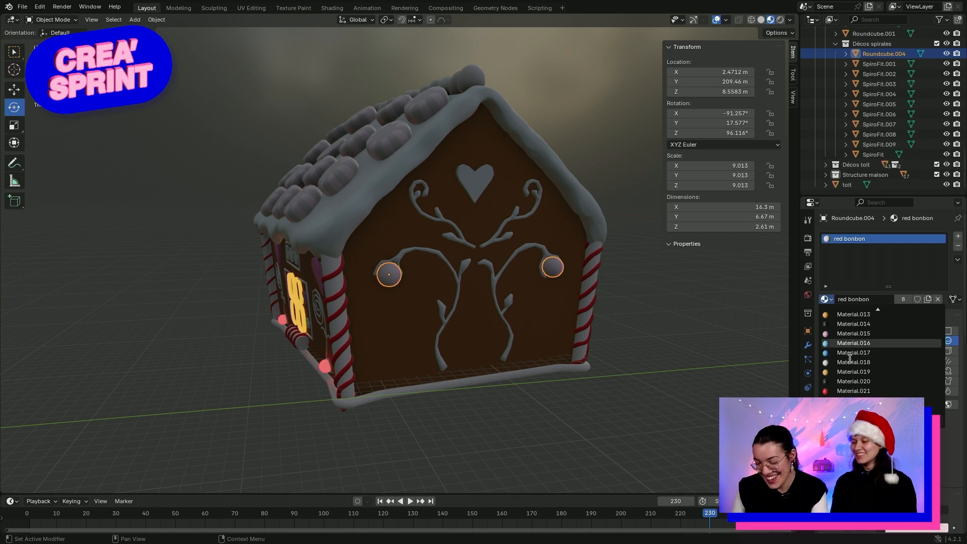
pyautogui.scroll(7, 852, 362)
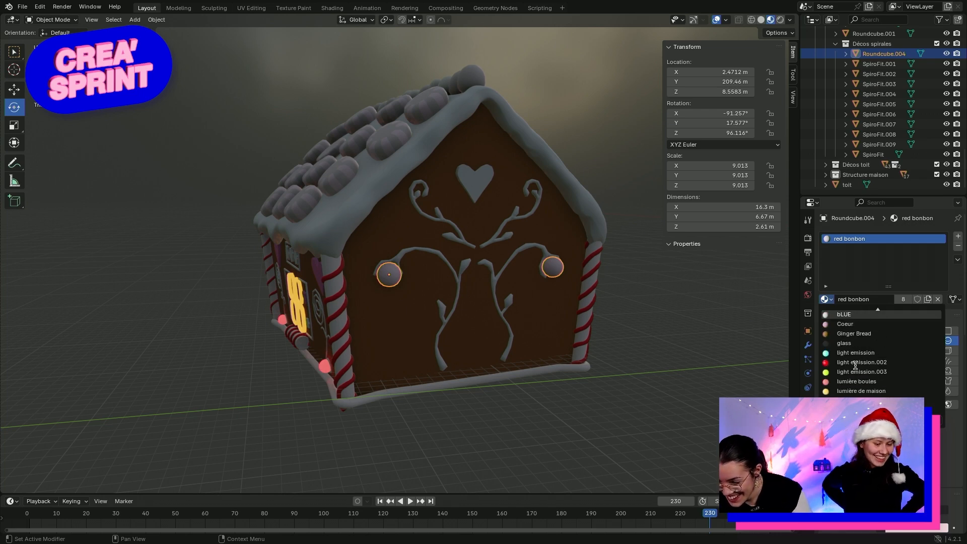
pyautogui.scroll(11, 856, 363)
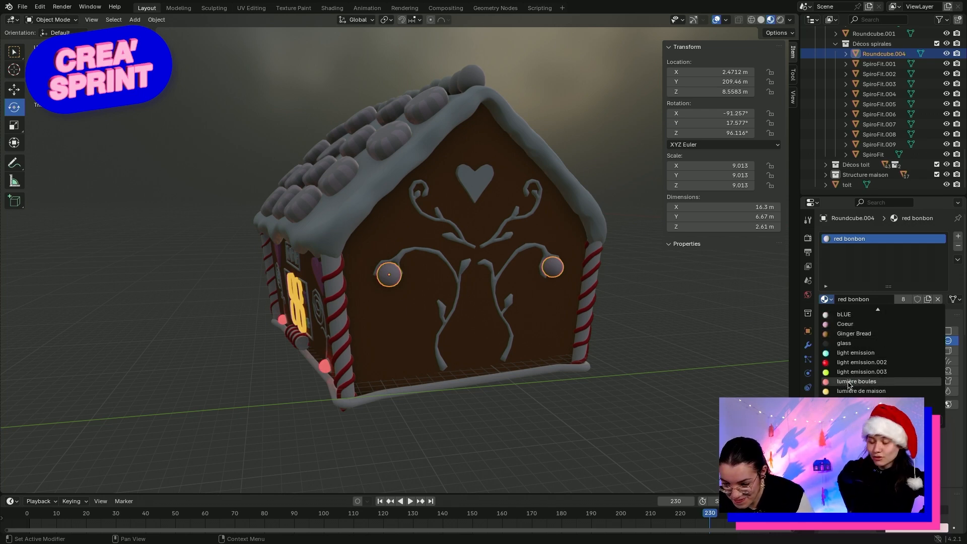
pyautogui.click(857, 381)
# Assign the Coeur material to the heart on the back wall and the small heart above the front heart-shaped window
pyautogui.click(474, 179)
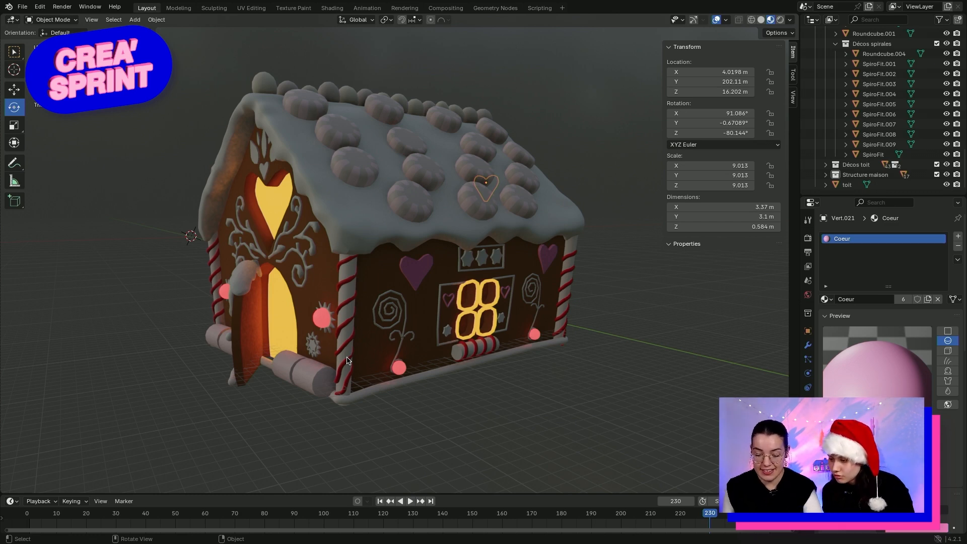
pyautogui.moveTo(338, 305); pyautogui.dragTo(344, 266, button='middle')
pyautogui.click(379, 199)
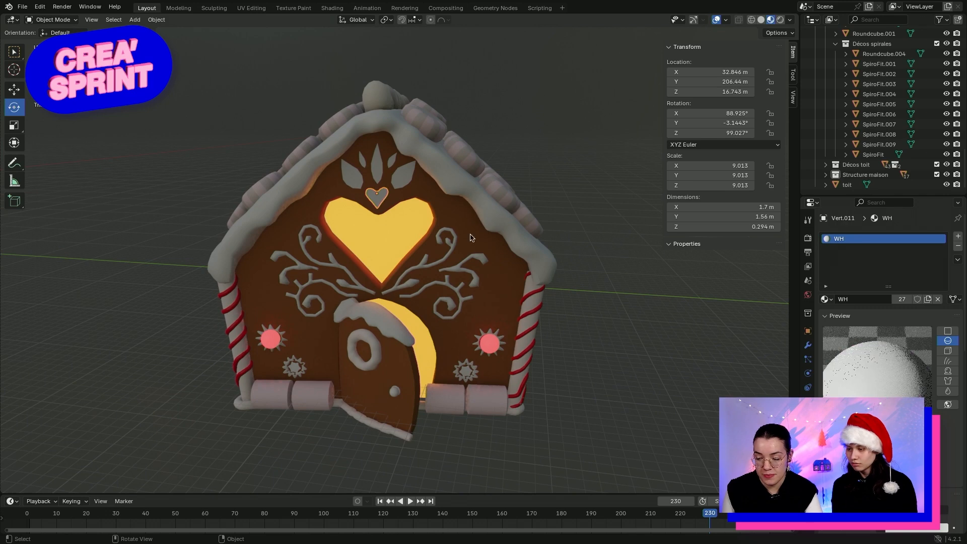
pyautogui.click(827, 299)
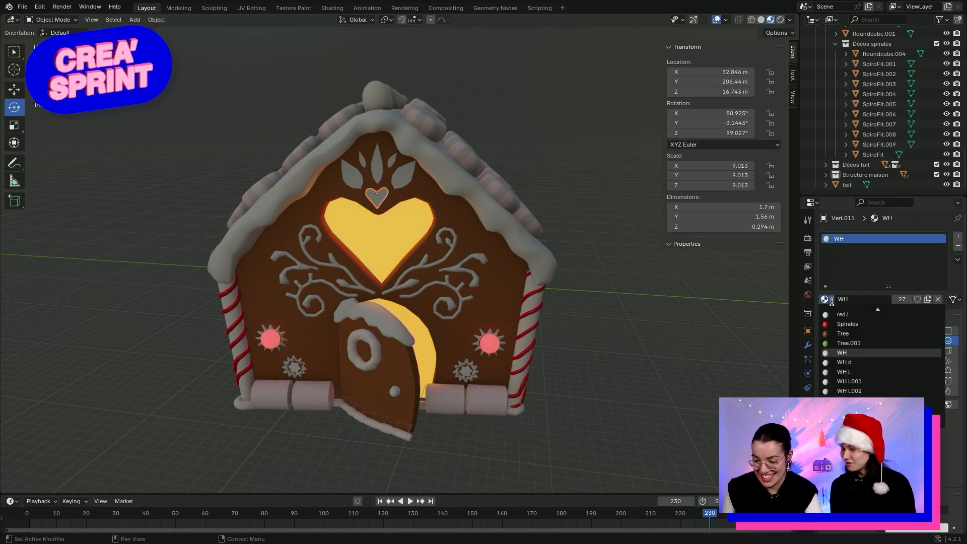
pyautogui.scroll(10, 831, 351)
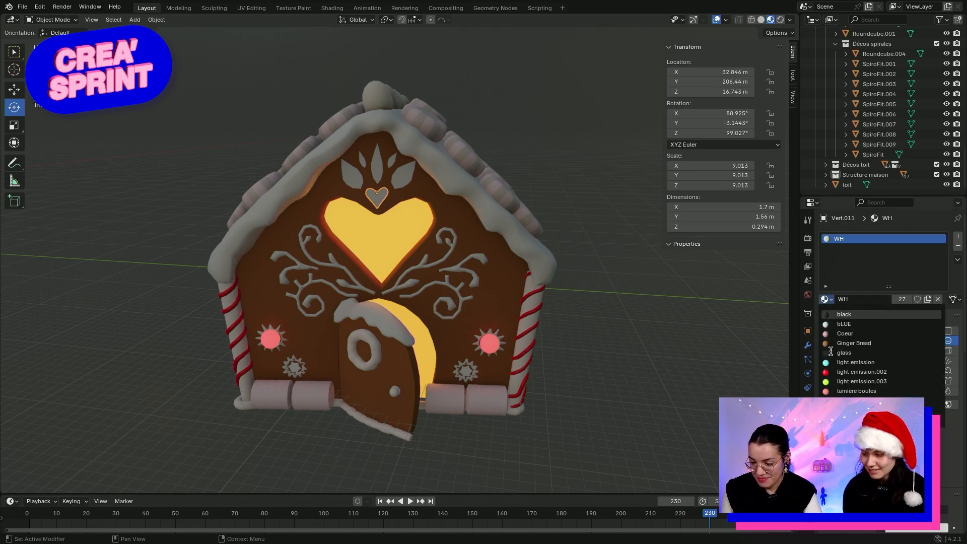
pyautogui.click(852, 334)
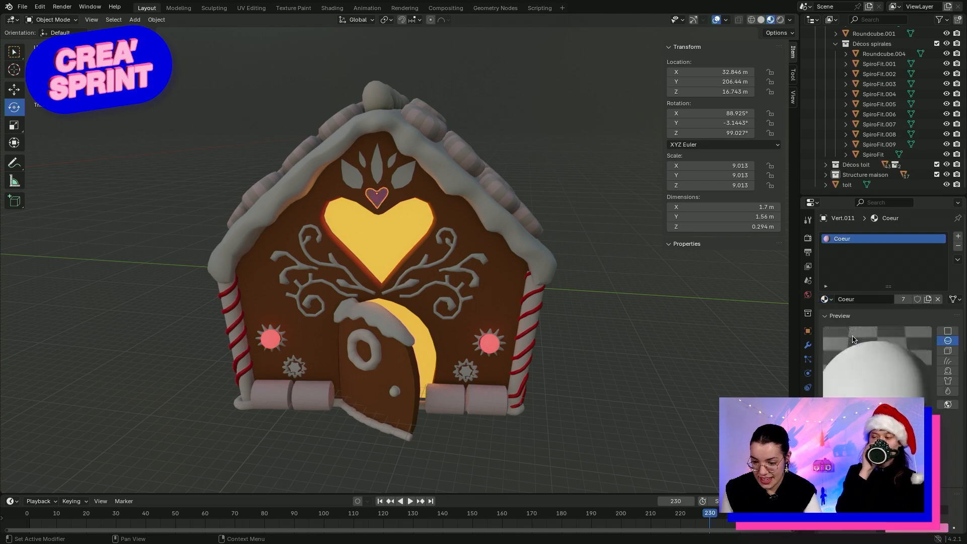
# Check the material of the three framed stars above the side window
pyautogui.moveTo(639, 415); pyautogui.dragTo(540, 395, button='middle')
pyautogui.scroll(6, 348, 270)
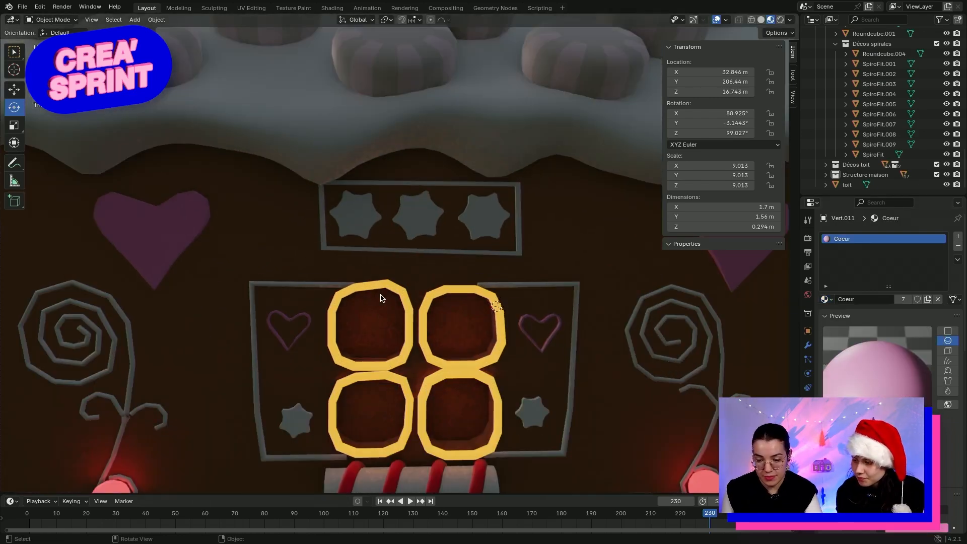
pyautogui.click(364, 221)
pyautogui.click(421, 222)
pyautogui.click(480, 224)
pyautogui.scroll(-6, 498, 340)
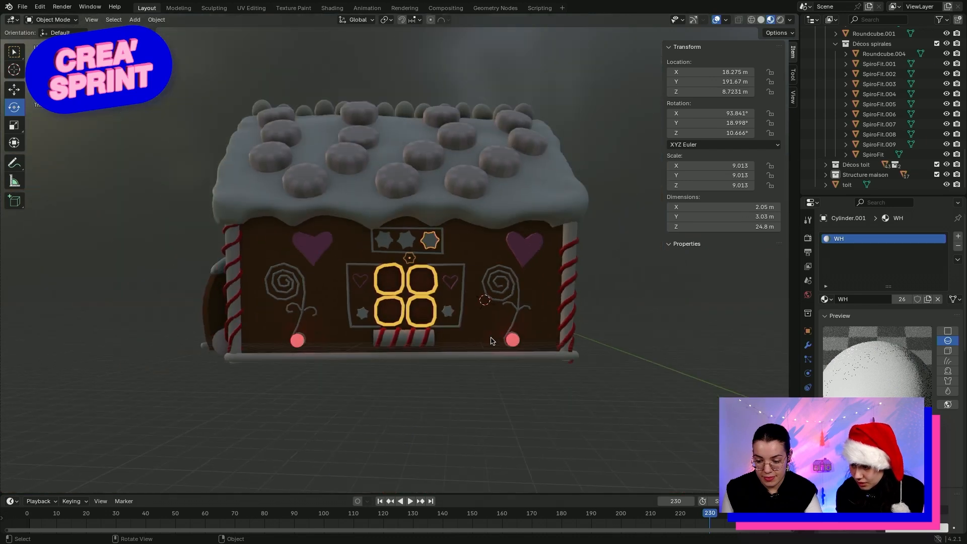
pyautogui.moveTo(371, 395); pyautogui.dragTo(497, 402, button='middle')
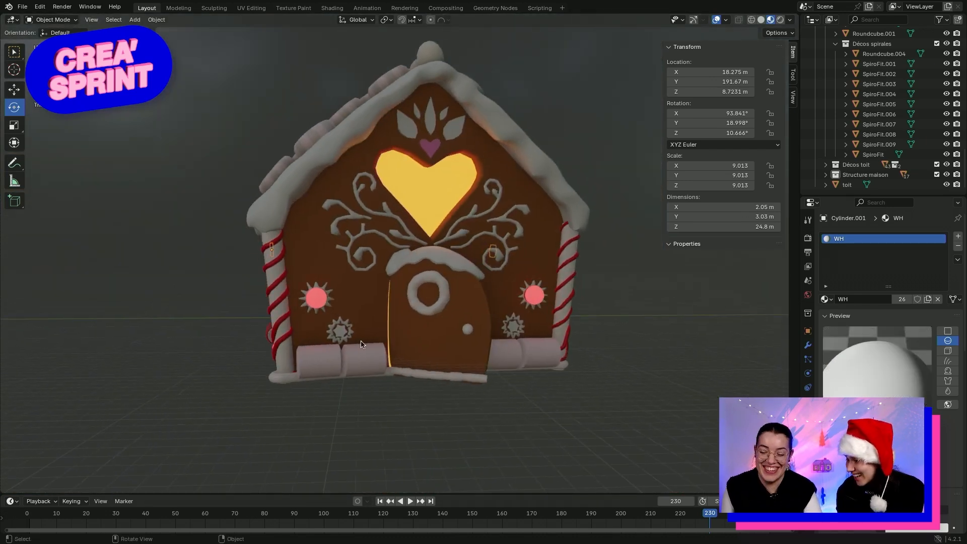
# Rename the bLUE material of the small stars on both sides of the front door to etoiles
pyautogui.click(342, 332)
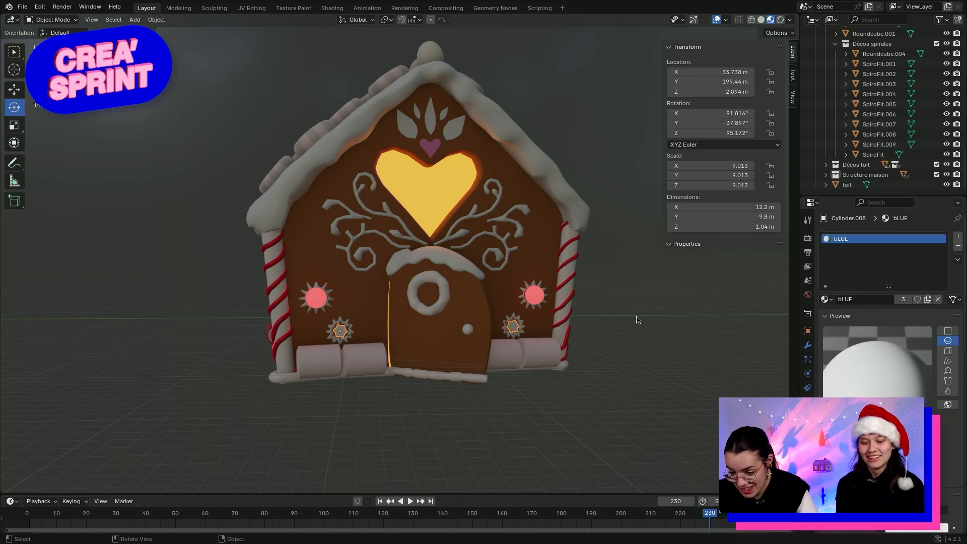
pyautogui.scroll(4, 328, 367)
pyautogui.scroll(-3, 300, 391)
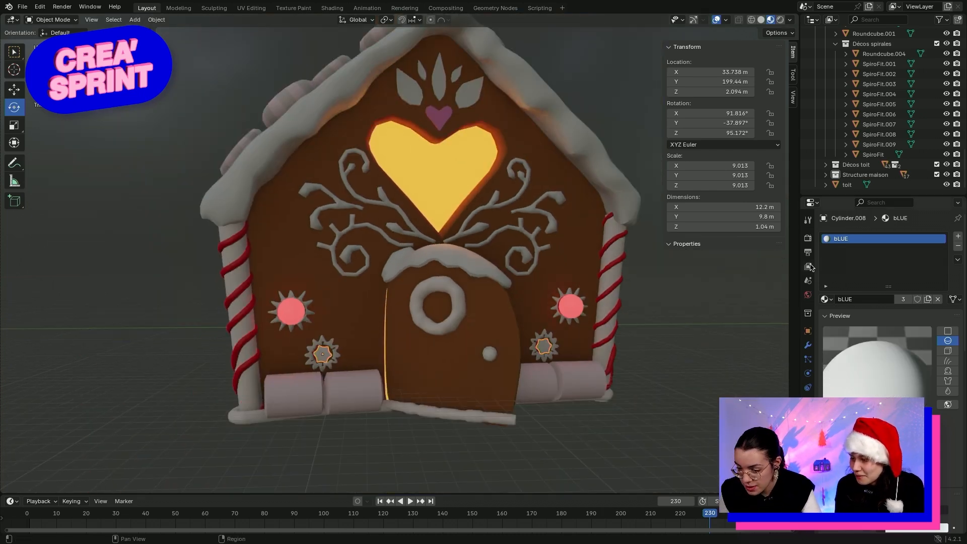
pyautogui.doubleClick(858, 297)
pyautogui.write('Yello')
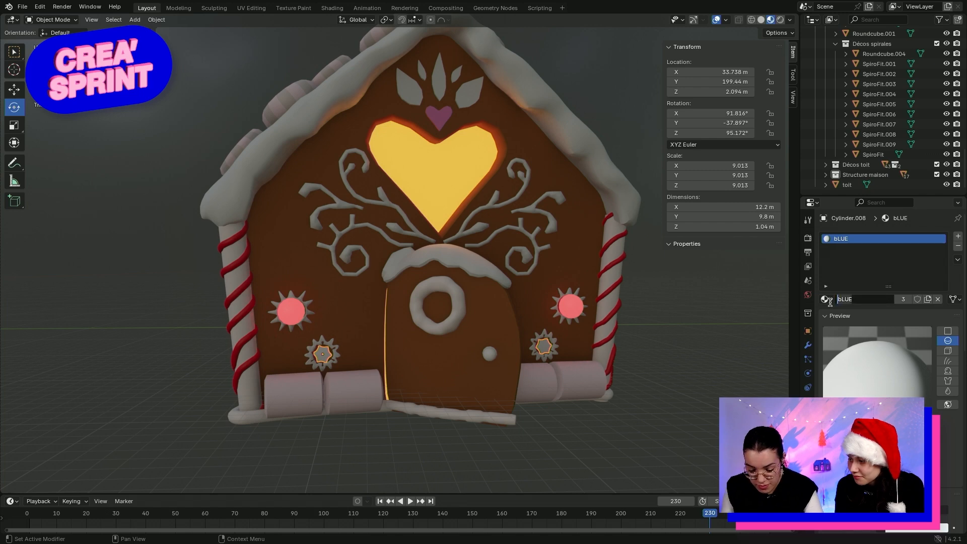
pyautogui.write('w')
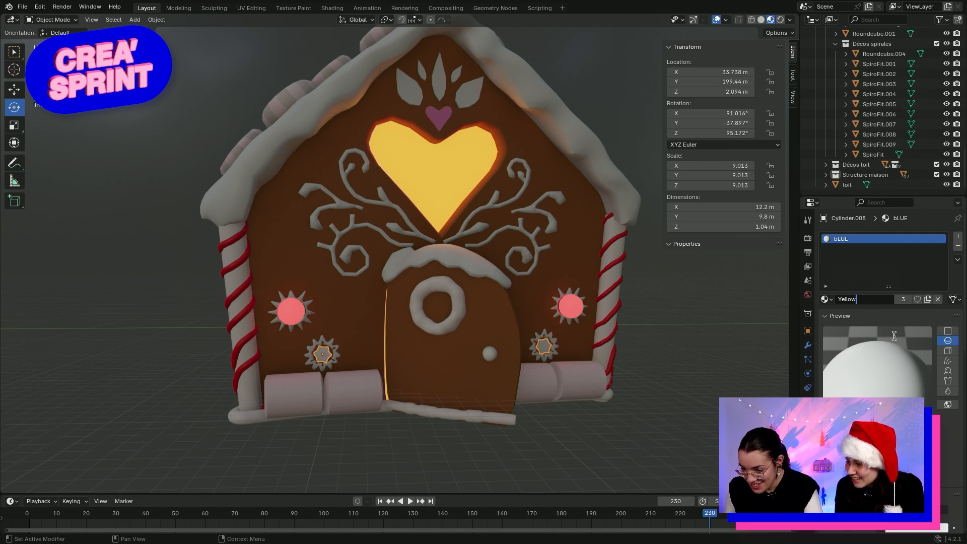
pyautogui.hotkey('ctrl', 'BackSpace')
pyautogui.write('etoiles')
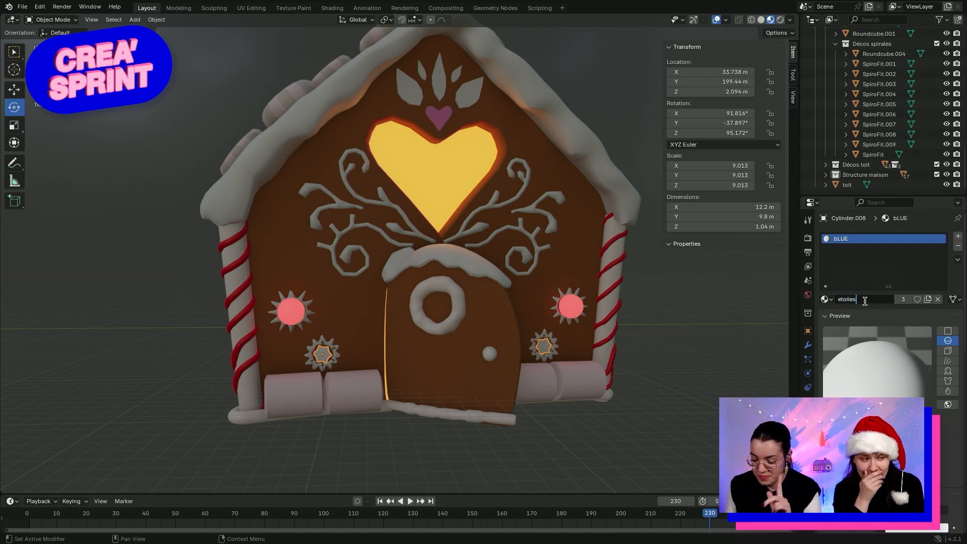
pyautogui.press('Return')
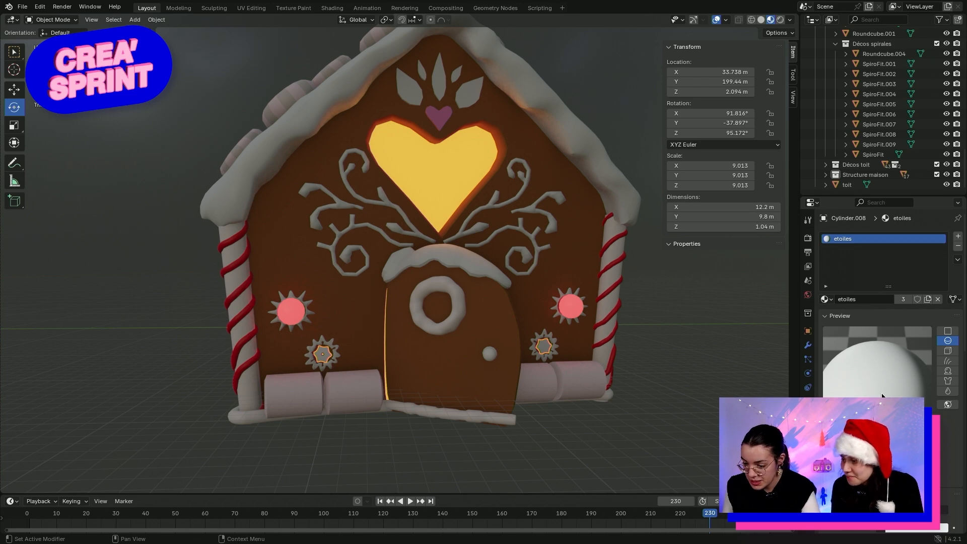
# Set the base color of the etoiles material to bright yellow
pyautogui.scroll(-2, 854, 291)
pyautogui.click(911, 488)
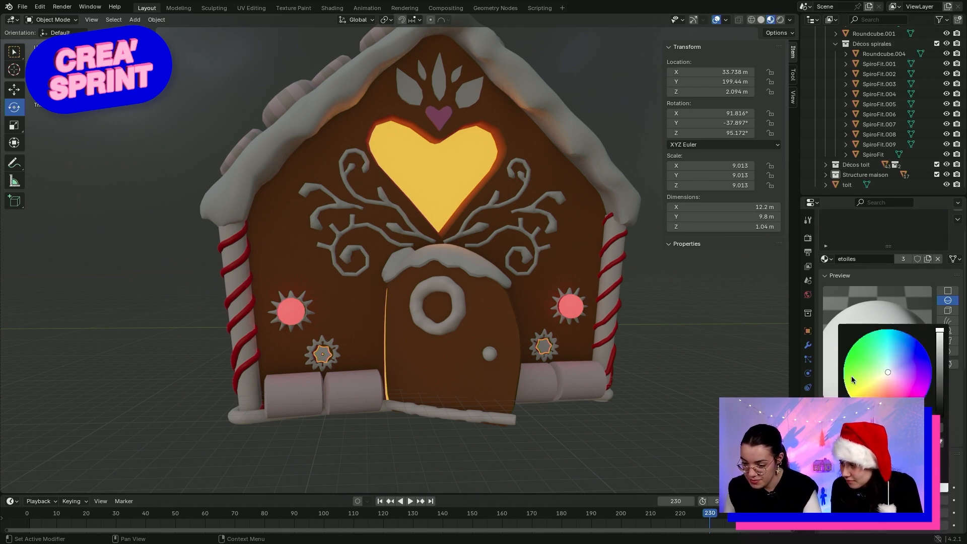
pyautogui.moveTo(888, 373); pyautogui.dragTo(873, 383)
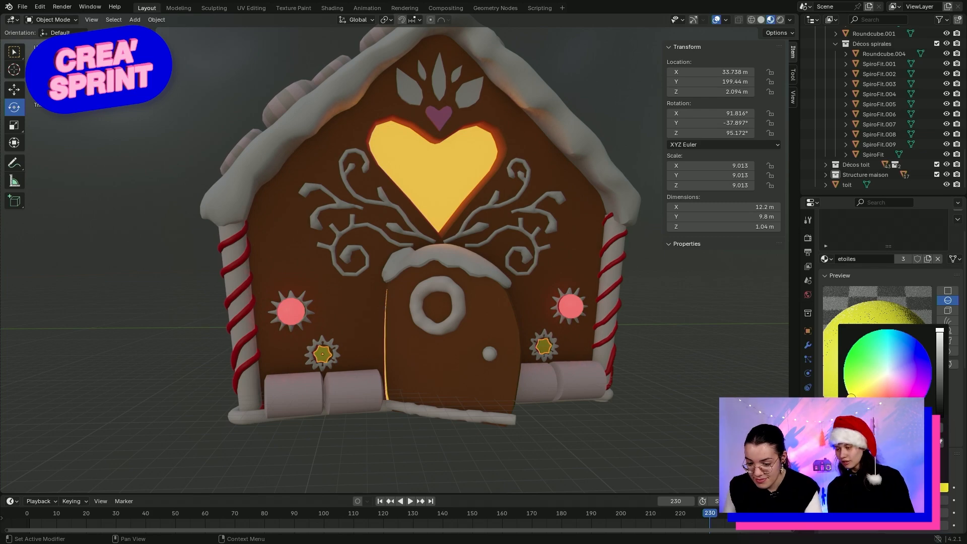
pyautogui.moveTo(659, 380); pyautogui.dragTo(587, 376, button='middle')
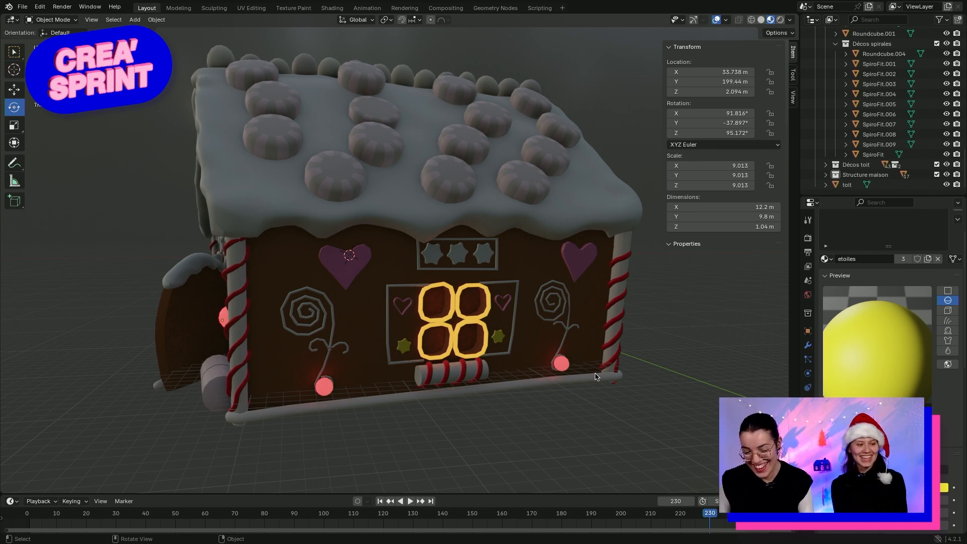
pyautogui.click(438, 255)
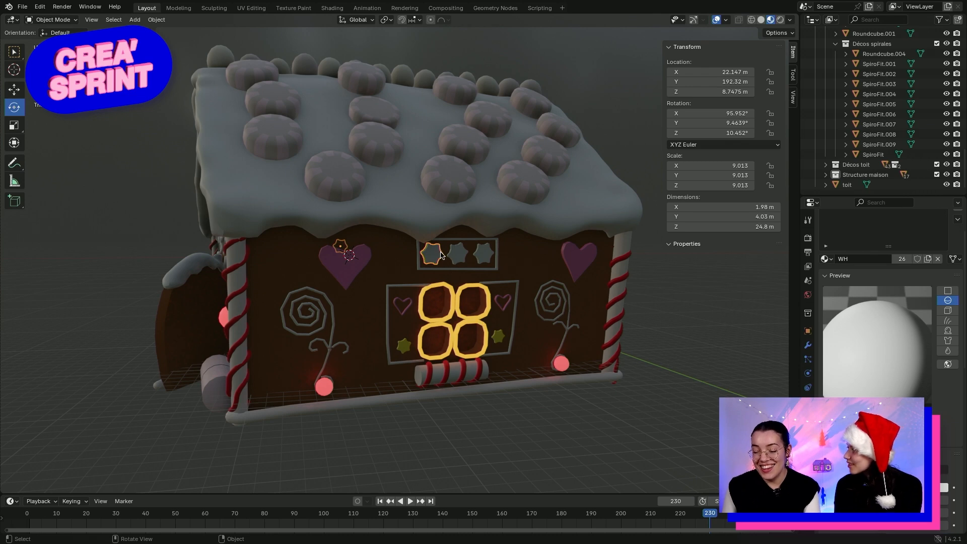
pyautogui.scroll(3, 442, 256)
pyautogui.keyDown('shift'); pyautogui.click(506, 262); pyautogui.keyUp('shift')
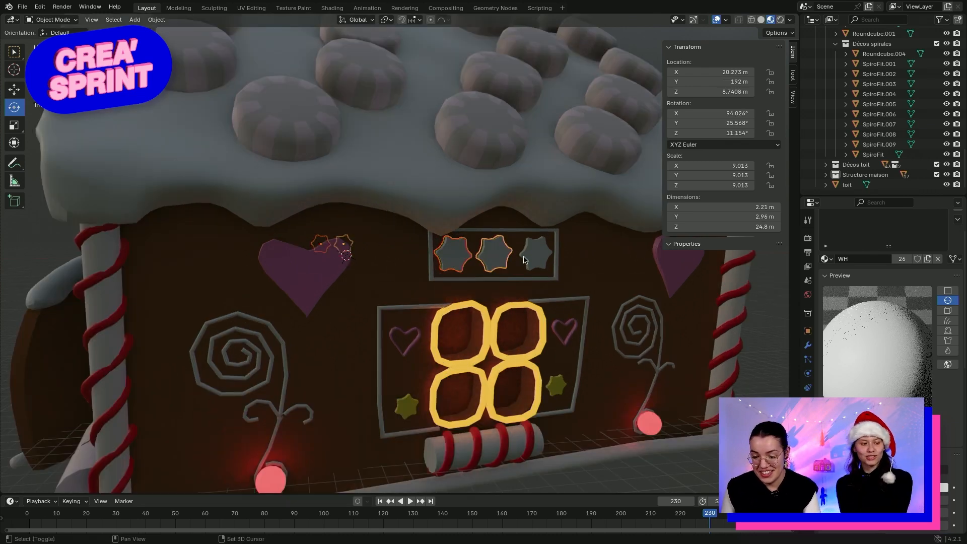
pyautogui.keyDown('shift'); pyautogui.click(534, 261); pyautogui.keyUp('shift')
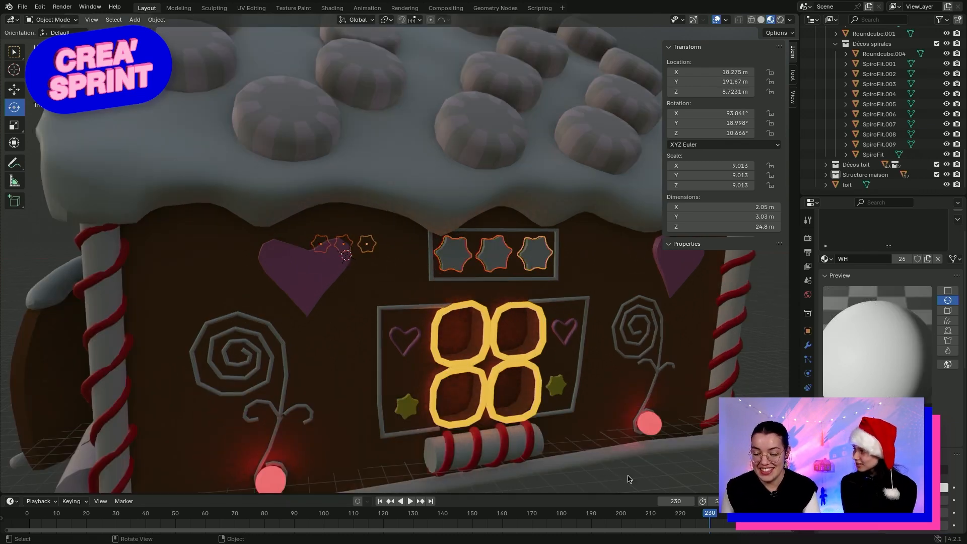
pyautogui.hotkey('alt', 'a')
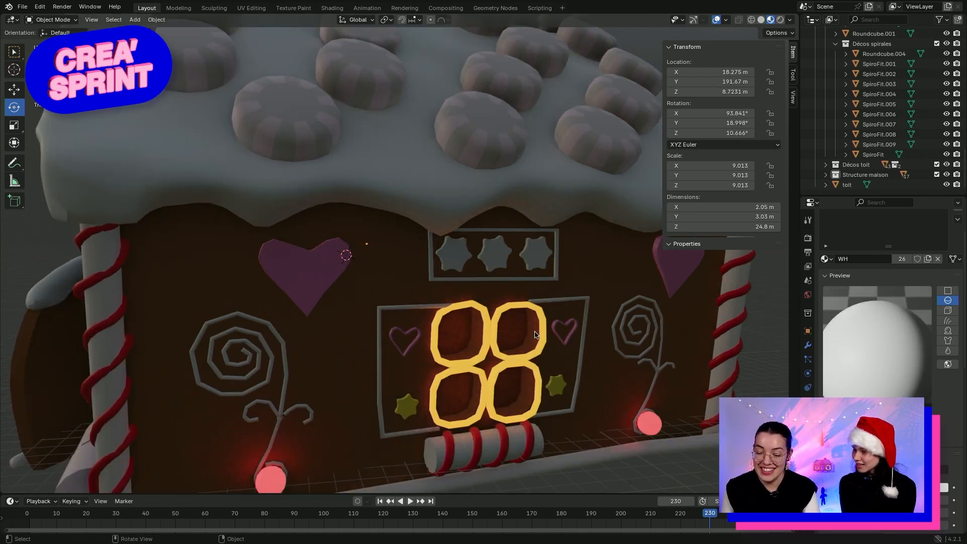
# Select only the first of the three framed stars above the side window and display its material slot
pyautogui.click(459, 261)
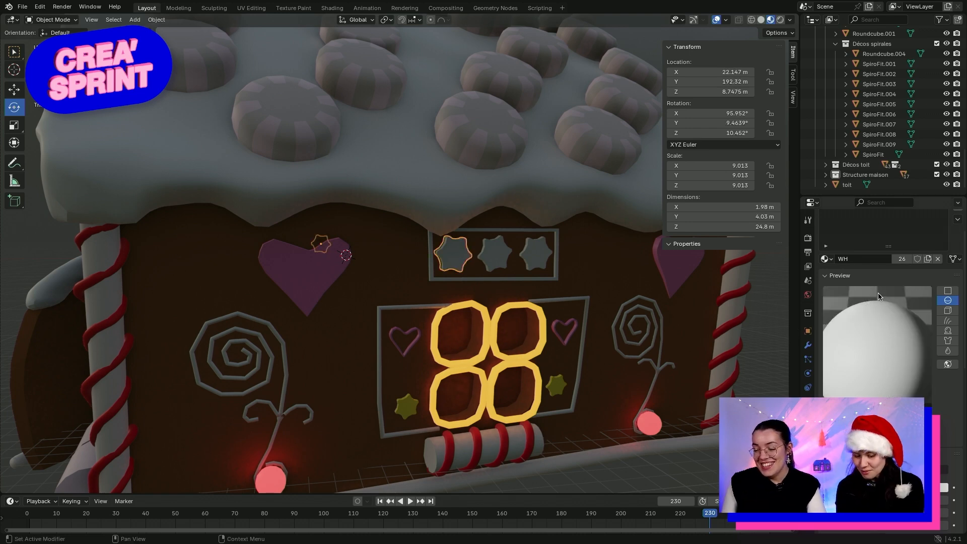
pyautogui.scroll(2, 877, 297)
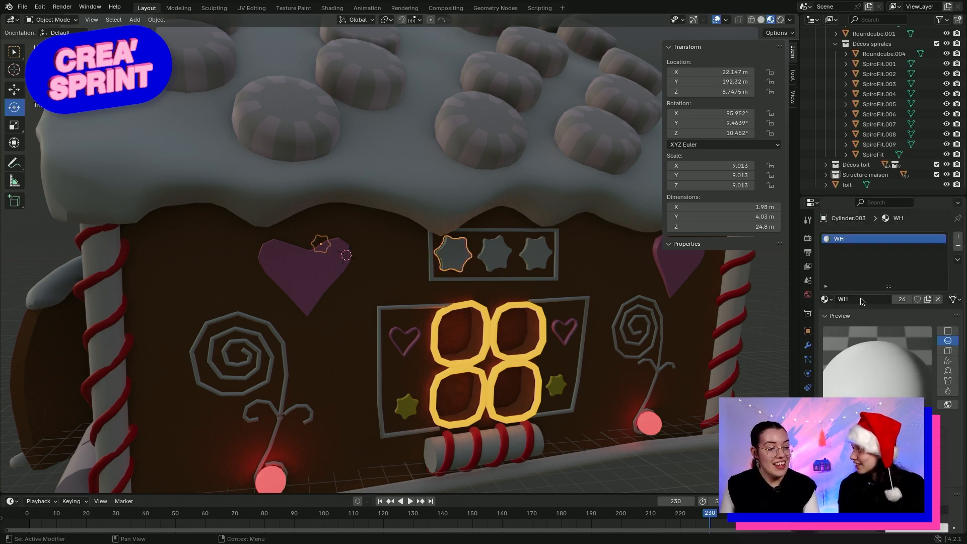
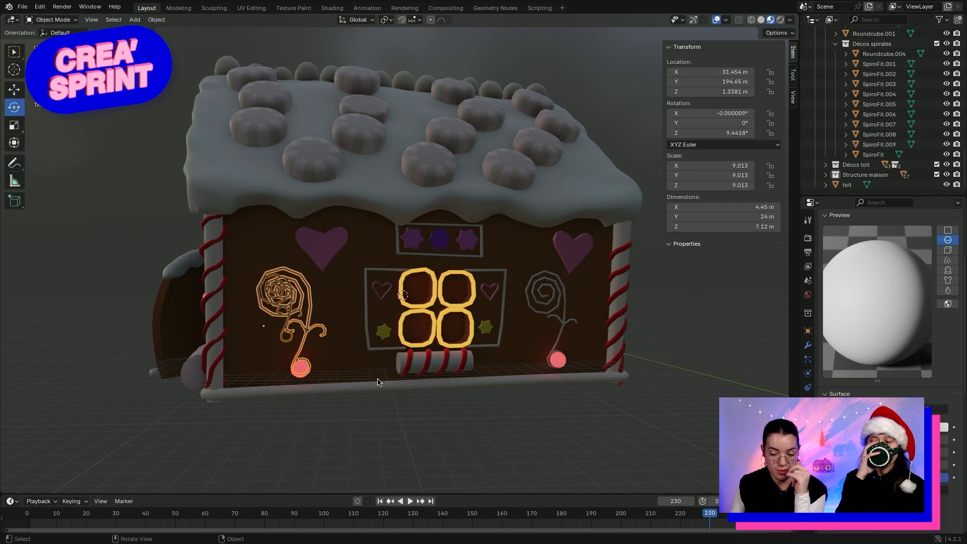
# Add an empty material slot to the selected swirl lollipop on the side wall and remove its WH material slot
pyautogui.moveTo(379, 382); pyautogui.dragTo(513, 432, button='middle')
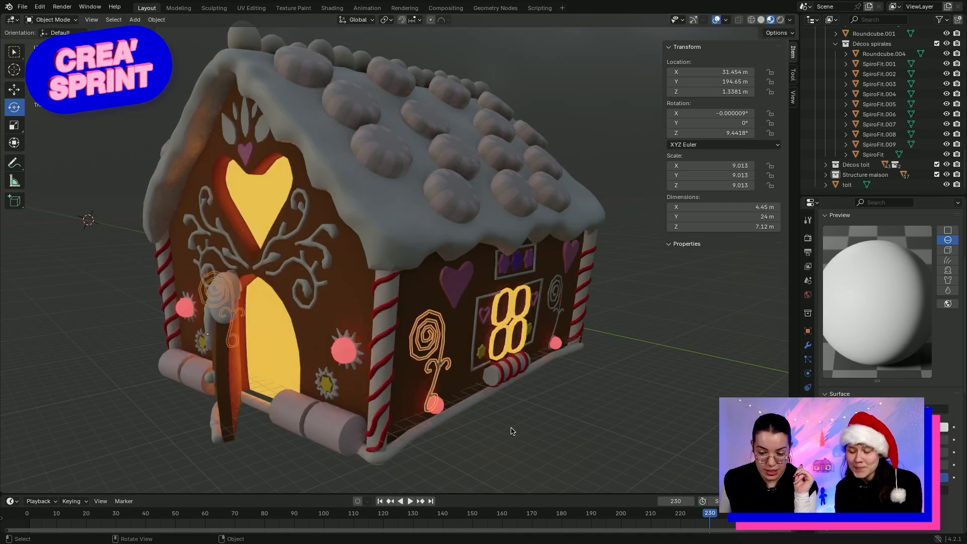
pyautogui.scroll(-1, 511, 429)
pyautogui.scroll(-2, 473, 391)
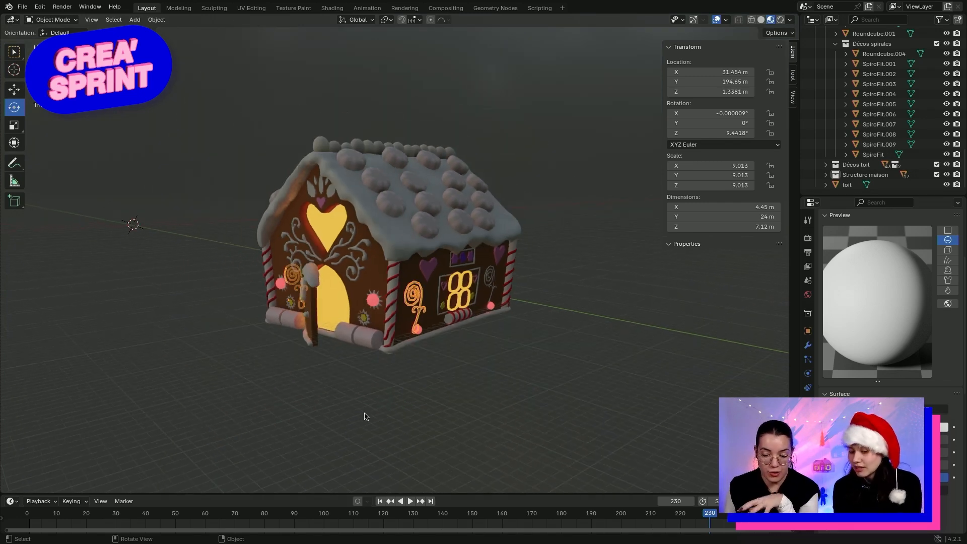
pyautogui.moveTo(223, 387); pyautogui.dragTo(173, 380, button='middle')
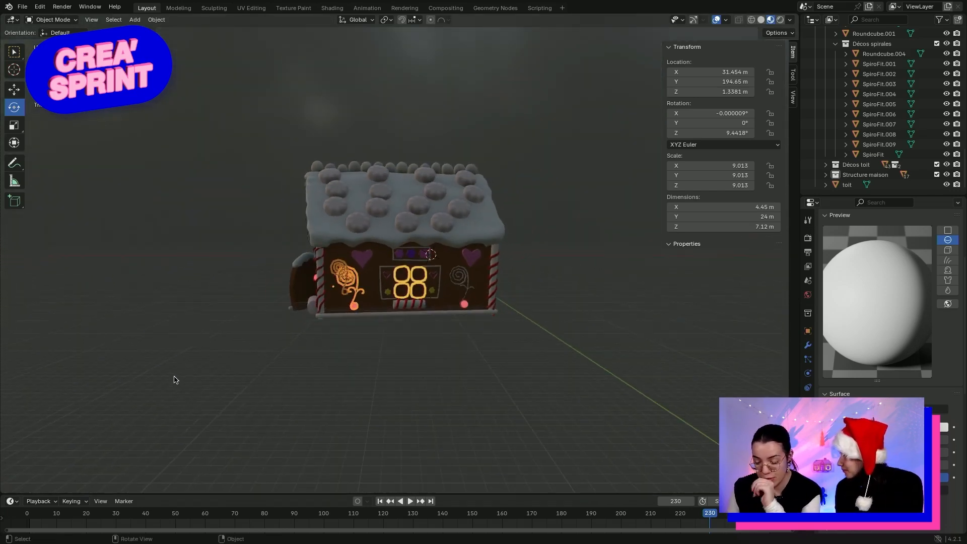
pyautogui.scroll(-2, 849, 293)
pyautogui.scroll(5, 851, 302)
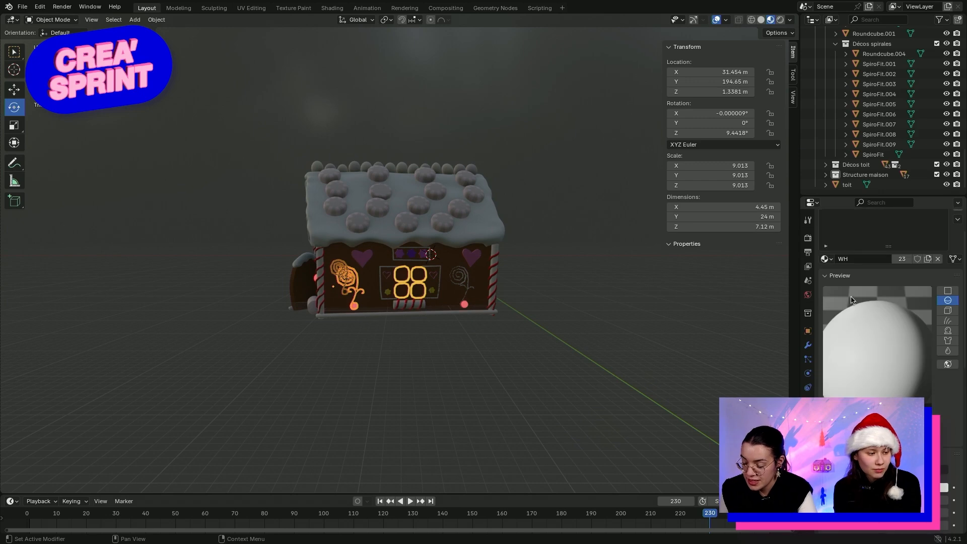
pyautogui.click(959, 238)
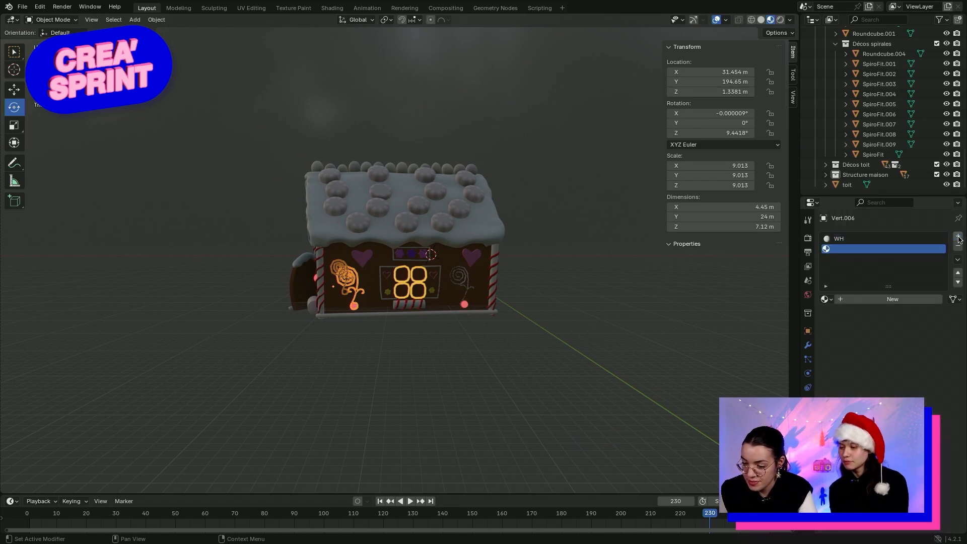
pyautogui.click(842, 239)
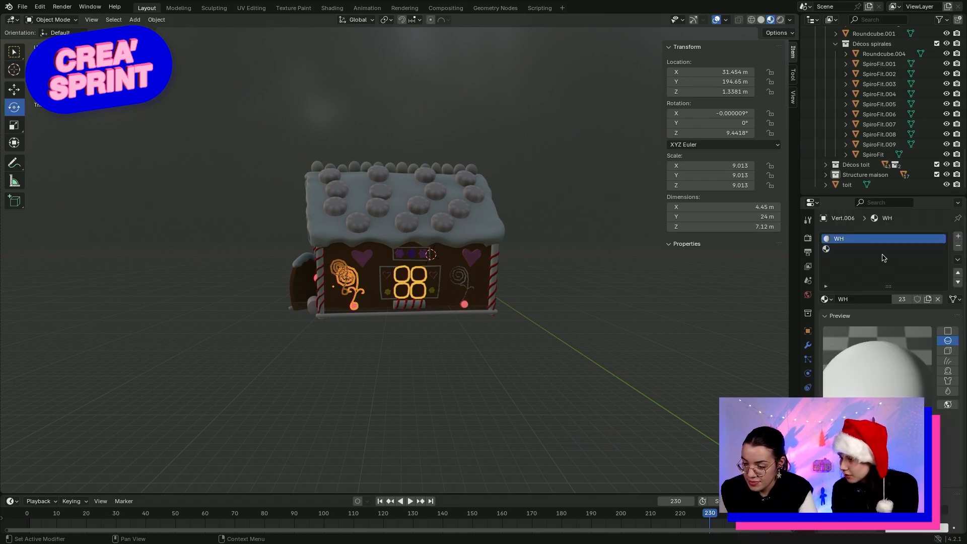
pyautogui.click(958, 246)
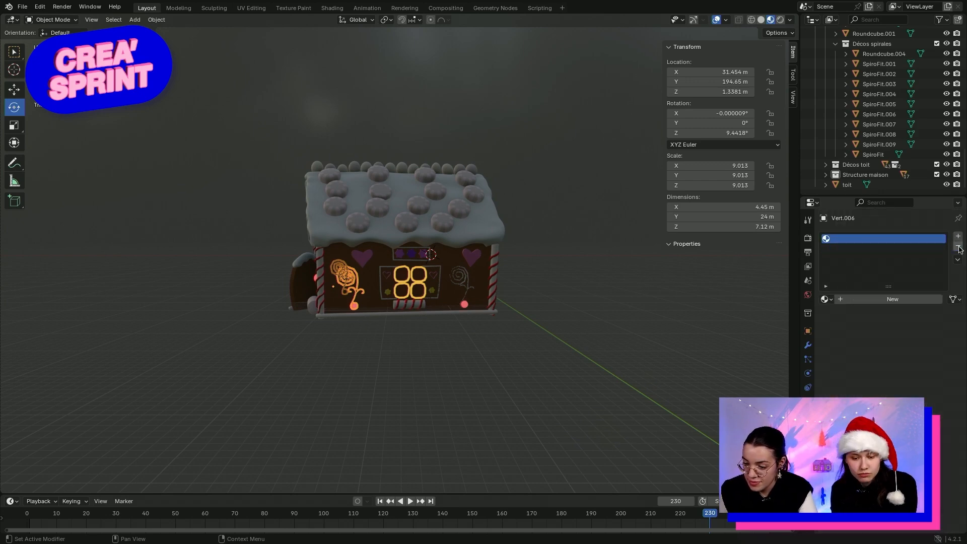
# Create a new material for the swirl lollipop and name it Bigoudis
pyautogui.click(863, 302)
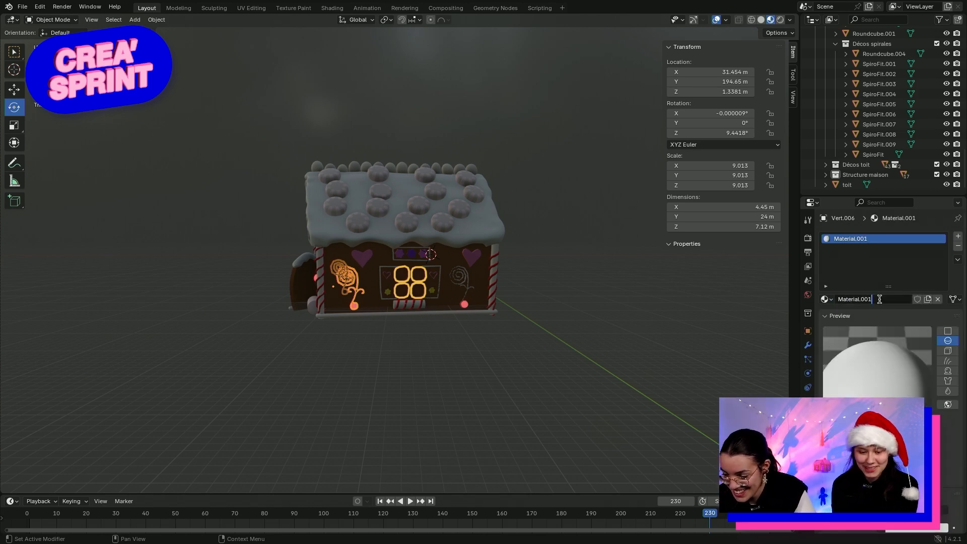
pyautogui.moveTo(878, 301); pyautogui.dragTo(839, 300)
pyautogui.write('Bigo')
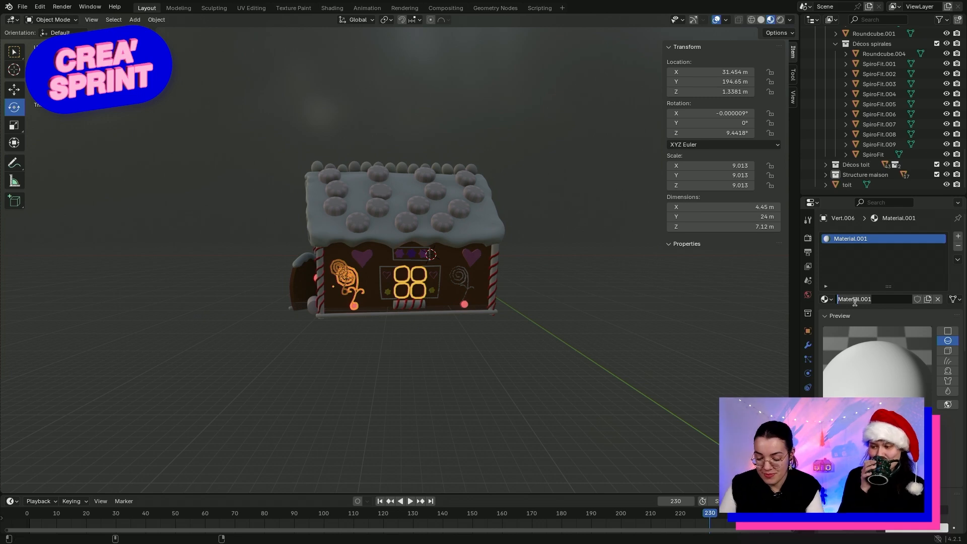
pyautogui.write('udis')
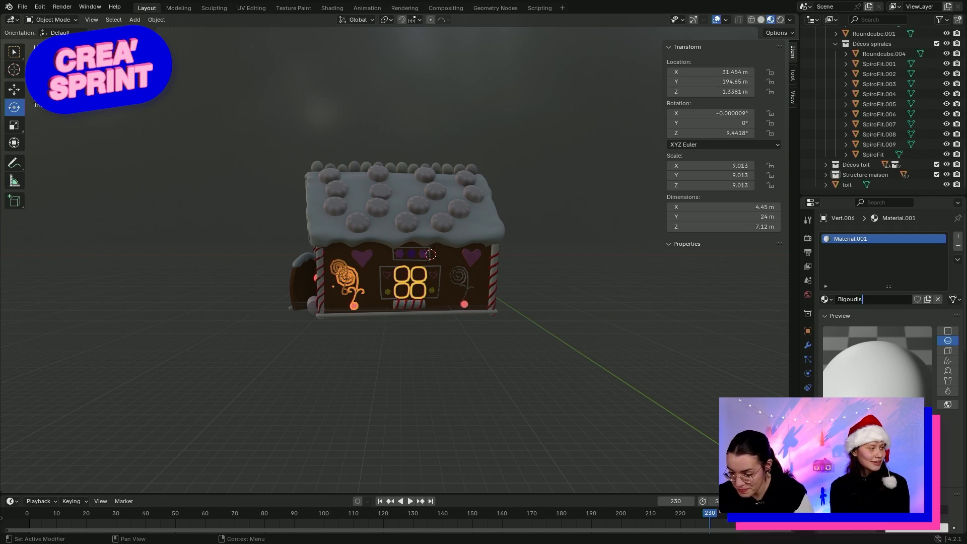
pyautogui.press('Return')
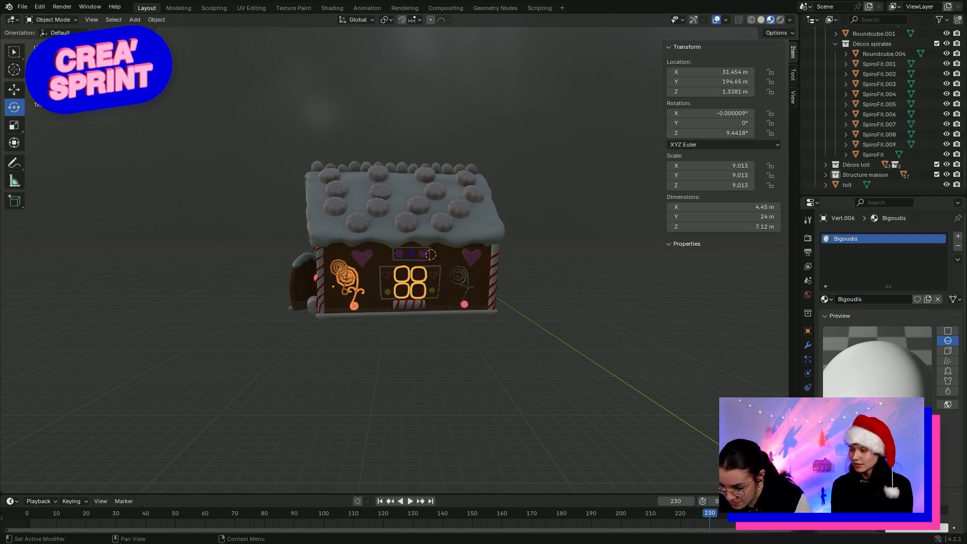
# Try an orange base color on the Bigoudis material, with hue 0.043 and saturation 0.968
pyautogui.scroll(-5, 887, 303)
pyautogui.click(907, 407)
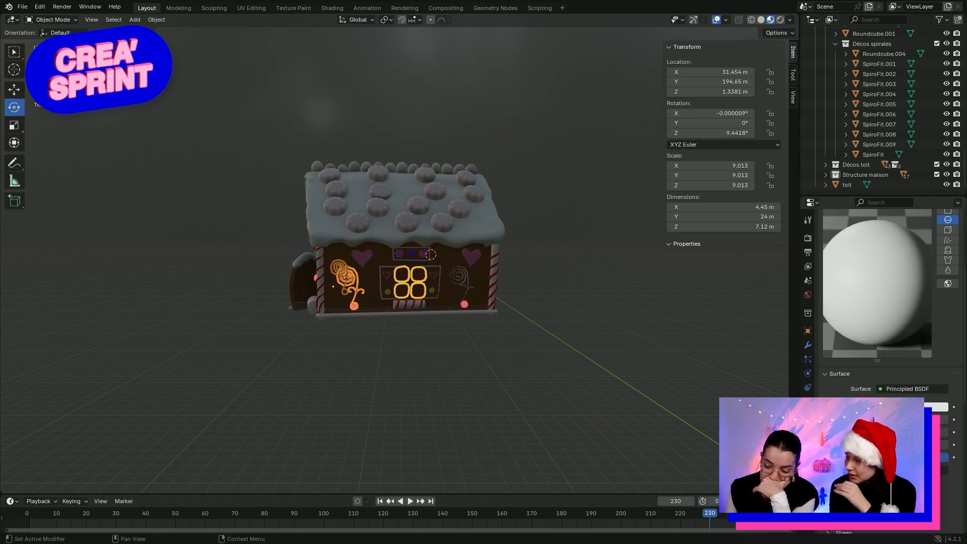
pyautogui.click(908, 407)
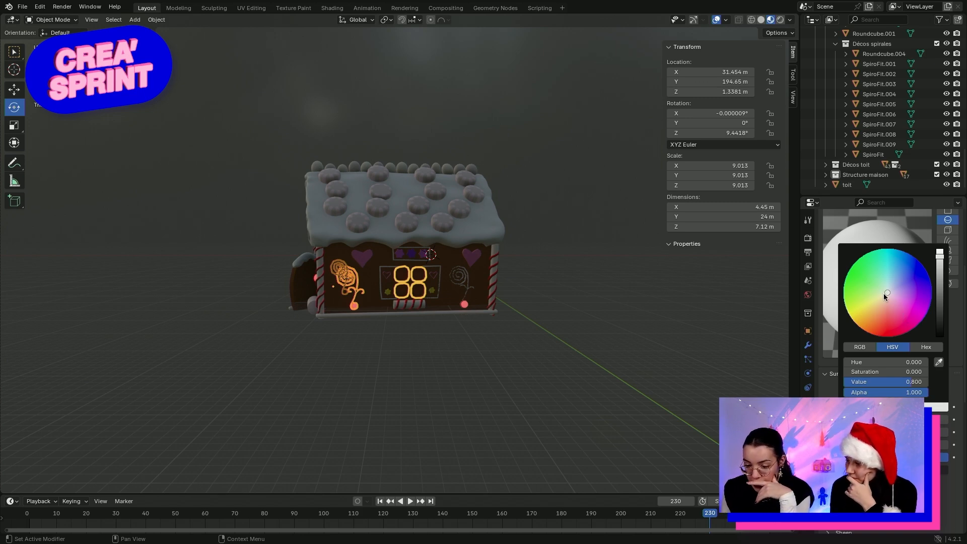
pyautogui.moveTo(885, 293); pyautogui.dragTo(871, 324)
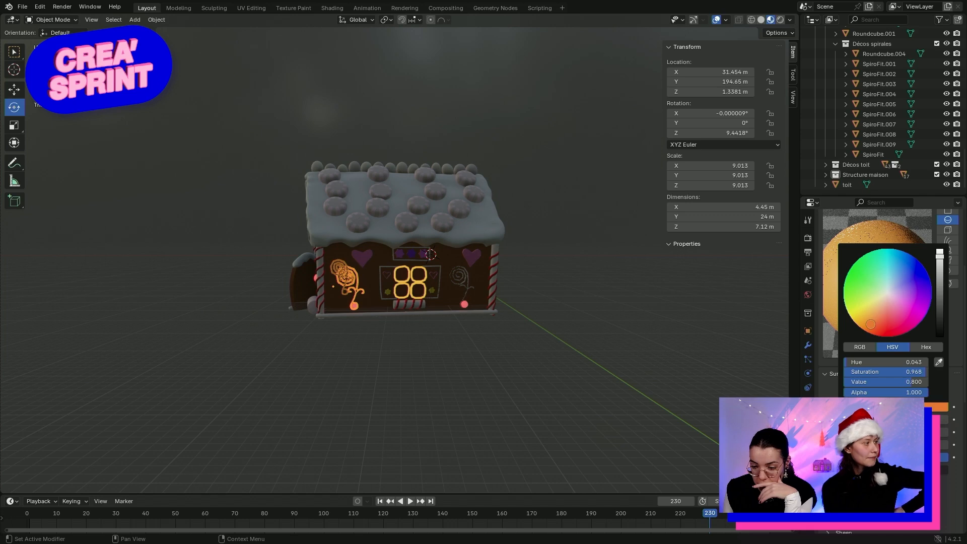
pyautogui.scroll(3, 348, 323)
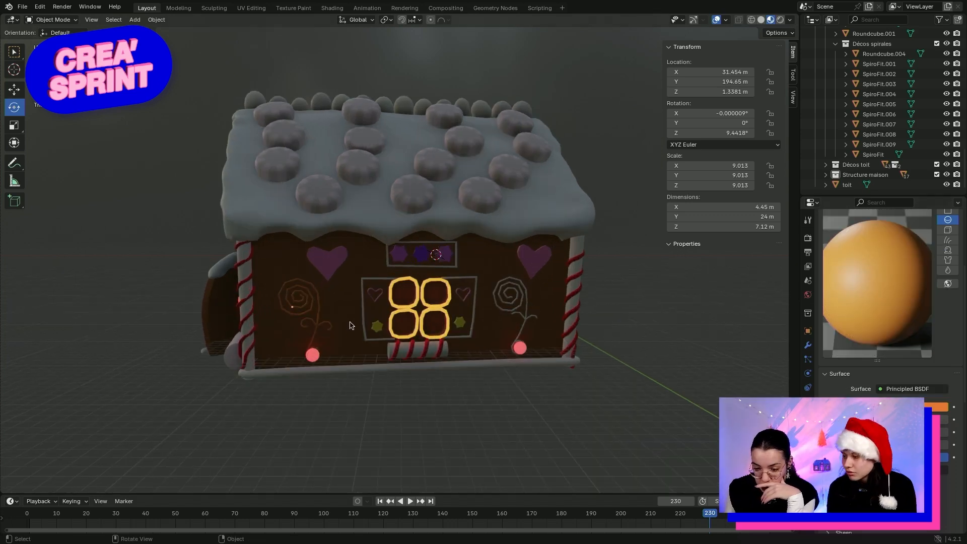
# Set the Bigoudis base color to a darker golden yellow with hue 0.110 and saturation 1.000
pyautogui.click(939, 407)
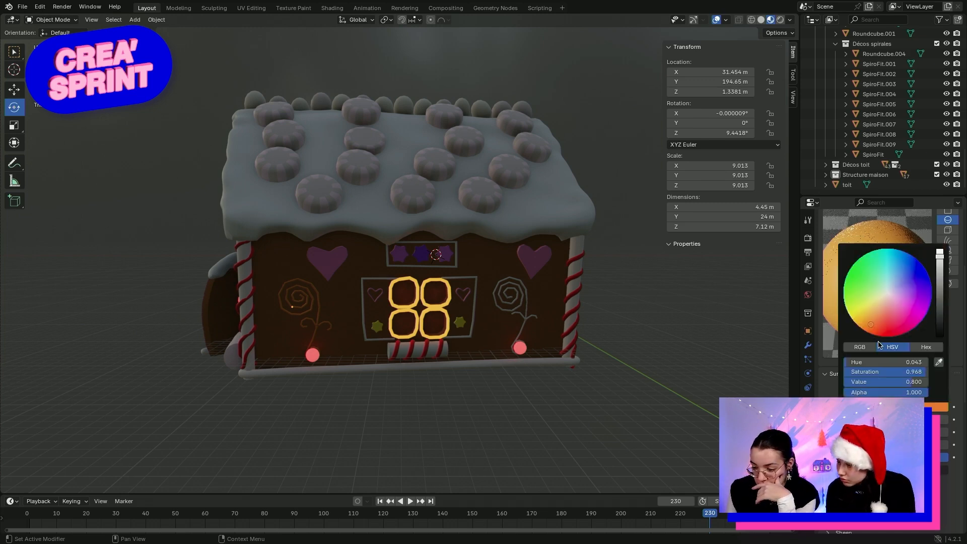
pyautogui.moveTo(871, 325); pyautogui.dragTo(854, 321)
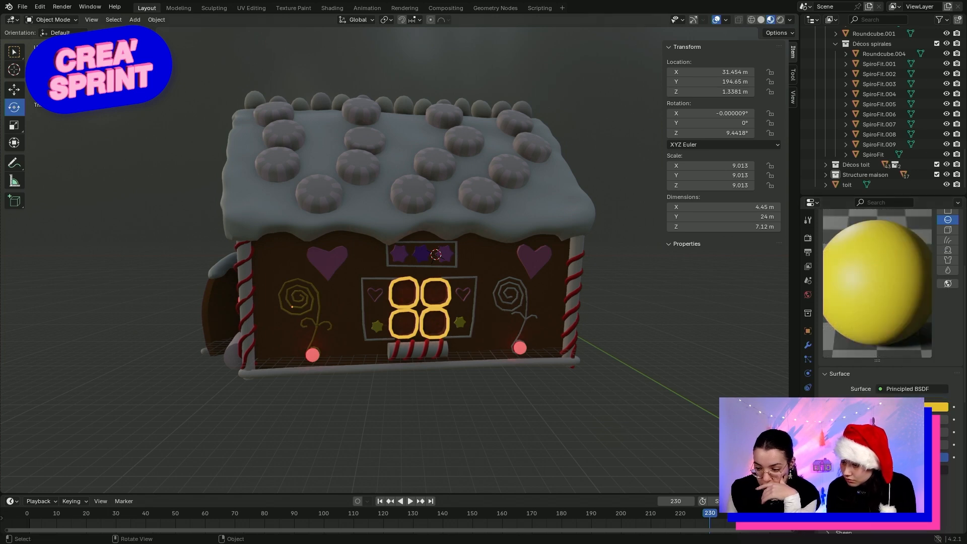
pyautogui.click(942, 407)
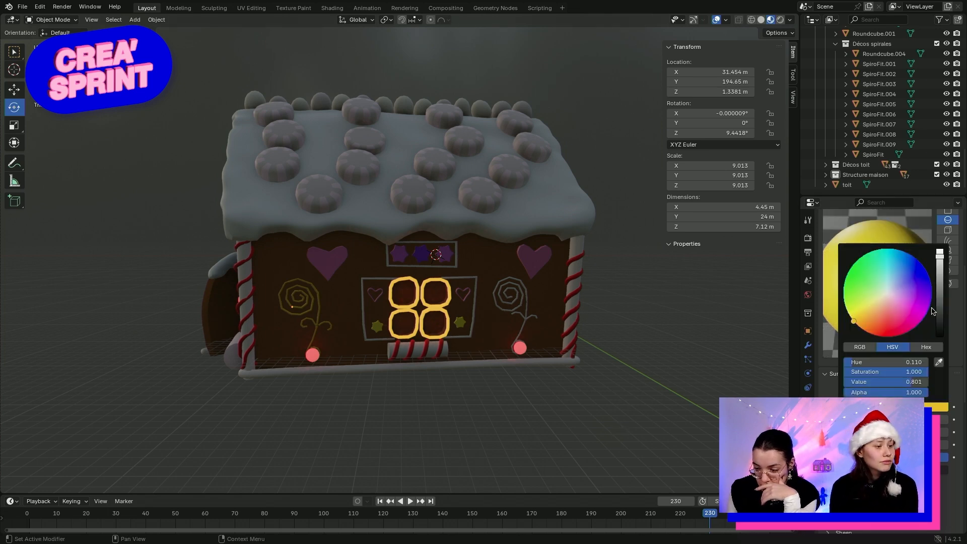
pyautogui.moveTo(938, 311); pyautogui.dragTo(940, 280)
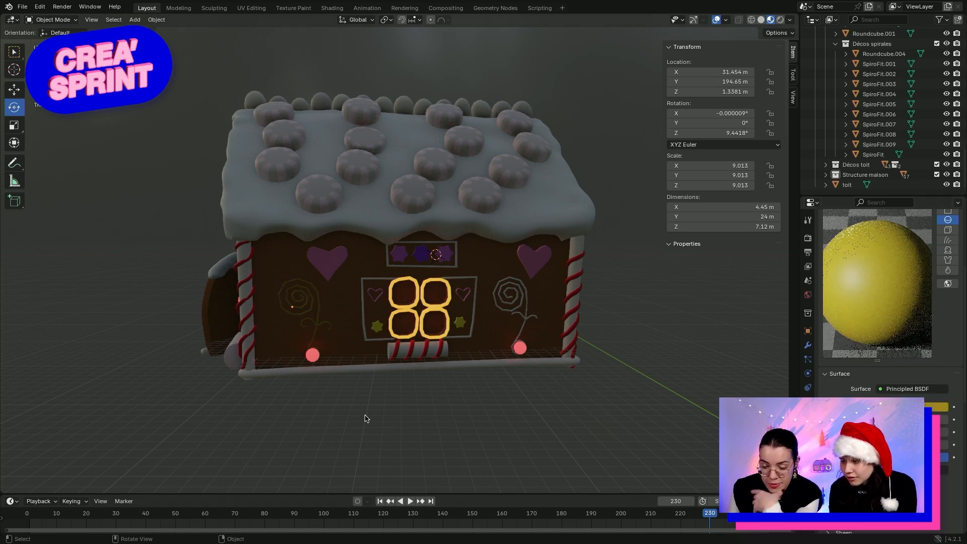
# Try a pale cream base color on the Bigoudis material, with hue 0.075, saturation 0.731 and full brightness
pyautogui.click(309, 315)
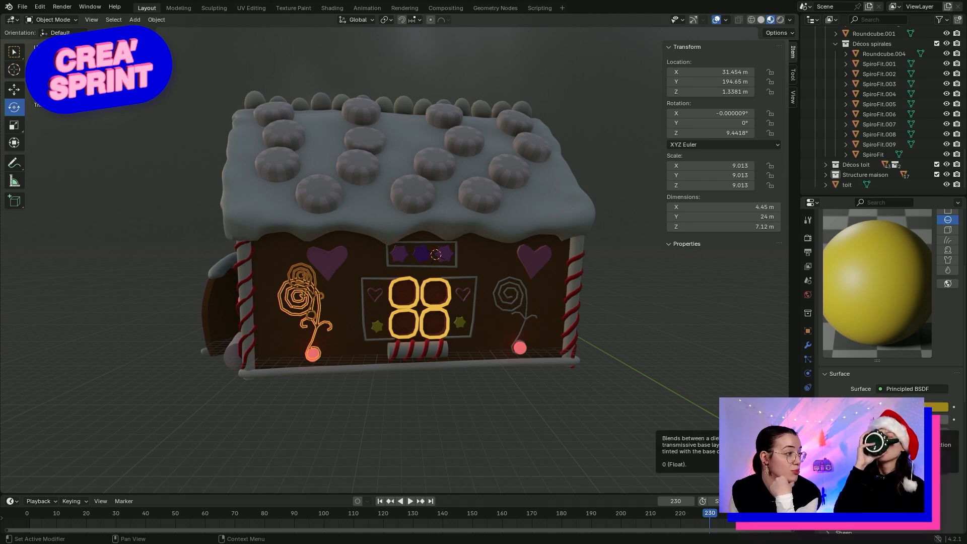
pyautogui.scroll(5, 919, 347)
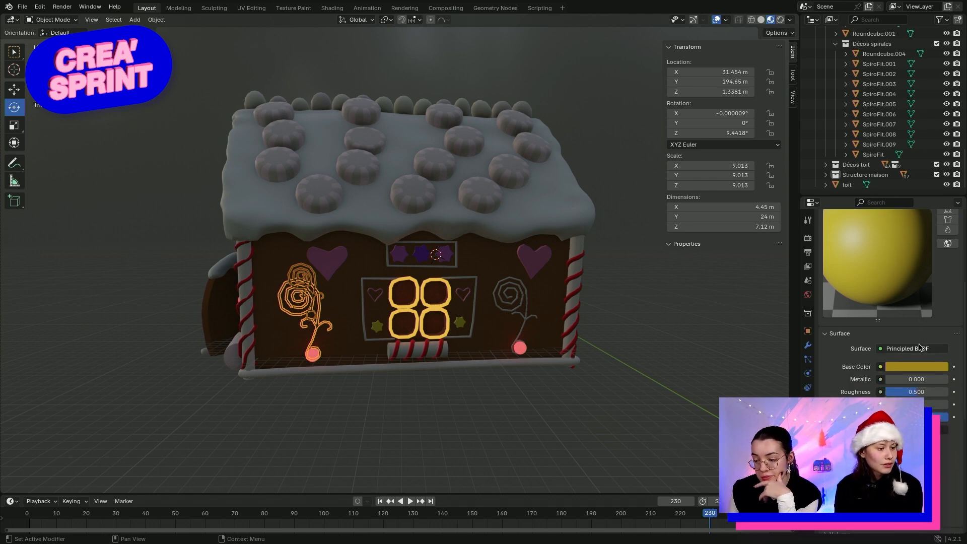
pyautogui.scroll(-4, 919, 346)
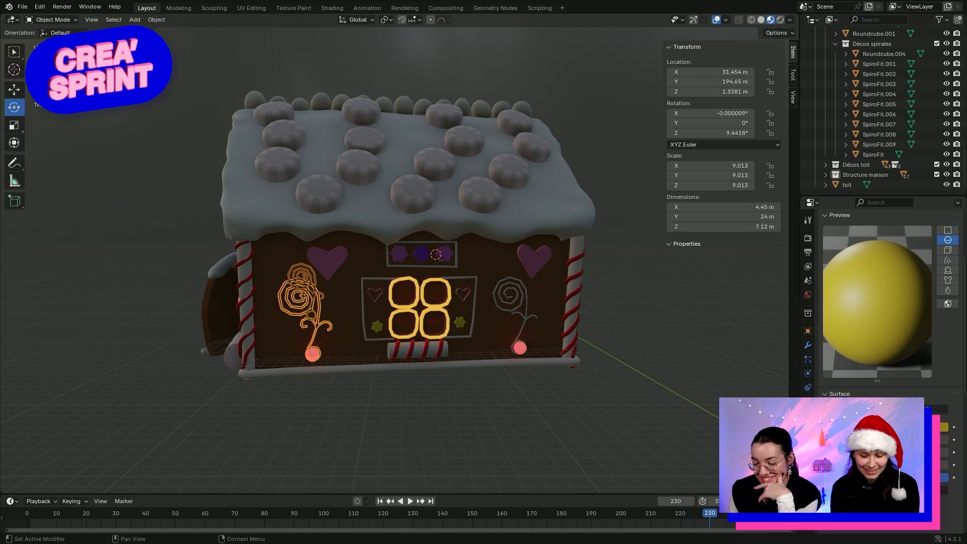
pyautogui.click(944, 427)
pyautogui.moveTo(939, 288); pyautogui.dragTo(940, 270)
pyautogui.moveTo(864, 333)
pyautogui.mouseDown()
pyautogui.moveTo(860, 347)
pyautogui.moveTo(875, 329)
pyautogui.mouseUp()
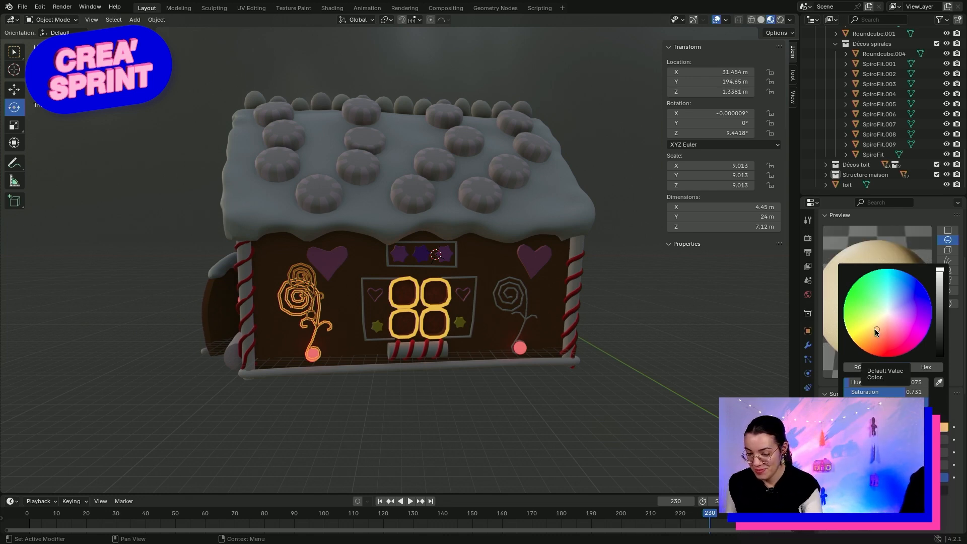
pyautogui.click(630, 390)
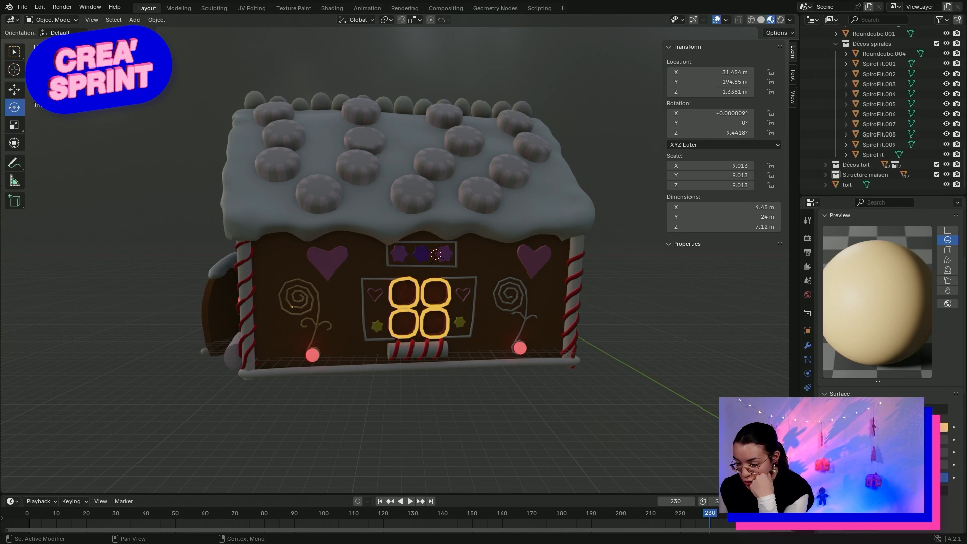
# Set the Bigoudis base color to a bright, saturated orange
pyautogui.click(902, 427)
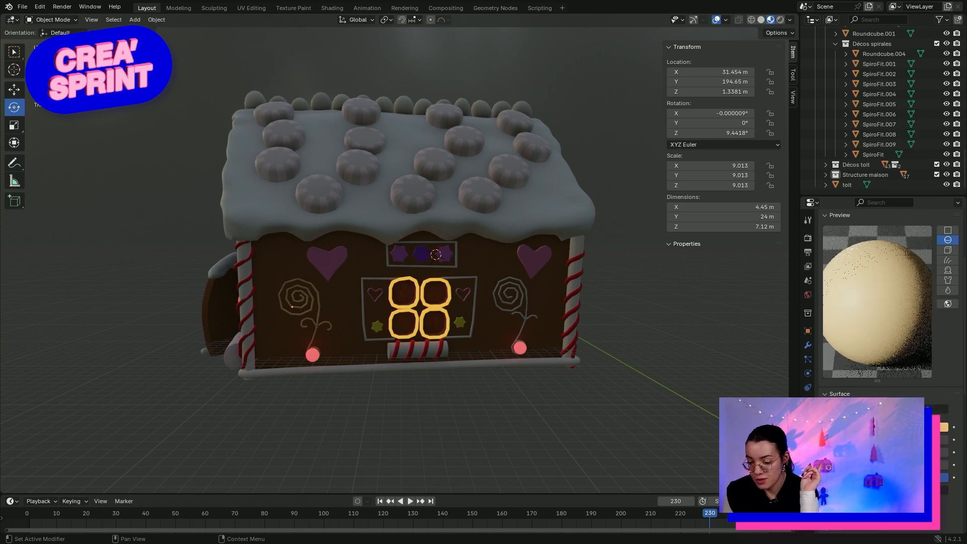
pyautogui.click(902, 427)
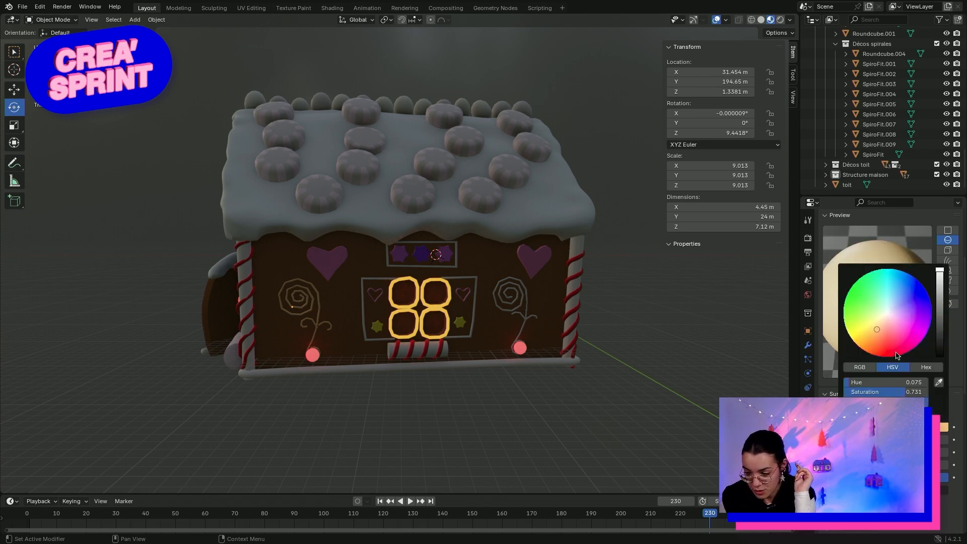
pyautogui.moveTo(880, 329); pyautogui.dragTo(867, 351)
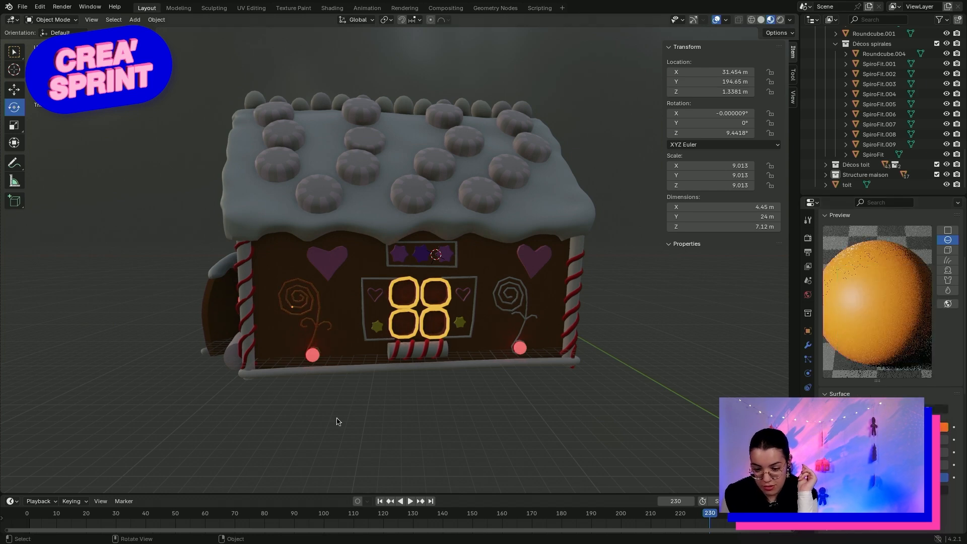
# Replace the WH material on the remaining white swirl lollipop of the side wall with the existing Bigoudis material
pyautogui.moveTo(367, 406); pyautogui.dragTo(592, 396, button='middle')
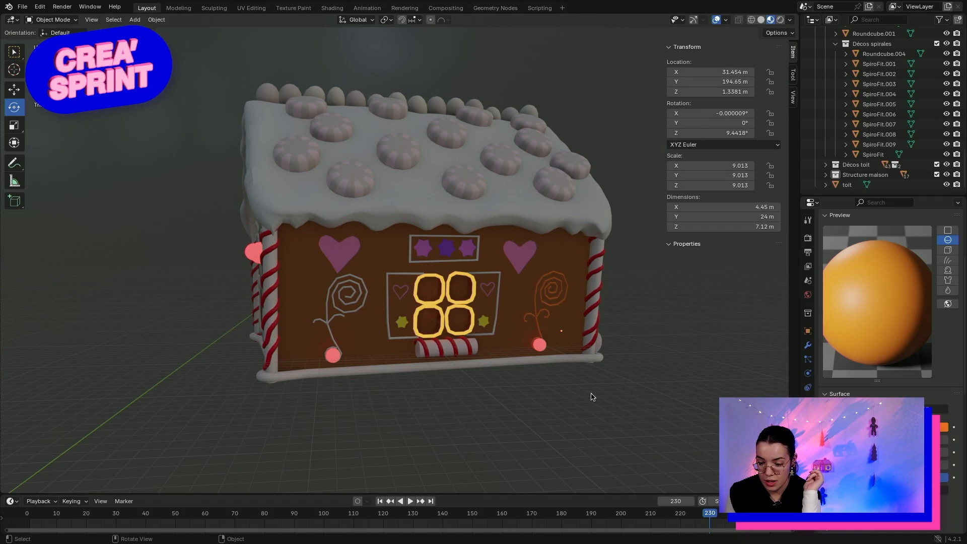
pyautogui.click(356, 316)
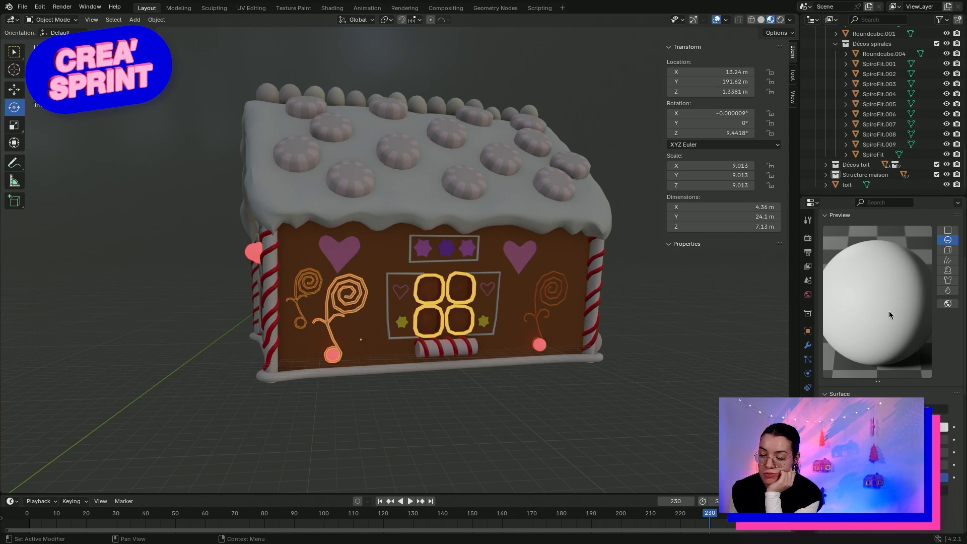
pyautogui.scroll(2, 890, 310)
pyautogui.scroll(3, 883, 323)
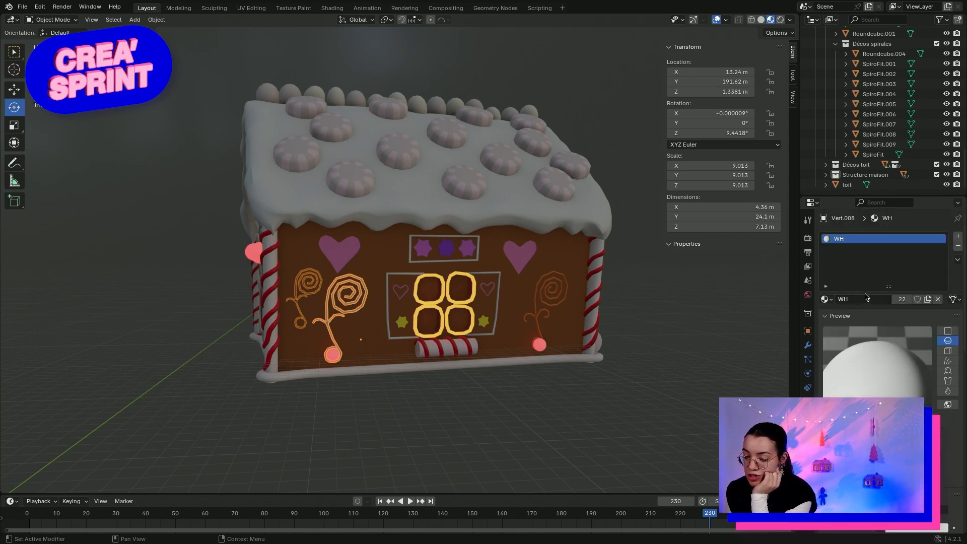
pyautogui.click(826, 299)
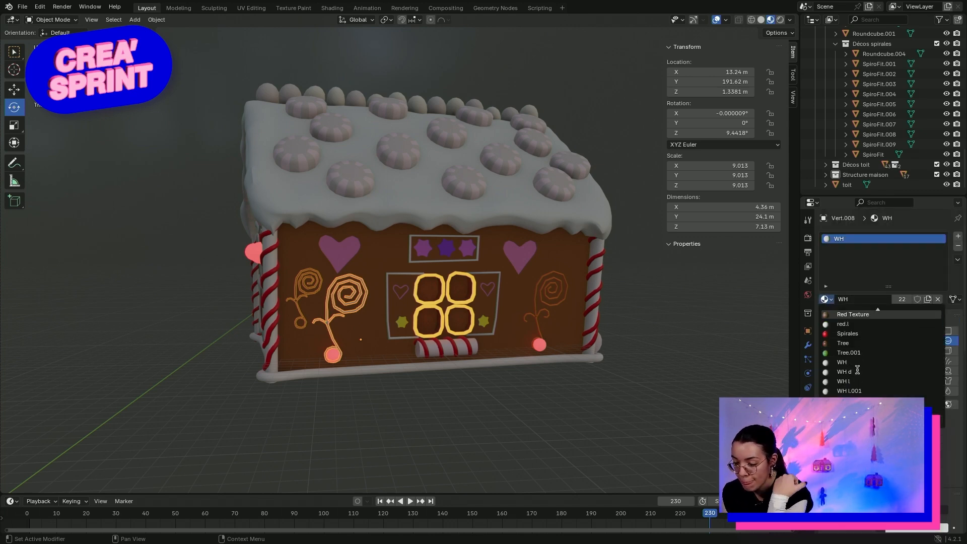
pyautogui.scroll(5, 857, 370)
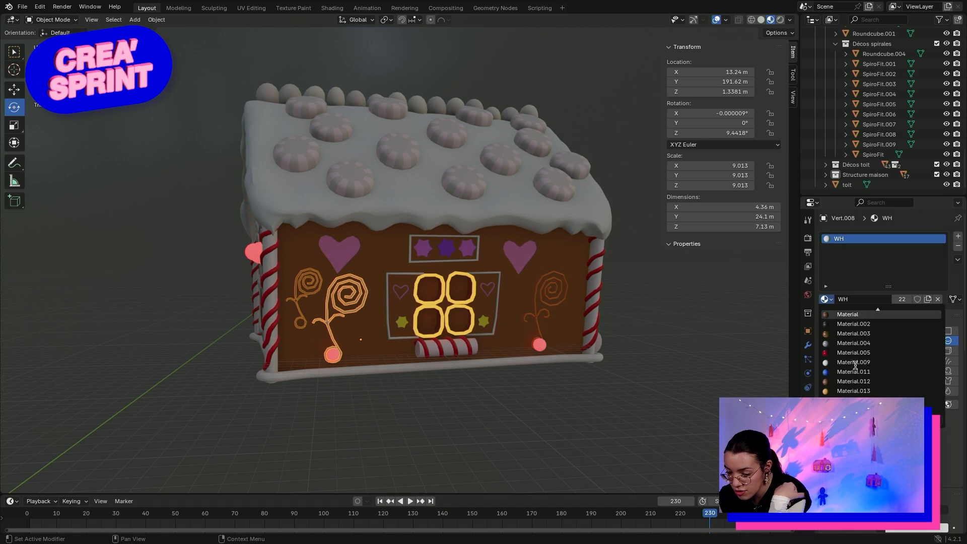
pyautogui.scroll(9, 855, 366)
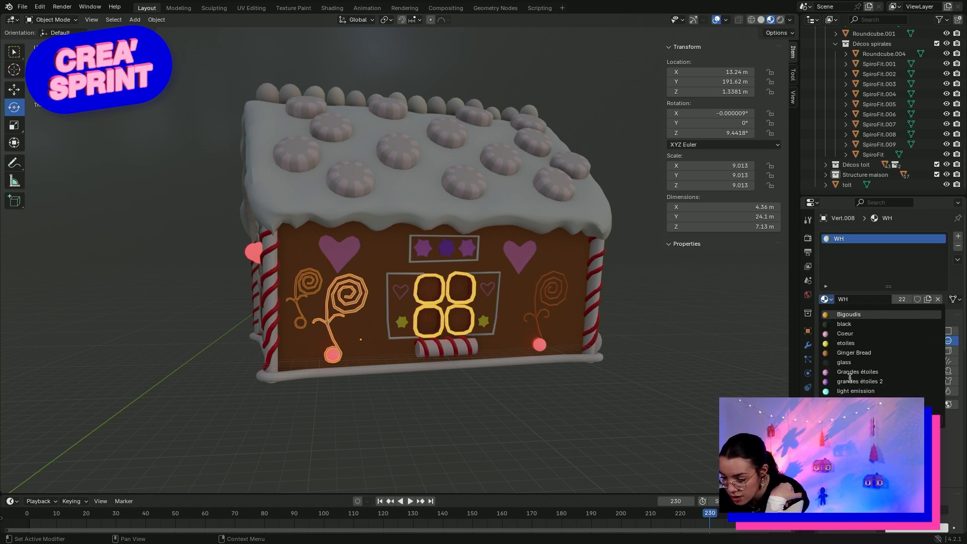
pyautogui.click(860, 316)
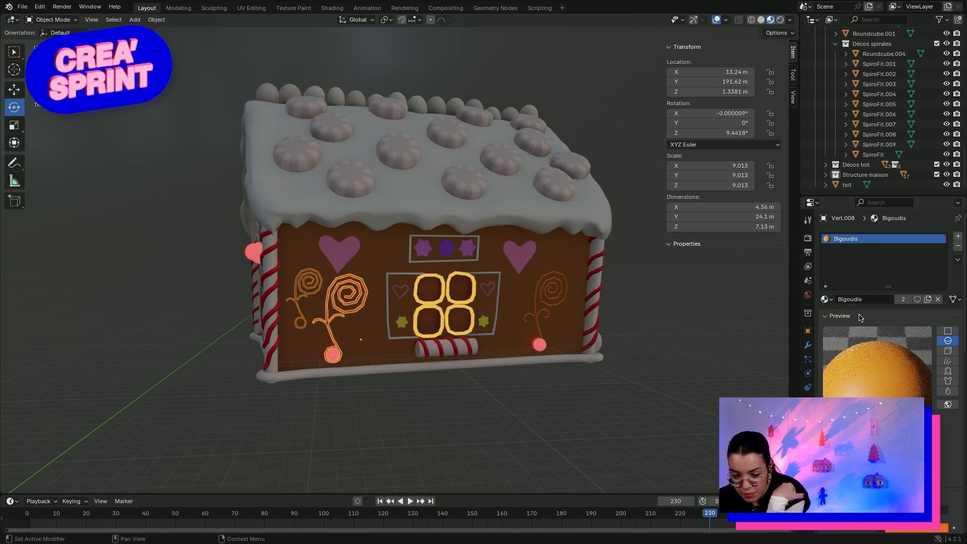
# Examine the scroll branches around the heart window and the leaf ornaments above it by selecting them one after another
pyautogui.moveTo(585, 421); pyautogui.dragTo(510, 419, button='middle')
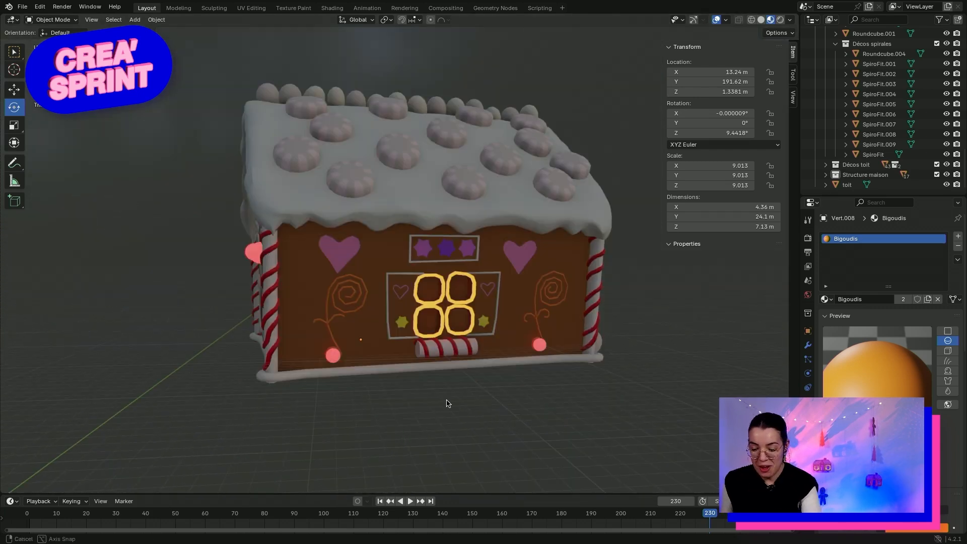
pyautogui.moveTo(448, 404); pyautogui.dragTo(480, 296, button='middle')
pyautogui.click(461, 265)
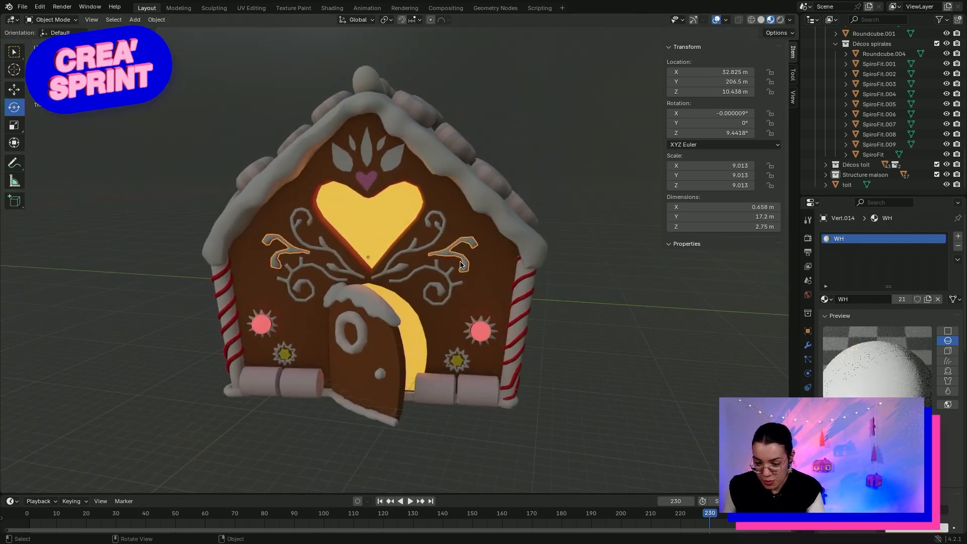
pyautogui.click(332, 255)
pyautogui.click(332, 281)
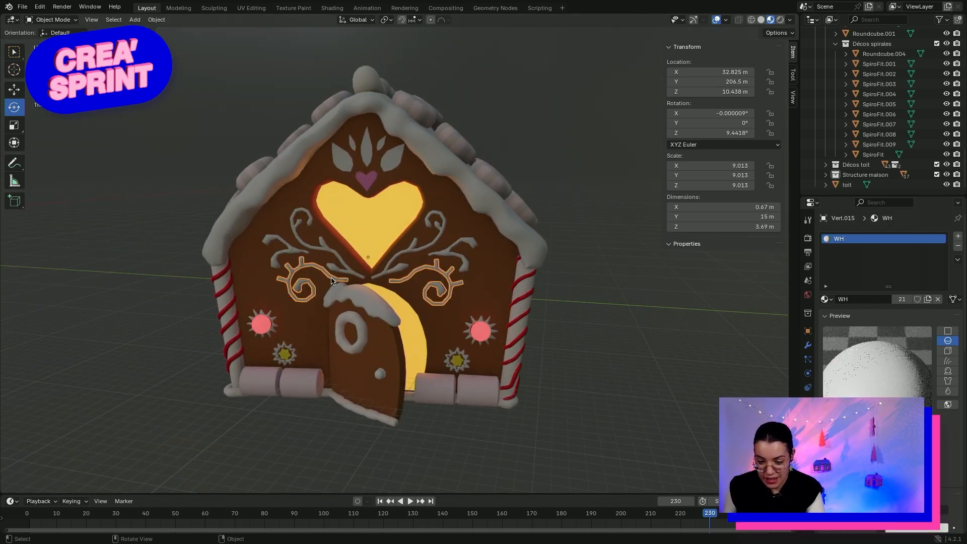
pyautogui.click(396, 272)
pyautogui.click(439, 272)
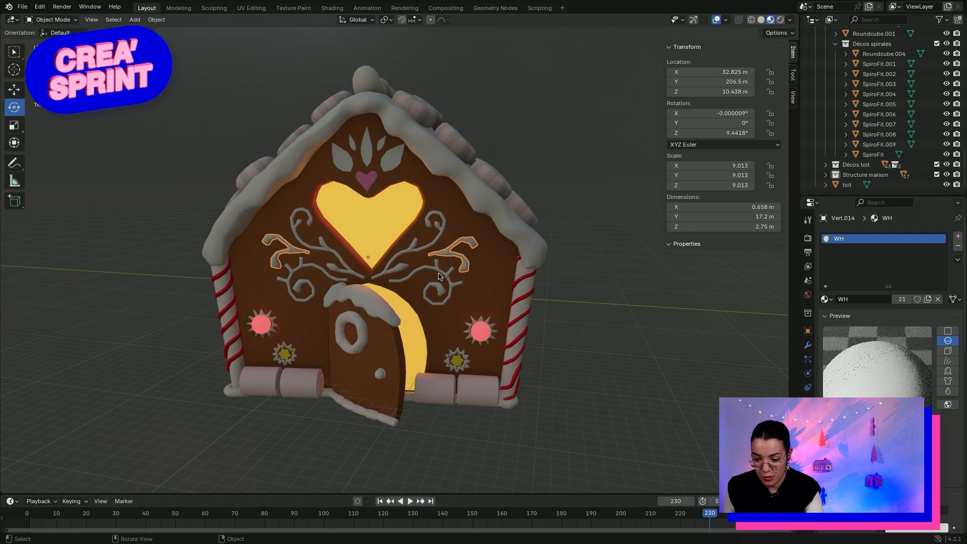
pyautogui.click(402, 266)
pyautogui.click(418, 274)
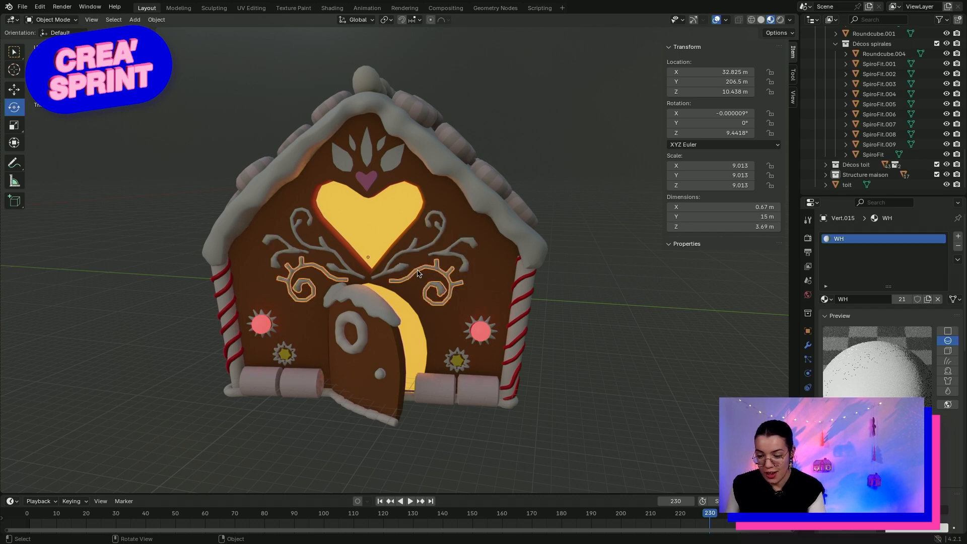
pyautogui.click(458, 245)
pyautogui.click(393, 157)
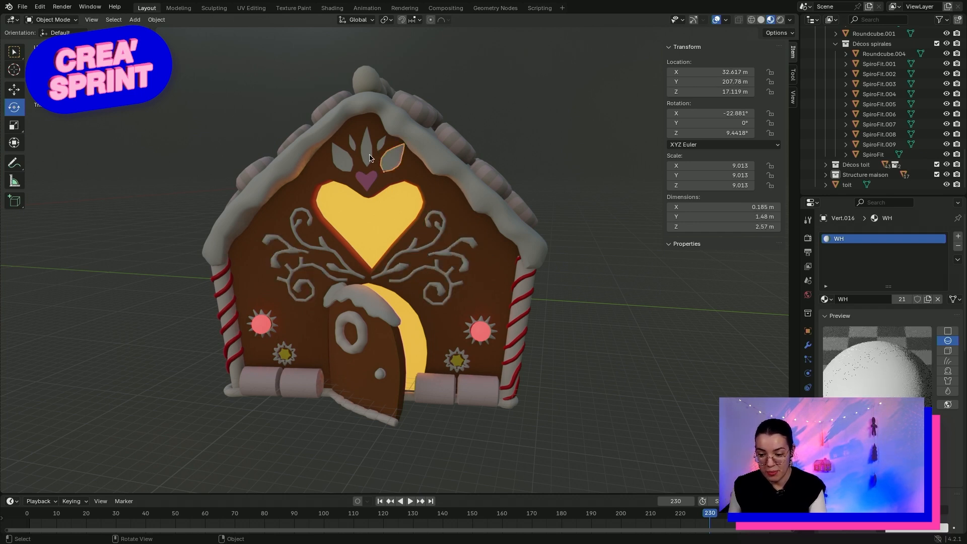
pyautogui.click(367, 145)
pyautogui.click(343, 161)
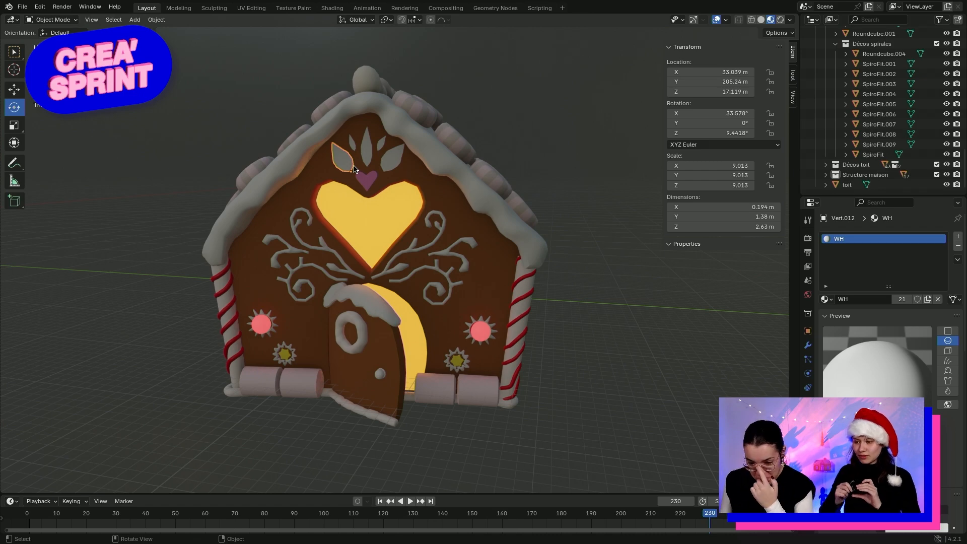
# Check the material on the swirl lollipop of the side wall, then clear the selection
pyautogui.click(657, 334)
pyautogui.moveTo(655, 331); pyautogui.dragTo(261, 297, button='middle')
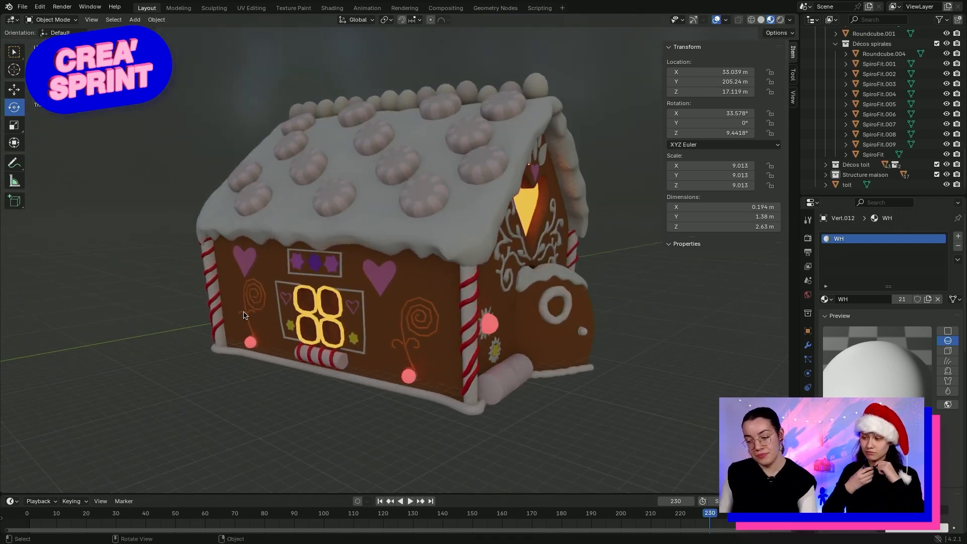
pyautogui.click(258, 302)
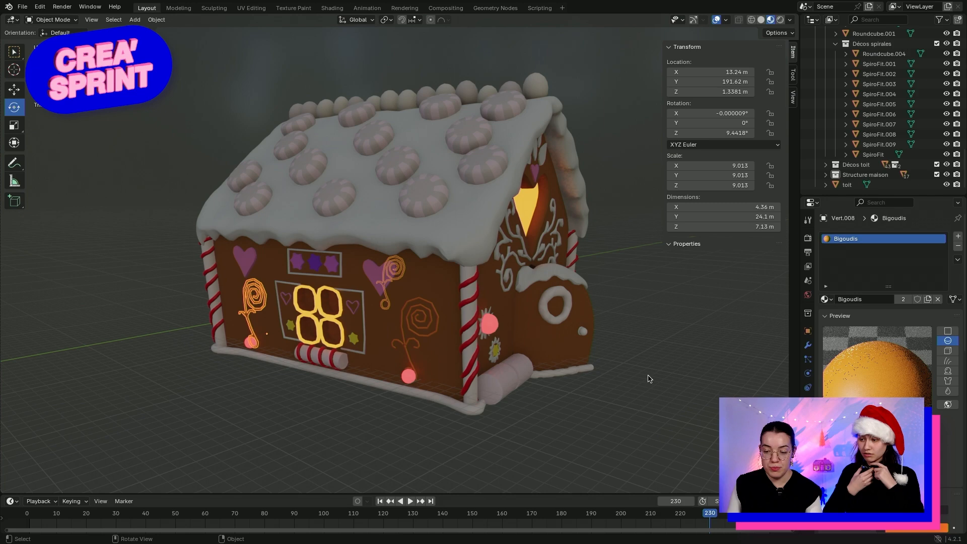
pyautogui.click(649, 379)
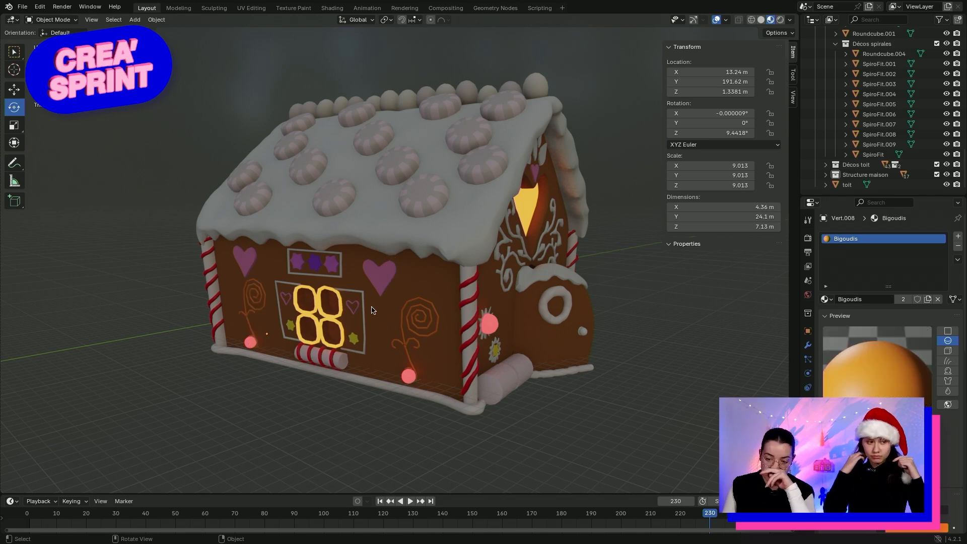
# Examine the front wall's sunburst rosettes, star surrounds and scroll branches by selecting them in turn to check their materials
pyautogui.moveTo(624, 392); pyautogui.dragTo(542, 396, button='middle')
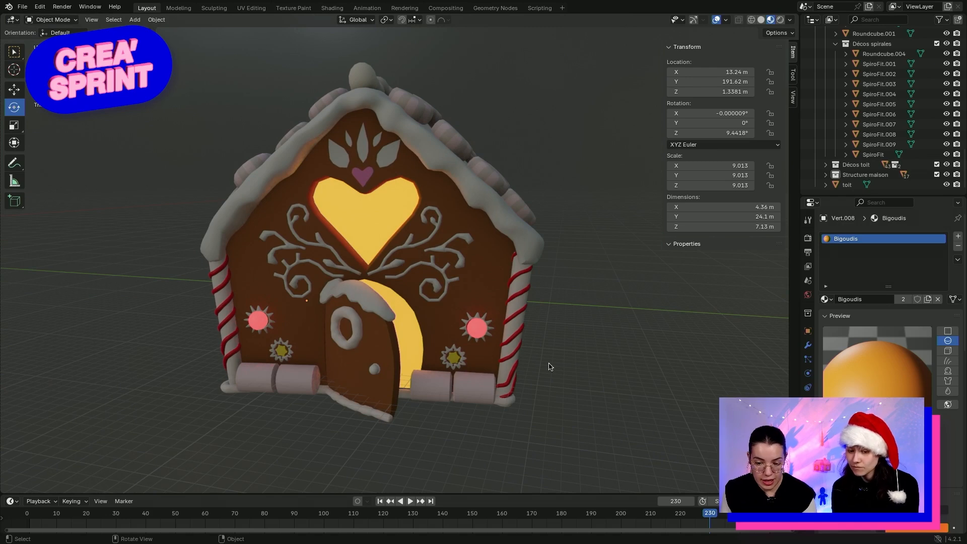
pyautogui.moveTo(618, 285); pyautogui.dragTo(539, 294, button='middle')
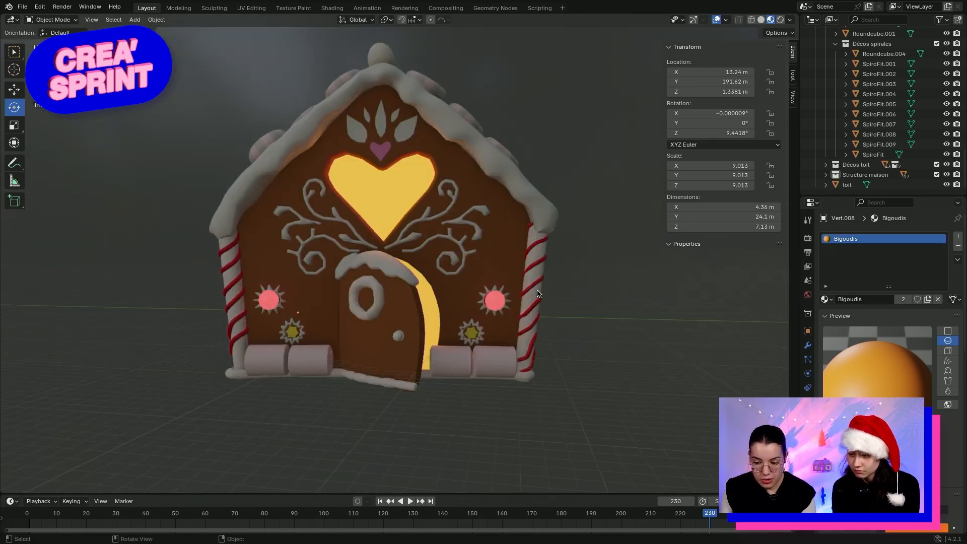
pyautogui.click(484, 299)
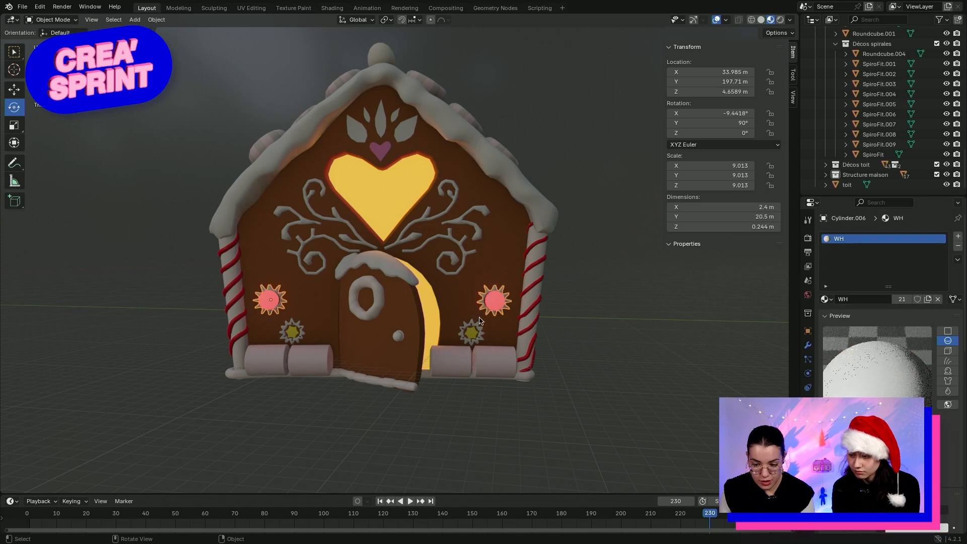
pyautogui.click(480, 334)
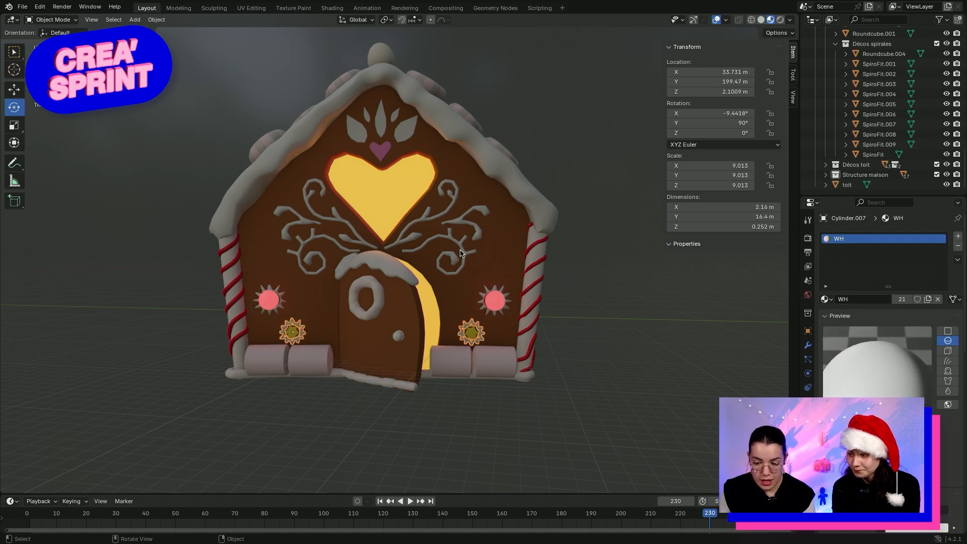
pyautogui.click(464, 244)
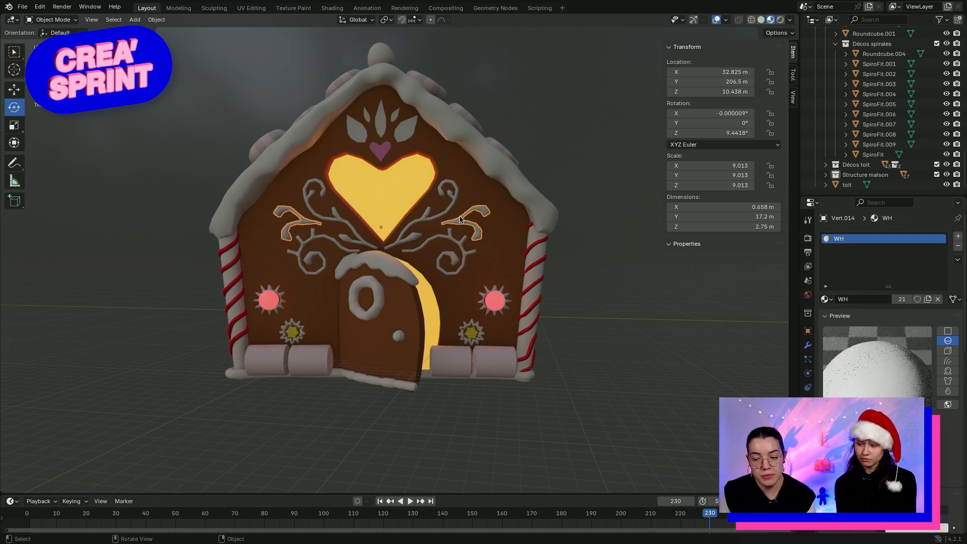
pyautogui.click(410, 238)
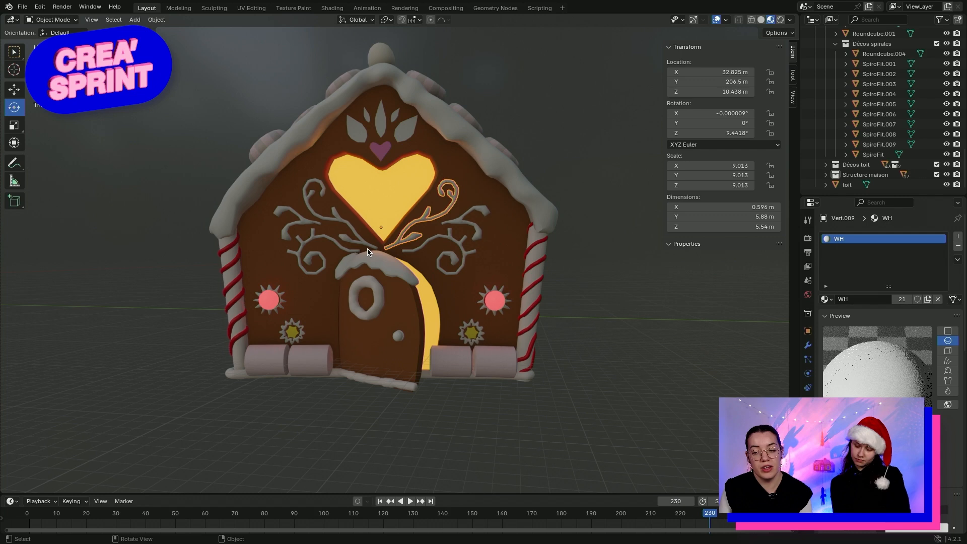
pyautogui.click(450, 236)
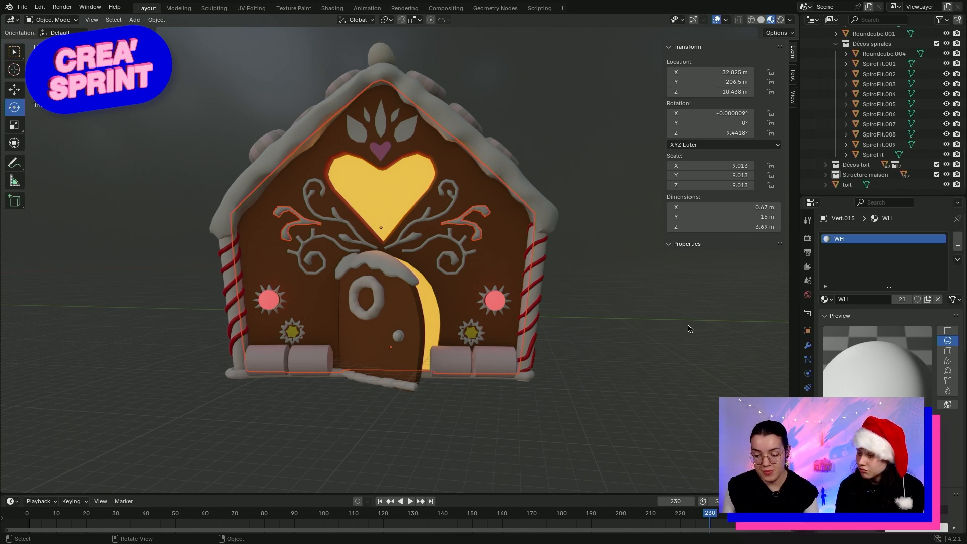
pyautogui.click(621, 330)
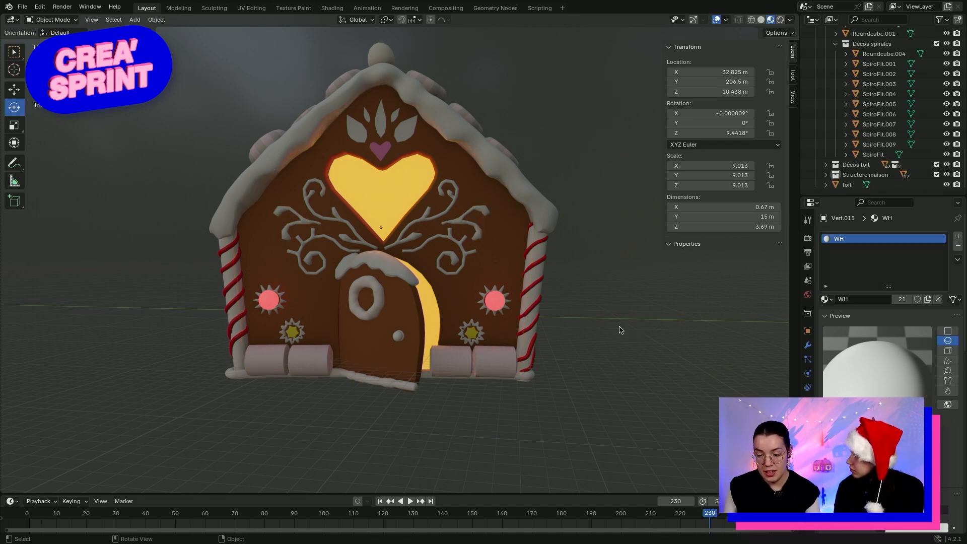
pyautogui.click(479, 341)
pyautogui.click(497, 314)
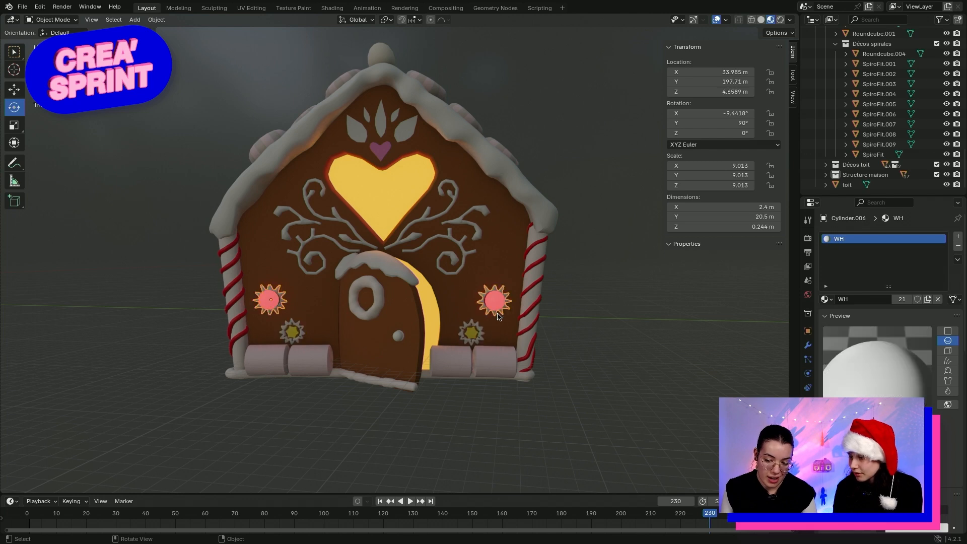
pyautogui.click(481, 337)
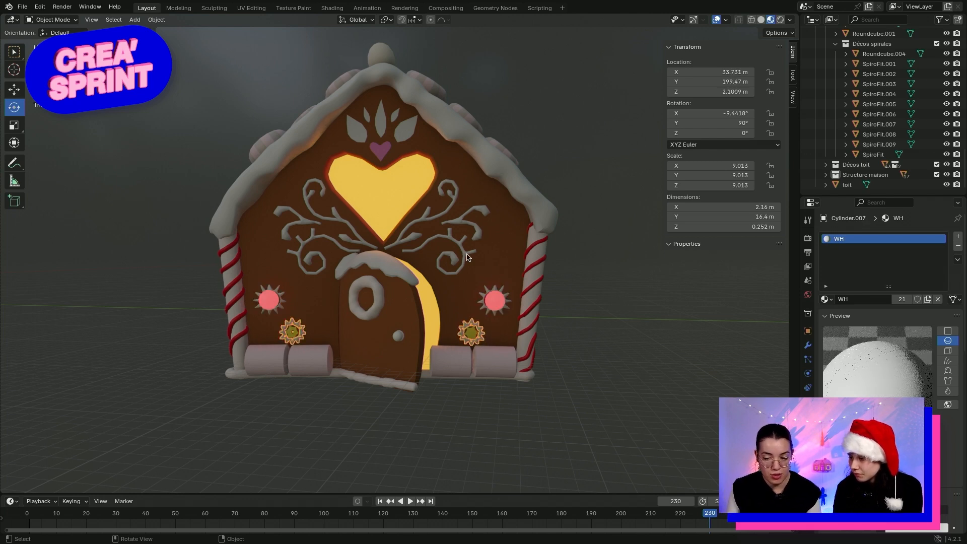
# Replace the WH material slot of the inner scroll branch just right of the heart window with an empty slot
pyautogui.click(479, 230)
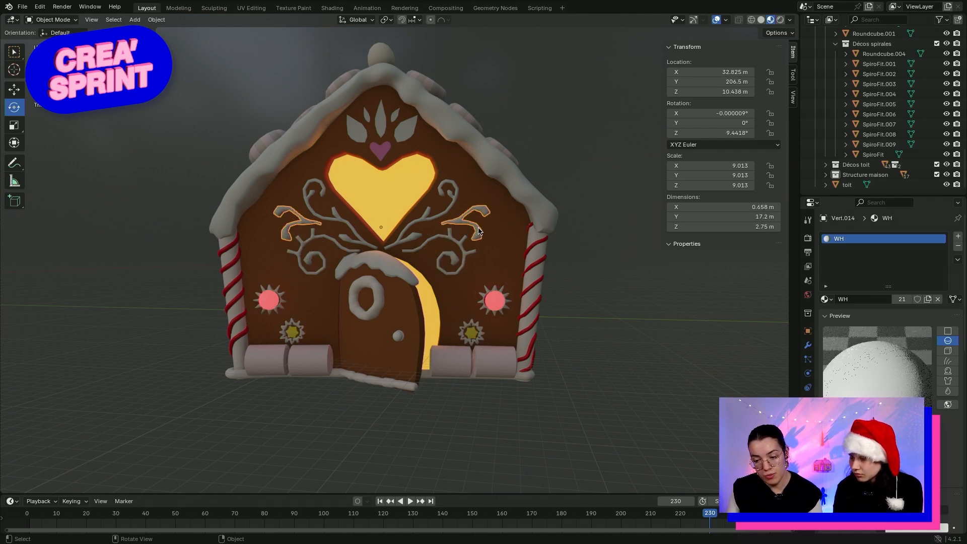
pyautogui.click(467, 258)
pyautogui.click(413, 240)
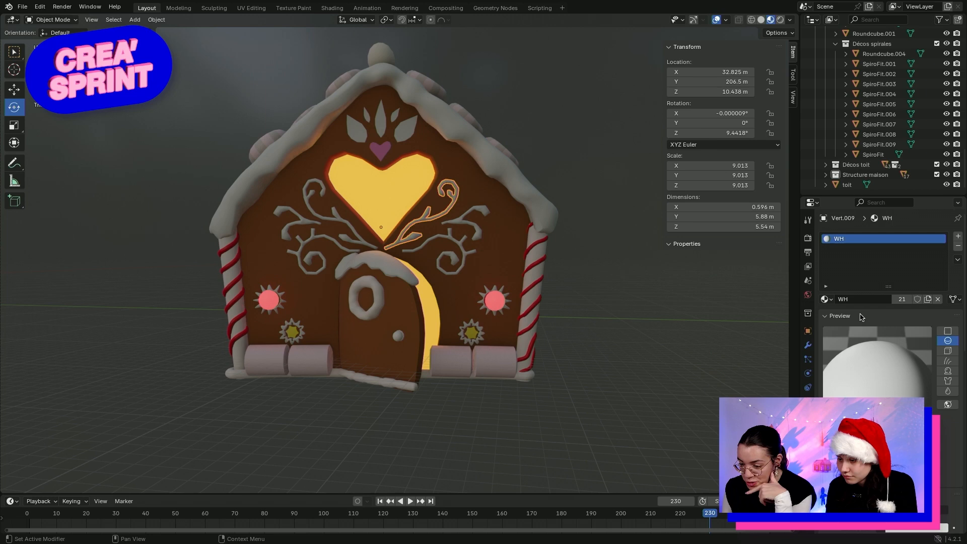
pyautogui.click(958, 236)
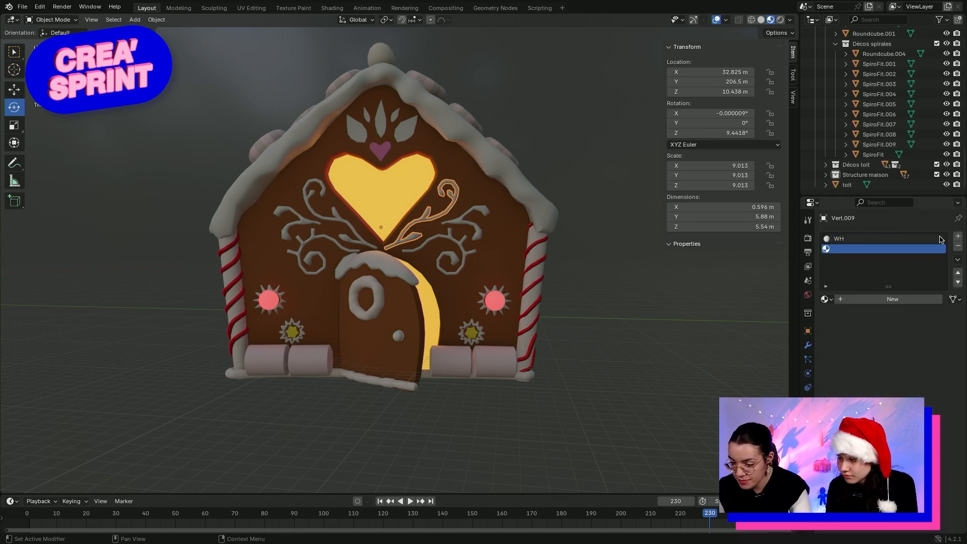
pyautogui.click(922, 238)
pyautogui.click(959, 246)
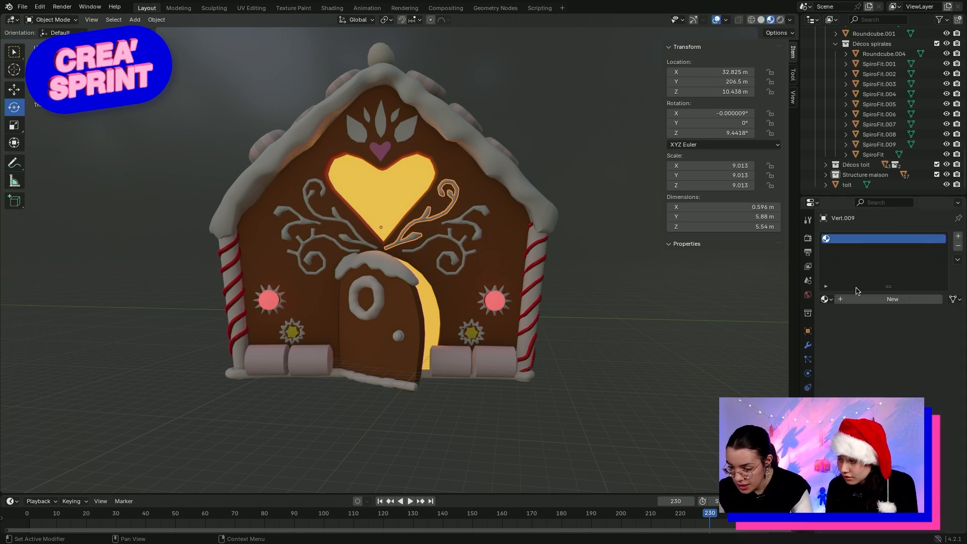
# Create a new material named "bois de renne 1" on the selected branch and set its base color to bright blue
pyautogui.doubleClick(882, 299)
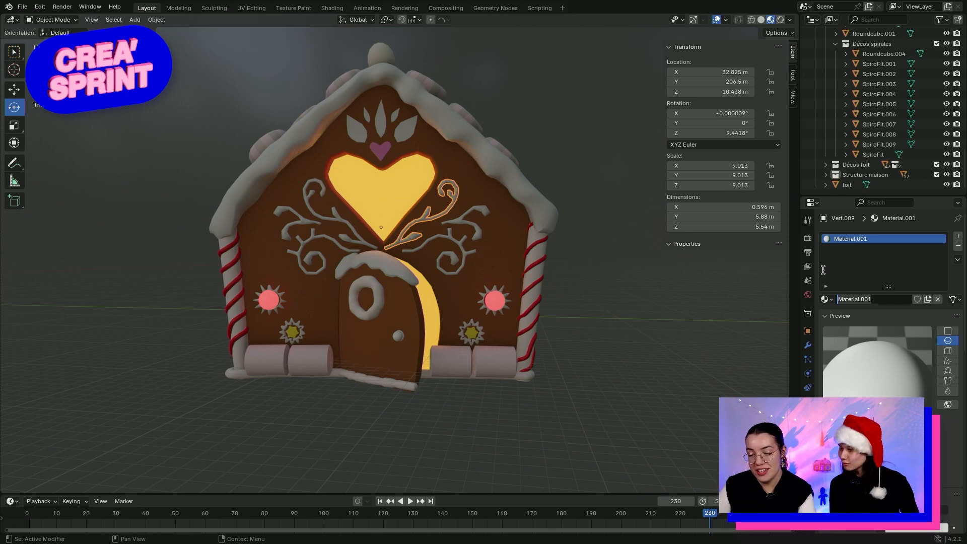
pyautogui.write('b')
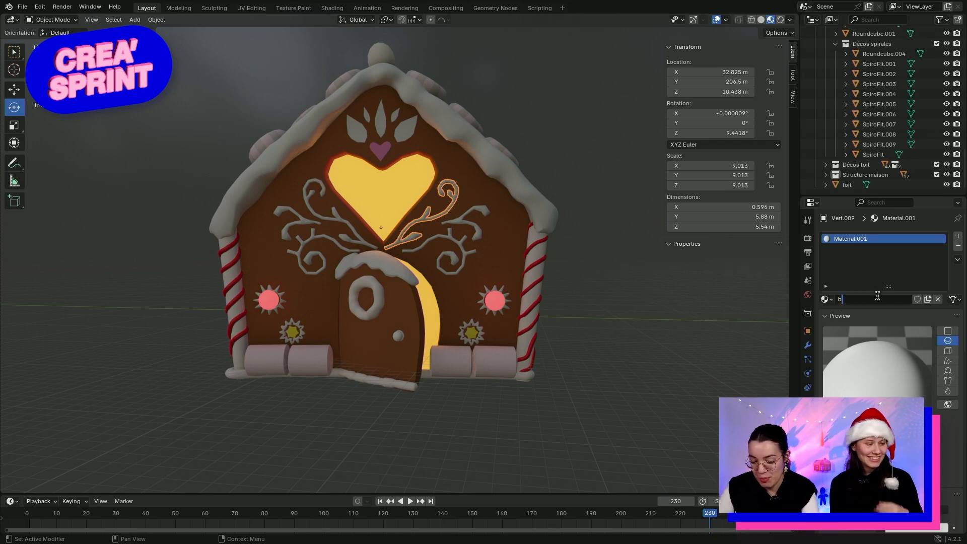
pyautogui.write('ois d')
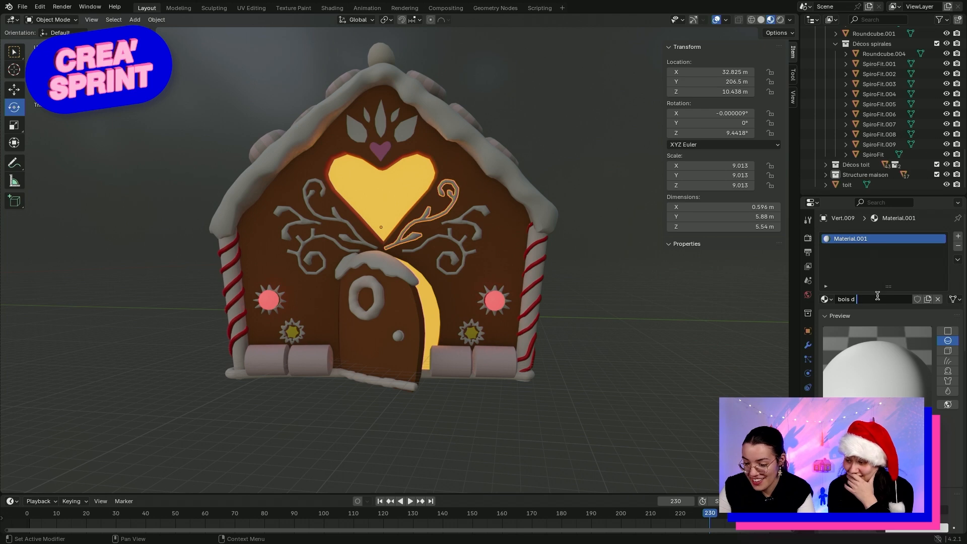
pyautogui.write('e renne')
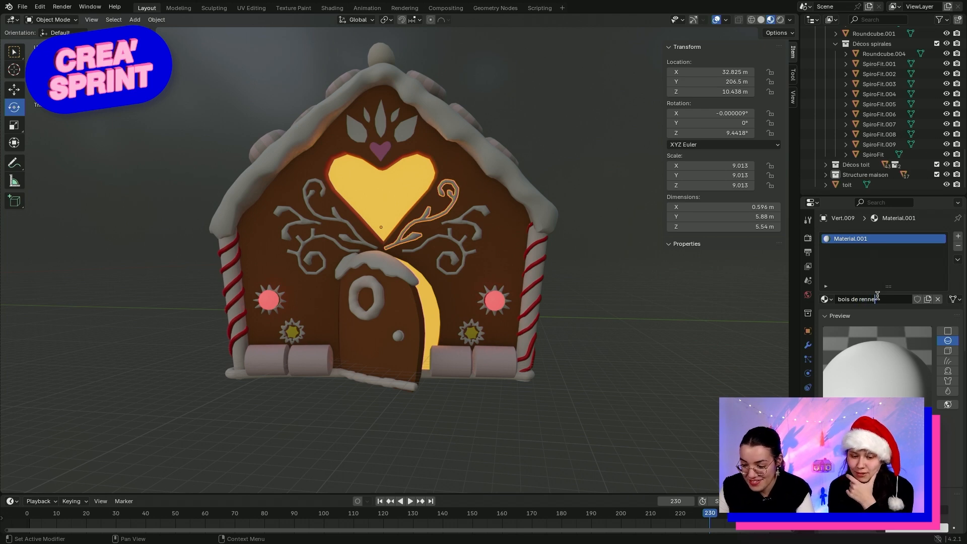
pyautogui.write(' 1')
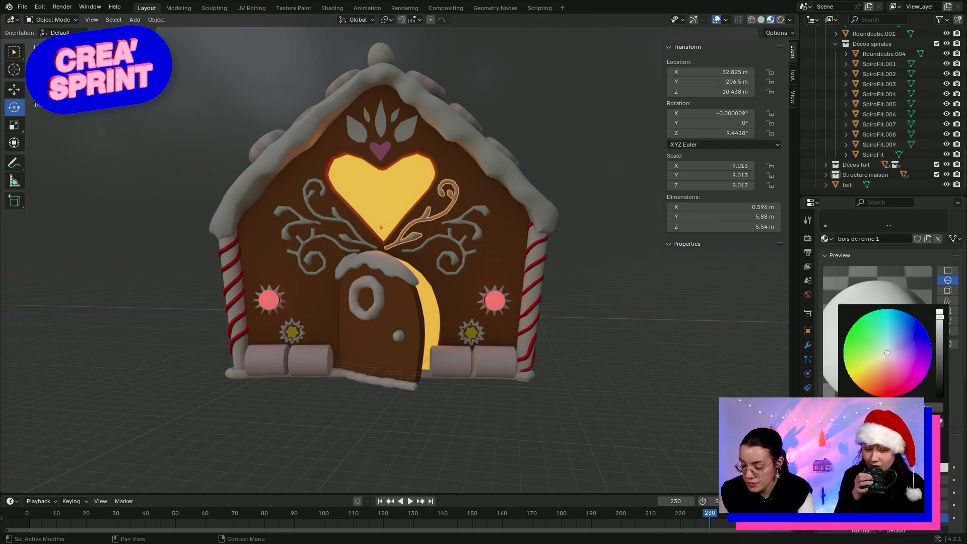
pyautogui.moveTo(888, 353)
pyautogui.mouseDown()
pyautogui.moveTo(900, 338)
pyautogui.moveTo(895, 347)
pyautogui.mouseUp()
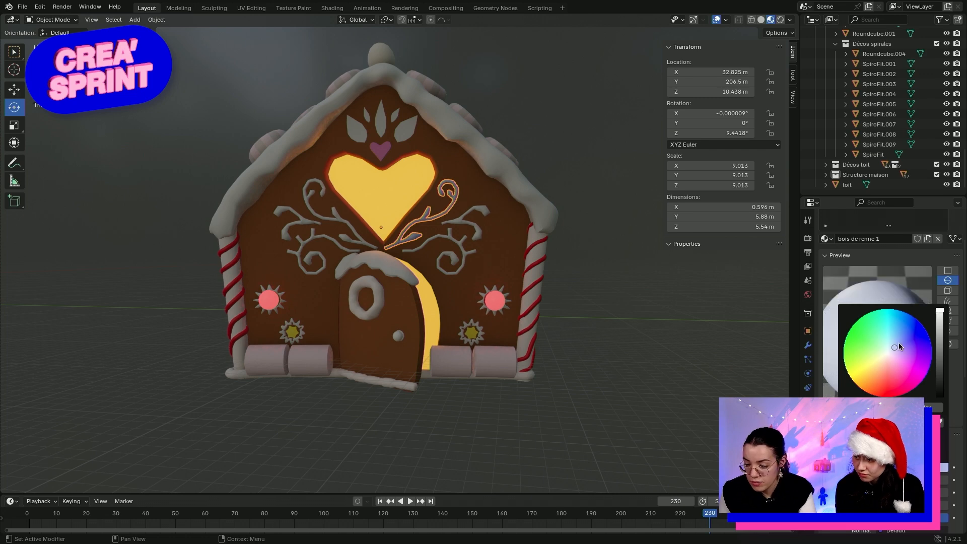
pyautogui.moveTo(899, 344); pyautogui.dragTo(903, 312)
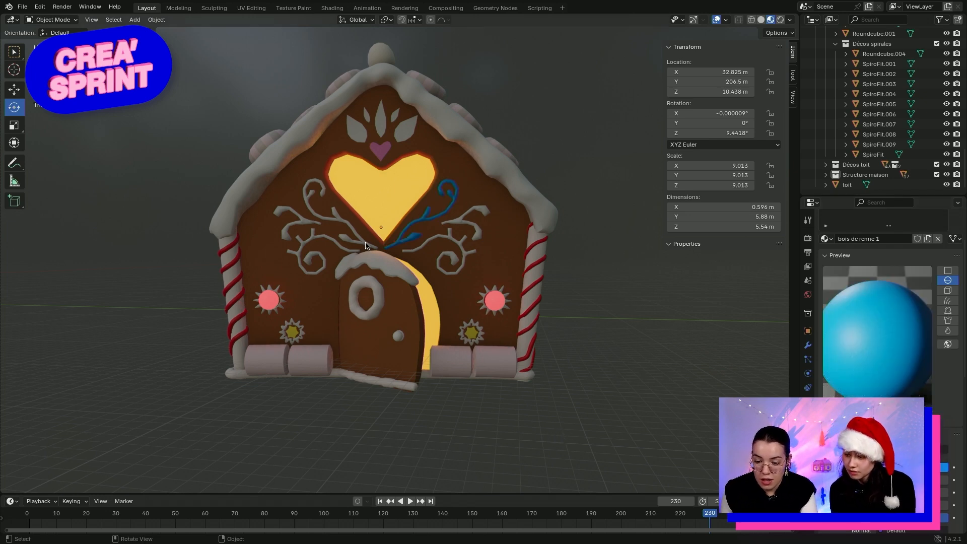
# Replace the WH material on the matching inner scroll branch left of the heart window with the existing bois de renne 1 material
pyautogui.click(360, 246)
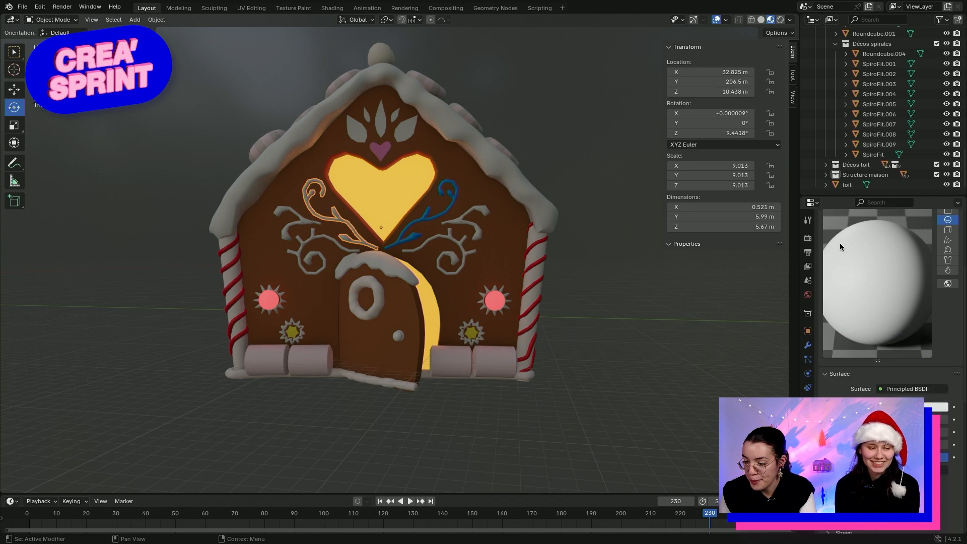
pyautogui.click(828, 278)
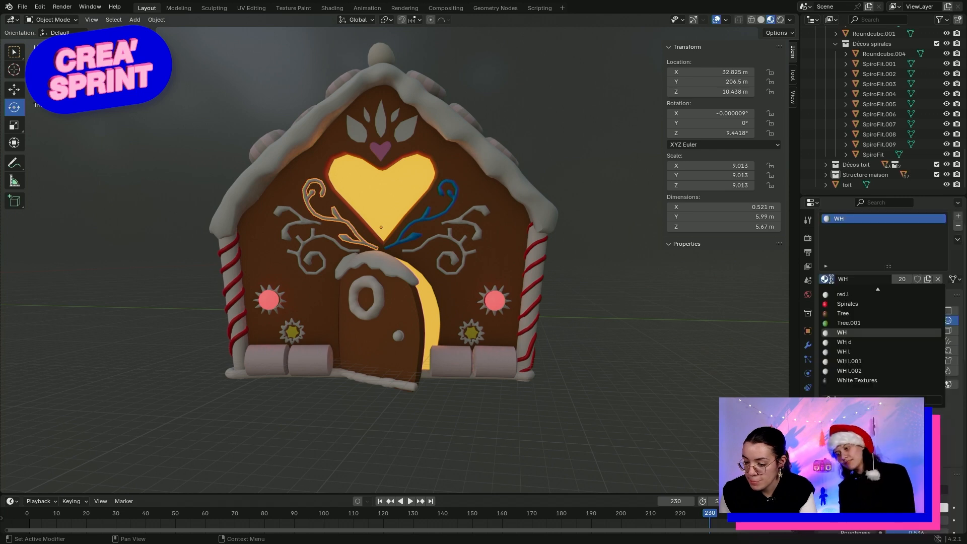
pyautogui.scroll(10, 845, 334)
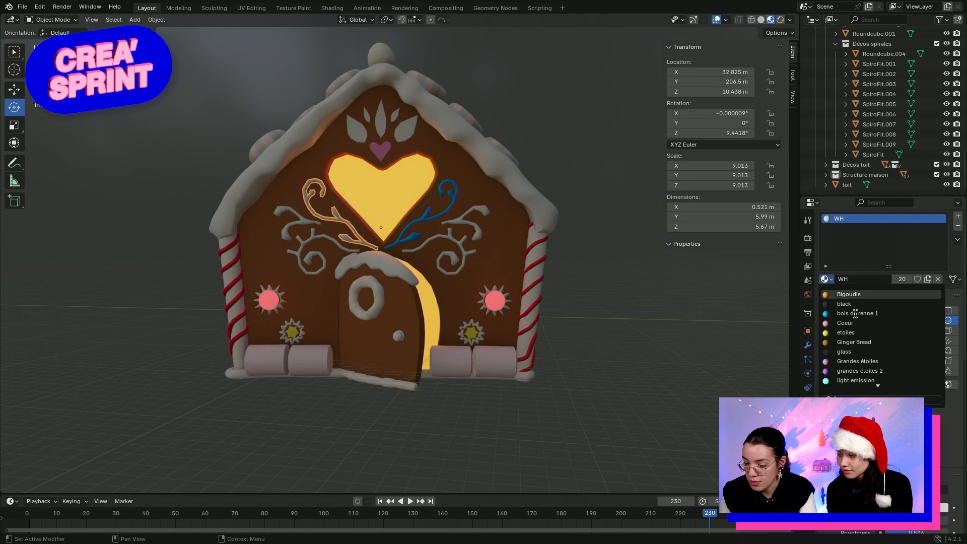
pyautogui.click(855, 314)
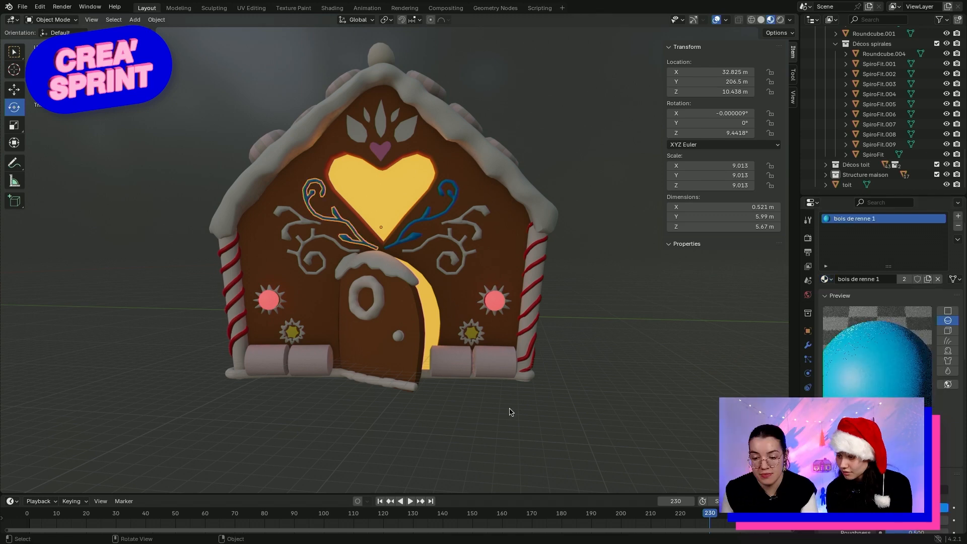
# Select the outer white scroll branches on both sides of the front wall and bring their WH material slot into view
pyautogui.click(458, 226)
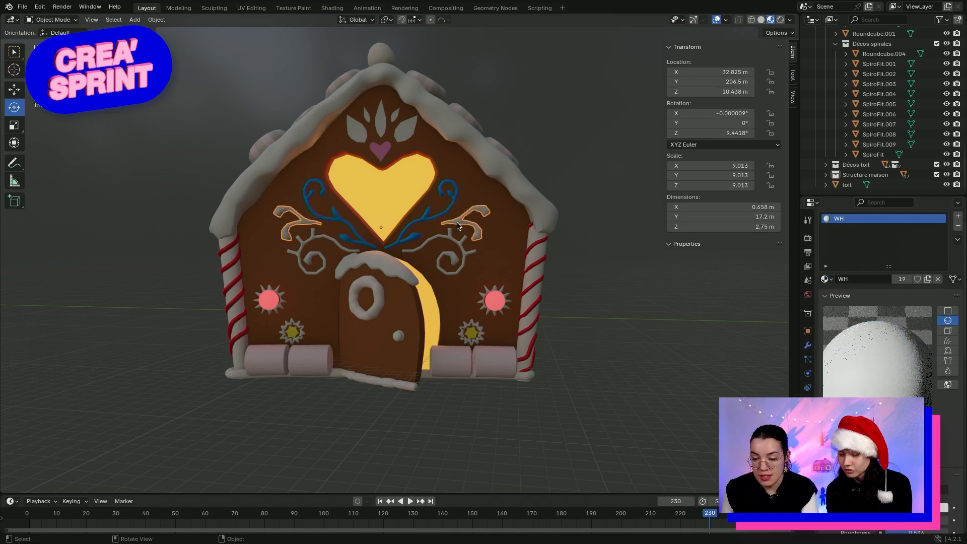
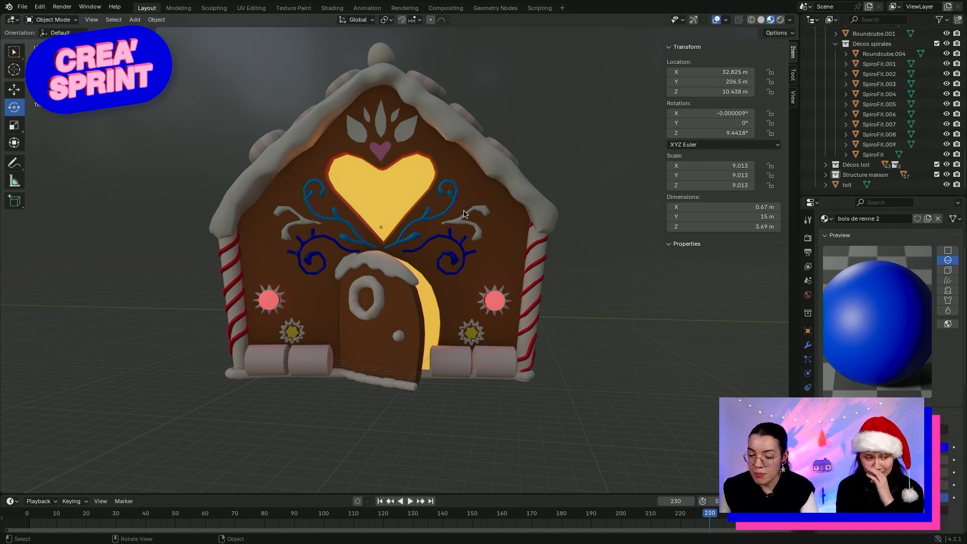
pyautogui.click(456, 226)
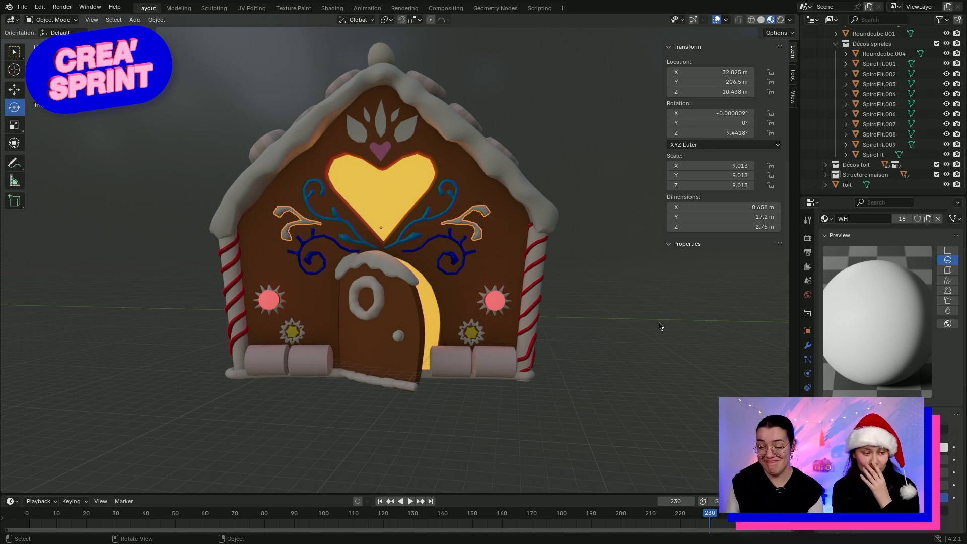
pyautogui.scroll(4, 879, 270)
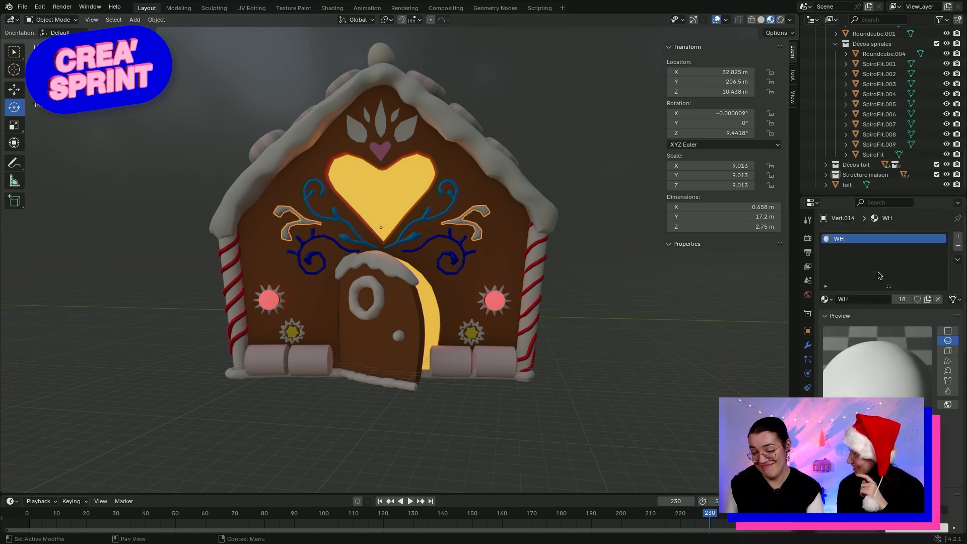
# Replace the shared WH material on the white branch ornaments with a newly created material
pyautogui.click(863, 301)
pyautogui.click(854, 300)
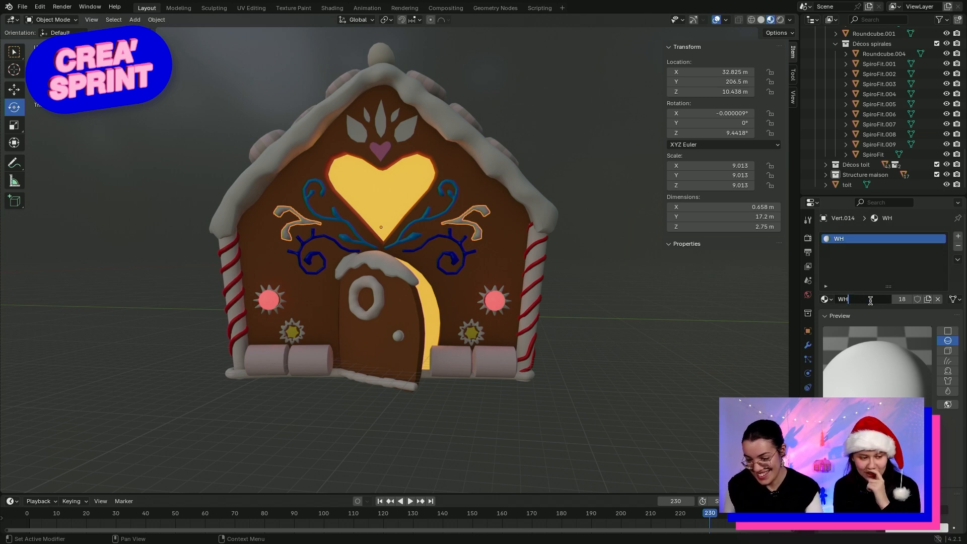
pyautogui.click(958, 236)
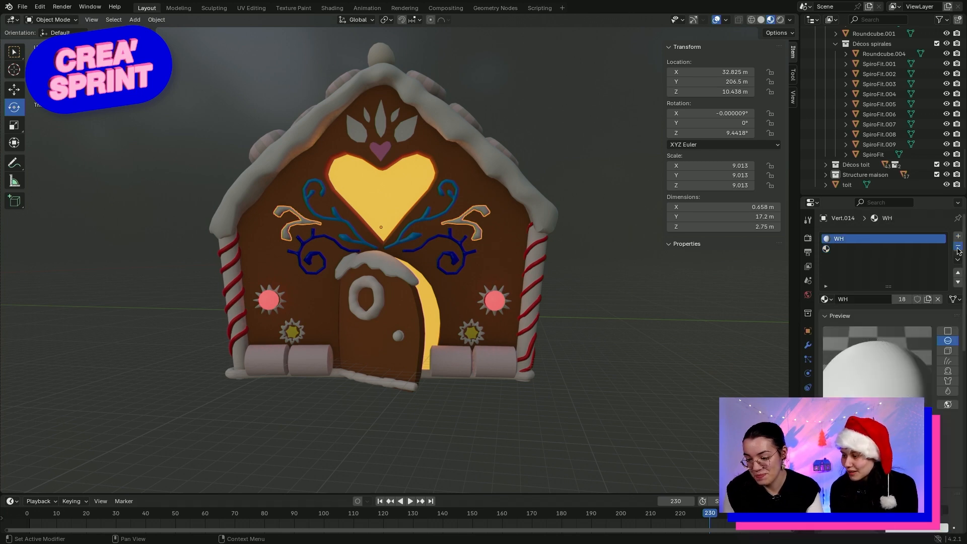
pyautogui.click(958, 247)
pyautogui.click(855, 301)
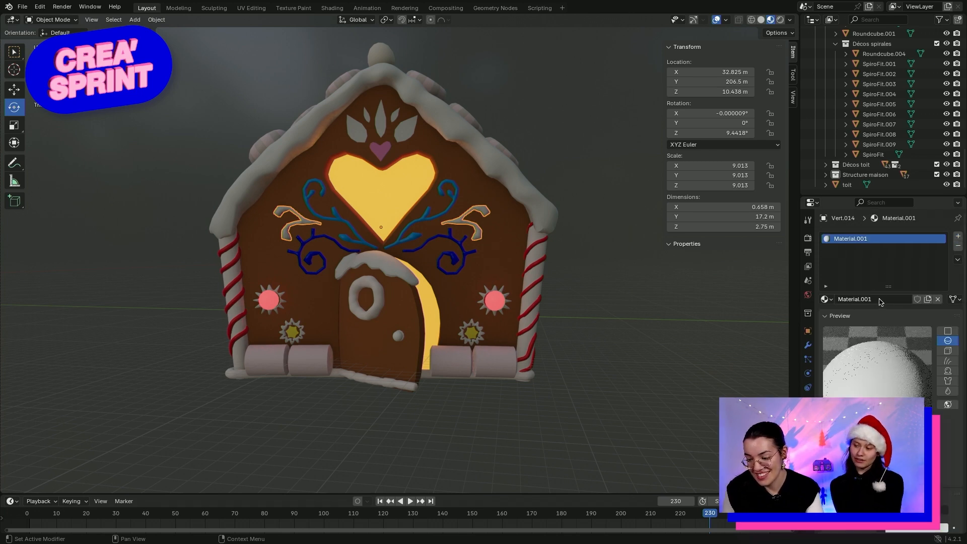
# Rename the branch ornaments' new material as bois de renne 3
pyautogui.click(870, 300)
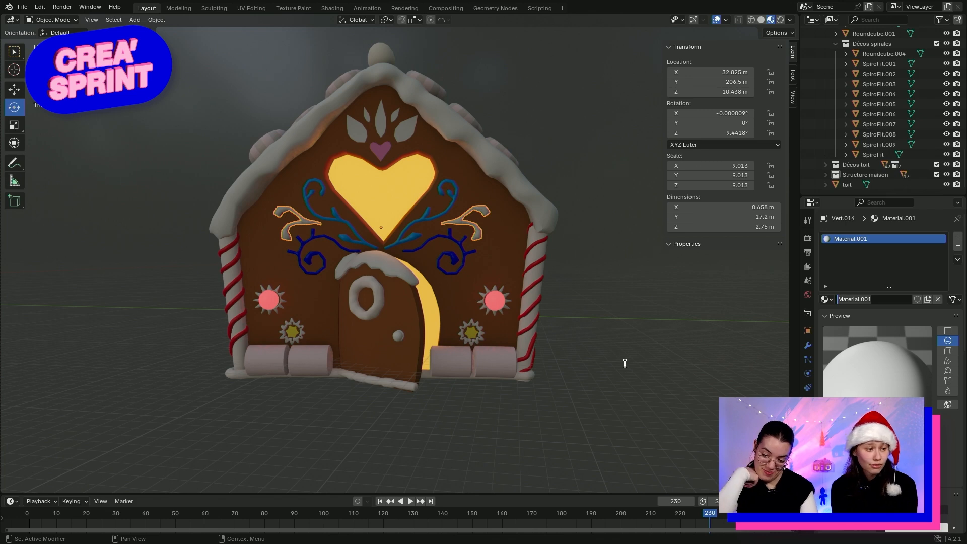
pyautogui.write('Re')
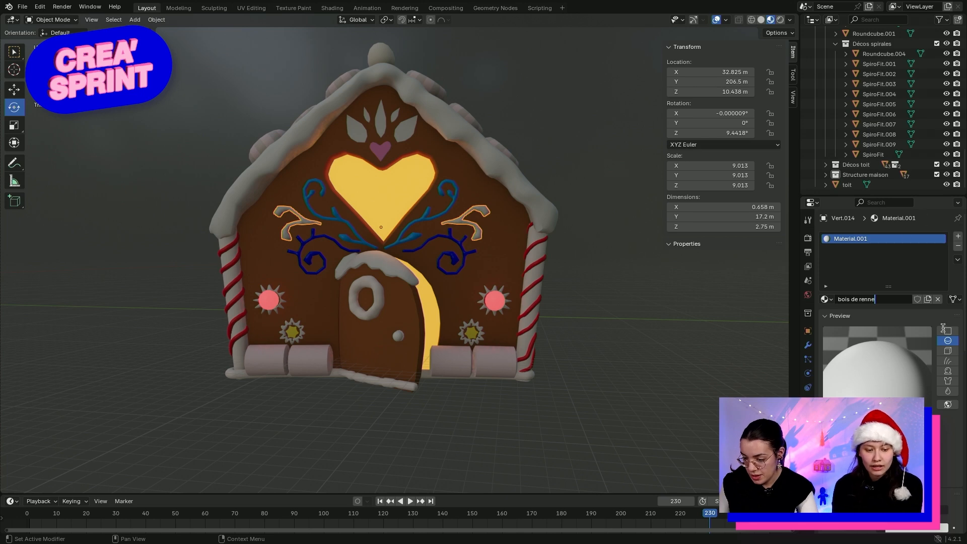
pyautogui.press('Return')
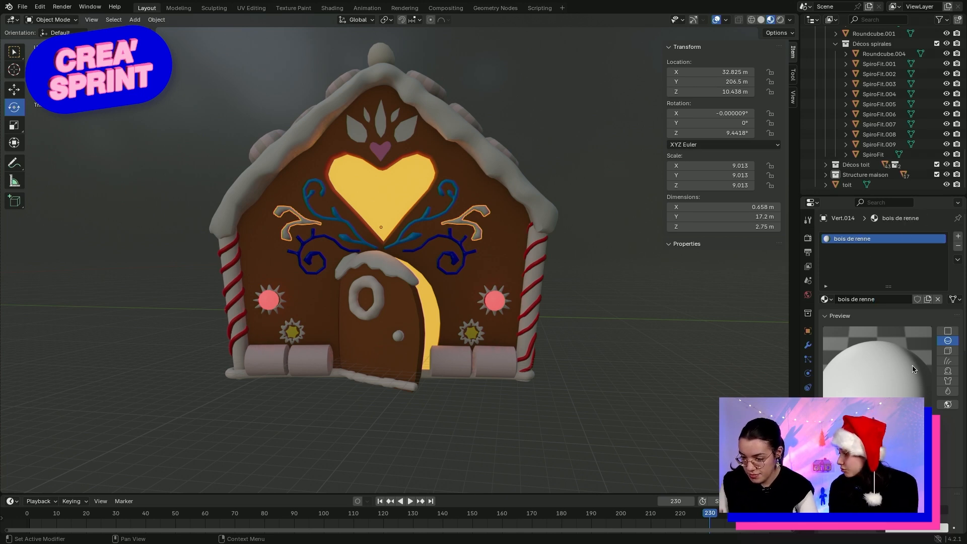
pyautogui.click(879, 299)
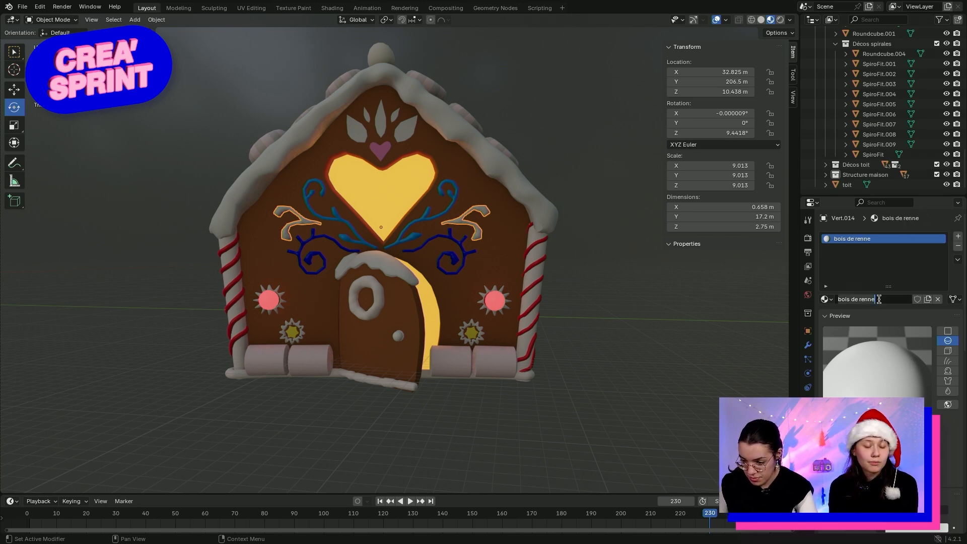
pyautogui.write('3')
pyautogui.press('Return')
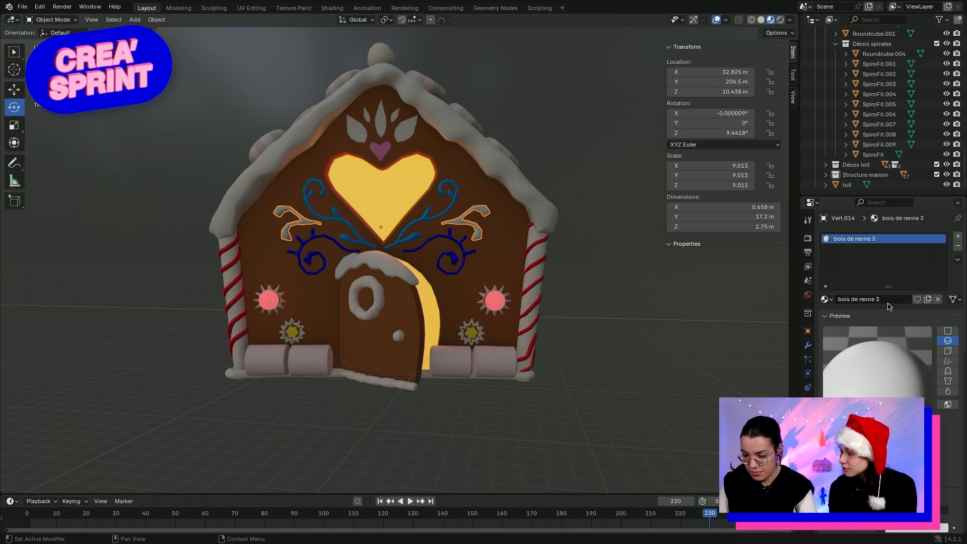
# Set the base color of the bois de renne 3 material to a bright turquoise
pyautogui.scroll(-5, 890, 306)
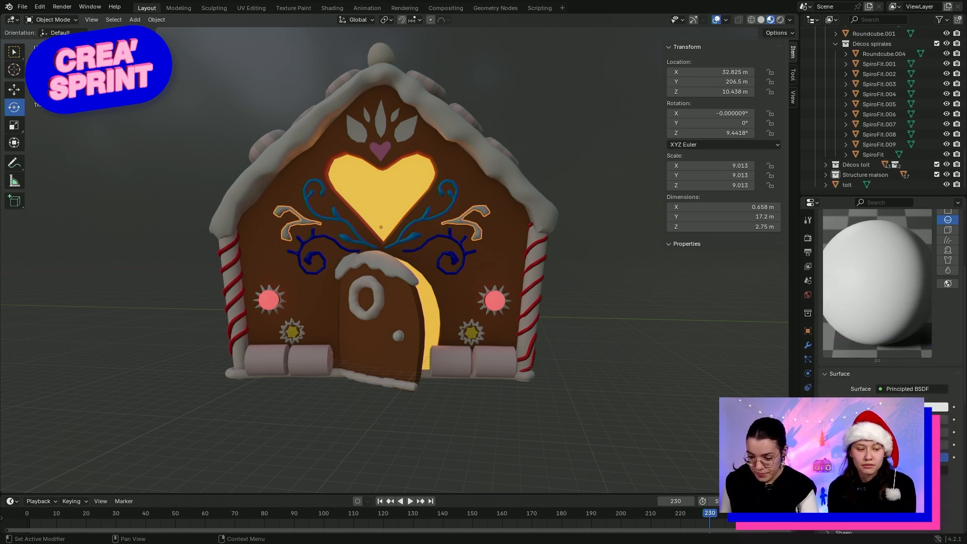
pyautogui.click(911, 407)
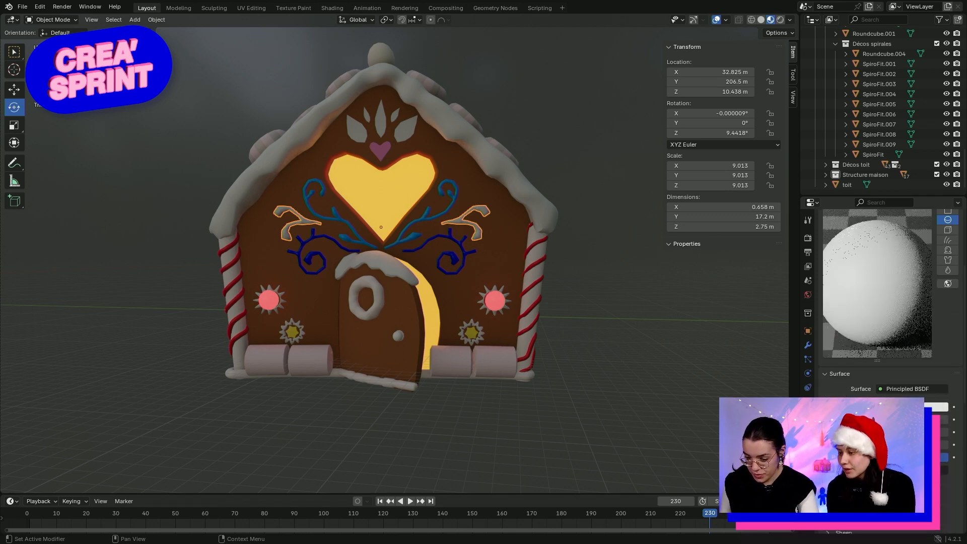
pyautogui.click(911, 408)
pyautogui.click(911, 407)
pyautogui.click(922, 277)
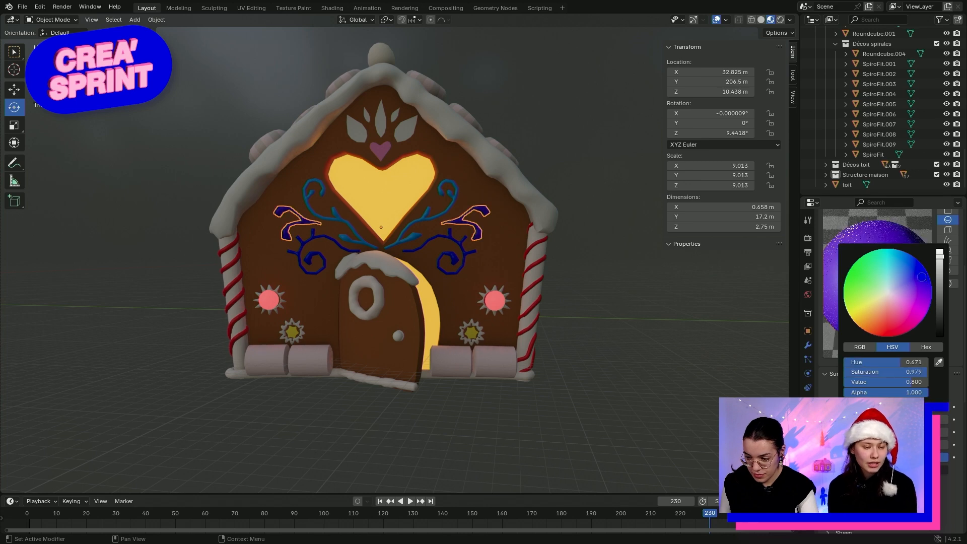
pyautogui.moveTo(922, 278); pyautogui.dragTo(890, 249)
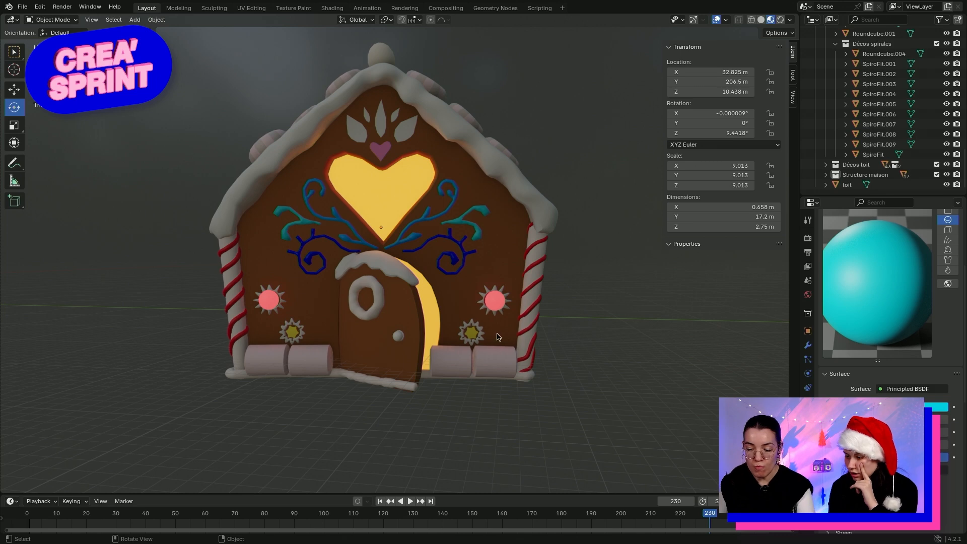
# Rename the WH material of the large spiky flowers around the pink centres as fleur
pyautogui.click(486, 314)
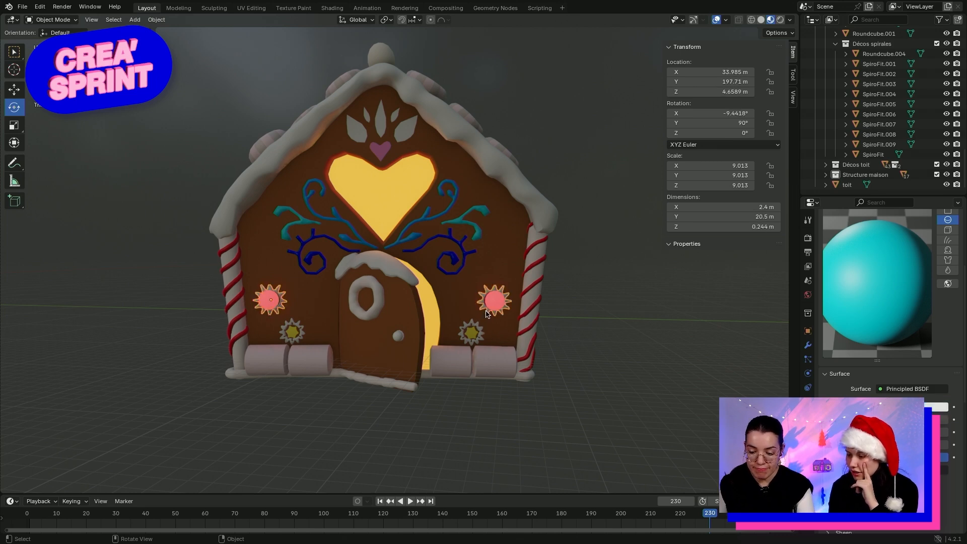
pyautogui.scroll(-4, 855, 289)
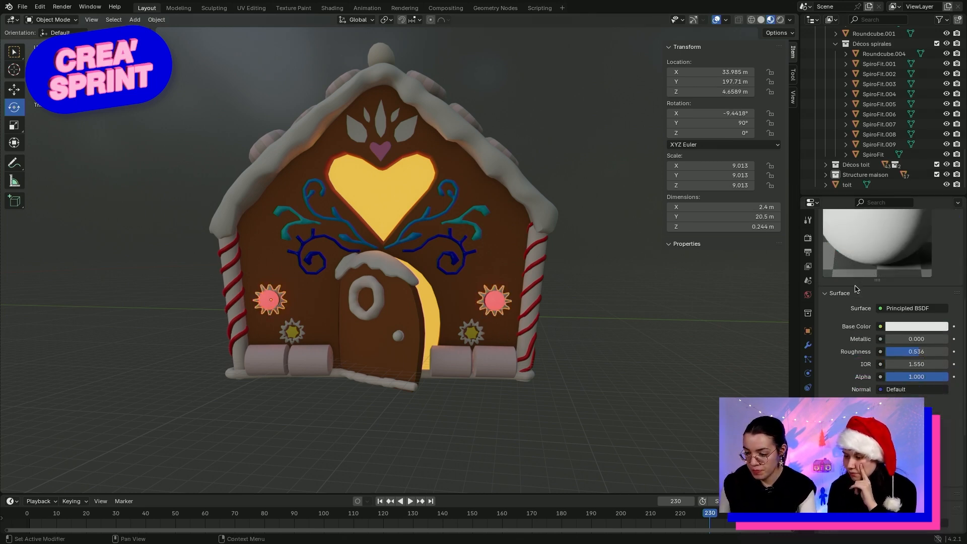
pyautogui.scroll(5, 856, 288)
pyautogui.doubleClick(859, 299)
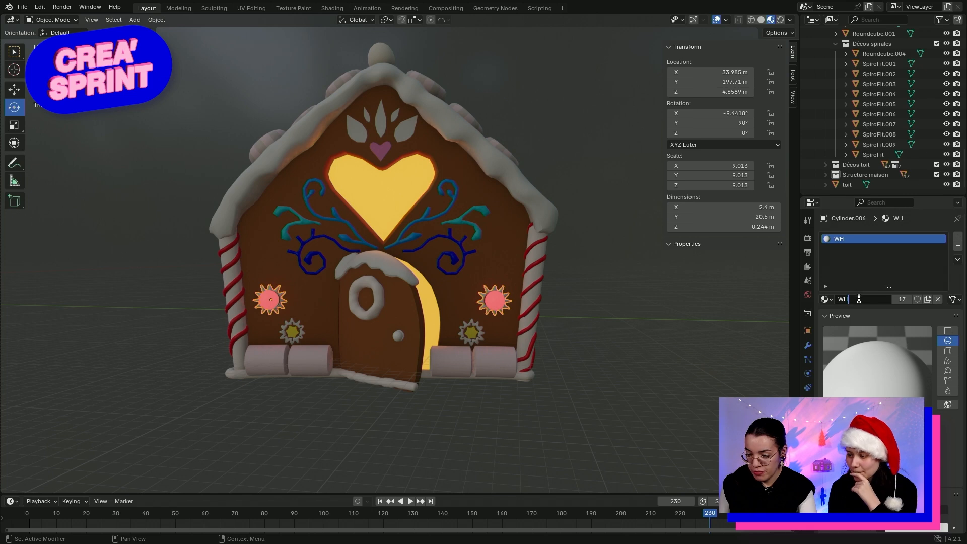
pyautogui.press('BackSpace')
pyautogui.press('BackSpace')
pyautogui.write('fleur')
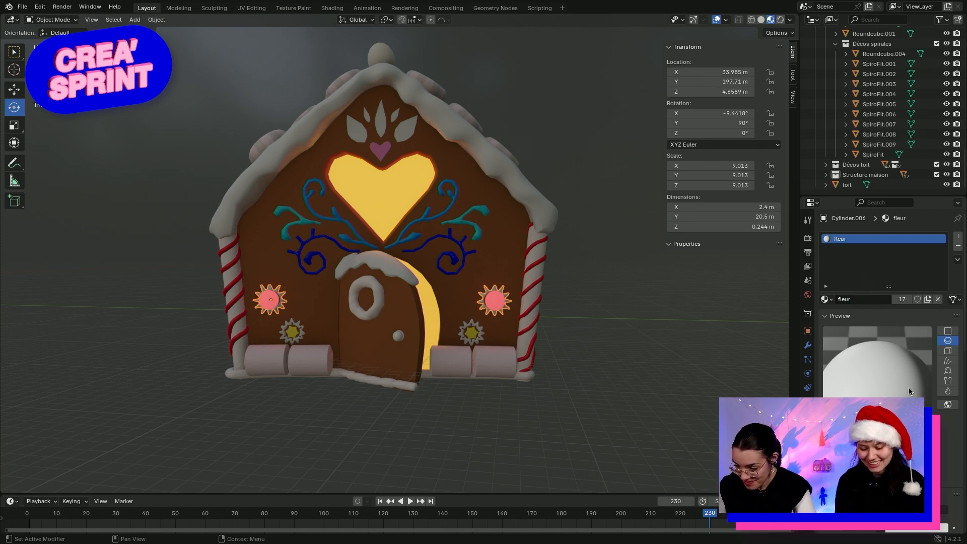
# Try a raspberry-pink base color on the fleur material and undo it
pyautogui.scroll(-3, 869, 285)
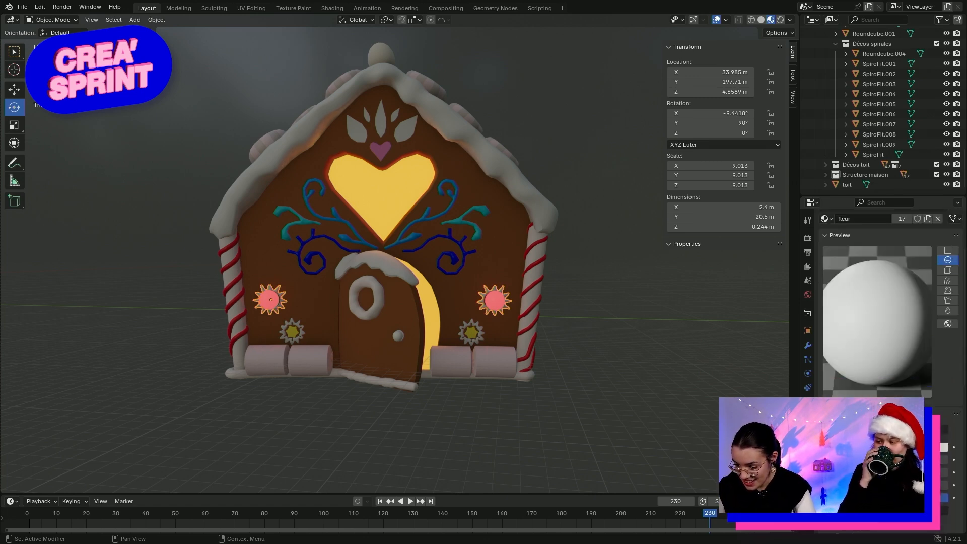
pyautogui.click(906, 447)
pyautogui.click(895, 367)
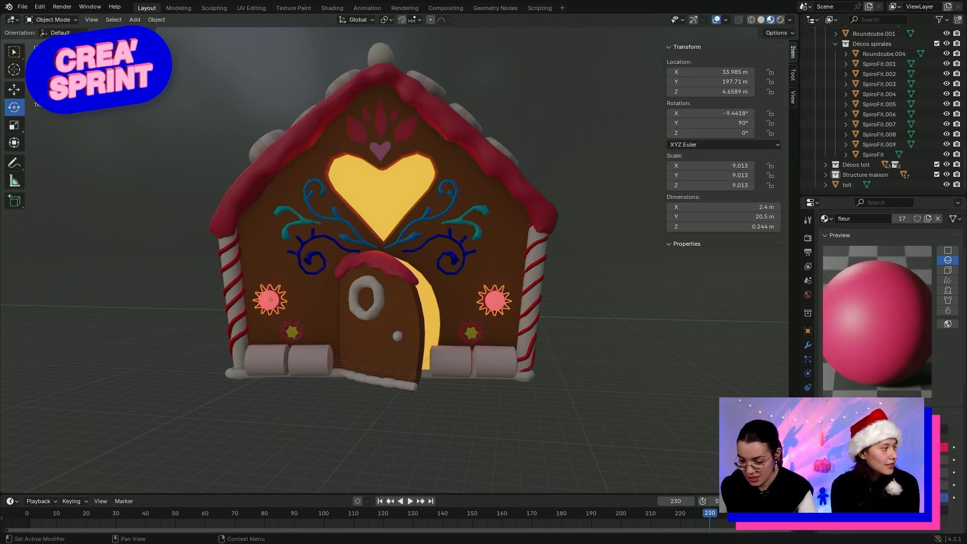
pyautogui.hotkey('ctrl', 'z')
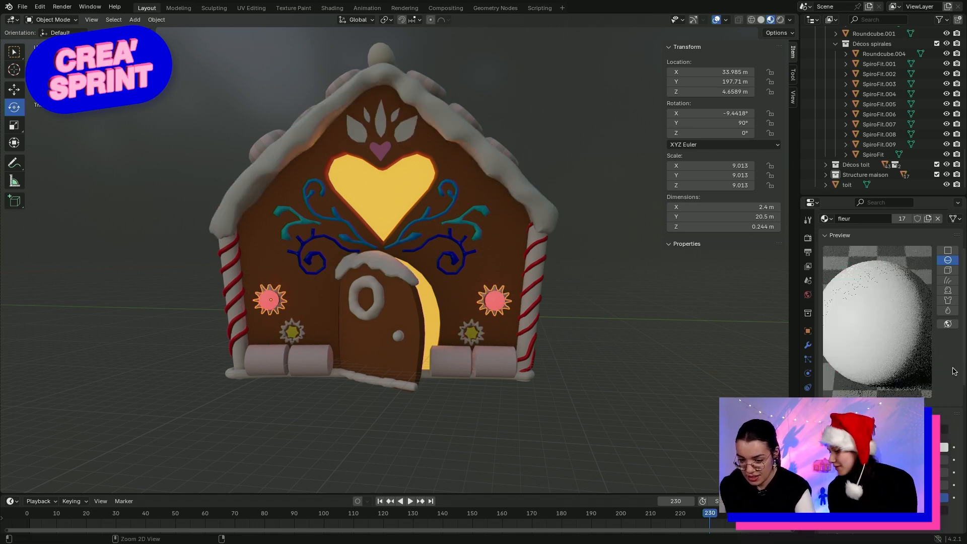
pyautogui.scroll(4, 954, 353)
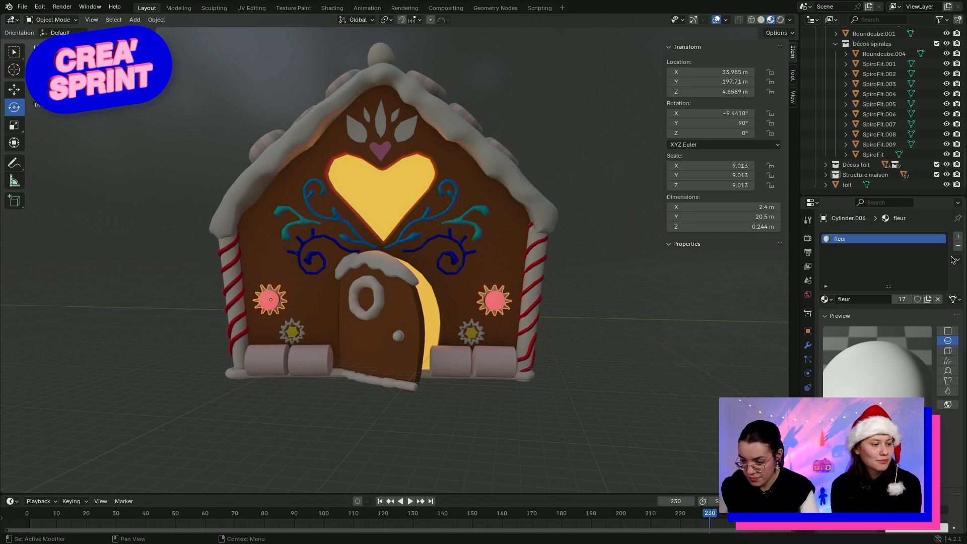
pyautogui.scroll(-3, 872, 362)
pyautogui.scroll(3, 873, 361)
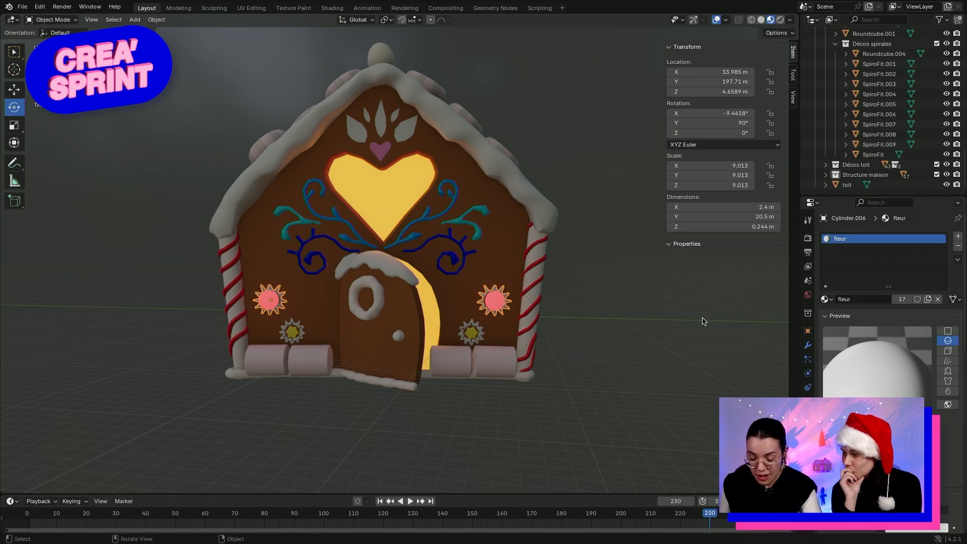
# Try a saturated red base color on the shared fleur material and undo the change
pyautogui.scroll(-3, 704, 321)
pyautogui.scroll(3, 499, 288)
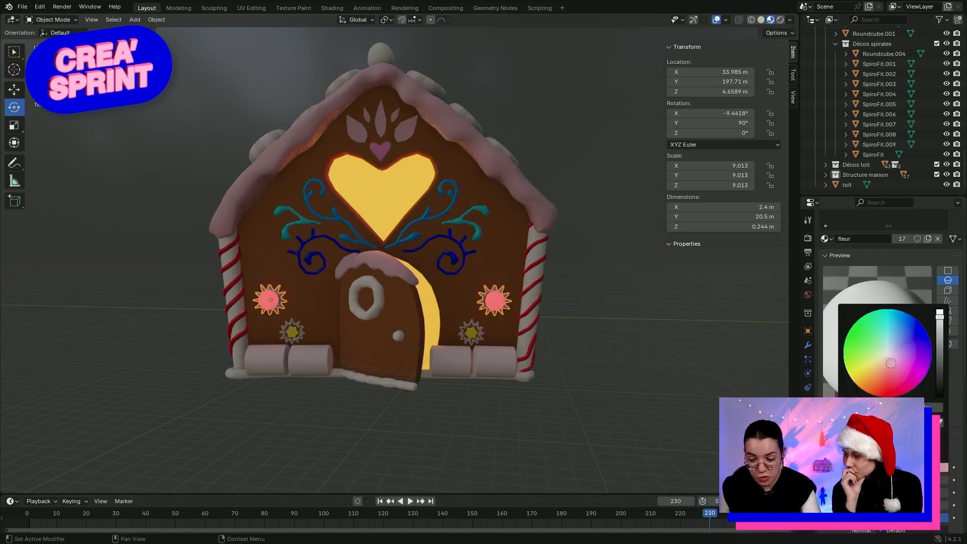
pyautogui.moveTo(892, 363)
pyautogui.mouseDown()
pyautogui.moveTo(907, 393)
pyautogui.moveTo(891, 396)
pyautogui.mouseUp()
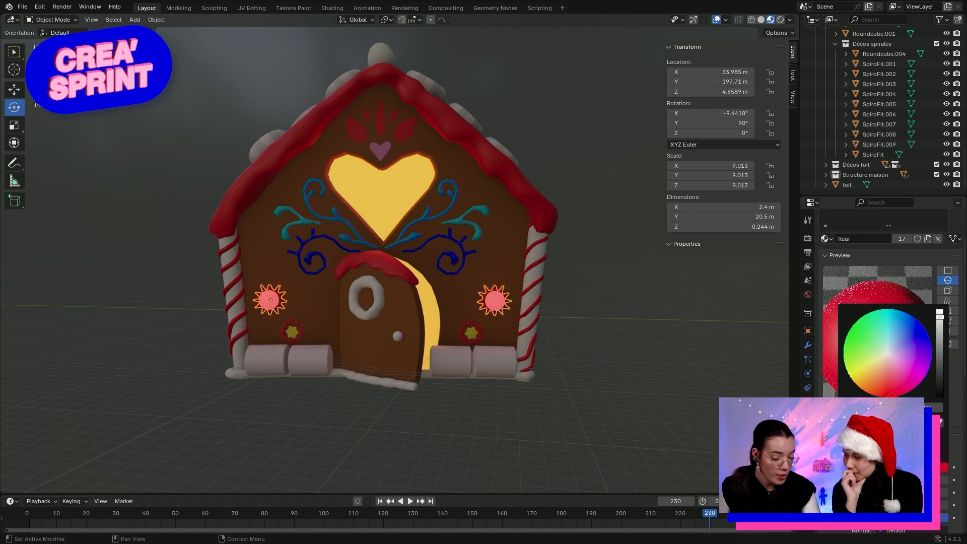
pyautogui.hotkey('ctrl', 'z')
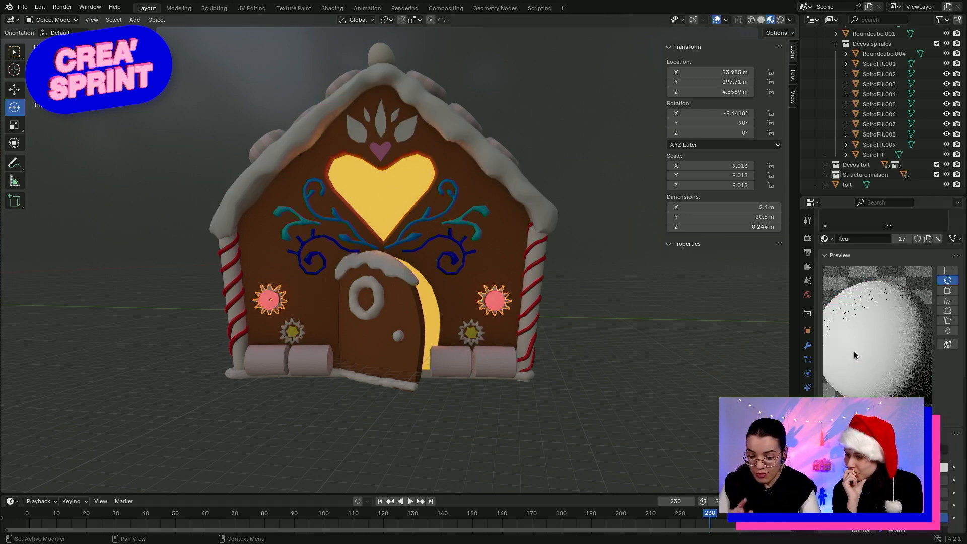
pyautogui.scroll(-2, 880, 348)
pyautogui.scroll(3, 879, 349)
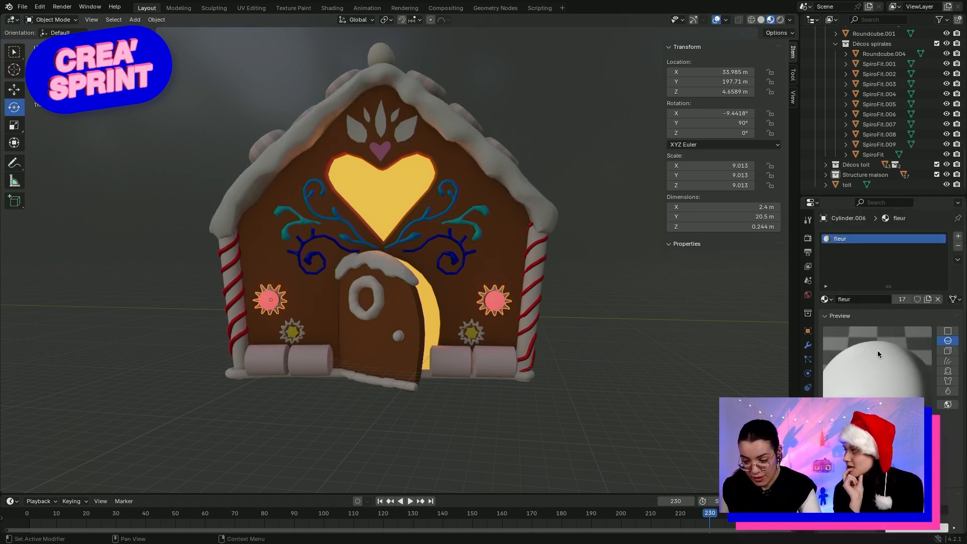
# Replace the shared material on the large spiky flowers with a new separate material named fleur
pyautogui.click(959, 237)
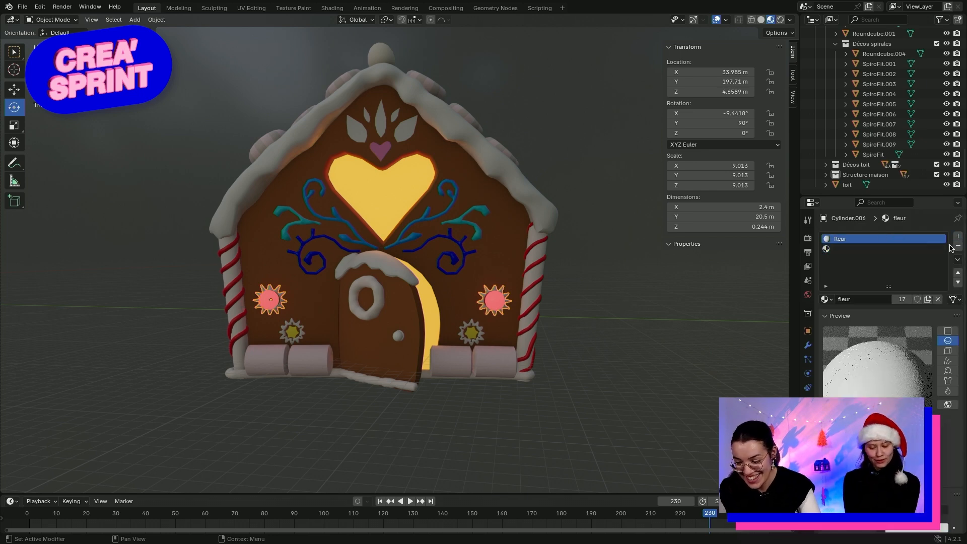
pyautogui.click(958, 247)
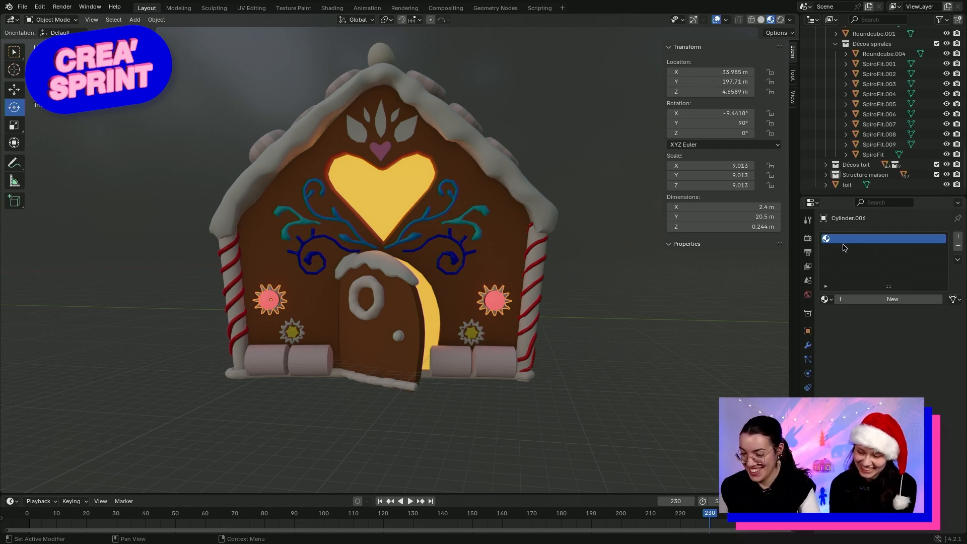
pyautogui.click(863, 299)
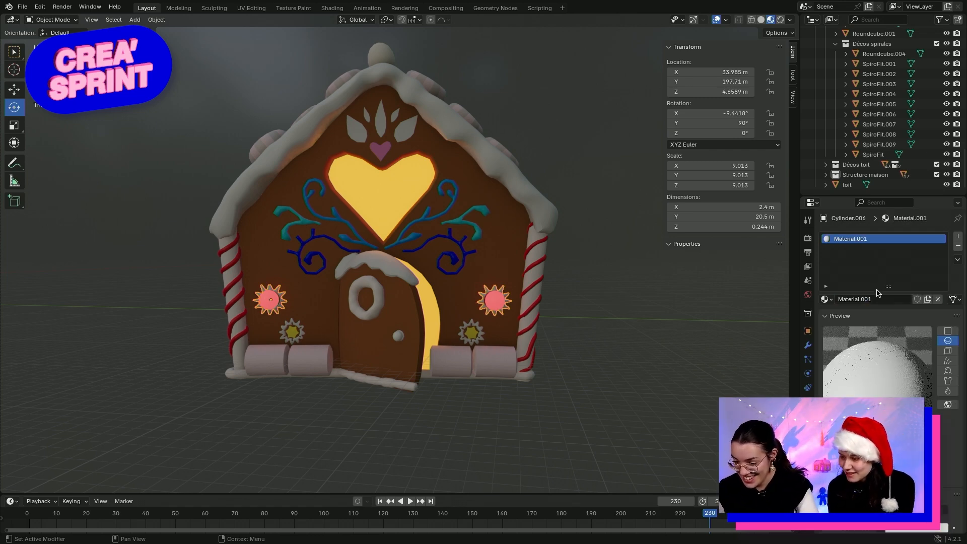
pyautogui.click(879, 299)
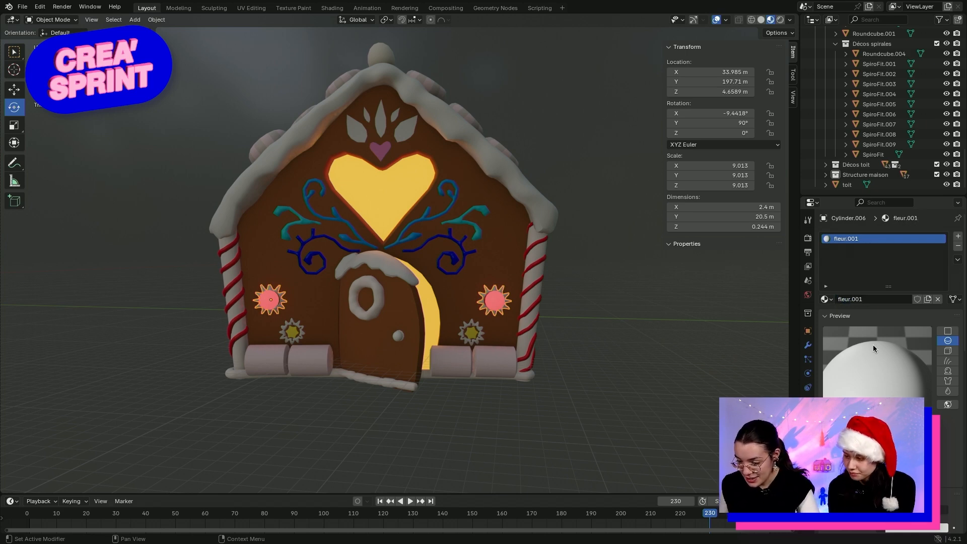
# Set the base color of the large flowers' new material to a slightly darkened yellowish green
pyautogui.scroll(-4, 887, 355)
pyautogui.click(901, 447)
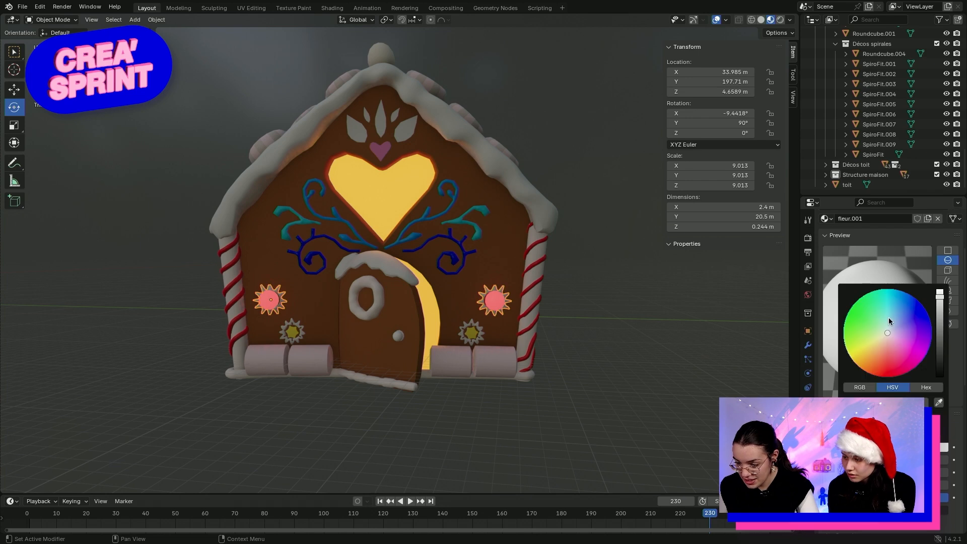
pyautogui.moveTo(885, 318)
pyautogui.mouseDown()
pyautogui.moveTo(860, 317)
pyautogui.moveTo(874, 320)
pyautogui.mouseUp()
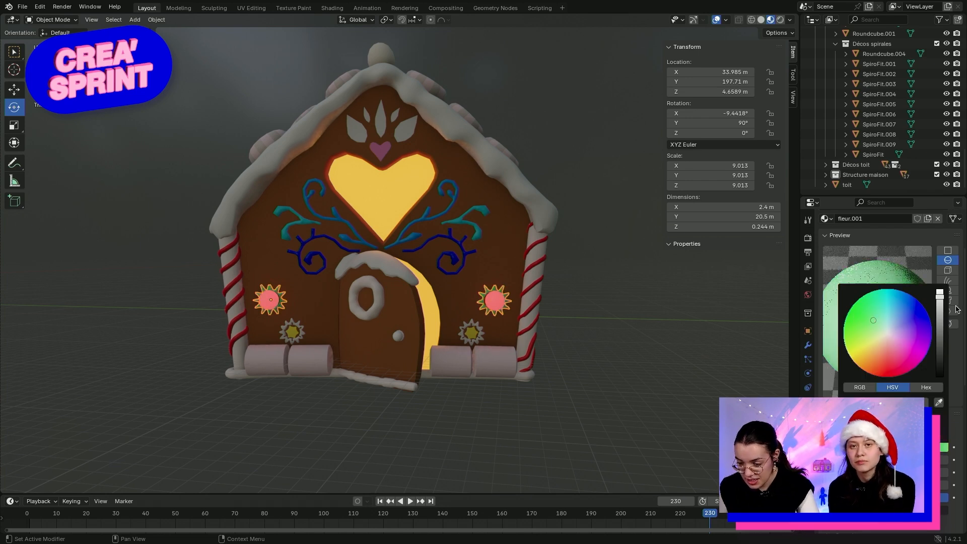
pyautogui.moveTo(940, 298); pyautogui.dragTo(941, 290)
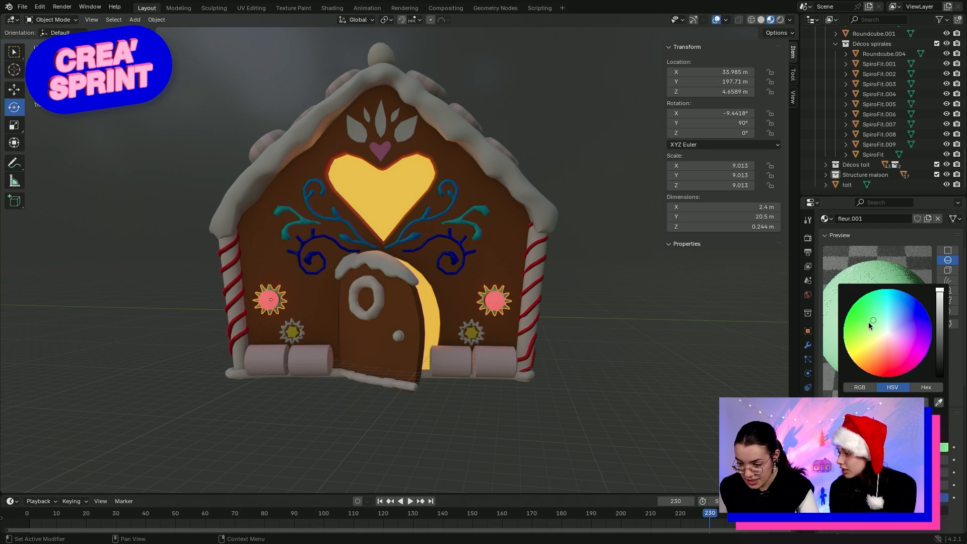
pyautogui.moveTo(865, 318); pyautogui.dragTo(861, 318)
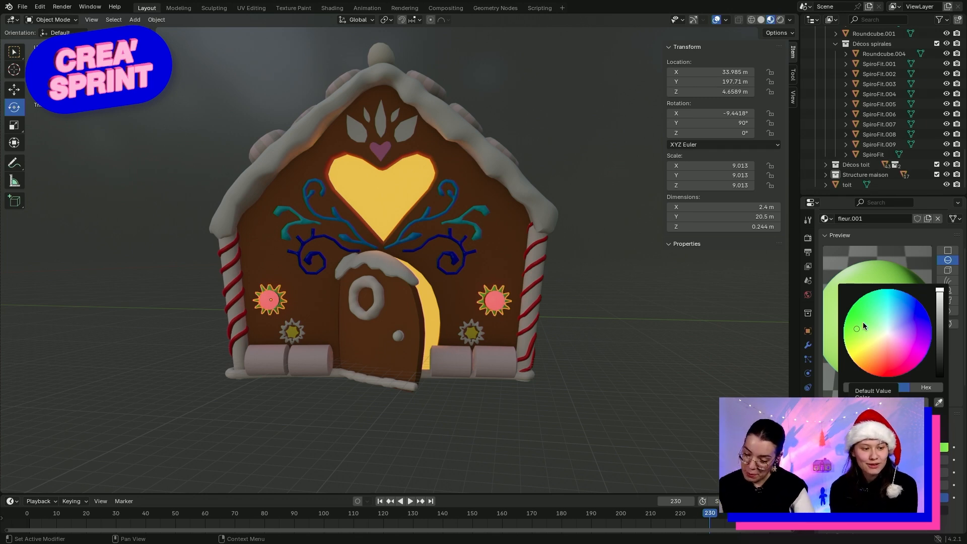
pyautogui.click(940, 323)
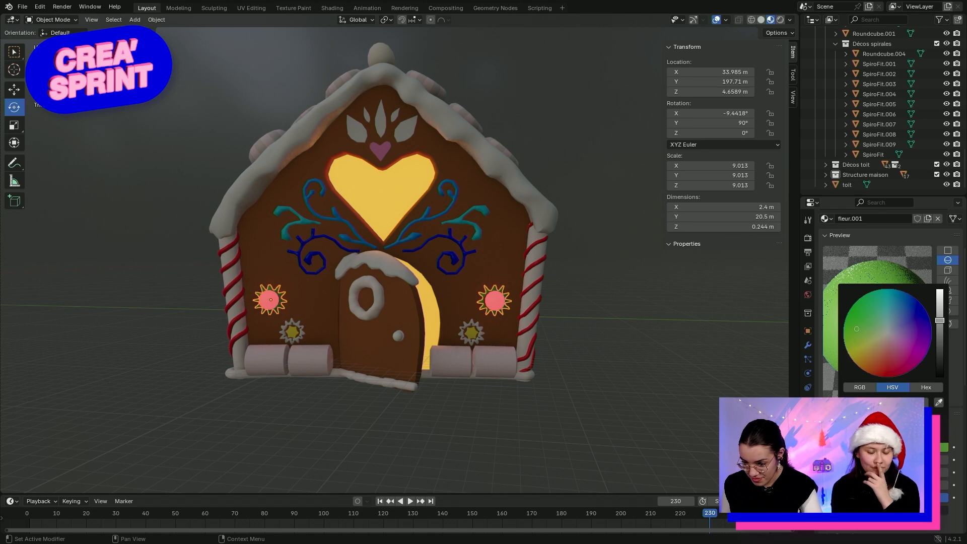
pyautogui.moveTo(941, 321); pyautogui.dragTo(940, 308)
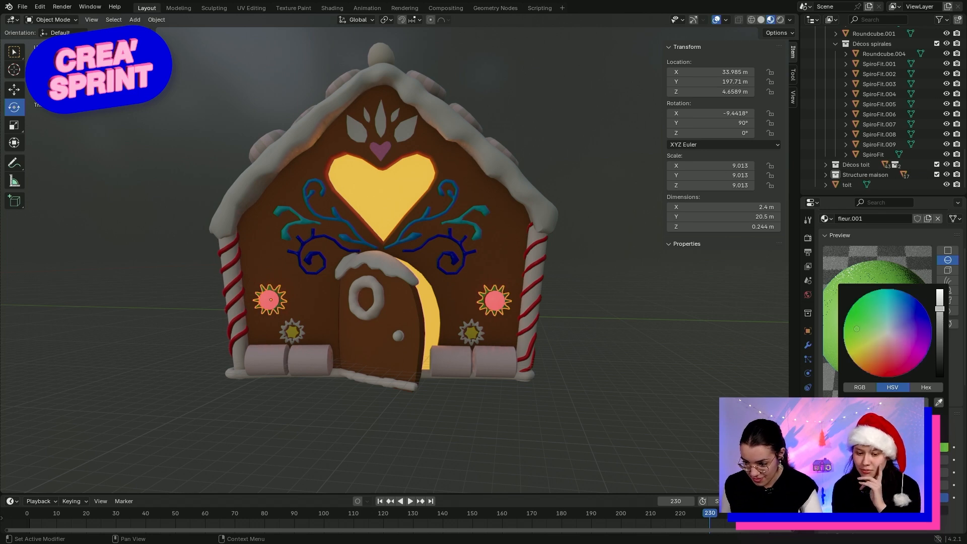
# Rename the fleur material shared by the small spiky flowers as WW
pyautogui.click(588, 371)
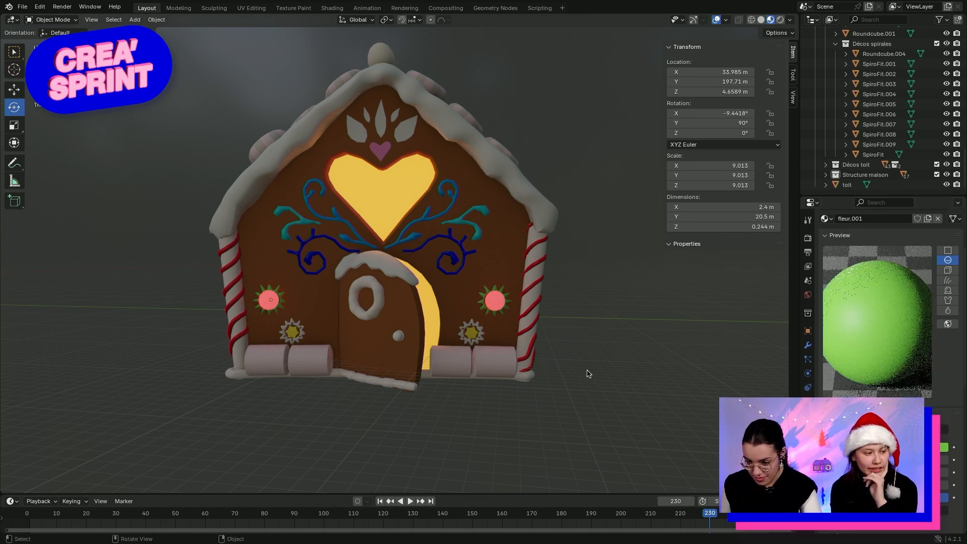
pyautogui.click(471, 334)
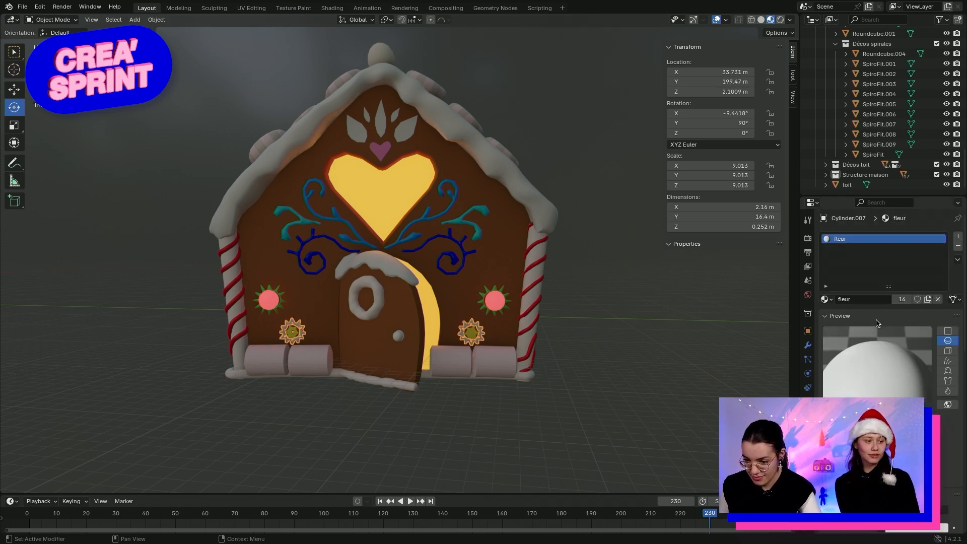
pyautogui.doubleClick(851, 239)
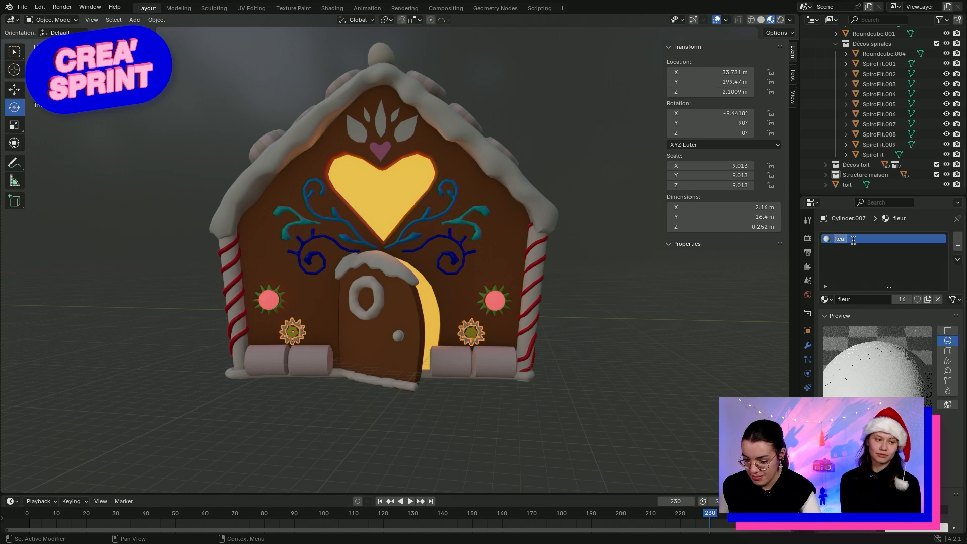
pyautogui.write('WW')
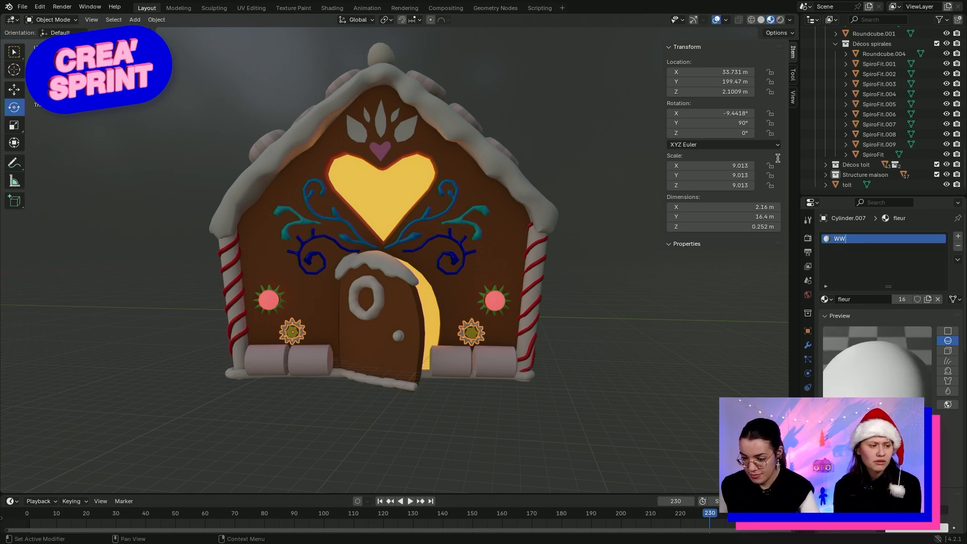
pyautogui.press('Return')
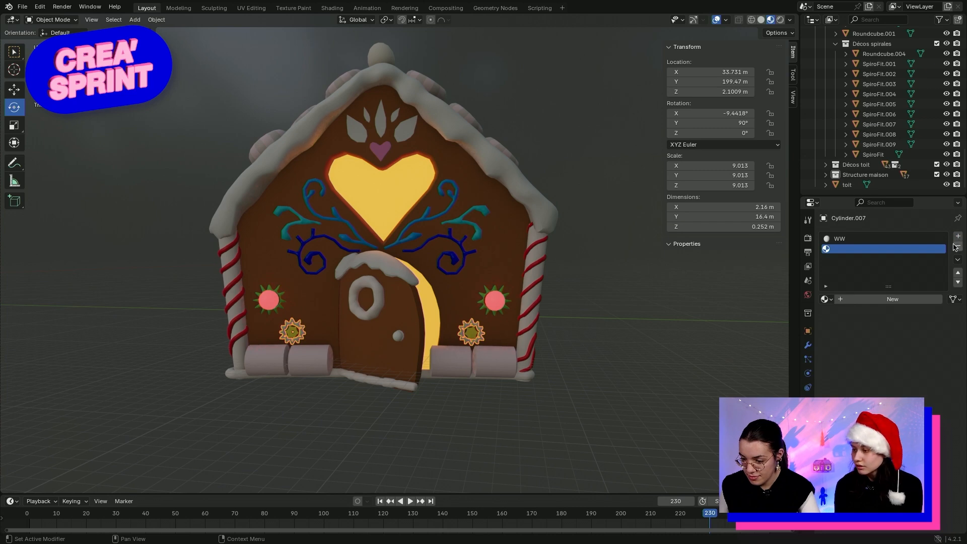
# Replace the WW material on the small spiky flowers with a new separate material named Feuilles
pyautogui.click(958, 237)
pyautogui.click(960, 245)
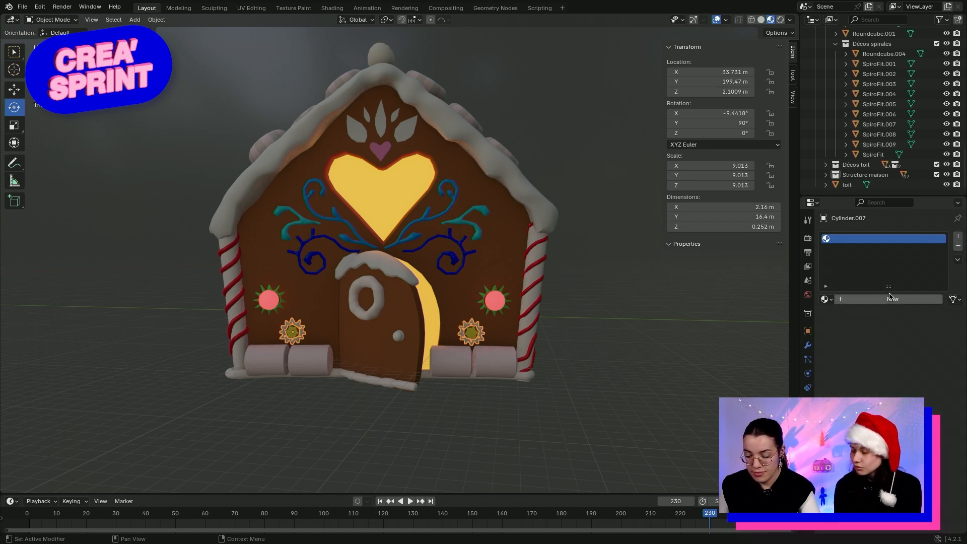
pyautogui.click(879, 301)
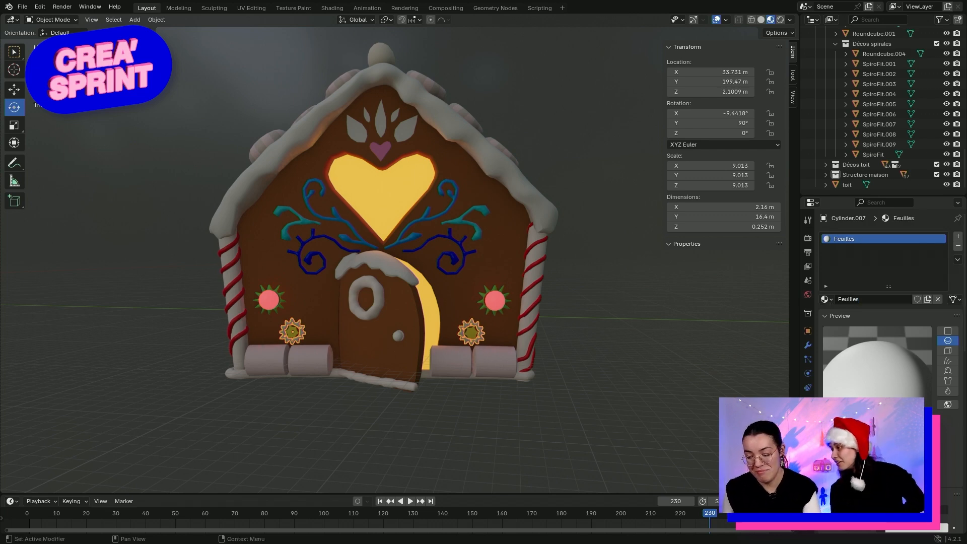
# Set the base color of the small flowers' Feuilles material to a soft mint green
pyautogui.scroll(-6, 904, 500)
pyautogui.click(906, 407)
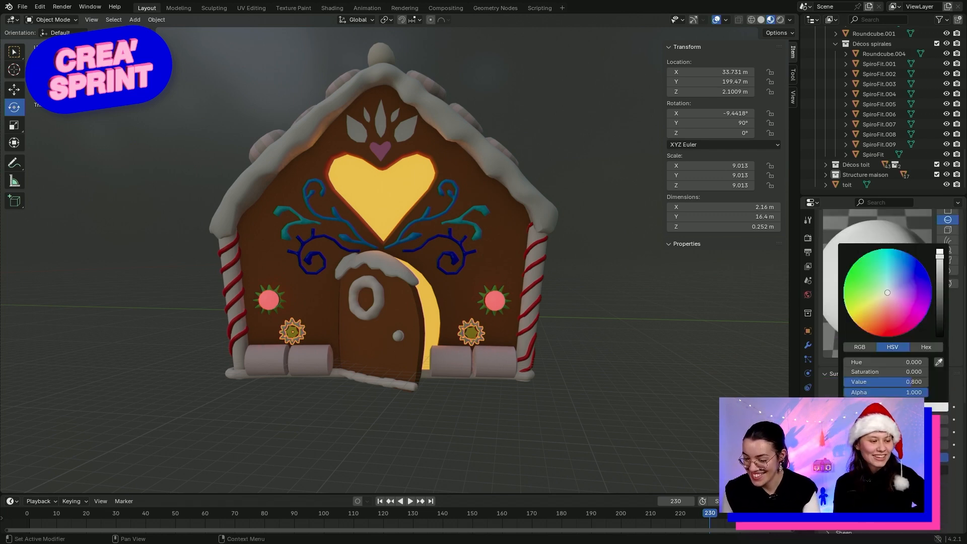
pyautogui.click(905, 407)
pyautogui.click(905, 407)
pyautogui.moveTo(864, 283); pyautogui.dragTo(862, 275)
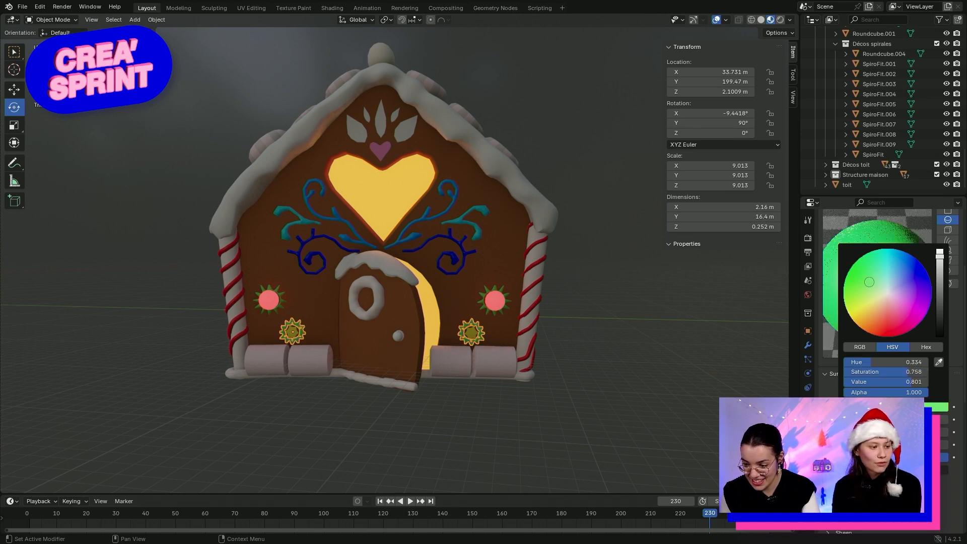
pyautogui.moveTo(870, 282); pyautogui.dragTo(870, 277)
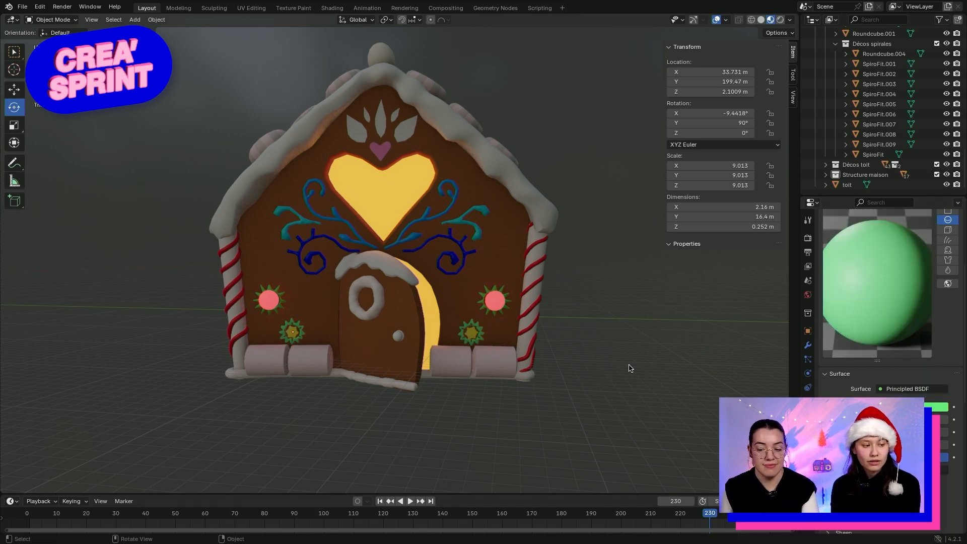
# Assign the existing bois de renne 1 material to the upper right antler scroll on the house's rear facade
pyautogui.moveTo(656, 368); pyautogui.dragTo(428, 376, button='middle')
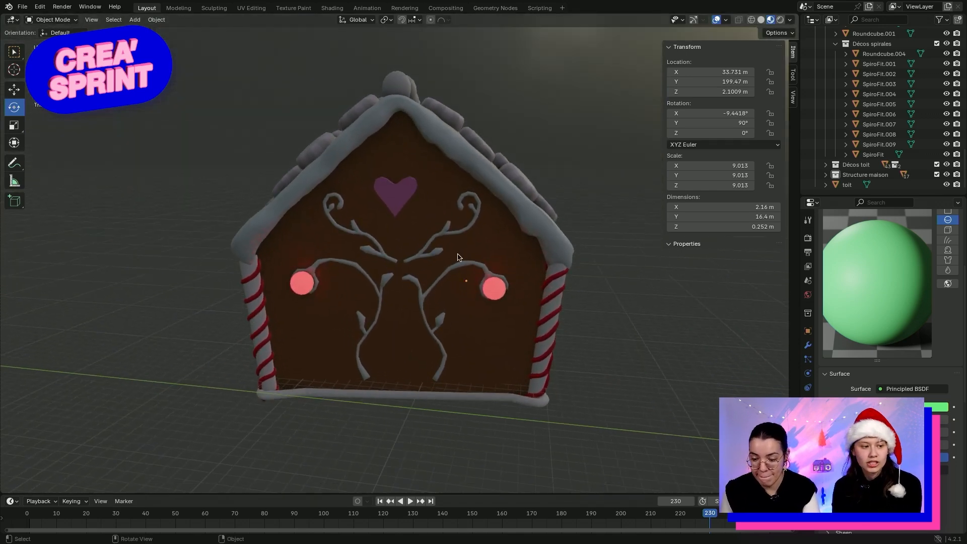
pyautogui.click(432, 256)
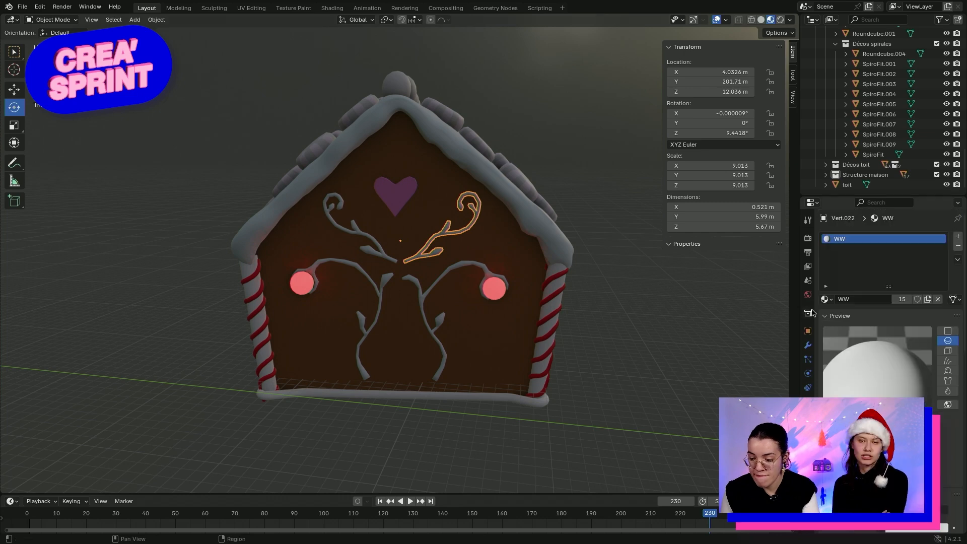
pyautogui.click(826, 299)
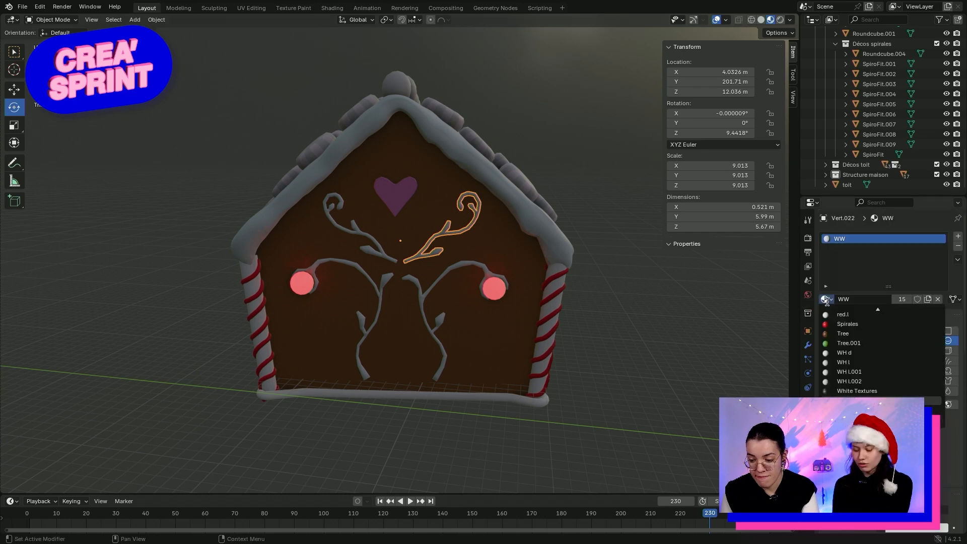
pyautogui.click(828, 302)
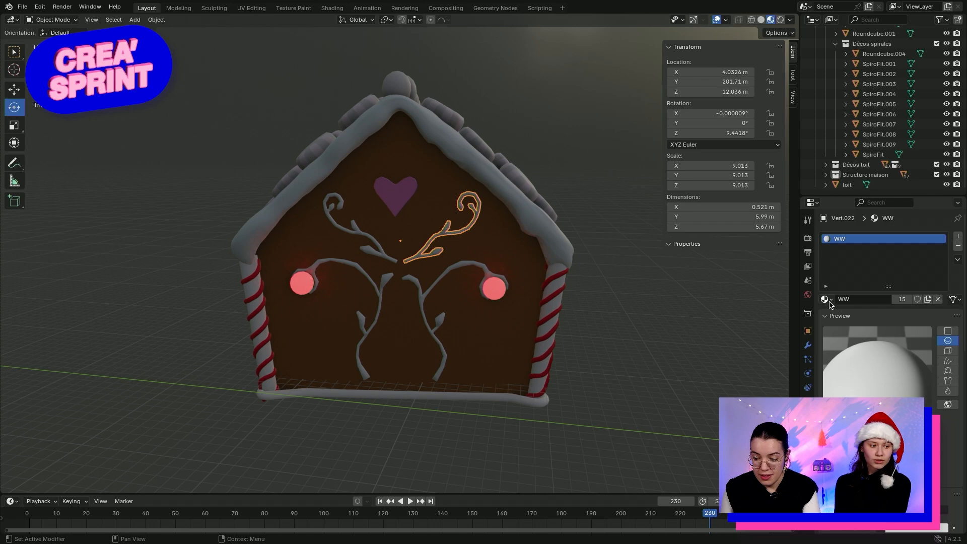
pyautogui.click(827, 299)
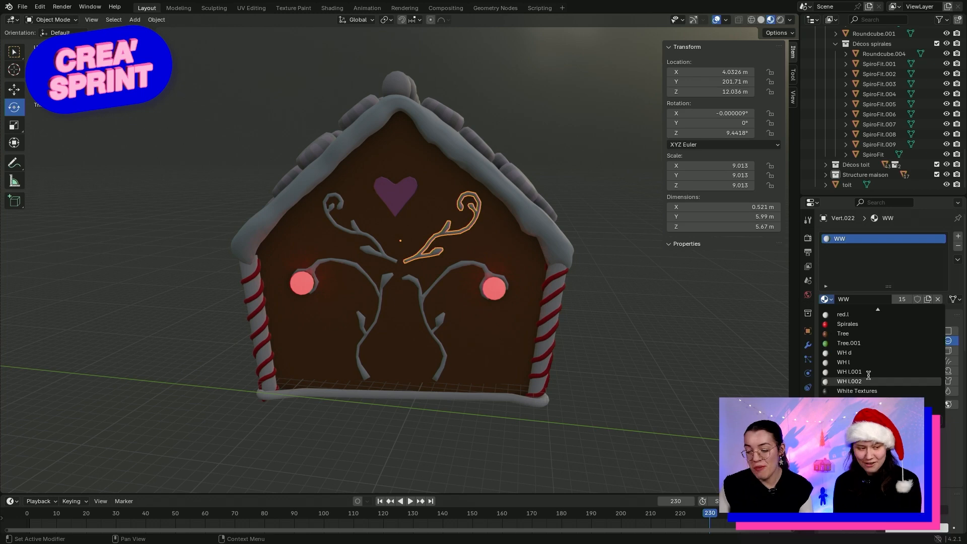
pyautogui.scroll(1, 868, 378)
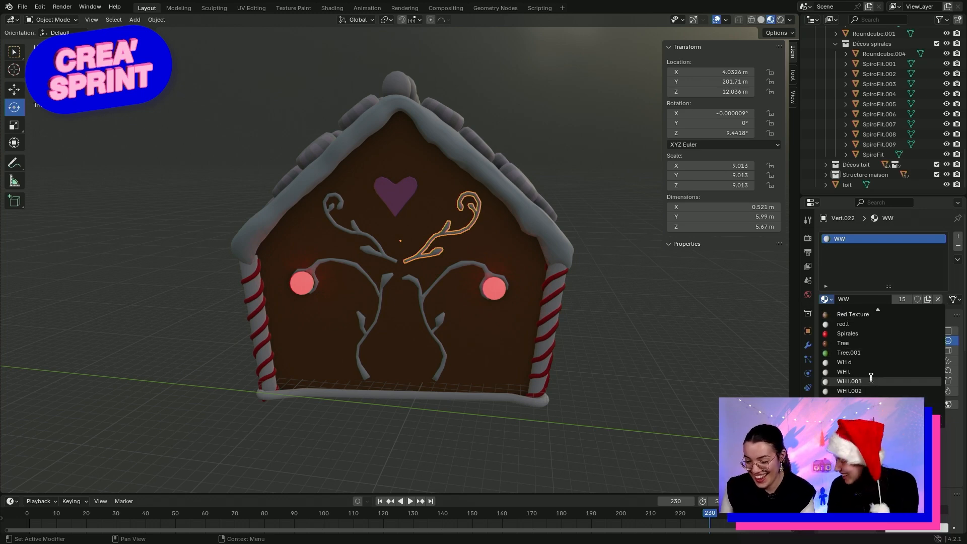
pyautogui.scroll(1, 870, 375)
pyautogui.scroll(3, 870, 375)
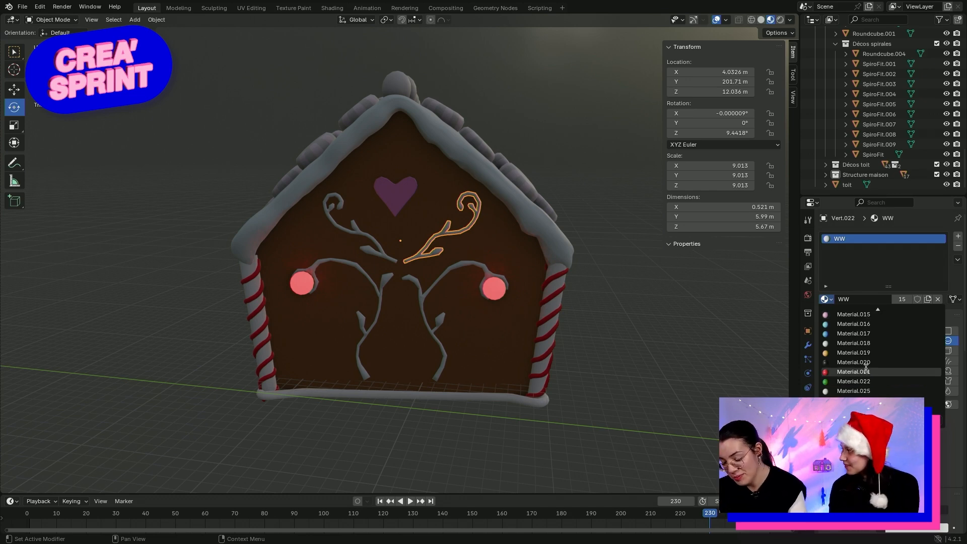
pyautogui.scroll(3, 852, 343)
pyautogui.scroll(8, 853, 347)
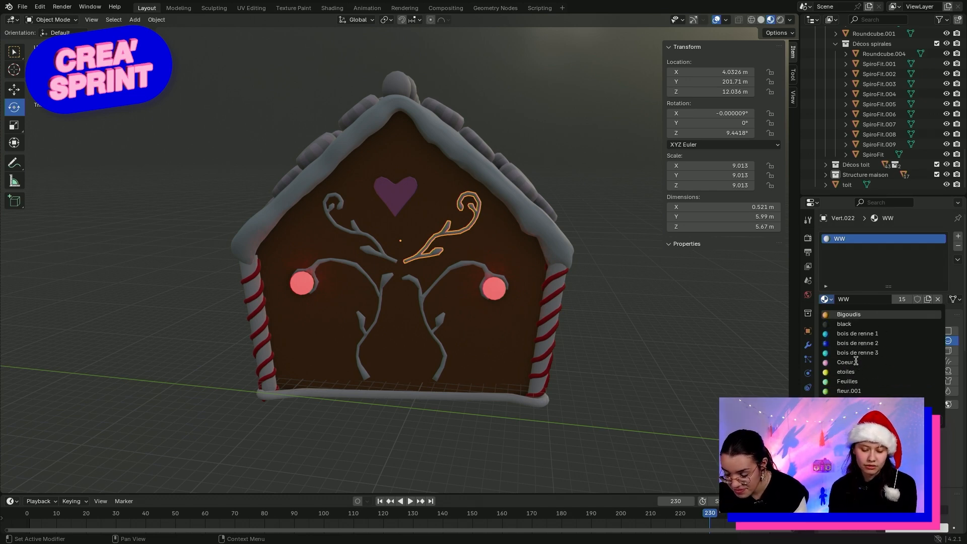
pyautogui.click(857, 335)
# Assign the same bois de renne 1 material to the matching upper left antler scroll on the rear facade
pyautogui.click(375, 252)
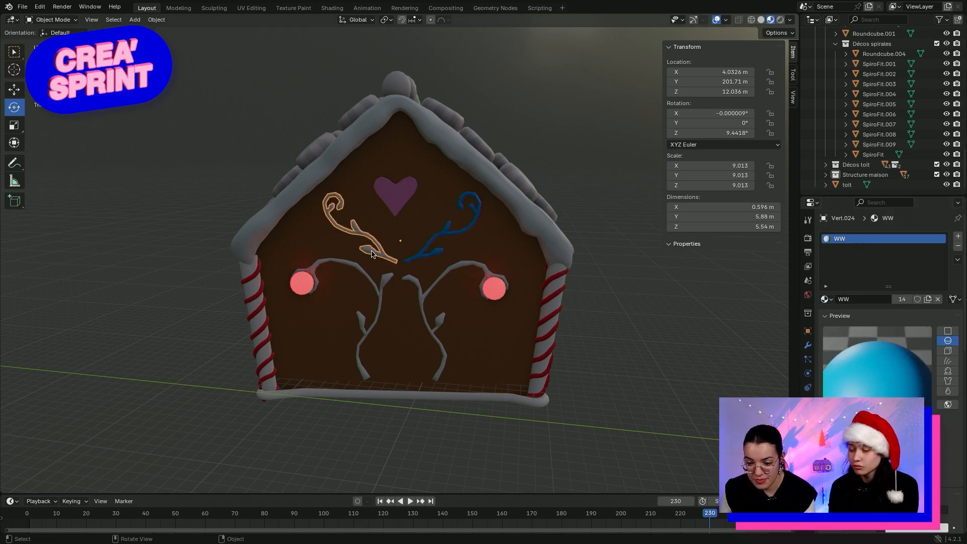
pyautogui.click(826, 299)
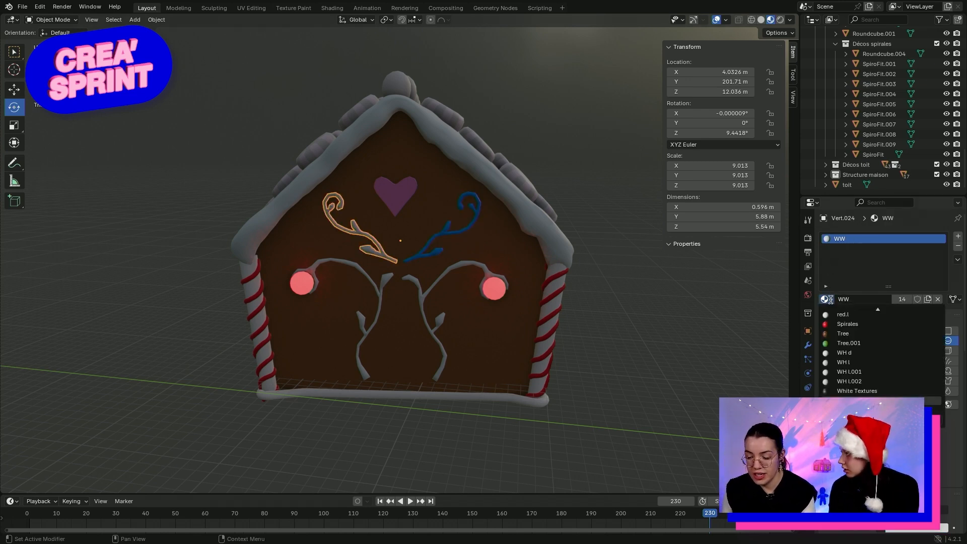
pyautogui.scroll(10, 852, 345)
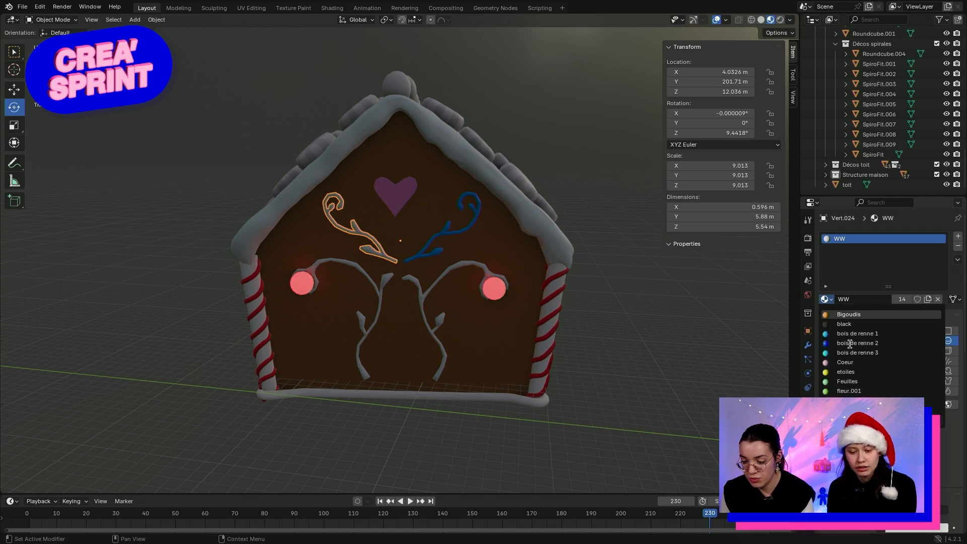
pyautogui.click(851, 334)
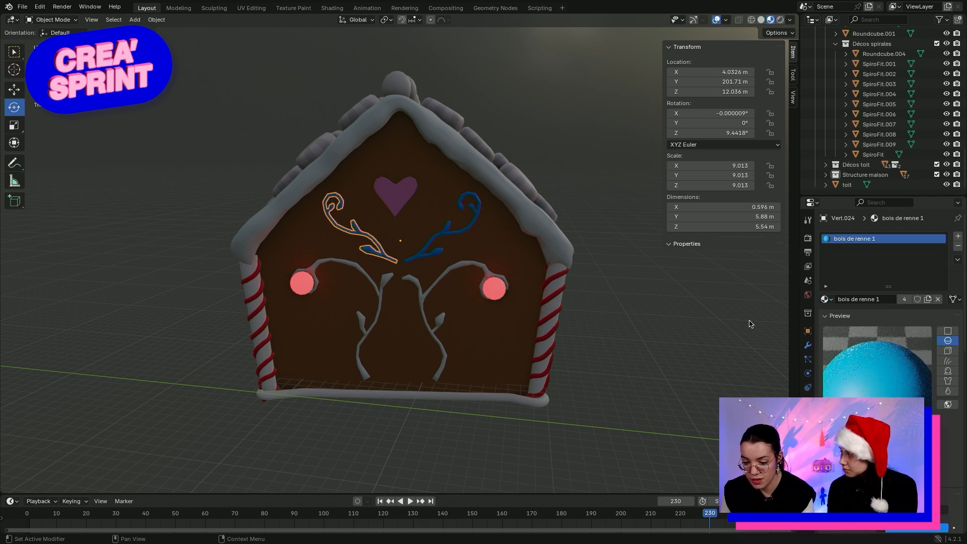
# Try the bois de renne 2 material on the rear facade's lower right branch, and replace it with bois de renne 3
pyautogui.click(425, 299)
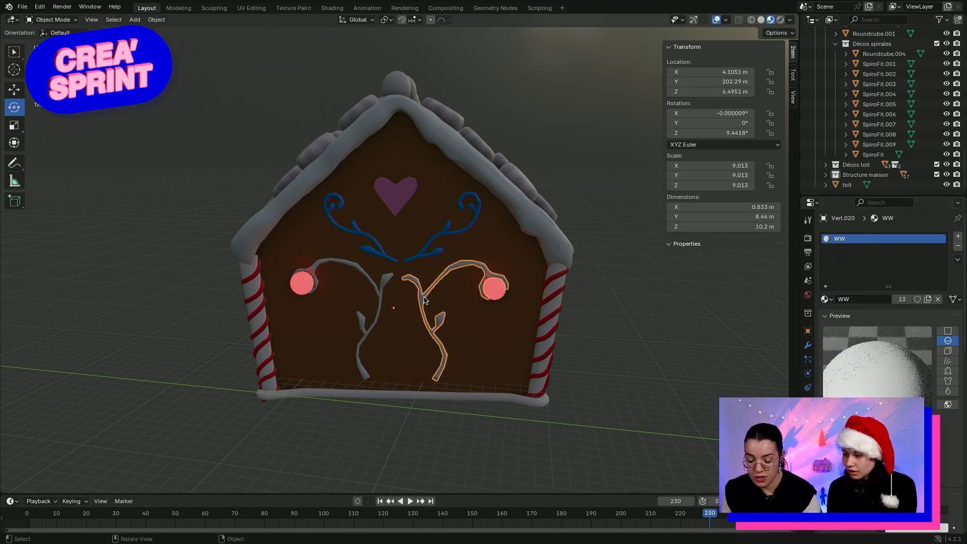
pyautogui.keyDown('shift'); pyautogui.click(387, 305); pyautogui.keyUp('shift')
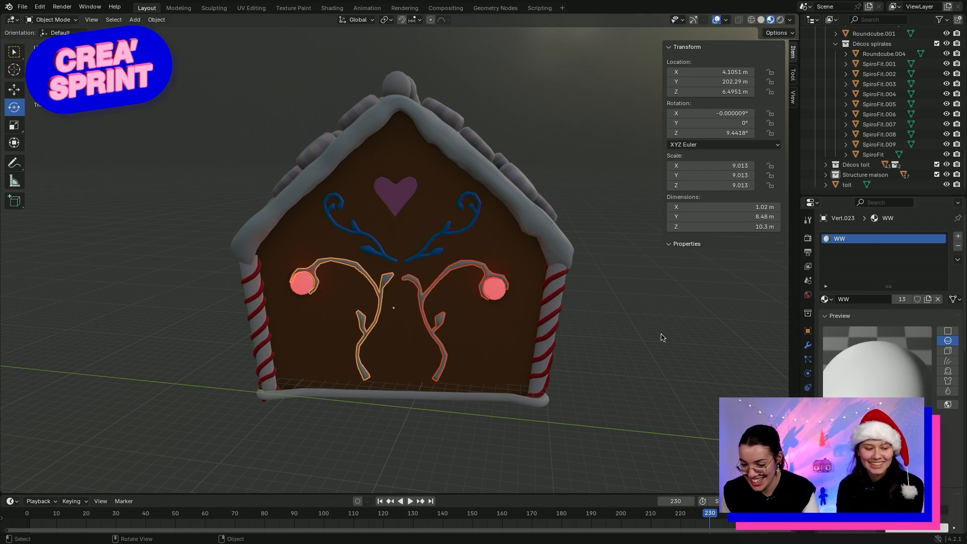
pyautogui.hotkey('alt', 'a')
pyautogui.click(420, 298)
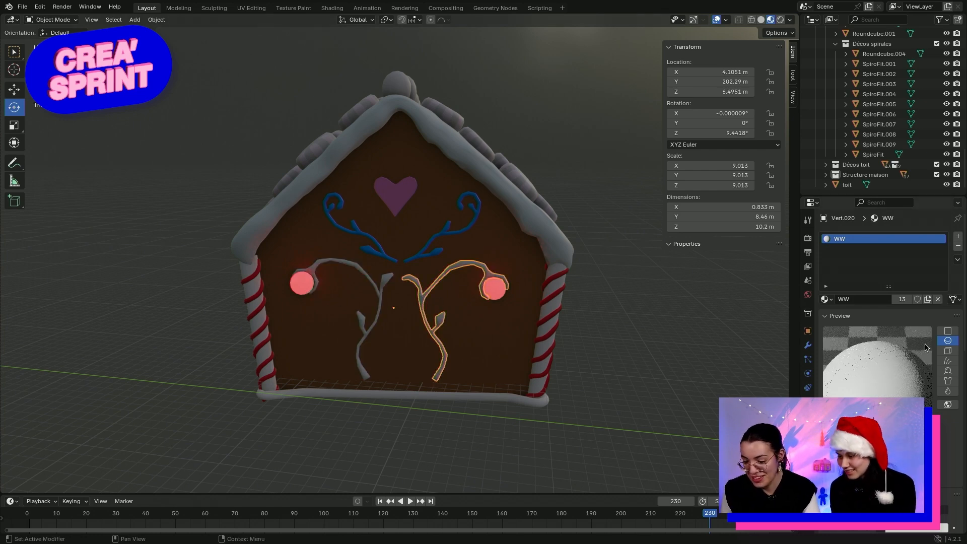
pyautogui.click(826, 299)
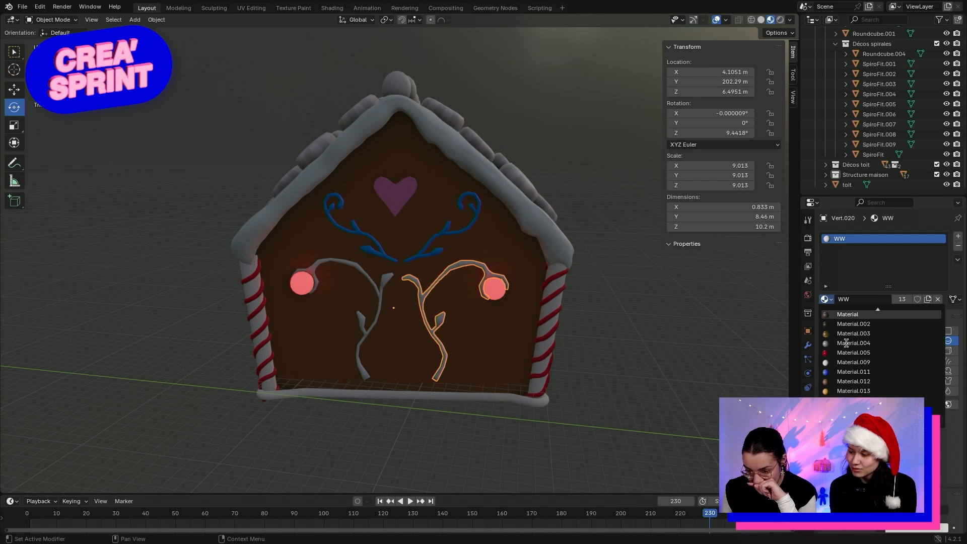
pyautogui.scroll(5, 846, 341)
pyautogui.scroll(5, 847, 341)
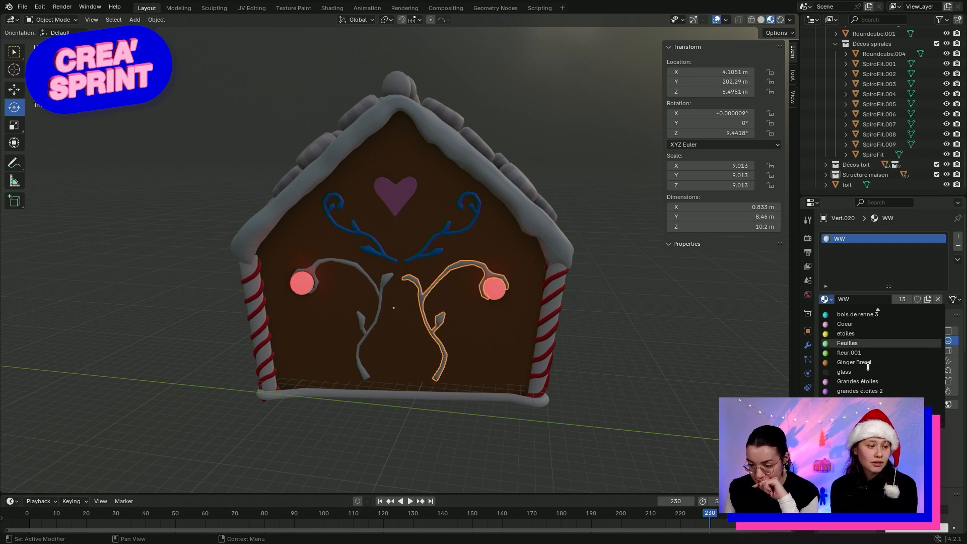
pyautogui.scroll(2, 871, 371)
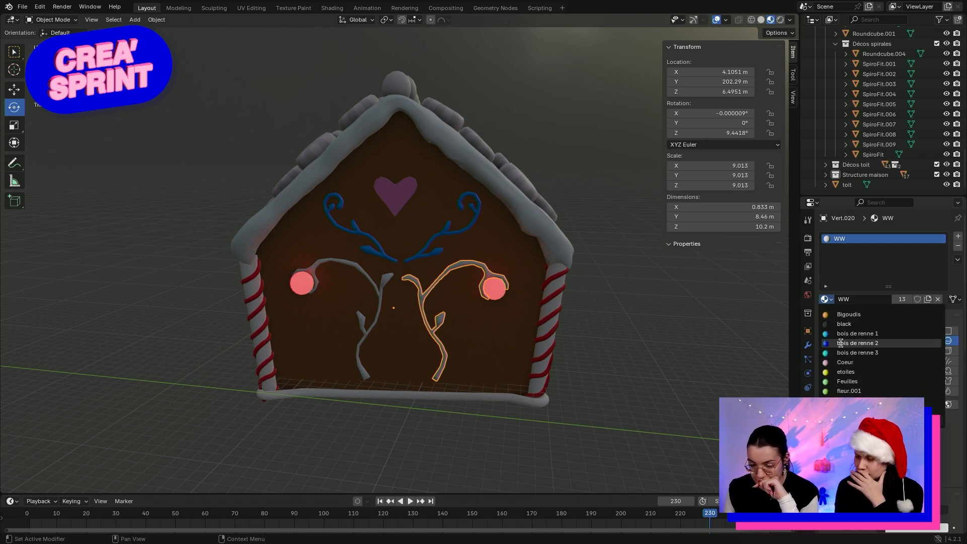
pyautogui.click(858, 324)
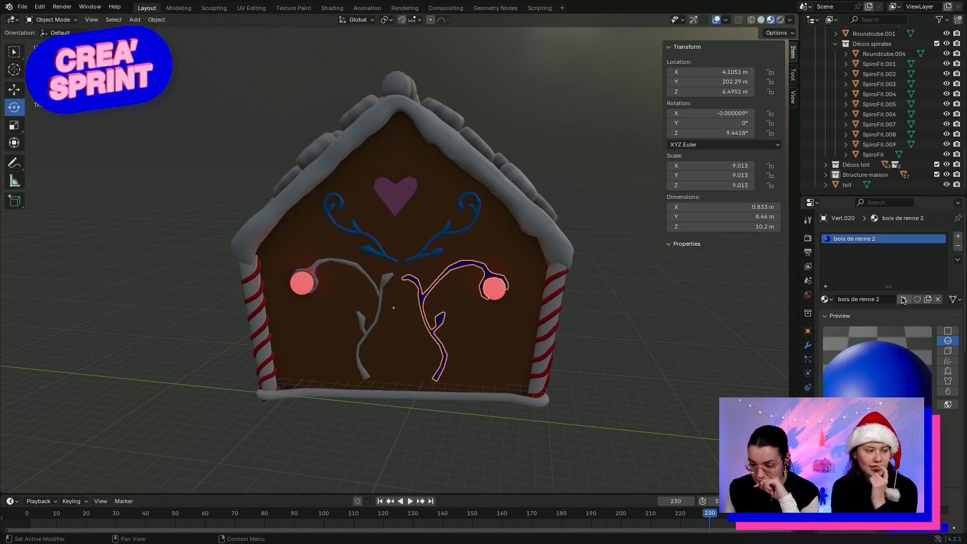
pyautogui.click(831, 299)
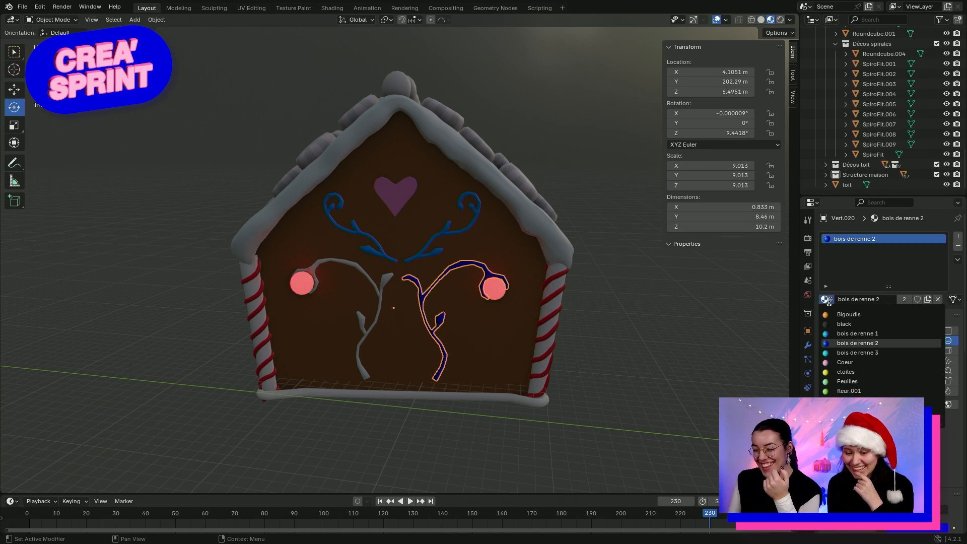
pyautogui.click(857, 353)
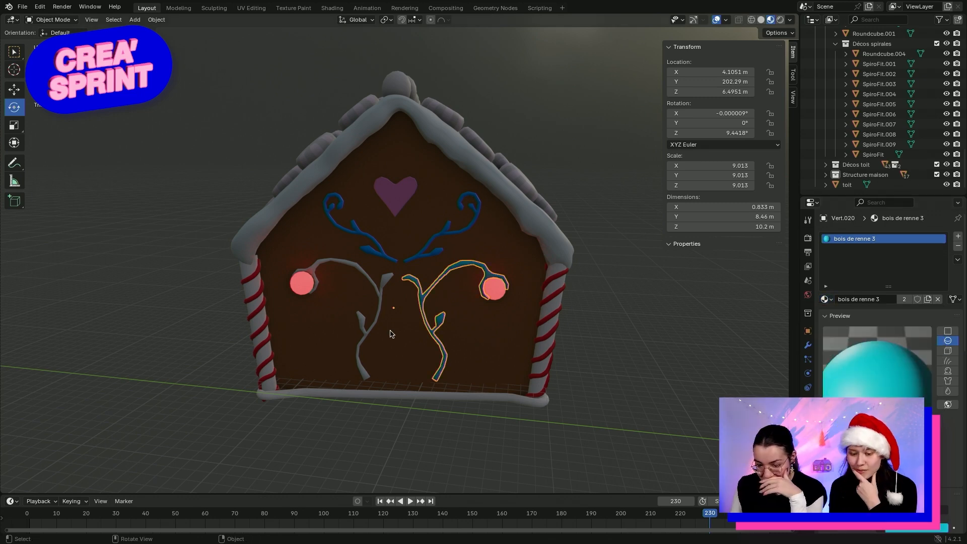
# Assign the existing bois de renne 3 material to the lower left branch on the house's rear facade
pyautogui.click(378, 322)
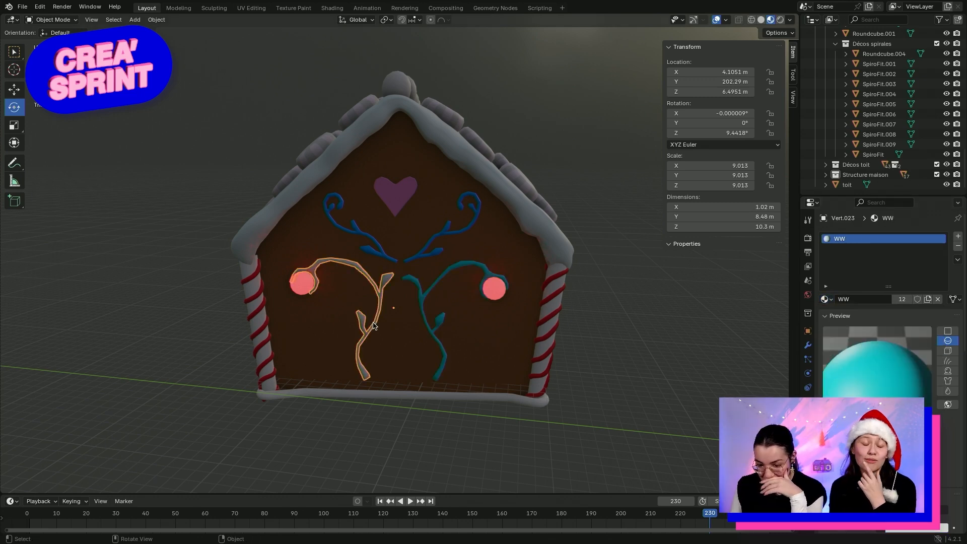
pyautogui.click(827, 299)
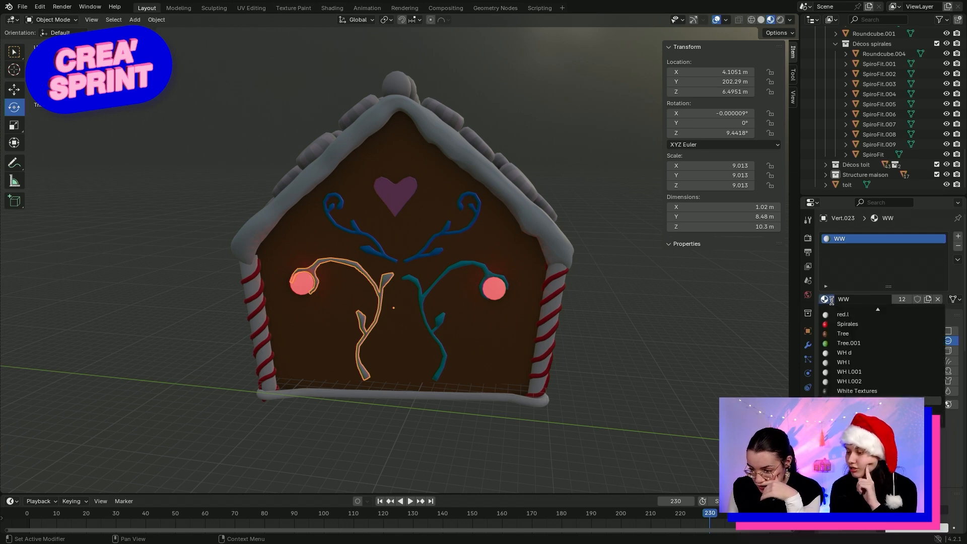
pyautogui.scroll(6, 853, 343)
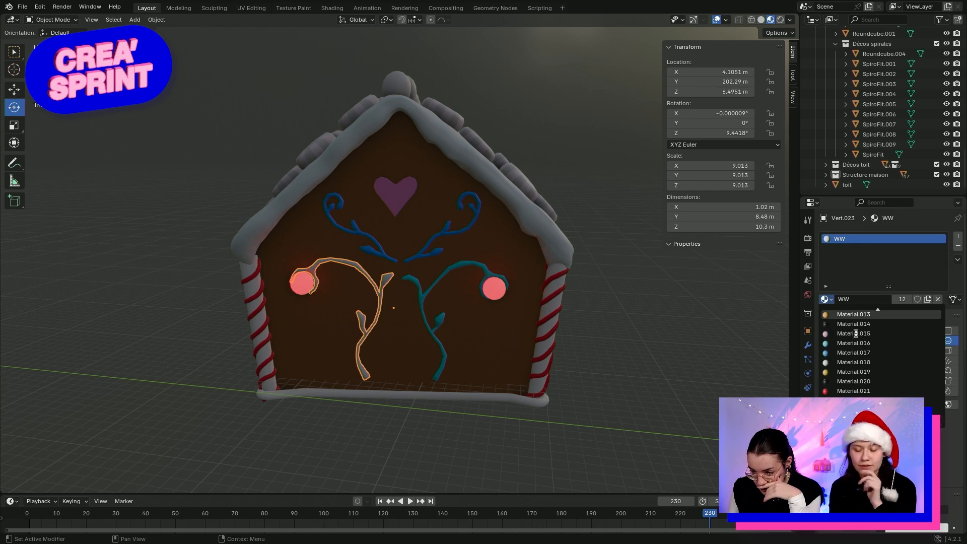
pyautogui.scroll(2, 858, 337)
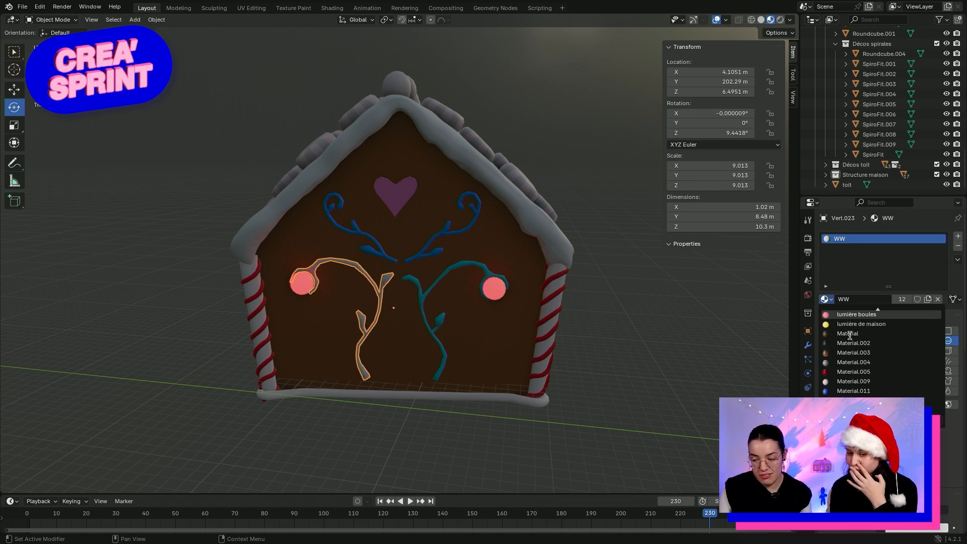
pyautogui.scroll(10, 853, 337)
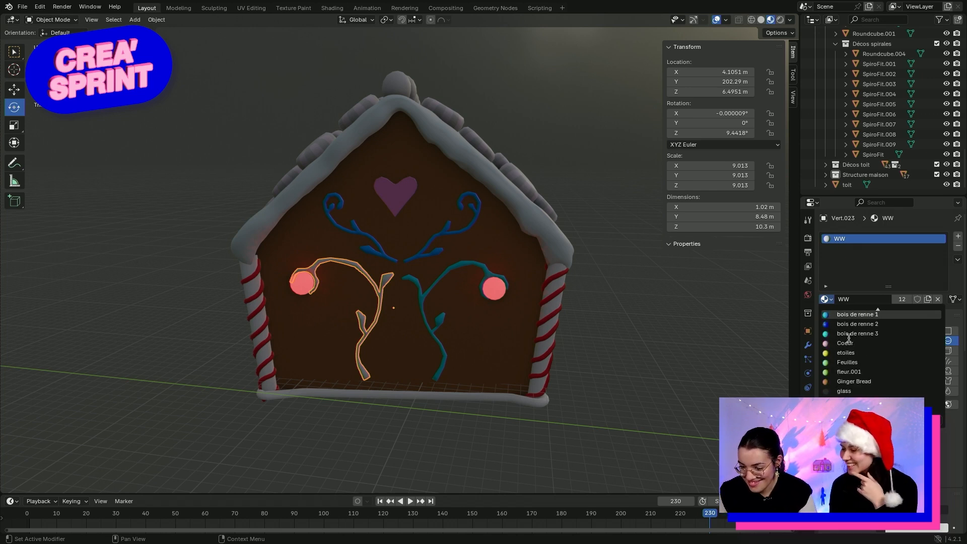
pyautogui.click(856, 352)
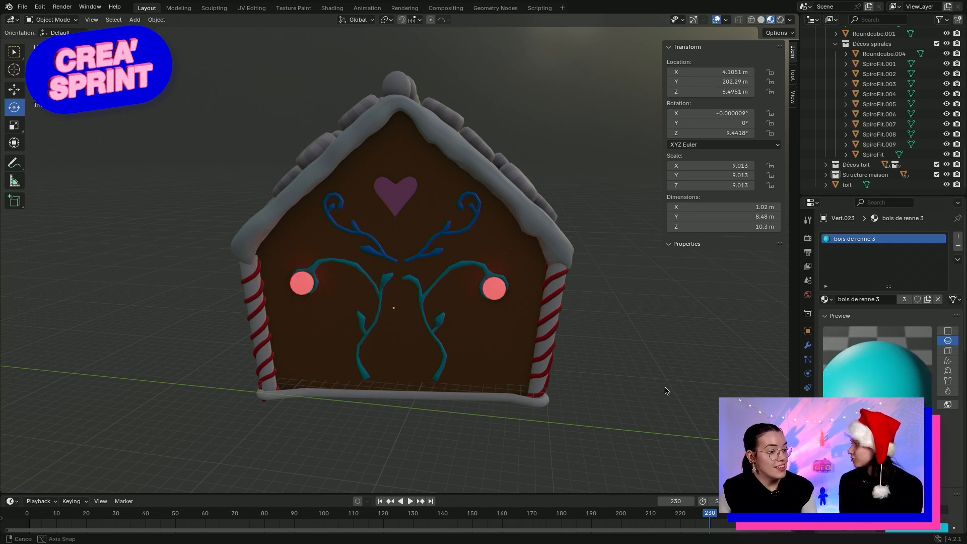
pyautogui.moveTo(628, 389); pyautogui.dragTo(465, 386, button='middle')
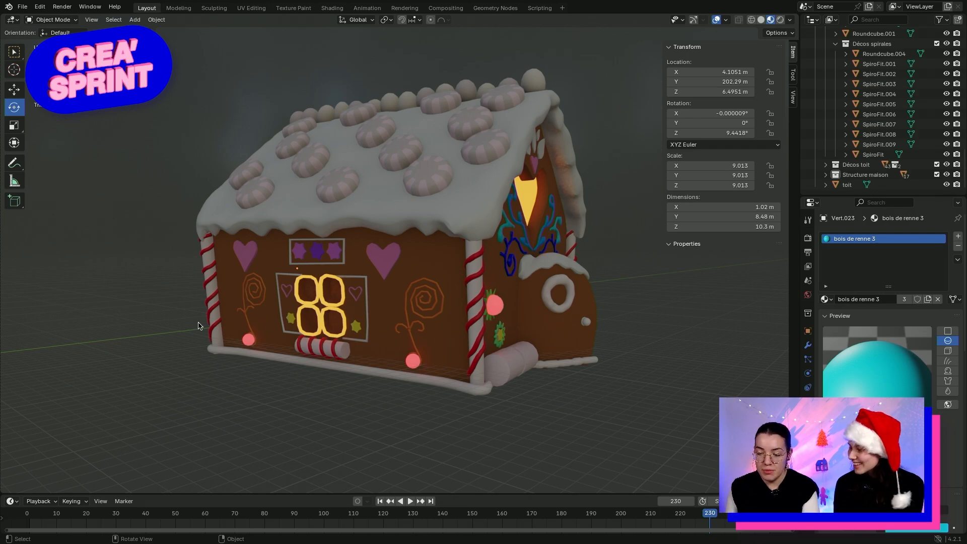
pyautogui.scroll(3, 344, 373)
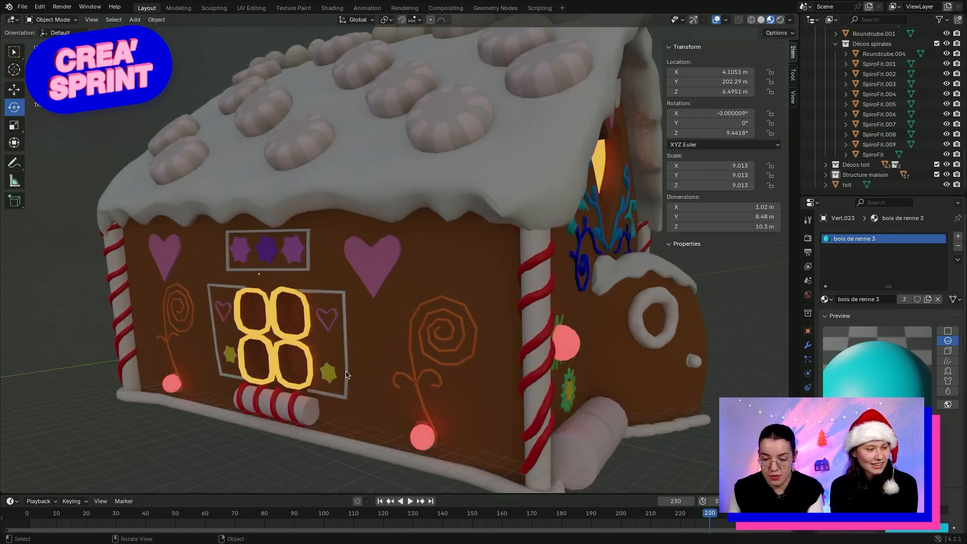
pyautogui.moveTo(362, 374); pyautogui.dragTo(399, 376, button='middle')
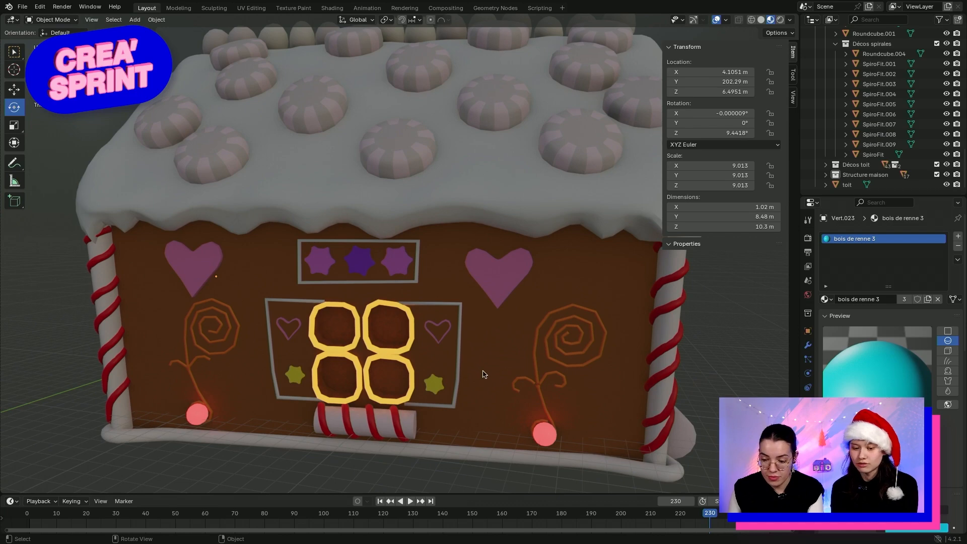
pyautogui.moveTo(484, 374); pyautogui.dragTo(448, 385, button='middle')
pyautogui.scroll(-5, 403, 355)
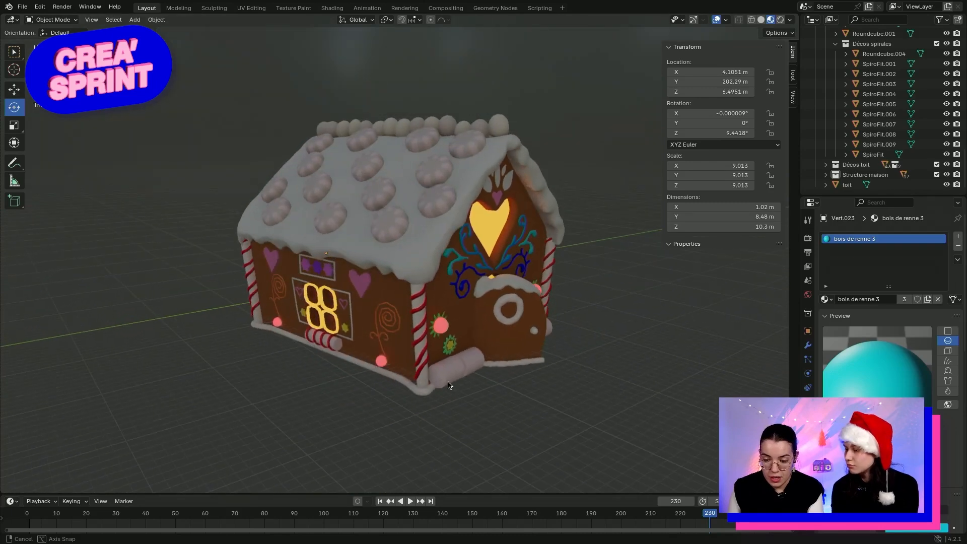
pyautogui.click(351, 342)
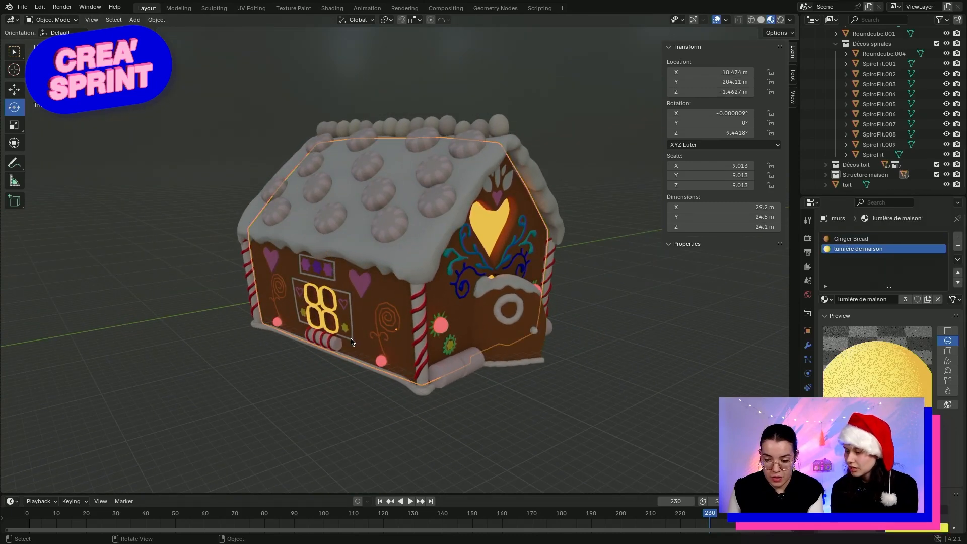
pyautogui.click(352, 290)
pyautogui.moveTo(524, 303); pyautogui.dragTo(416, 311, button='middle')
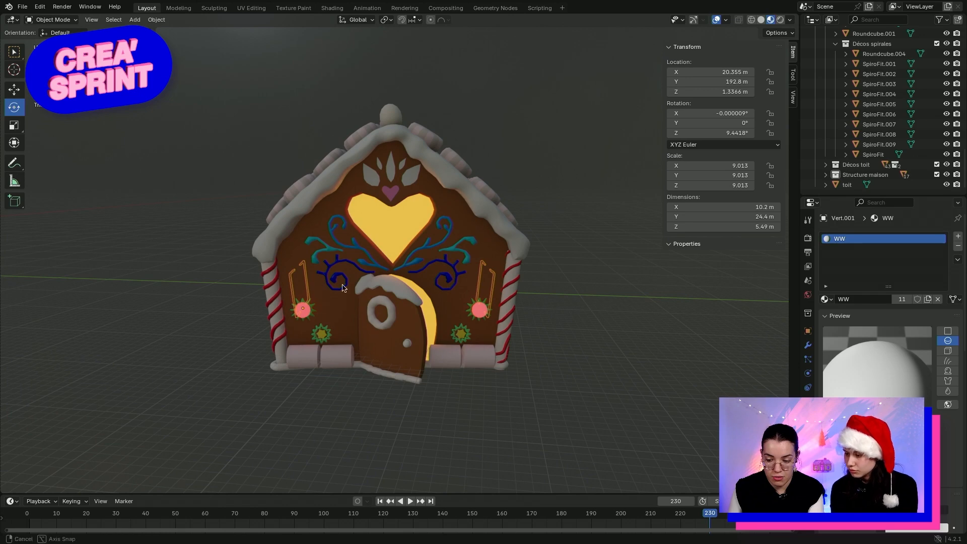
pyautogui.moveTo(343, 288); pyautogui.dragTo(408, 299, button='middle')
pyautogui.scroll(4, 339, 299)
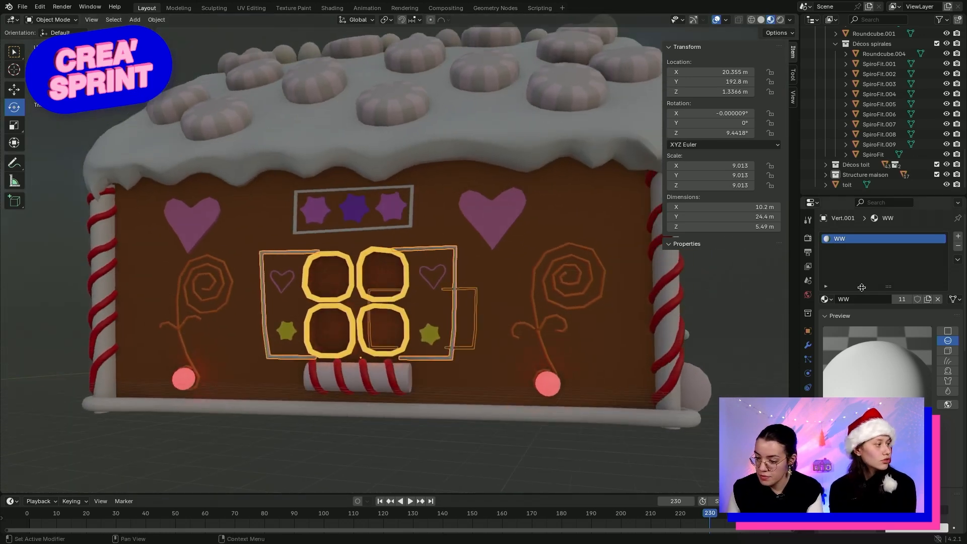
pyautogui.click(828, 299)
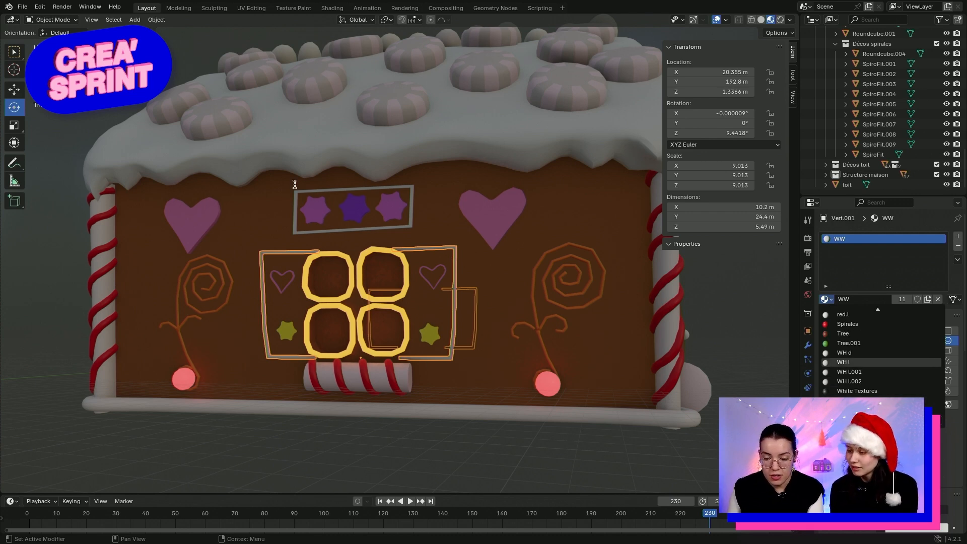
pyautogui.scroll(-1, 463, 267)
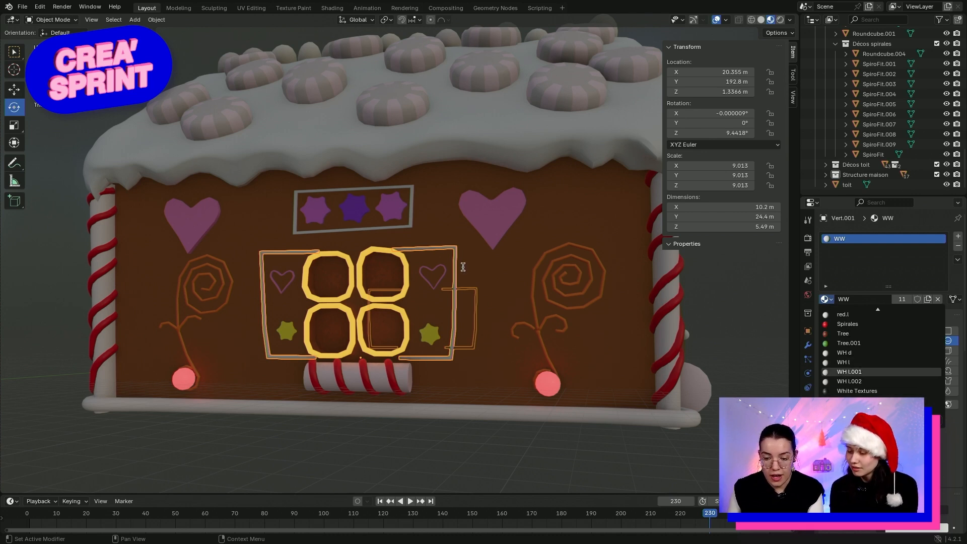
pyautogui.click(564, 236)
pyautogui.click(580, 239)
pyautogui.click(709, 289)
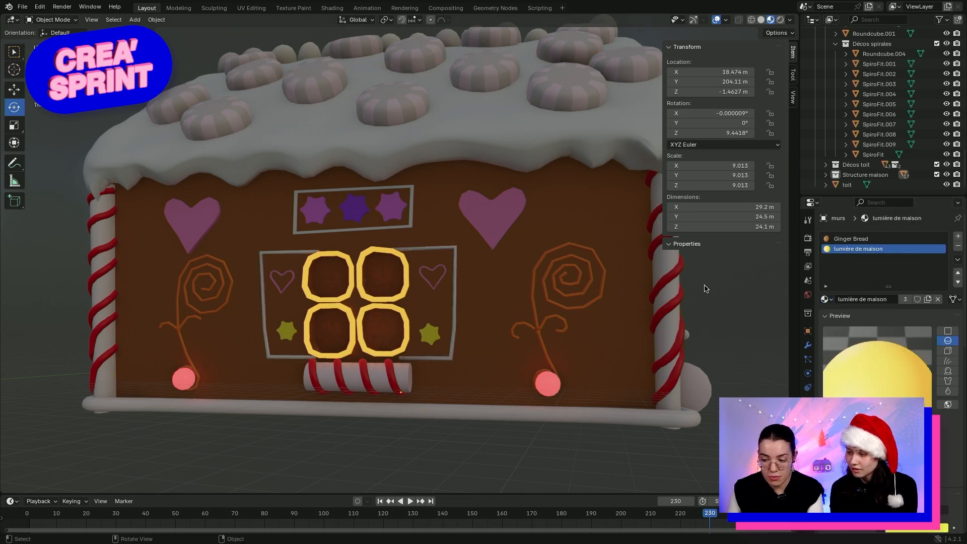
# Assign the existing fleur.001 material to the large rectangular frame around the side wall's window
pyautogui.moveTo(610, 262); pyautogui.dragTo(439, 267, button='middle')
pyautogui.scroll(-6, 591, 307)
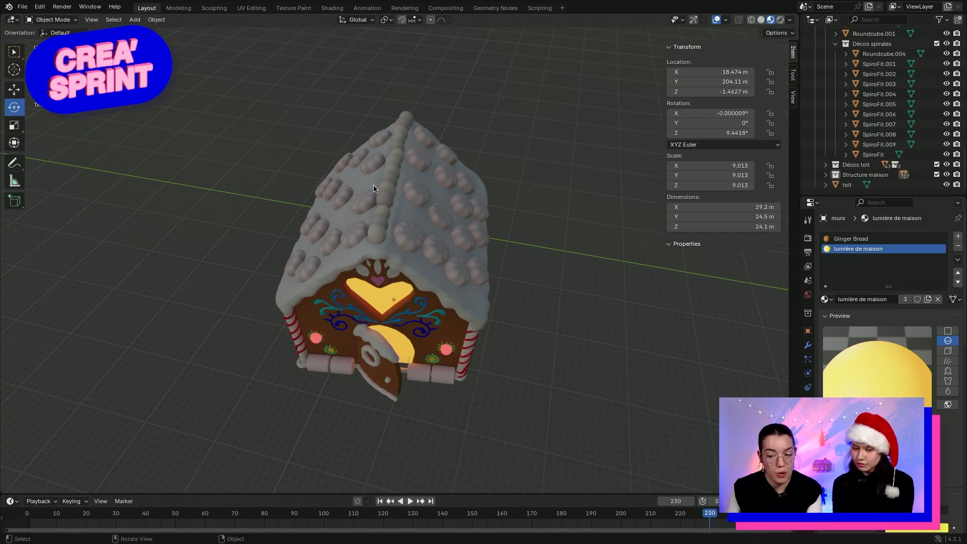
pyautogui.moveTo(374, 189); pyautogui.dragTo(347, 151, button='middle')
pyautogui.scroll(5, 350, 151)
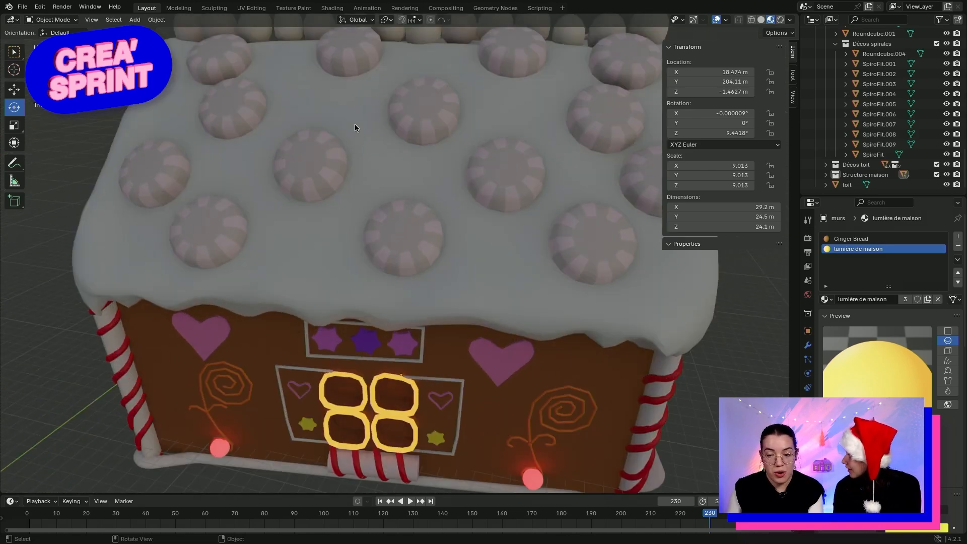
pyautogui.scroll(-4, 355, 127)
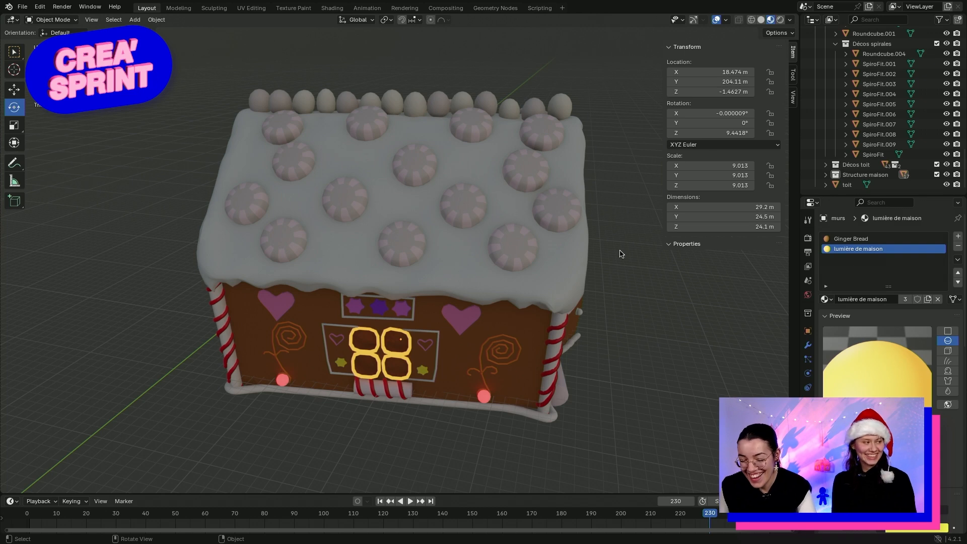
pyautogui.moveTo(636, 300); pyautogui.dragTo(610, 256, button='middle')
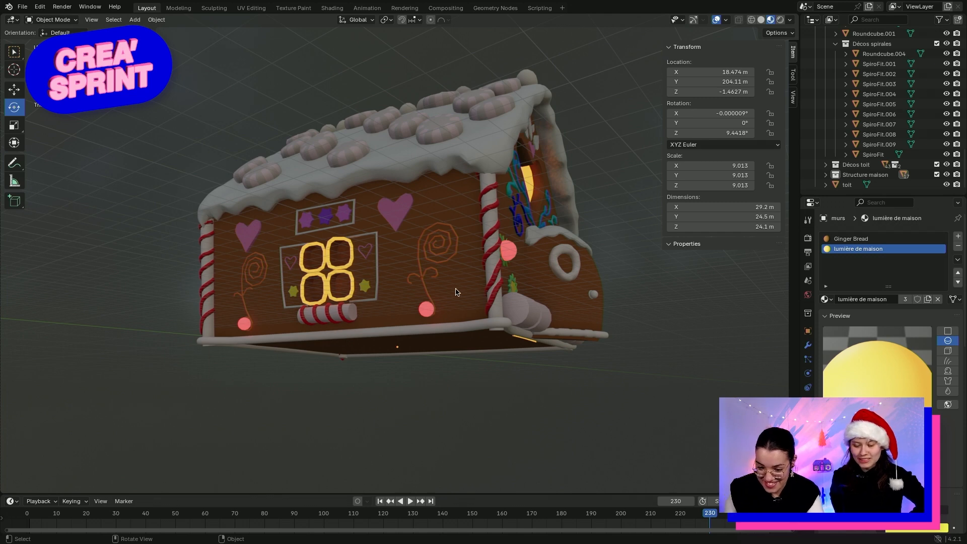
pyautogui.click(373, 304)
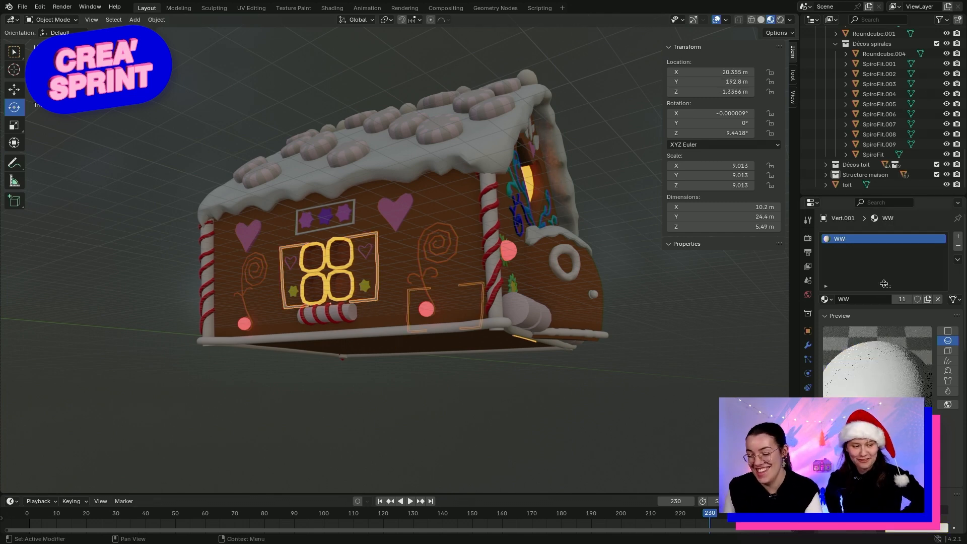
pyautogui.click(827, 299)
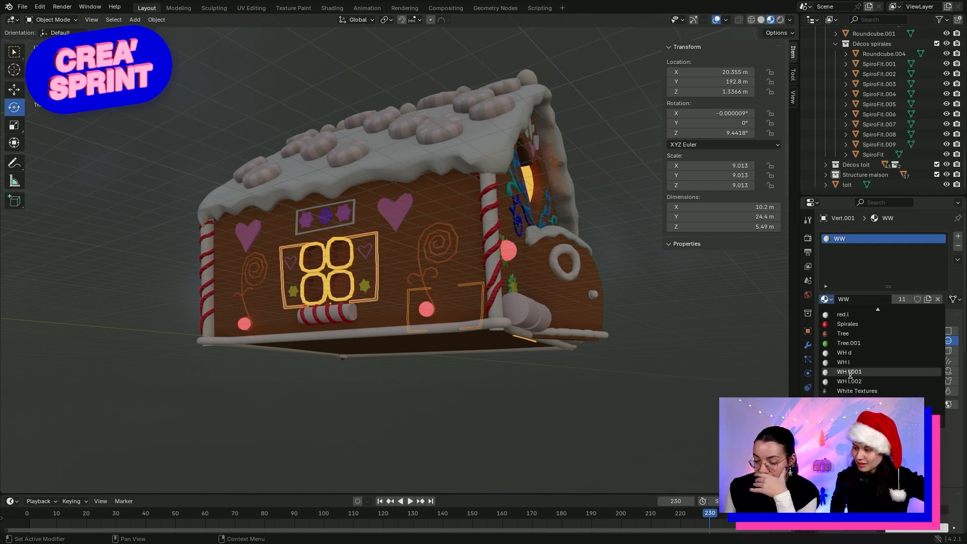
pyautogui.scroll(2, 850, 375)
pyautogui.scroll(10, 851, 376)
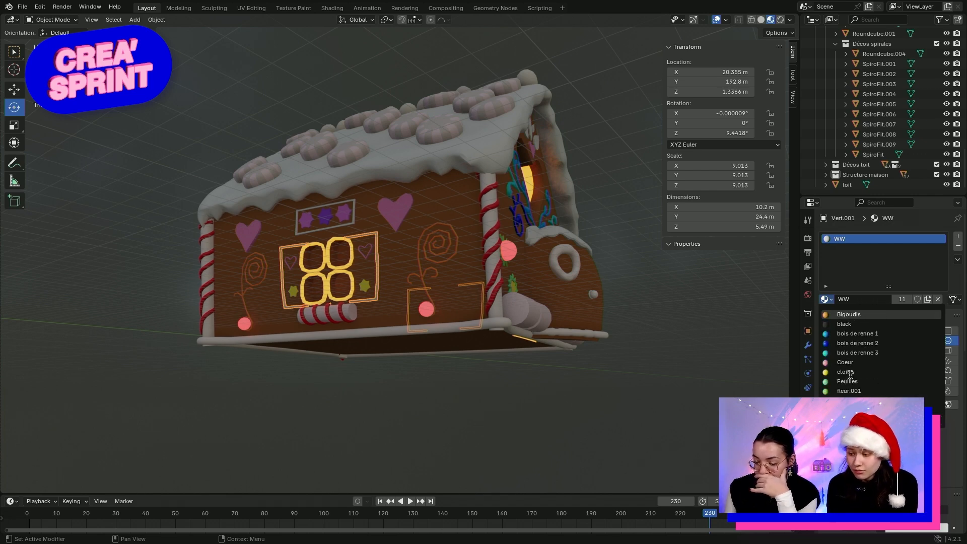
pyautogui.scroll(-1, 850, 375)
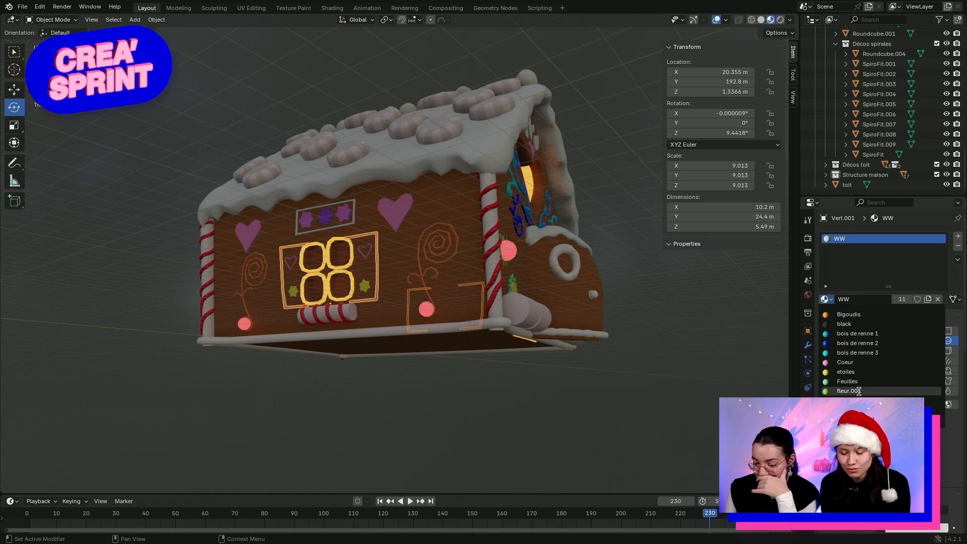
pyautogui.click(859, 391)
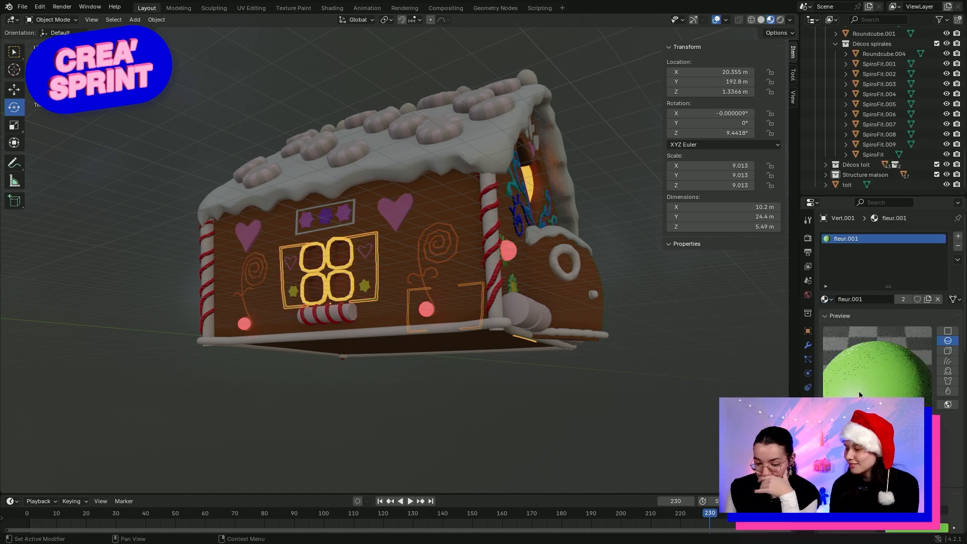
# Assign the existing Feuilles material to the small rectangular frame around the three stars above the side window
pyautogui.click(352, 225)
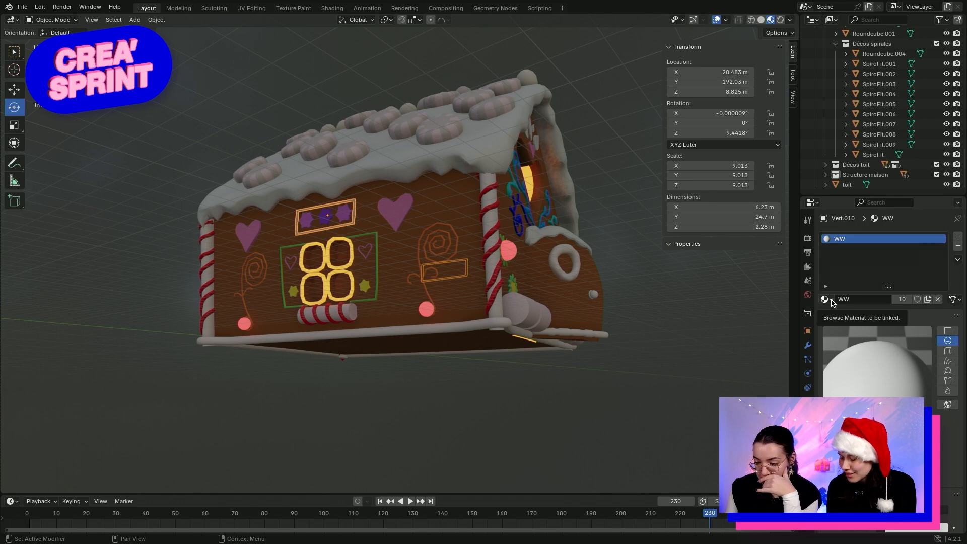
pyautogui.click(831, 301)
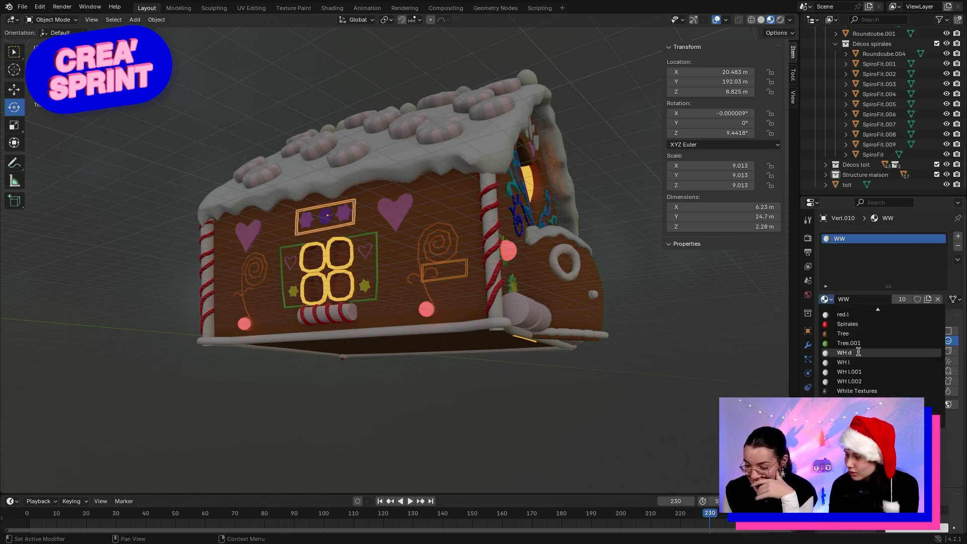
pyautogui.scroll(6, 859, 348)
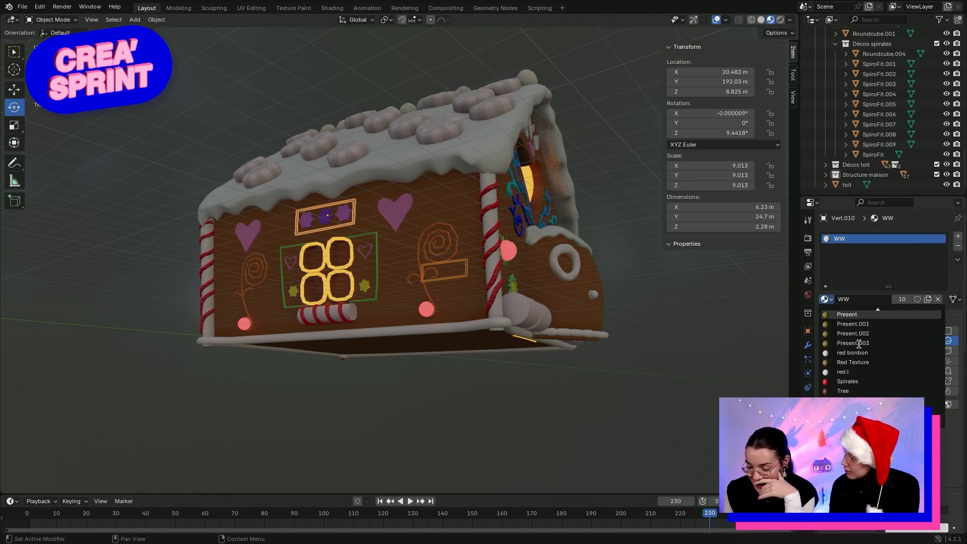
pyautogui.scroll(10, 859, 345)
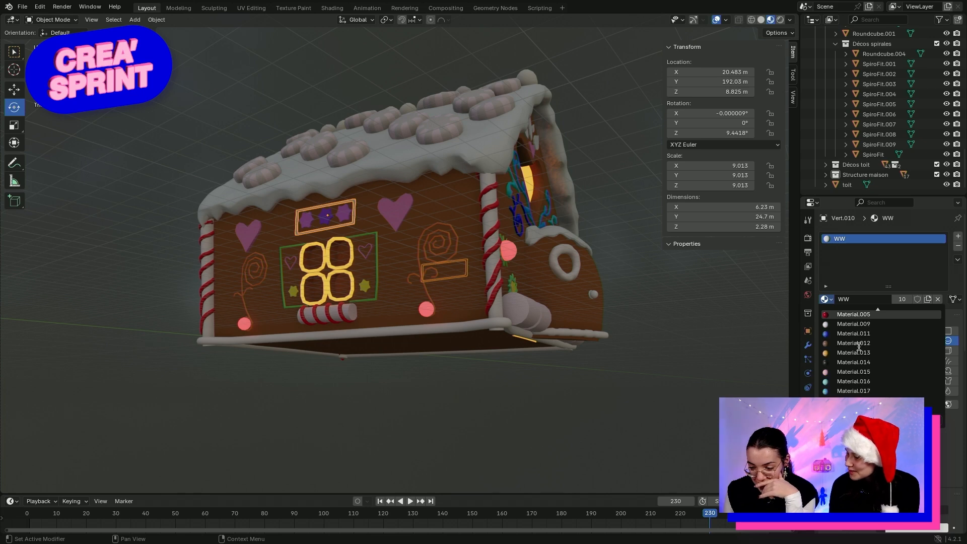
pyautogui.scroll(10, 859, 346)
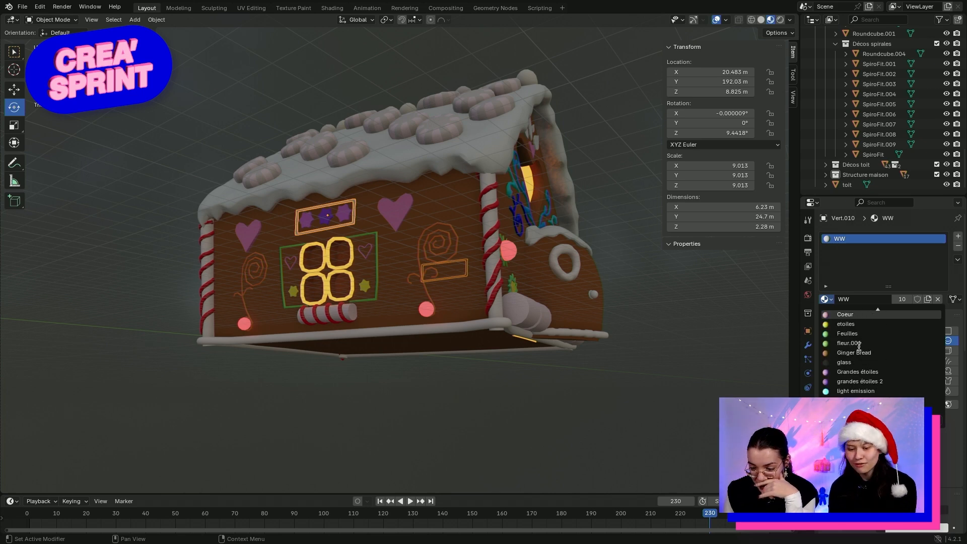
pyautogui.click(851, 333)
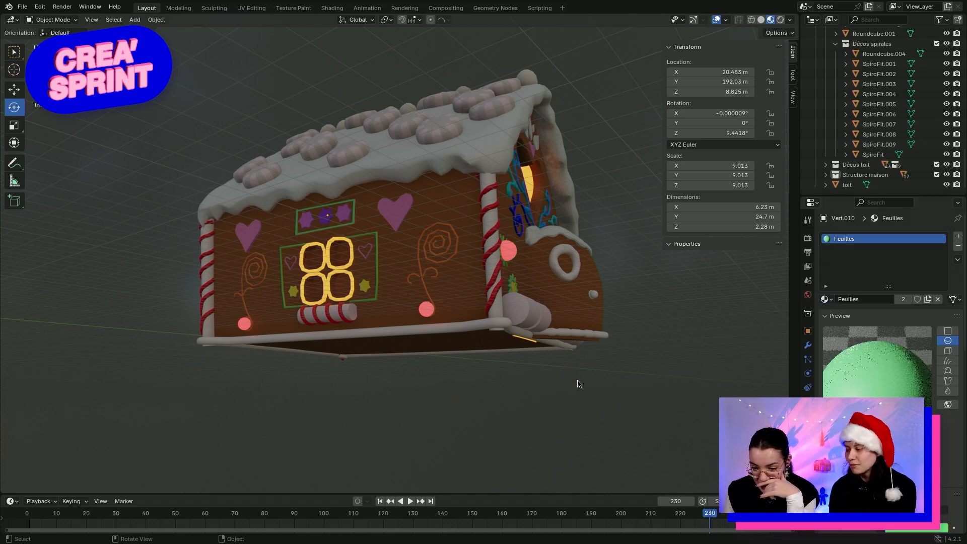
# Replace the WW material on the large right-hand drop above the front facade's heart with a new material named grandes gouttes
pyautogui.moveTo(664, 345); pyautogui.dragTo(646, 370, button='middle')
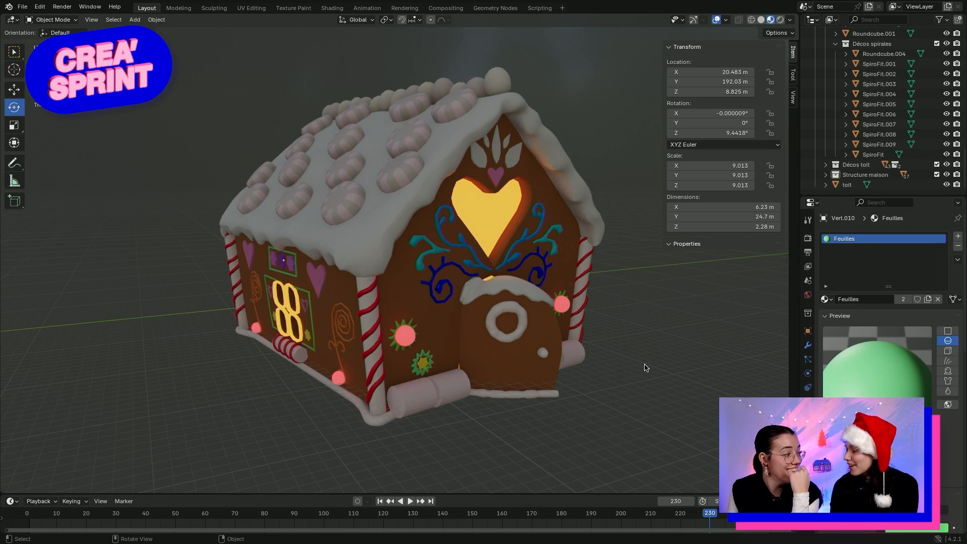
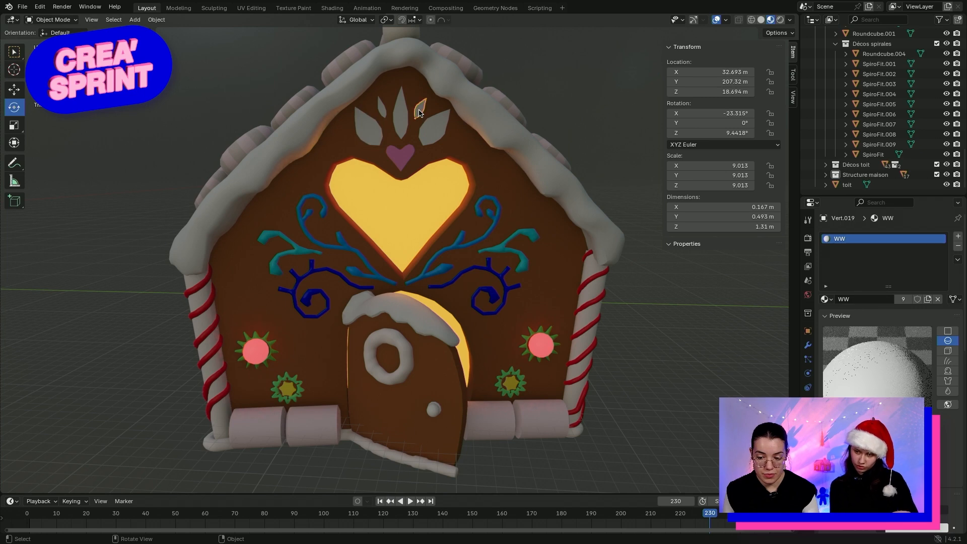
pyautogui.click(437, 128)
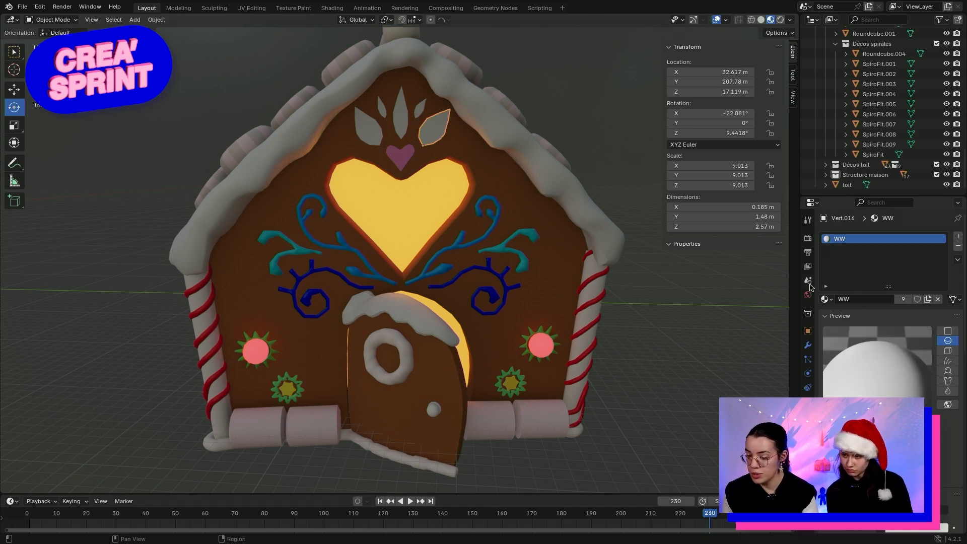
pyautogui.click(828, 300)
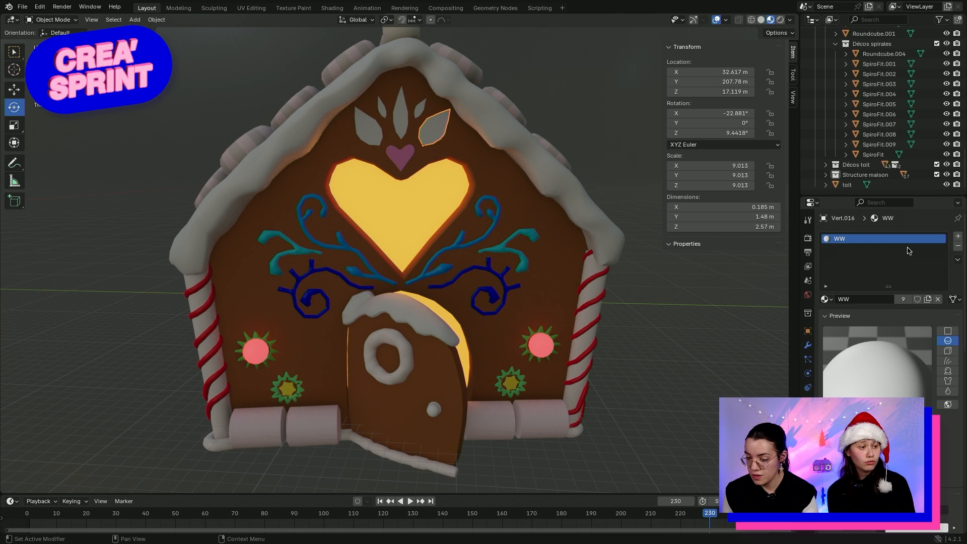
pyautogui.click(957, 237)
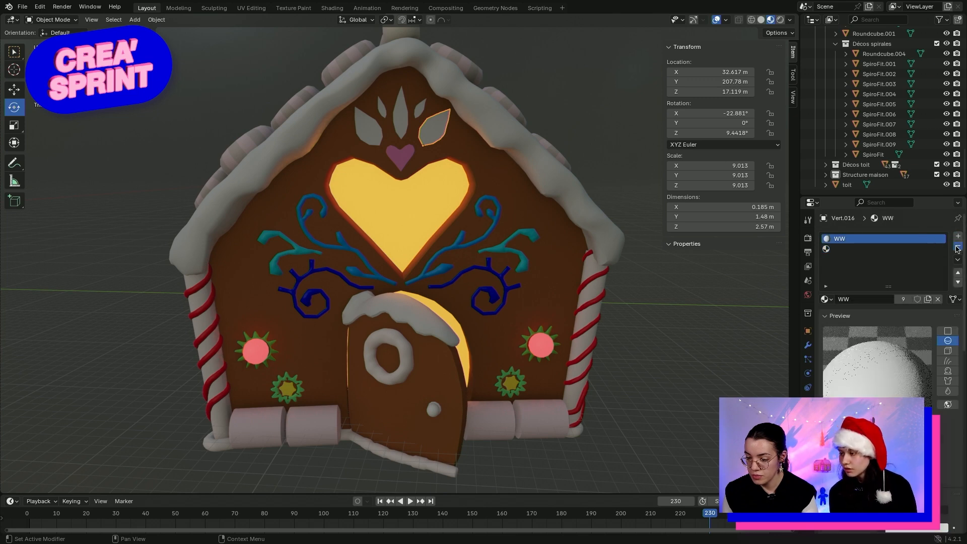
pyautogui.click(958, 248)
pyautogui.click(850, 302)
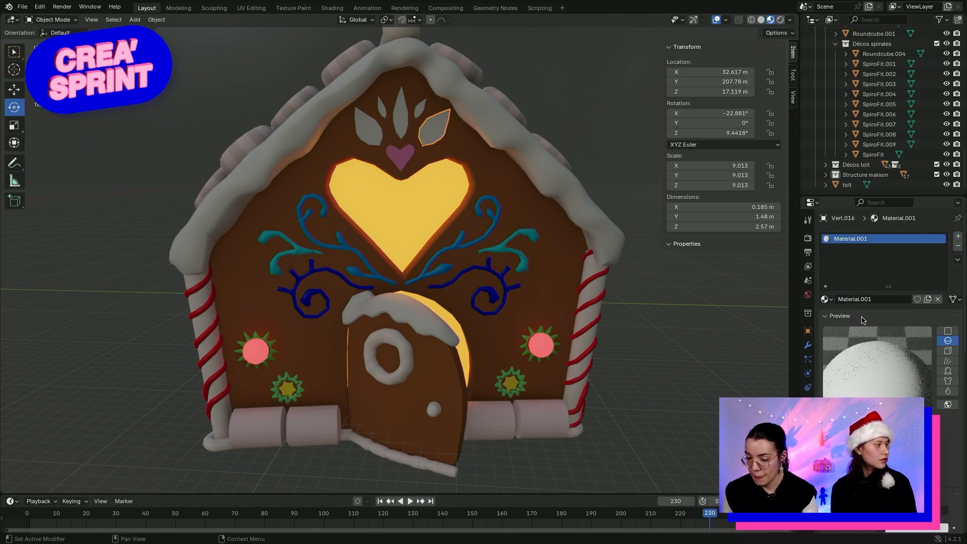
pyautogui.doubleClick(878, 302)
pyautogui.moveTo(878, 302); pyautogui.dragTo(831, 299)
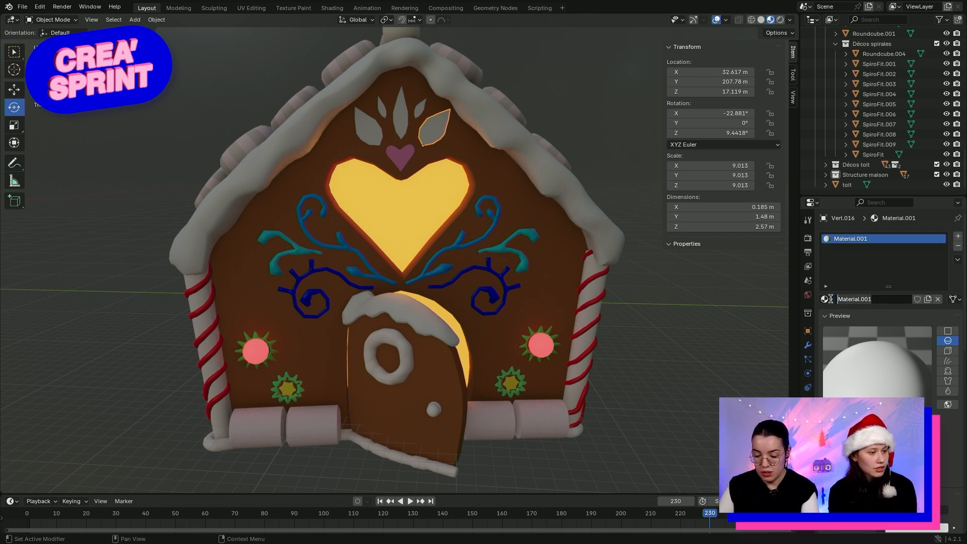
pyautogui.write('grandes gouttes')
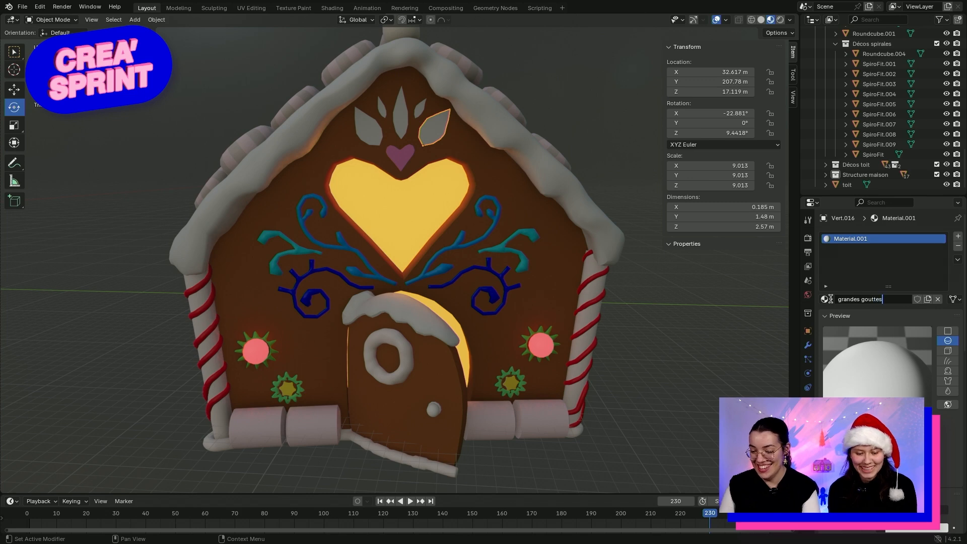
pyautogui.press('Return')
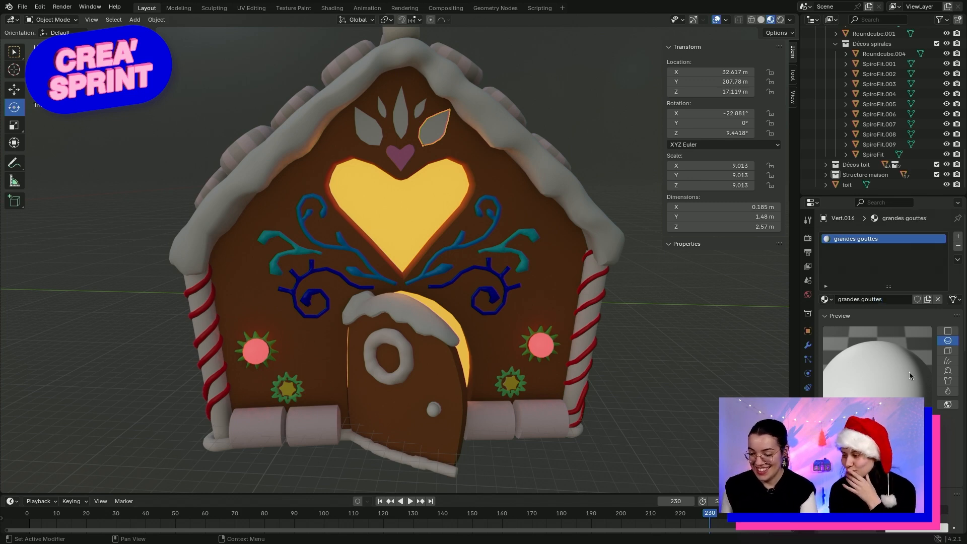
# Set the grandes gouttes material's base color to a pale cream beige
pyautogui.scroll(-4, 877, 353)
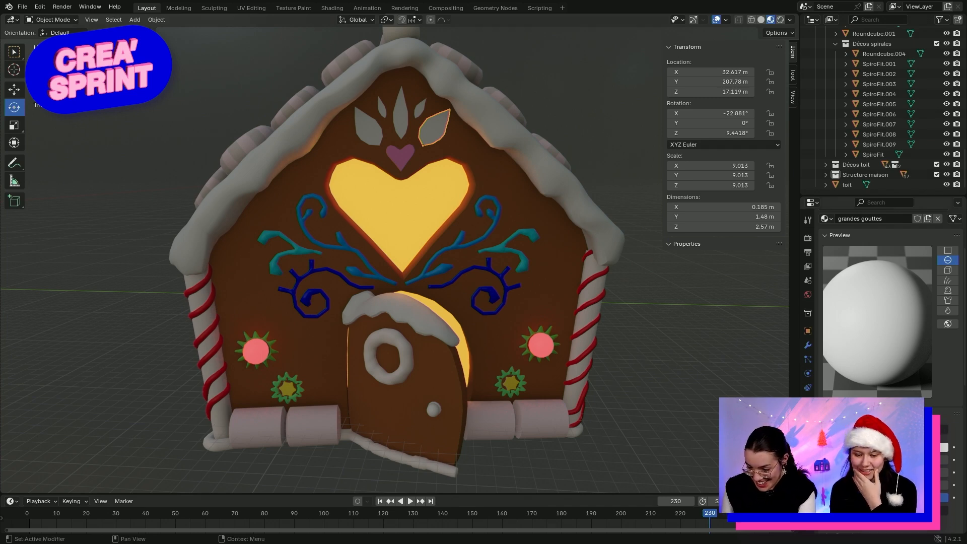
pyautogui.click(911, 448)
pyautogui.click(911, 447)
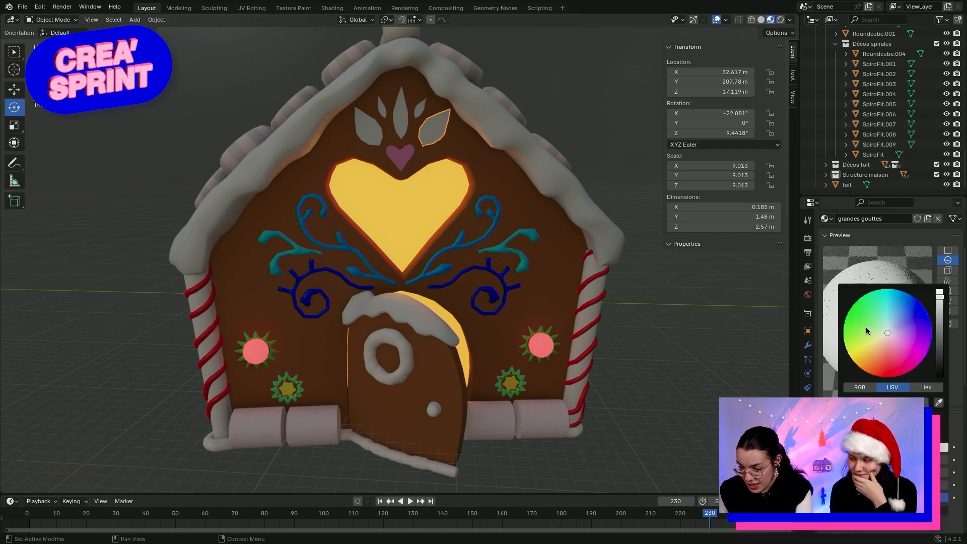
pyautogui.moveTo(885, 333); pyautogui.dragTo(882, 342)
pyautogui.click(708, 364)
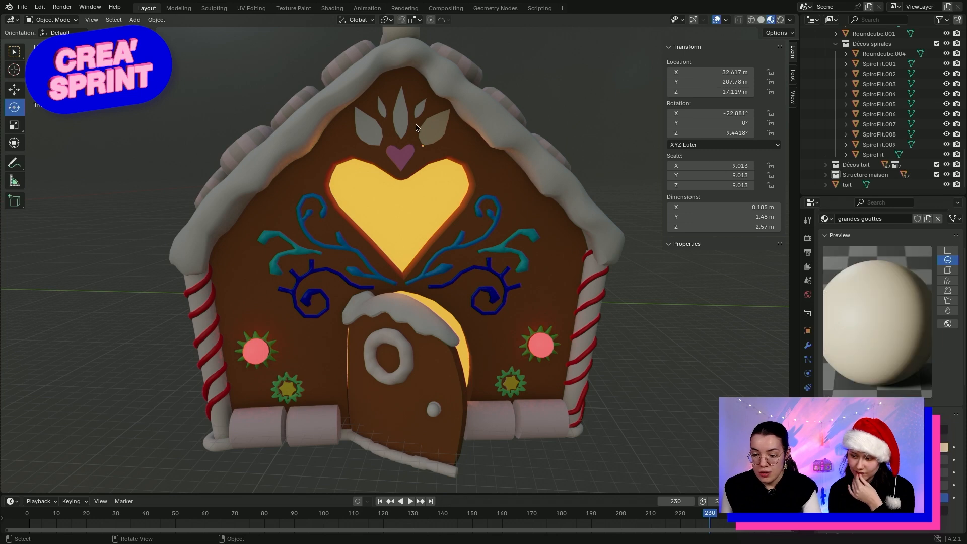
# Assign the existing grandes gouttes material to the tall central drop above the front facade's heart window
pyautogui.click(402, 114)
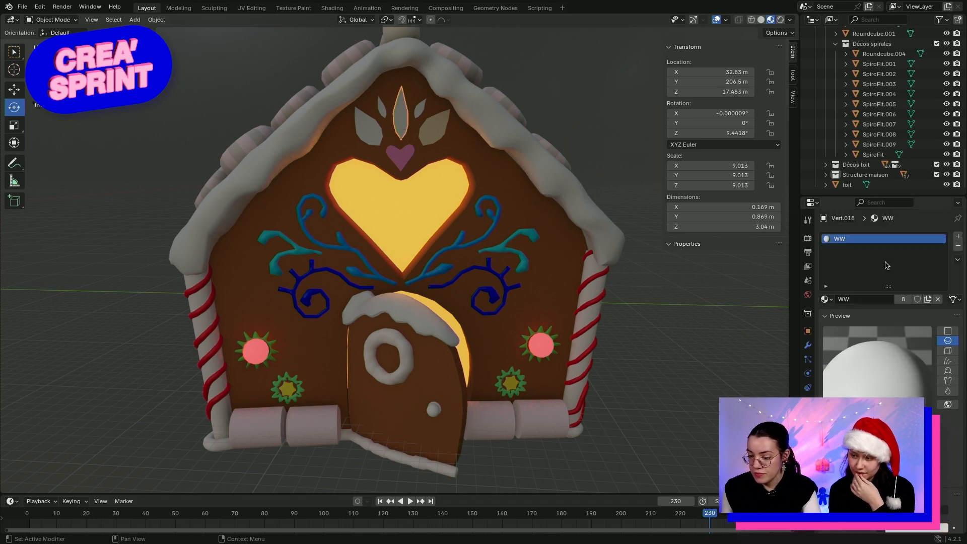
pyautogui.click(958, 246)
pyautogui.click(882, 300)
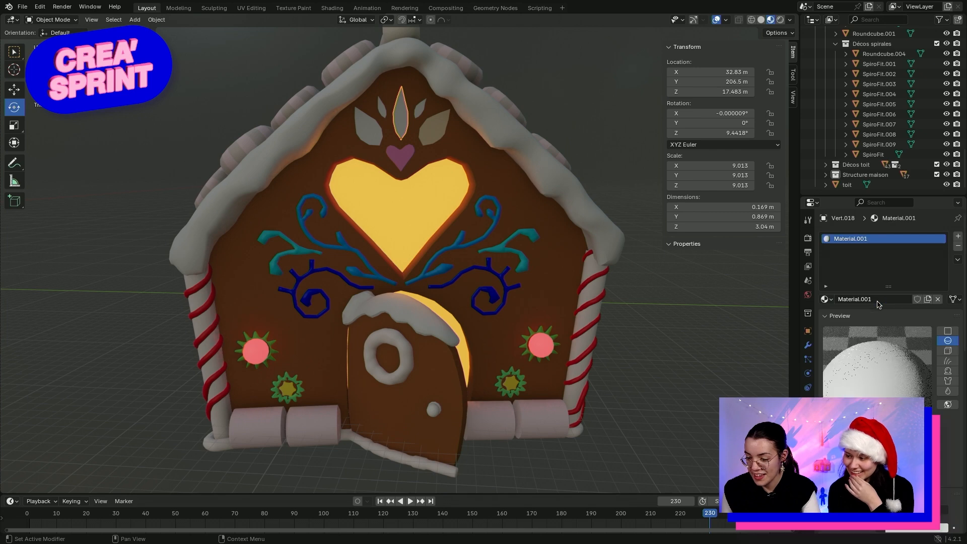
pyautogui.click(827, 299)
pyautogui.scroll(3, 858, 339)
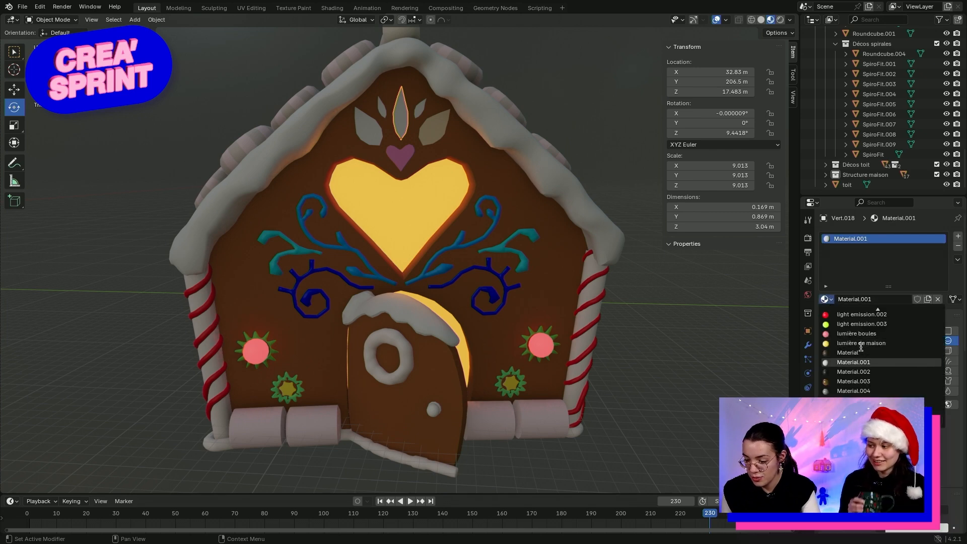
pyautogui.scroll(4, 860, 346)
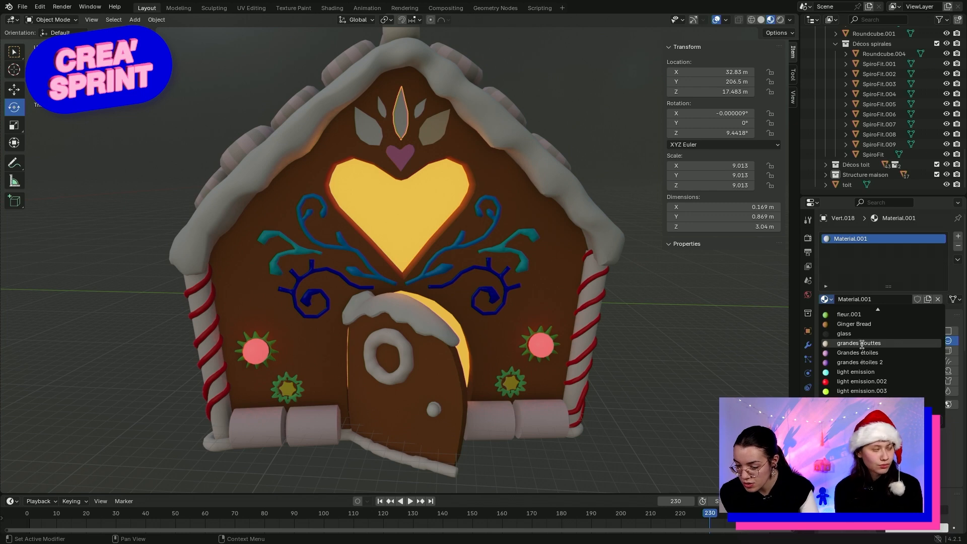
pyautogui.click(862, 345)
# Assign the existing grandes gouttes material to the large left-hand drop above the front facade's heart
pyautogui.click(367, 132)
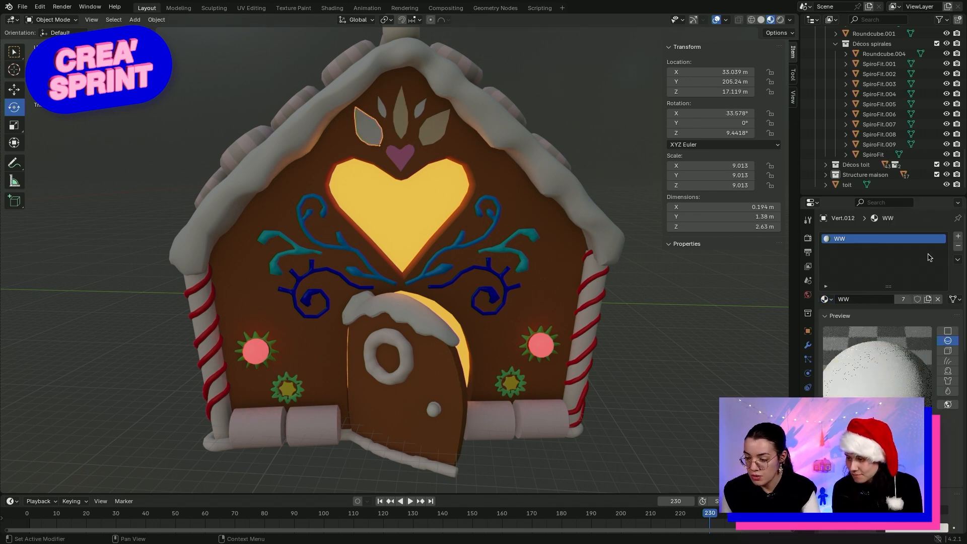
pyautogui.click(959, 235)
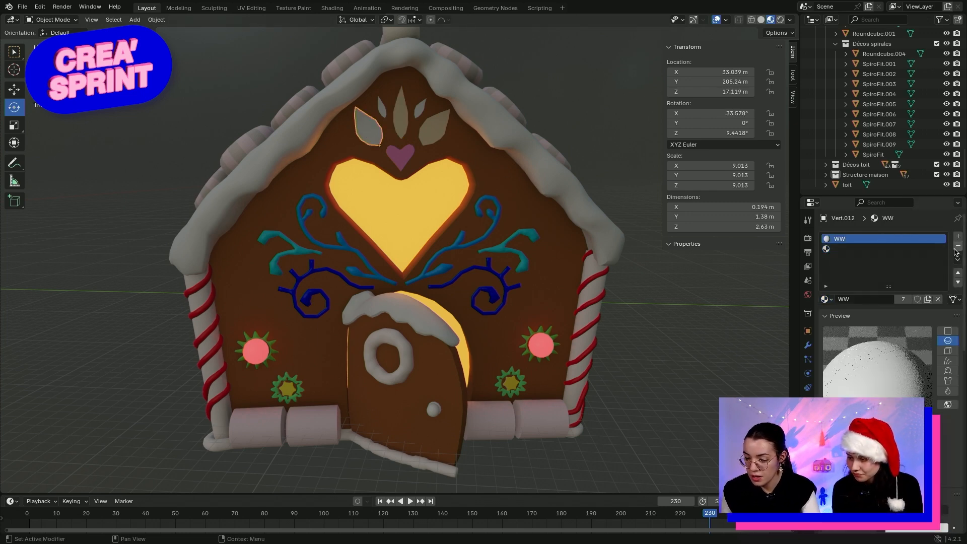
pyautogui.click(959, 246)
pyautogui.click(852, 300)
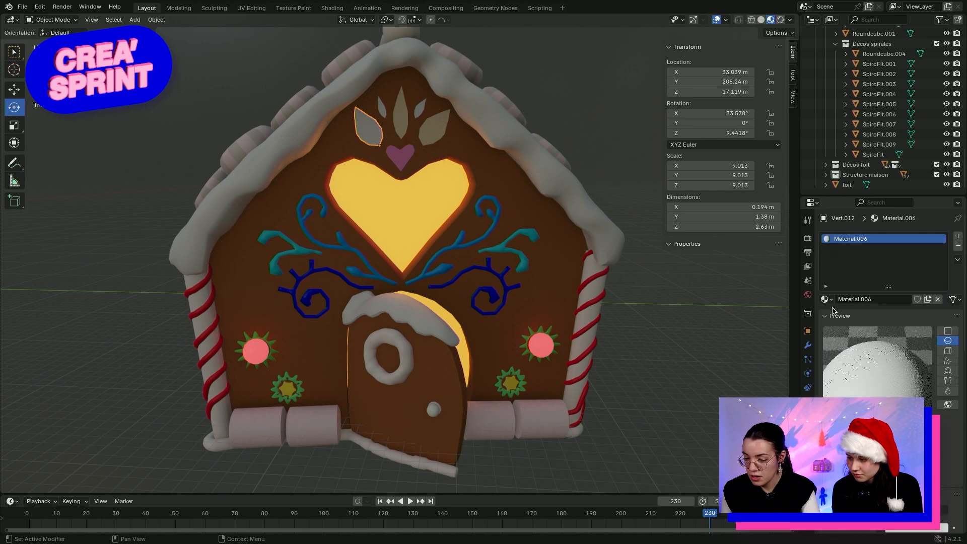
pyautogui.click(827, 299)
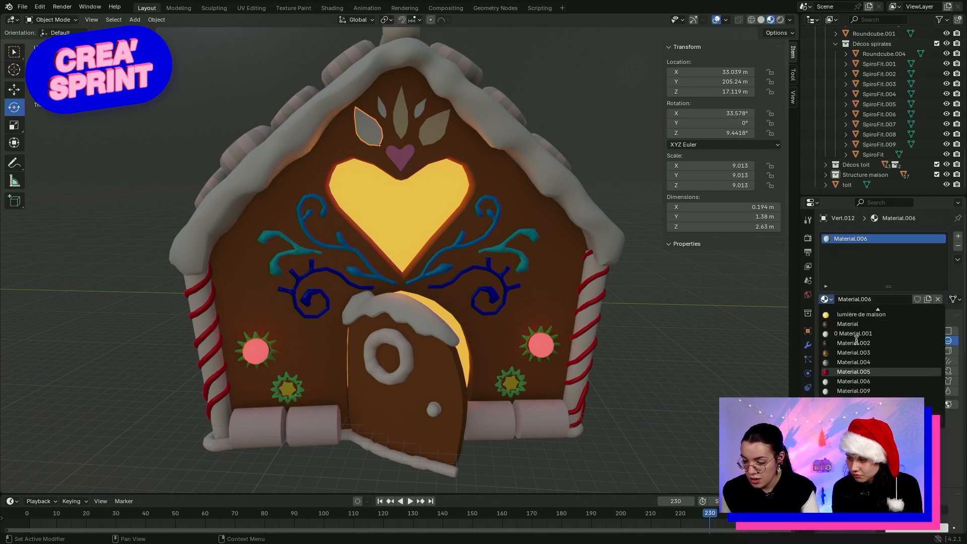
pyautogui.scroll(10, 856, 339)
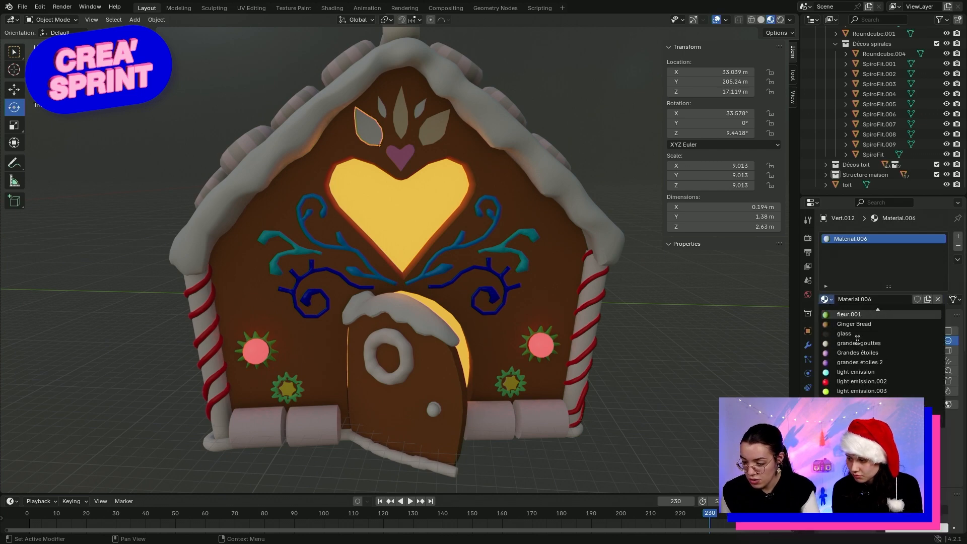
pyautogui.click(859, 343)
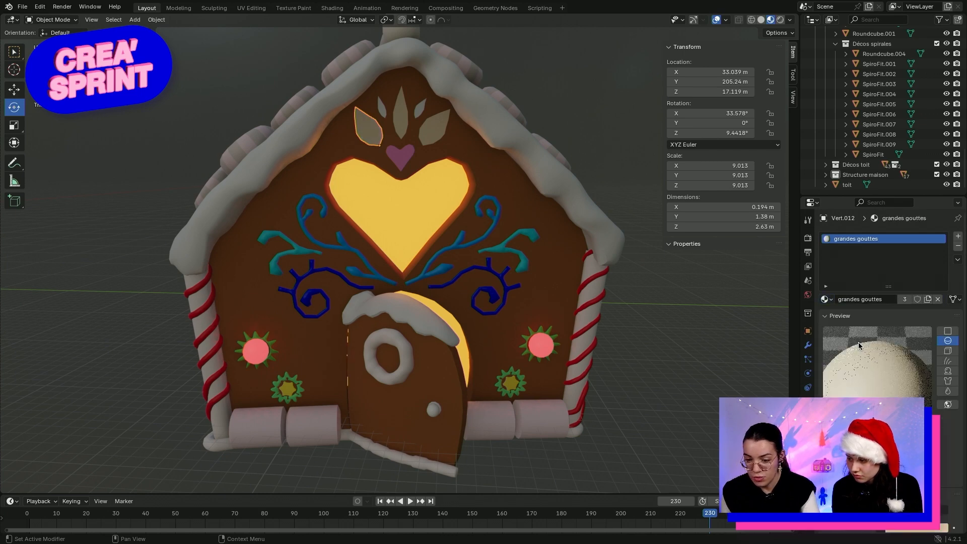
# Replace the WW material on the small right-hand drop at the front gable's peak with the existing red Material.021
pyautogui.click(421, 111)
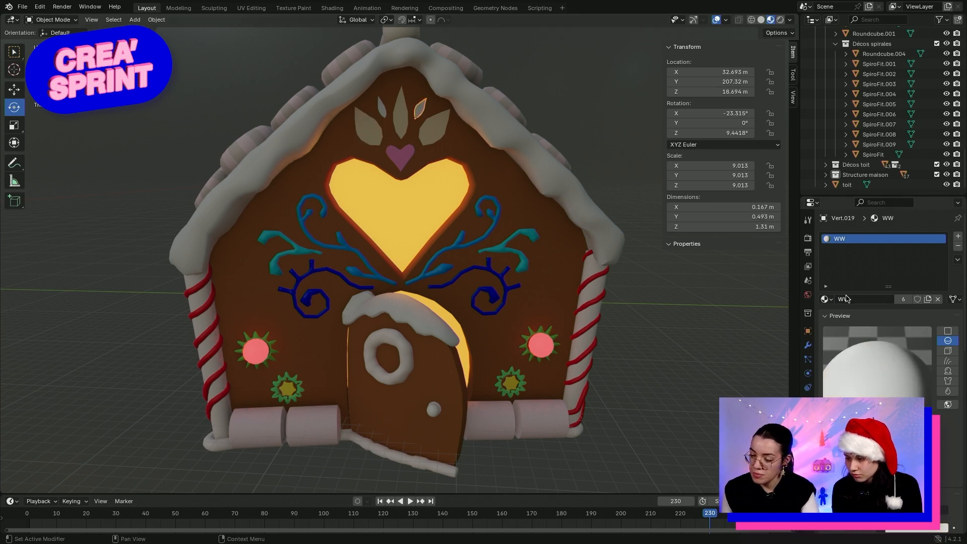
pyautogui.click(958, 236)
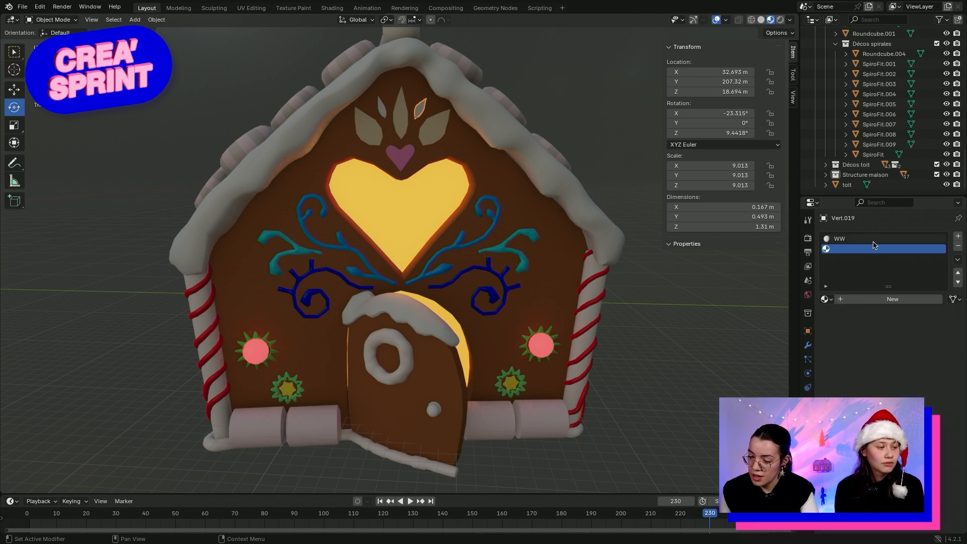
pyautogui.click(862, 240)
pyautogui.click(959, 246)
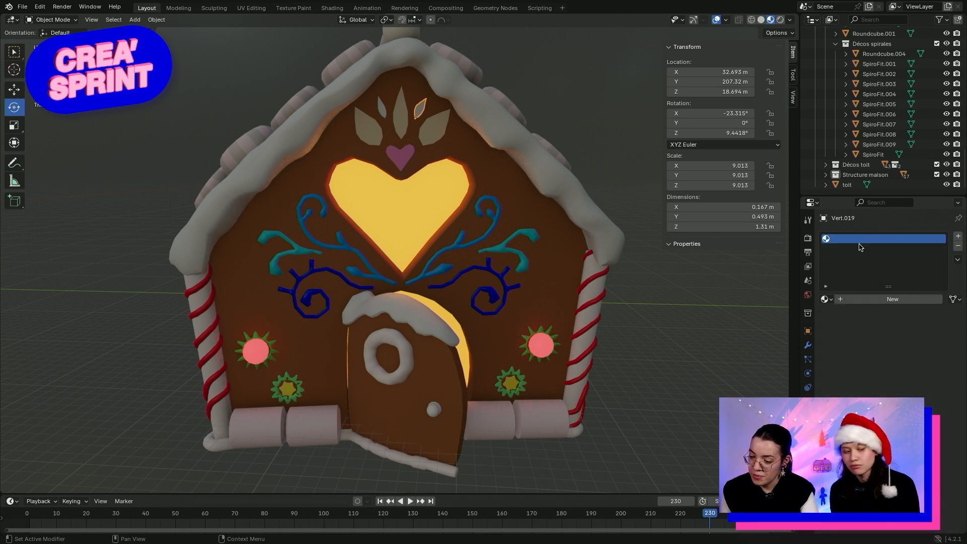
pyautogui.click(867, 301)
pyautogui.click(831, 300)
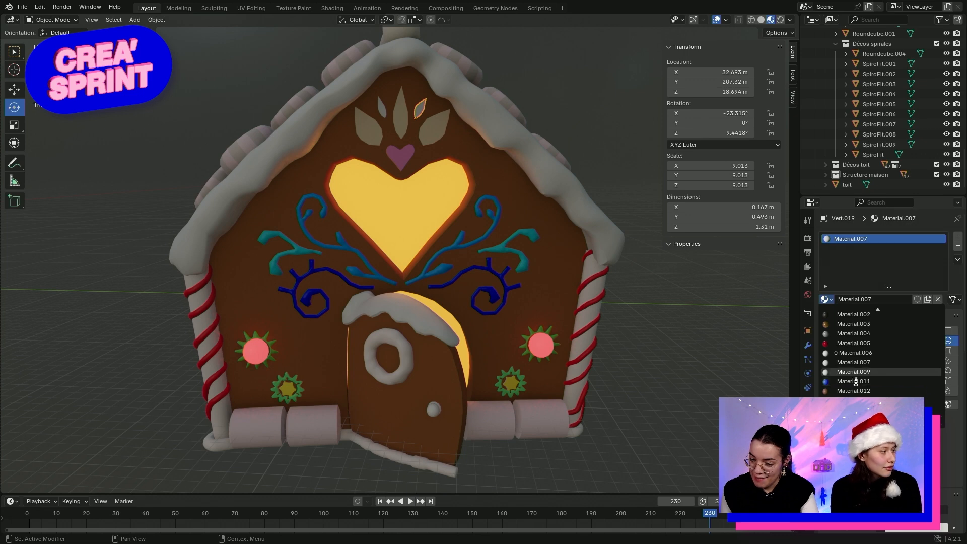
pyautogui.scroll(-9, 863, 373)
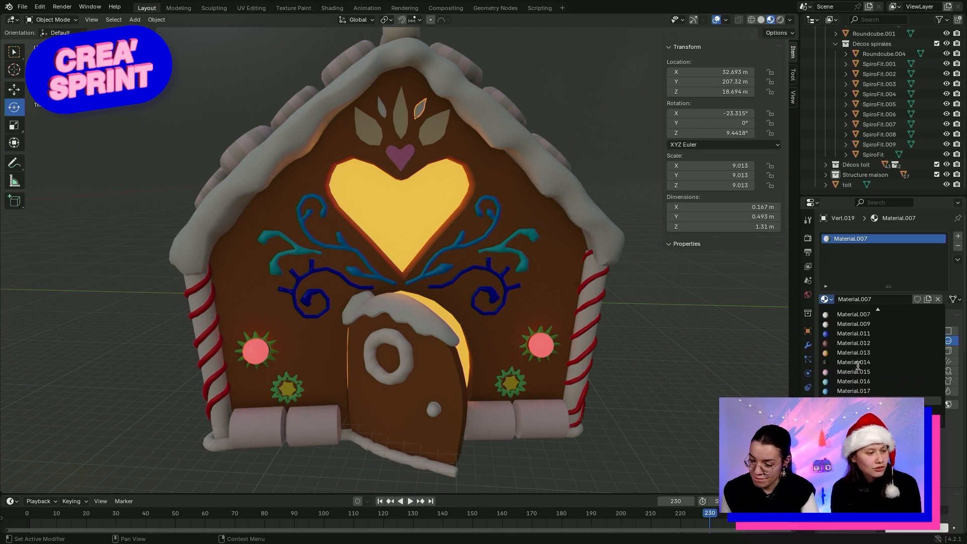
pyautogui.click(861, 389)
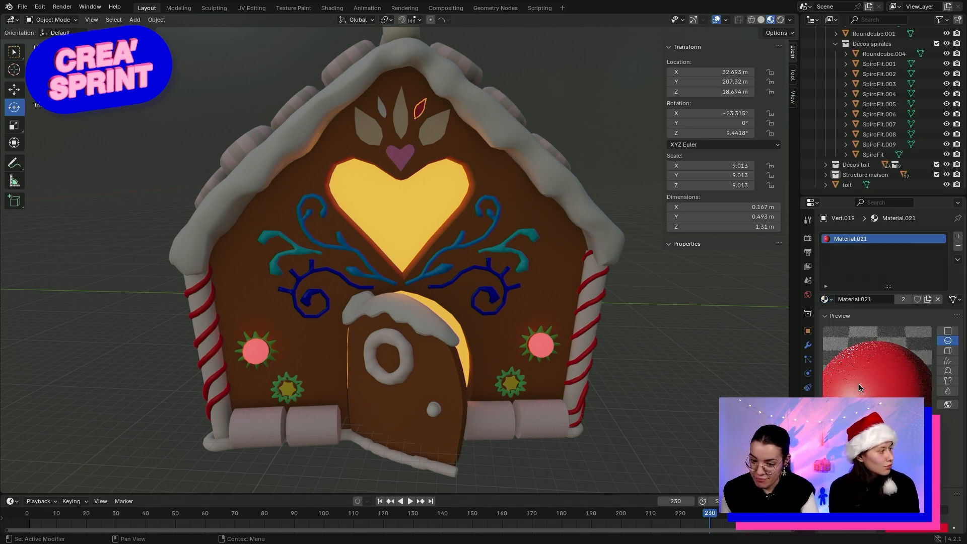
# Replace the WW material on the small left-hand drop at the front gable's peak with the existing red Material.021
pyautogui.click(382, 115)
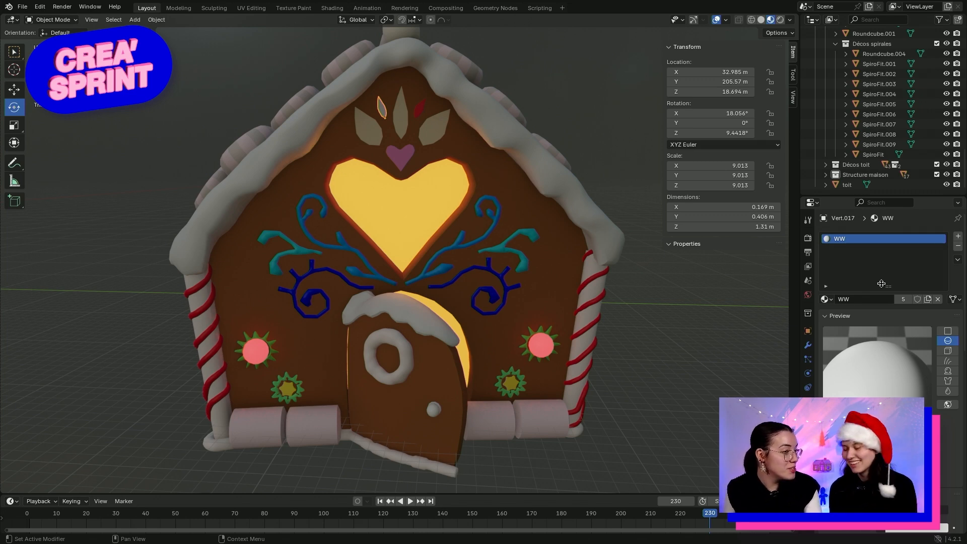
pyautogui.click(959, 237)
pyautogui.click(909, 240)
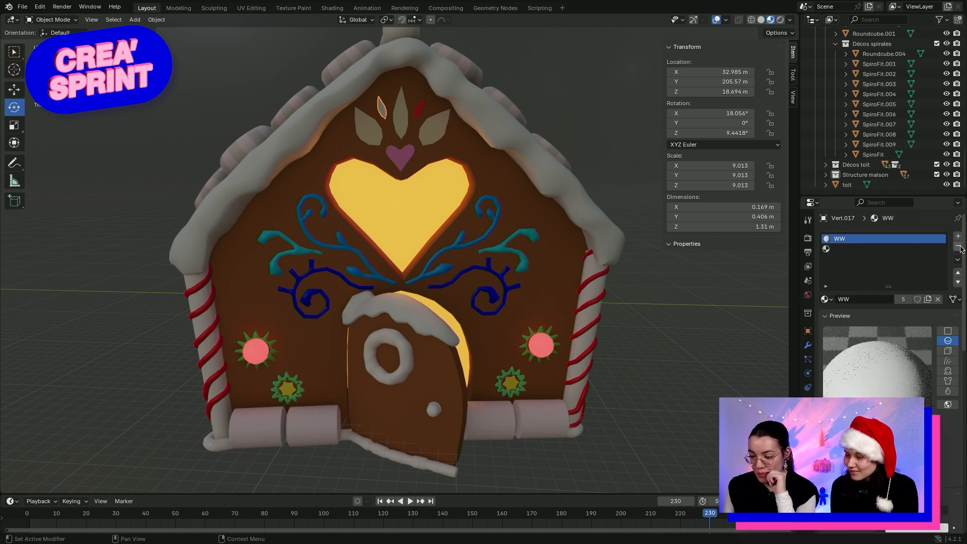
pyautogui.click(959, 247)
pyautogui.click(877, 299)
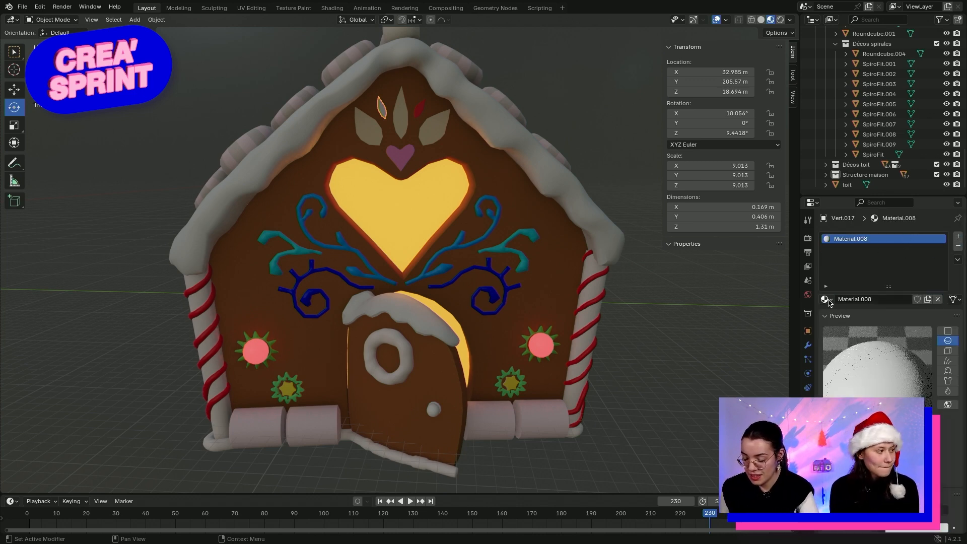
pyautogui.click(827, 299)
pyautogui.scroll(-8, 862, 373)
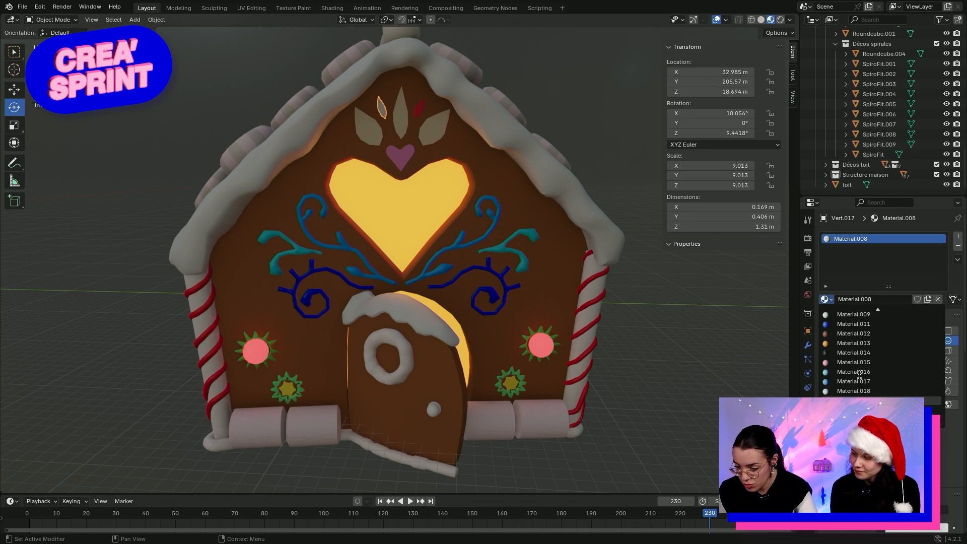
pyautogui.click(854, 391)
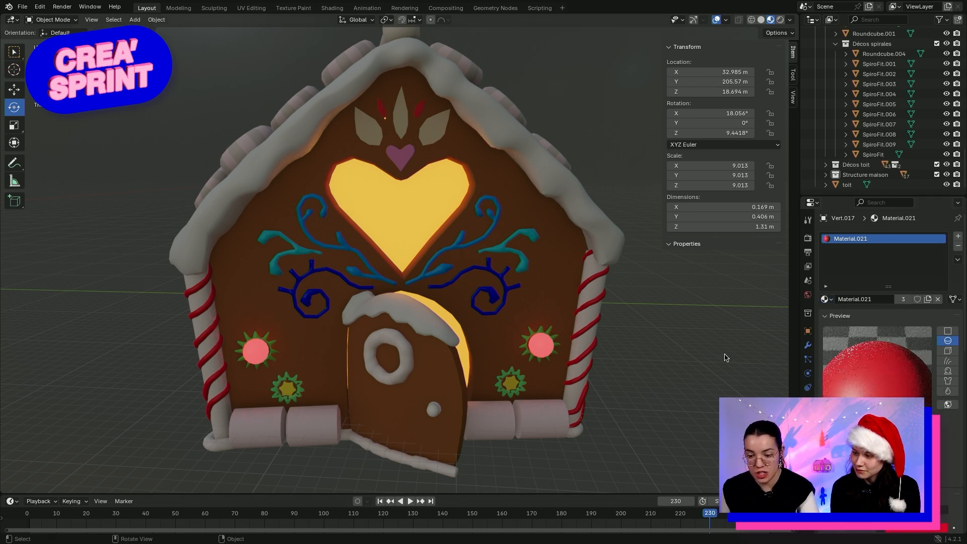
pyautogui.moveTo(744, 358)
pyautogui.mouseDown(button='middle')
pyautogui.moveTo(724, 360)
pyautogui.moveTo(762, 363)
pyautogui.mouseUp(button='middle')
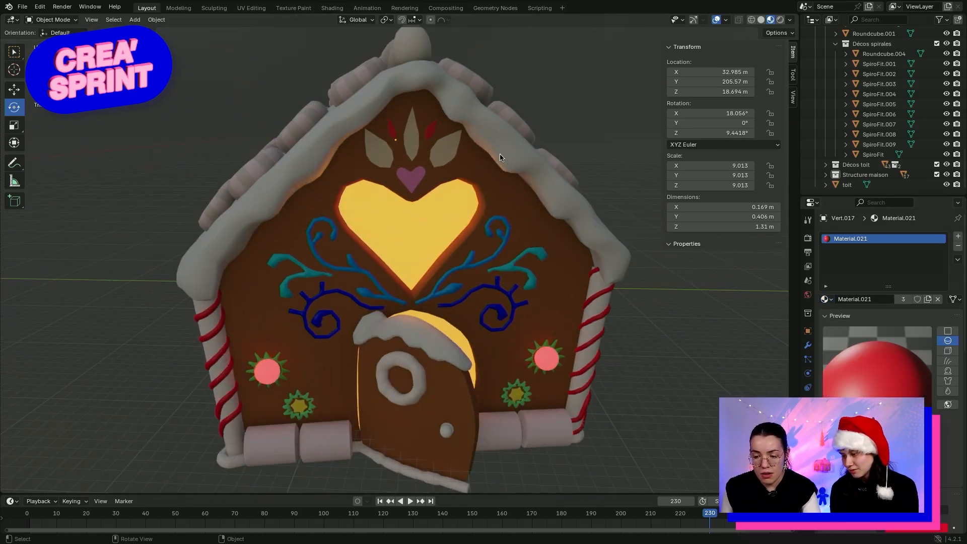
pyautogui.scroll(6, 432, 125)
pyautogui.keyDown('shift'); pyautogui.moveTo(419, 101); pyautogui.dragTo(421, 232, button='middle'); pyautogui.keyUp('shift')
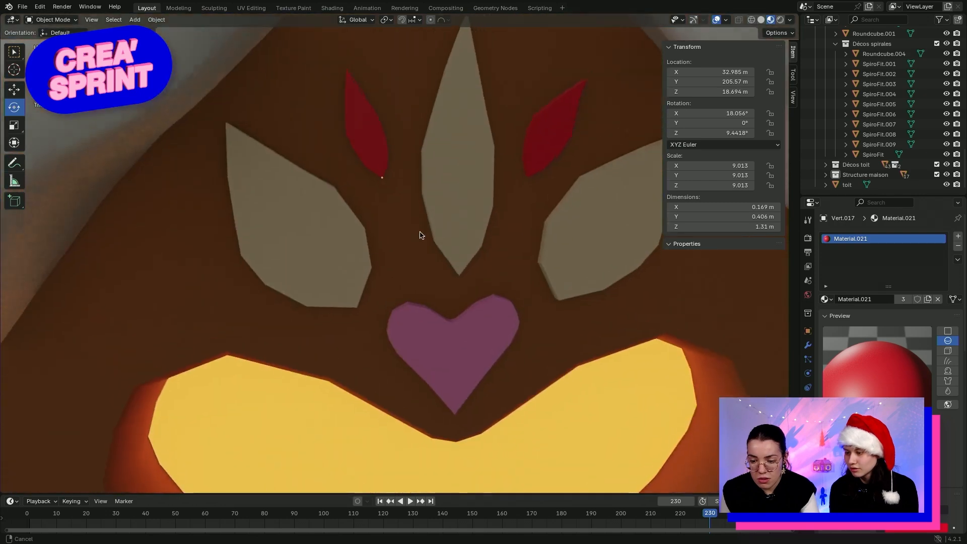
# Replace the WH d material on the front door's wreath with the existing green Material.022
pyautogui.click(383, 185)
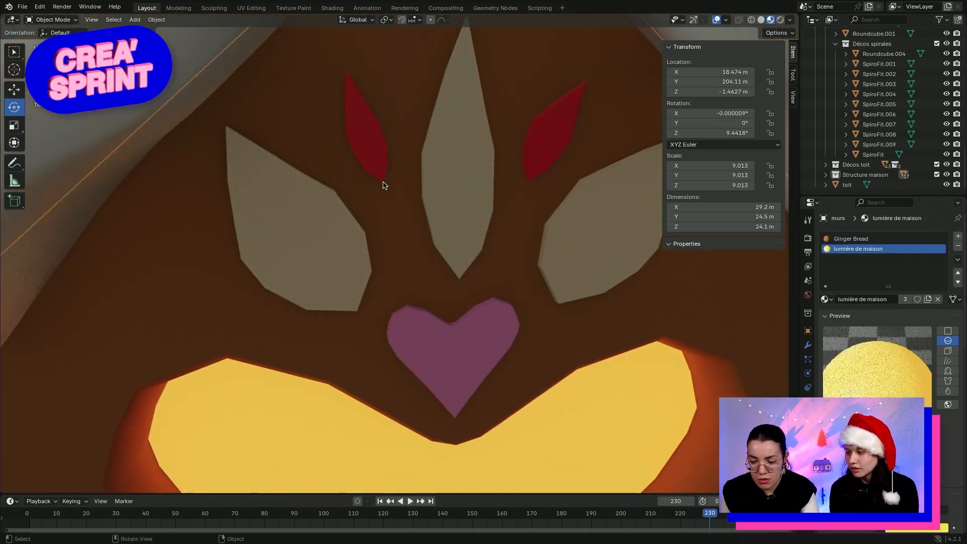
pyautogui.scroll(-8, 398, 196)
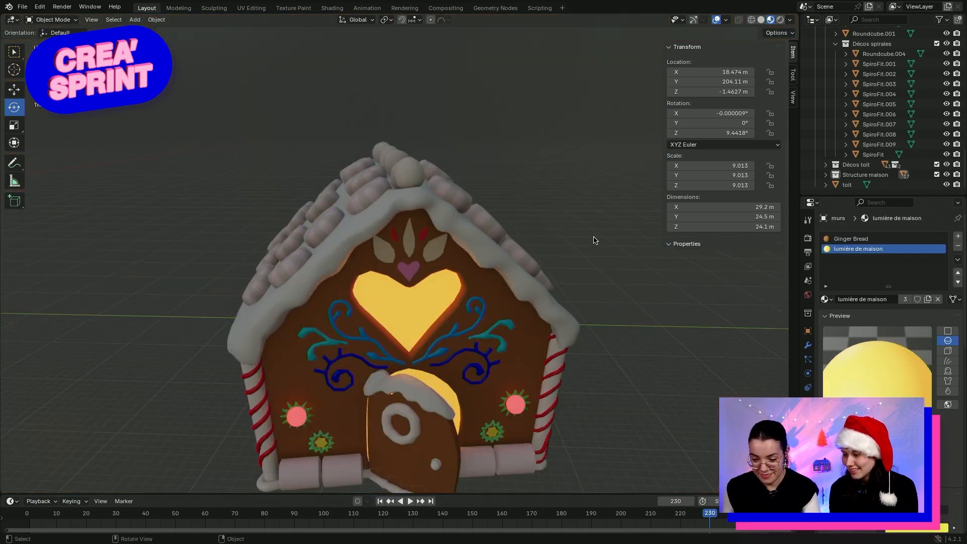
pyautogui.moveTo(594, 239)
pyautogui.mouseDown(button='middle')
pyautogui.moveTo(579, 218)
pyautogui.moveTo(383, 231)
pyautogui.moveTo(607, 232)
pyautogui.mouseUp(button='middle')
pyautogui.keyDown('shift'); pyautogui.moveTo(443, 401); pyautogui.dragTo(474, 293, button='middle'); pyautogui.keyUp('shift')
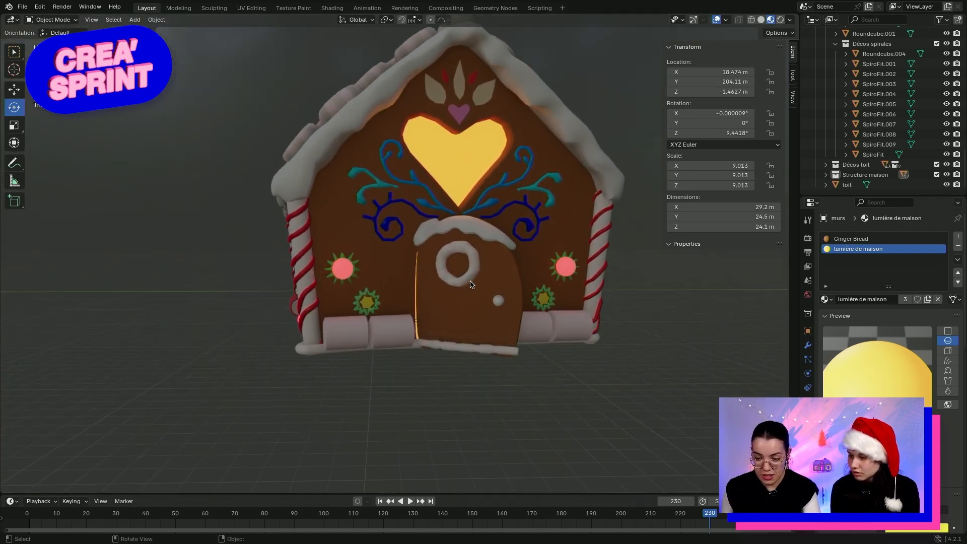
pyautogui.click(469, 281)
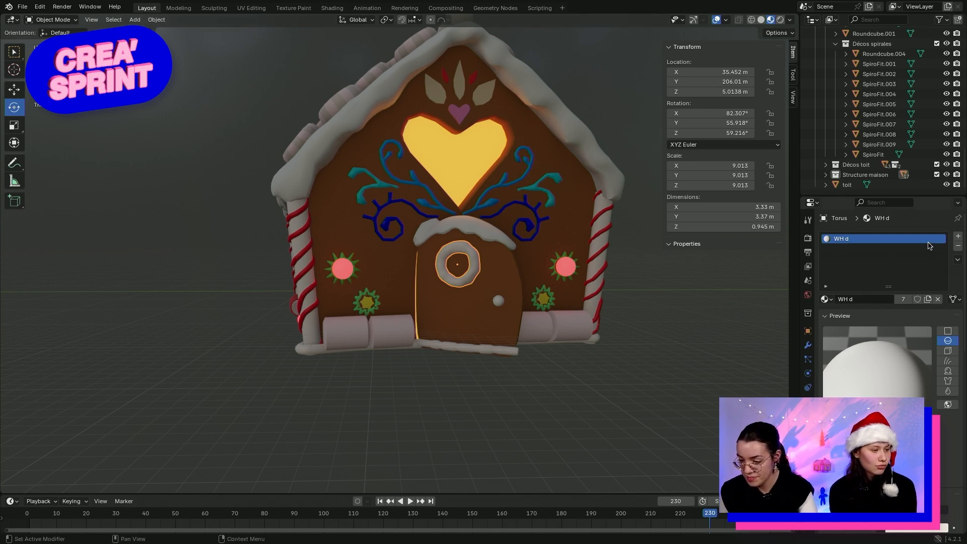
pyautogui.click(958, 236)
pyautogui.click(891, 238)
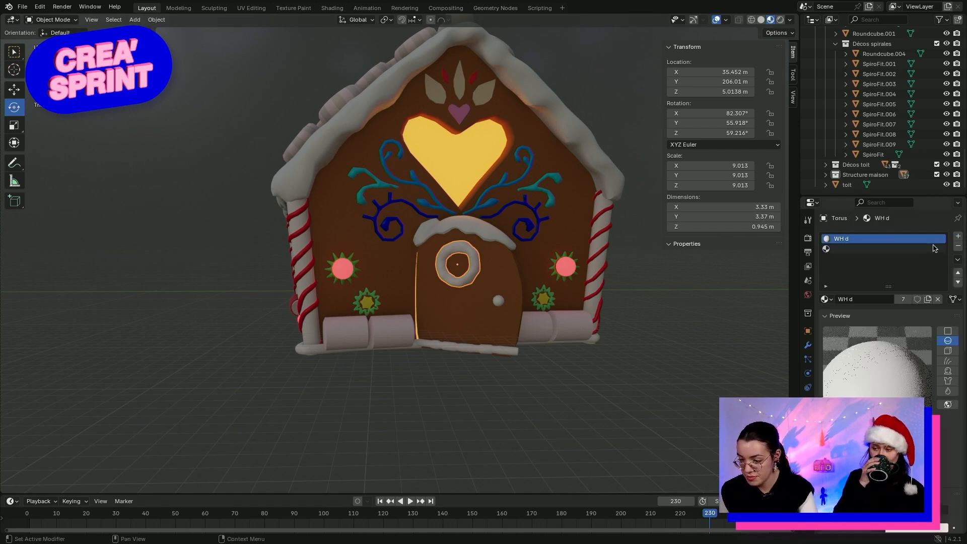
pyautogui.click(958, 246)
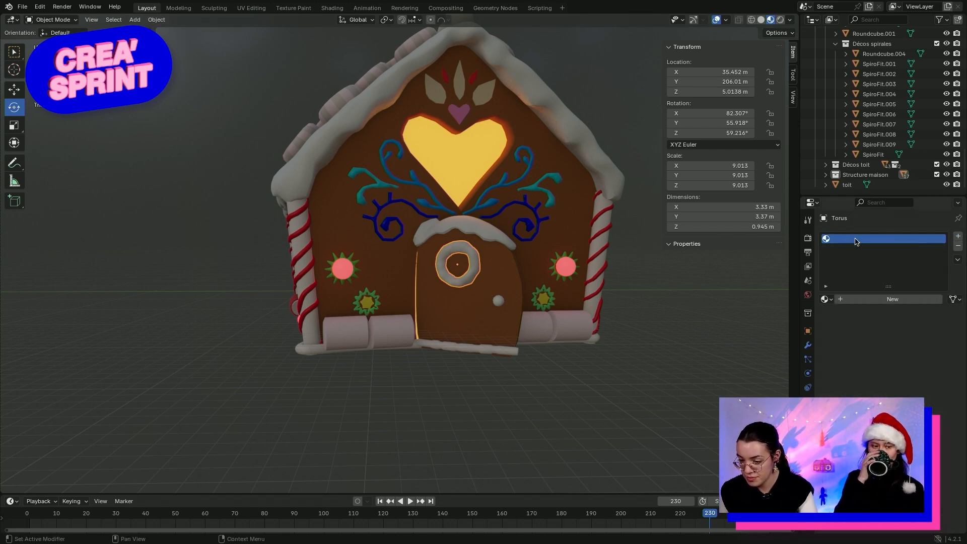
pyautogui.click(827, 299)
pyautogui.scroll(7, 851, 355)
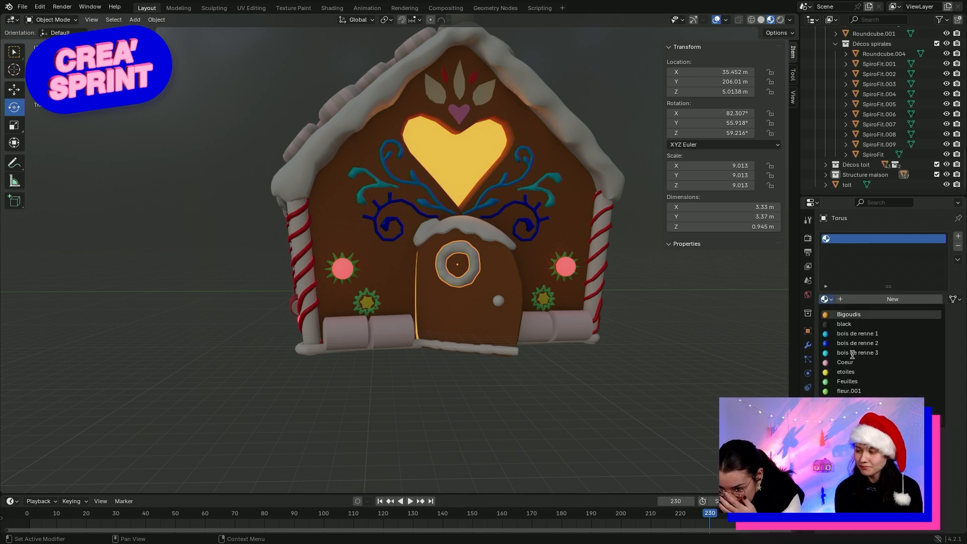
pyautogui.scroll(-20, 852, 352)
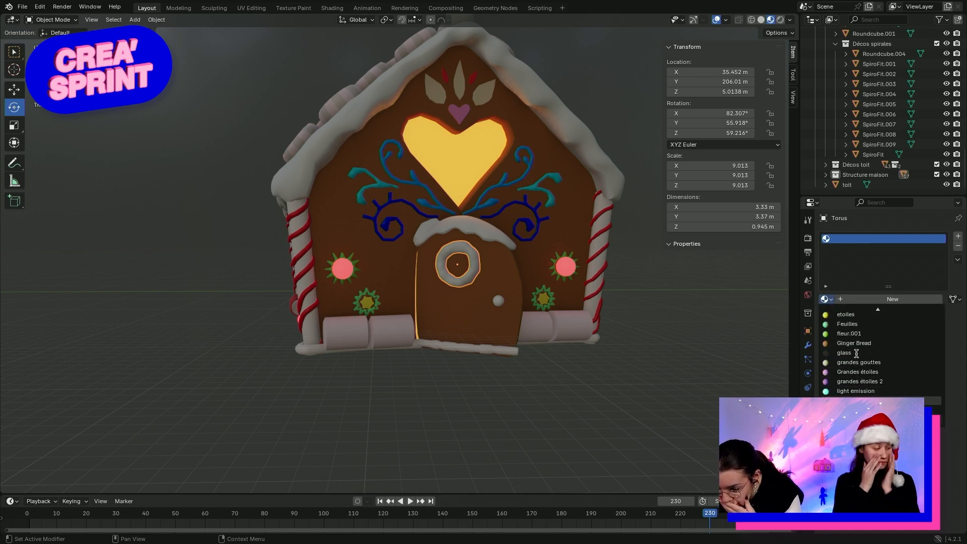
pyautogui.scroll(-20, 860, 352)
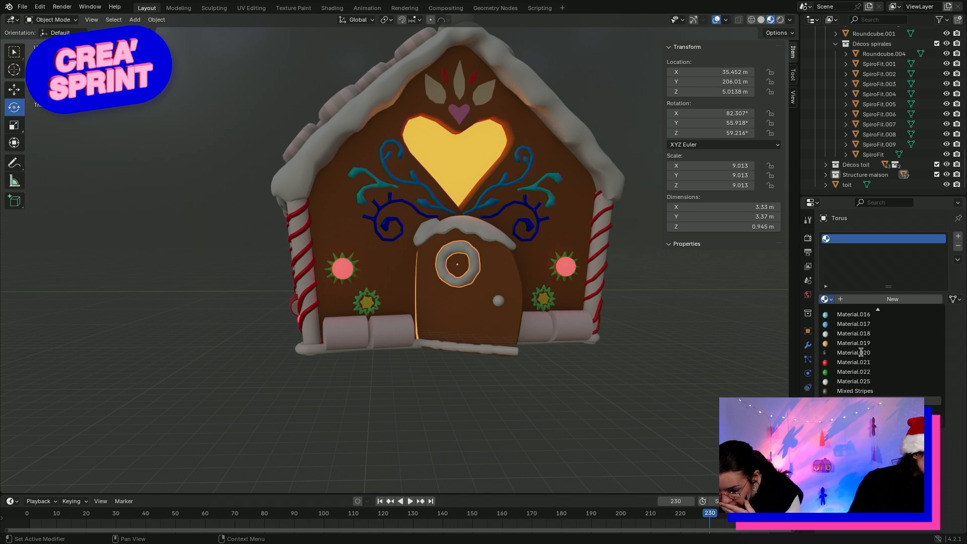
pyautogui.click(845, 344)
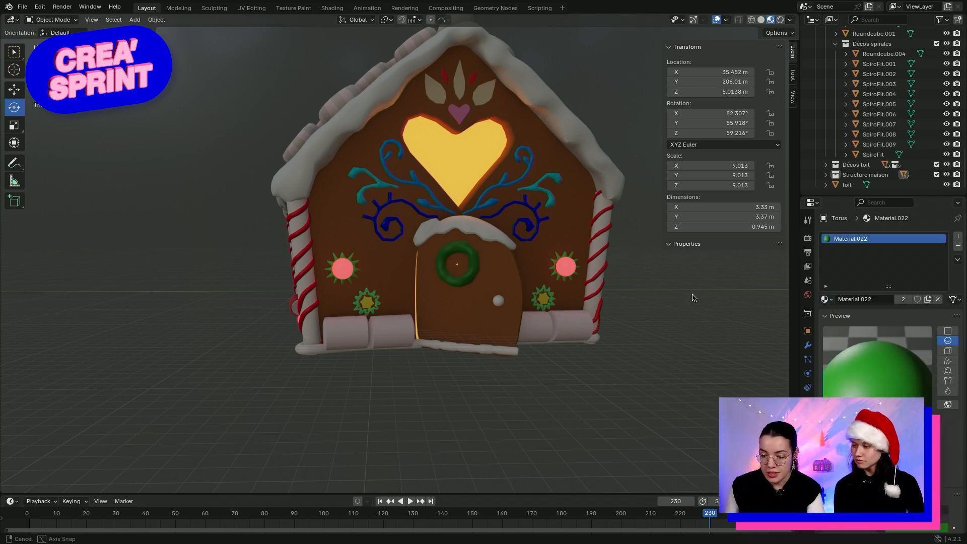
# Replace the red.l material on the front door's round knob with the existing red Material.021
pyautogui.moveTo(683, 302); pyautogui.dragTo(681, 302, button='middle')
pyautogui.click(447, 327)
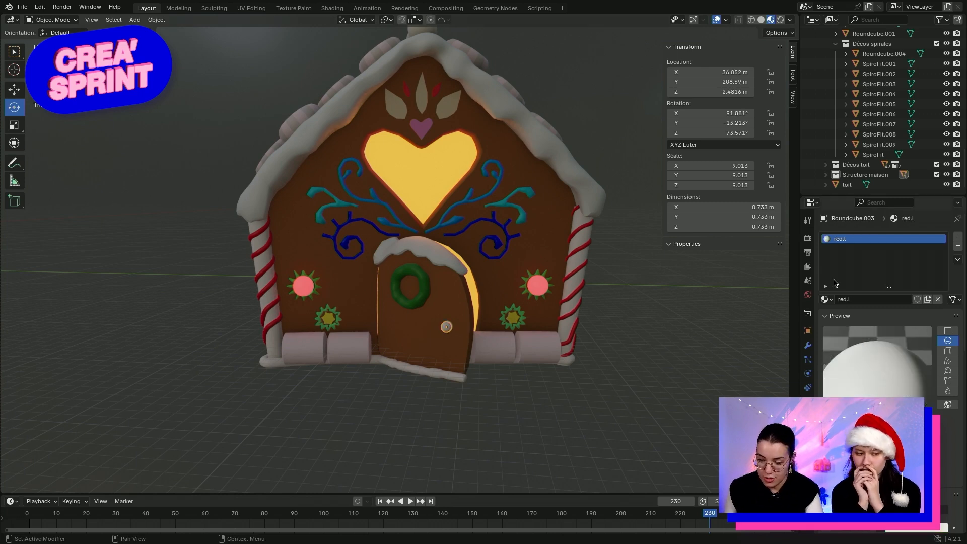
pyautogui.click(957, 237)
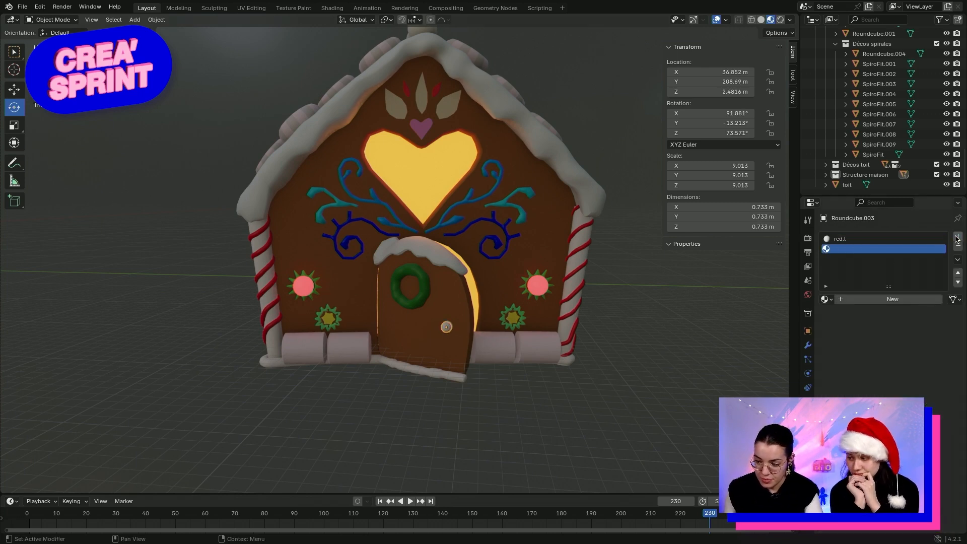
pyautogui.click(958, 247)
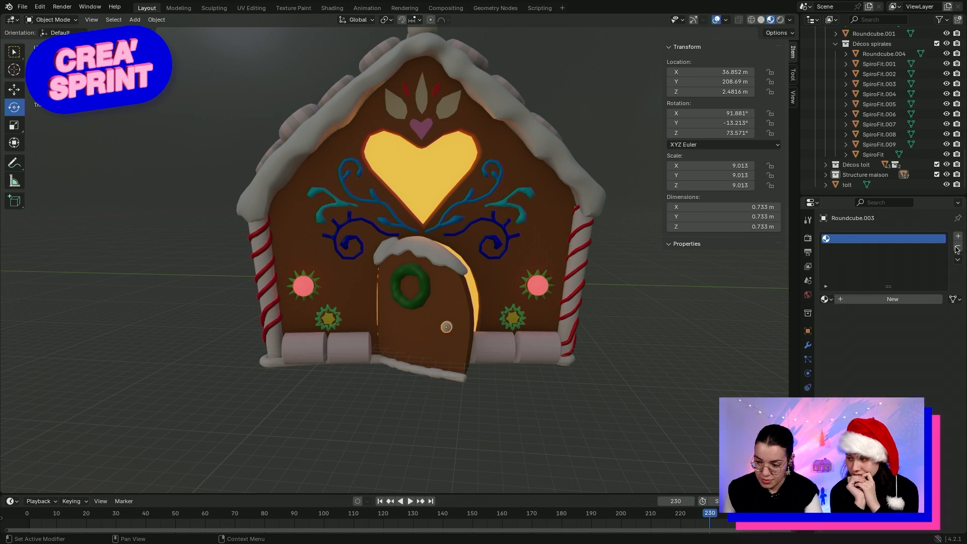
pyautogui.click(893, 300)
pyautogui.click(826, 299)
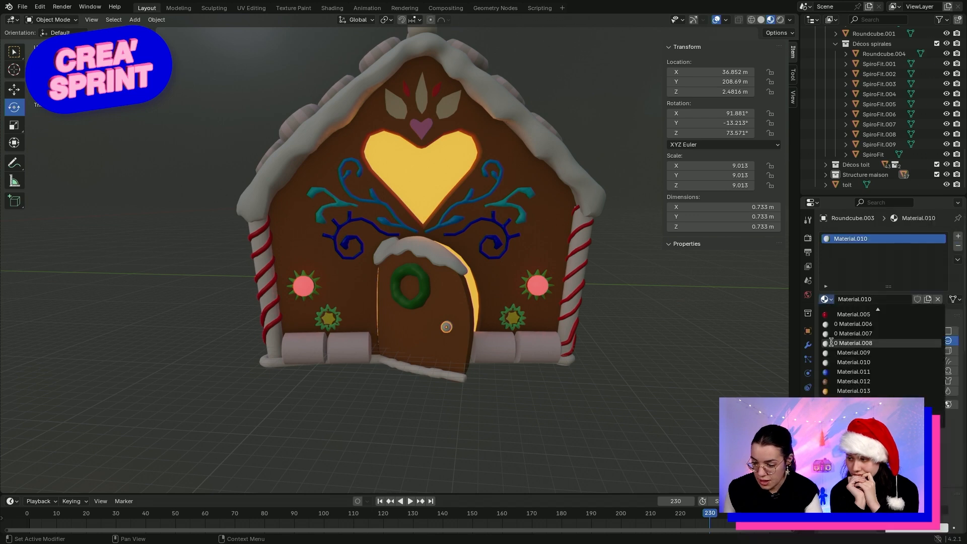
pyautogui.scroll(-6, 854, 373)
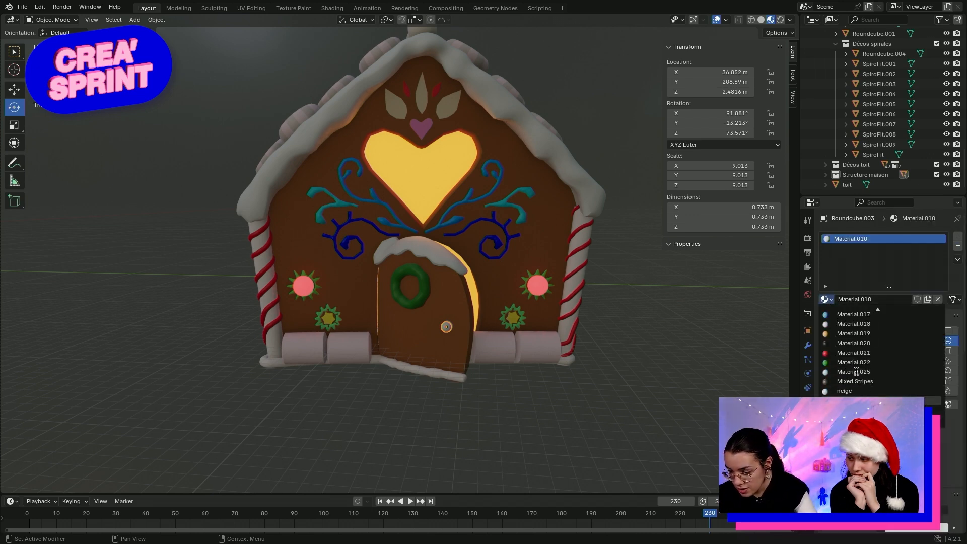
pyautogui.click(856, 353)
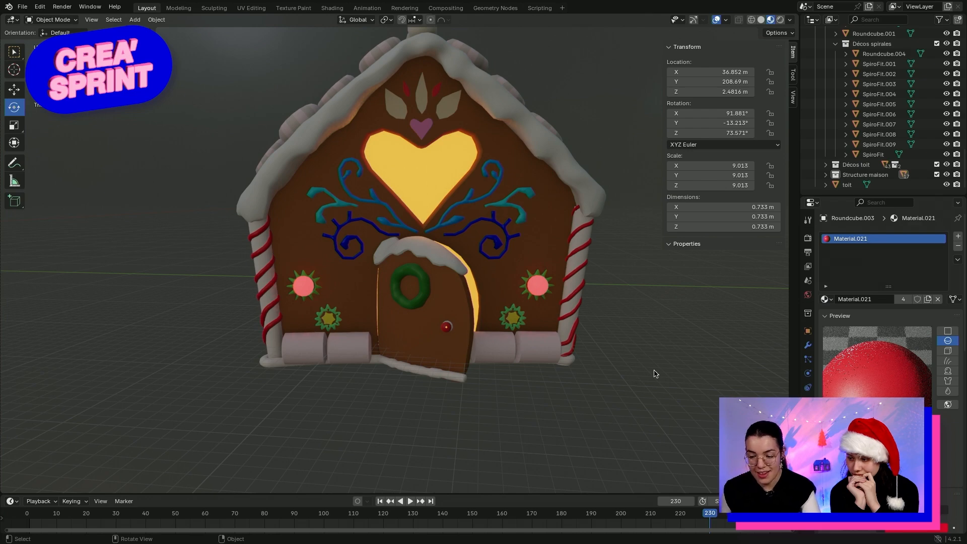
# Examine the house's side and the roof from above, and check the material assigned to the snowy roof
pyautogui.moveTo(654, 378); pyautogui.dragTo(622, 379, button='middle')
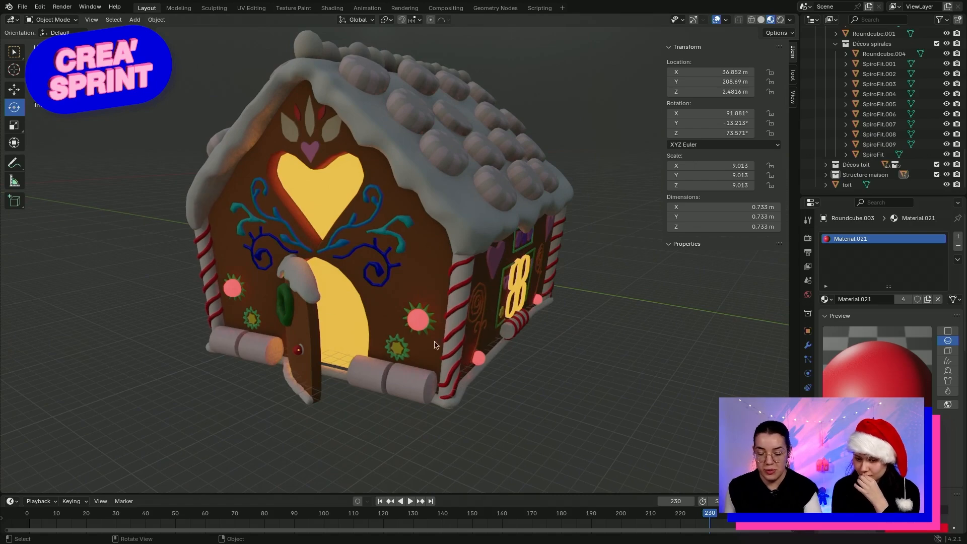
pyautogui.scroll(-3, 594, 319)
pyautogui.moveTo(531, 295); pyautogui.dragTo(569, 388, button='middle')
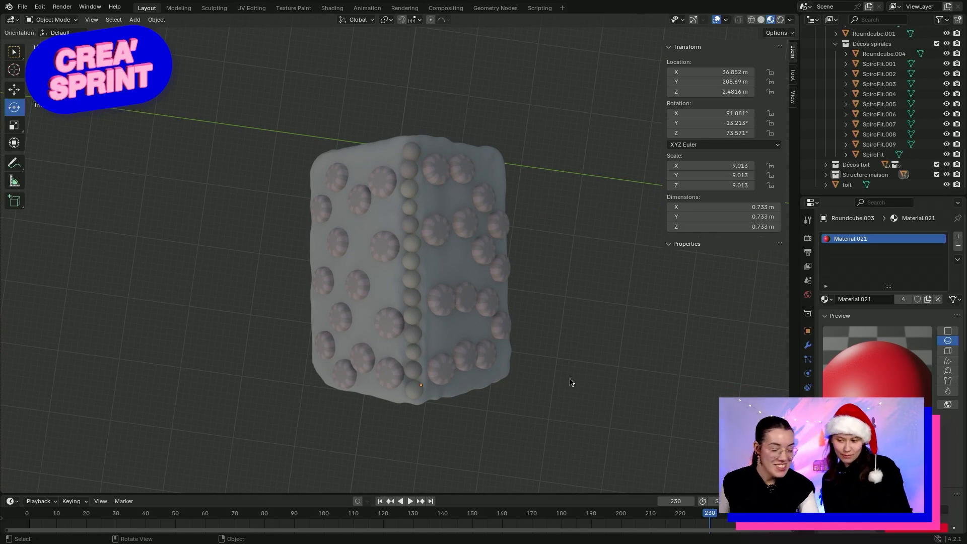
pyautogui.scroll(3, 514, 216)
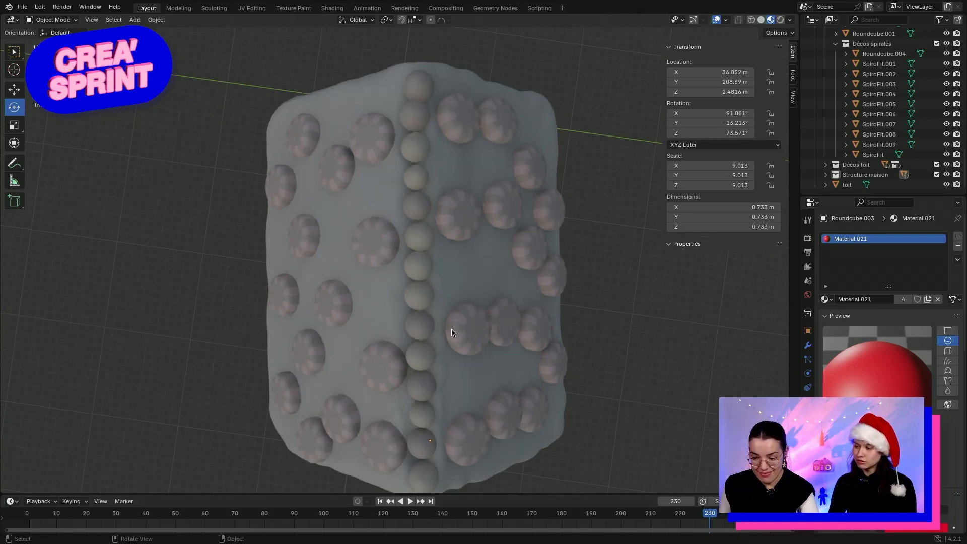
pyautogui.click(453, 333)
pyautogui.click(471, 293)
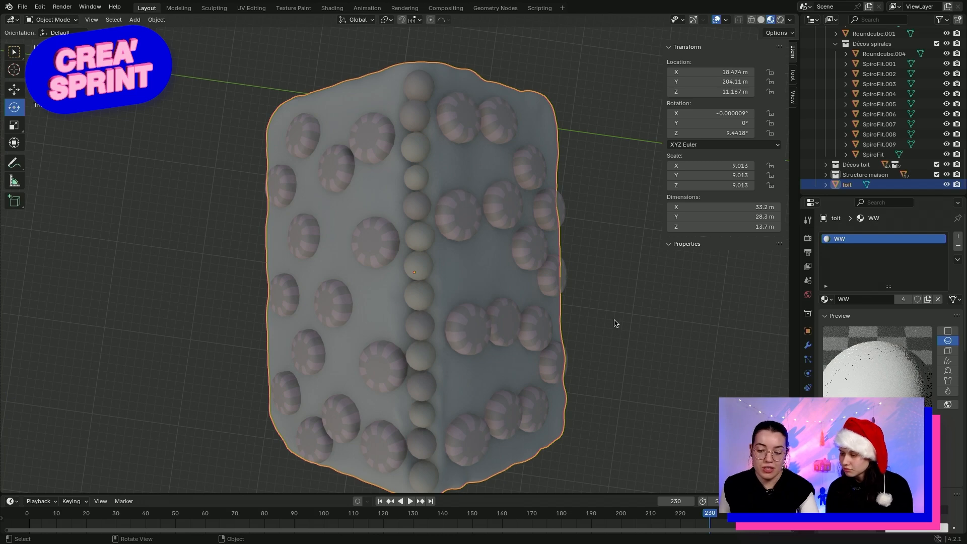
pyautogui.click(625, 319)
pyautogui.moveTo(637, 342); pyautogui.dragTo(602, 243, button='middle')
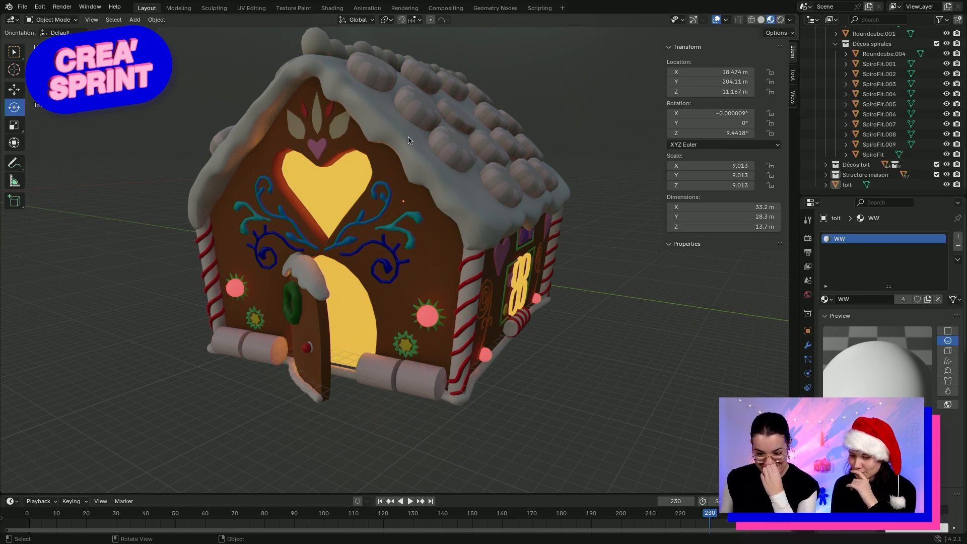
# Inspect two round candies on the roof slope above the side window, including their material slots
pyautogui.click(450, 149)
pyautogui.moveTo(450, 149); pyautogui.dragTo(422, 191, button='middle')
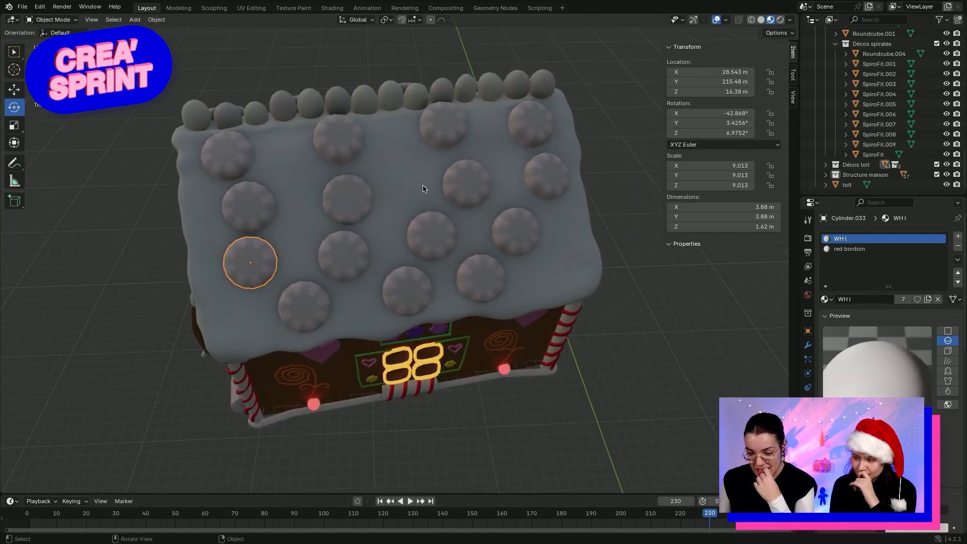
pyautogui.click(637, 285)
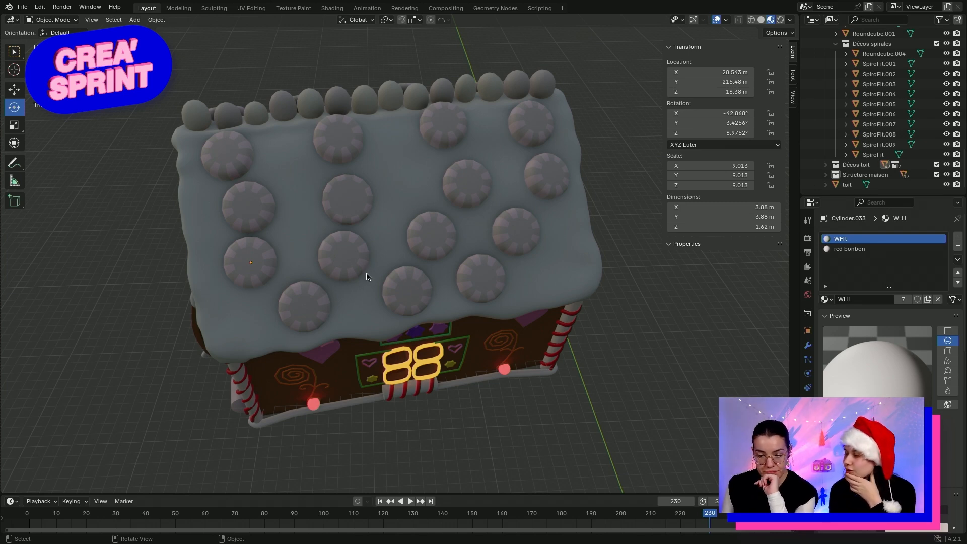
pyautogui.click(348, 209)
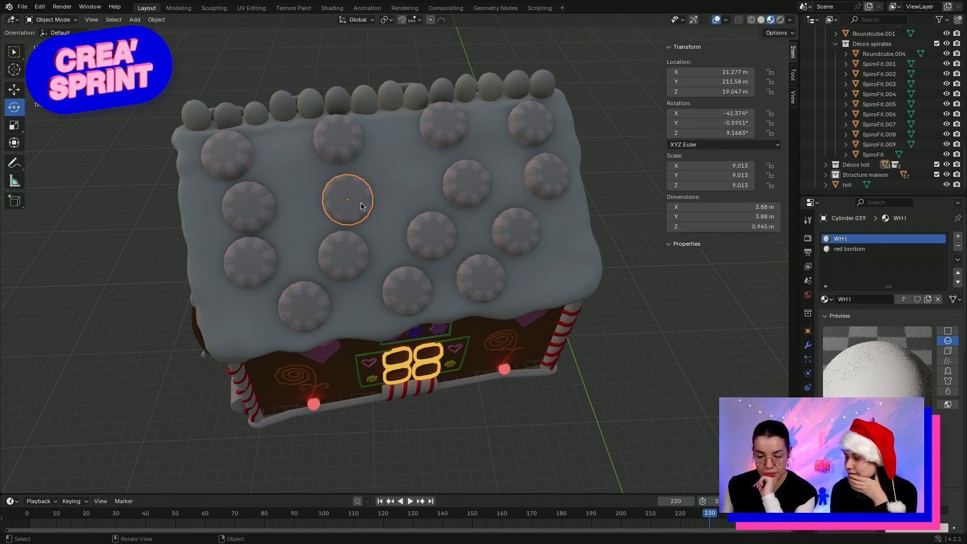
pyautogui.scroll(3, 356, 211)
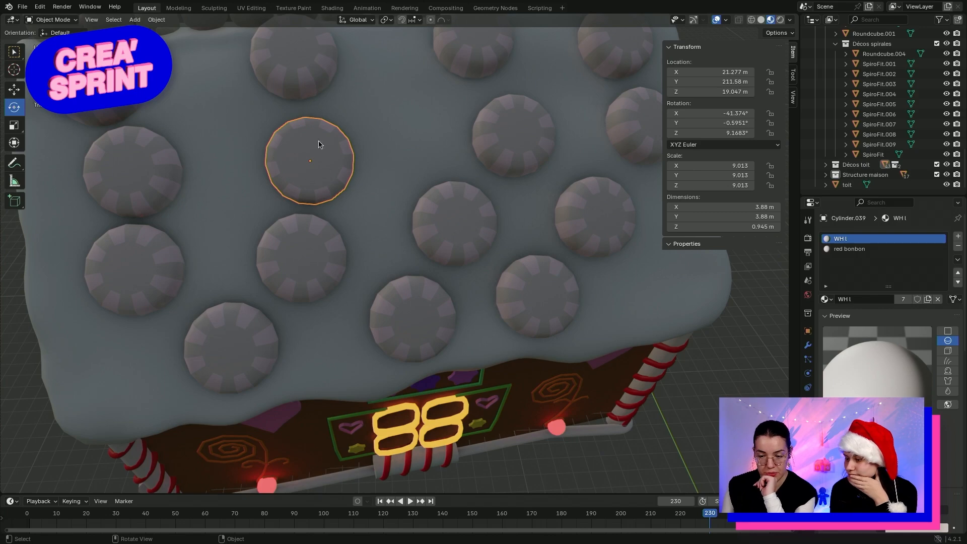
pyautogui.scroll(-3, 403, 223)
pyautogui.moveTo(281, 254); pyautogui.dragTo(263, 252, button='middle')
pyautogui.moveTo(381, 241); pyautogui.dragTo(266, 258, button='middle')
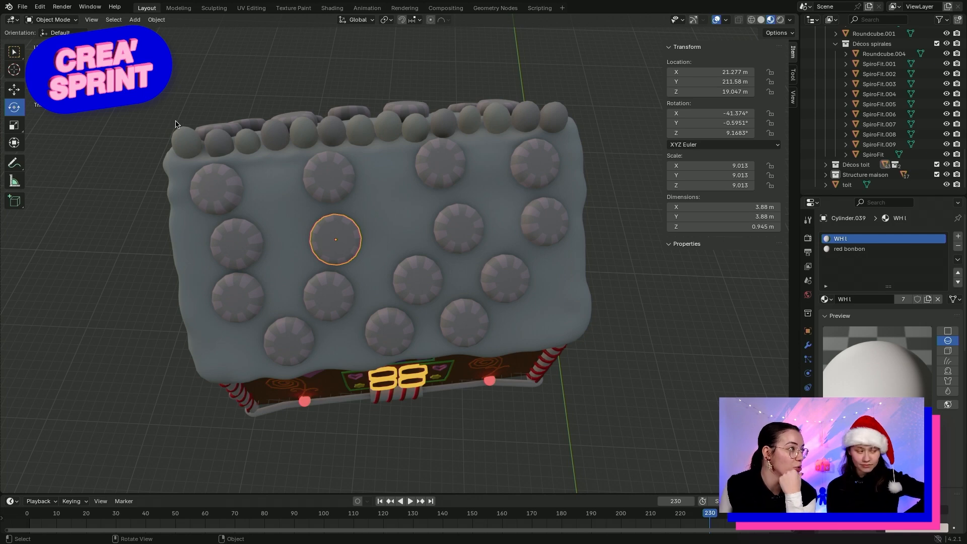
# Go through the round candies across the roof slope one by one and check each one's assigned materials
pyautogui.click(214, 194)
pyautogui.click(236, 252)
pyautogui.click(232, 300)
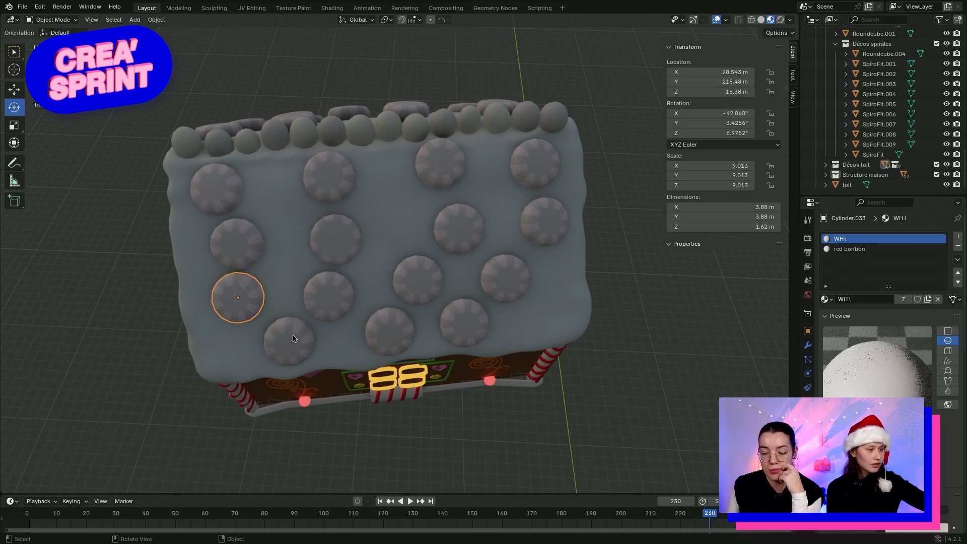
pyautogui.click(292, 339)
pyautogui.click(340, 298)
pyautogui.click(337, 241)
pyautogui.click(337, 194)
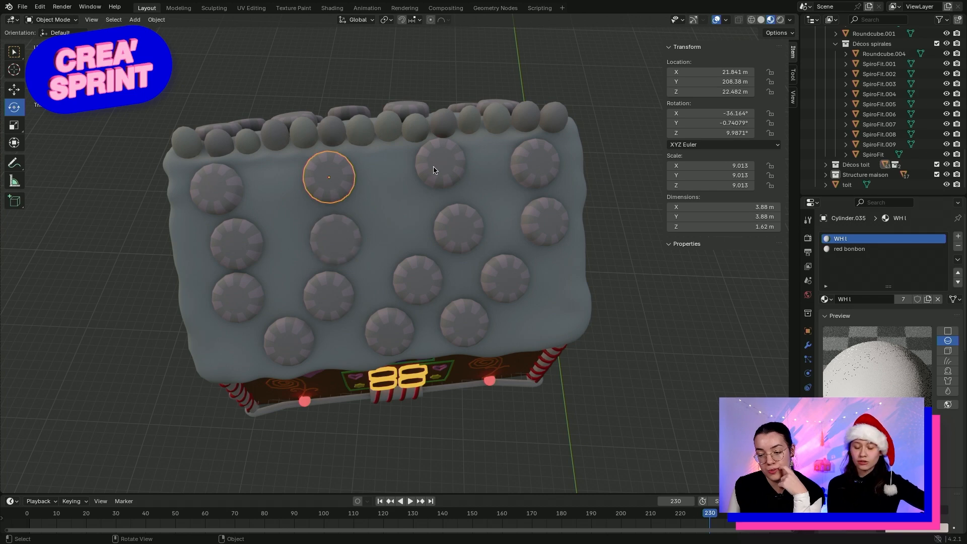
pyautogui.click(434, 168)
pyautogui.click(455, 233)
pyautogui.click(416, 282)
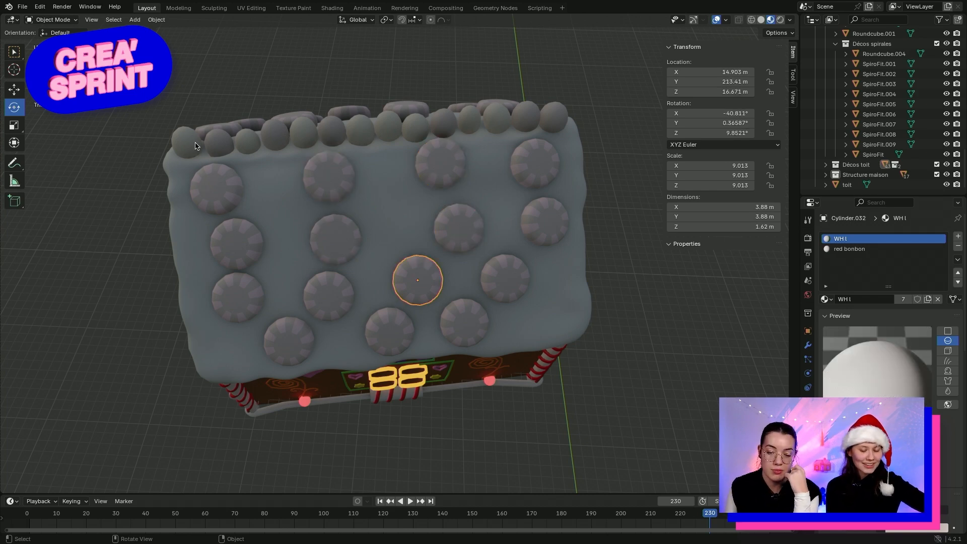
pyautogui.click(542, 166)
pyautogui.click(545, 222)
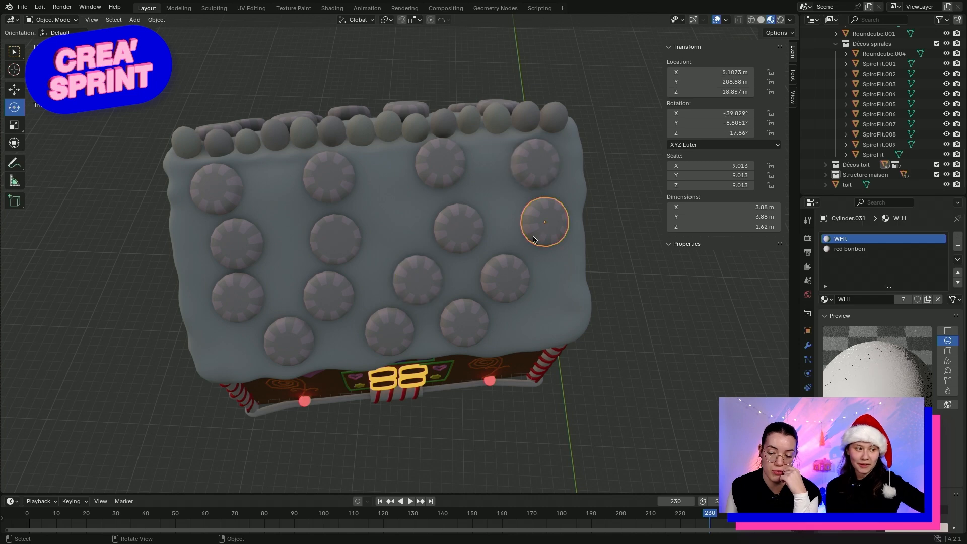
pyautogui.click(504, 278)
pyautogui.click(463, 323)
pyautogui.click(389, 332)
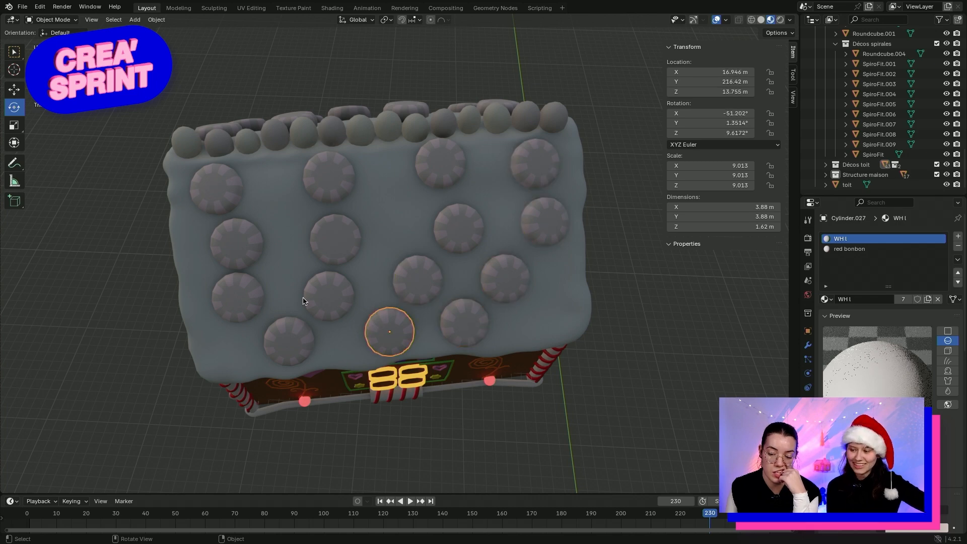
pyautogui.click(183, 137)
pyautogui.click(218, 189)
pyautogui.click(240, 254)
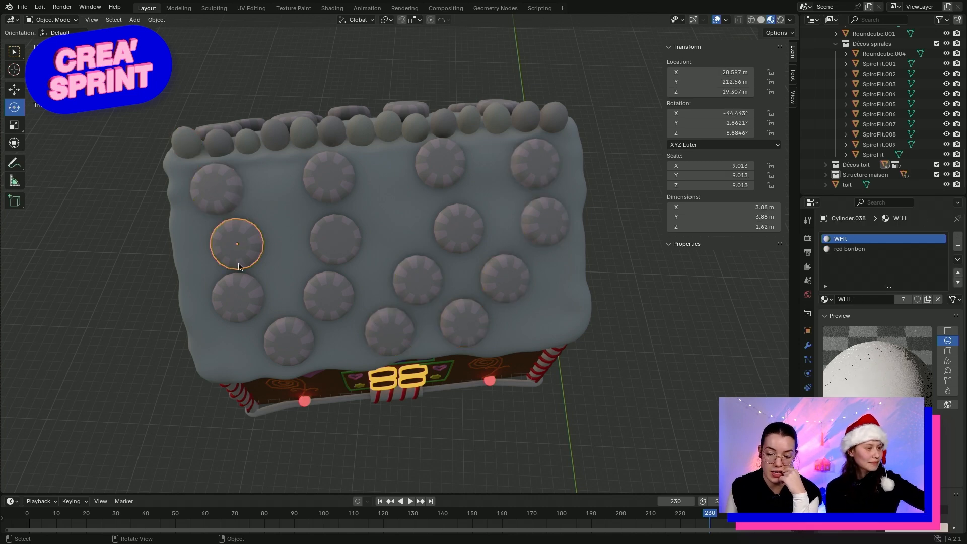
pyautogui.click(247, 293)
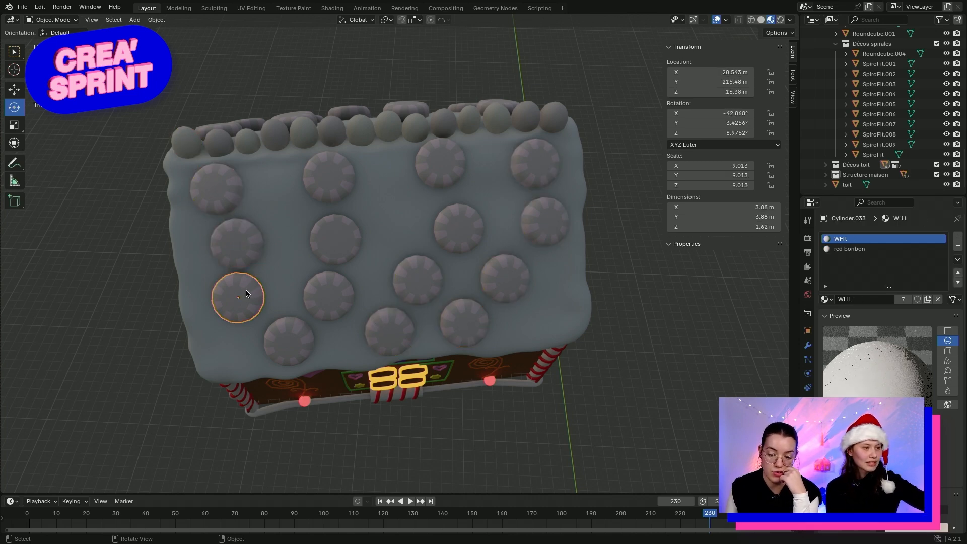
pyautogui.click(207, 177)
pyautogui.click(237, 244)
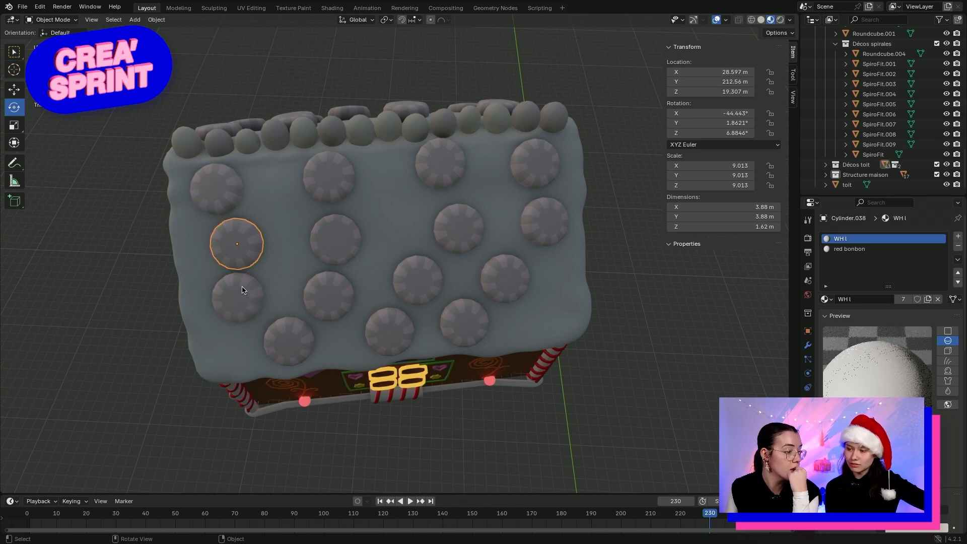
pyautogui.click(219, 192)
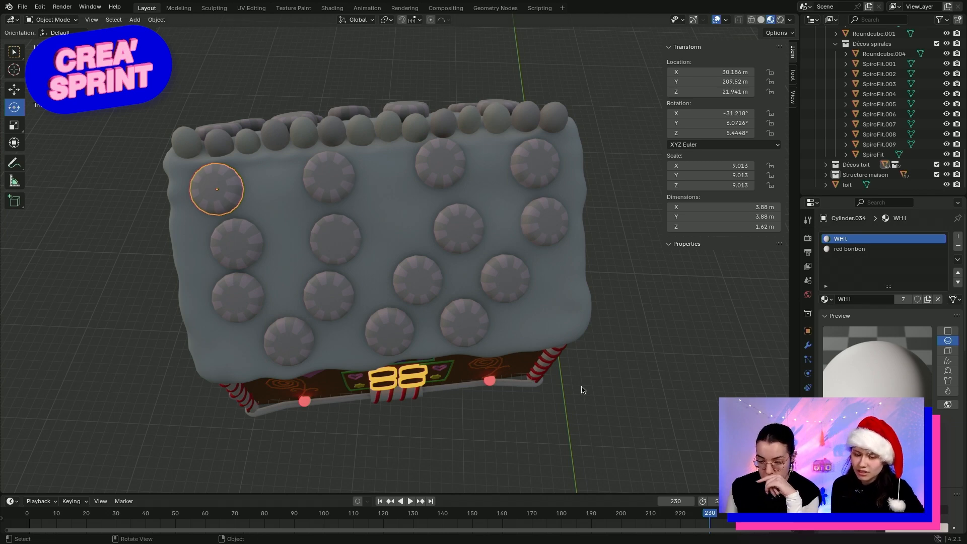
pyautogui.moveTo(584, 390); pyautogui.dragTo(372, 291, button='middle')
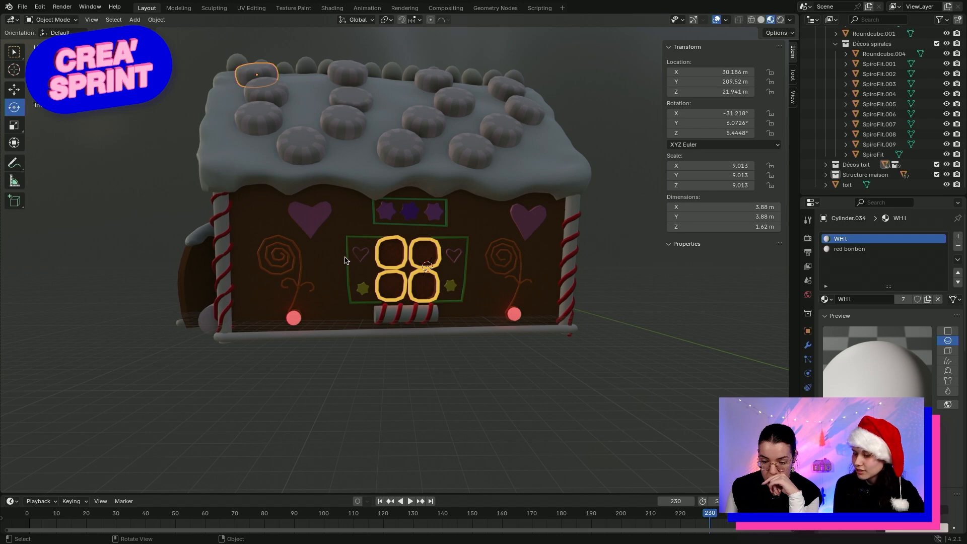
pyautogui.moveTo(245, 272); pyautogui.dragTo(379, 273, button='middle')
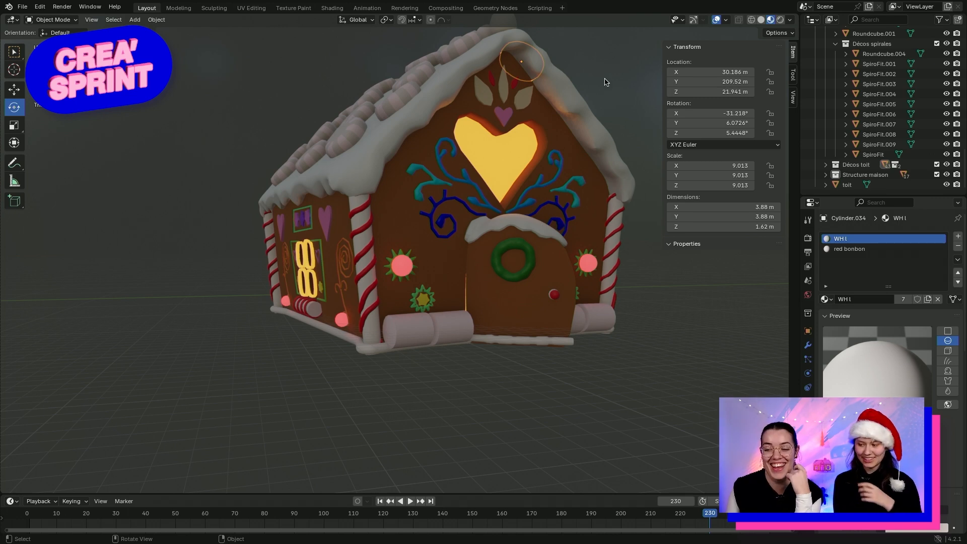
pyautogui.moveTo(606, 82); pyautogui.dragTo(452, 137, button='middle')
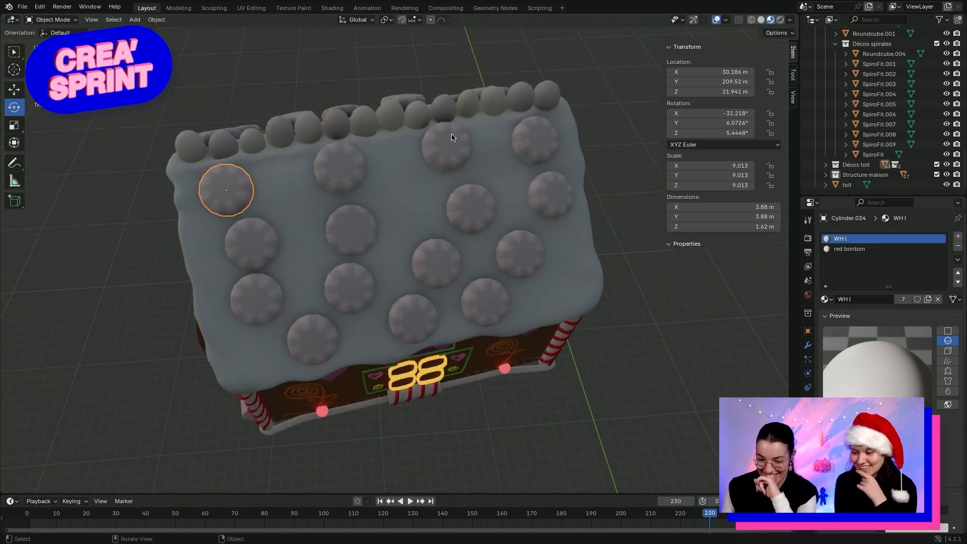
pyautogui.click(916, 250)
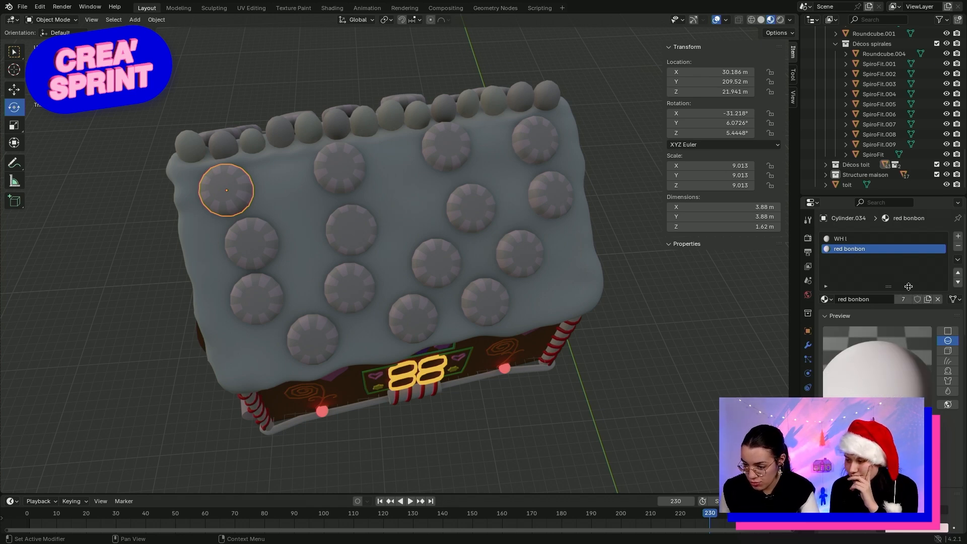
pyautogui.click(958, 236)
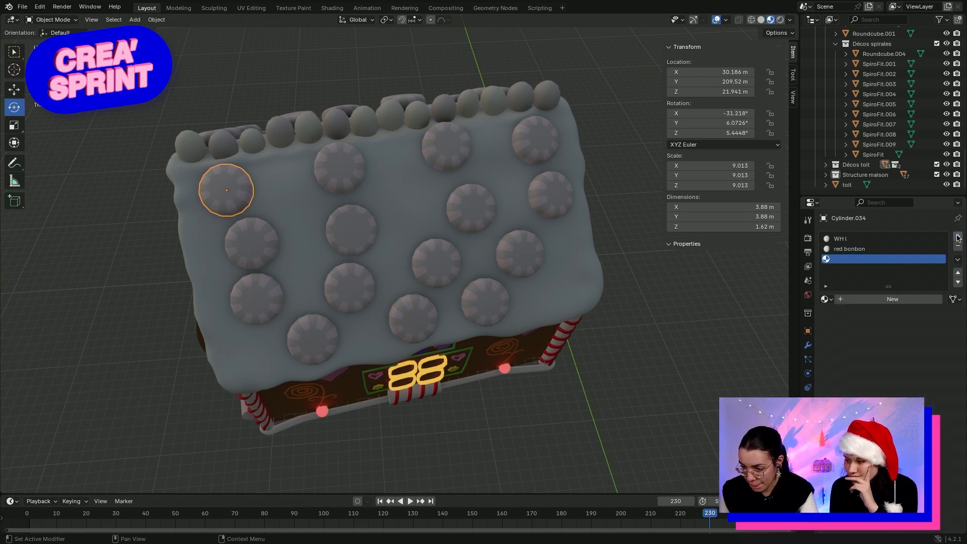
pyautogui.click(920, 250)
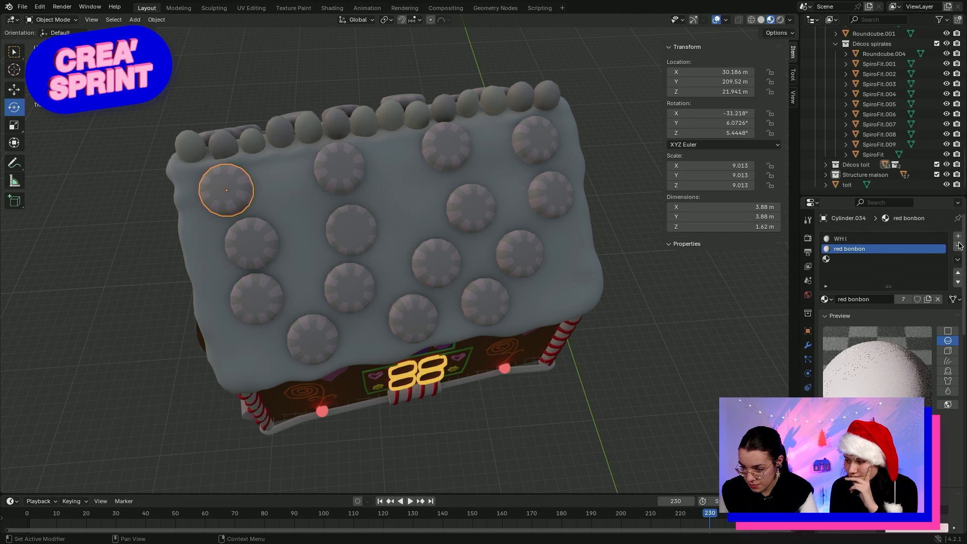
pyautogui.click(959, 246)
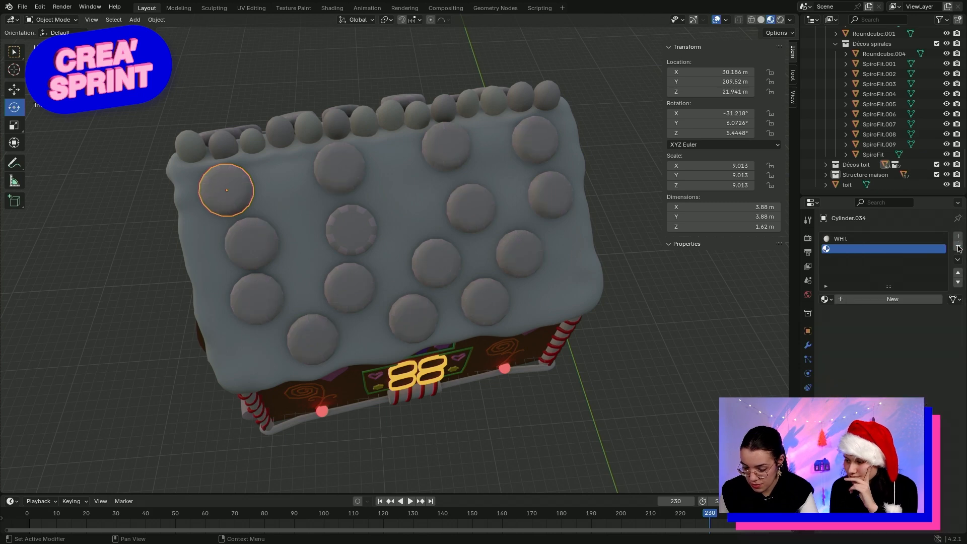
pyautogui.hotkey('ctrl', 'z')
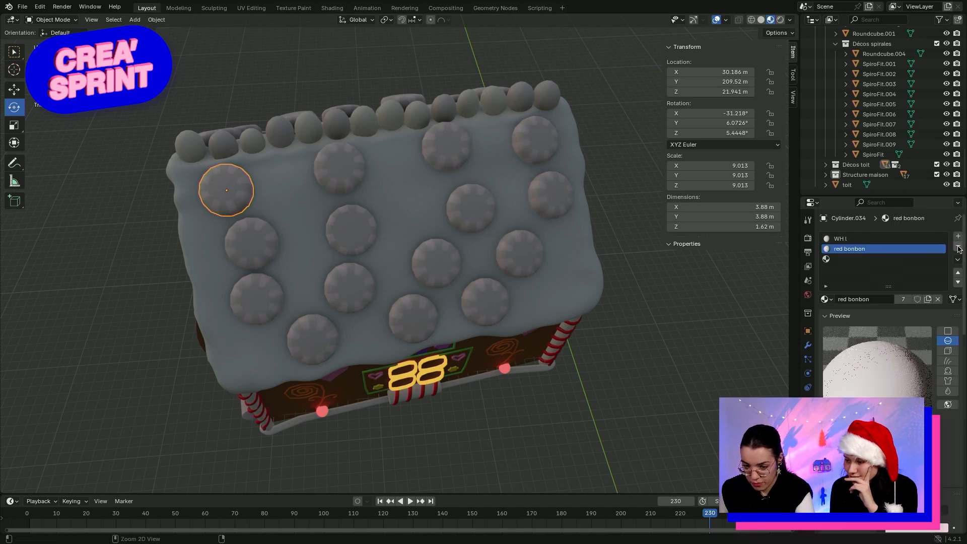
pyautogui.click(930, 260)
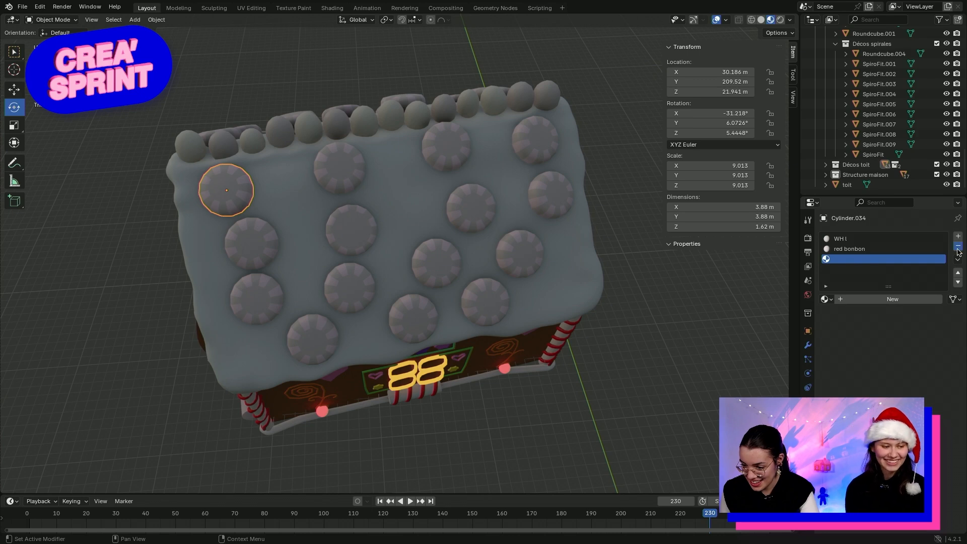
pyautogui.click(958, 246)
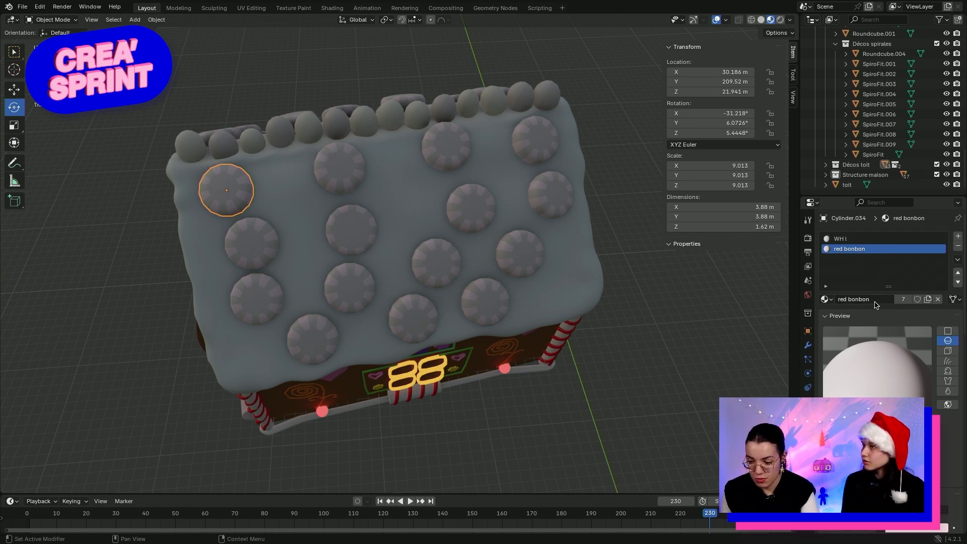
# Set the red bonbon material's base color to a saturated red with hue 0.998, saturation 0.988 and value 1
pyautogui.scroll(-4, 884, 318)
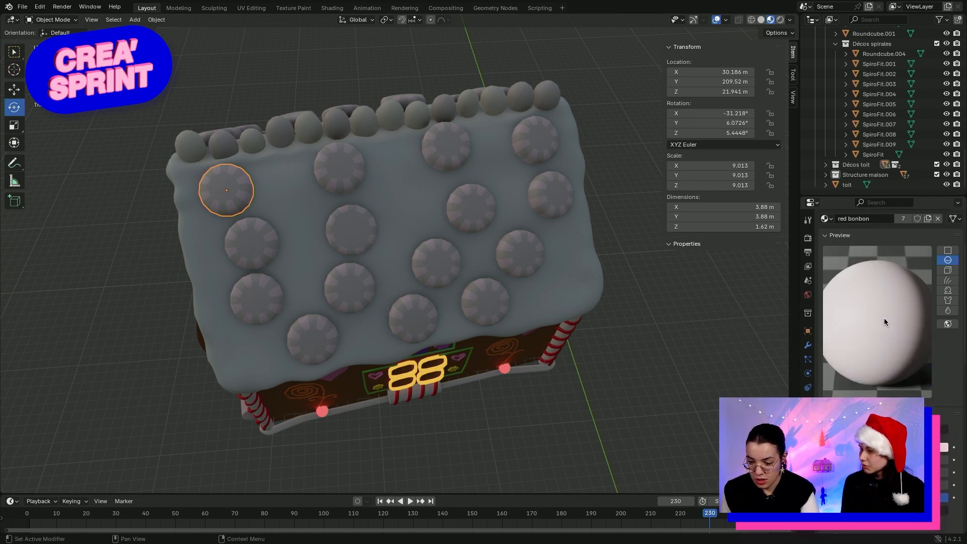
pyautogui.scroll(-3, 884, 318)
pyautogui.click(918, 386)
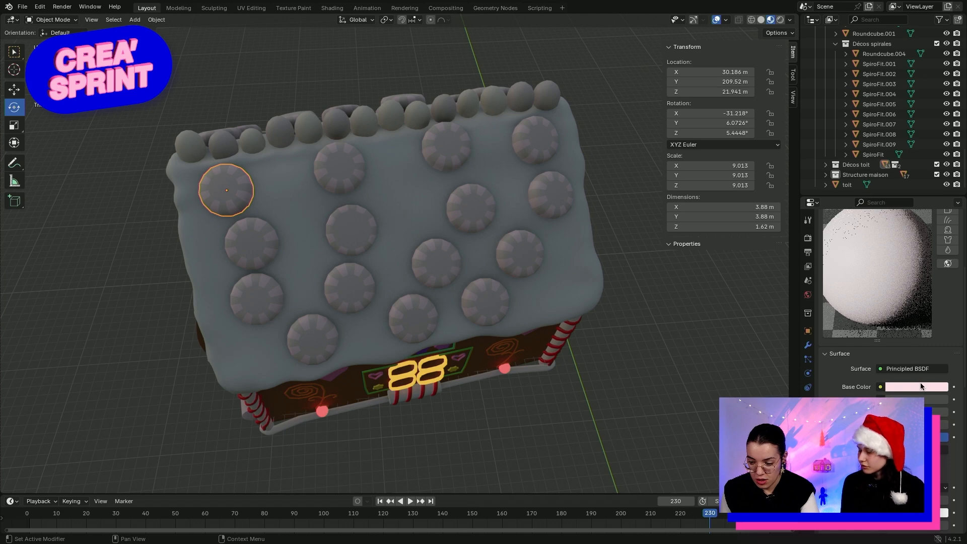
pyautogui.click(918, 386)
pyautogui.click(890, 315)
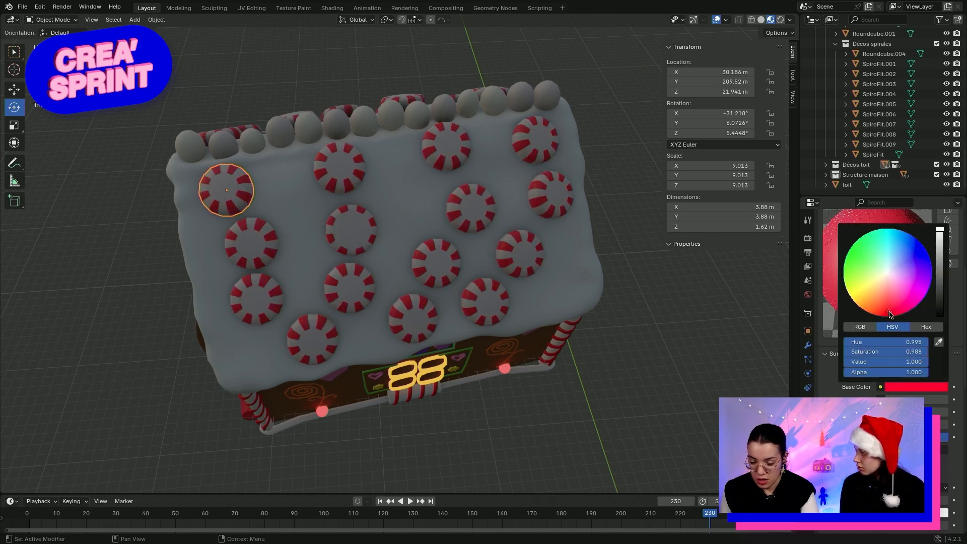
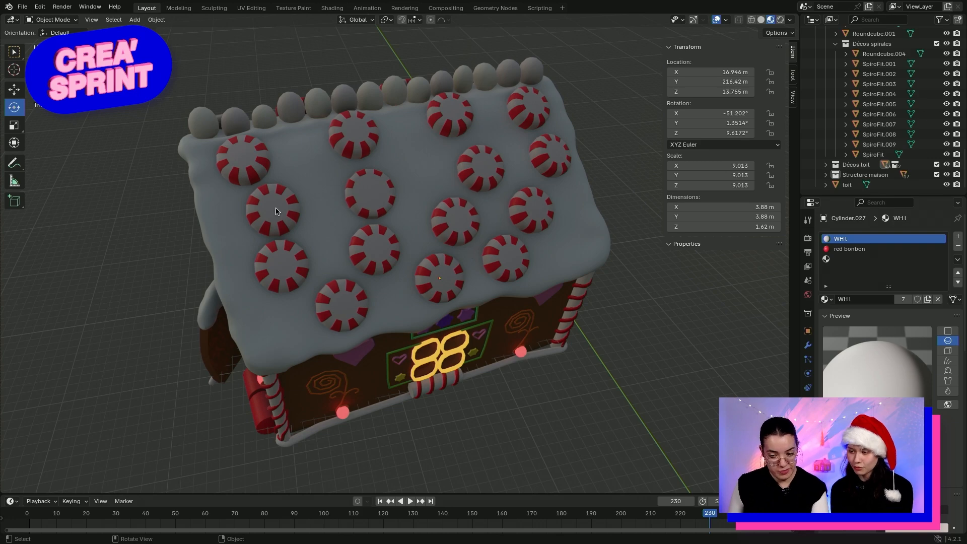
# Replace the WH l.001 material on the roof ridge's end ball above the front facade with a new material
pyautogui.moveTo(276, 212)
pyautogui.mouseDown(button='middle')
pyautogui.moveTo(302, 207)
pyautogui.moveTo(257, 209)
pyautogui.mouseUp(button='middle')
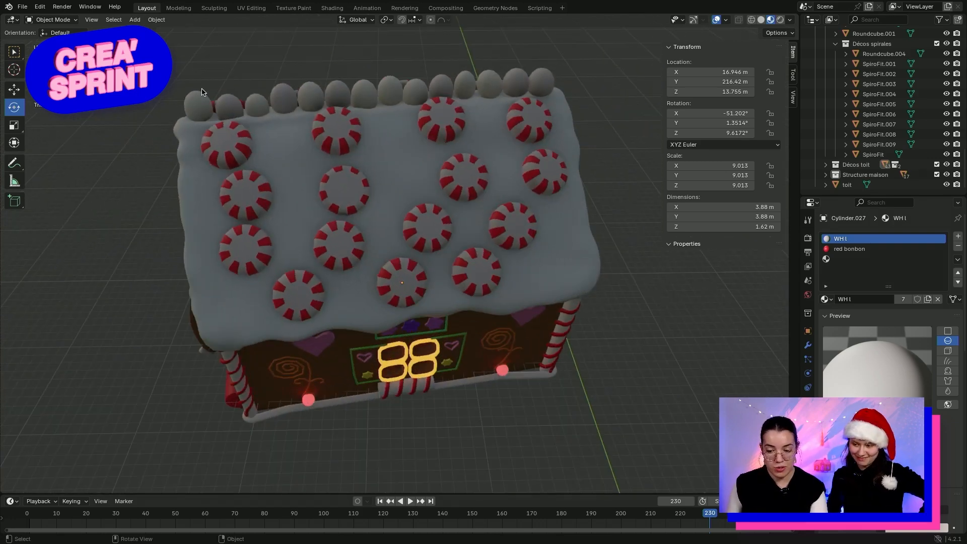
pyautogui.click(198, 104)
pyautogui.click(259, 110)
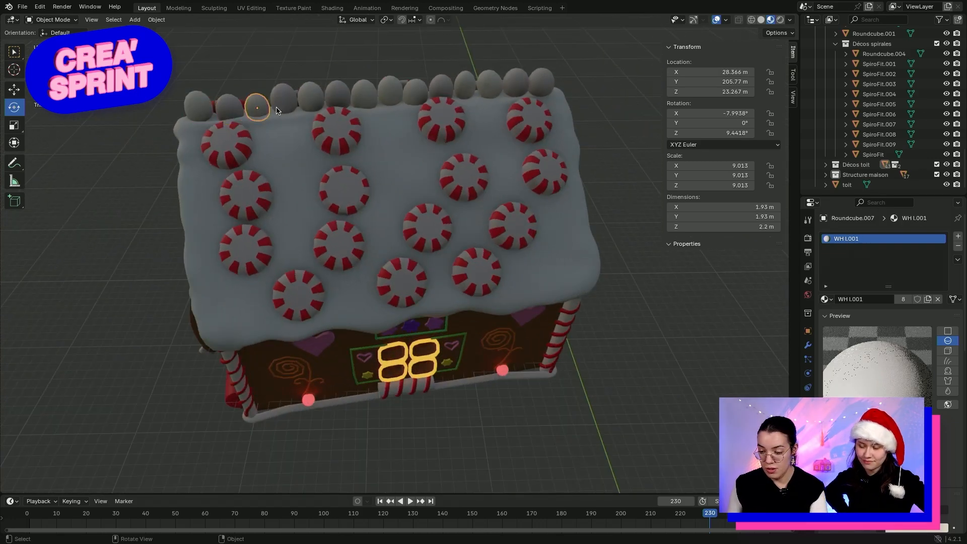
pyautogui.click(231, 112)
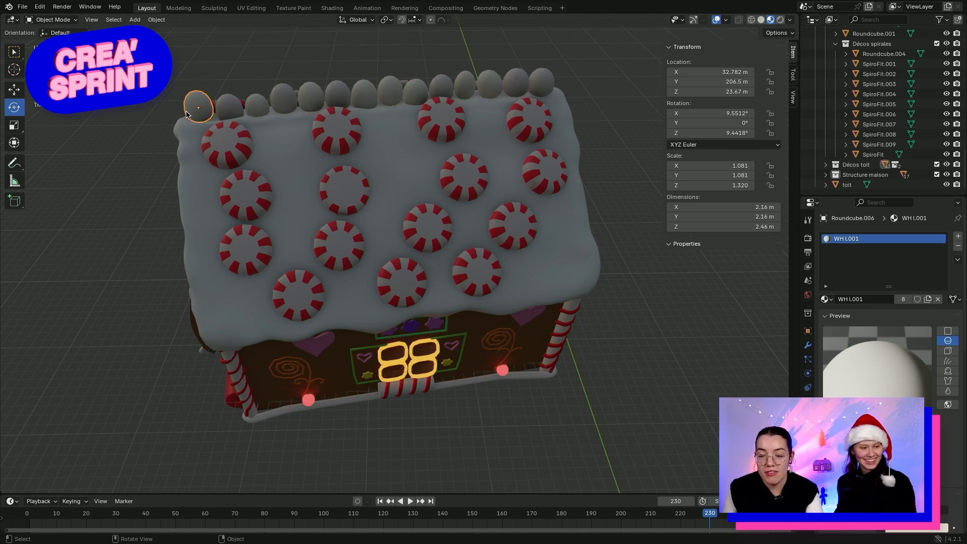
pyautogui.scroll(4, 163, 111)
pyautogui.moveTo(168, 110); pyautogui.dragTo(250, 241, button='middle')
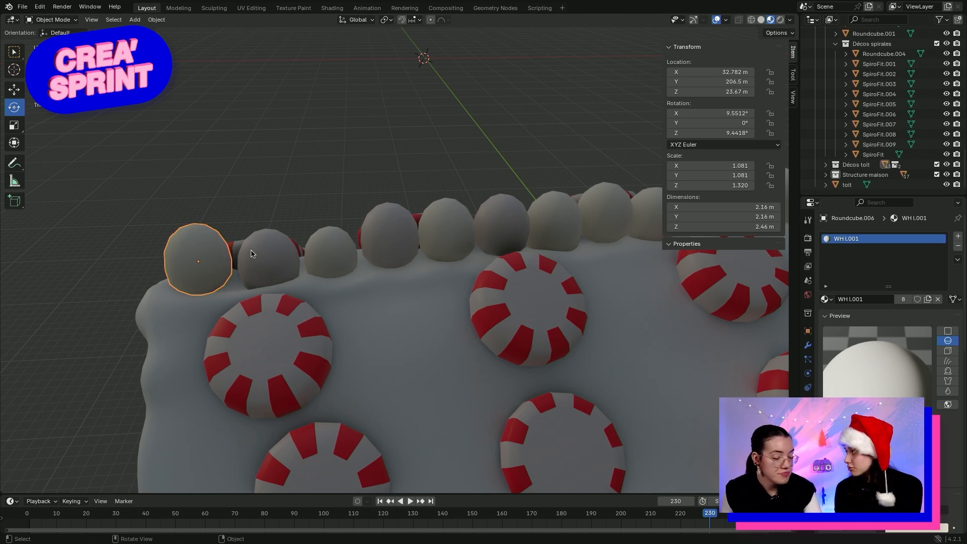
pyautogui.click(960, 239)
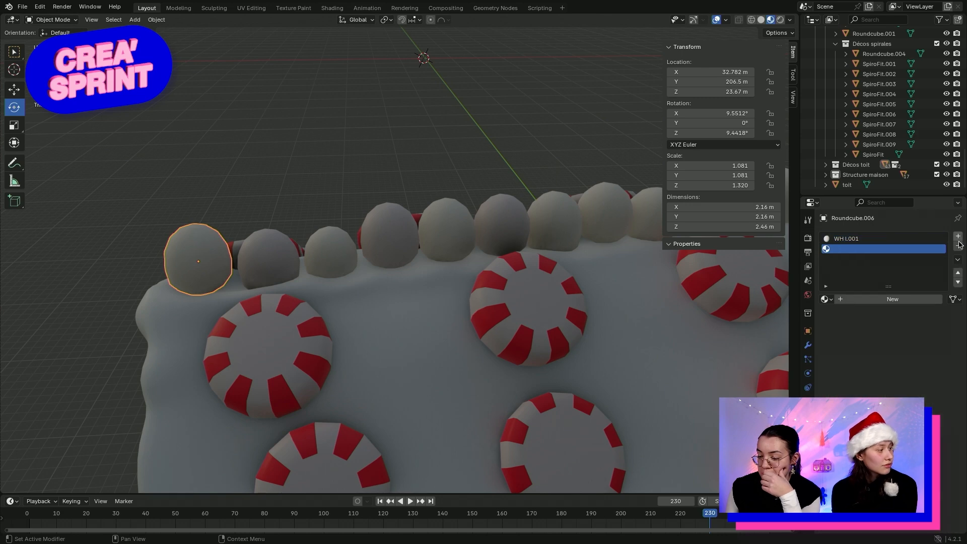
pyautogui.click(888, 239)
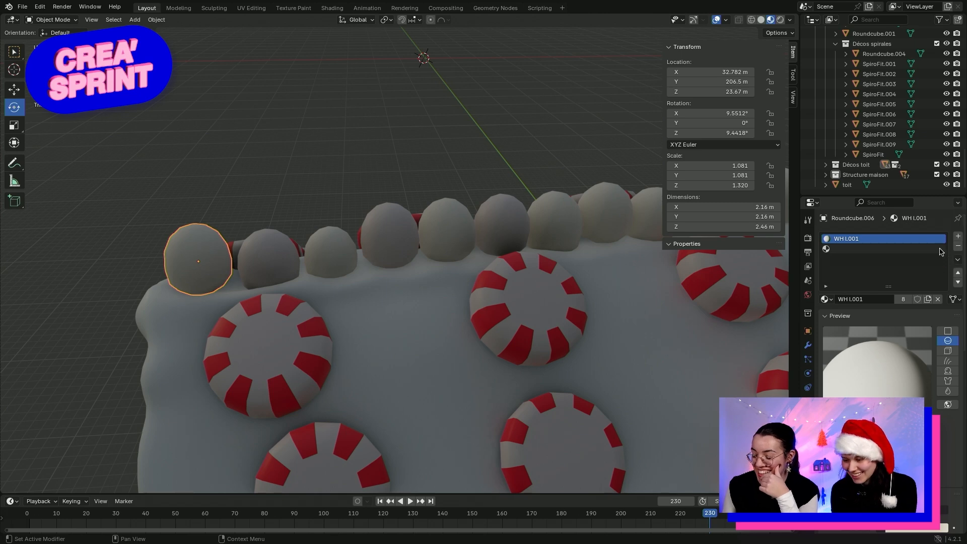
pyautogui.click(959, 246)
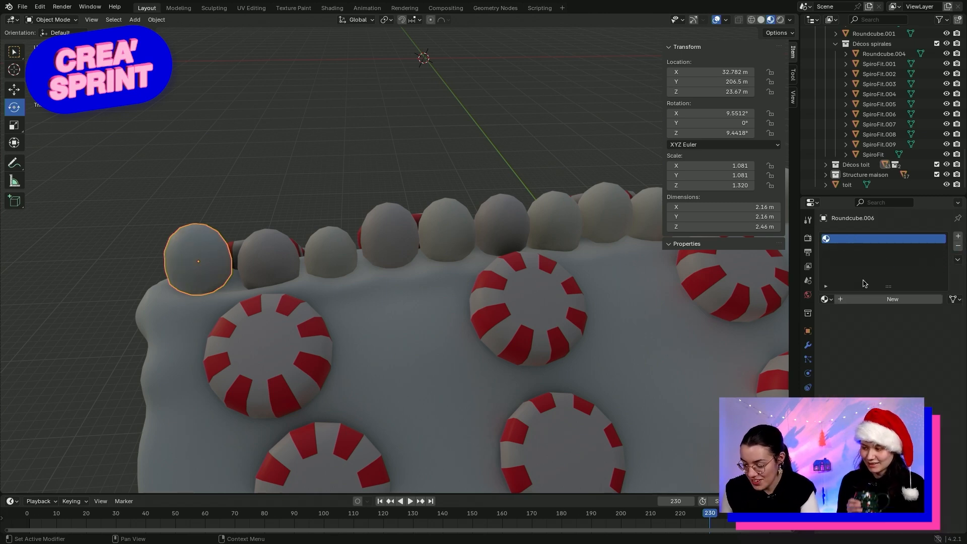
pyautogui.click(857, 299)
# Rename the ridge ball's new material as Verte and give it a bright green base color
pyautogui.click(883, 299)
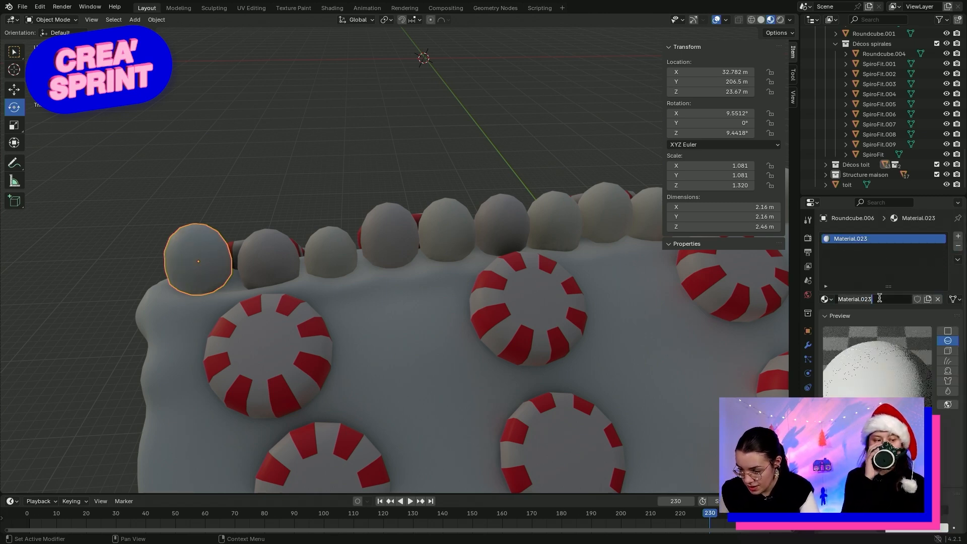
pyautogui.click(883, 298)
pyautogui.hotkey('ctrl', 'a')
pyautogui.write('Ve')
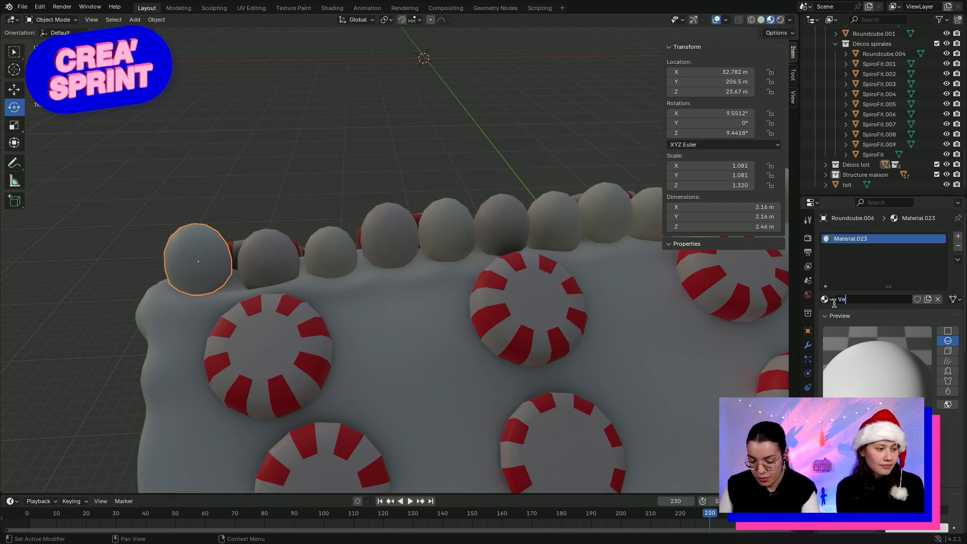
pyautogui.write('rte')
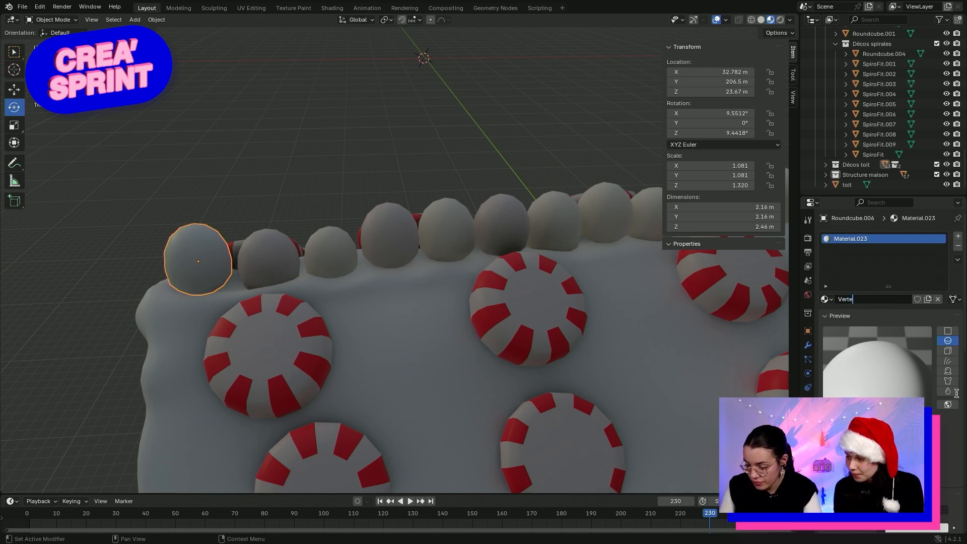
pyautogui.press('Return')
pyautogui.scroll(-4, 953, 451)
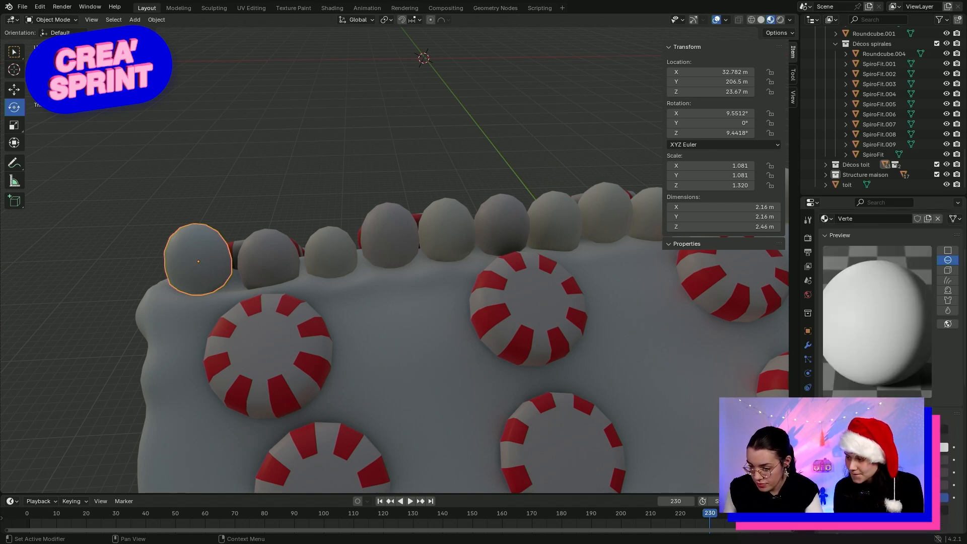
pyautogui.click(900, 401)
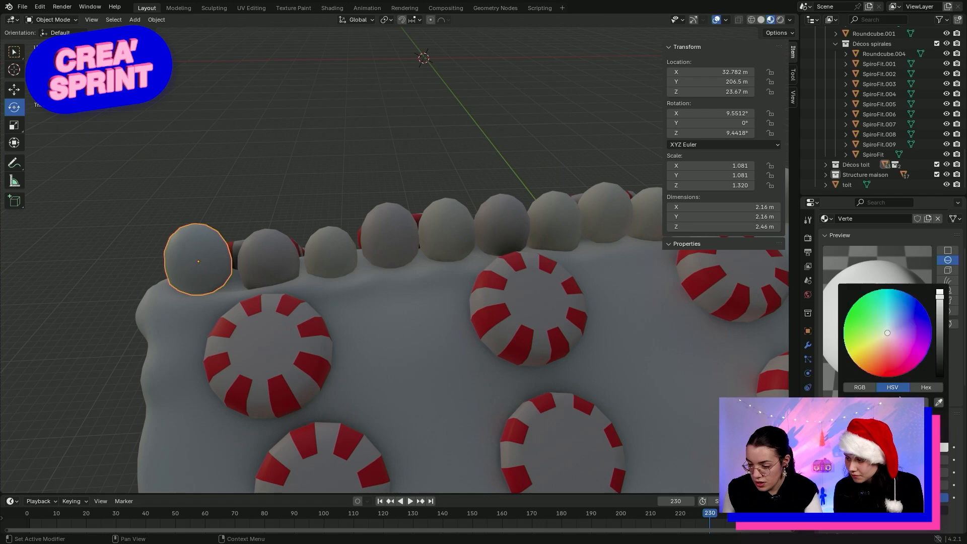
pyautogui.moveTo(886, 337); pyautogui.dragTo(856, 320)
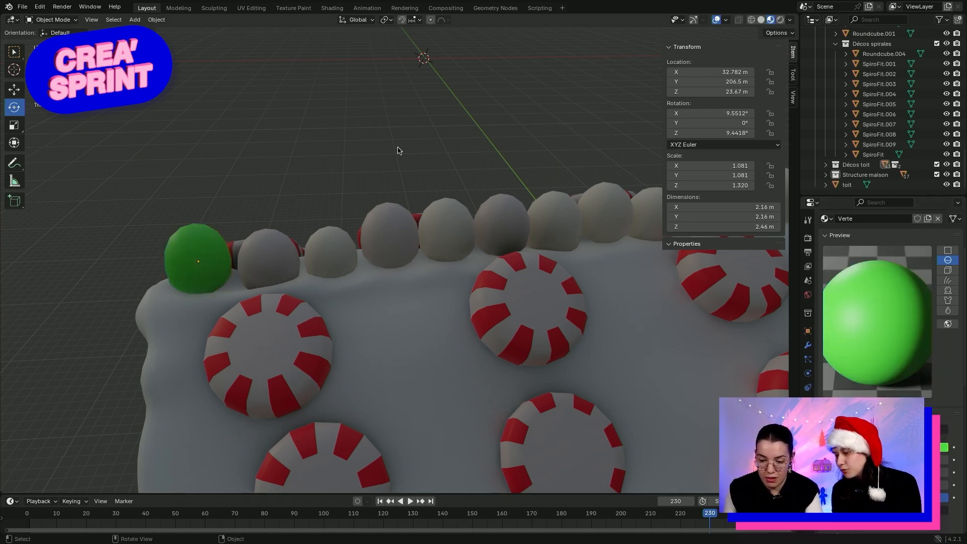
# Check the green ridge ball against the house's front, and shift the Verte material's base color to a mint green
pyautogui.moveTo(400, 149); pyautogui.dragTo(503, 257, button='middle')
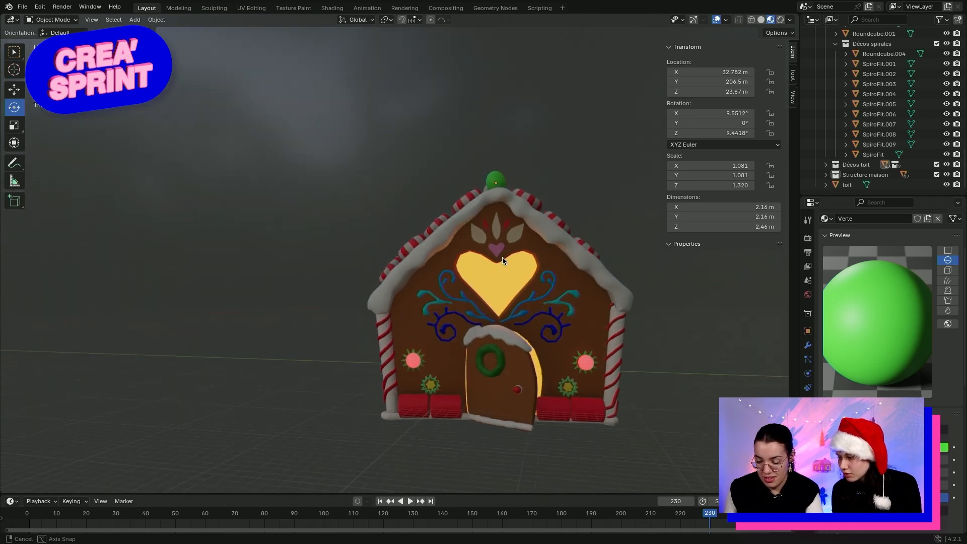
pyautogui.scroll(-2, 525, 376)
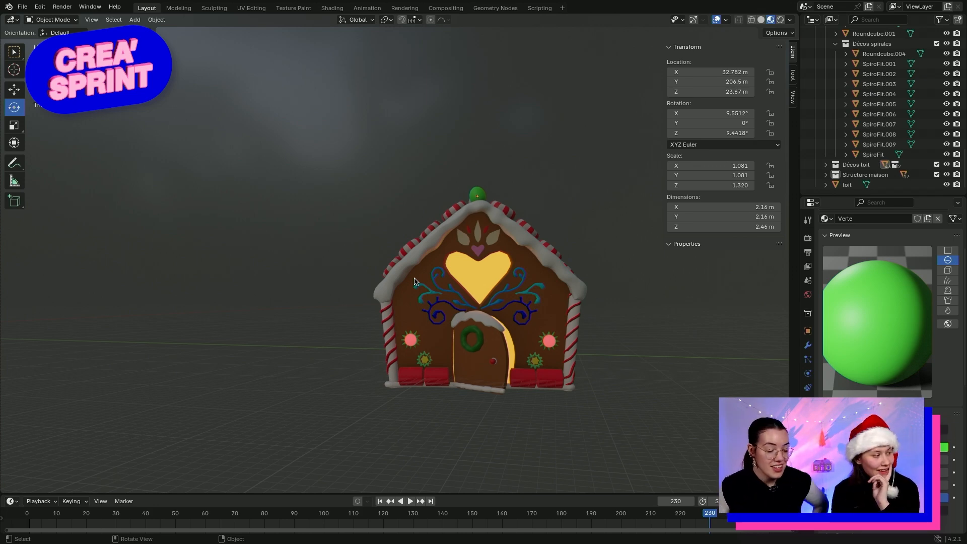
pyautogui.moveTo(414, 281); pyautogui.dragTo(478, 229, button='middle')
pyautogui.scroll(-1, 478, 228)
pyautogui.scroll(9, 478, 229)
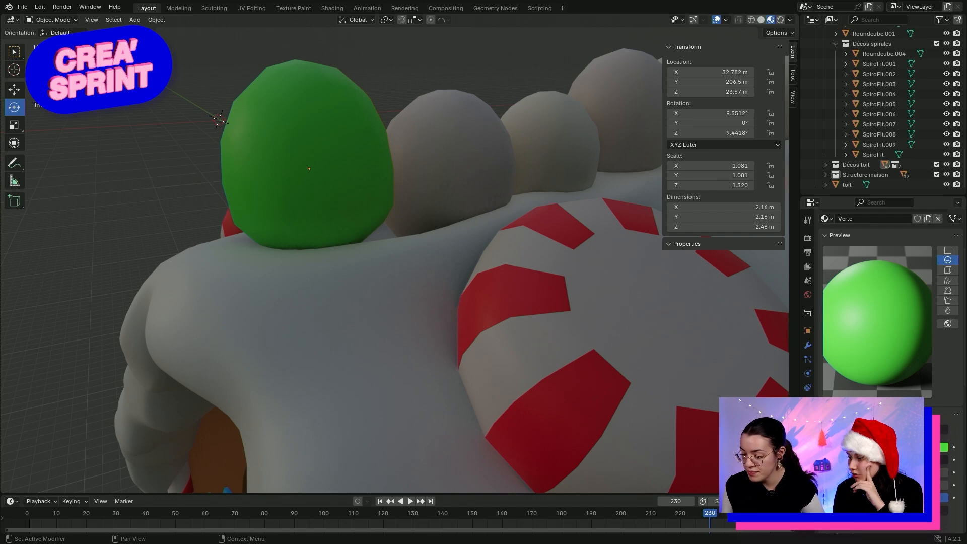
pyautogui.click(943, 448)
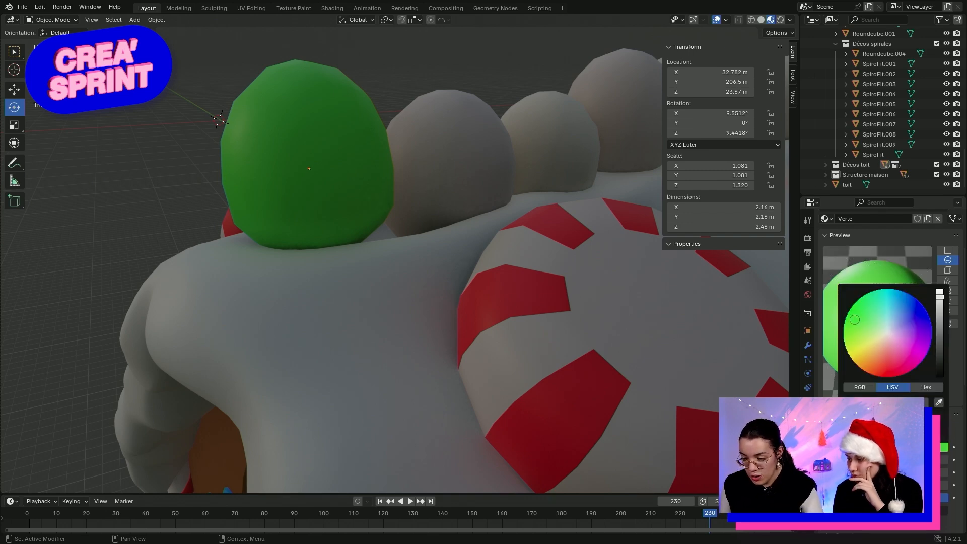
pyautogui.moveTo(862, 311); pyautogui.dragTo(872, 307)
# Compare the ridge ball with the whole house, and change the Verte material's base color to a darker leaf green
pyautogui.scroll(-10, 407, 385)
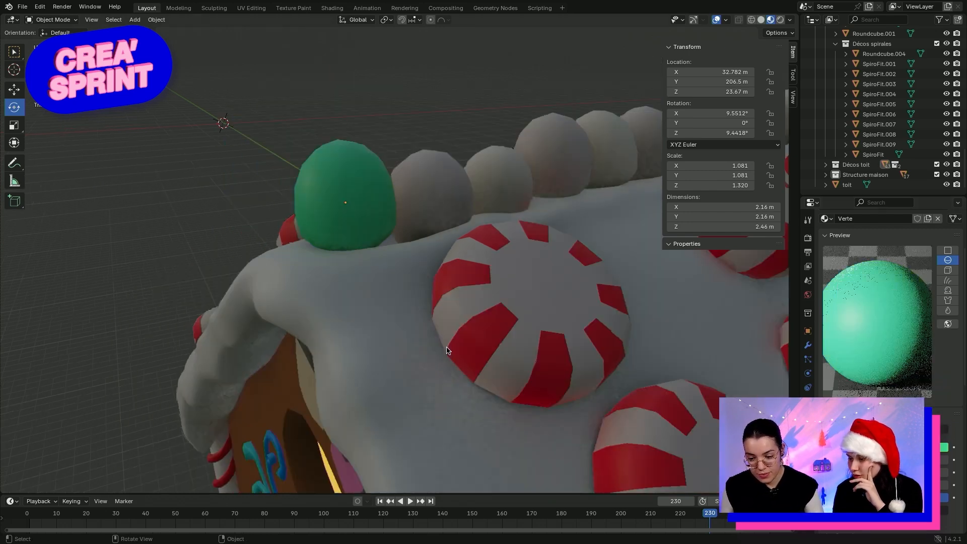
pyautogui.moveTo(408, 385); pyautogui.dragTo(494, 361, button='middle')
pyautogui.click(904, 448)
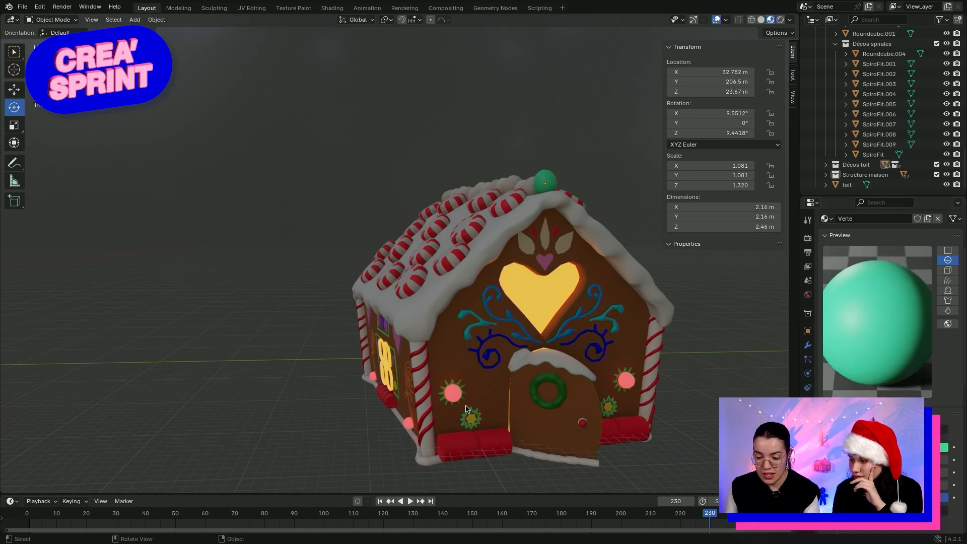
pyautogui.moveTo(320, 346); pyautogui.dragTo(444, 424, button='middle')
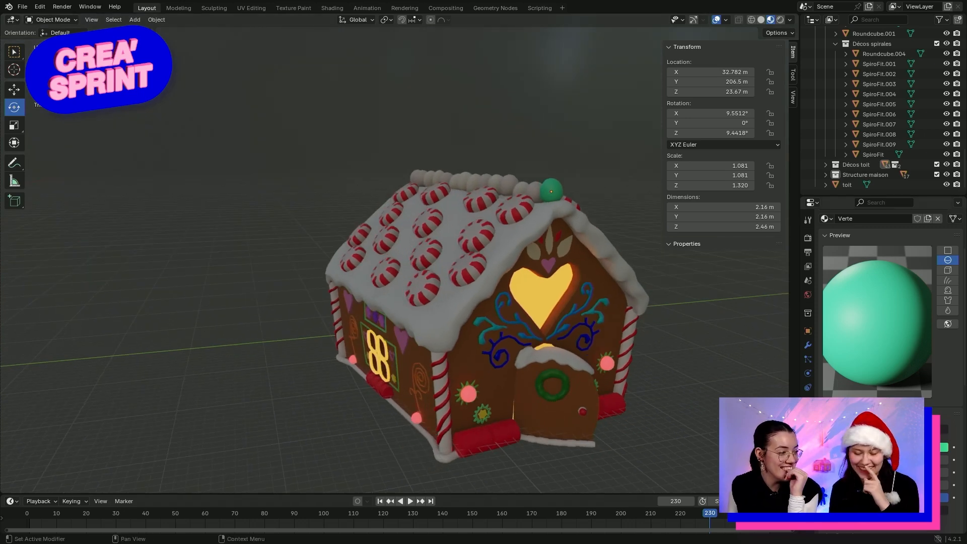
pyautogui.click(910, 447)
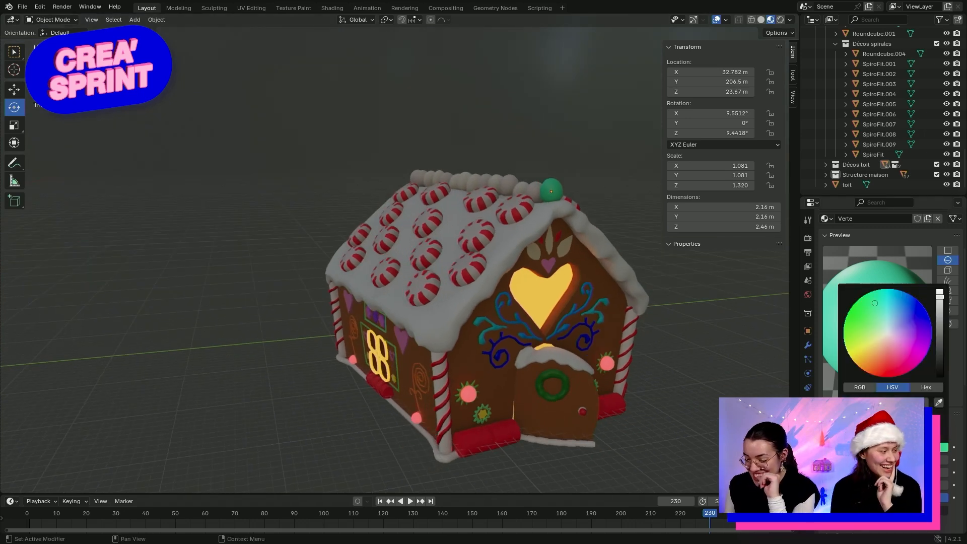
pyautogui.moveTo(873, 302)
pyautogui.mouseDown()
pyautogui.moveTo(872, 327)
pyautogui.moveTo(863, 323)
pyautogui.mouseUp()
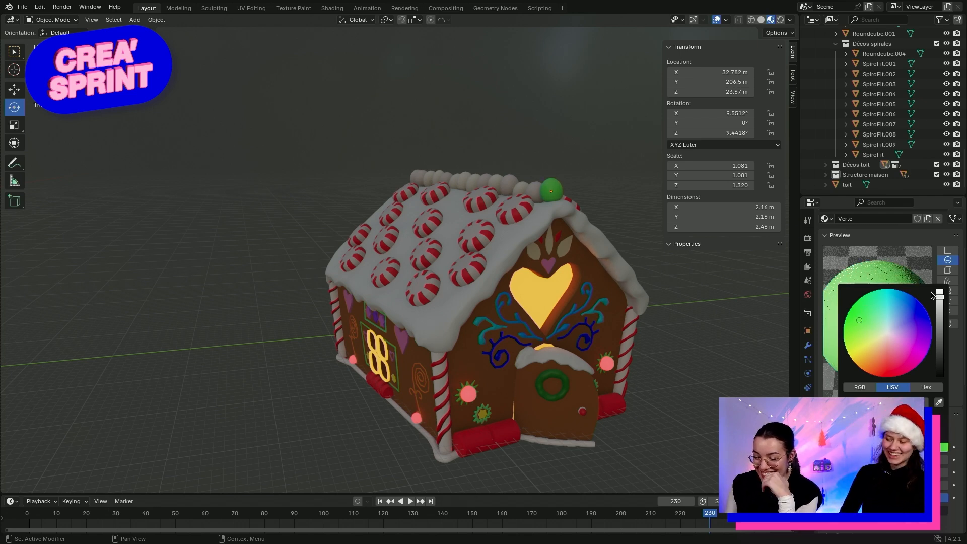
pyautogui.moveTo(940, 292); pyautogui.dragTo(940, 325)
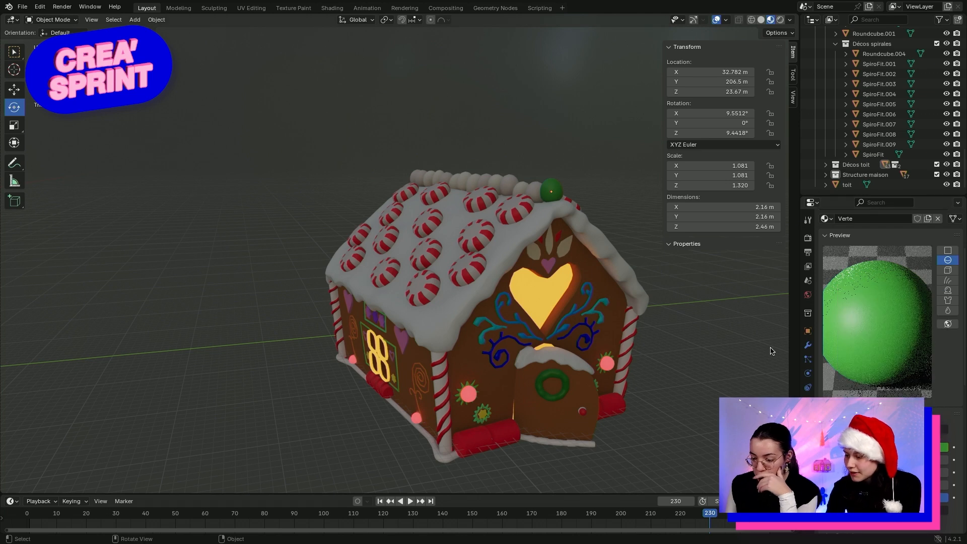
pyautogui.scroll(-2, 861, 325)
pyautogui.scroll(5, 856, 312)
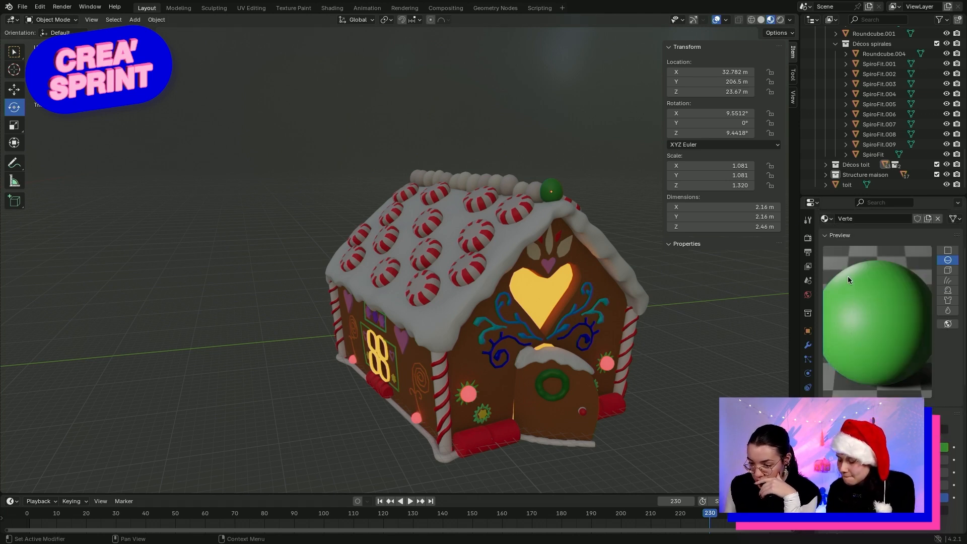
# Replace the Verte material on the ridge's end ball above the front facade with the existing green Material.022
pyautogui.click(825, 299)
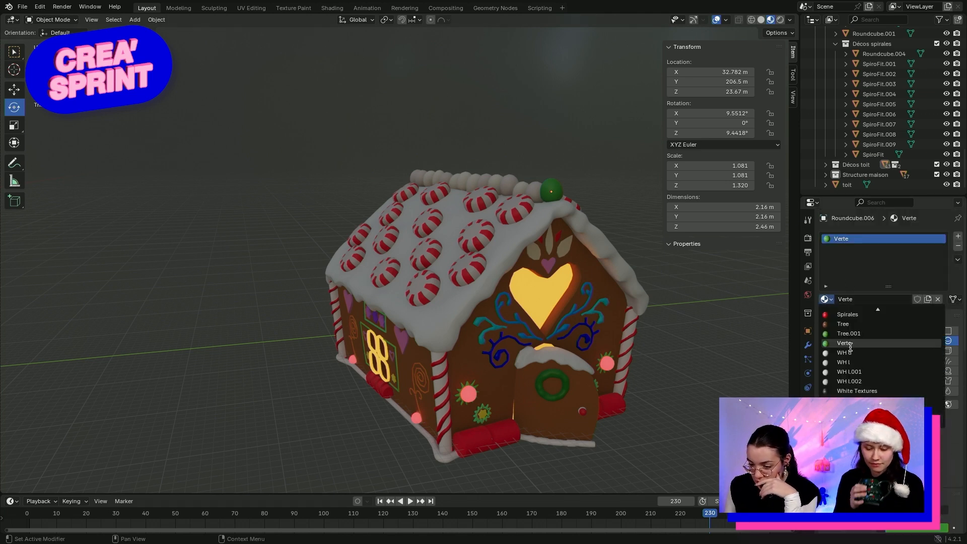
pyautogui.scroll(3, 853, 350)
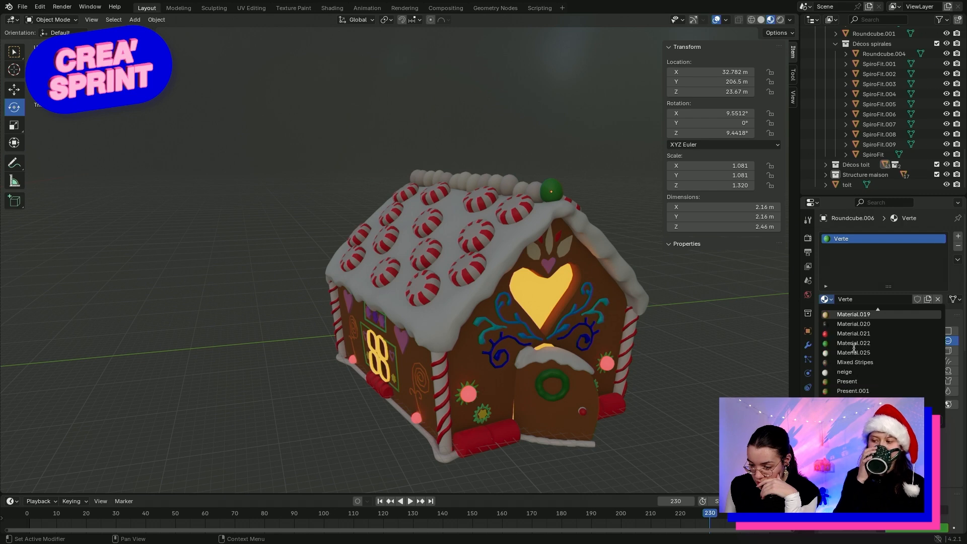
pyautogui.scroll(5, 857, 383)
pyautogui.click(856, 391)
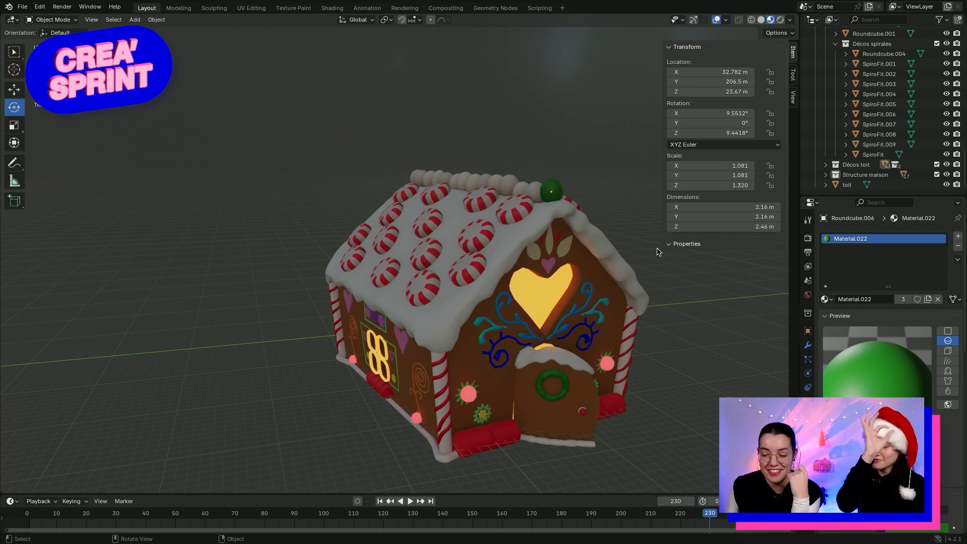
# Assign the green Material.022 to the third roof ridge ball counted from the front facade
pyautogui.moveTo(633, 212); pyautogui.dragTo(398, 211, button='middle')
pyautogui.click(340, 225)
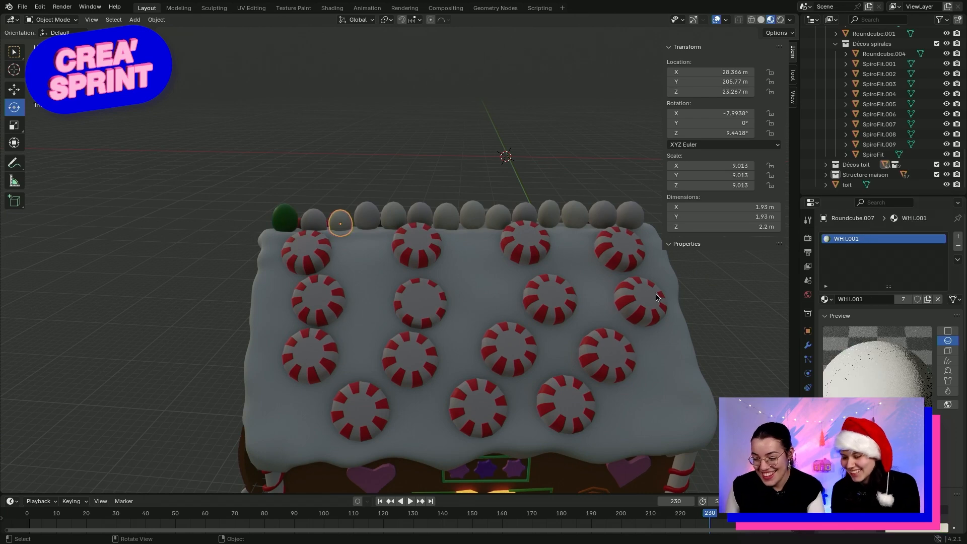
pyautogui.click(825, 299)
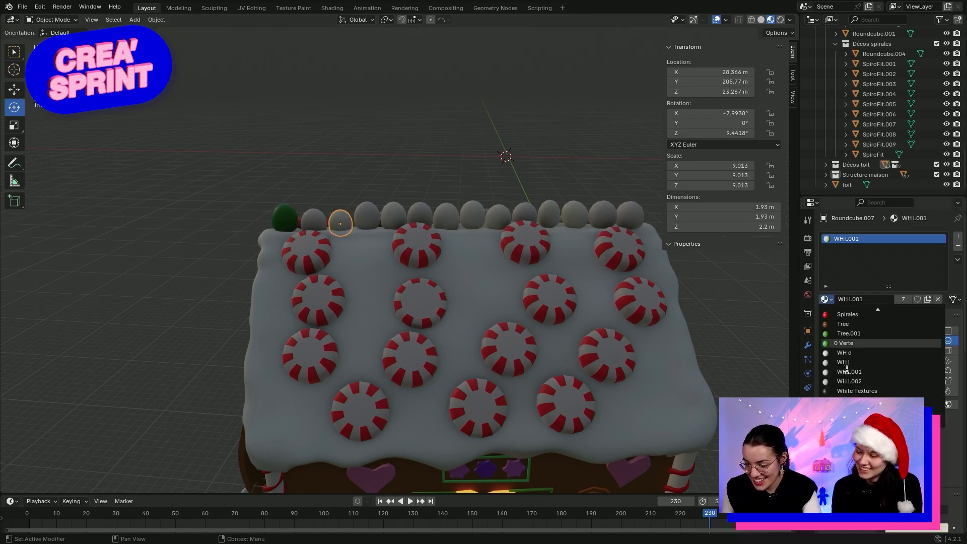
pyautogui.scroll(8, 838, 349)
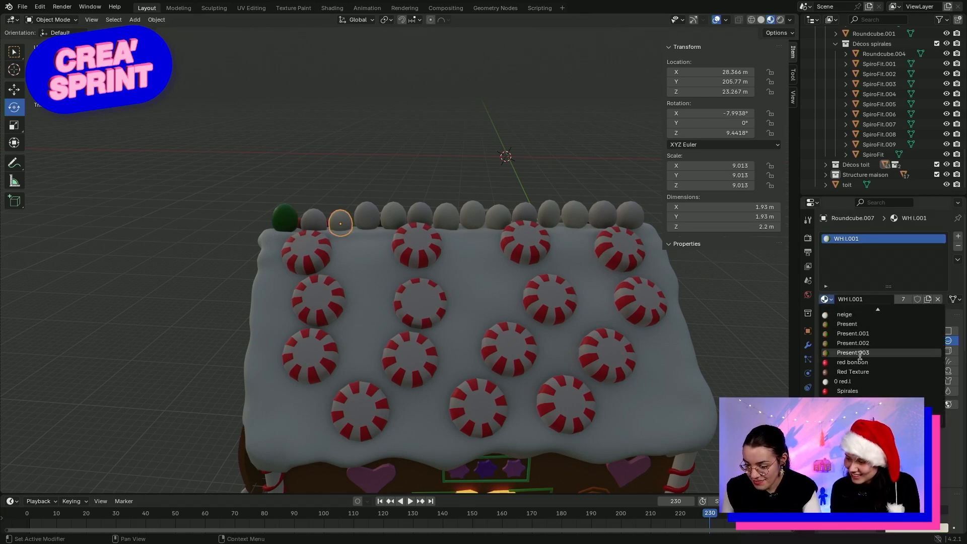
pyautogui.scroll(1, 856, 359)
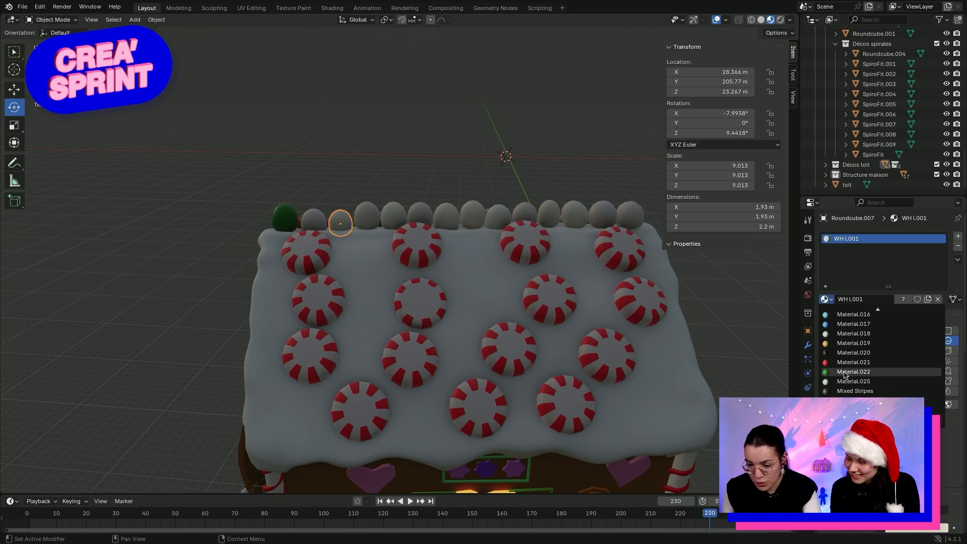
pyautogui.click(853, 372)
# Assign the Verte material to the fifth ridge ball counted from the front facade
pyautogui.click(395, 217)
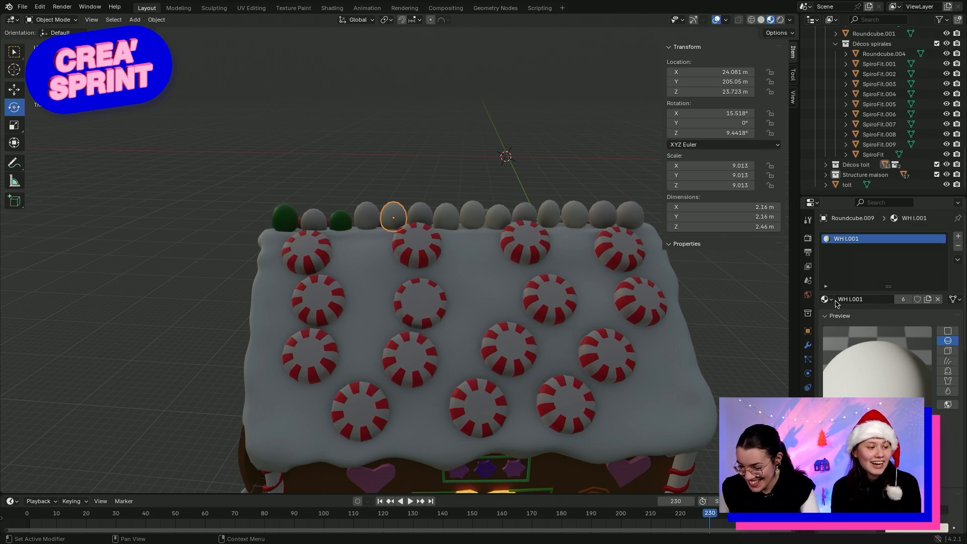
pyautogui.click(828, 300)
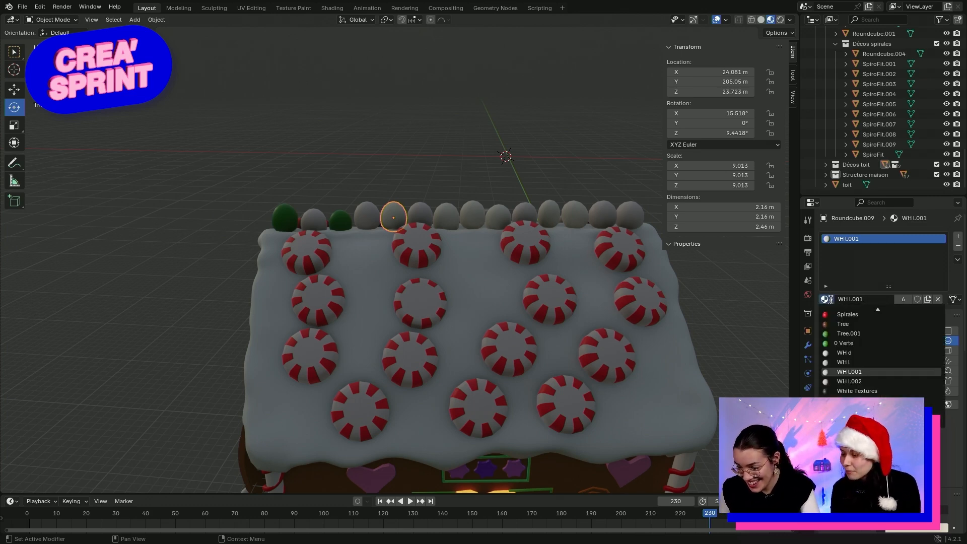
pyautogui.click(832, 301)
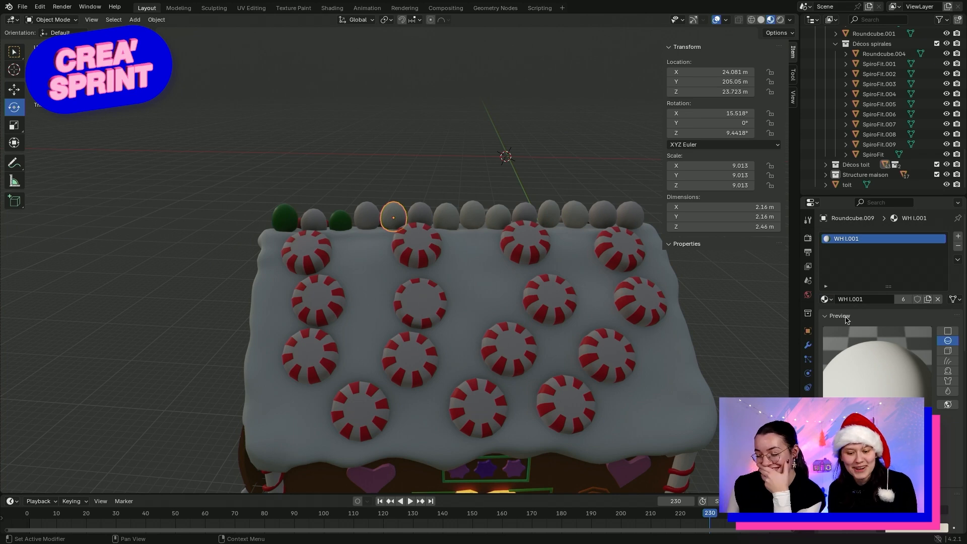
pyautogui.click(831, 301)
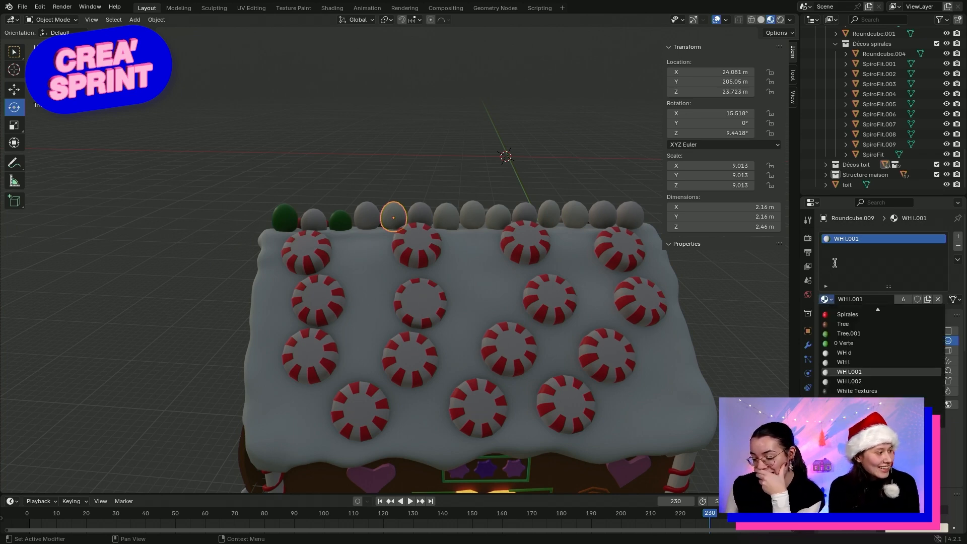
pyautogui.click(835, 263)
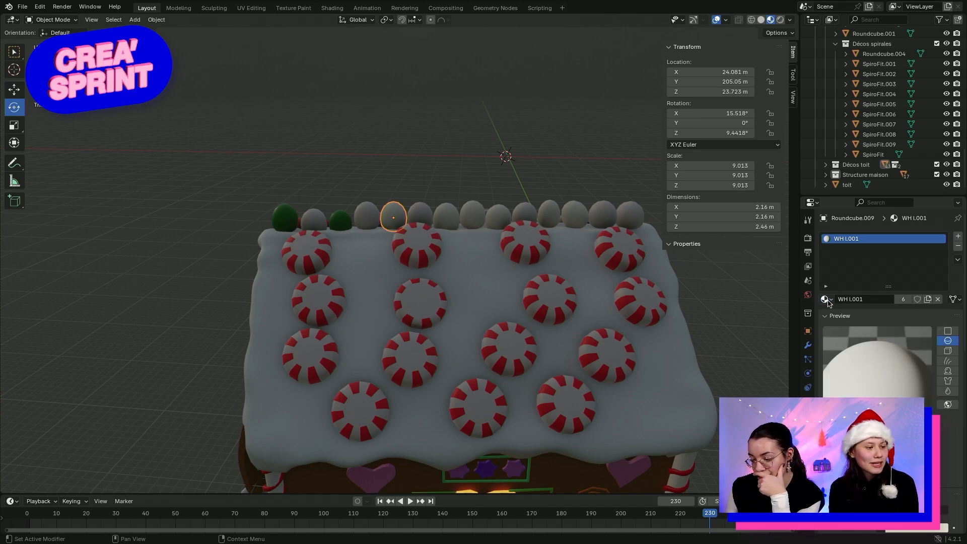
pyautogui.click(829, 302)
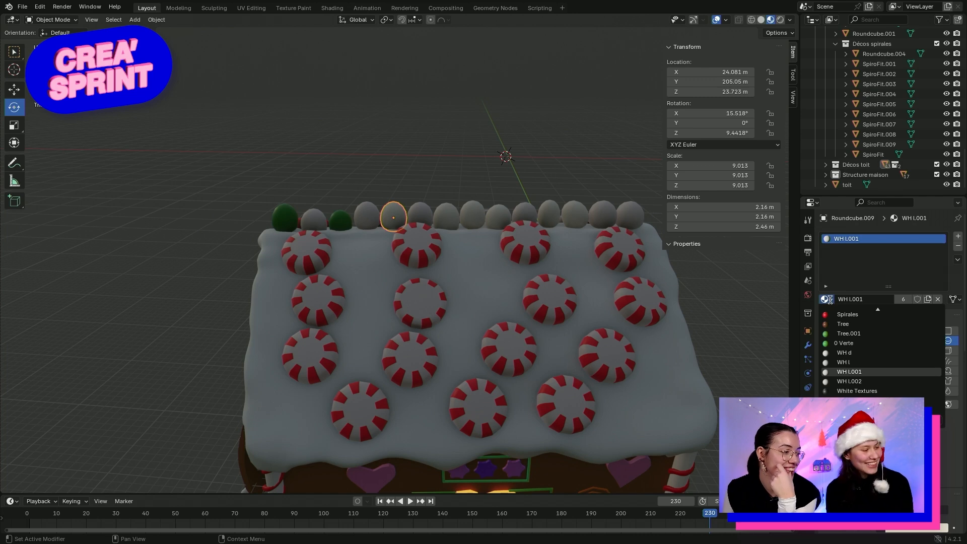
pyautogui.click(884, 344)
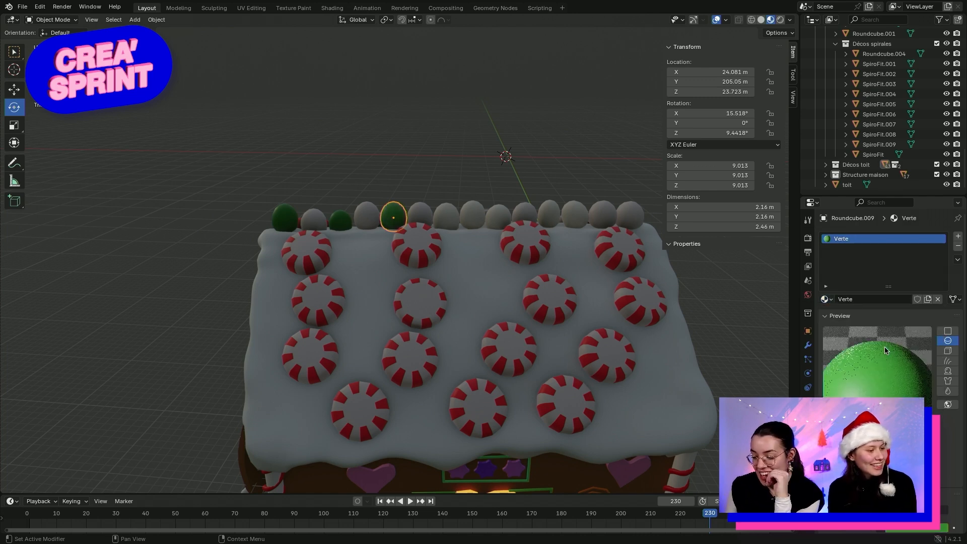
# Replace the Verte material on the fifth ridge ball with Material.022
pyautogui.click(832, 299)
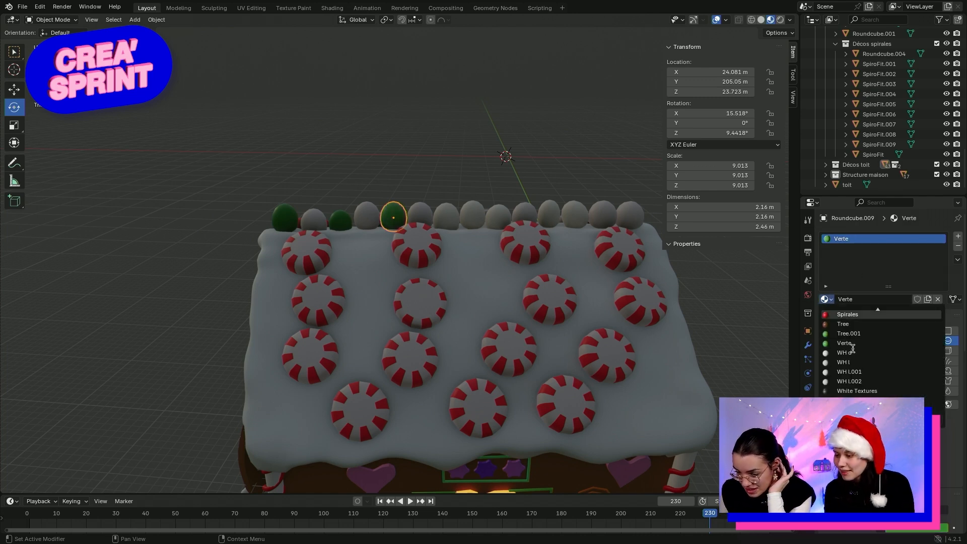
pyautogui.scroll(6, 854, 347)
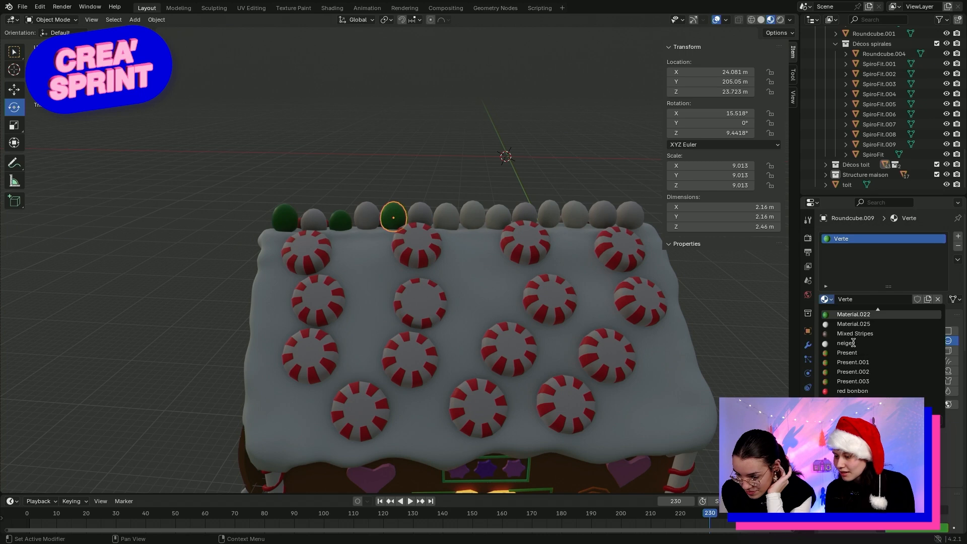
pyautogui.click(853, 343)
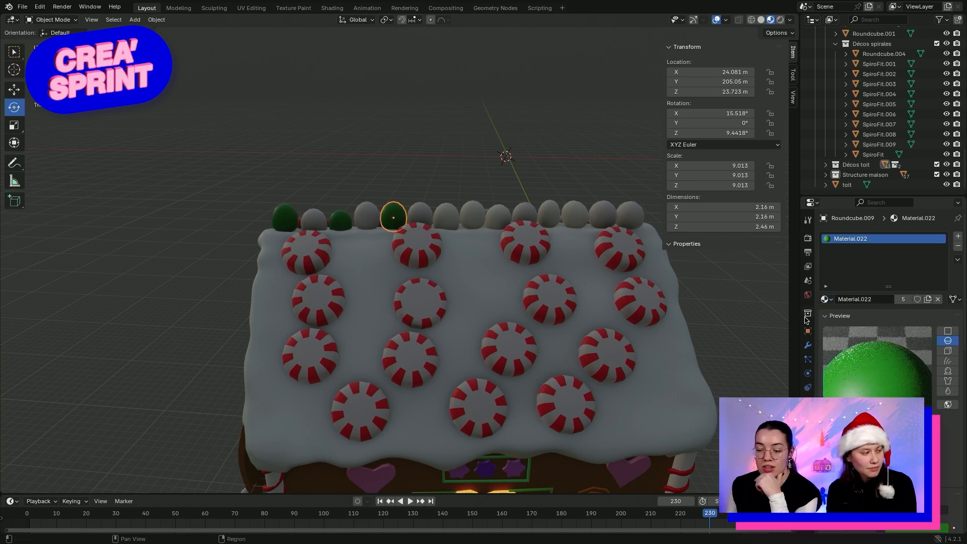
# Assign the green Material.022 to the seventh ridge ball counted from the front facade
pyautogui.click(452, 224)
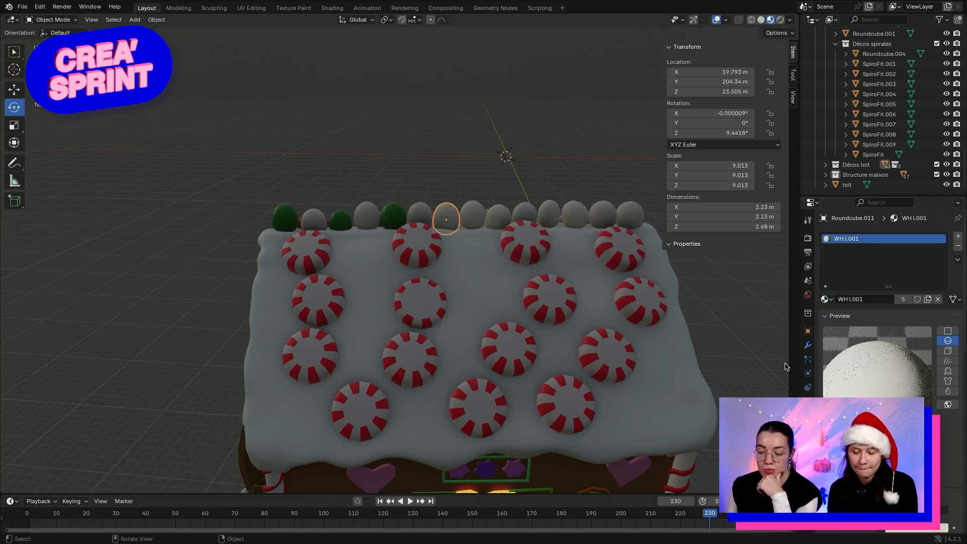
pyautogui.click(826, 299)
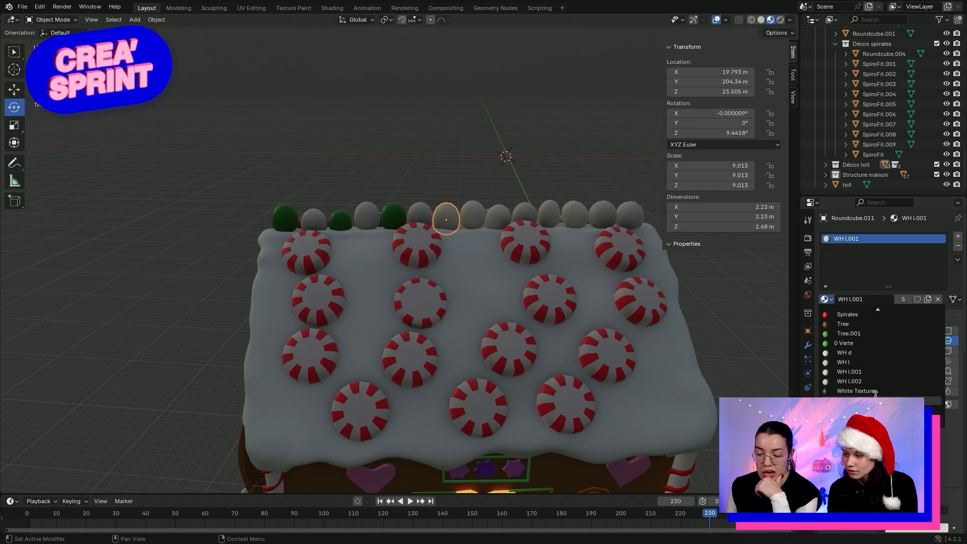
pyautogui.scroll(3, 863, 384)
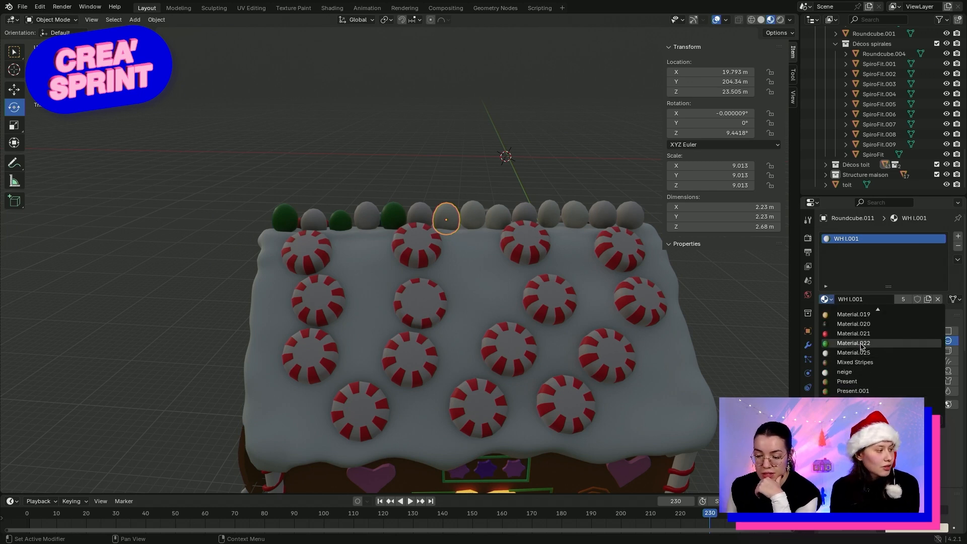
pyautogui.click(862, 344)
# Assign the blue Material.017 to the ninth ridge ball counted from the front facade
pyautogui.click(498, 223)
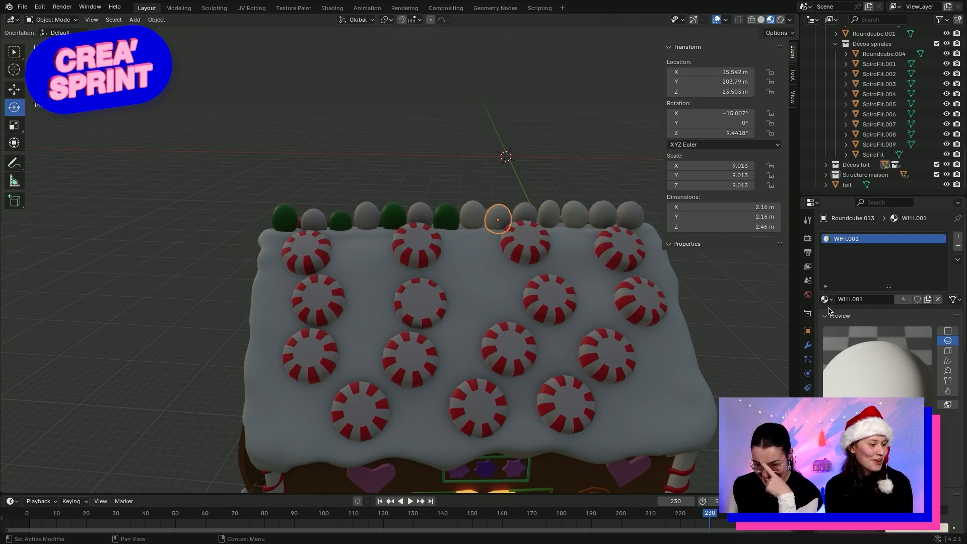
pyautogui.click(828, 300)
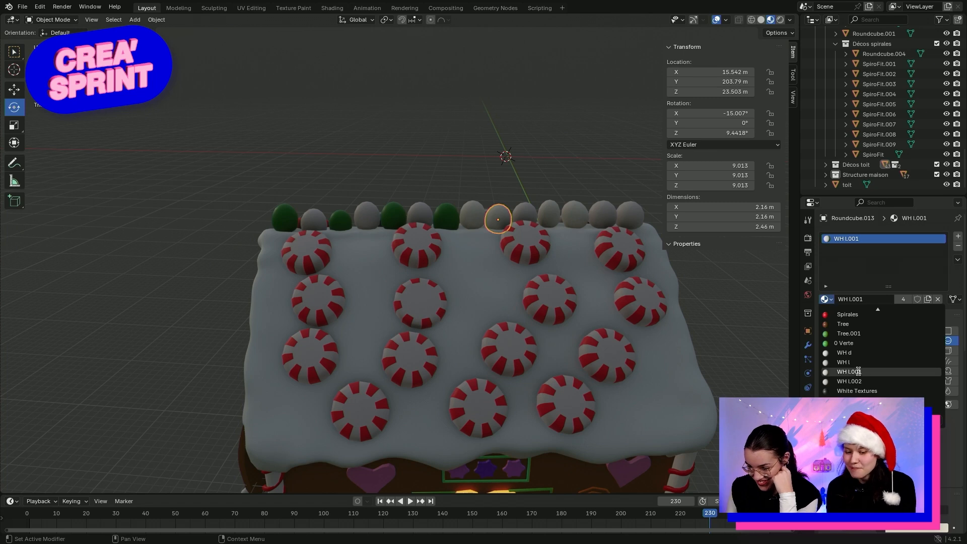
pyautogui.scroll(10, 858, 364)
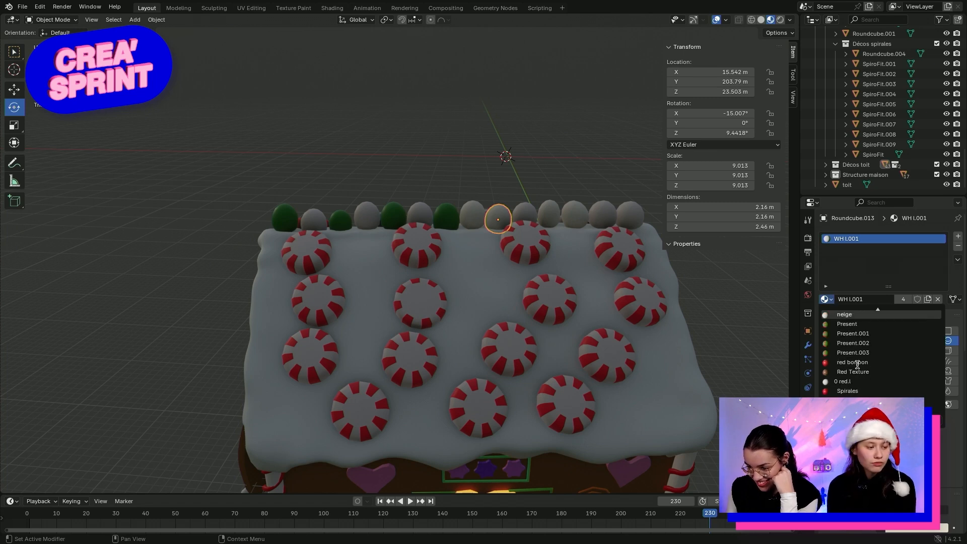
pyautogui.scroll(1, 859, 363)
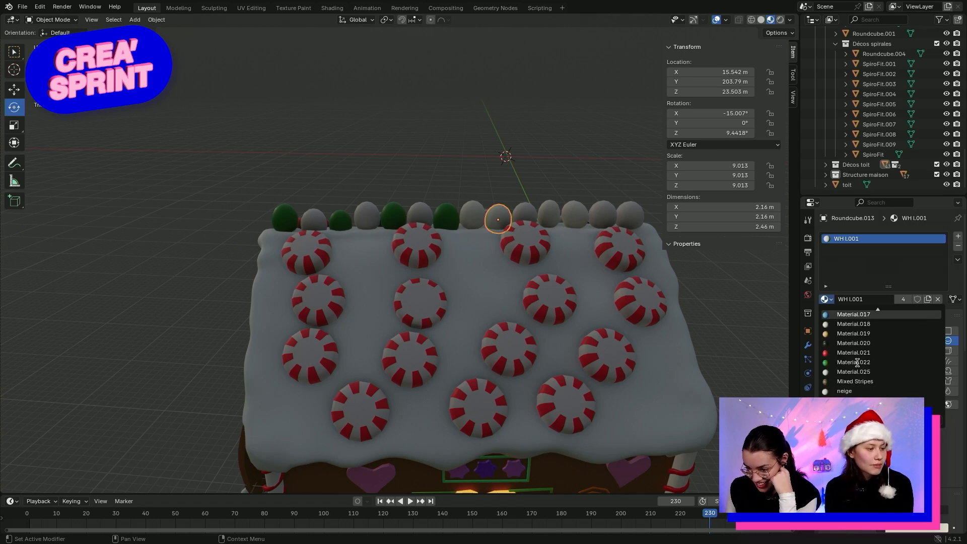
pyautogui.press('Return')
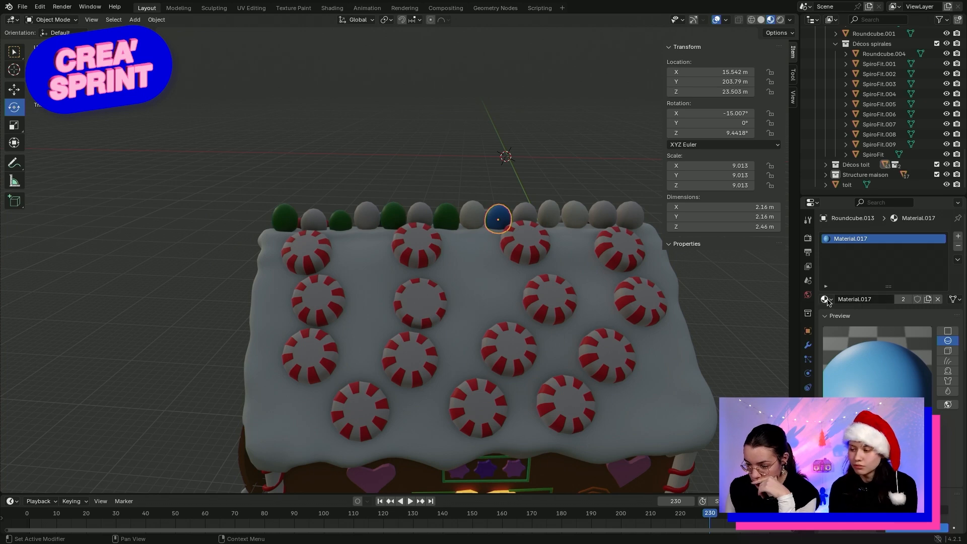
# Replace the blue Material.017 on the ninth ridge ball counted from the front facade with the green Material.022
pyautogui.click(828, 301)
pyautogui.scroll(5, 847, 357)
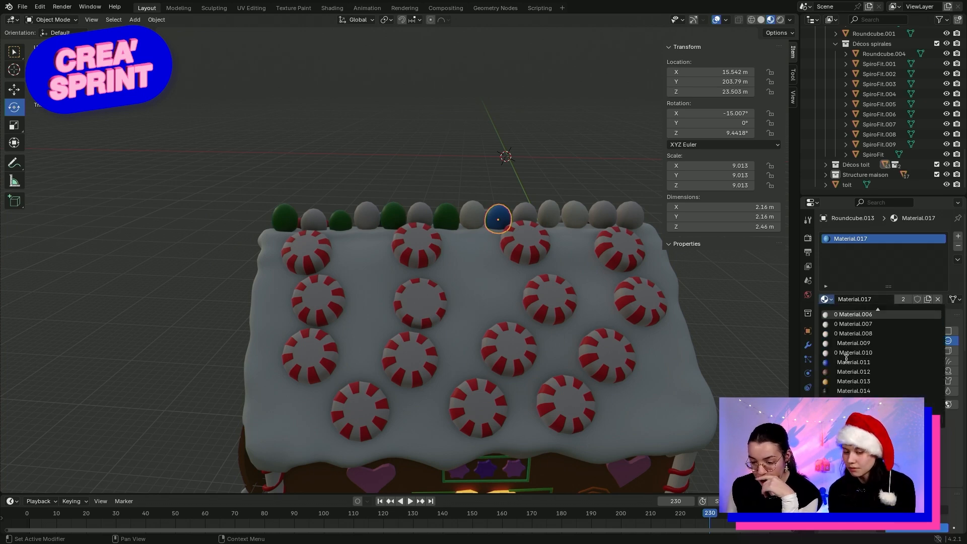
pyautogui.scroll(12, 846, 358)
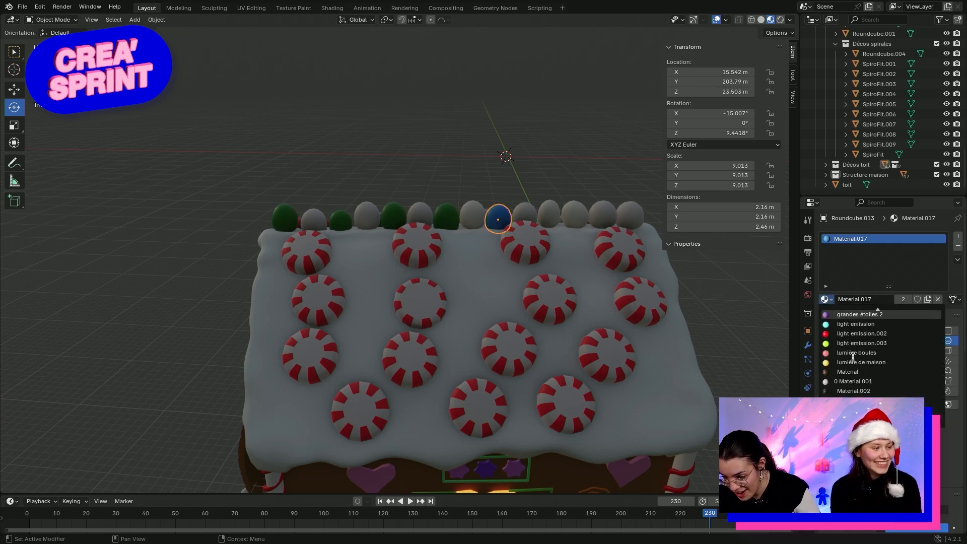
pyautogui.scroll(-3, 853, 356)
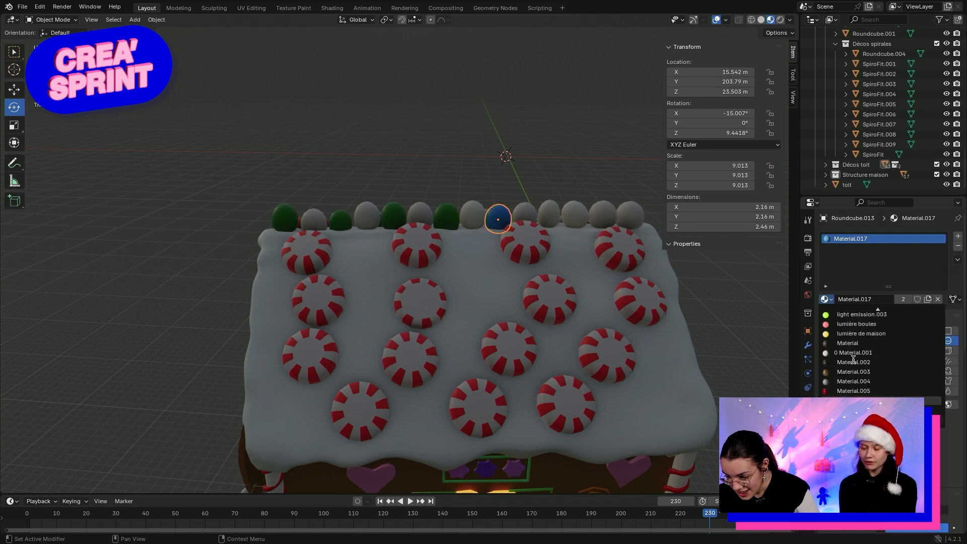
pyautogui.scroll(-7, 854, 360)
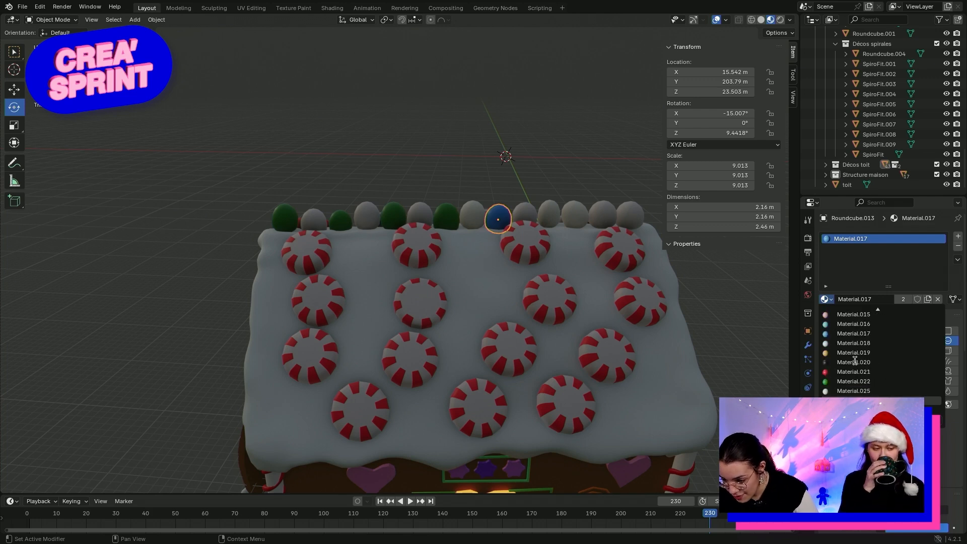
pyautogui.click(853, 381)
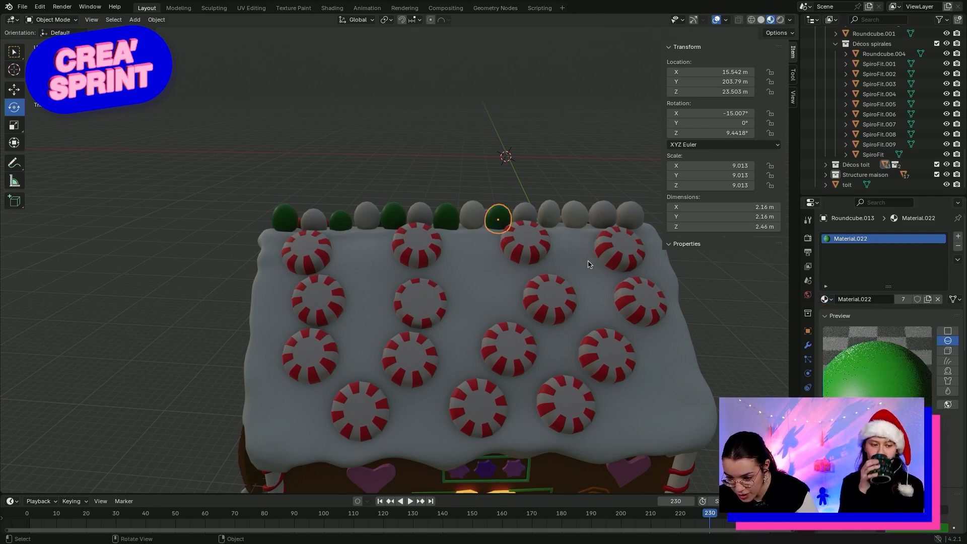
# Assign the green Material.022 to the eleventh ridge ball counted from the front facade
pyautogui.click(550, 215)
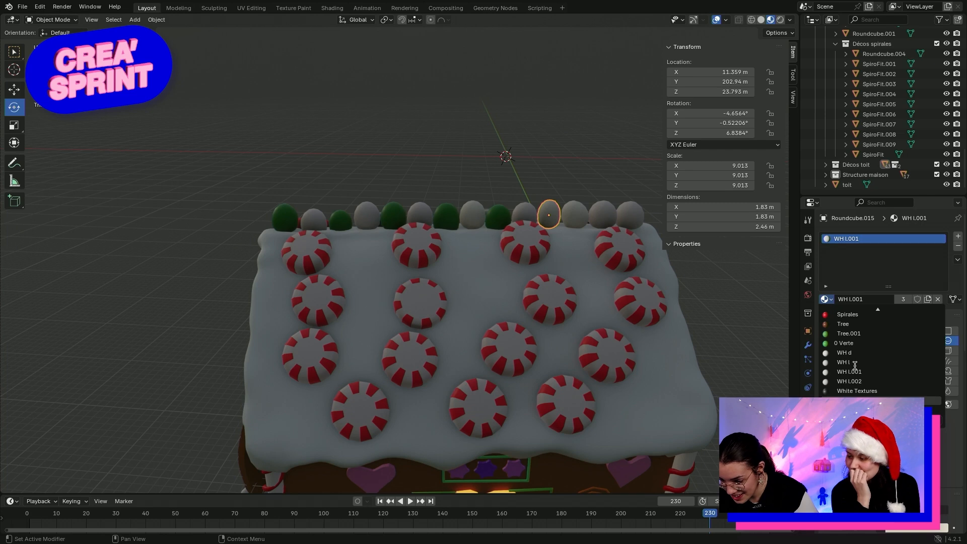
pyautogui.scroll(12, 855, 365)
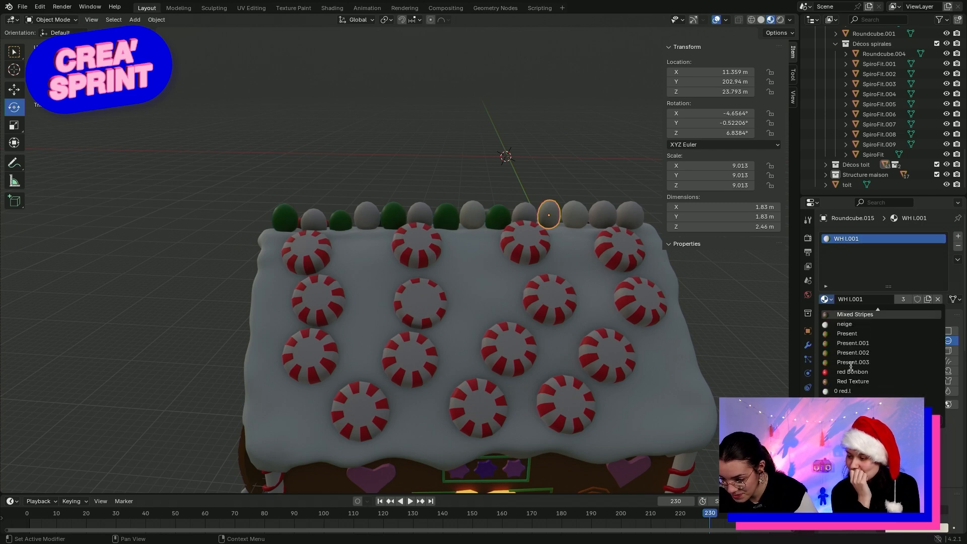
pyautogui.scroll(7, 851, 366)
pyautogui.click(851, 362)
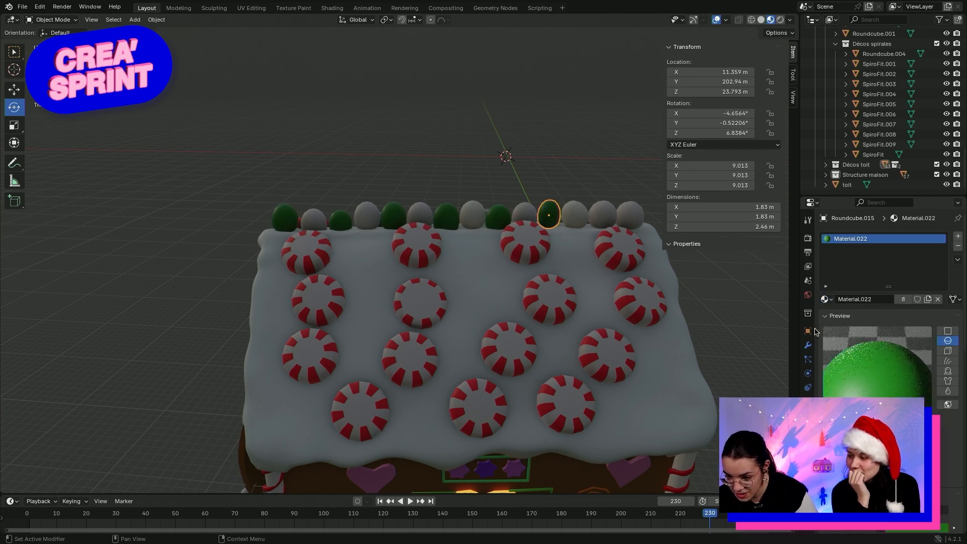
# Assign the green Material.022 to the thirteenth ridge ball counted from the front facade
pyautogui.click(603, 216)
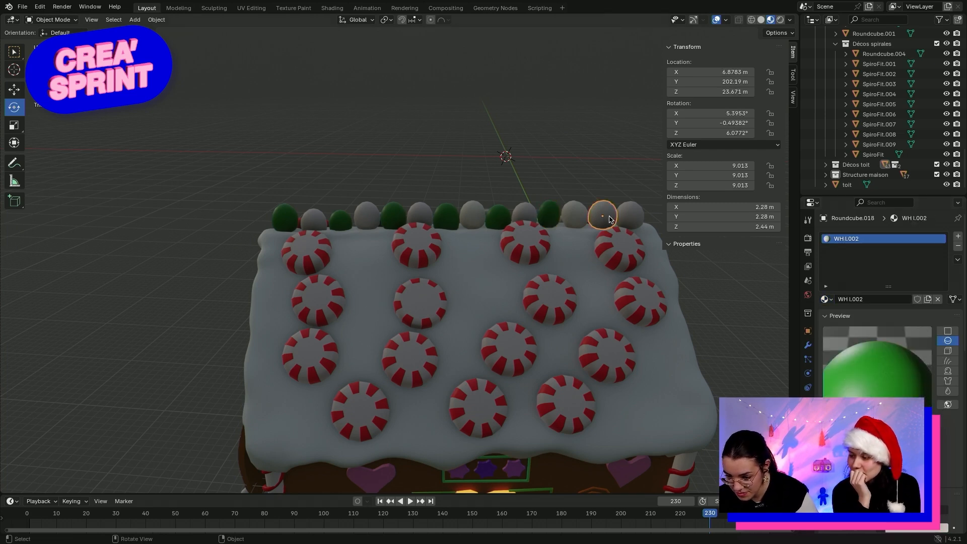
pyautogui.click(826, 299)
pyautogui.scroll(10, 841, 381)
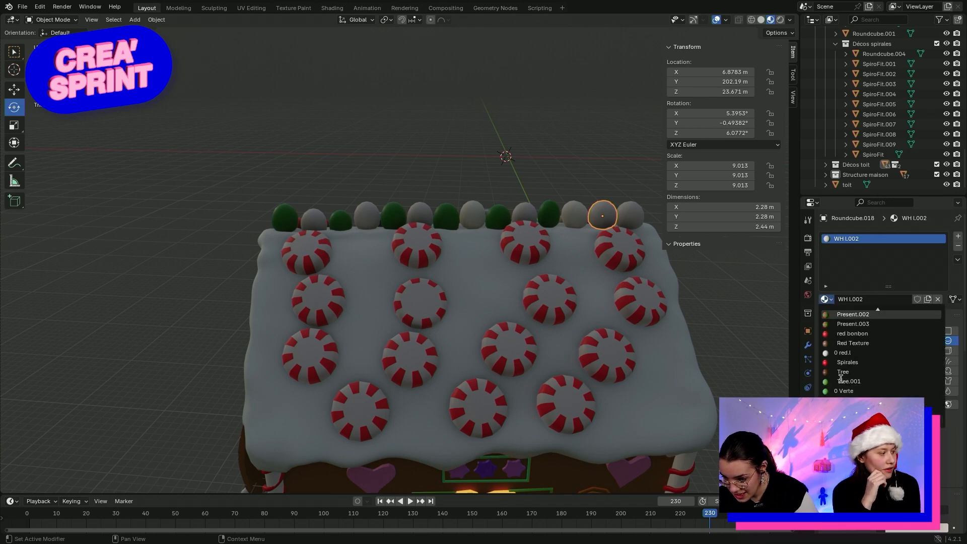
pyautogui.scroll(-10, 841, 378)
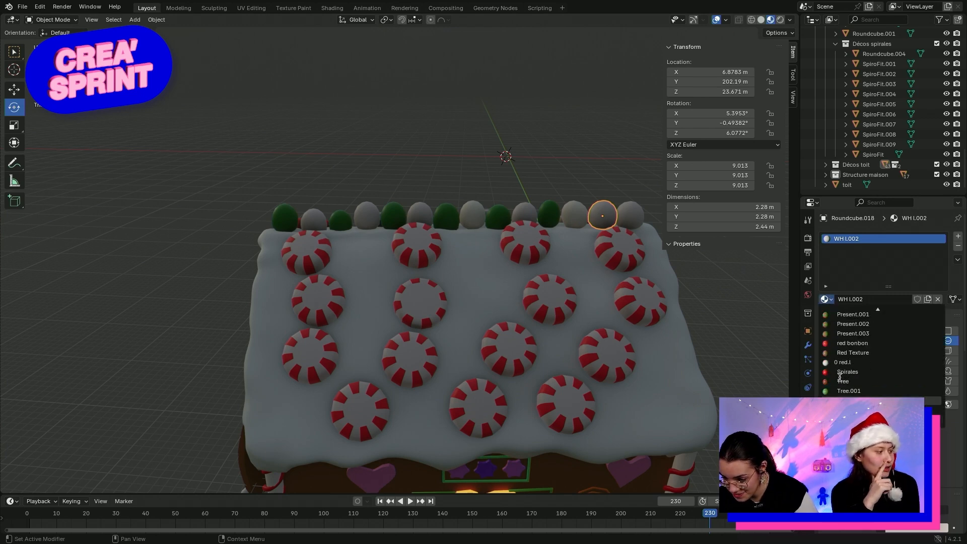
pyautogui.scroll(12, 841, 375)
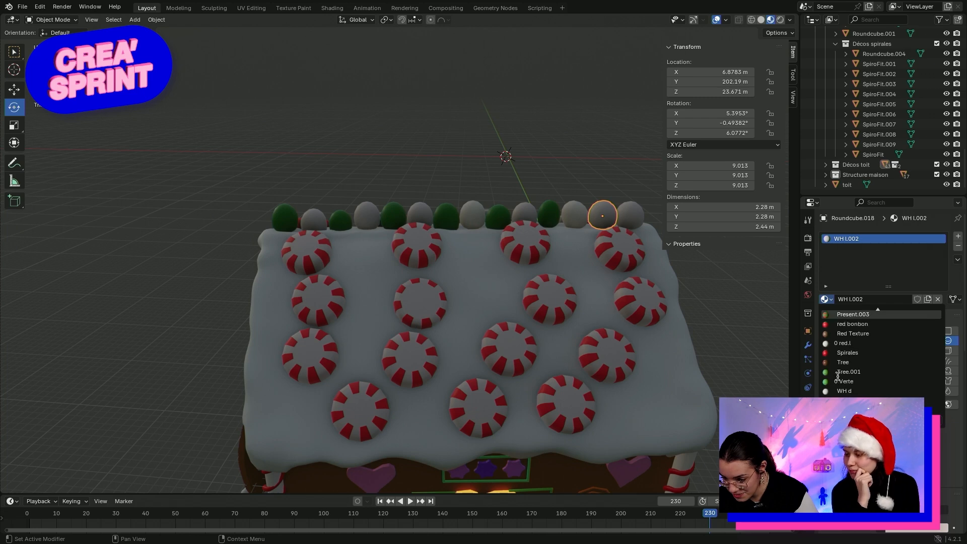
pyautogui.click(850, 363)
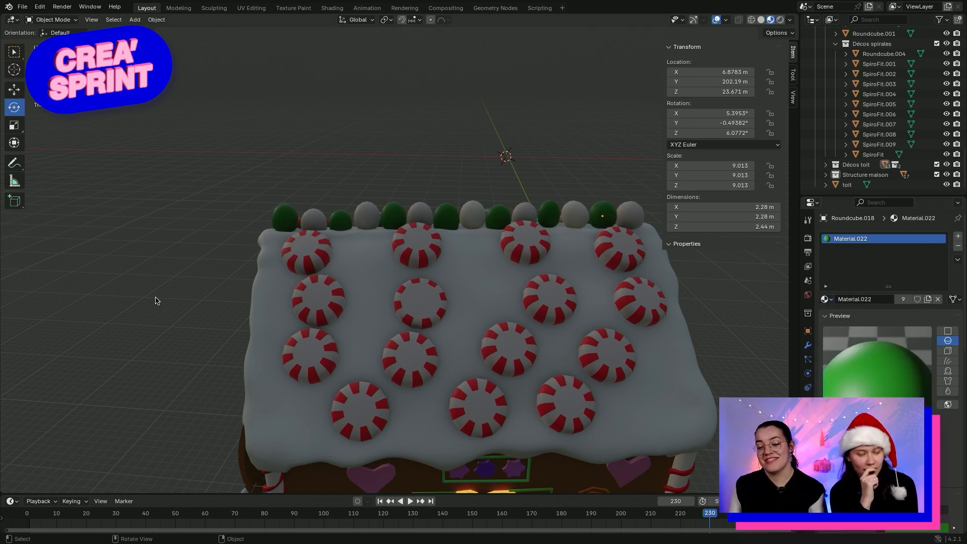
# Examine the whole gingerbread house from its front and window side to check the decoration colors
pyautogui.moveTo(155, 301); pyautogui.dragTo(288, 301, button='middle')
pyautogui.scroll(-2, 609, 342)
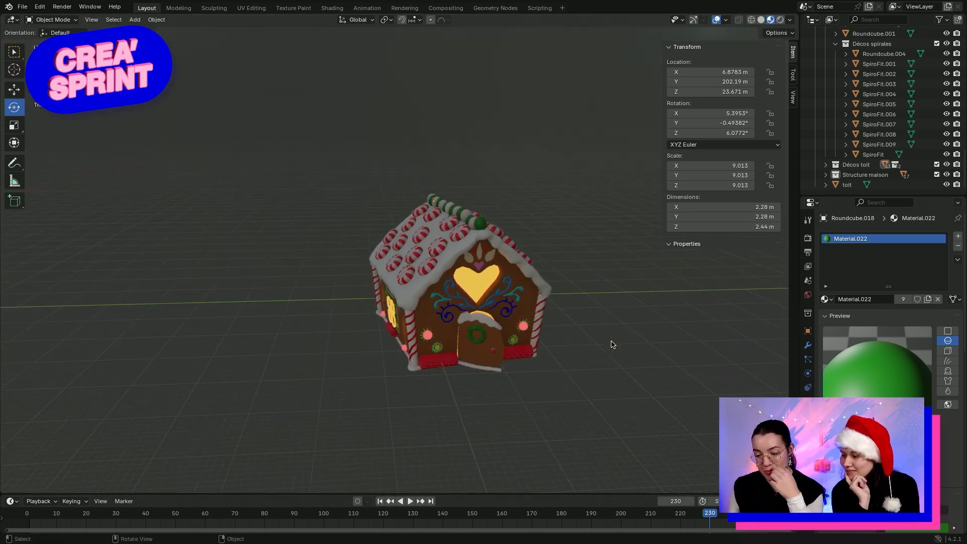
pyautogui.moveTo(611, 341); pyautogui.dragTo(652, 346, button='middle')
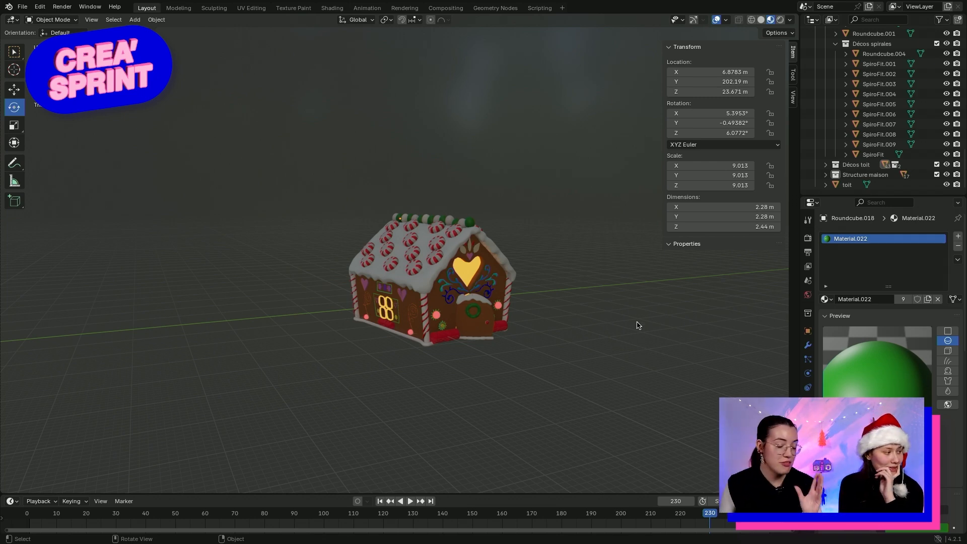
pyautogui.scroll(1, 470, 294)
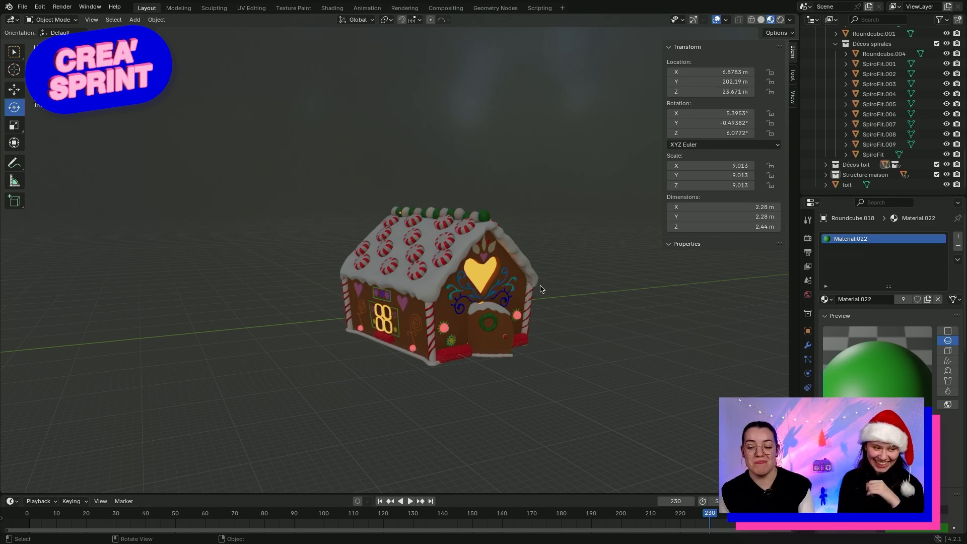
pyautogui.scroll(1, 547, 290)
pyautogui.scroll(1, 558, 293)
pyautogui.moveTo(621, 345)
pyautogui.mouseDown(button='middle')
pyautogui.moveTo(633, 333)
pyautogui.moveTo(620, 337)
pyautogui.mouseUp(button='middle')
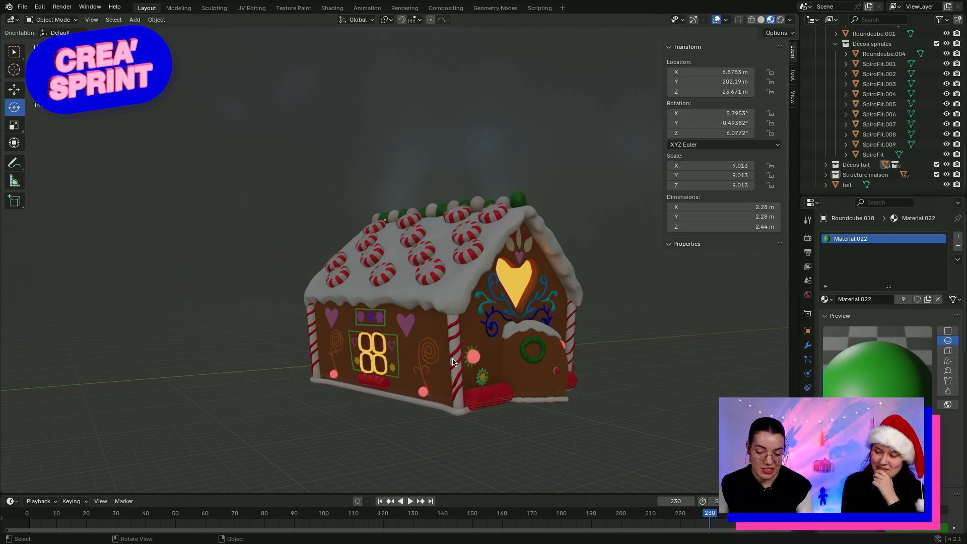
pyautogui.scroll(4, 398, 398)
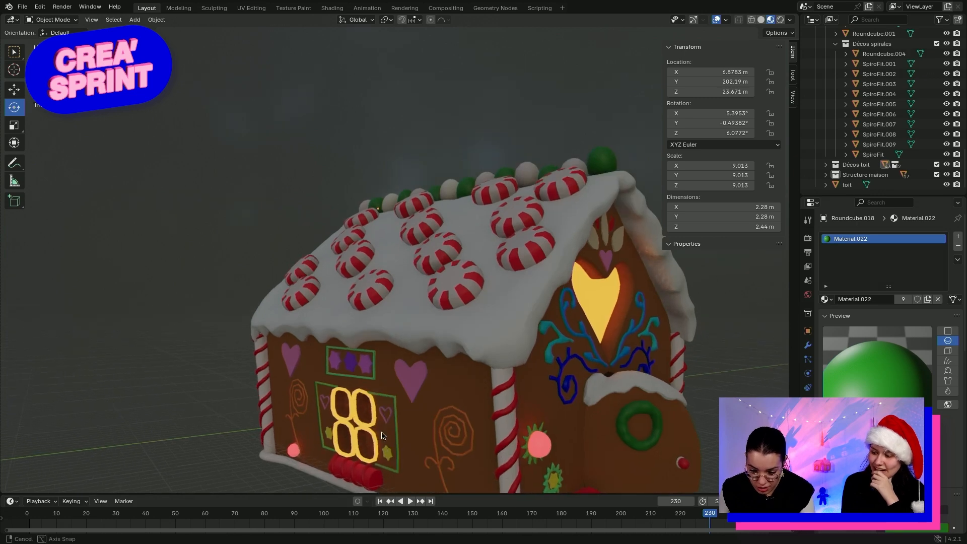
# Add a second material slot to the red cylinder under the side window and create a new material named marshmallow in it
pyautogui.click(372, 462)
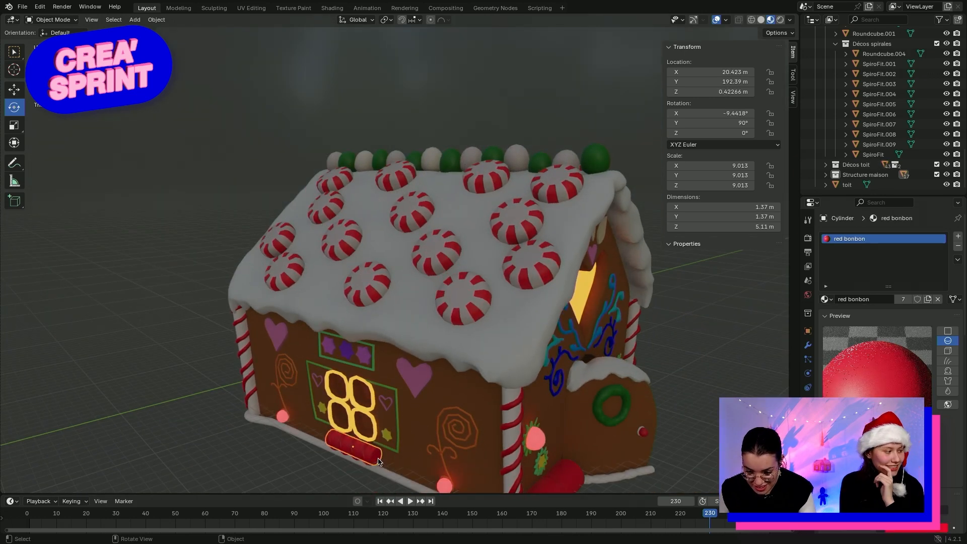
pyautogui.scroll(-3, 468, 435)
pyautogui.moveTo(466, 433); pyautogui.dragTo(437, 407, button='middle')
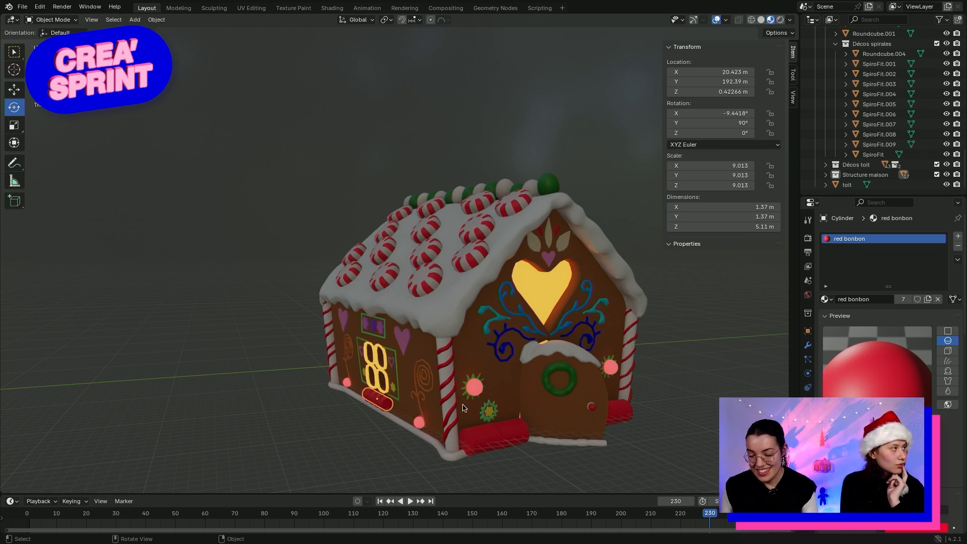
pyautogui.moveTo(669, 424)
pyautogui.mouseDown(button='middle')
pyautogui.moveTo(642, 400)
pyautogui.moveTo(664, 428)
pyautogui.mouseUp(button='middle')
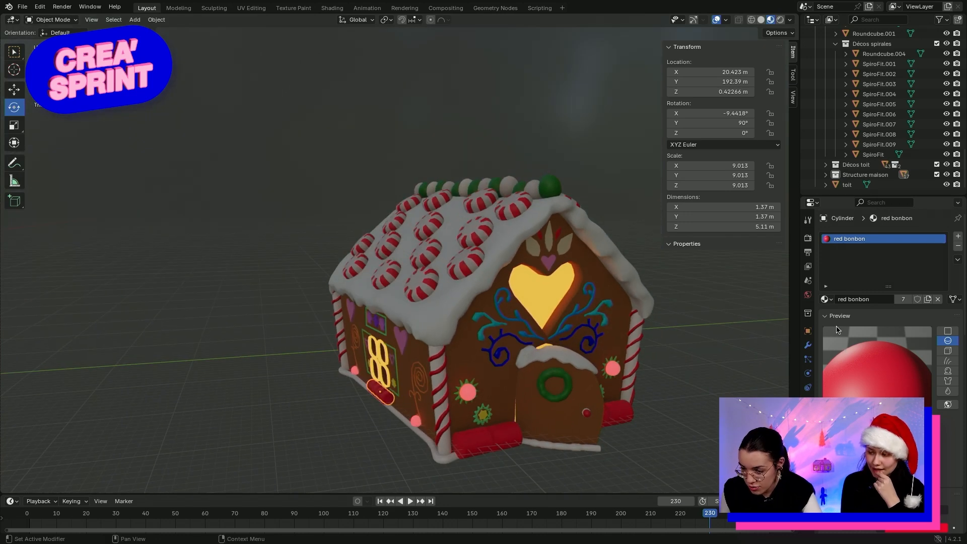
pyautogui.click(959, 238)
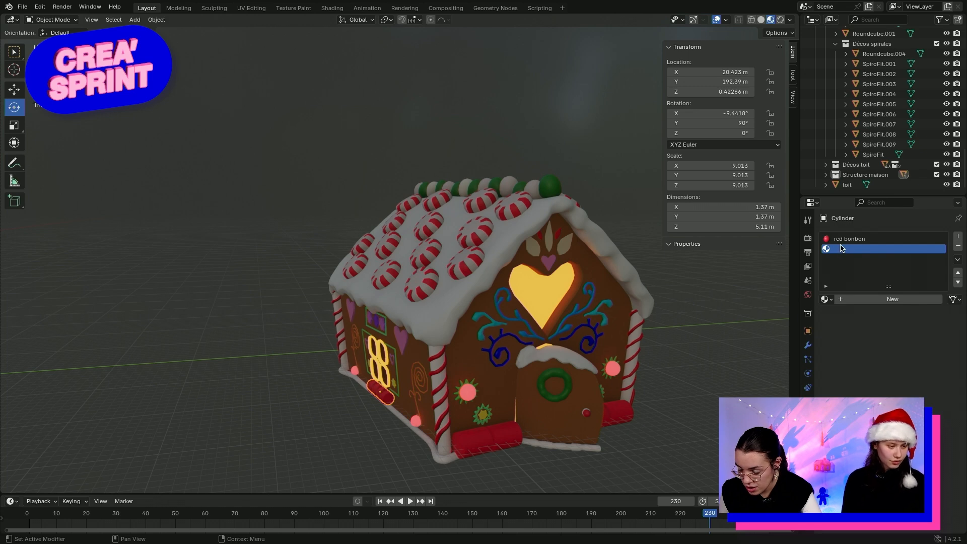
pyautogui.click(878, 302)
pyautogui.click(885, 297)
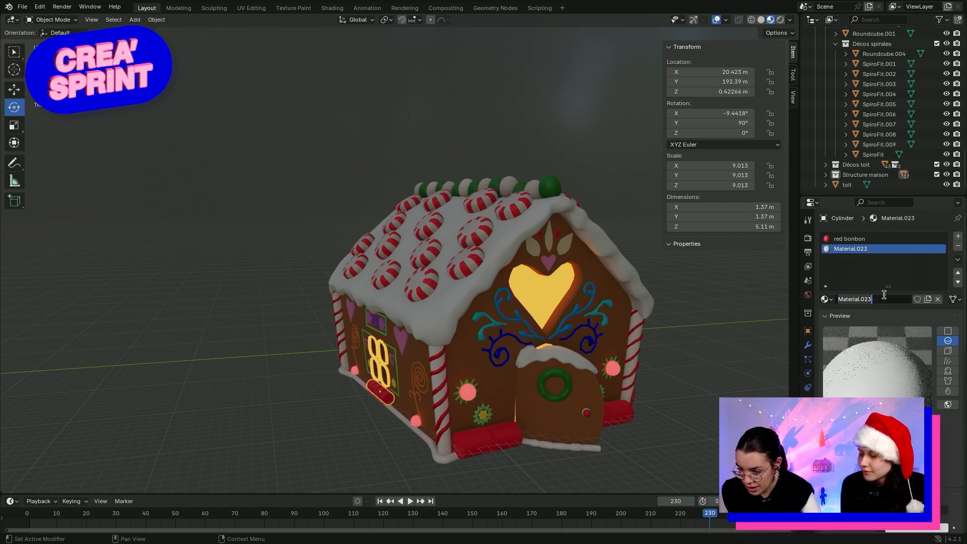
pyautogui.click(883, 298)
pyautogui.moveTo(867, 299); pyautogui.dragTo(832, 299)
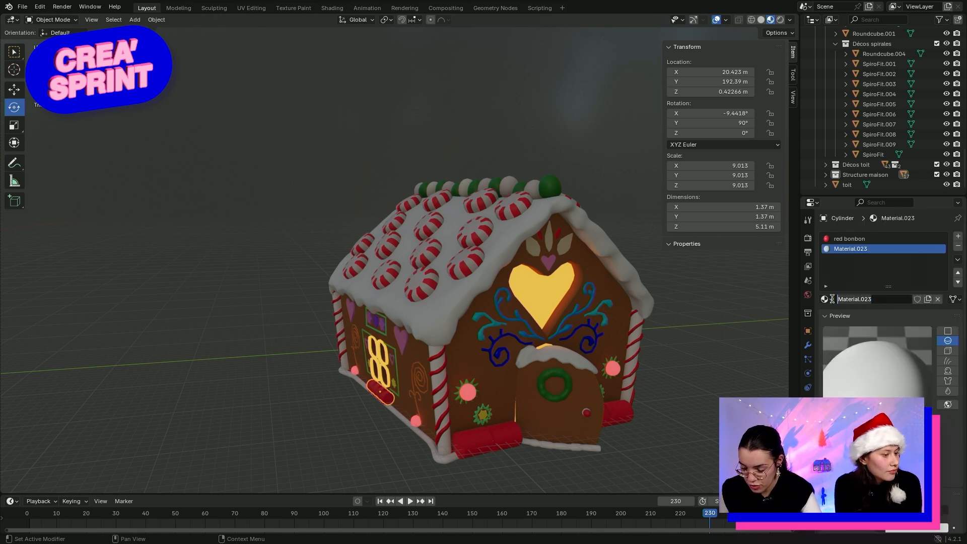
pyautogui.write('mars')
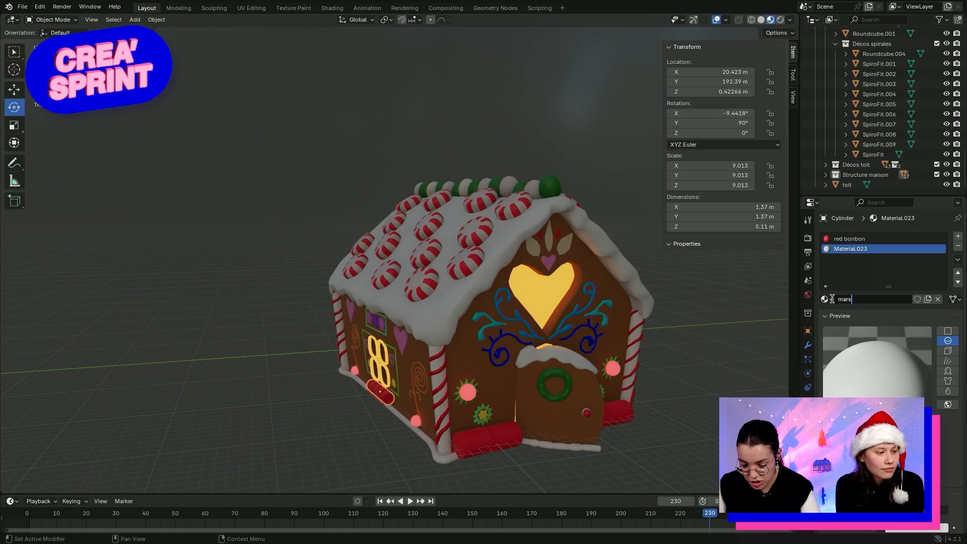
pyautogui.write('hmallow')
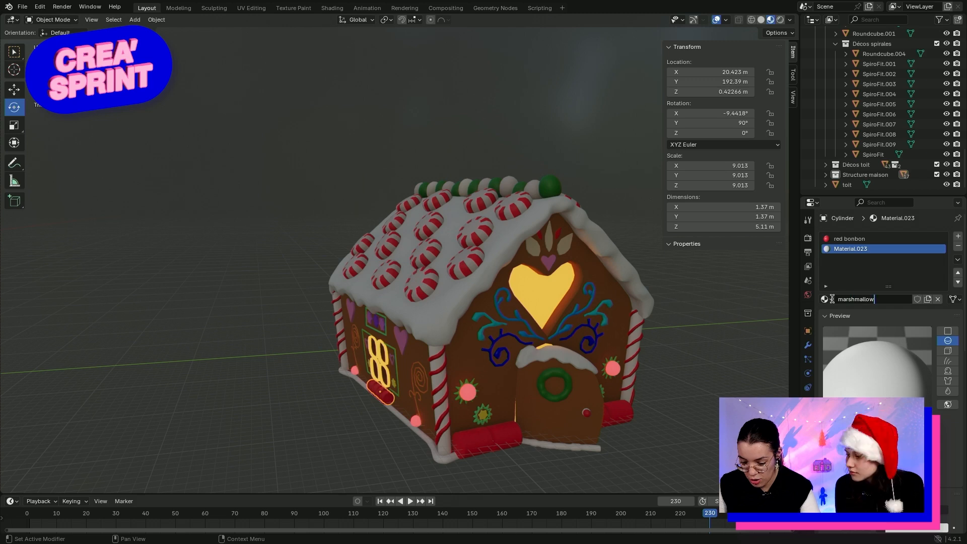
pyautogui.press('Return')
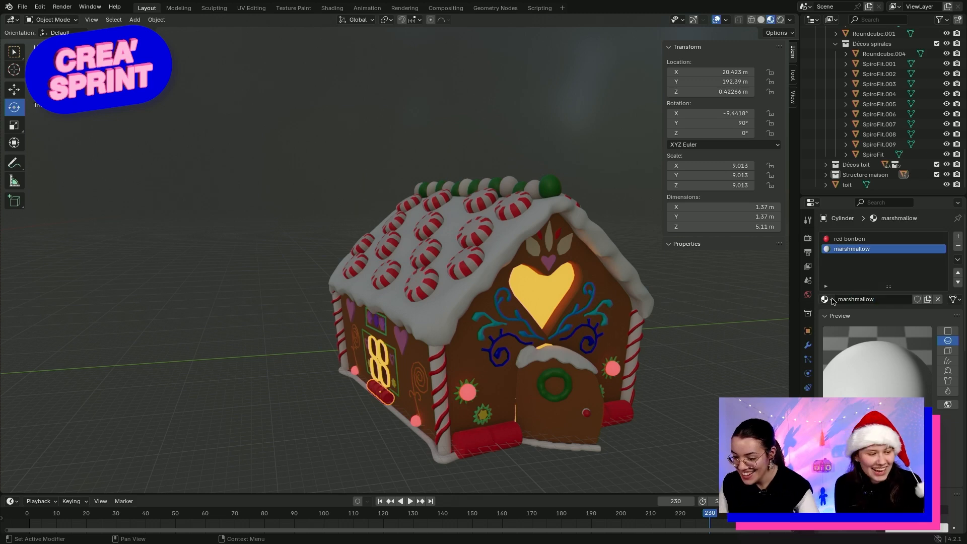
# Remove the red bonbon slot from the cylinder and tint marshmallow's base color cream, with hue 0.086 and saturation 0.226
pyautogui.click(934, 240)
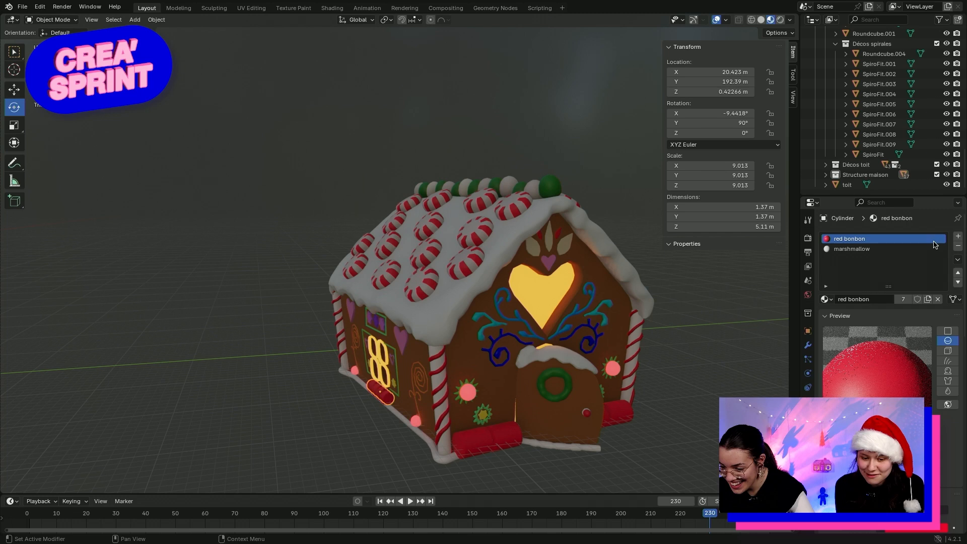
pyautogui.click(958, 246)
pyautogui.scroll(-5, 910, 427)
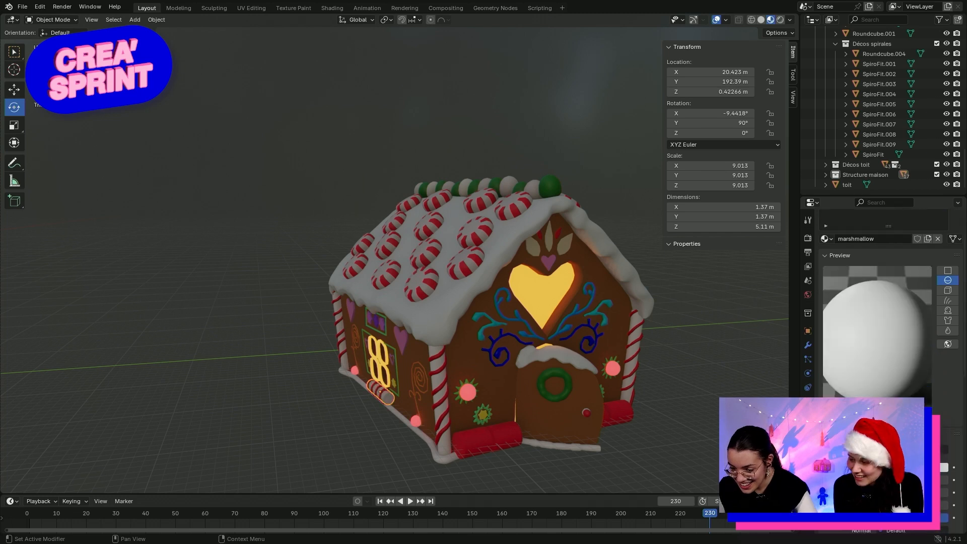
pyautogui.click(910, 427)
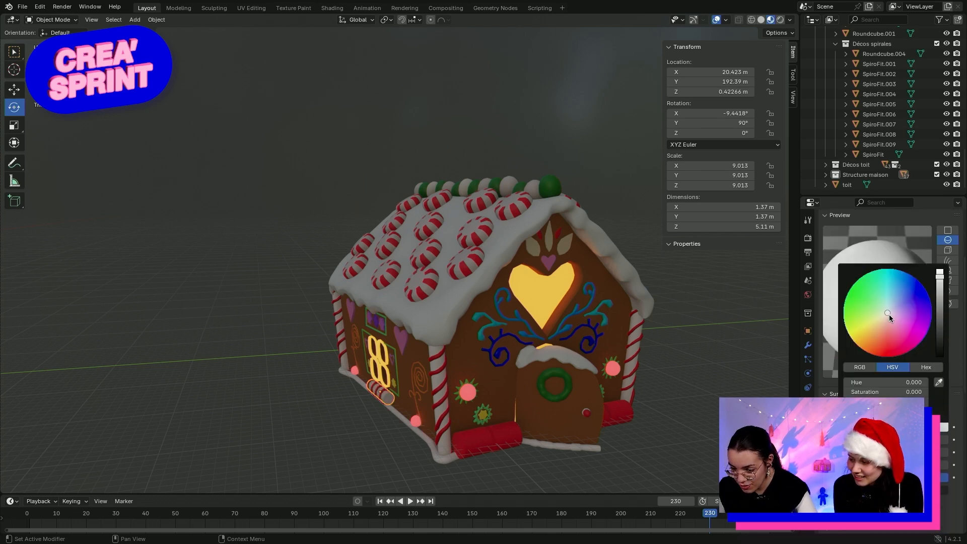
pyautogui.moveTo(888, 313); pyautogui.dragTo(885, 316)
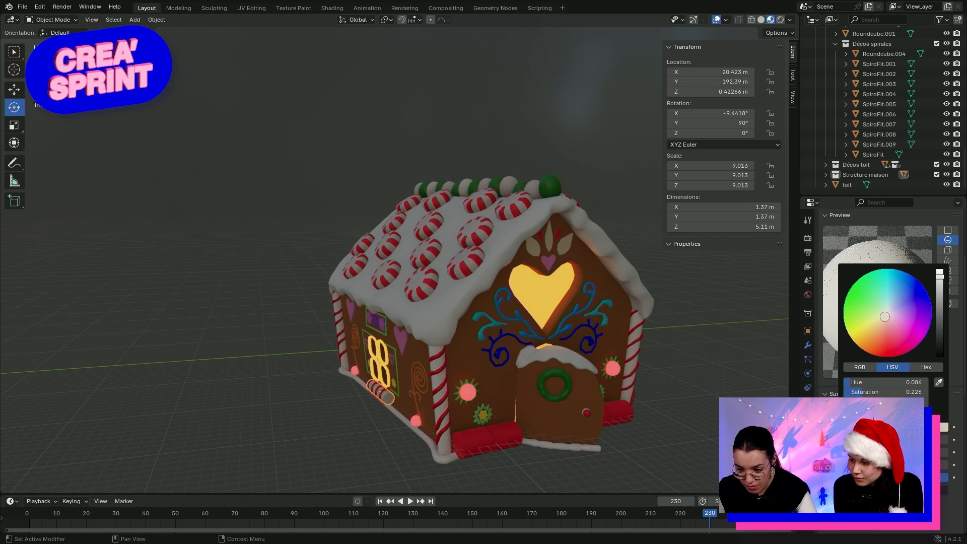
pyautogui.click(535, 446)
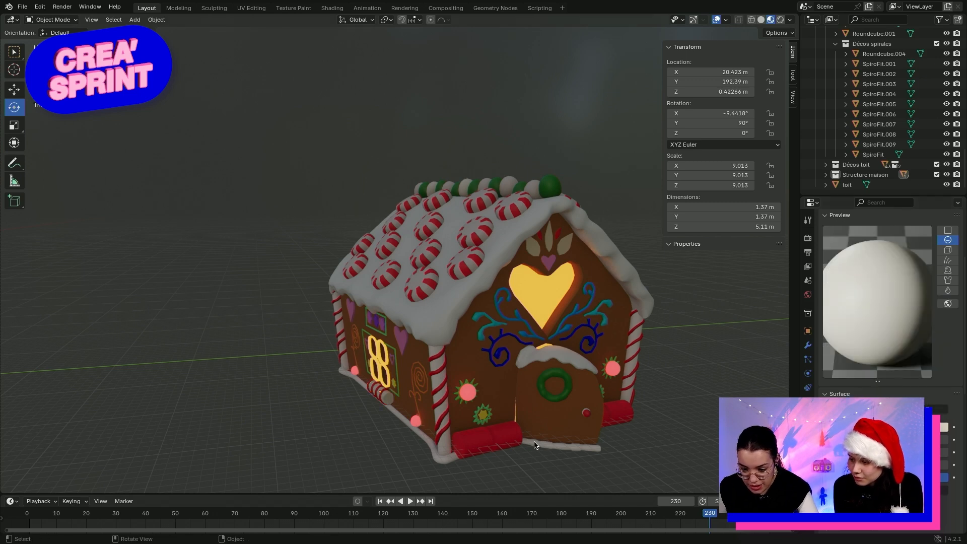
# Replace red bonbon with the marshmallow material on the outer red base cylinders at the front corners of the house
pyautogui.click(475, 447)
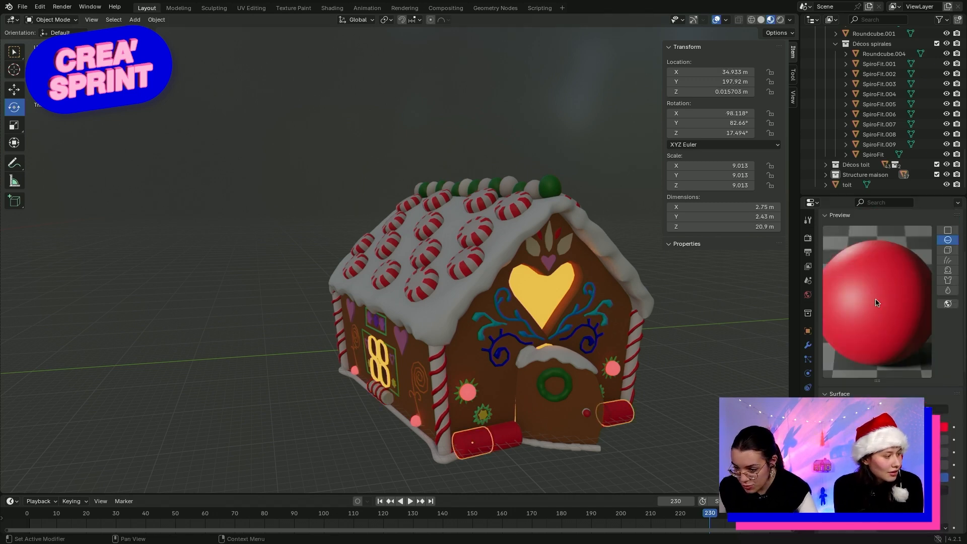
pyautogui.scroll(5, 872, 303)
pyautogui.click(827, 299)
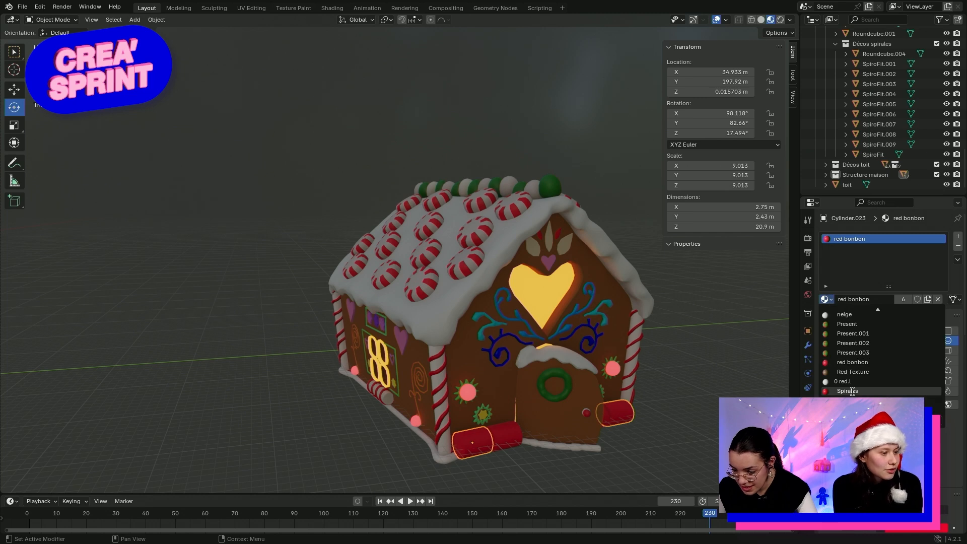
pyautogui.scroll(5, 853, 387)
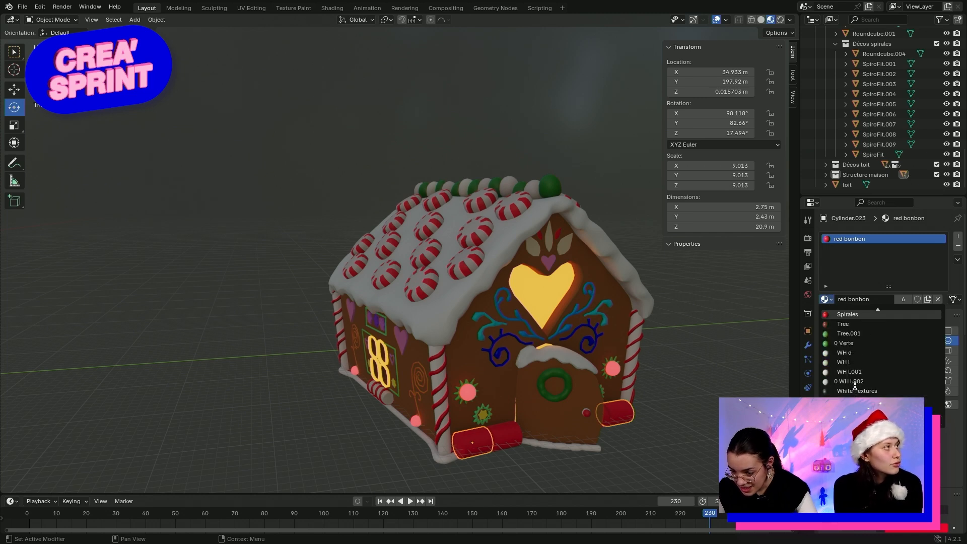
pyautogui.scroll(10, 854, 384)
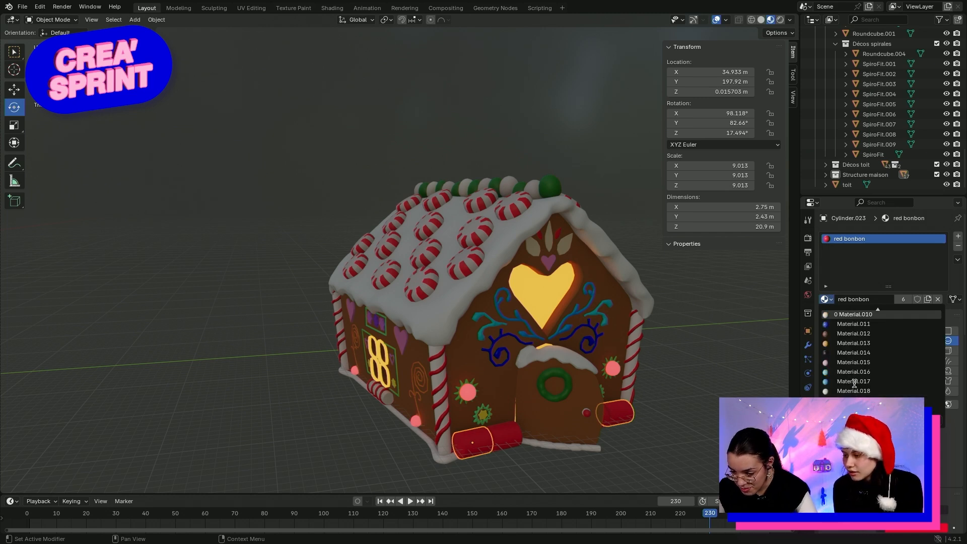
pyautogui.scroll(2, 856, 378)
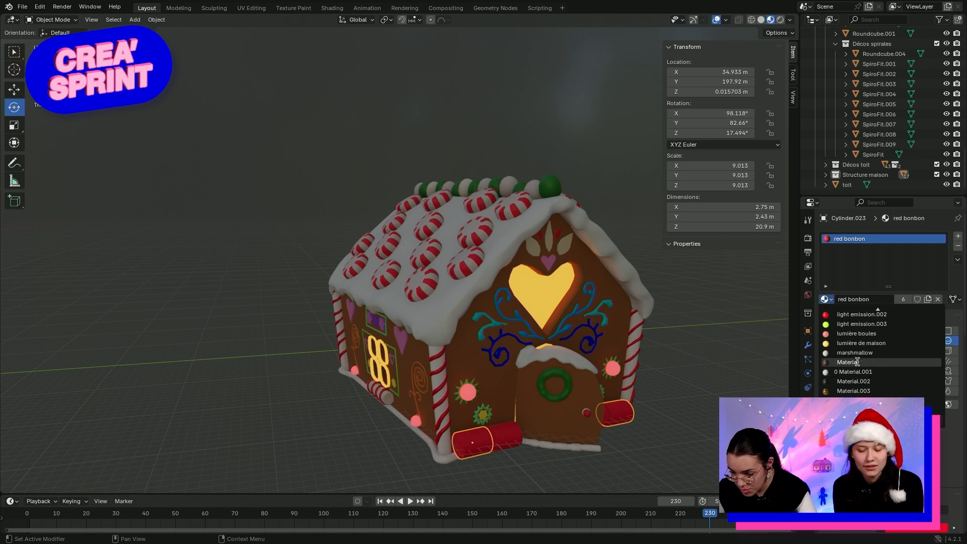
pyautogui.click(857, 351)
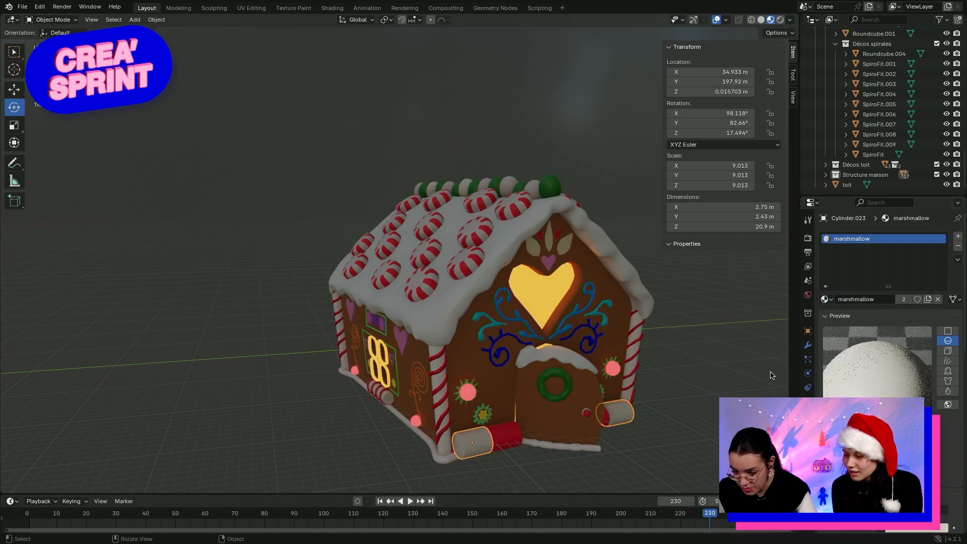
# Assign the marshmallow material to the remaining red base cylinders beside the front door
pyautogui.click(514, 437)
pyautogui.click(827, 300)
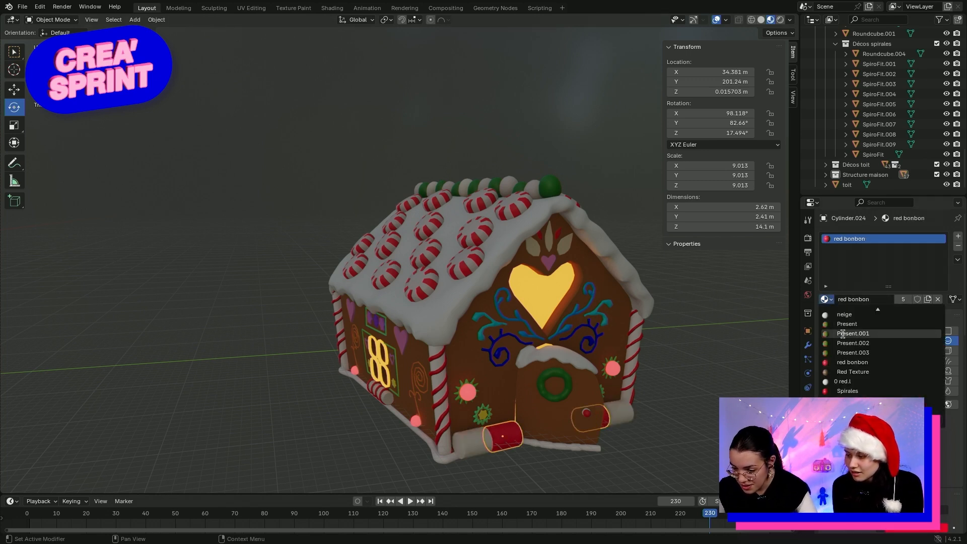
pyautogui.scroll(6, 844, 347)
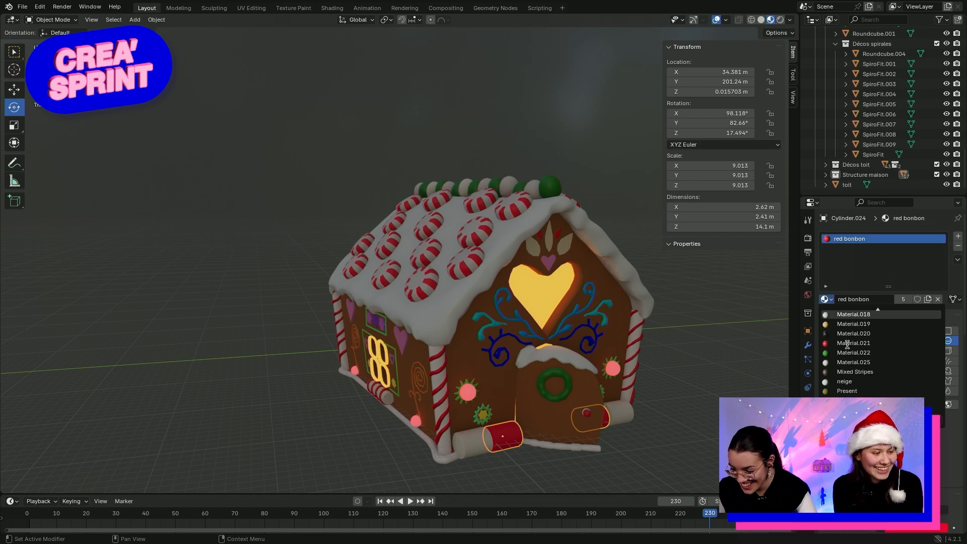
pyautogui.scroll(12, 847, 343)
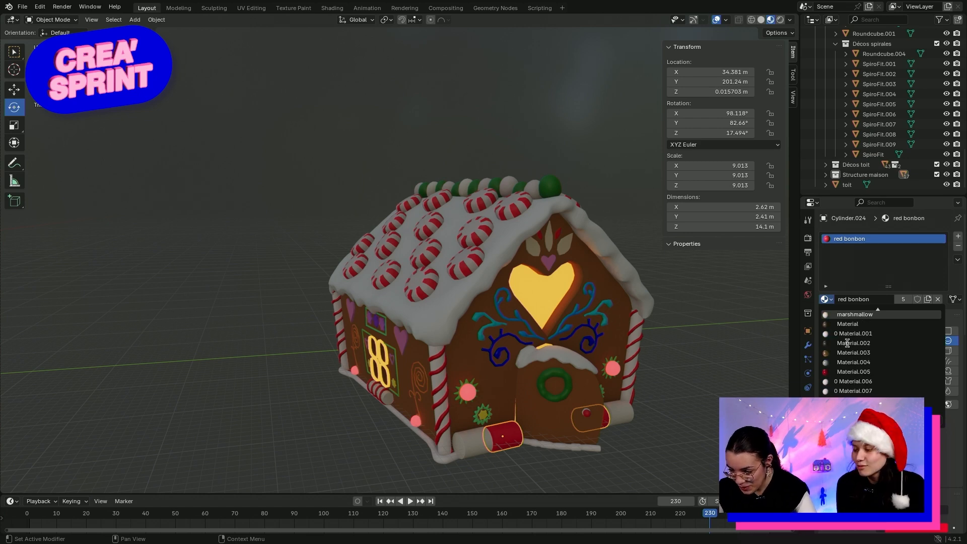
pyautogui.click(846, 353)
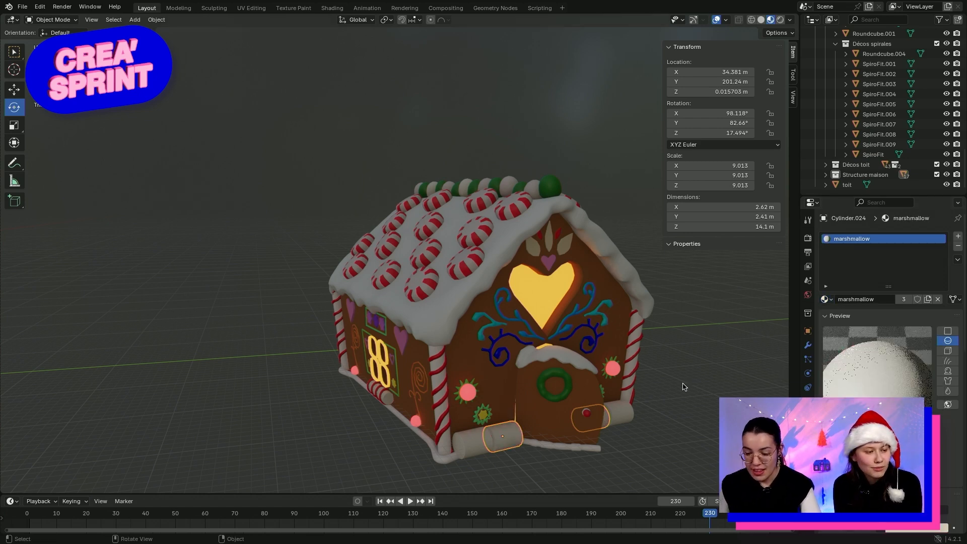
# Switch to the Finder desktop and preview the reference image bon-test.png
pyautogui.moveTo(720, 407); pyautogui.dragTo(687, 372, button='middle')
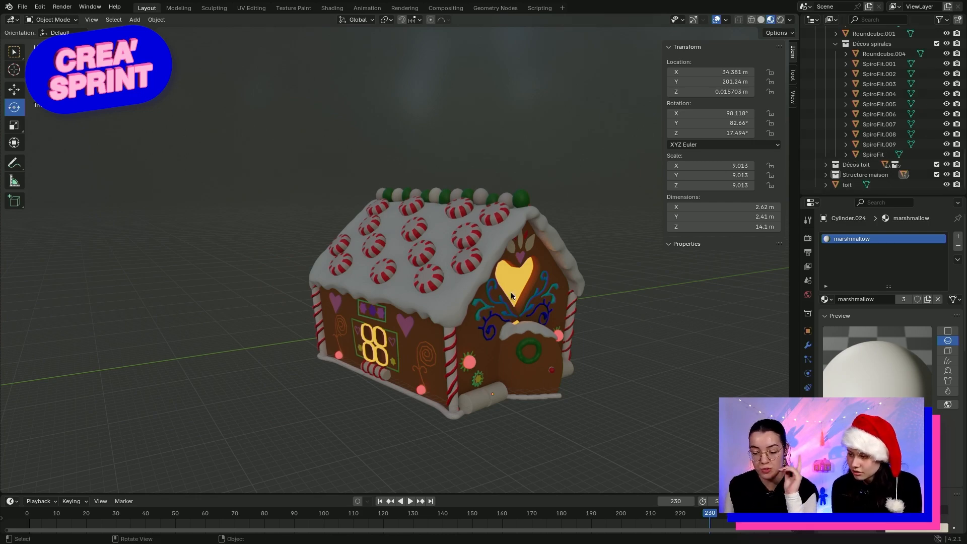
pyautogui.hotkey('ctrl', 'Right')
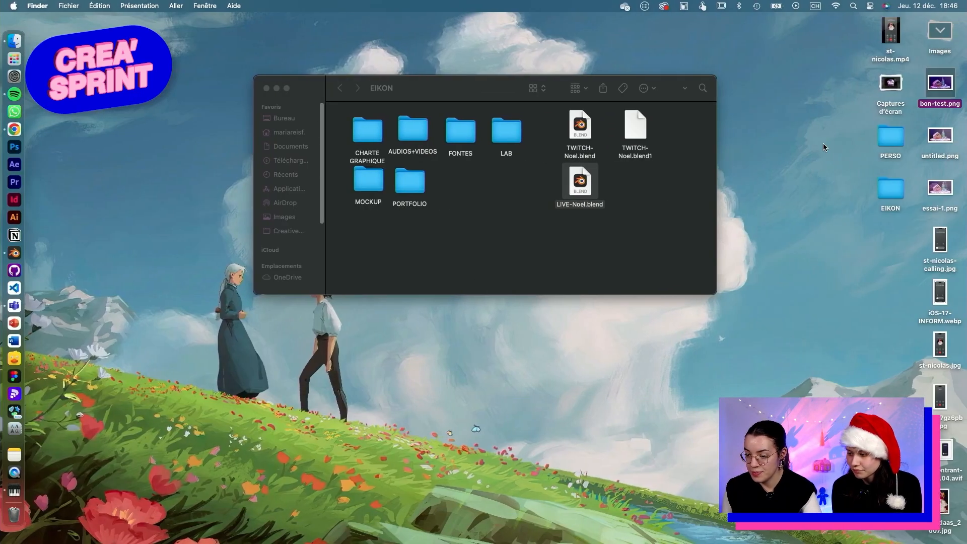
pyautogui.press('space')
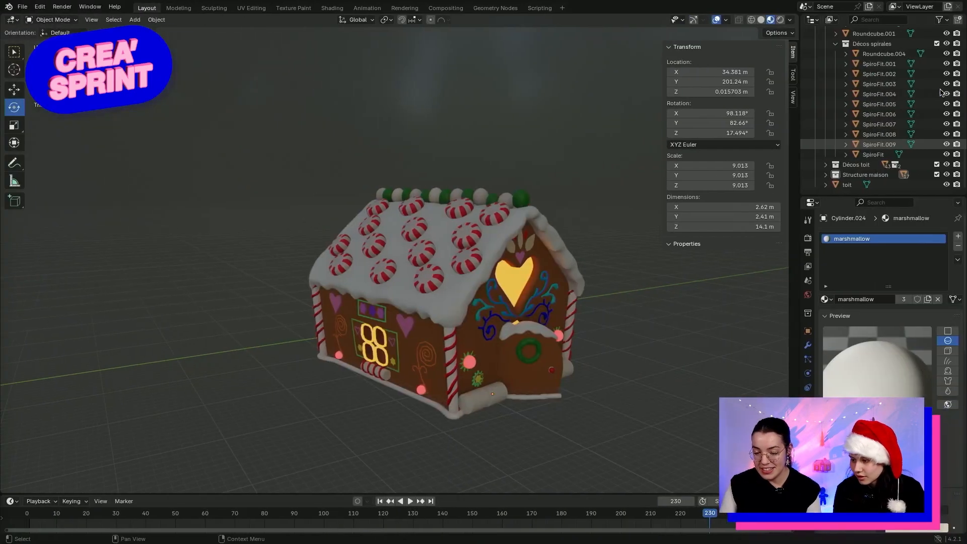
# Back in Blender, collapse the maison collection in the scene hierarchy
pyautogui.scroll(10, 855, 83)
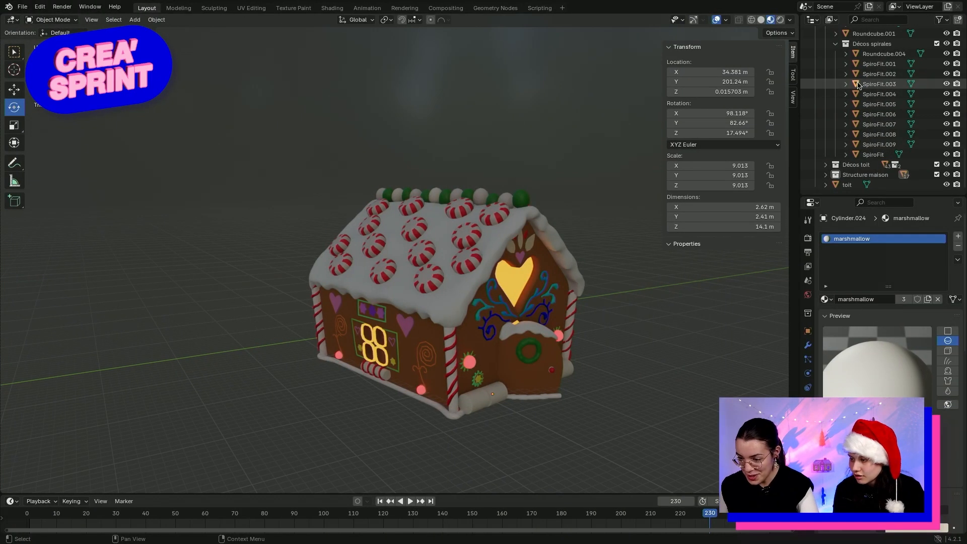
pyautogui.scroll(4, 854, 84)
pyautogui.scroll(-3, 855, 95)
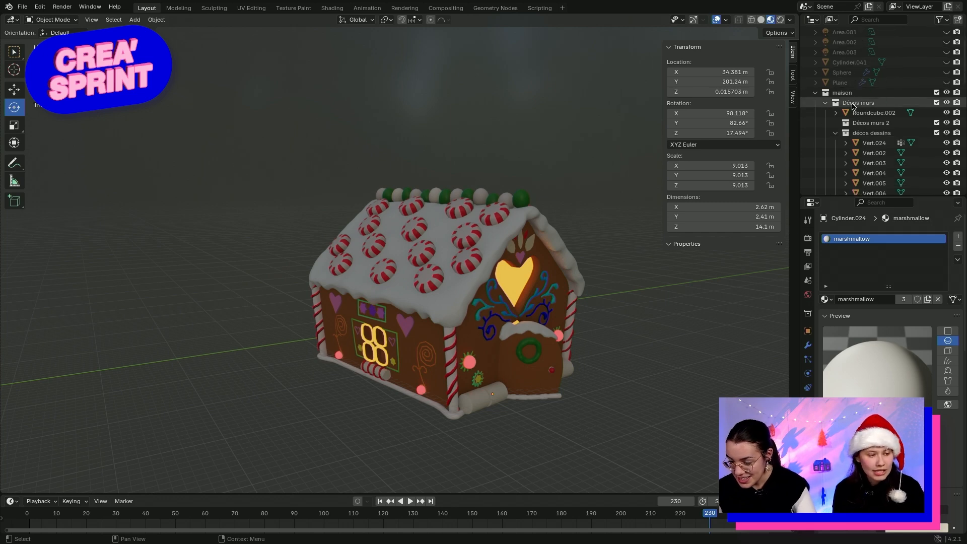
pyautogui.click(817, 94)
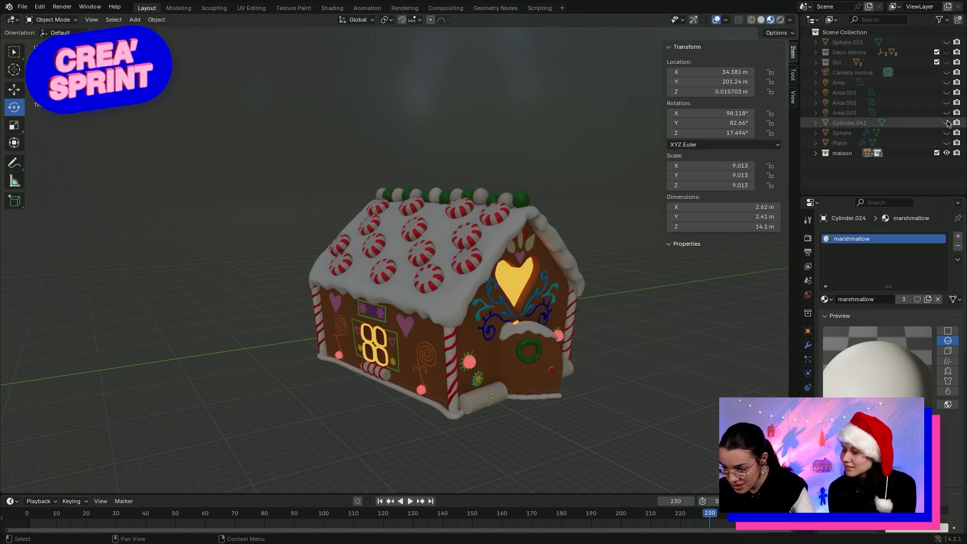
# Unhide the Cylinder.041 base and the Sol collection holding the snowy ground
pyautogui.scroll(-3, 389, 168)
pyautogui.scroll(-2, 392, 170)
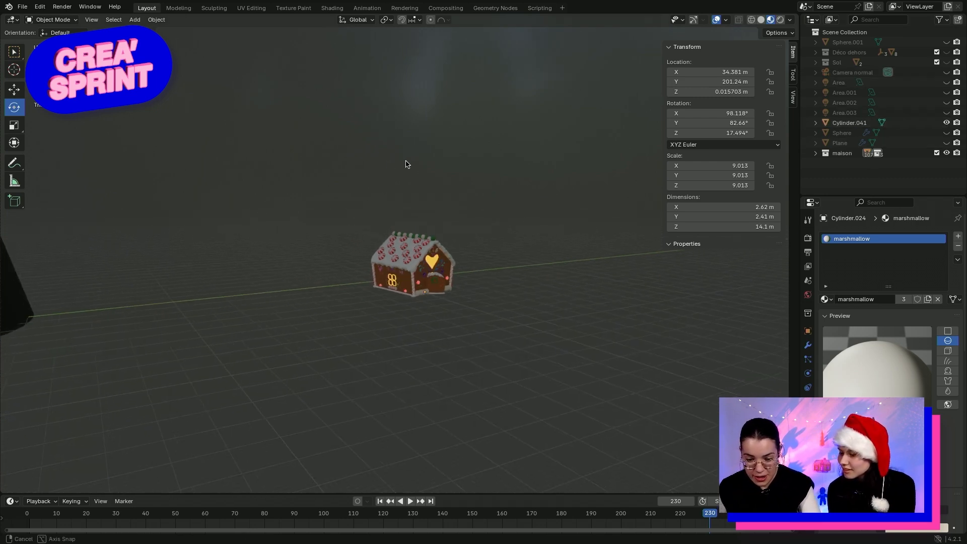
pyautogui.moveTo(404, 162); pyautogui.dragTo(319, 174, button='middle')
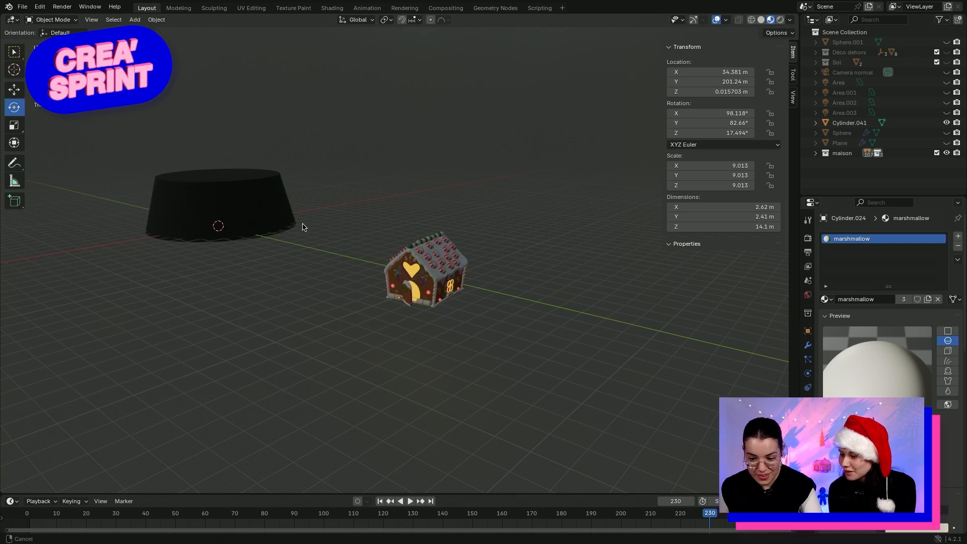
pyautogui.keyDown('shift'); pyautogui.moveTo(303, 225); pyautogui.dragTo(363, 326, button='middle'); pyautogui.keyUp('shift')
pyautogui.keyDown('shift'); pyautogui.moveTo(385, 318); pyautogui.dragTo(600, 325, button='middle'); pyautogui.keyUp('shift')
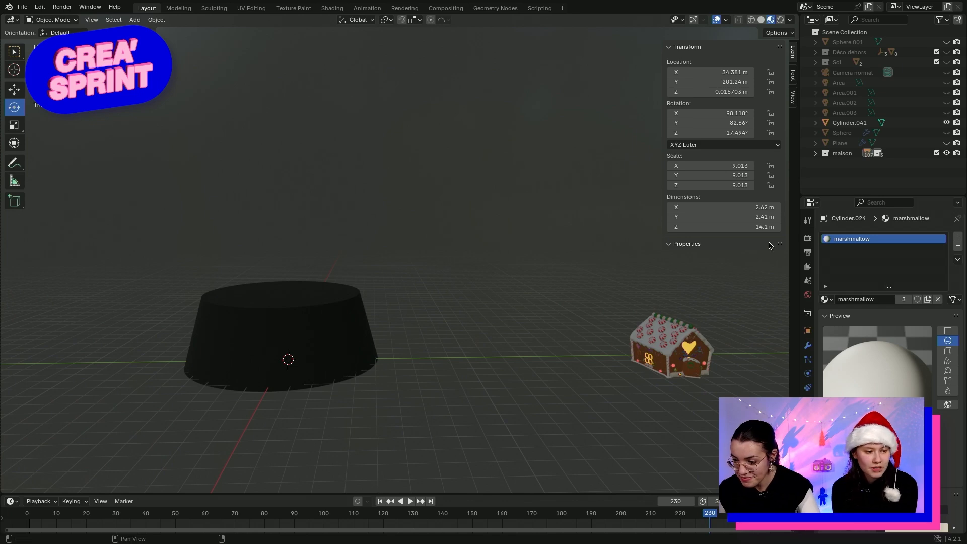
pyautogui.click(948, 63)
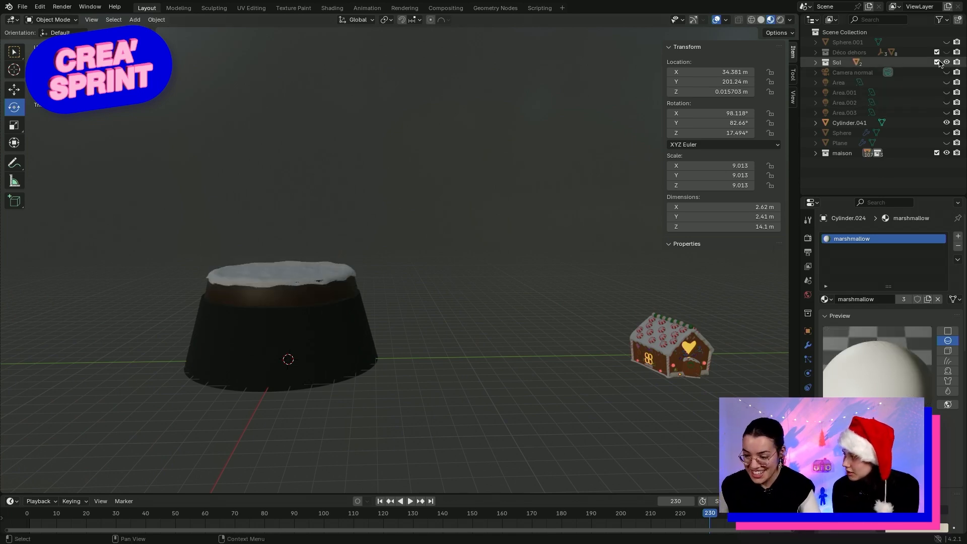
# Select the whole gingerbread house and move it onto the snowy base, about -15.1 m in X, -205 m in Y and 48.4 m in Z
pyautogui.moveTo(602, 290); pyautogui.dragTo(747, 399)
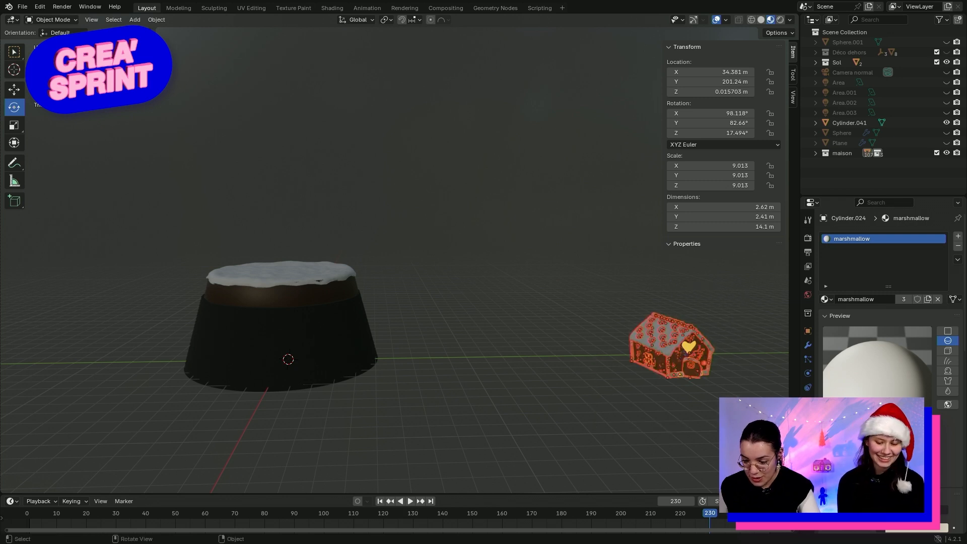
pyautogui.click(14, 90)
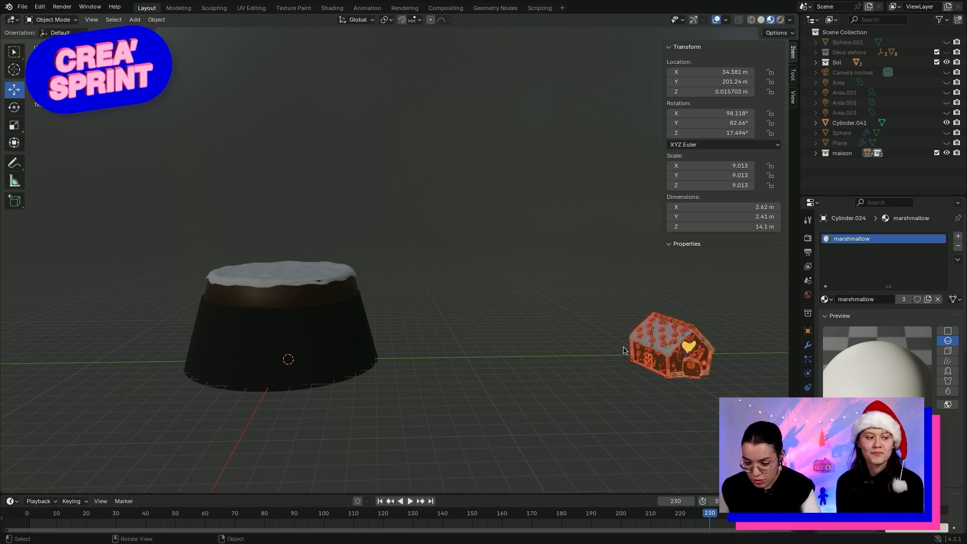
pyautogui.press('g')
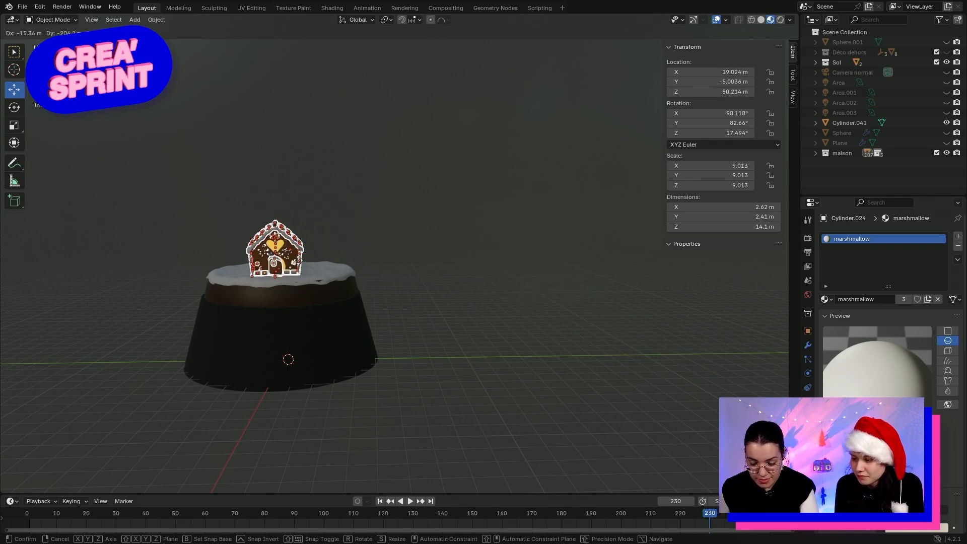
pyautogui.click(302, 265)
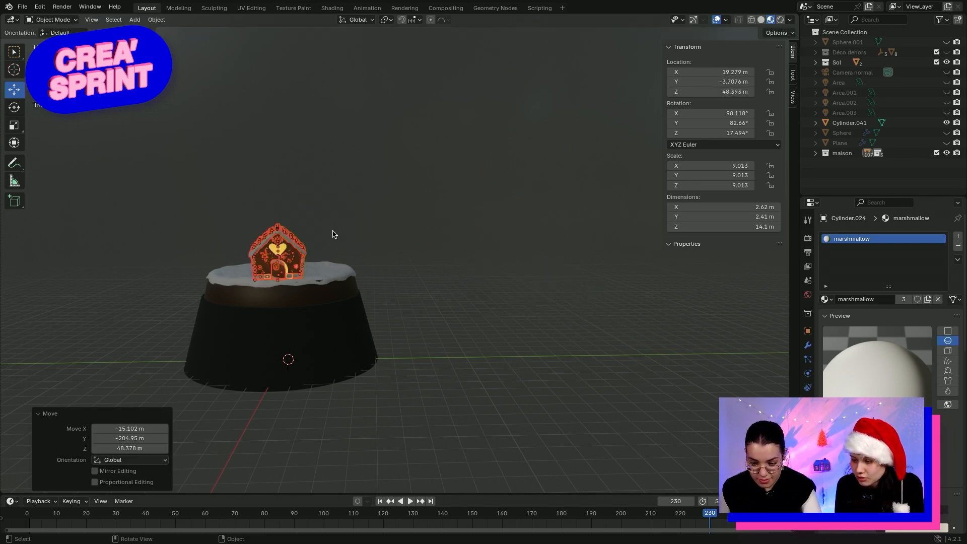
# Shift the house farther back on the snow, about -8.5 m in X, 0.9 m in Y and 1.4 m in Z, and deselect it
pyautogui.moveTo(335, 234); pyautogui.dragTo(372, 275, button='middle')
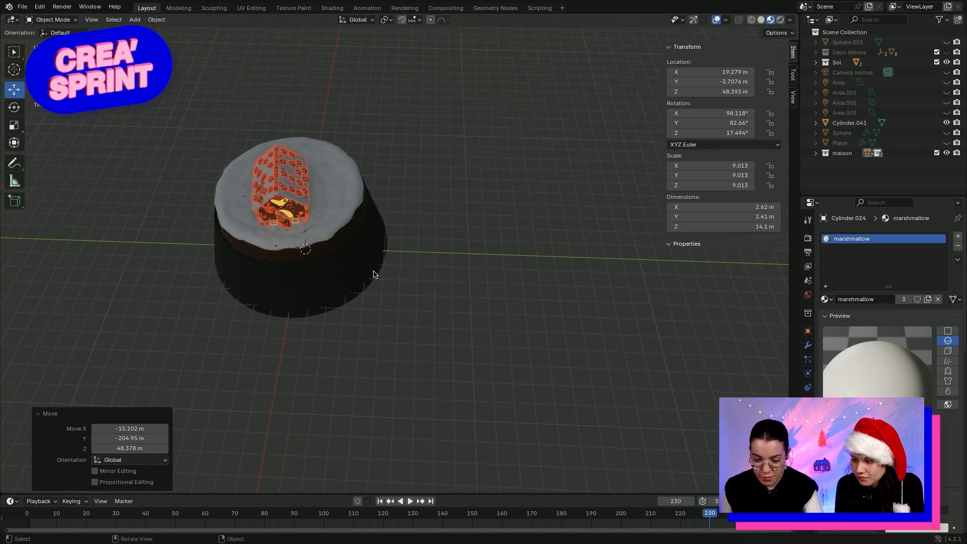
pyautogui.moveTo(394, 214); pyautogui.dragTo(508, 223, button='middle')
pyautogui.scroll(4, 481, 280)
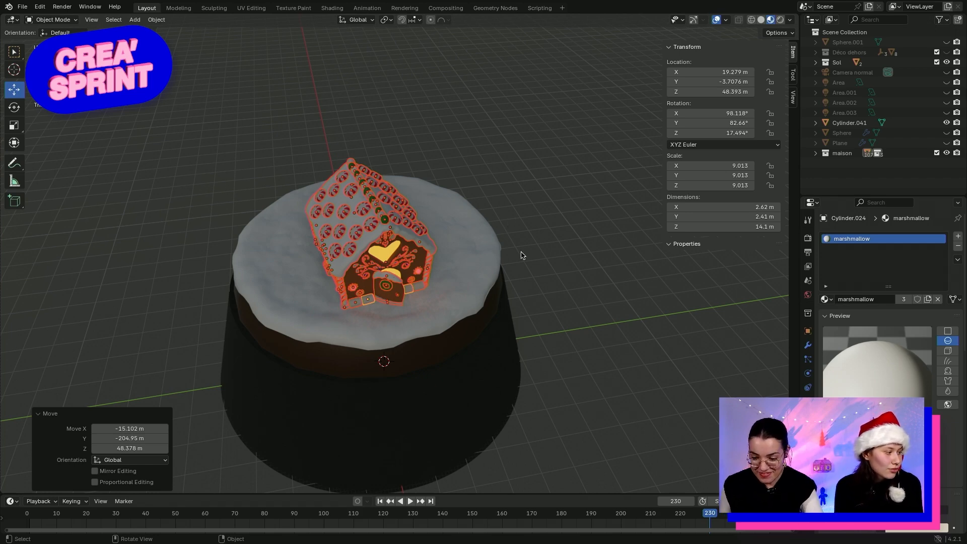
pyautogui.moveTo(559, 248); pyautogui.dragTo(519, 311, button='middle')
pyautogui.scroll(2, 373, 196)
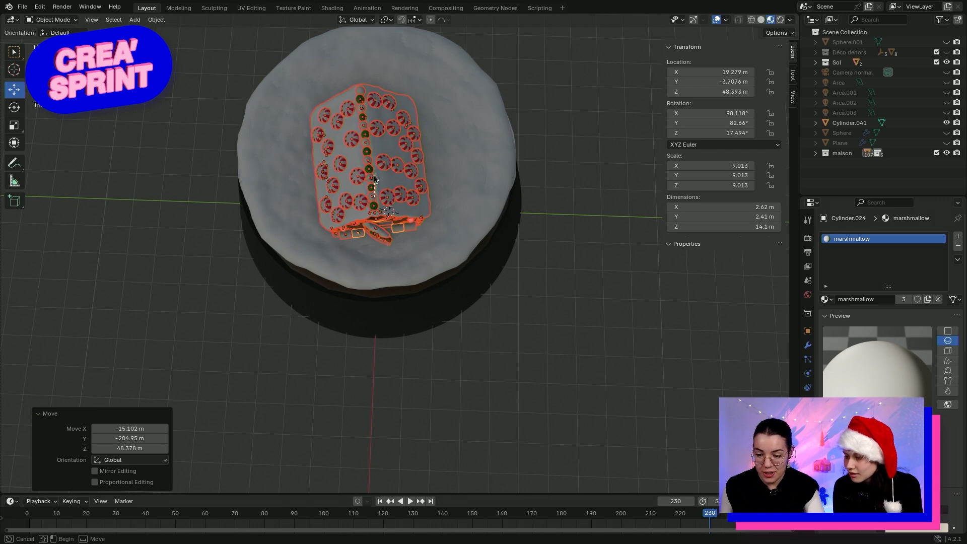
pyautogui.click(365, 163)
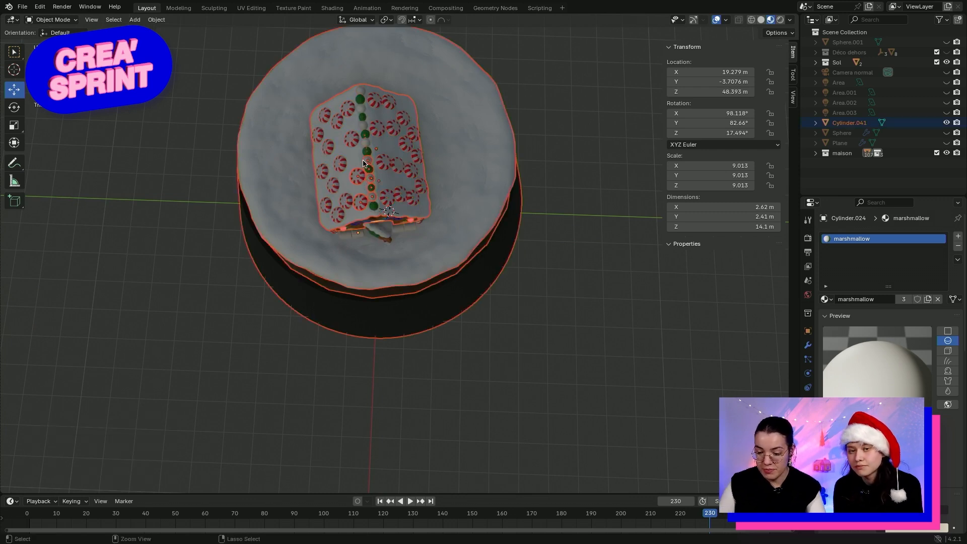
pyautogui.keyDown('ctrl'); pyautogui.click(365, 162); pyautogui.keyUp('ctrl')
pyautogui.press('g')
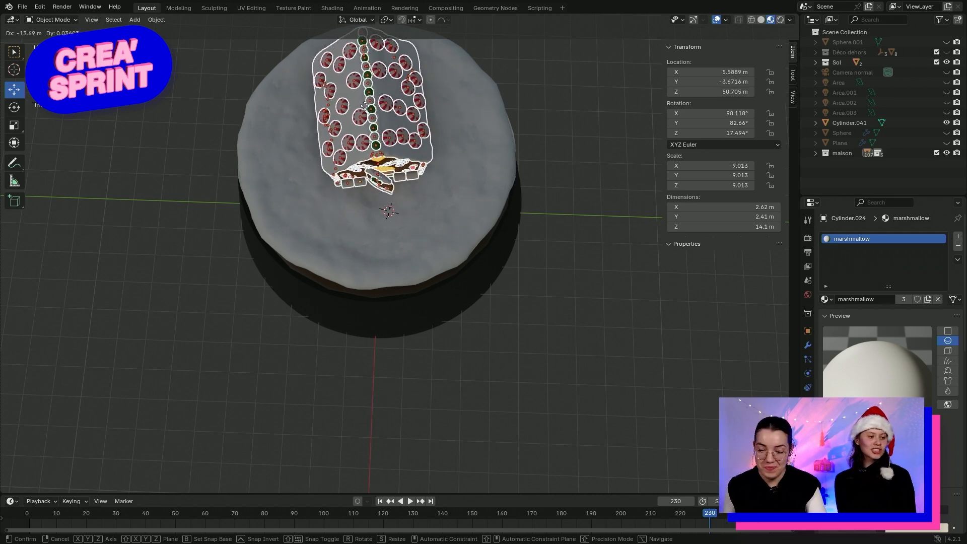
pyautogui.click(368, 129)
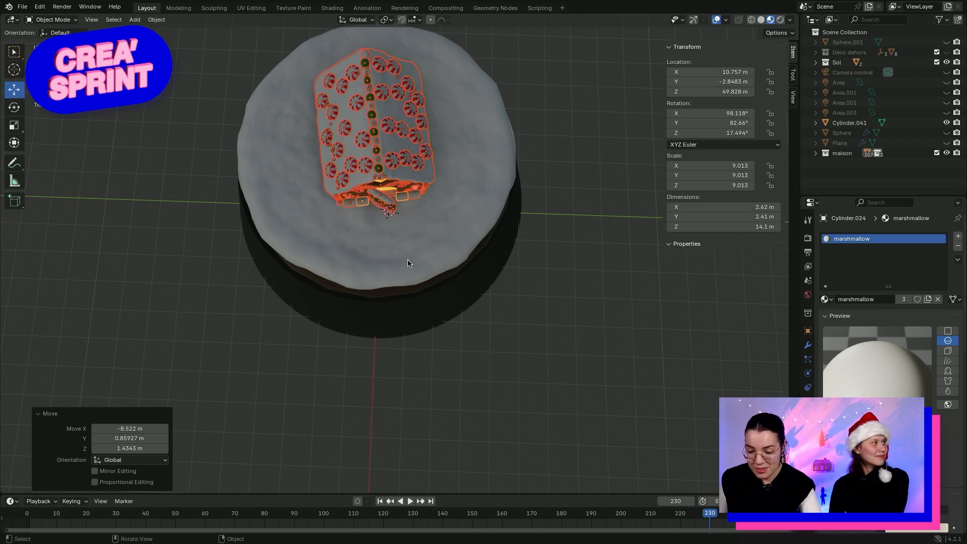
pyautogui.moveTo(534, 310); pyautogui.dragTo(550, 266, button='middle')
pyautogui.click(553, 265)
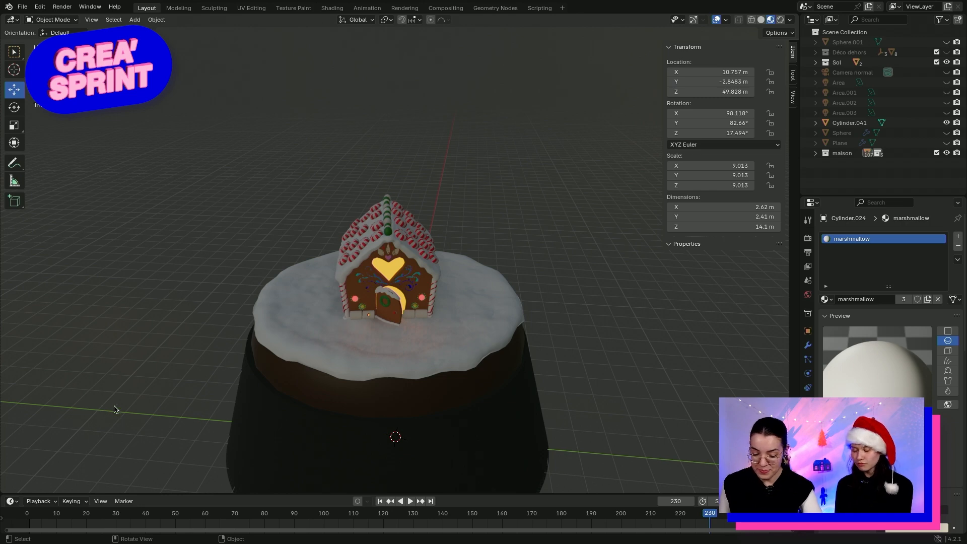
# Unhide the Déco dehors collection and bring the Christmas tree, snowmen, candy cane and bench into close view
pyautogui.keyDown('shift'); pyautogui.moveTo(97, 412); pyautogui.dragTo(719, 334, button='middle'); pyautogui.keyUp('shift')
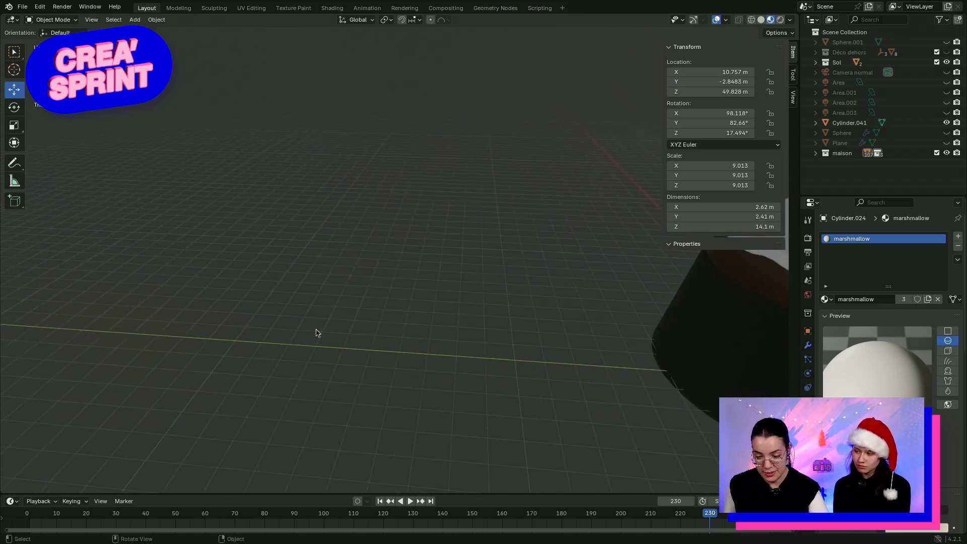
pyautogui.keyDown('shift'); pyautogui.moveTo(281, 345); pyautogui.dragTo(474, 323, button='middle'); pyautogui.keyUp('shift')
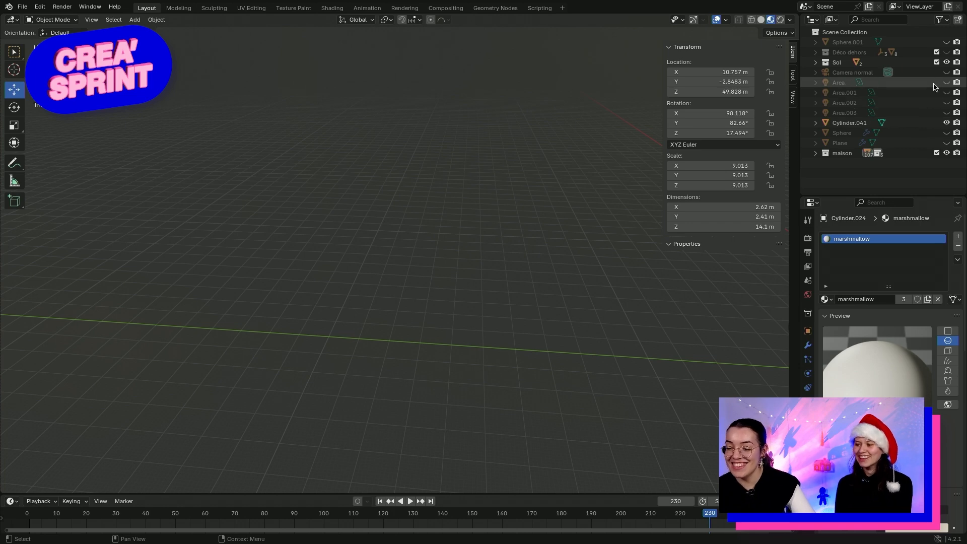
pyautogui.click(948, 53)
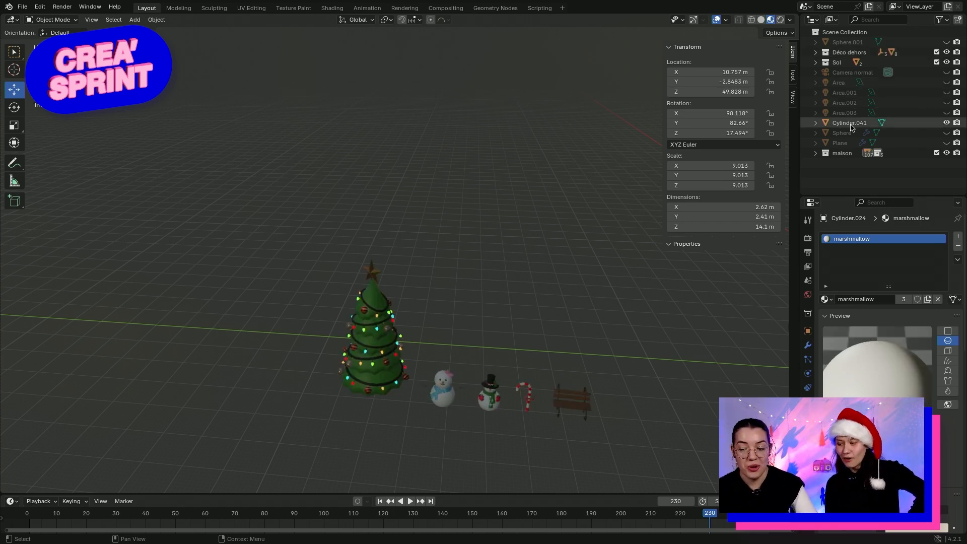
pyautogui.moveTo(704, 450); pyautogui.dragTo(572, 349, button='middle')
pyautogui.scroll(5, 555, 361)
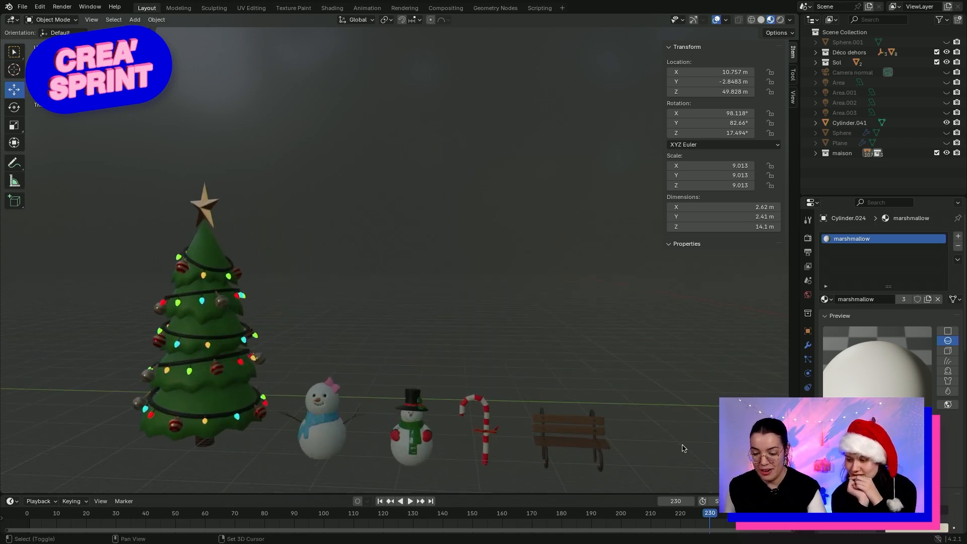
# Select the whole Christmas tree and move it above the gingerbread house, about -47.9 m in X, 186 m in Y and 68.4 m in Z
pyautogui.moveTo(684, 449); pyautogui.dragTo(587, 305, button='middle')
pyautogui.moveTo(384, 431)
pyautogui.mouseDown(button='middle')
pyautogui.moveTo(412, 432)
pyautogui.moveTo(398, 433)
pyautogui.mouseUp(button='middle')
pyautogui.click(274, 354)
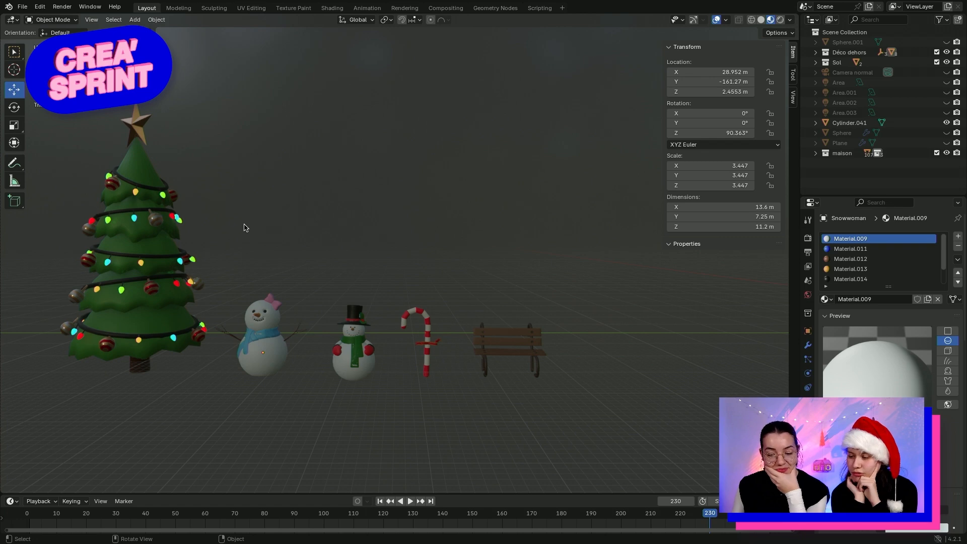
pyautogui.moveTo(68, 142); pyautogui.dragTo(156, 373)
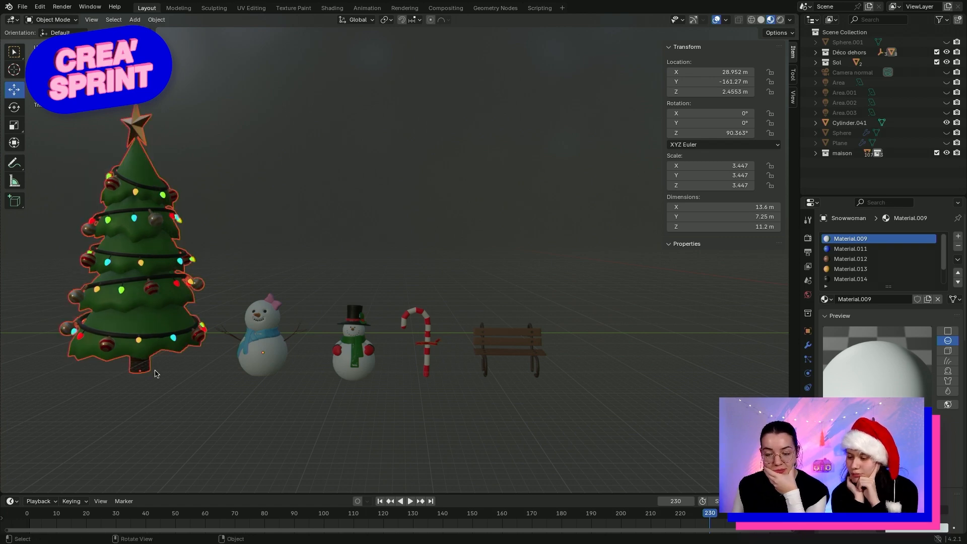
pyautogui.scroll(-5, 352, 277)
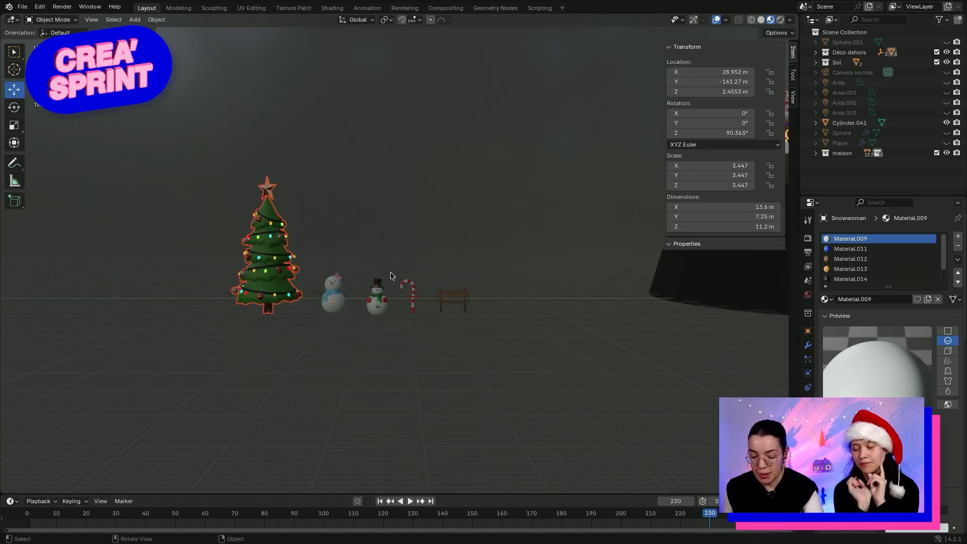
pyautogui.scroll(-2, 487, 270)
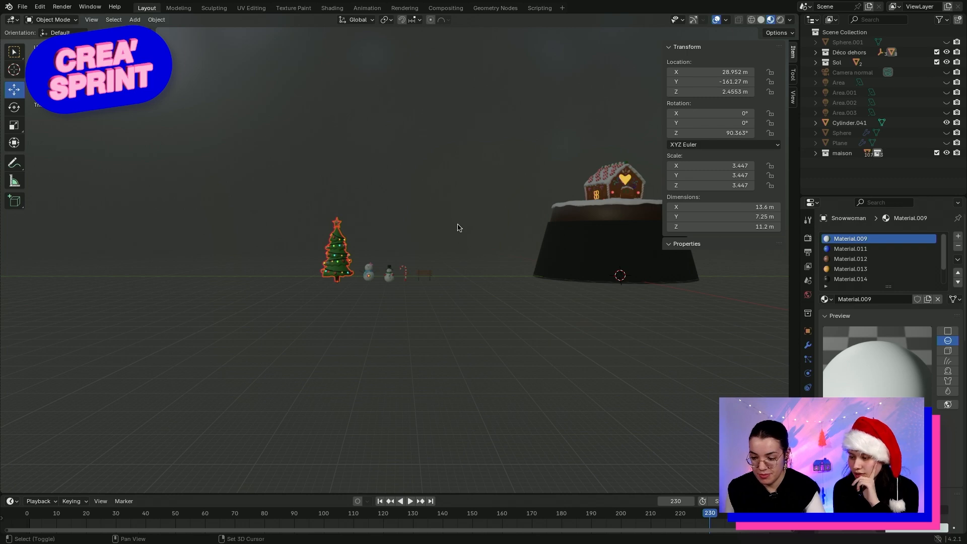
pyautogui.moveTo(458, 228); pyautogui.dragTo(319, 335, button='middle')
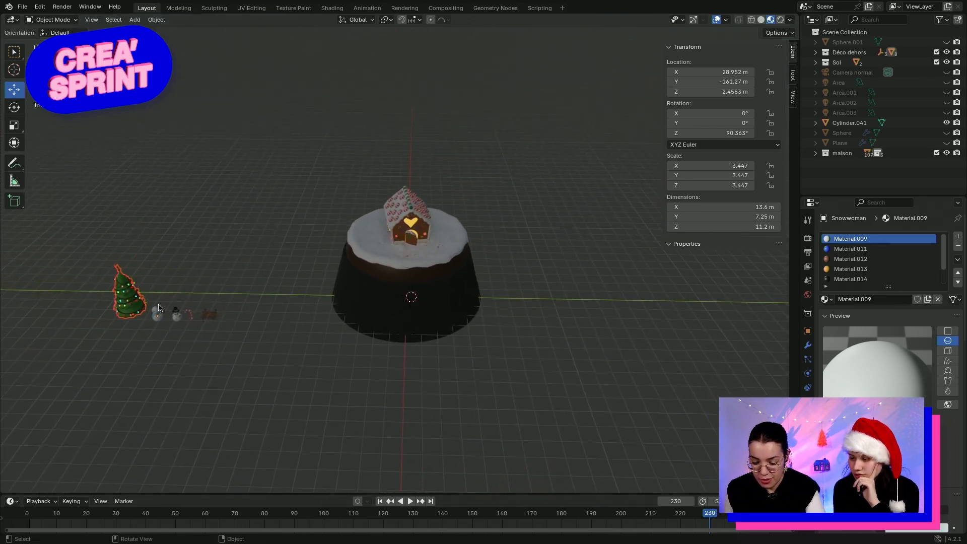
pyautogui.press('g')
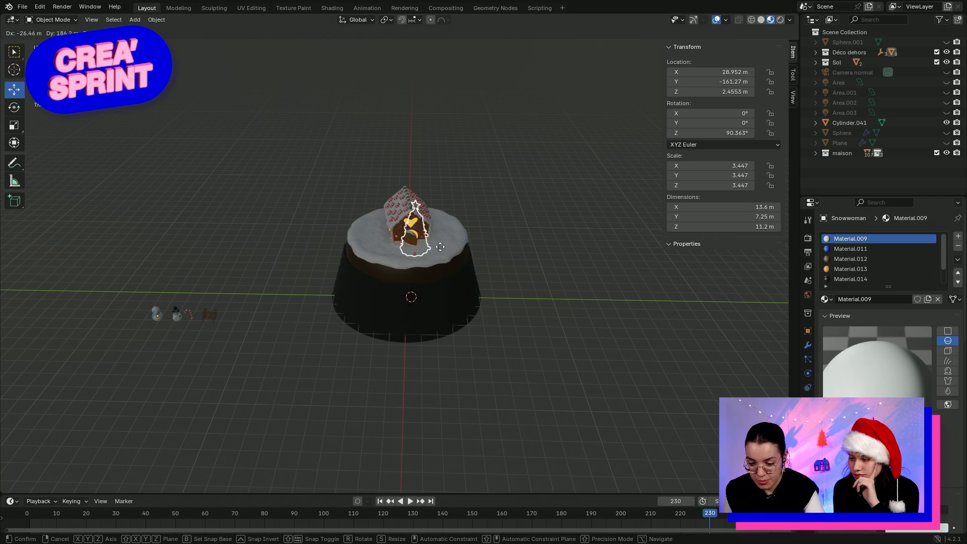
pyautogui.click(439, 189)
# Lower the Christmas tree onto the snow beside the house's rear, about -2 m in X, 12 m in Y and -20.2 m in Z
pyautogui.scroll(5, 498, 214)
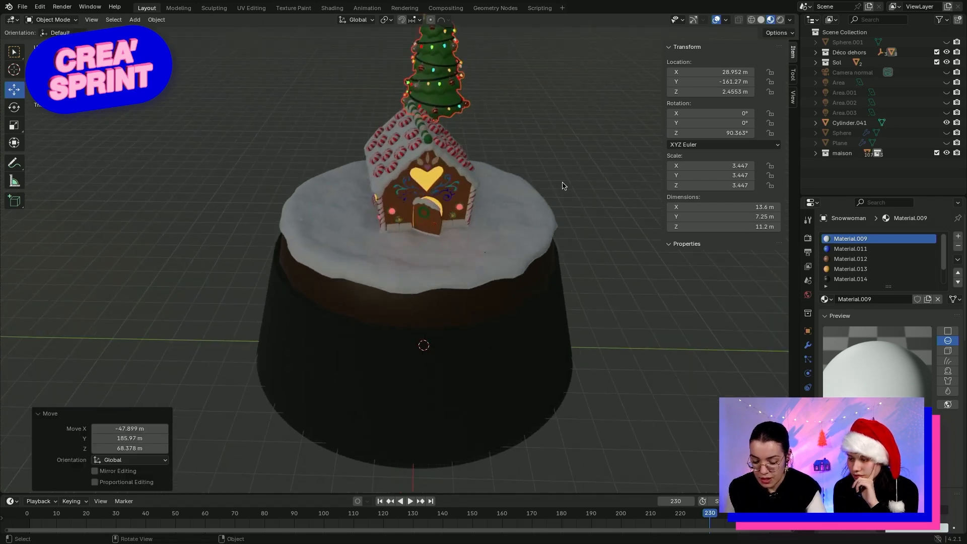
pyautogui.moveTo(563, 186); pyautogui.dragTo(340, 174, button='middle')
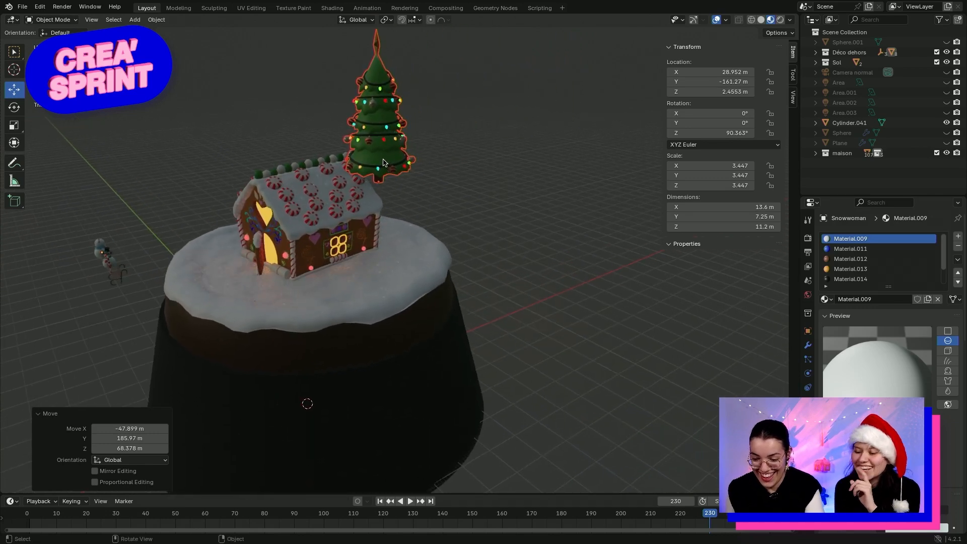
pyautogui.scroll(3, 390, 166)
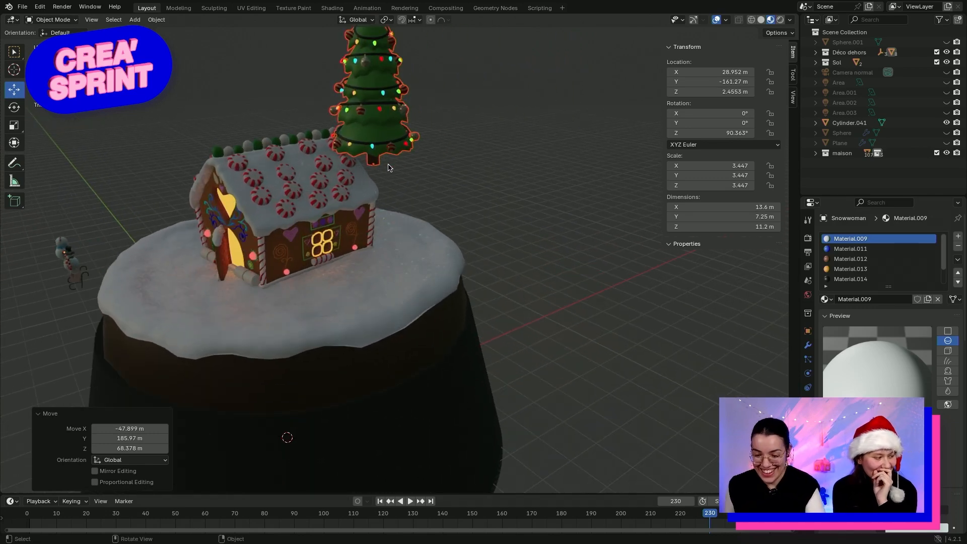
pyautogui.keyDown('shift'); pyautogui.moveTo(469, 183); pyautogui.dragTo(537, 171, button='middle'); pyautogui.keyUp('shift')
pyautogui.click(479, 149)
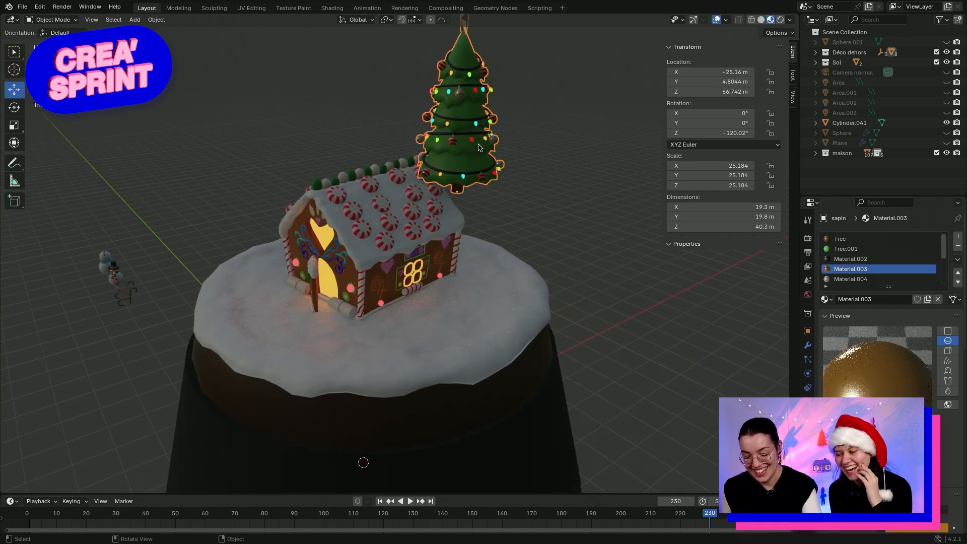
pyautogui.press('g')
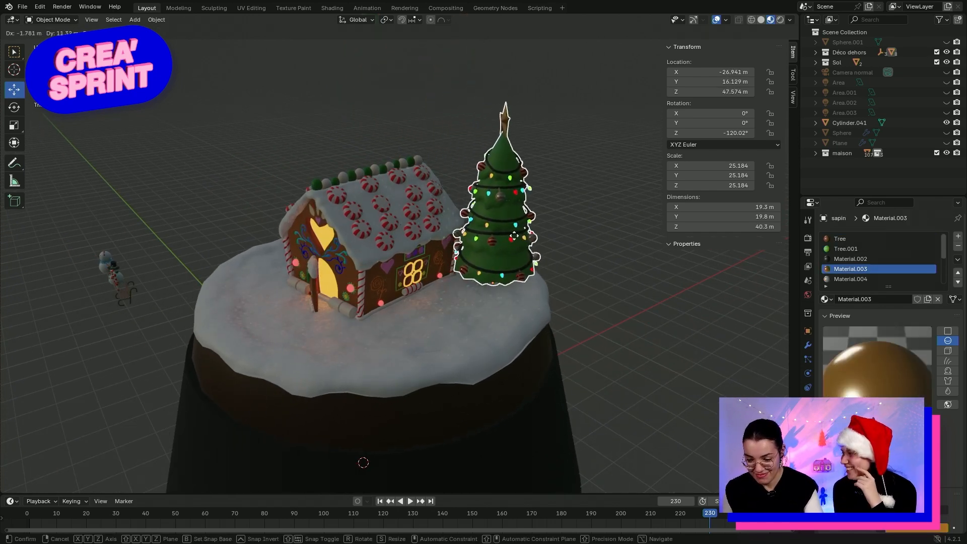
pyautogui.click(518, 242)
# Bring the Christmas tree forward beside the house, about 21.5 m in X and 9 m in Y, and set its Z location to about 46.69 m
pyautogui.keyDown('shift'); pyautogui.moveTo(590, 274); pyautogui.dragTo(564, 295, button='middle'); pyautogui.keyUp('shift')
pyautogui.moveTo(538, 338); pyautogui.dragTo(669, 342, button='middle')
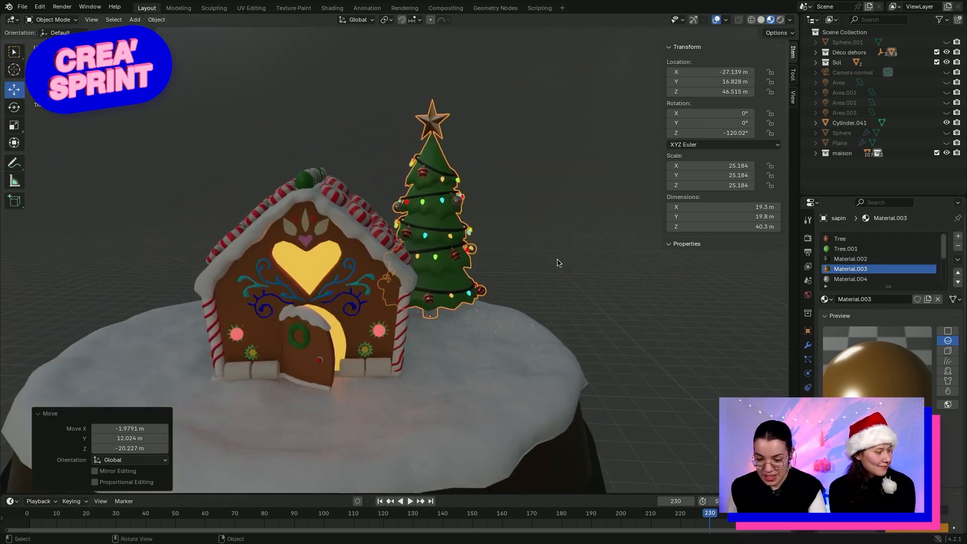
pyautogui.scroll(-1, 557, 262)
pyautogui.moveTo(542, 232); pyautogui.dragTo(528, 263, button='middle')
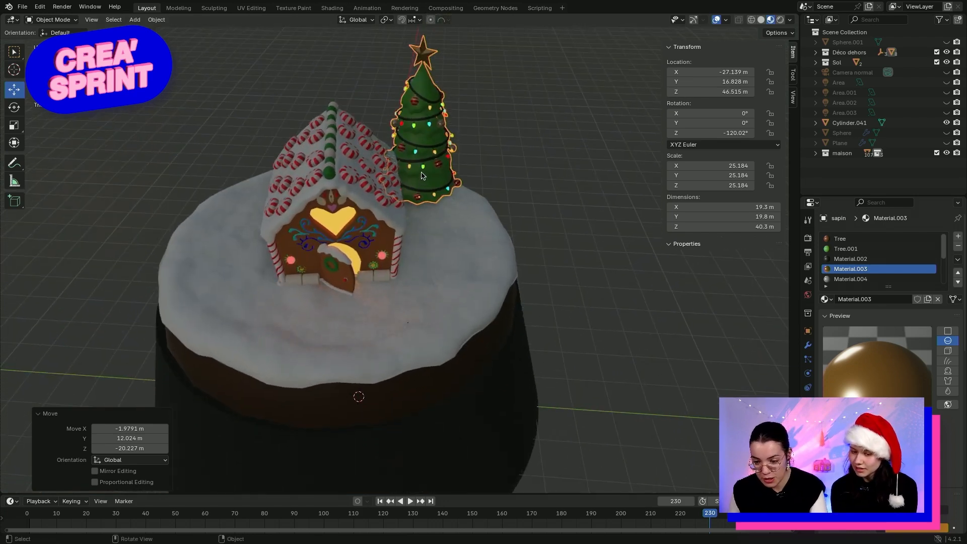
pyautogui.press('g')
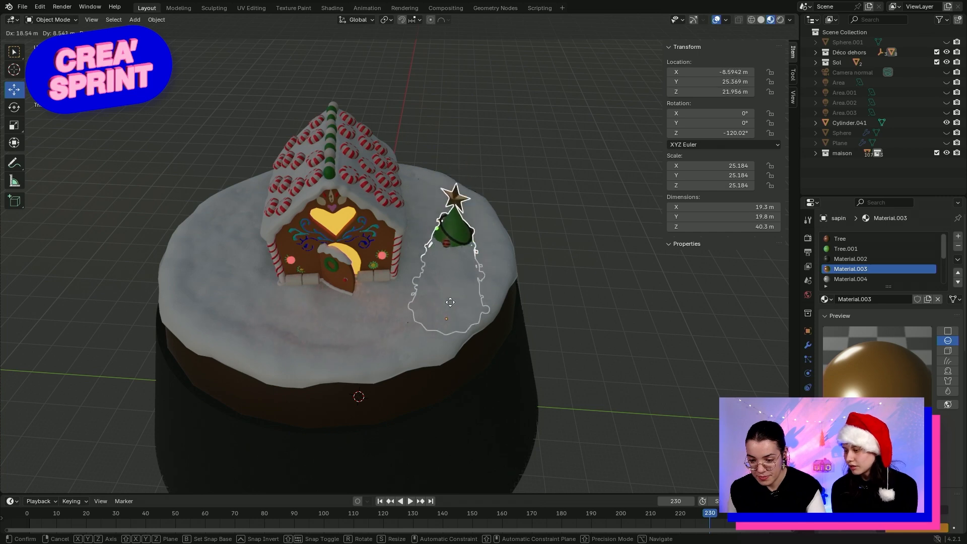
pyautogui.click(451, 322)
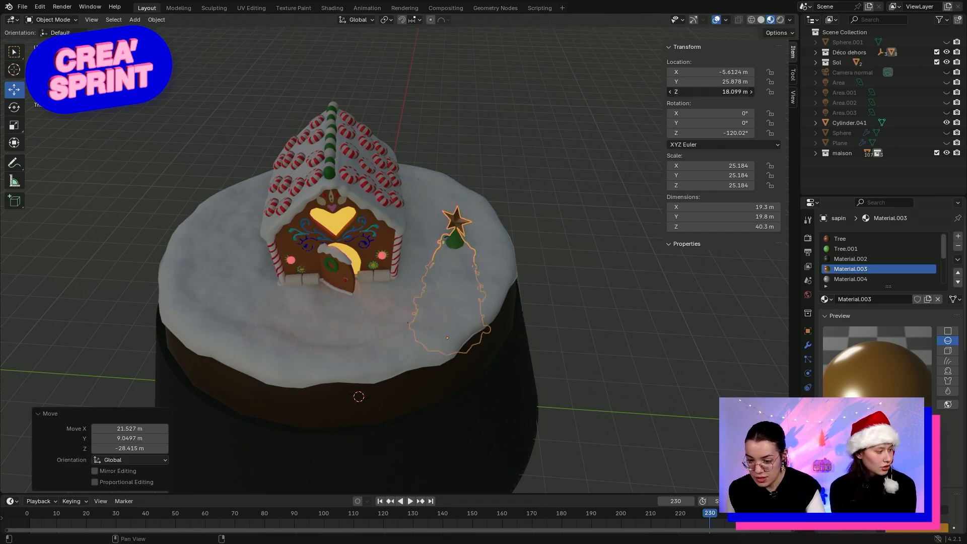
pyautogui.moveTo(710, 92); pyautogui.dragTo(763, 92)
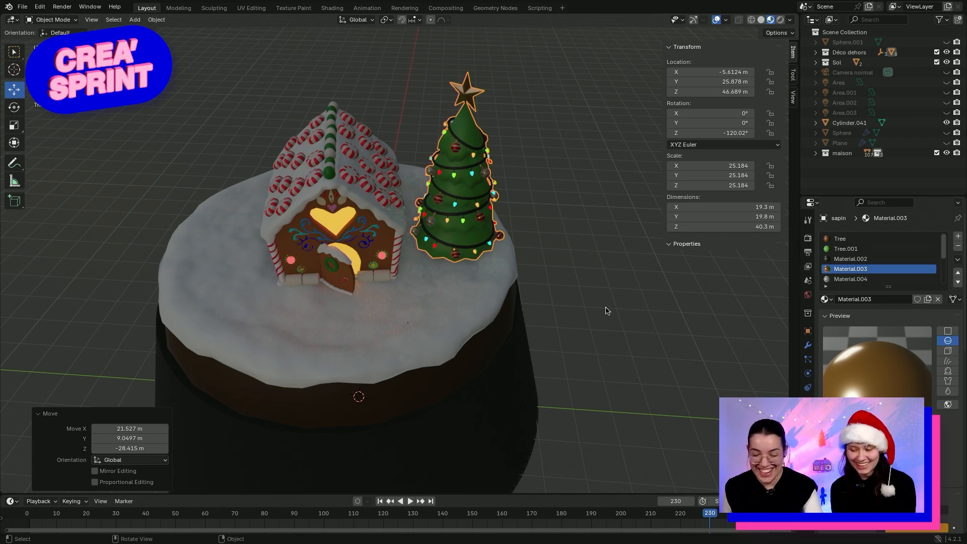
pyautogui.moveTo(558, 268); pyautogui.dragTo(554, 216, button='middle')
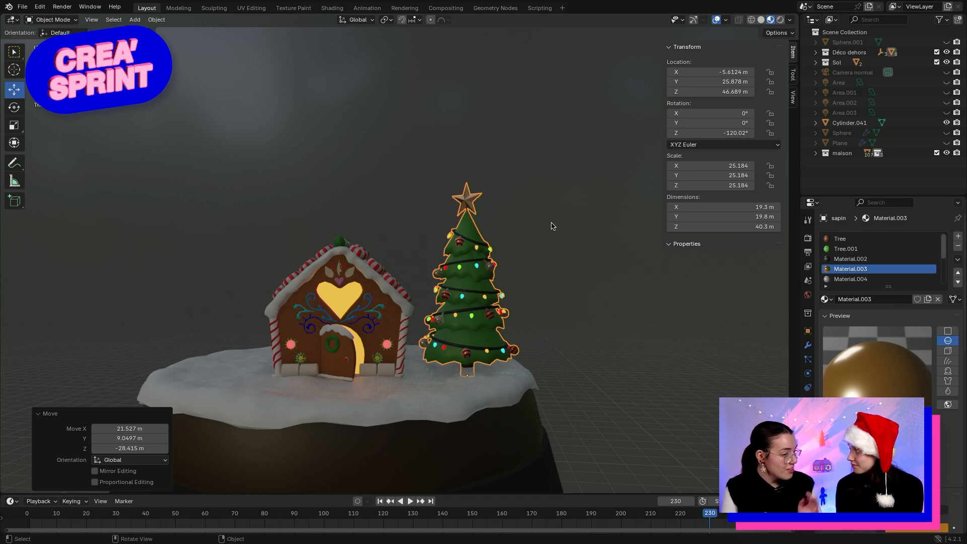
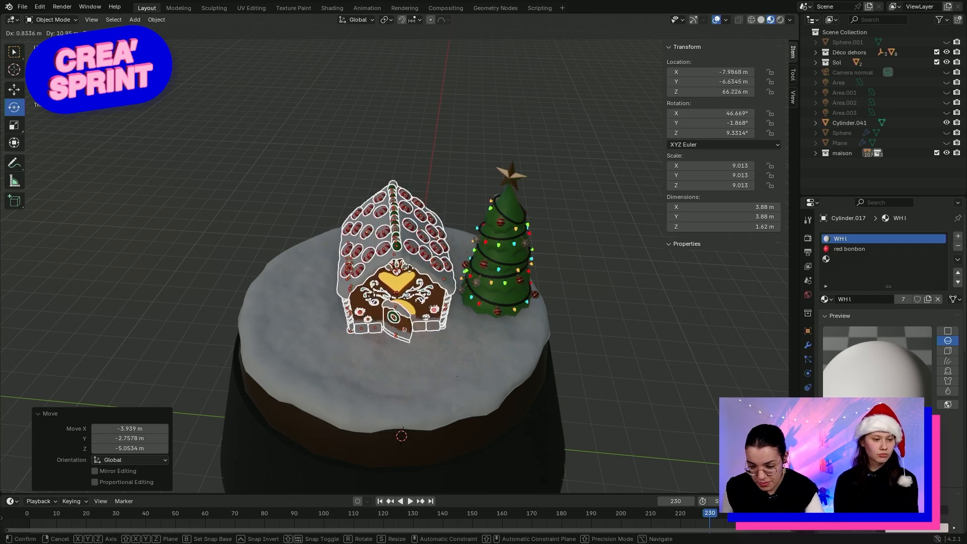
# Finish moving the gingerbread house by about -0.84 m in X, 10.13 m in Y and -0.41 m in Z on the snowy base
pyautogui.click(407, 261)
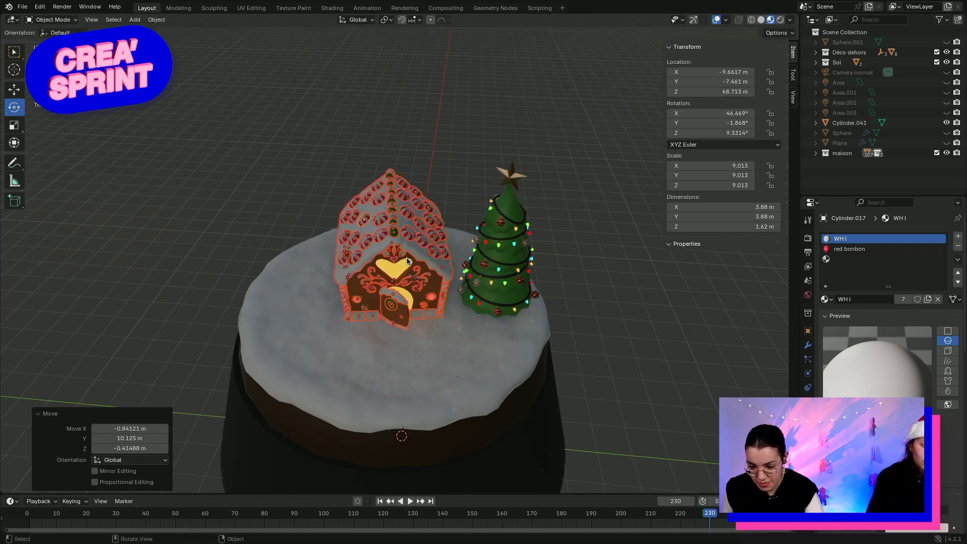
pyautogui.moveTo(424, 369); pyautogui.dragTo(423, 336, button='middle')
# Duplicate the decorated Christmas tree by copy and paste, and place the copy on the opposite side of the gingerbread house
pyautogui.click(515, 269)
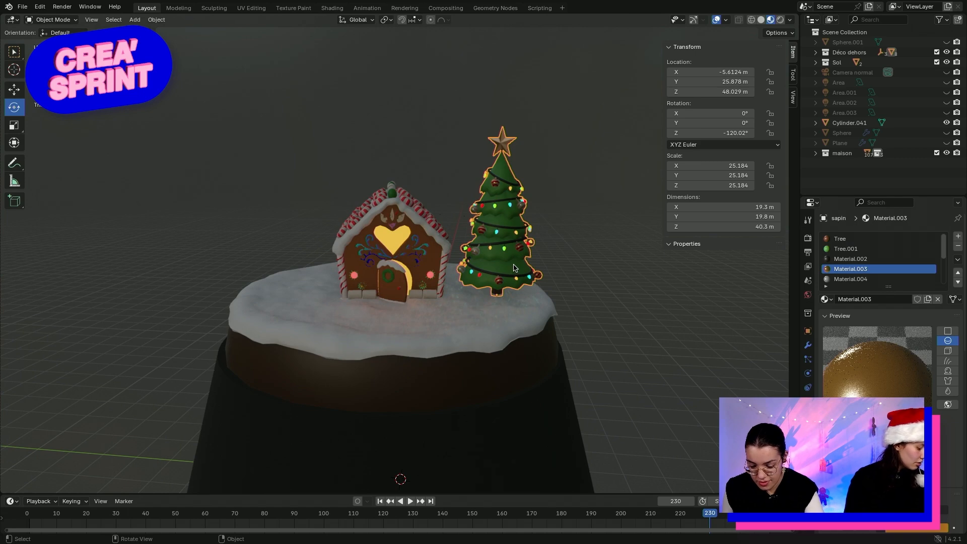
pyautogui.hotkey('ctrl', 'c')
pyautogui.hotkey('ctrl', 'v')
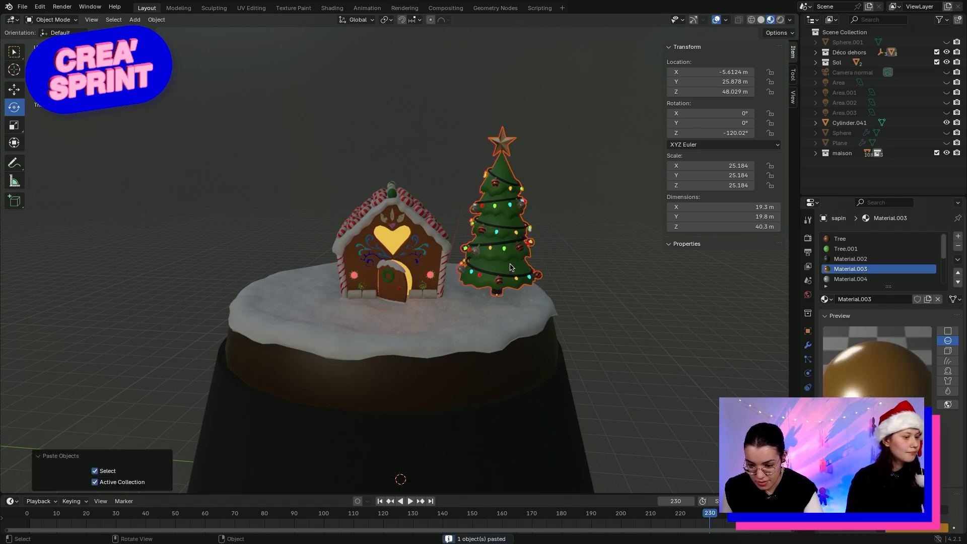
pyautogui.press('g')
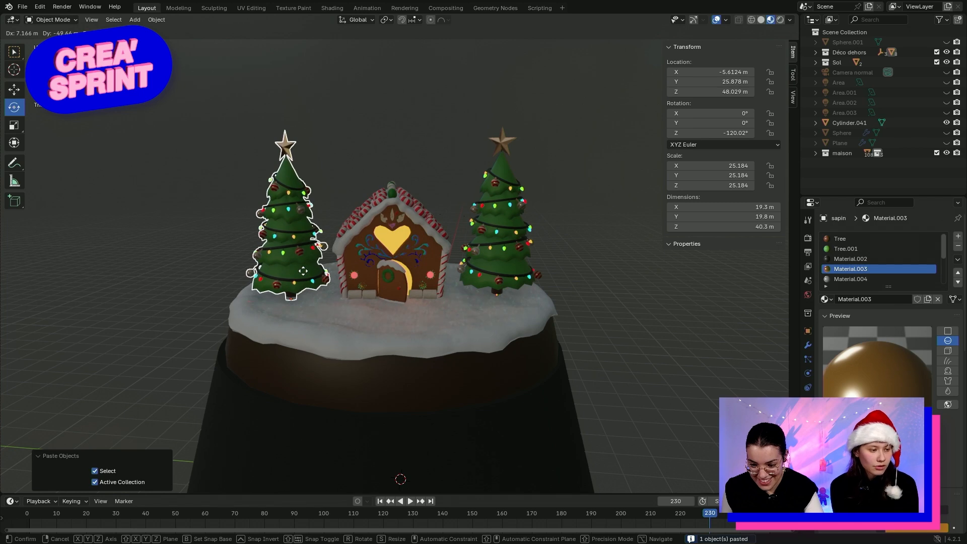
pyautogui.click(302, 271)
pyautogui.click(636, 311)
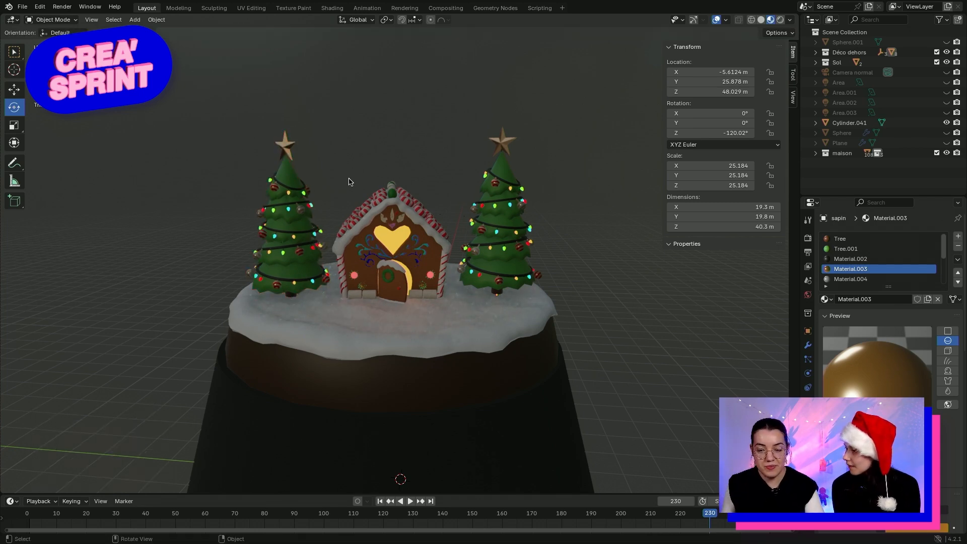
# Rotate the copied Christmas tree around Z to -50.023°
pyautogui.click(270, 218)
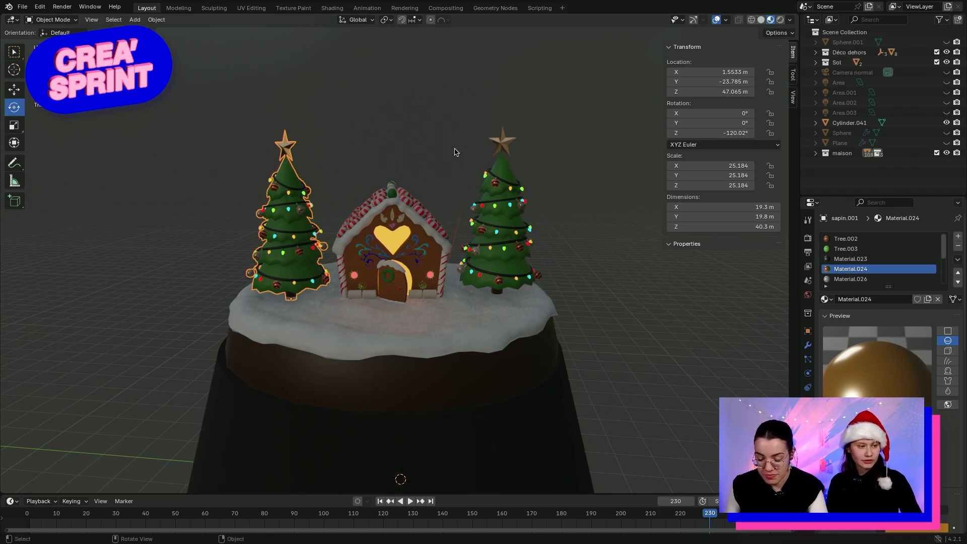
pyautogui.moveTo(455, 151); pyautogui.dragTo(401, 190, button='middle')
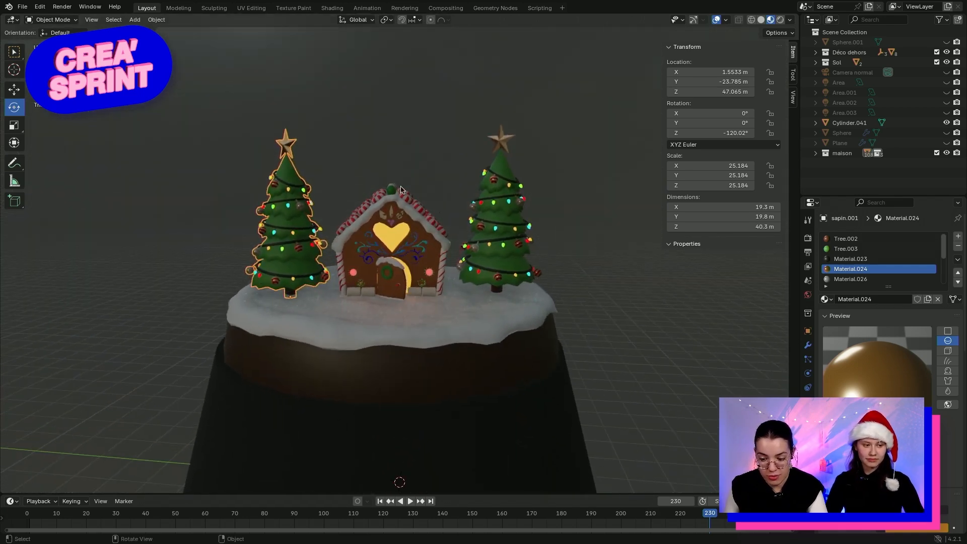
pyautogui.click(517, 275)
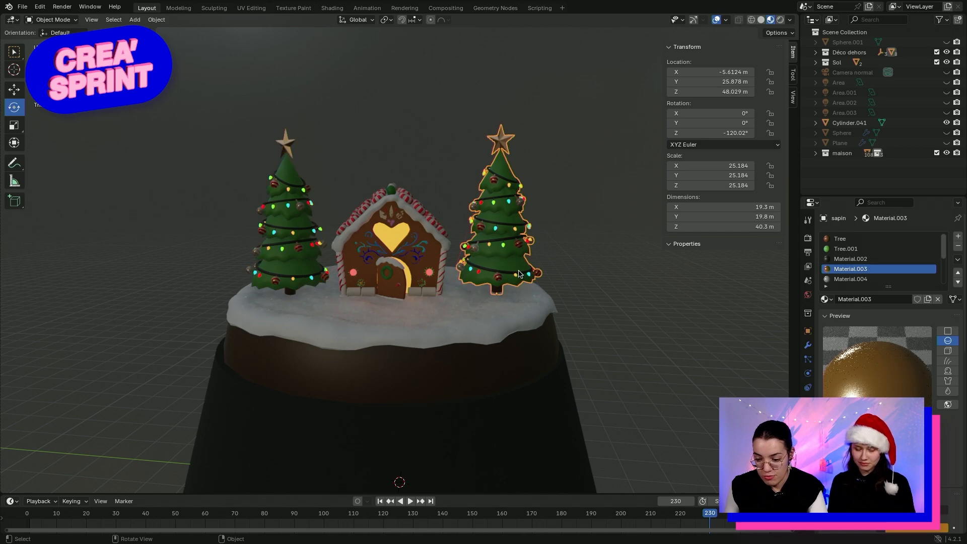
pyautogui.click(297, 252)
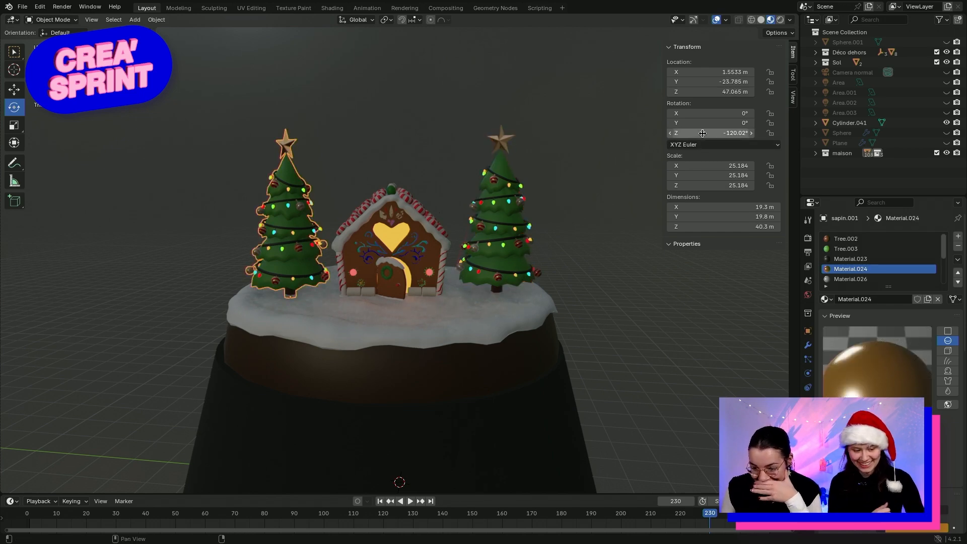
pyautogui.moveTo(703, 133); pyautogui.dragTo(763, 133)
pyautogui.moveTo(569, 165)
pyautogui.mouseDown(button='middle')
pyautogui.moveTo(573, 270)
pyautogui.moveTo(567, 167)
pyautogui.mouseUp(button='middle')
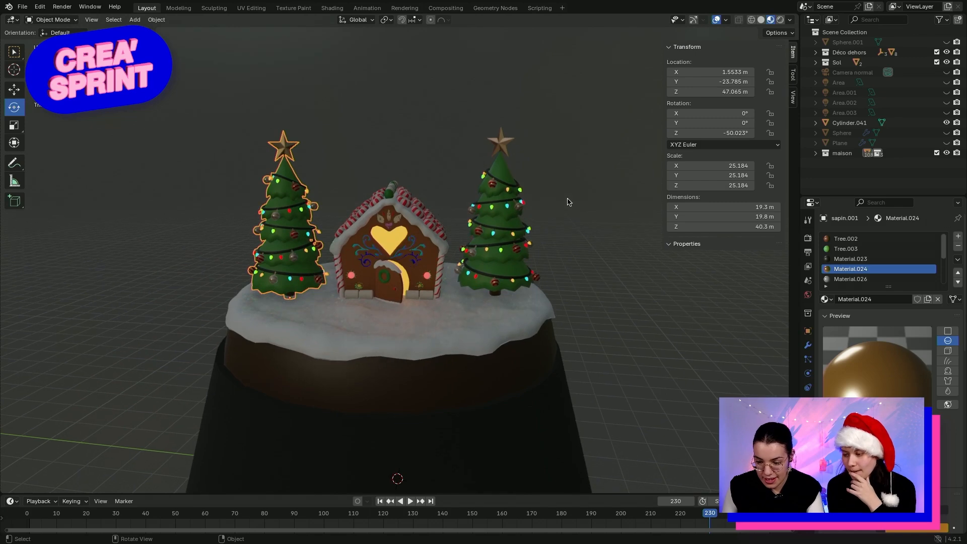
# Shift the original Christmas tree back on the snowy base, to X -14.972 m and Y 23.868 m
pyautogui.moveTo(563, 219); pyautogui.dragTo(556, 207, button='middle')
pyautogui.moveTo(563, 245); pyautogui.dragTo(501, 310, button='middle')
pyautogui.click(504, 317)
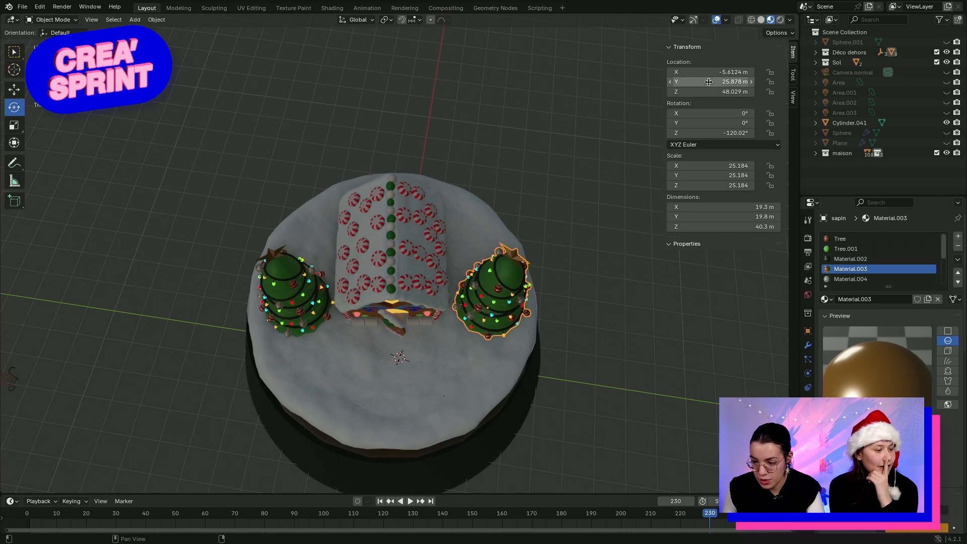
pyautogui.moveTo(711, 81)
pyautogui.mouseDown()
pyautogui.moveTo(728, 81)
pyautogui.moveTo(701, 72)
pyautogui.moveTo(723, 82)
pyautogui.moveTo(708, 82)
pyautogui.mouseUp()
pyautogui.moveTo(620, 295); pyautogui.dragTo(628, 247, button='middle')
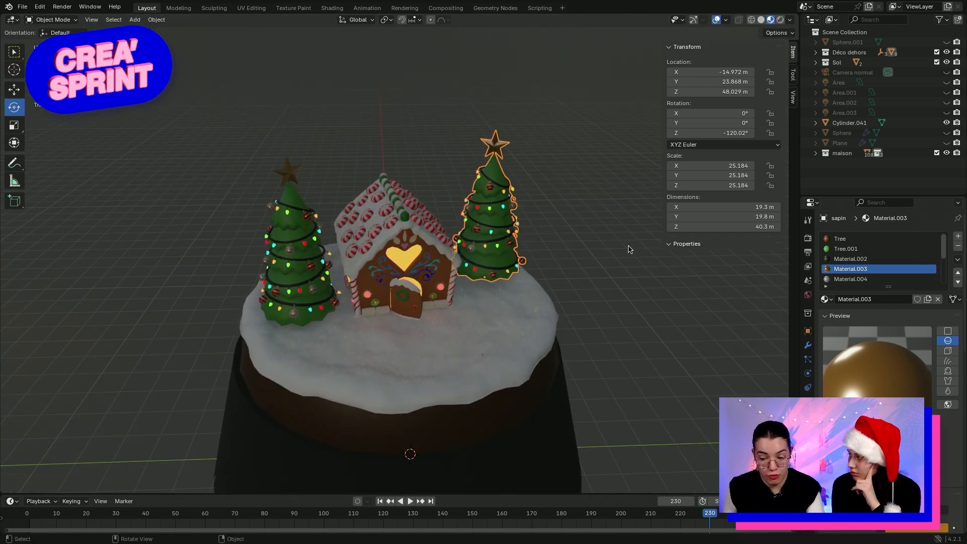
pyautogui.moveTo(606, 198); pyautogui.dragTo(595, 241, button='middle')
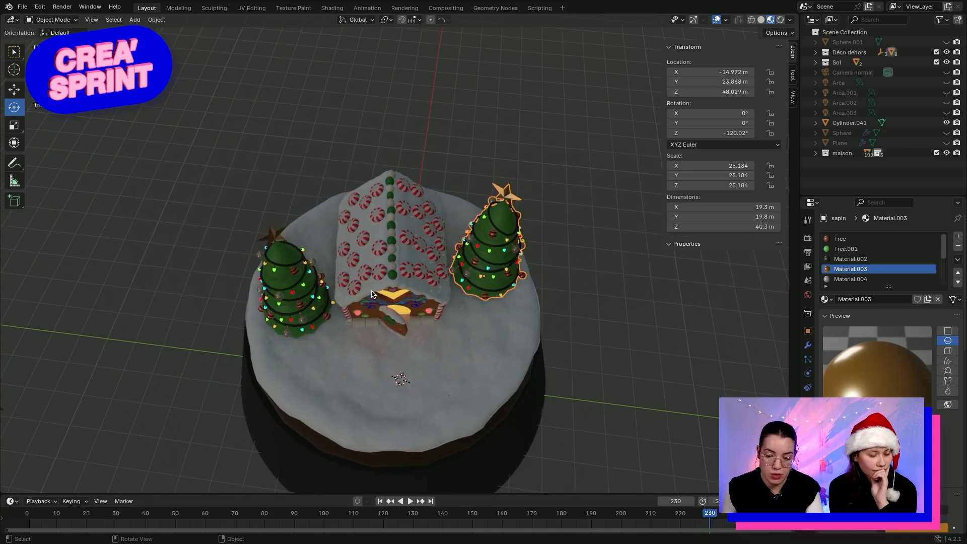
# Adjust the copied Christmas tree's location to X 1.6333 m, Y -23.365 m and Z 47.045 m
pyautogui.click(289, 299)
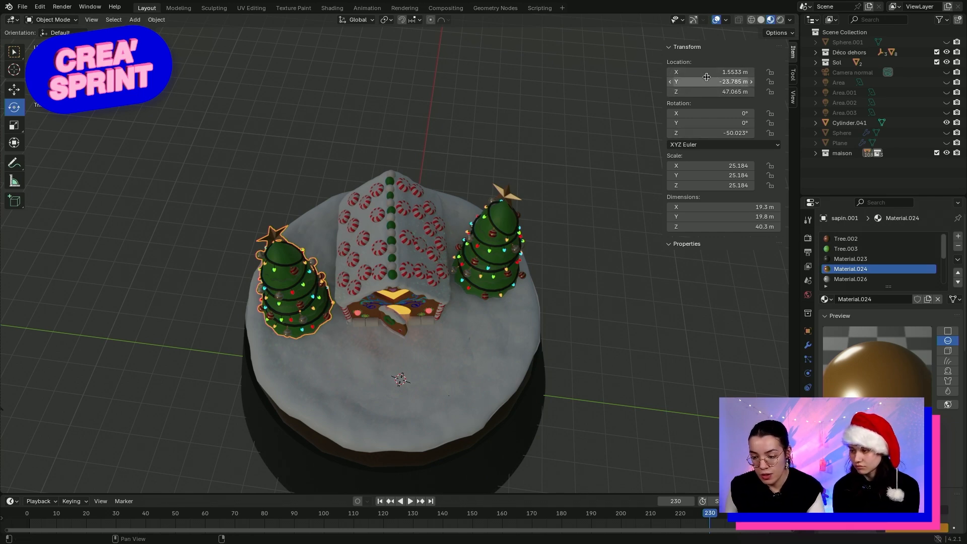
pyautogui.moveTo(706, 76)
pyautogui.mouseDown()
pyautogui.moveTo(690, 92)
pyautogui.moveTo(706, 91)
pyautogui.mouseUp()
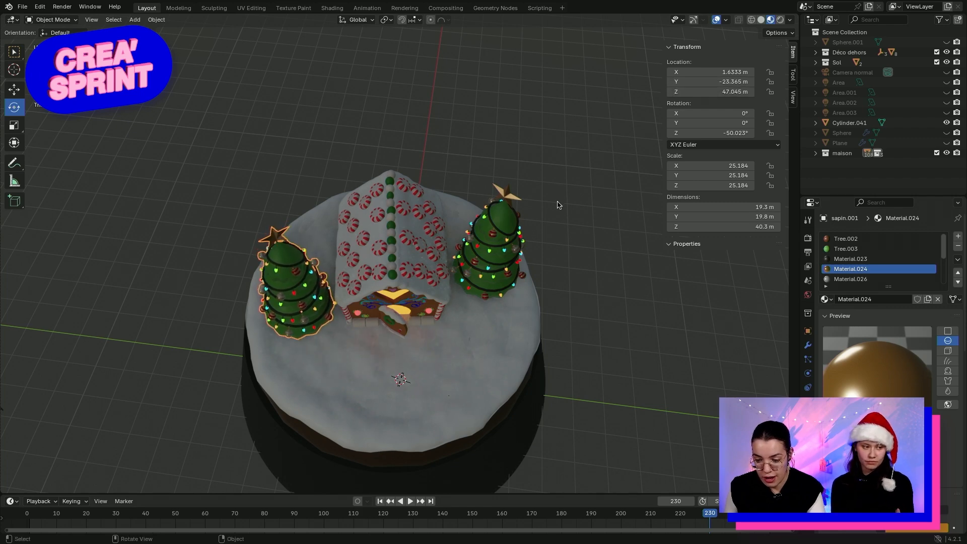
pyautogui.moveTo(560, 205)
pyautogui.mouseDown(button='middle')
pyautogui.moveTo(541, 128)
pyautogui.moveTo(559, 143)
pyautogui.moveTo(557, 241)
pyautogui.moveTo(553, 204)
pyautogui.moveTo(549, 244)
pyautogui.moveTo(554, 190)
pyautogui.moveTo(543, 201)
pyautogui.mouseUp(button='middle')
pyautogui.moveTo(594, 288); pyautogui.dragTo(575, 212, button='middle')
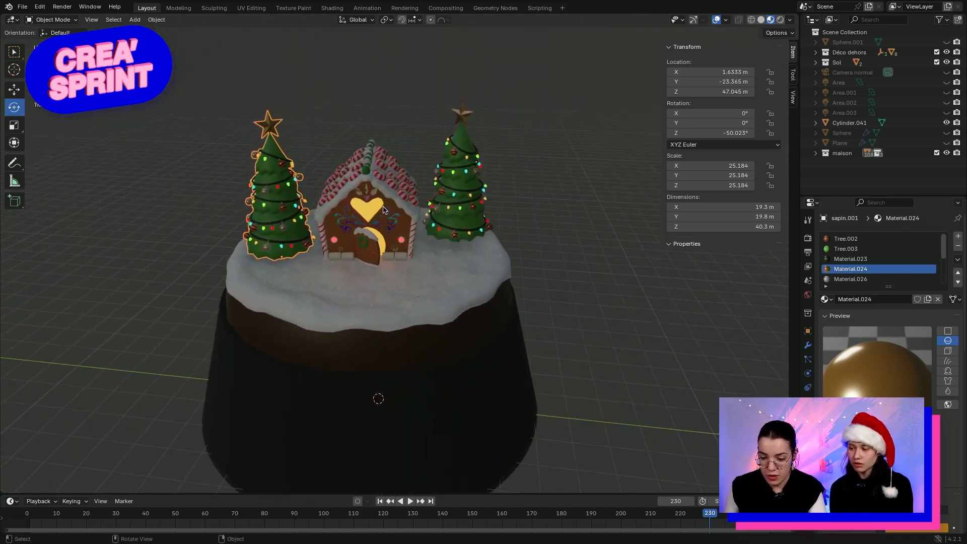
# Hide the Sol collection and the Cylinder.041 object, leaving only the house and the trees on view
pyautogui.click(383, 209)
pyautogui.click(568, 206)
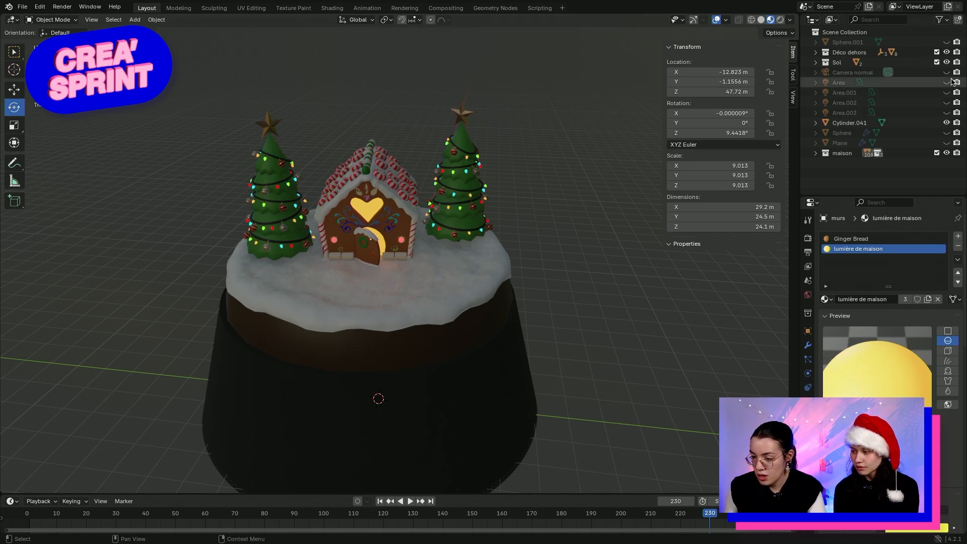
pyautogui.click(948, 62)
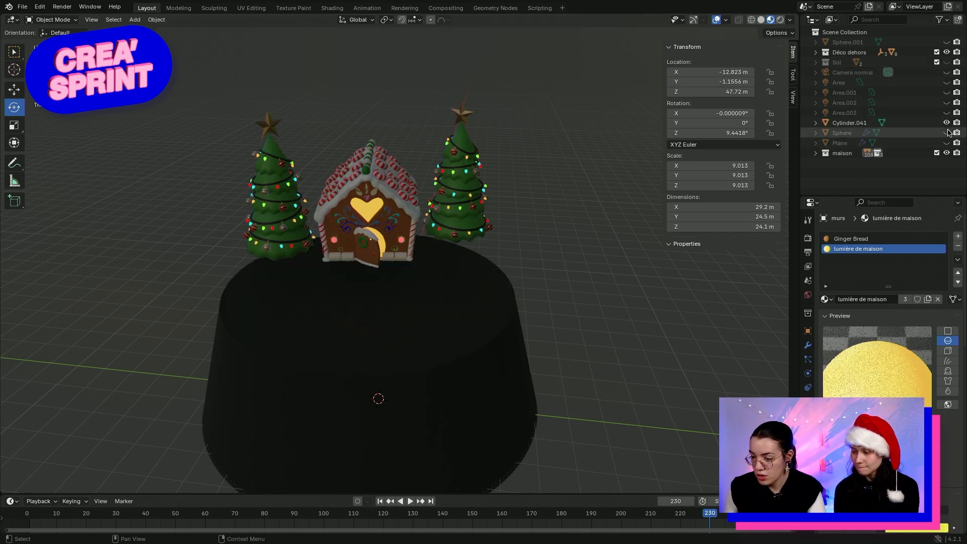
pyautogui.click(947, 122)
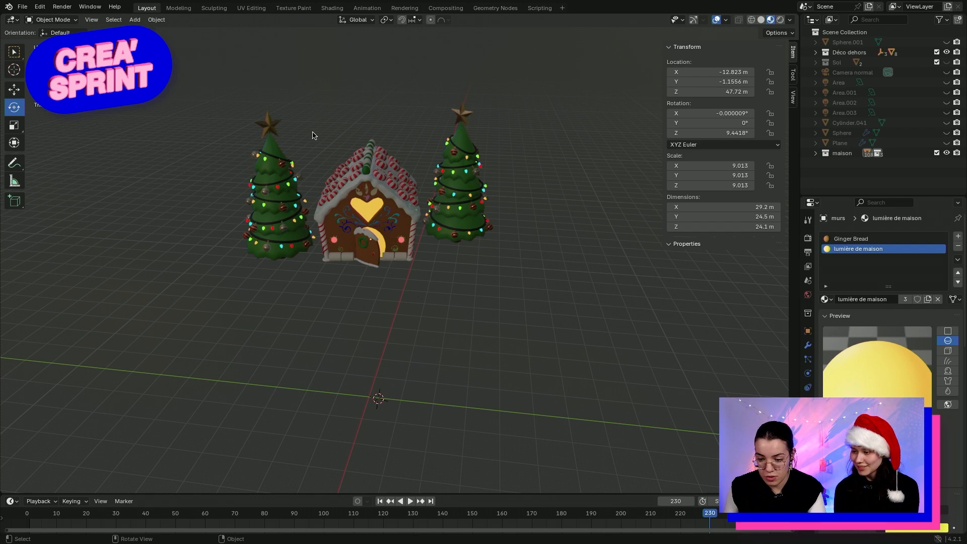
# Try to change the Z location of the gingerbread house with all its parts selected, and undo the change
pyautogui.moveTo(313, 136); pyautogui.dragTo(422, 273)
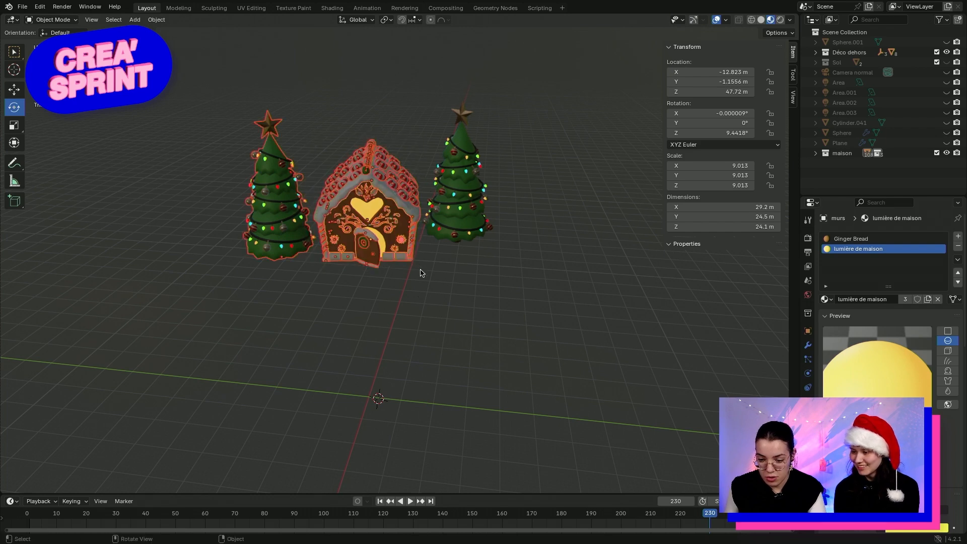
pyautogui.click(281, 236)
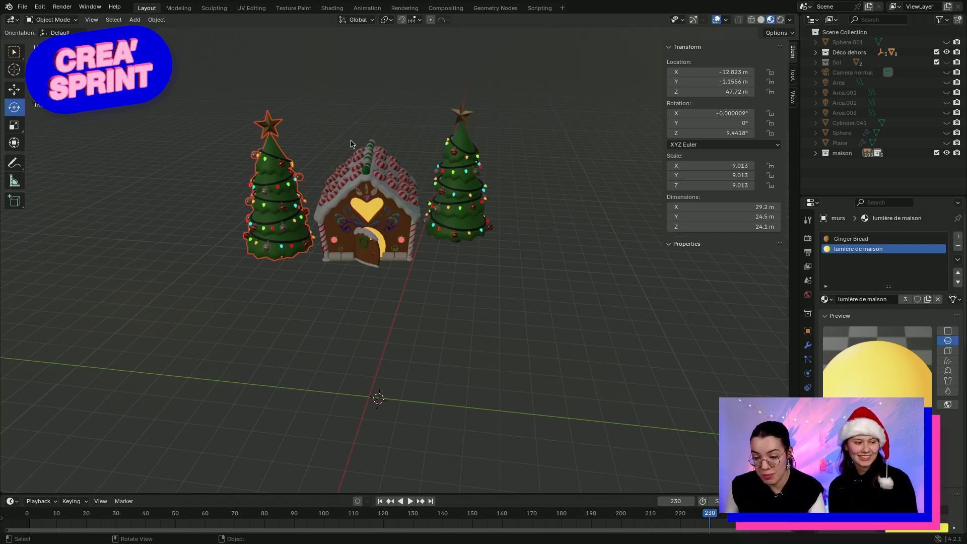
pyautogui.click(394, 181)
pyautogui.moveTo(326, 121); pyautogui.dragTo(407, 293)
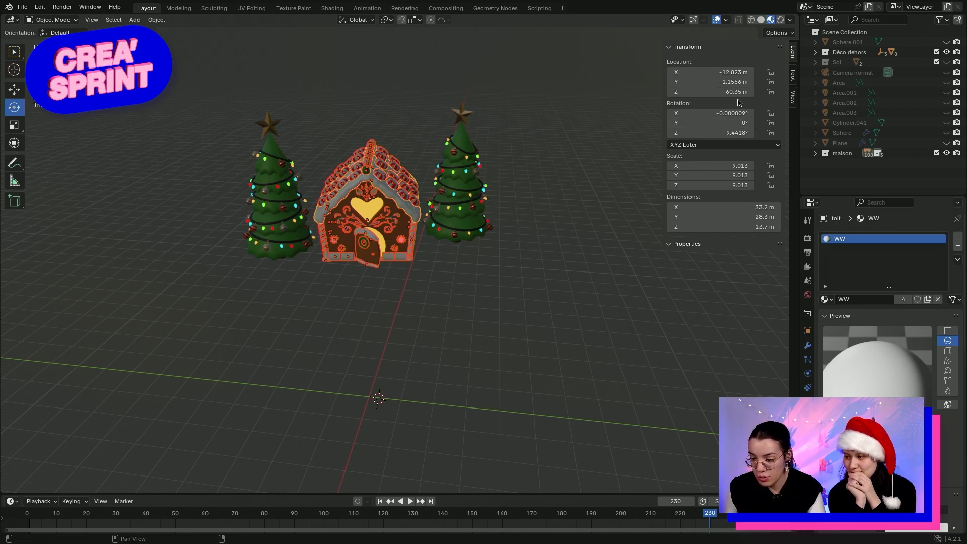
pyautogui.moveTo(733, 93); pyautogui.dragTo(734, 93)
pyautogui.hotkey('ctrl', 'z')
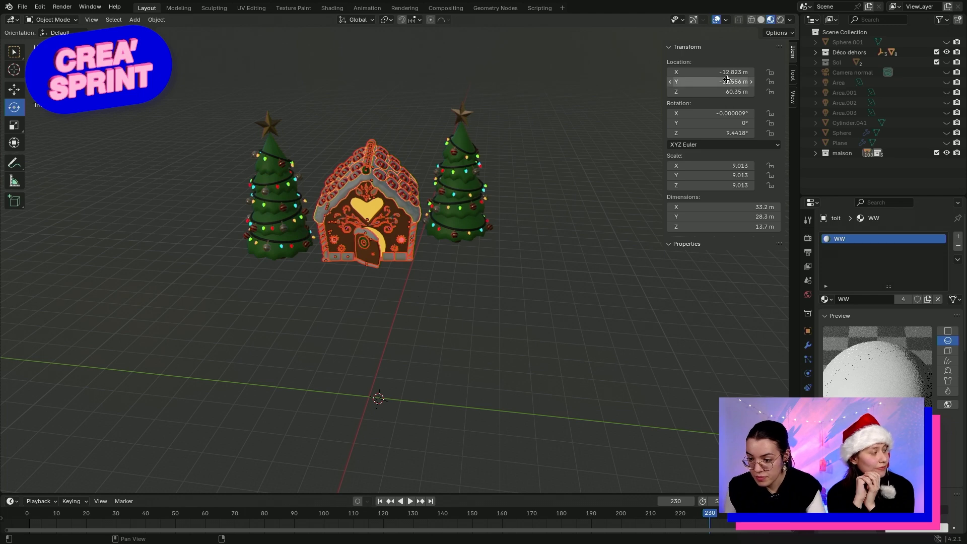
# Box-select all parts of the gingerbread house without including either Christmas tree
pyautogui.moveTo(300, 132); pyautogui.dragTo(422, 299)
pyautogui.moveTo(317, 138); pyautogui.dragTo(418, 283)
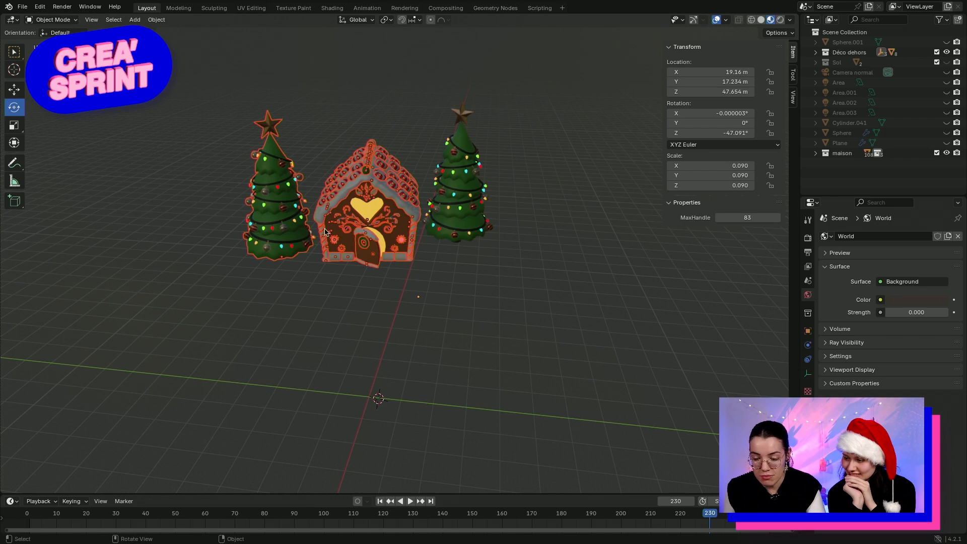
pyautogui.click(358, 305)
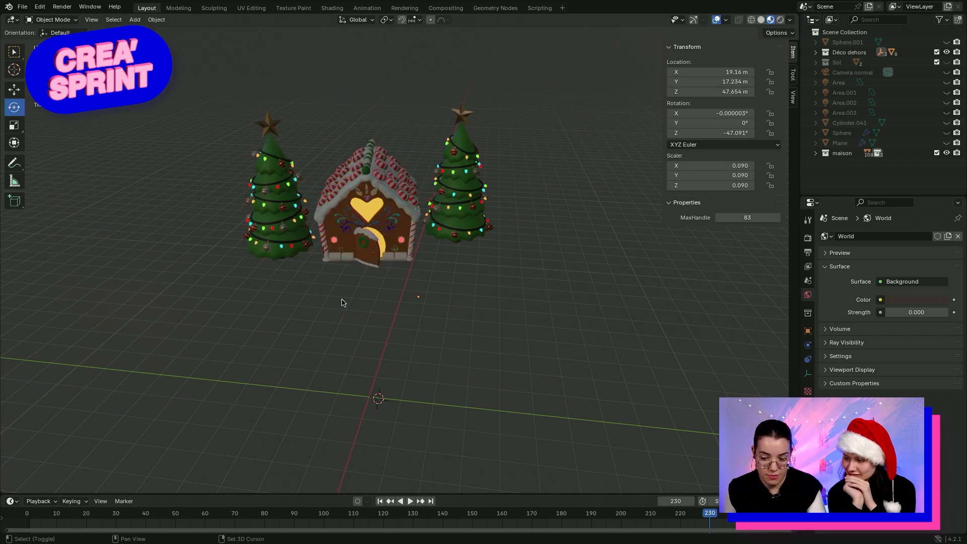
pyautogui.moveTo(342, 302)
pyautogui.mouseDown(button='middle')
pyautogui.moveTo(361, 296)
pyautogui.moveTo(352, 296)
pyautogui.mouseUp(button='middle')
pyautogui.moveTo(331, 137); pyautogui.dragTo(429, 286)
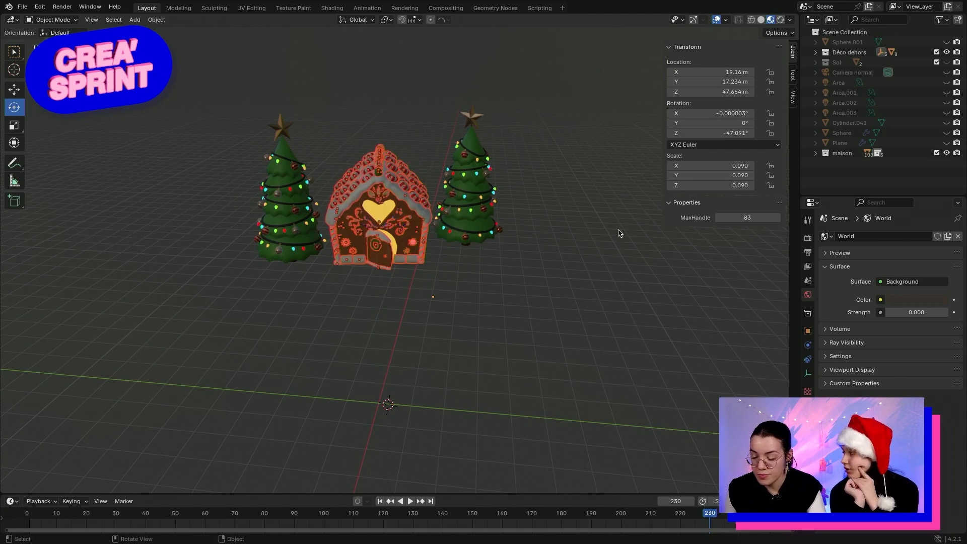
# Try to shift the selected house through its X and Y location values, and undo the changes
pyautogui.moveTo(730, 73); pyautogui.dragTo(759, 73)
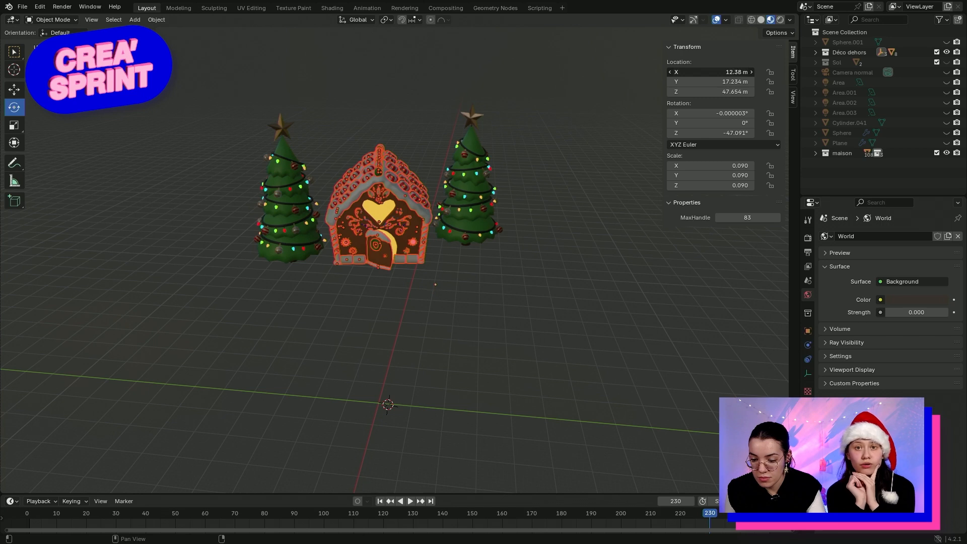
pyautogui.moveTo(731, 73); pyautogui.dragTo(710, 75)
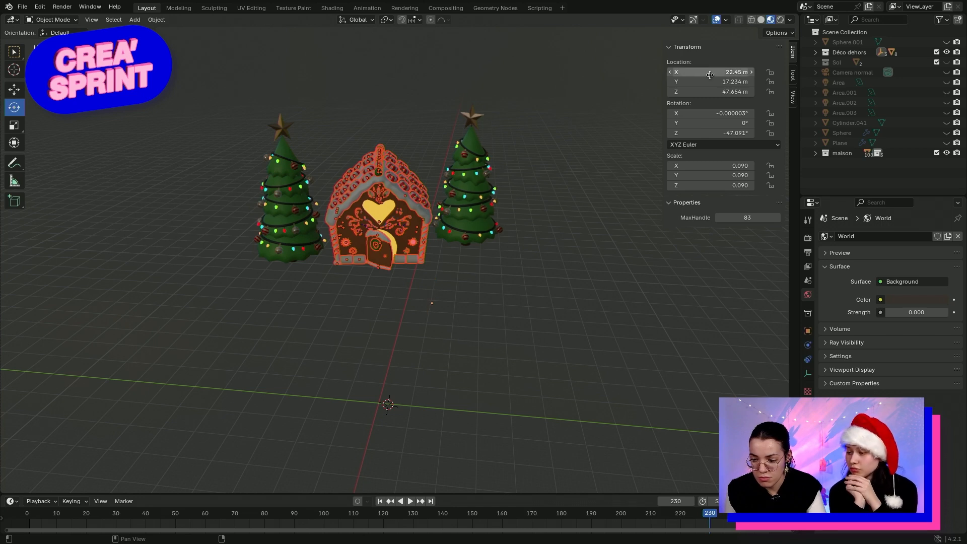
pyautogui.hotkey('ctrl', 'z')
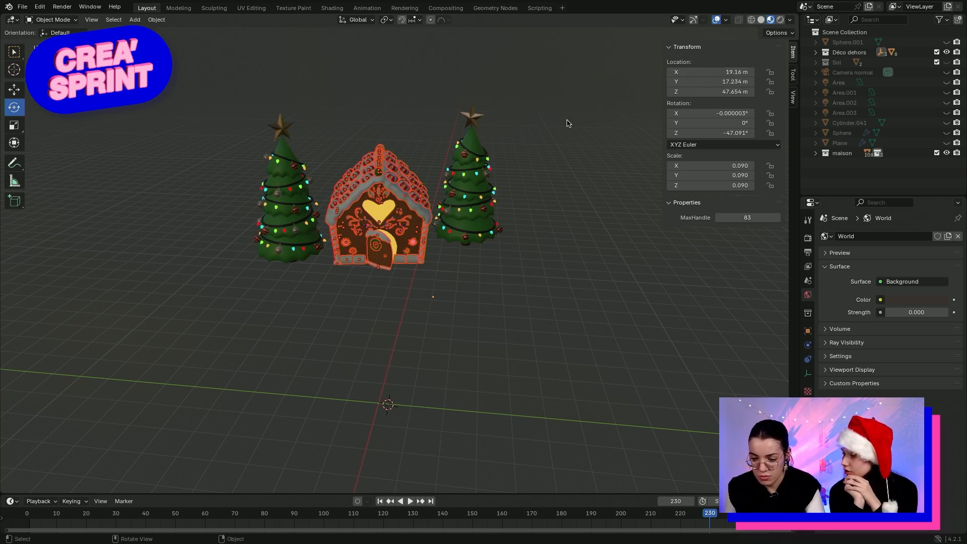
pyautogui.moveTo(567, 123); pyautogui.dragTo(563, 191, button='middle')
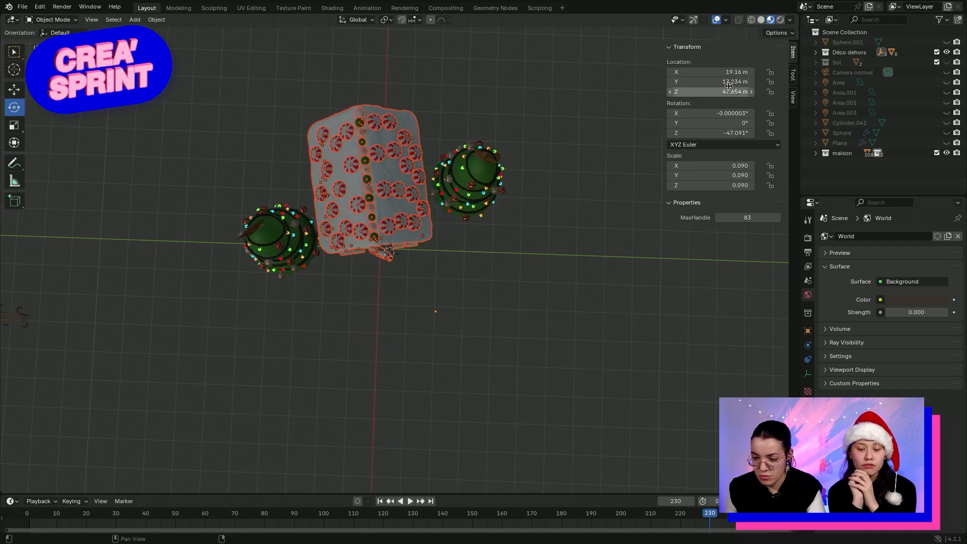
pyautogui.moveTo(730, 82); pyautogui.dragTo(726, 92)
# Move the selected gingerbread house about -4.79 m in X, -0.56 m in Y and 1.56 m in Z, and display the scene in Solid shading
pyautogui.moveTo(547, 145); pyautogui.dragTo(540, 74, button='middle')
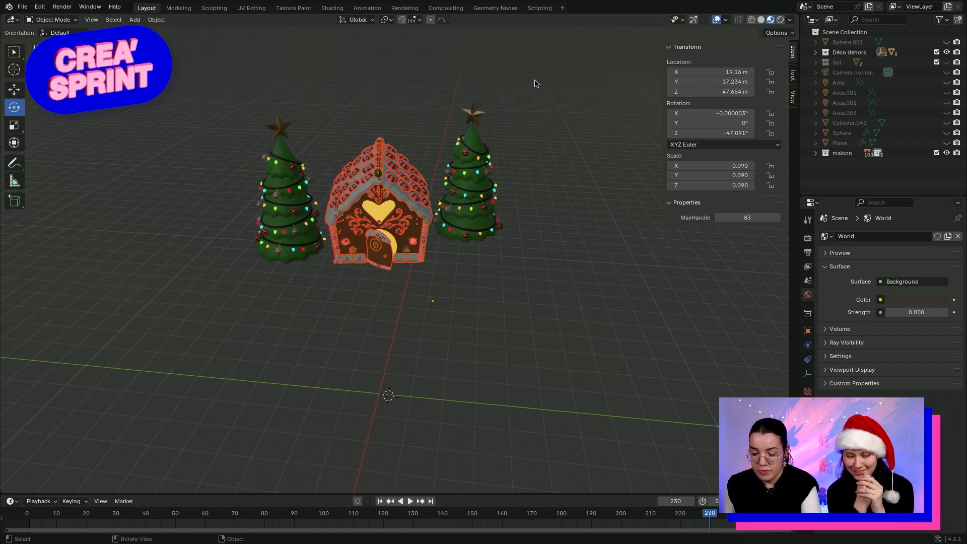
pyautogui.moveTo(544, 134); pyautogui.dragTo(542, 196, button='middle')
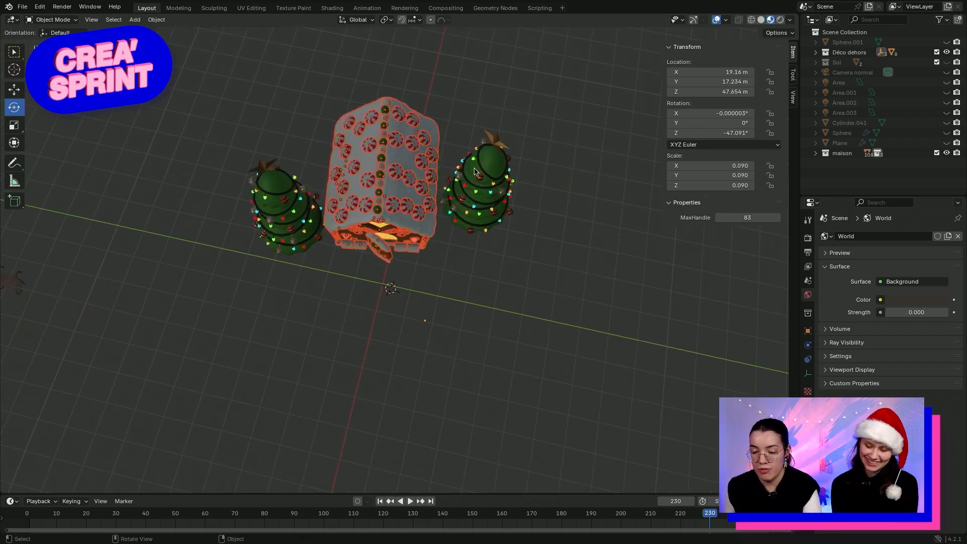
pyautogui.press('g')
pyautogui.click(424, 154)
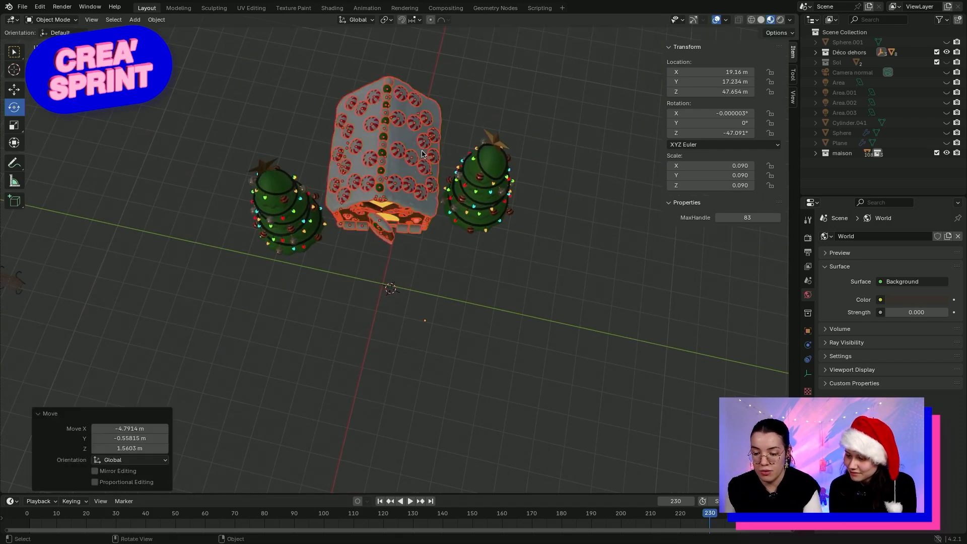
pyautogui.moveTo(636, 285)
pyautogui.mouseDown(button='middle')
pyautogui.moveTo(626, 216)
pyautogui.moveTo(634, 296)
pyautogui.mouseUp(button='middle')
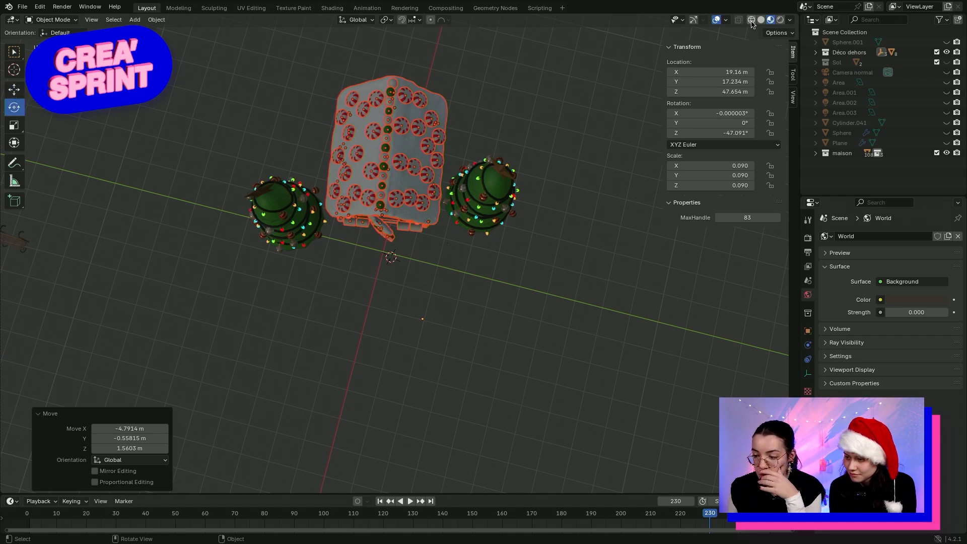
pyautogui.click(762, 20)
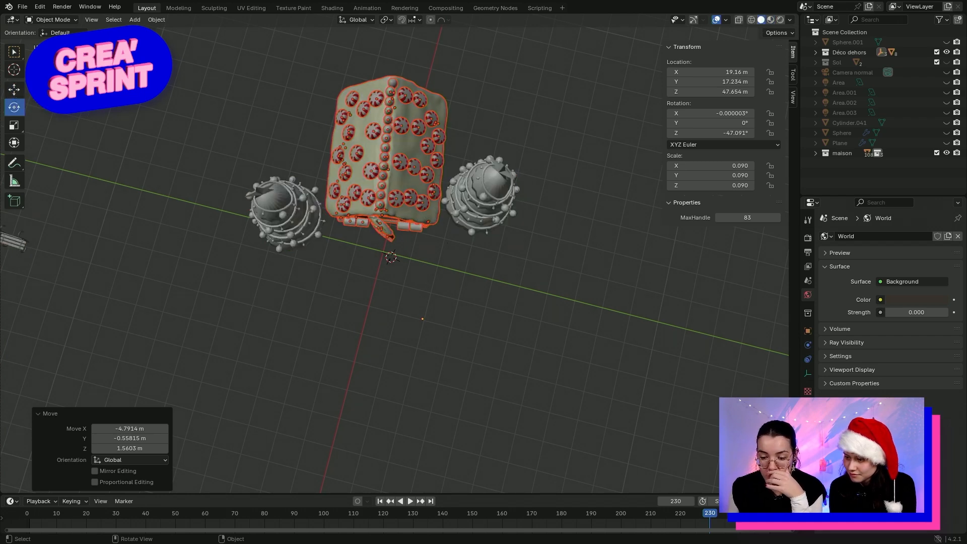
# Clear the current selection and box-select every part of the gingerbread house, leaving out both Christmas trees
pyautogui.click(13, 92)
pyautogui.click(265, 121)
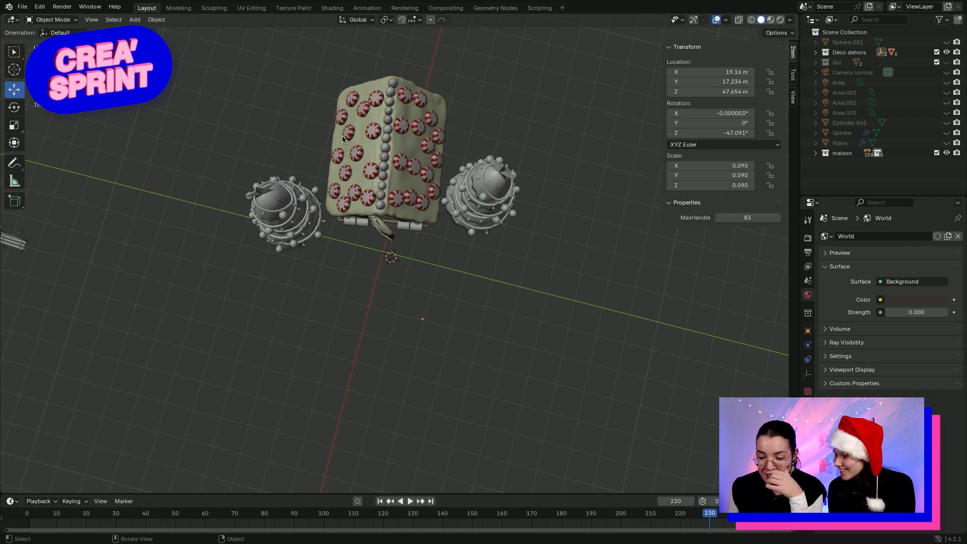
pyautogui.click(381, 159)
pyautogui.moveTo(385, 185); pyautogui.dragTo(436, 240)
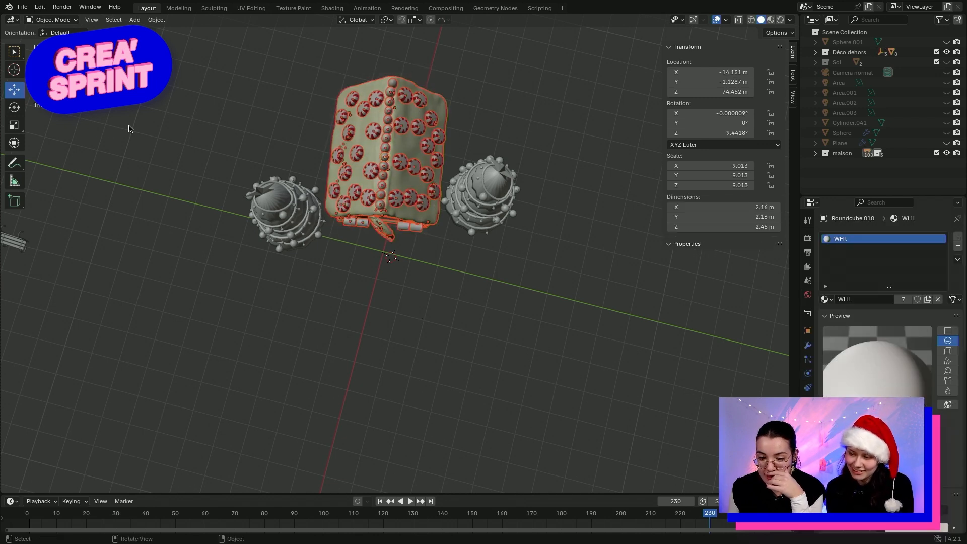
# Set the Z rotation of the active gingerbread house part to 184.44°, and clear the selection
pyautogui.click(16, 108)
pyautogui.moveTo(387, 350); pyautogui.dragTo(393, 285, button='middle')
pyautogui.moveTo(737, 136); pyautogui.dragTo(737, 136)
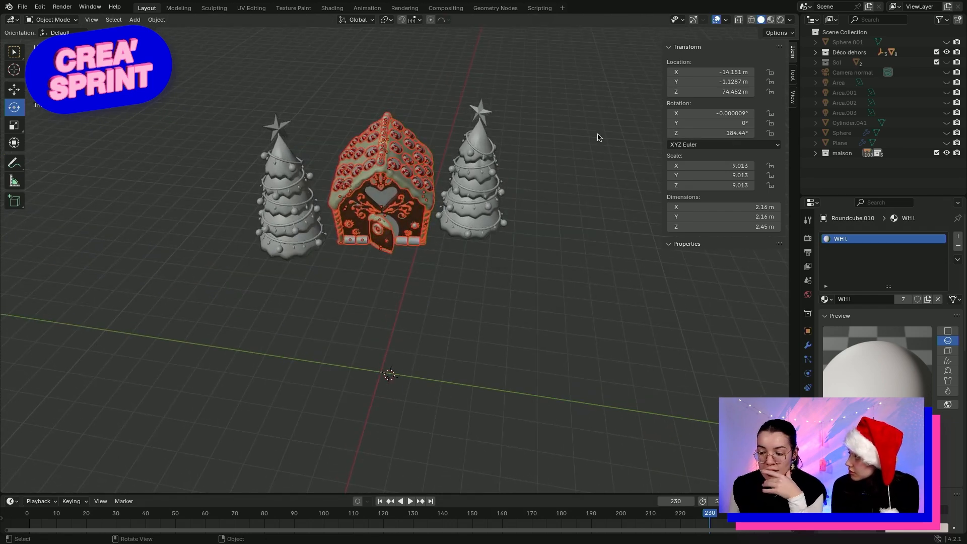
pyautogui.click(601, 204)
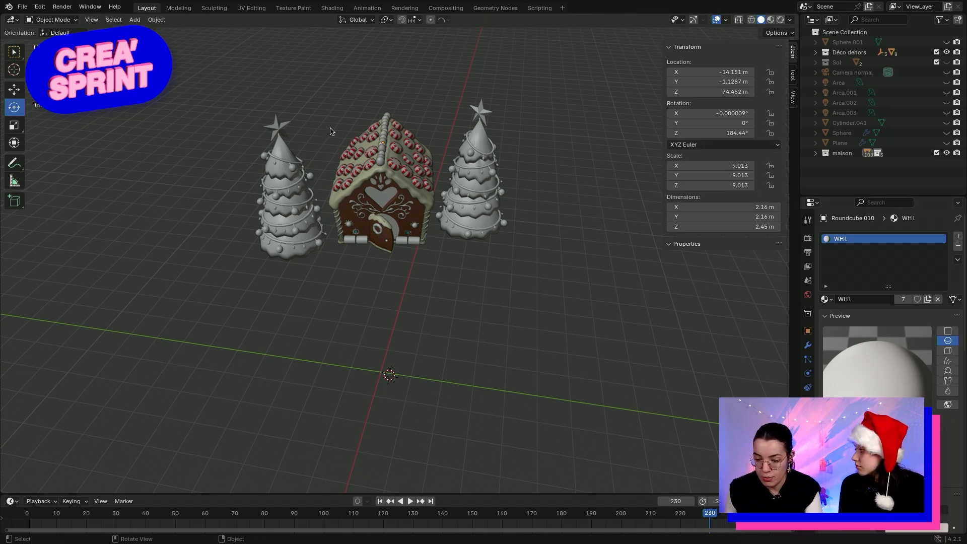
# Box-select the gingerbread house again, set the active part's Y rotation to 27°, and clear the selection
pyautogui.moveTo(327, 108); pyautogui.dragTo(436, 262)
pyautogui.click(320, 114)
pyautogui.moveTo(331, 115); pyautogui.dragTo(424, 264)
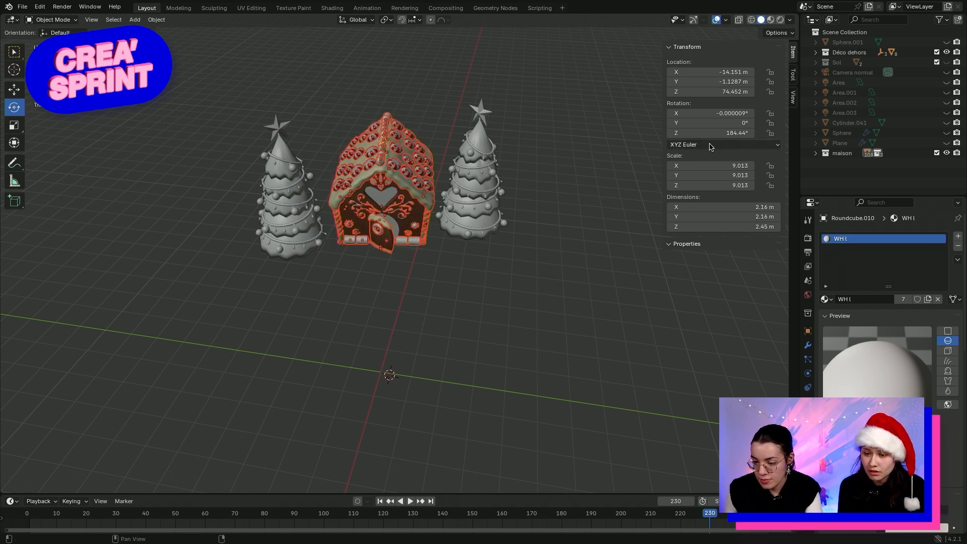
pyautogui.moveTo(721, 123)
pyautogui.mouseDown()
pyautogui.moveTo(692, 123)
pyautogui.moveTo(725, 123)
pyautogui.mouseUp()
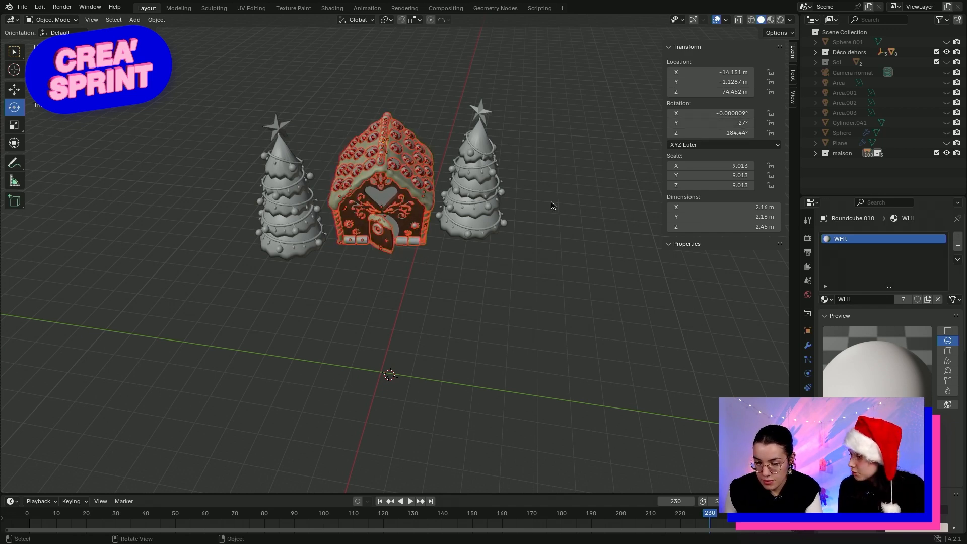
pyautogui.click(561, 212)
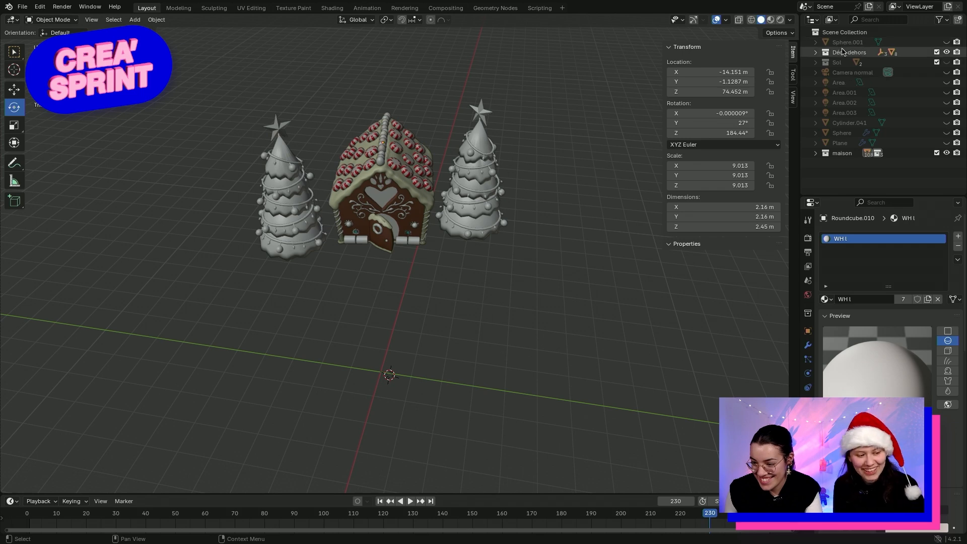
# Expand the maison collection, collapse Décos murs, and select the entries from Décos murs through toit
pyautogui.click(844, 153)
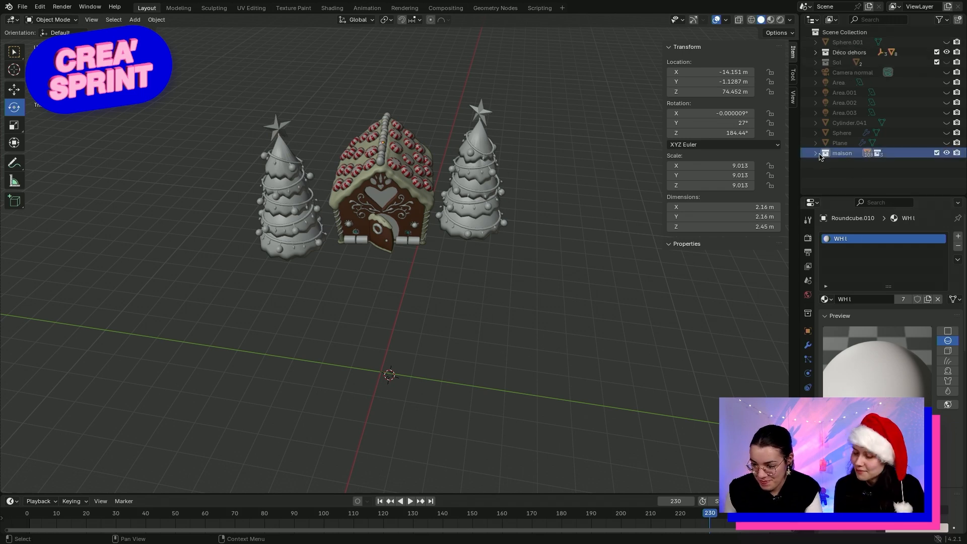
pyautogui.click(816, 153)
pyautogui.scroll(-2, 844, 176)
pyautogui.scroll(-2, 844, 177)
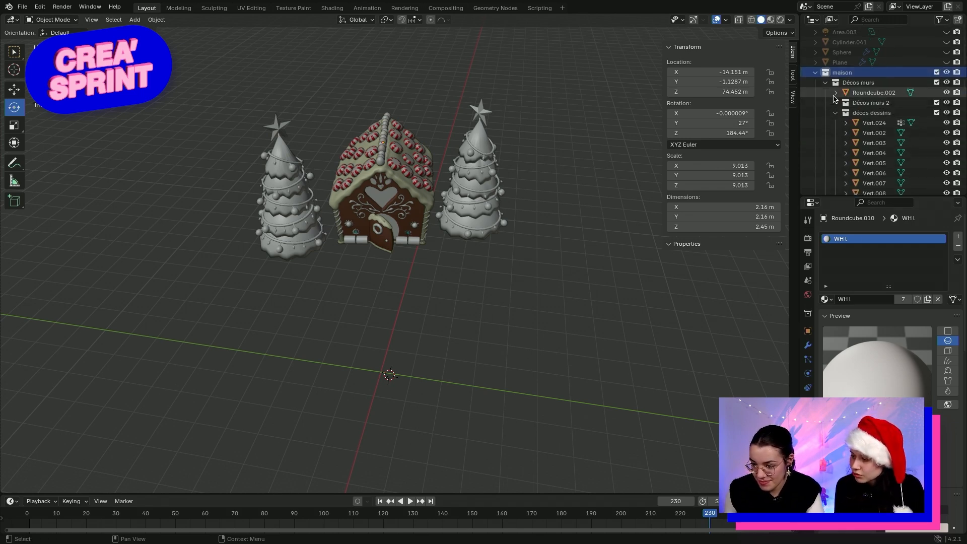
pyautogui.click(825, 83)
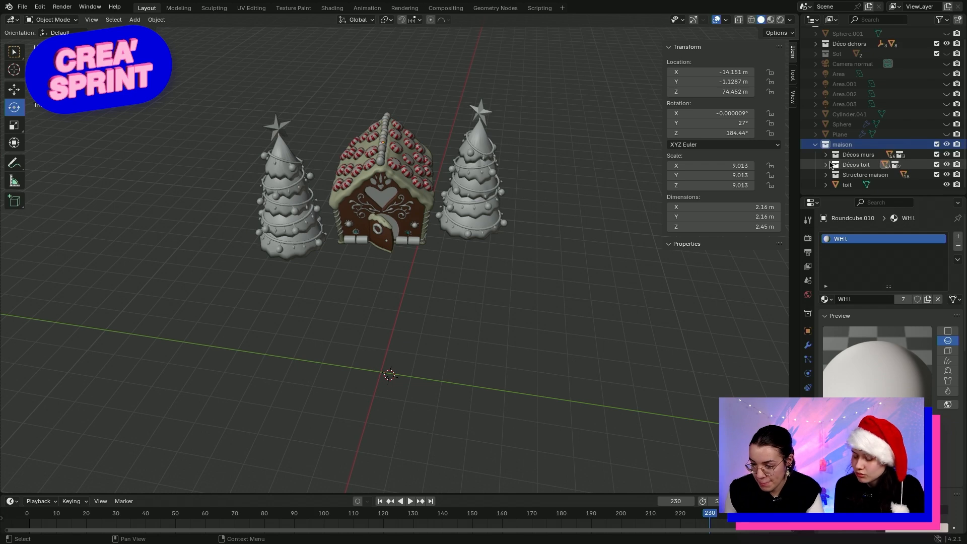
pyautogui.click(858, 155)
pyautogui.keyDown('shift'); pyautogui.click(854, 186); pyautogui.keyUp('shift')
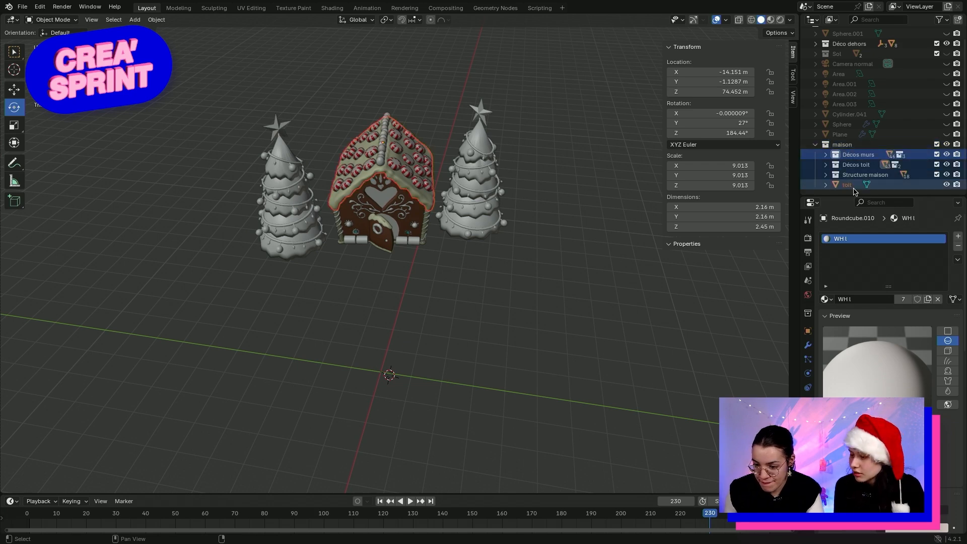
# Box-select the whole gingerbread house, make a ball on its roof ridge the active object, and clear the selection
pyautogui.click(522, 289)
pyautogui.moveTo(327, 119); pyautogui.dragTo(421, 248)
pyautogui.click(422, 251)
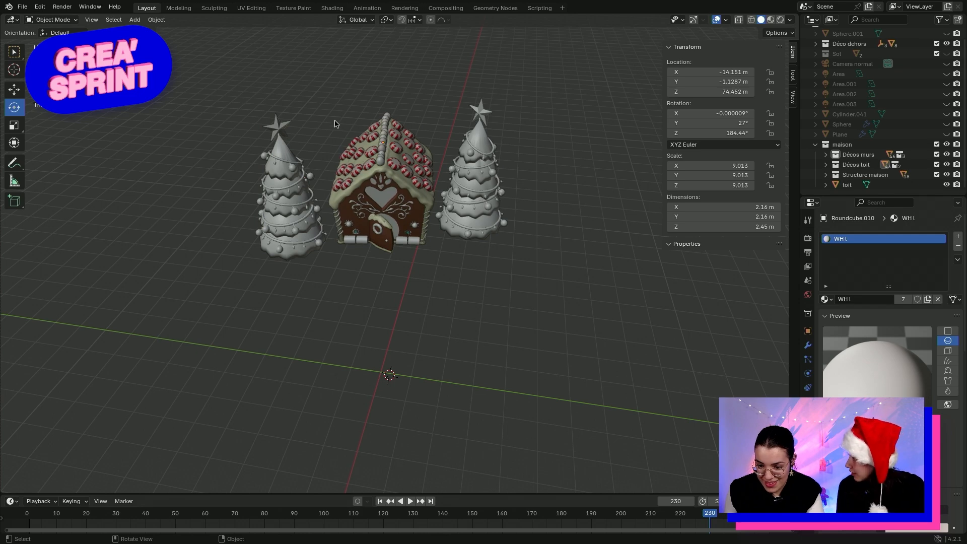
pyautogui.moveTo(334, 121); pyautogui.dragTo(428, 256)
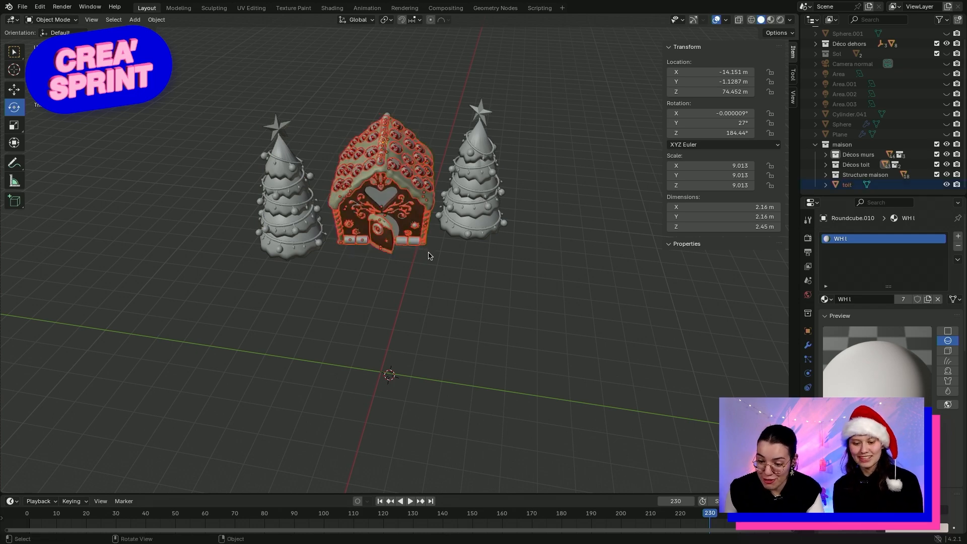
pyautogui.moveTo(425, 103); pyautogui.dragTo(388, 113, button='middle')
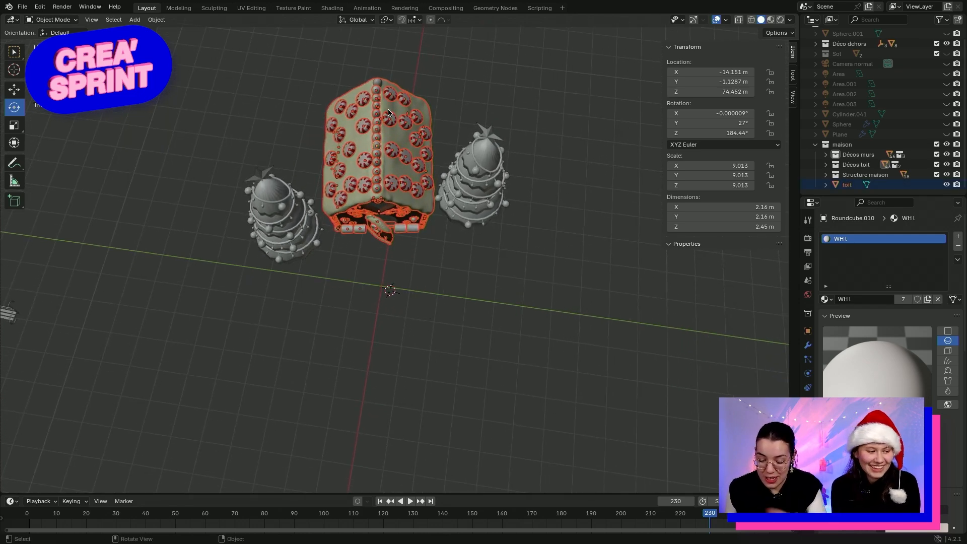
pyautogui.keyDown('shift'); pyautogui.click(378, 81); pyautogui.keyUp('shift')
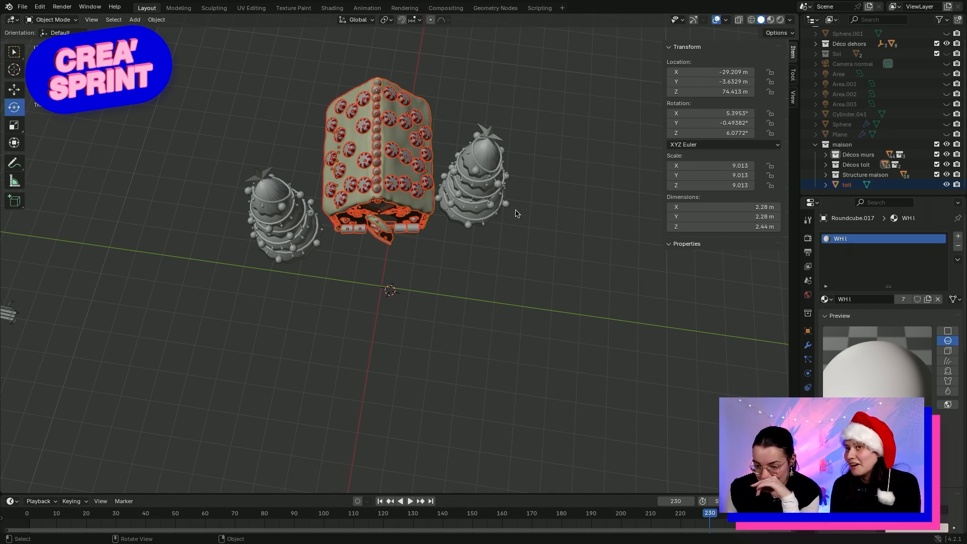
pyautogui.click(567, 255)
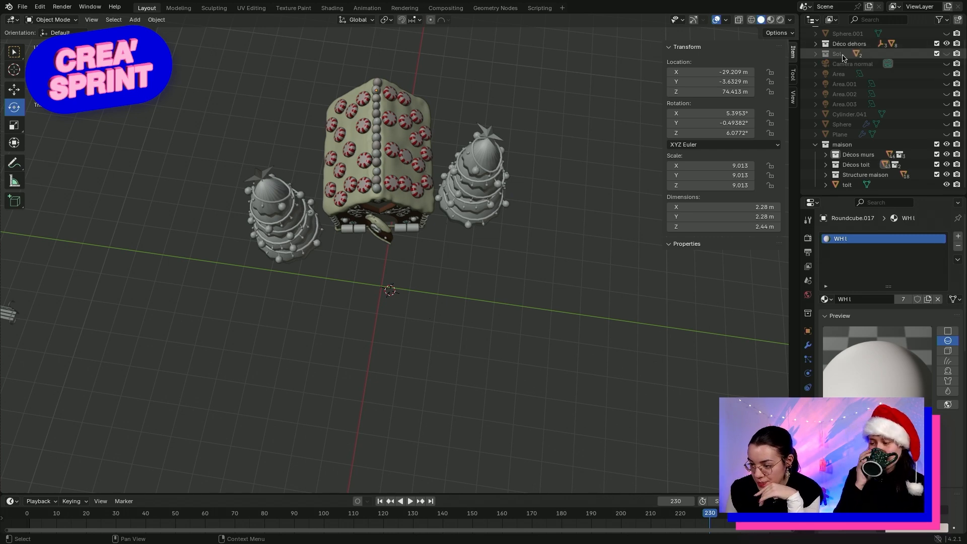
# Unhide the Sol collection and Cylinder.041 so the snowy ground and its pedestal are shown under the house
pyautogui.click(947, 53)
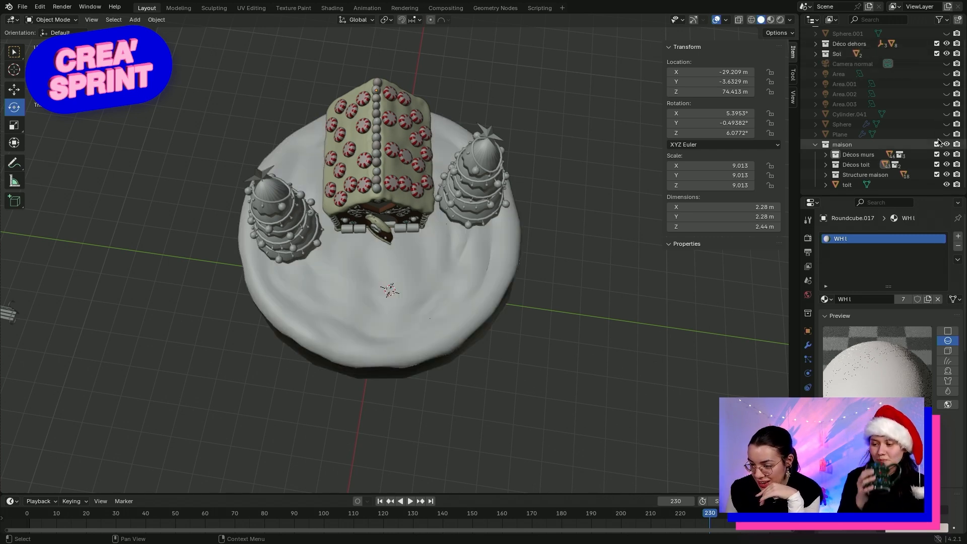
pyautogui.click(946, 115)
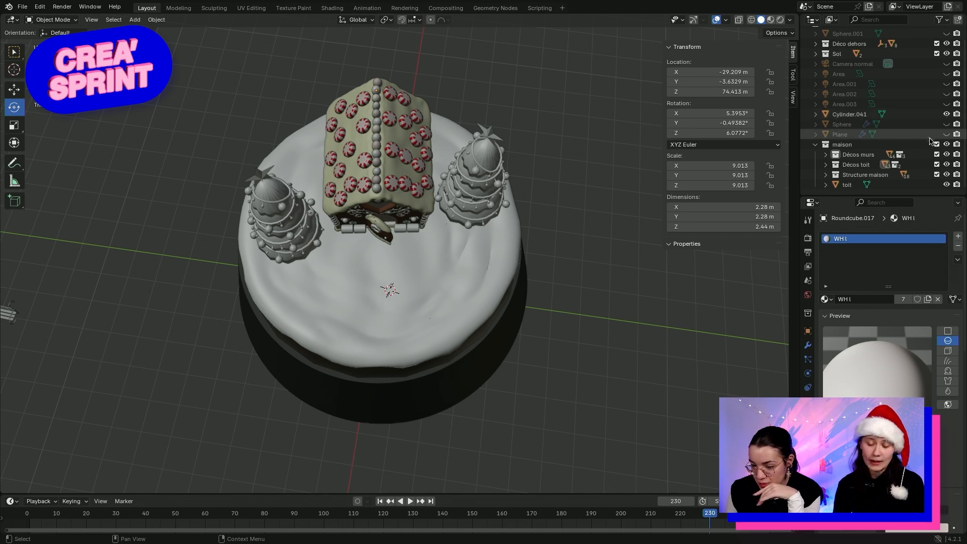
pyautogui.moveTo(685, 323); pyautogui.dragTo(691, 269, button='middle')
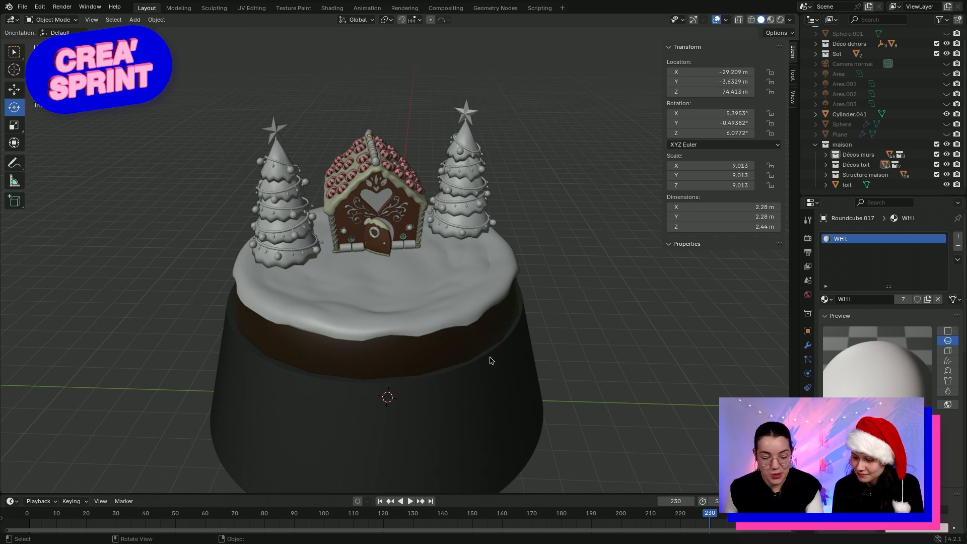
pyautogui.scroll(1, 331, 328)
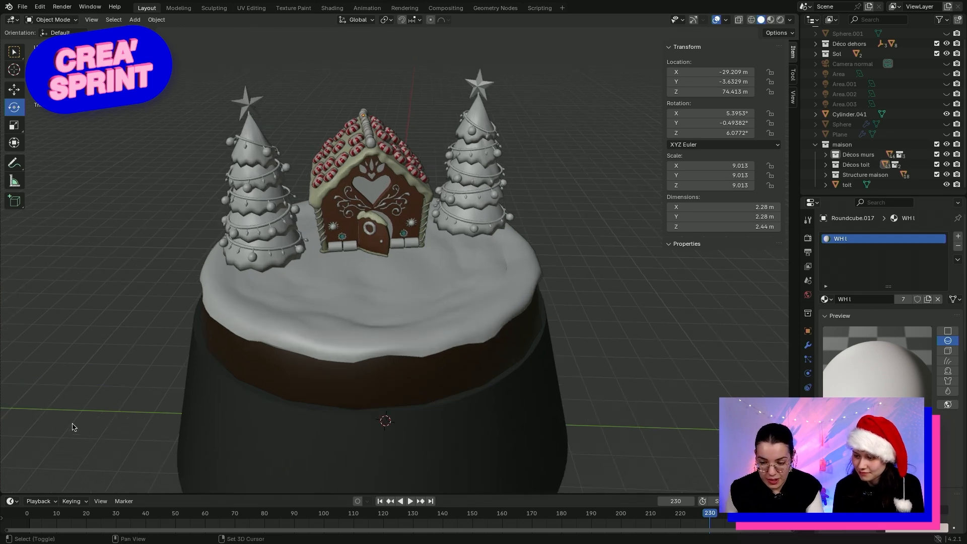
# Display the snowmen, candy cane and bench beside the base in Material Preview shading
pyautogui.keyDown('shift'); pyautogui.moveTo(72, 427); pyautogui.dragTo(621, 304, button='middle'); pyautogui.keyUp('shift')
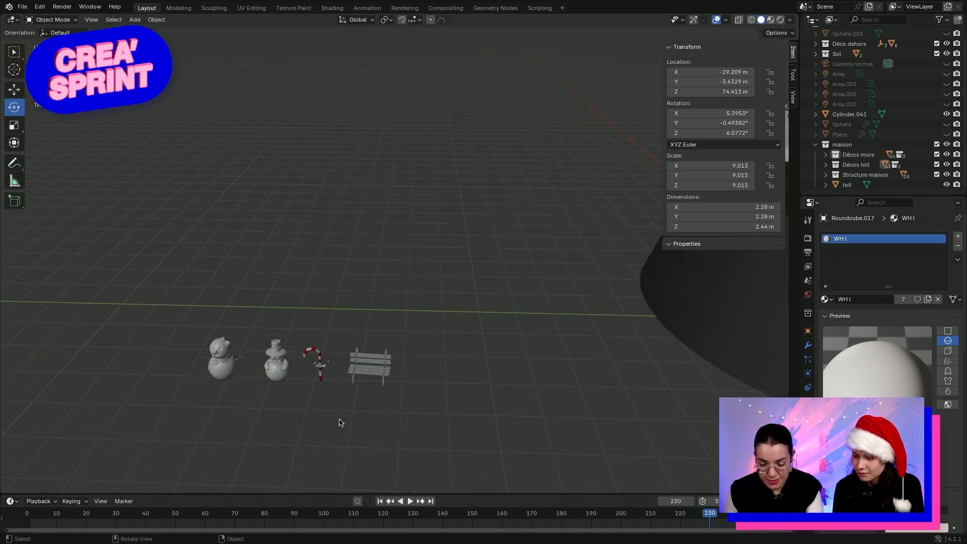
pyautogui.keyDown('shift'); pyautogui.moveTo(288, 399); pyautogui.dragTo(325, 414, button='middle'); pyautogui.keyUp('shift')
pyautogui.scroll(2, 351, 355)
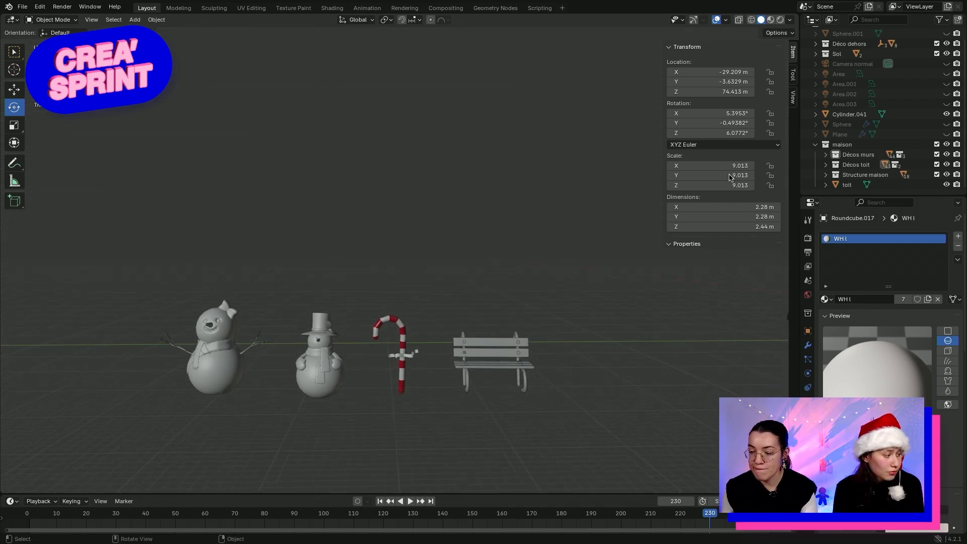
pyautogui.click(771, 20)
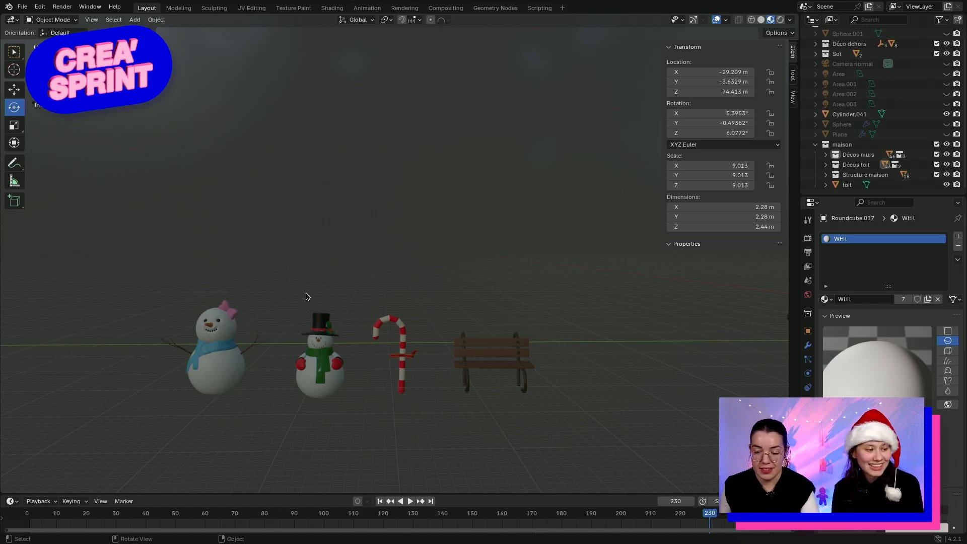
# Move the snowman with the black hat toward the base, about 1.28 m in X, 93.01 m in Y and -10.63 m in Z
pyautogui.click(238, 365)
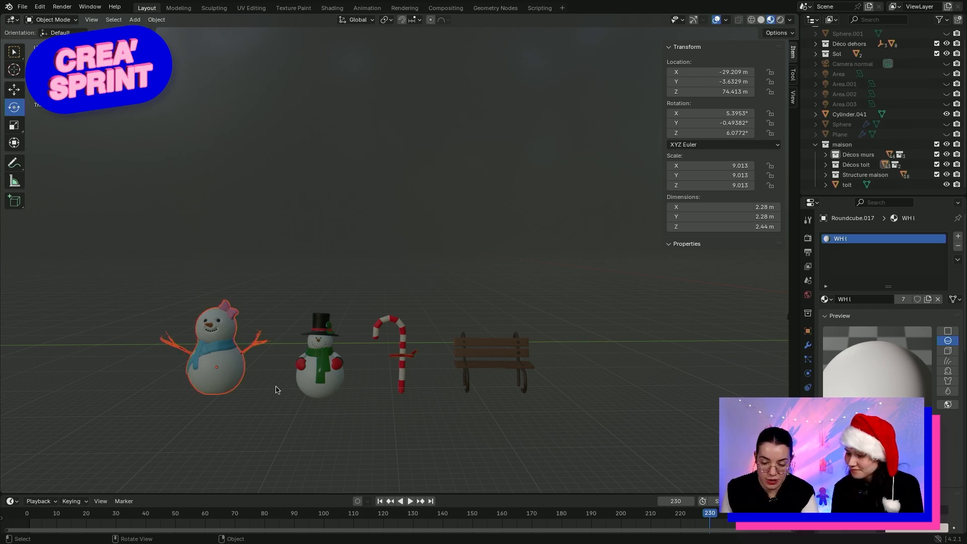
pyautogui.click(320, 356)
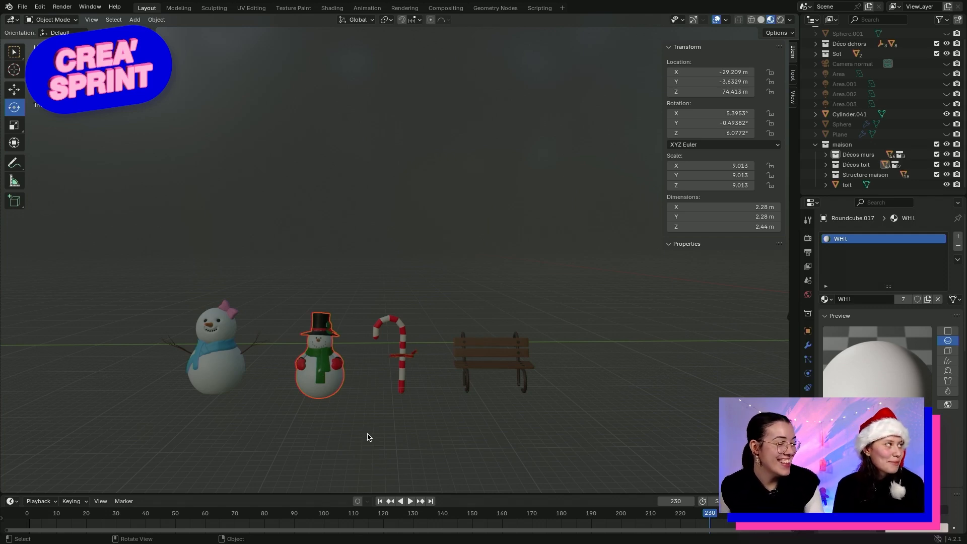
pyautogui.scroll(-4, 343, 408)
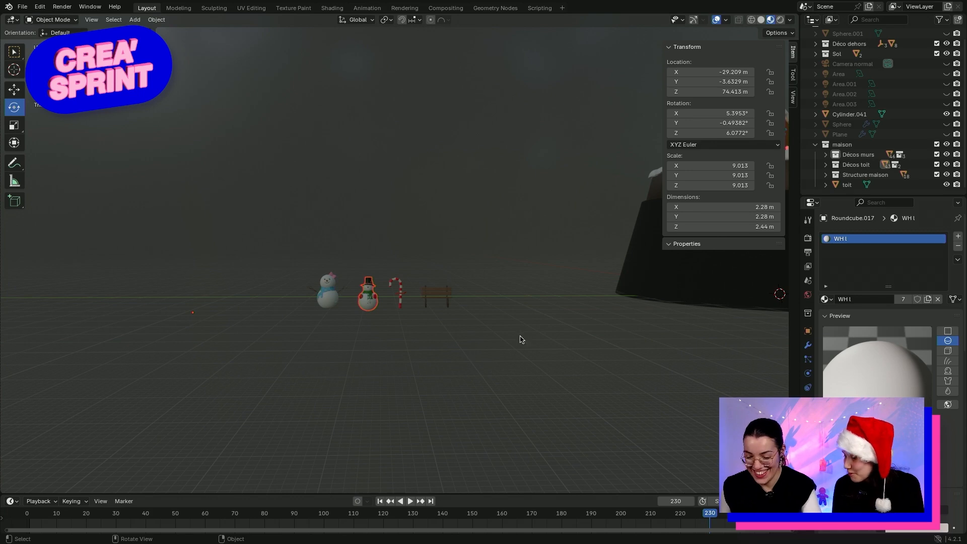
pyautogui.moveTo(519, 339); pyautogui.dragTo(283, 453, button='middle')
pyautogui.moveTo(301, 342); pyautogui.dragTo(293, 365, button='middle')
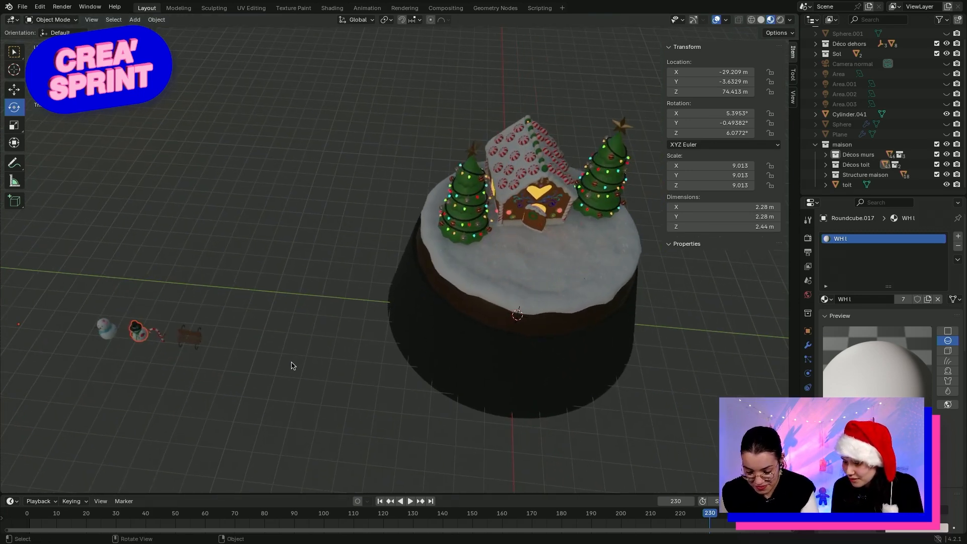
pyautogui.press('g')
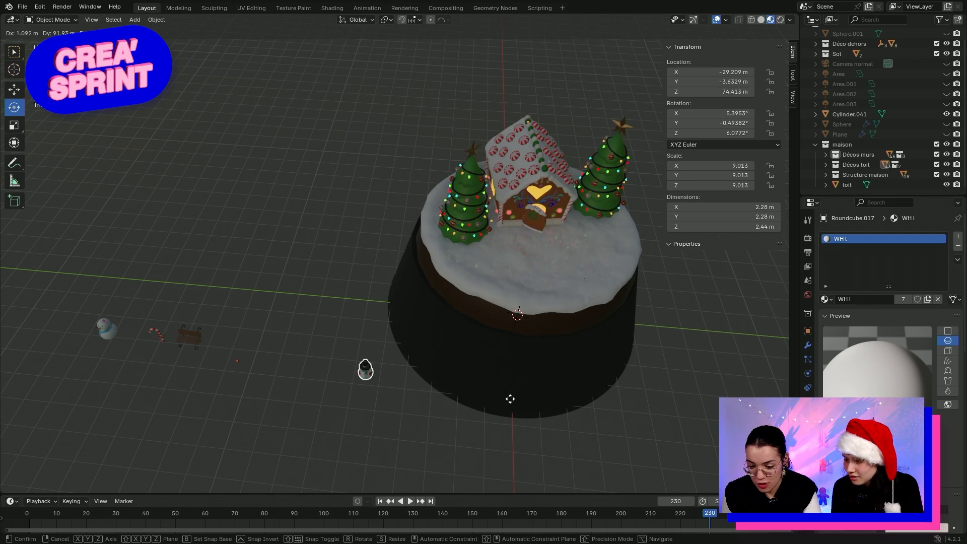
pyautogui.click(512, 399)
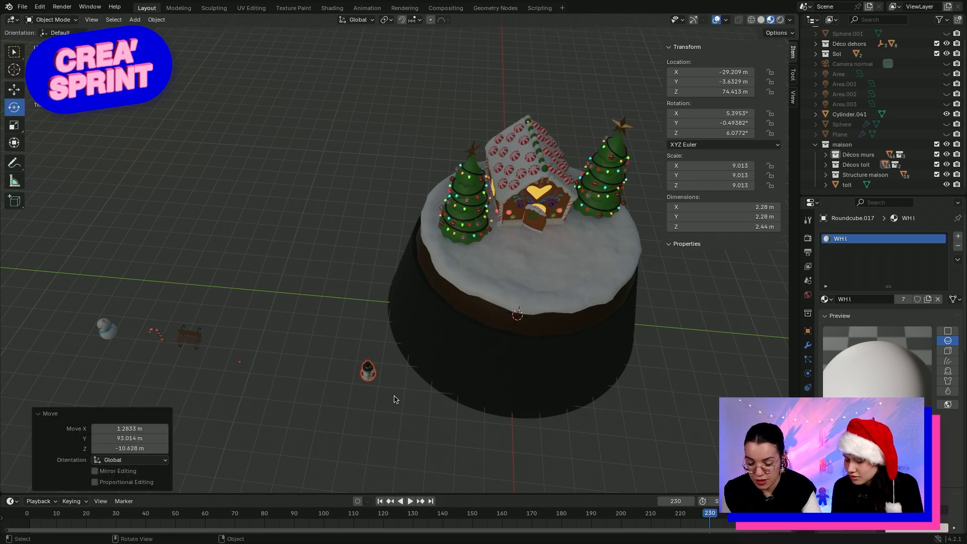
# Move the snowman beside the gingerbread house, about -36.56 m in X, 73.22 m in Y and 59.74 m in Z
pyautogui.moveTo(393, 398); pyautogui.dragTo(676, 395, button='middle')
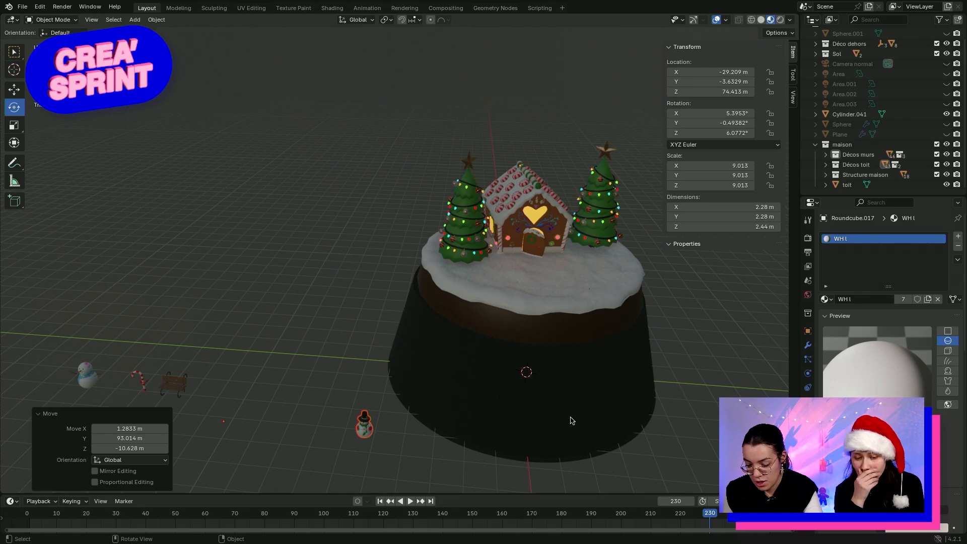
pyautogui.press('g')
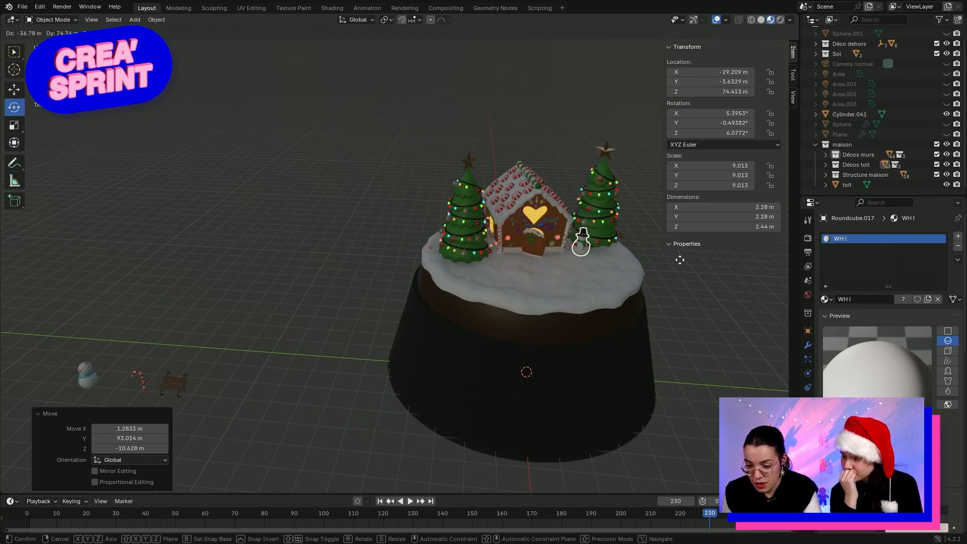
pyautogui.click(680, 265)
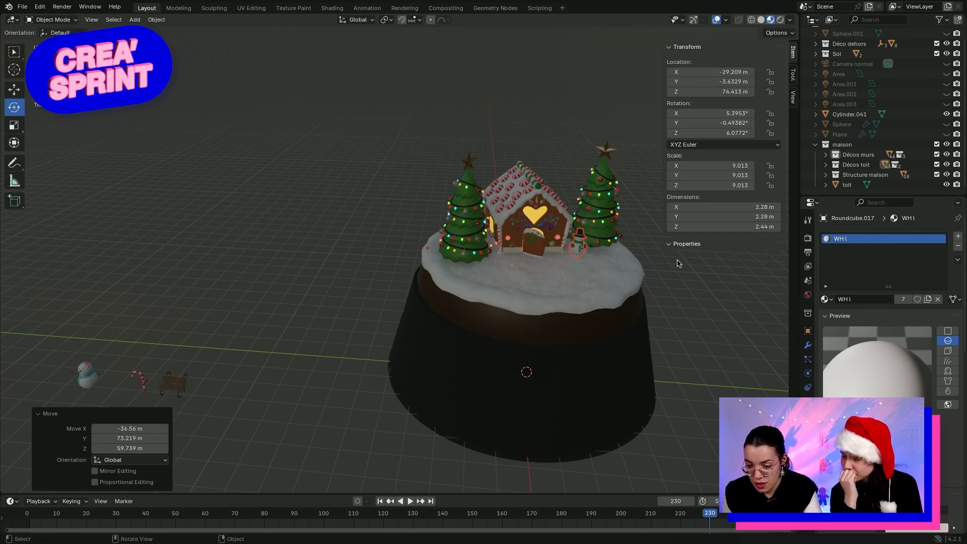
# Move the snowwoman with the pink bow near the outer Christmas tree, about -48.32 m in X, 202.48 m in Y and 49.76 m in Z
pyautogui.click(92, 375)
pyautogui.press('g')
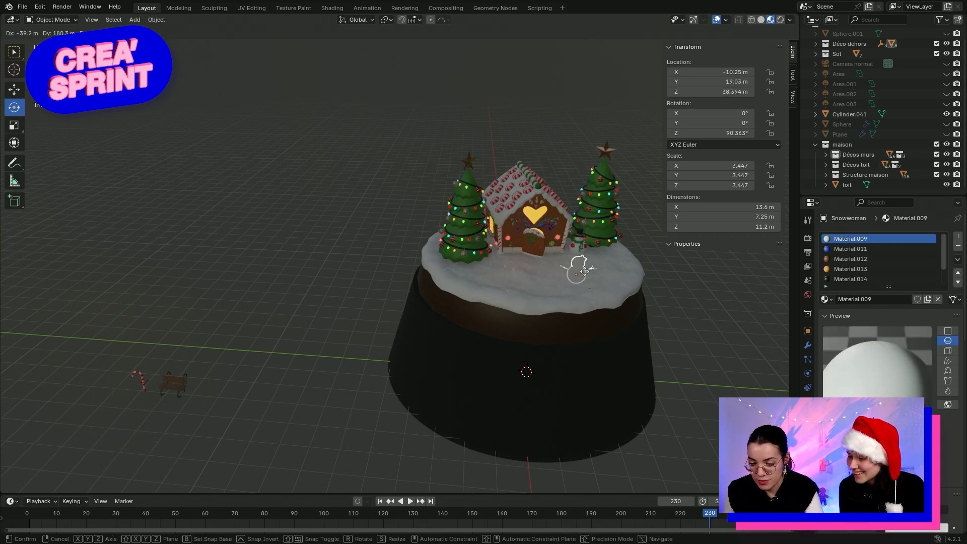
pyautogui.click(639, 257)
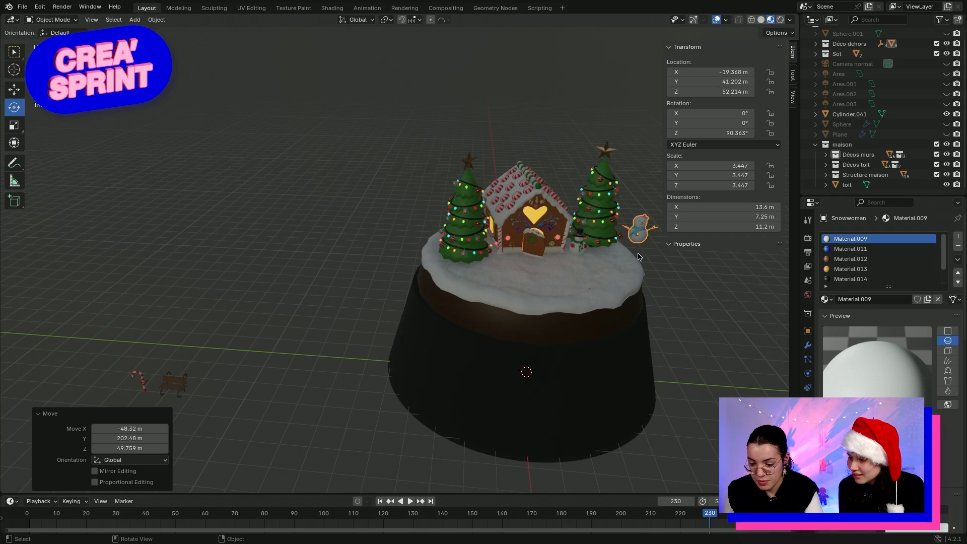
pyautogui.scroll(4, 638, 257)
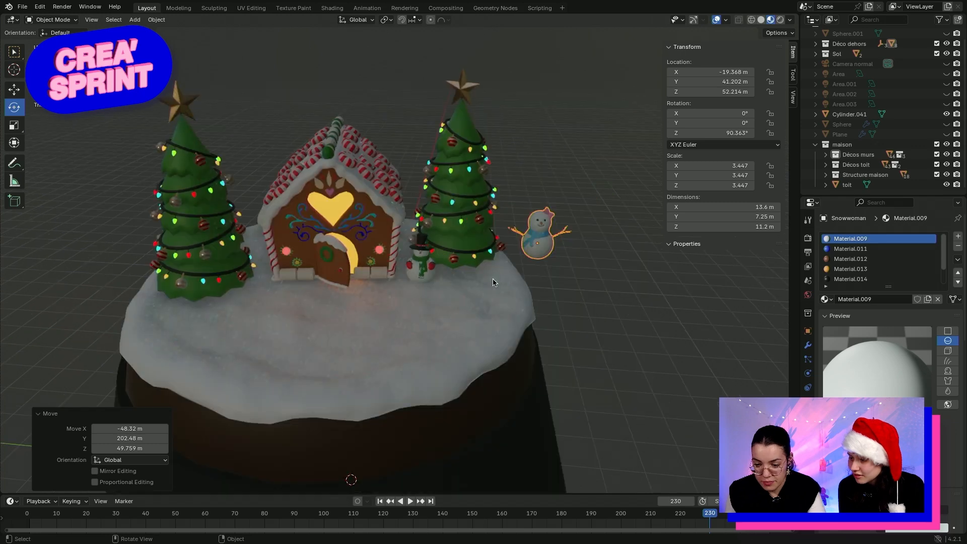
# Place the snowwoman on the snow in front of the gingerbread house, at location X 4.9878 m, Y 4.9993 m, Z 50.644 m
pyautogui.keyDown('shift'); pyautogui.moveTo(494, 281); pyautogui.dragTo(534, 255, button='middle'); pyautogui.keyUp('shift')
pyautogui.scroll(1, 562, 224)
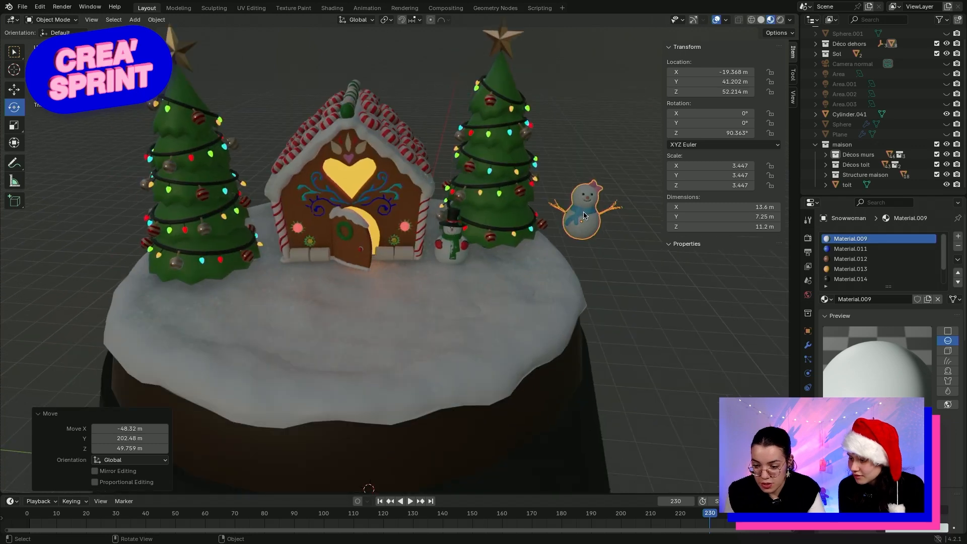
pyautogui.press('g')
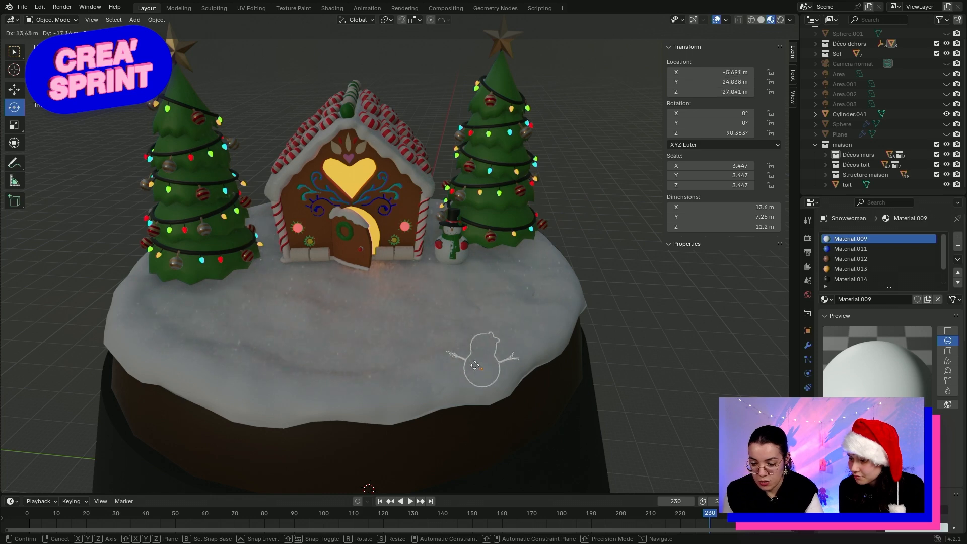
pyautogui.click(587, 238)
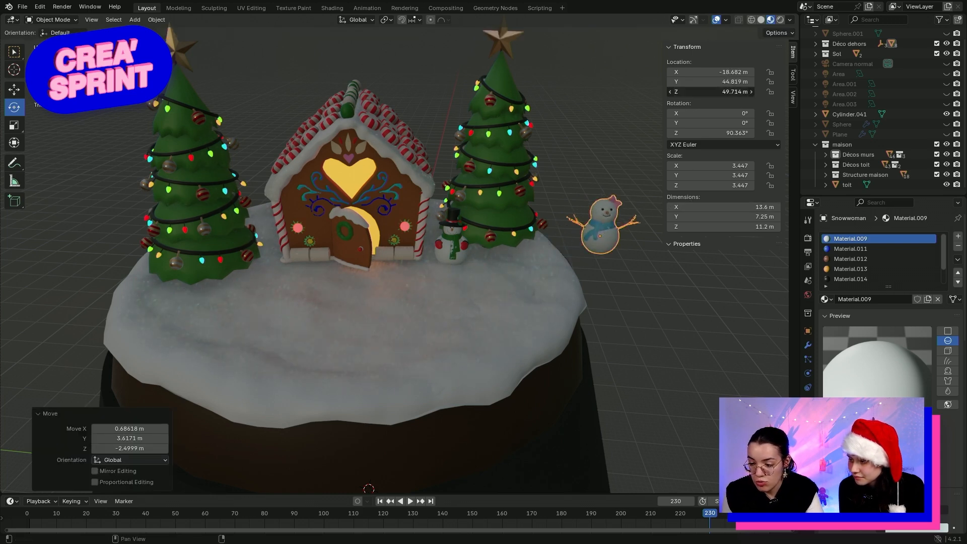
pyautogui.moveTo(725, 92); pyautogui.dragTo(638, 74)
pyautogui.moveTo(426, 346); pyautogui.dragTo(454, 232, button='middle')
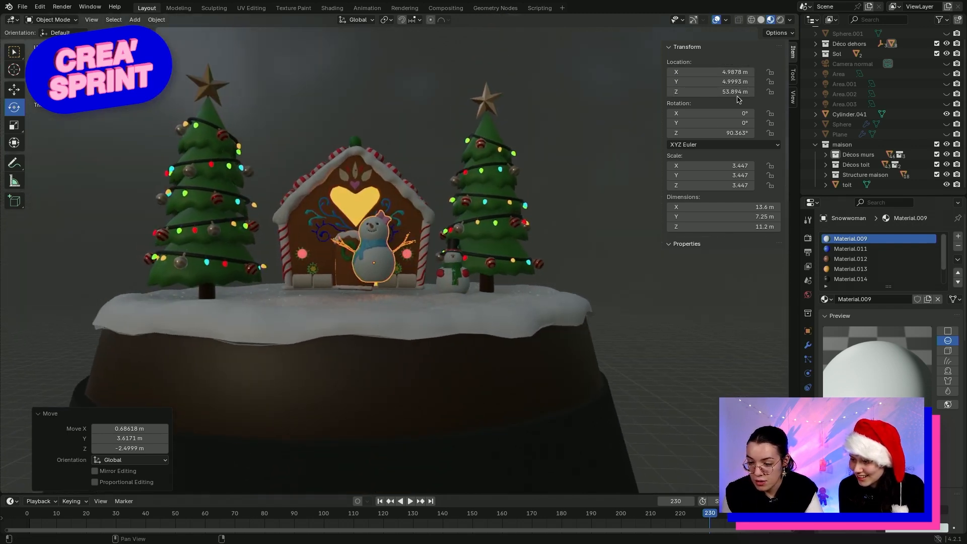
pyautogui.moveTo(737, 95); pyautogui.dragTo(722, 92)
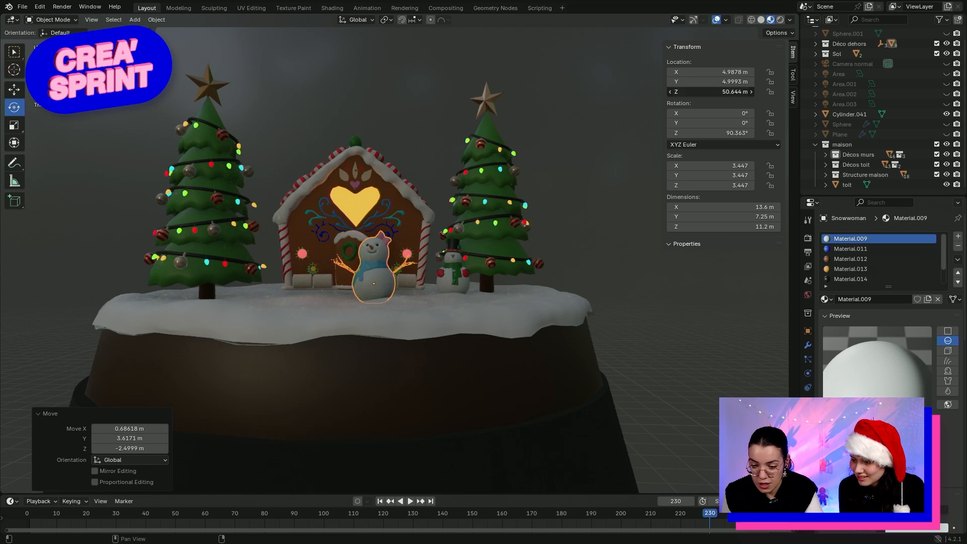
pyautogui.scroll(2, 370, 299)
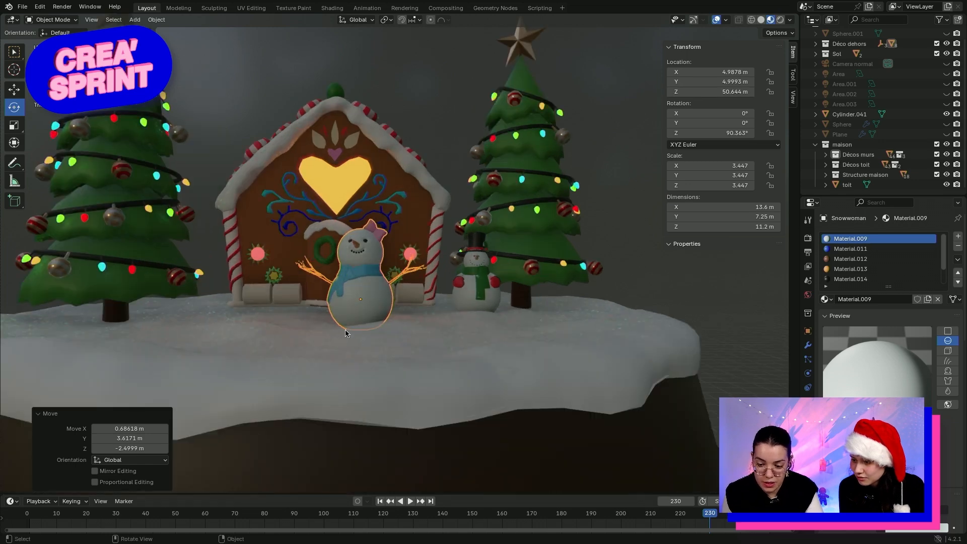
# Move the snowwoman to the opposite side of the door from the snowman, about 2.25 m in X, -13.49 m in Y and -0.61 m in Z
pyautogui.moveTo(473, 223)
pyautogui.mouseDown(button='middle')
pyautogui.moveTo(458, 255)
pyautogui.moveTo(489, 214)
pyautogui.mouseUp(button='middle')
pyautogui.click(489, 215)
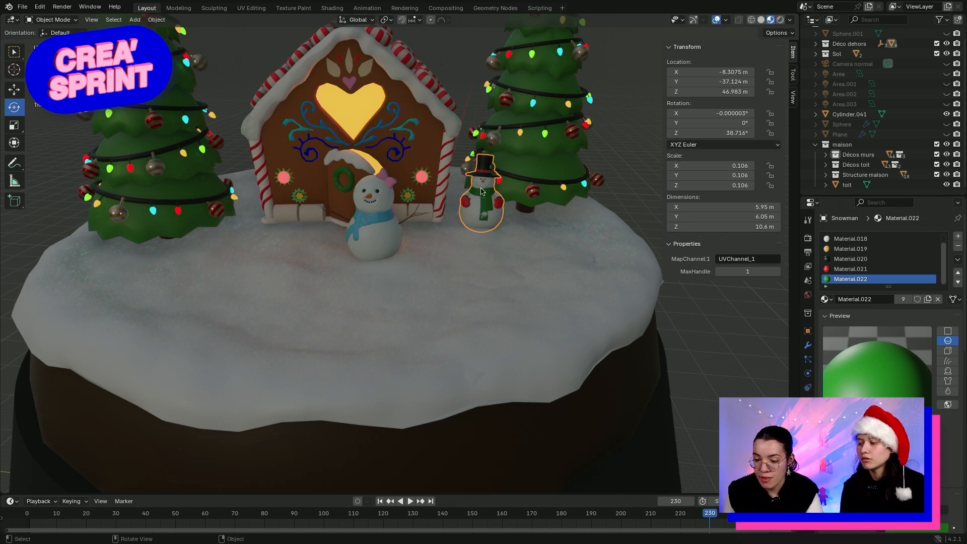
pyautogui.click(411, 217)
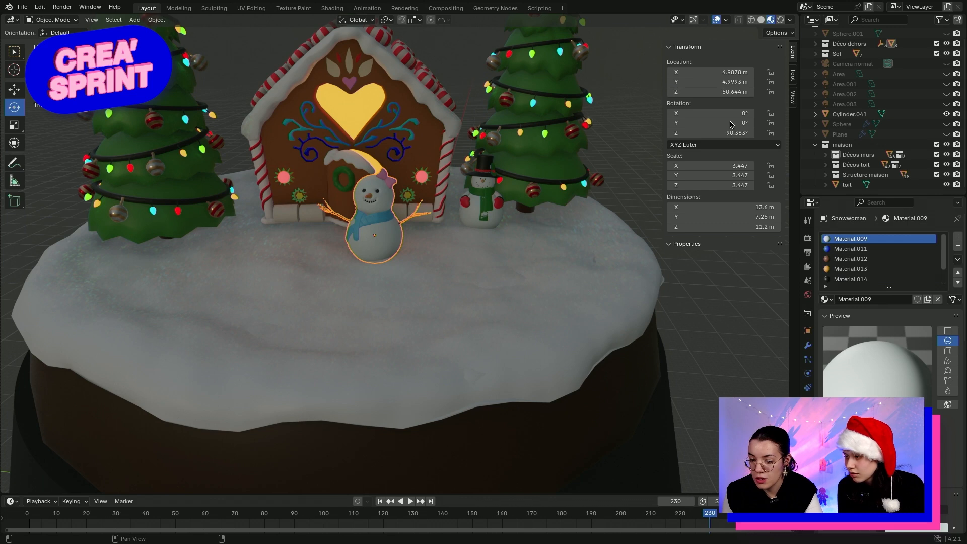
pyautogui.press('g')
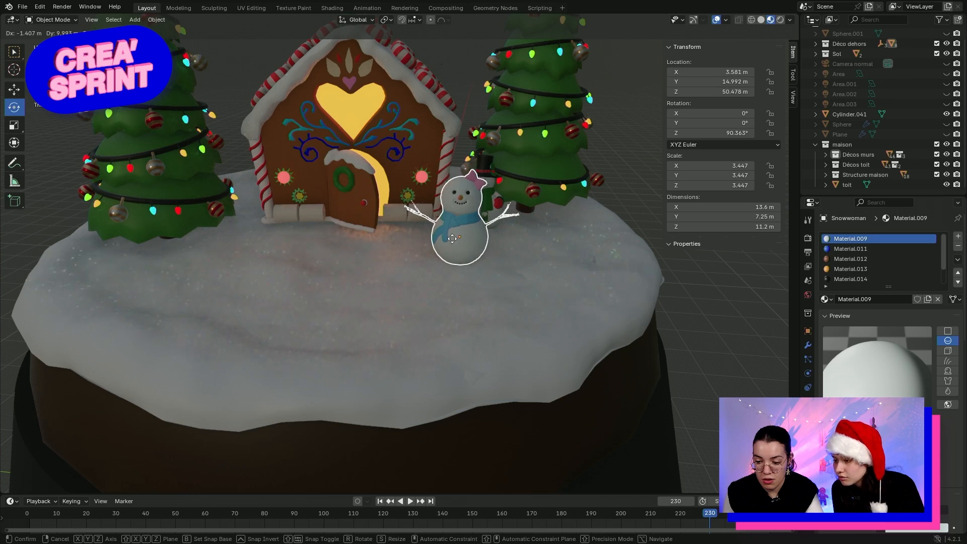
pyautogui.click(253, 243)
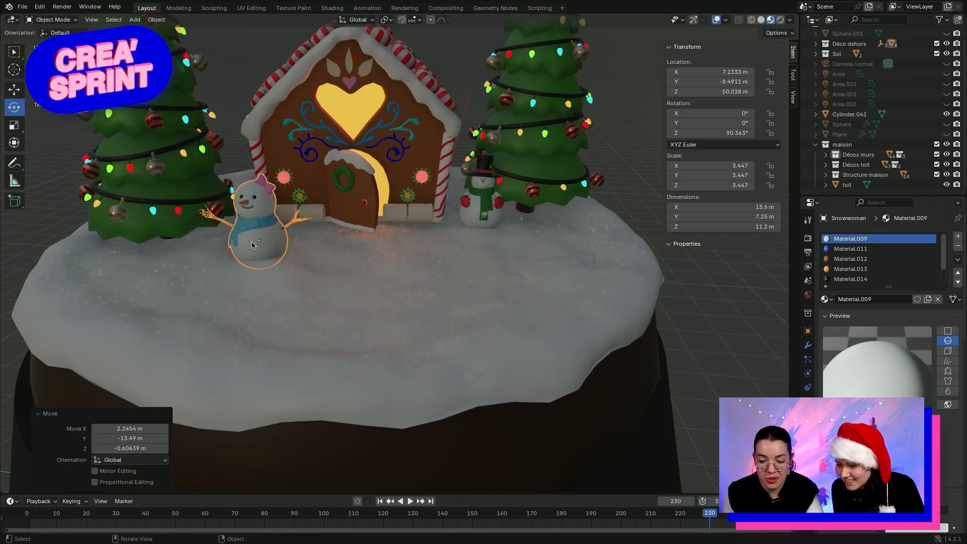
# Scale the snowwoman uniformly by about 0.727
pyautogui.click(16, 128)
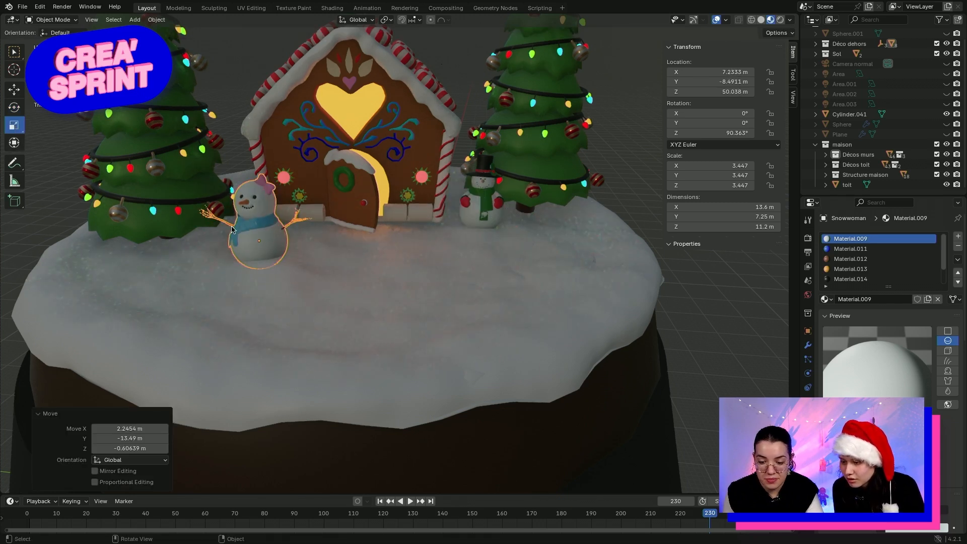
pyautogui.press('s')
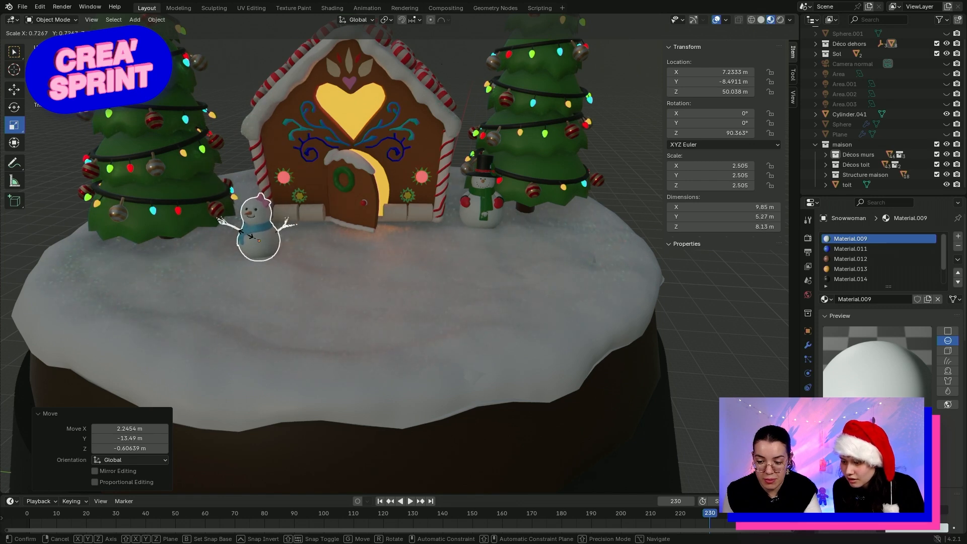
pyautogui.click(246, 233)
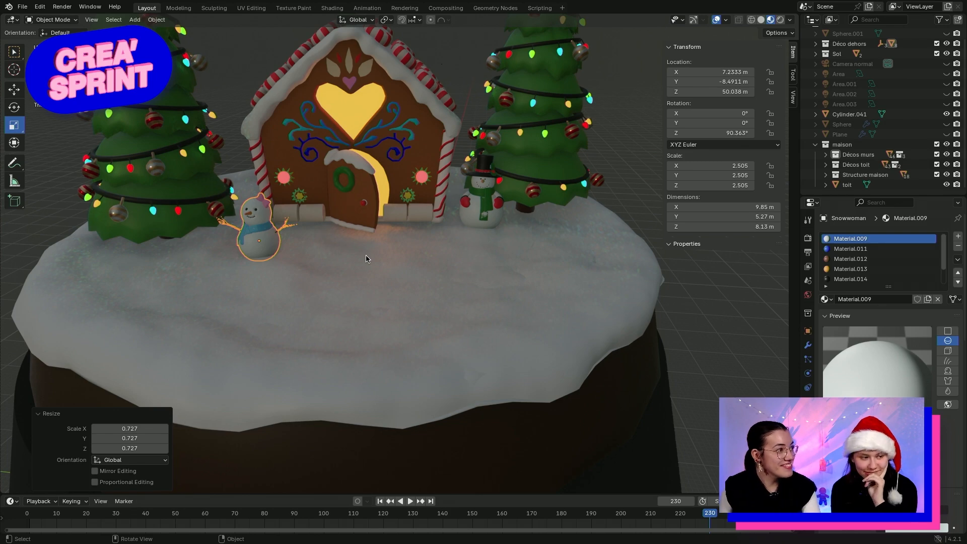
# Examine from several angles how the snowwoman, snowman, house and trees sit on the snowy base
pyautogui.scroll(2, 332, 241)
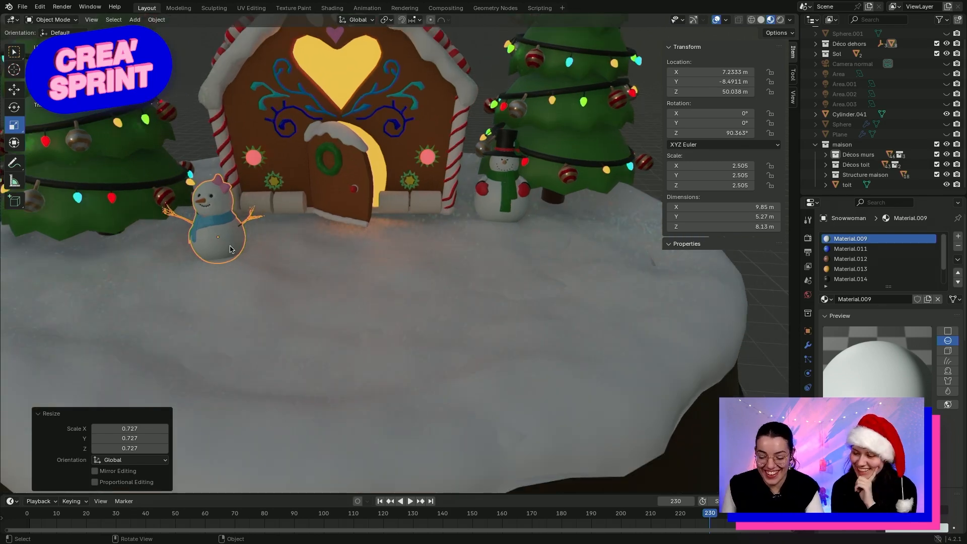
pyautogui.moveTo(237, 252); pyautogui.dragTo(331, 365, button='middle')
pyautogui.scroll(3, 331, 365)
pyautogui.keyDown('shift'); pyautogui.moveTo(315, 400); pyautogui.dragTo(347, 369, button='middle'); pyautogui.keyUp('shift')
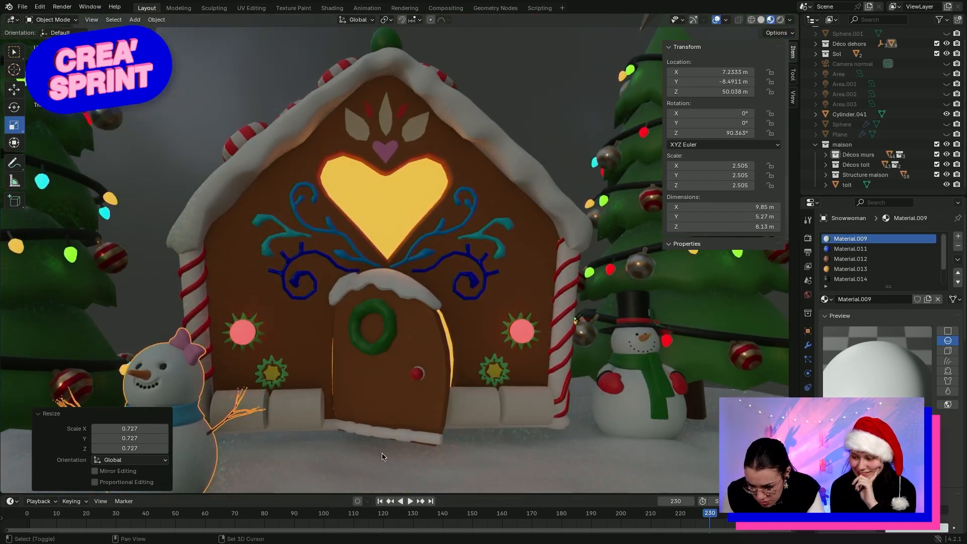
pyautogui.keyDown('shift'); pyautogui.moveTo(377, 411); pyautogui.dragTo(328, 257, button='middle'); pyautogui.keyUp('shift')
pyautogui.scroll(-6, 359, 290)
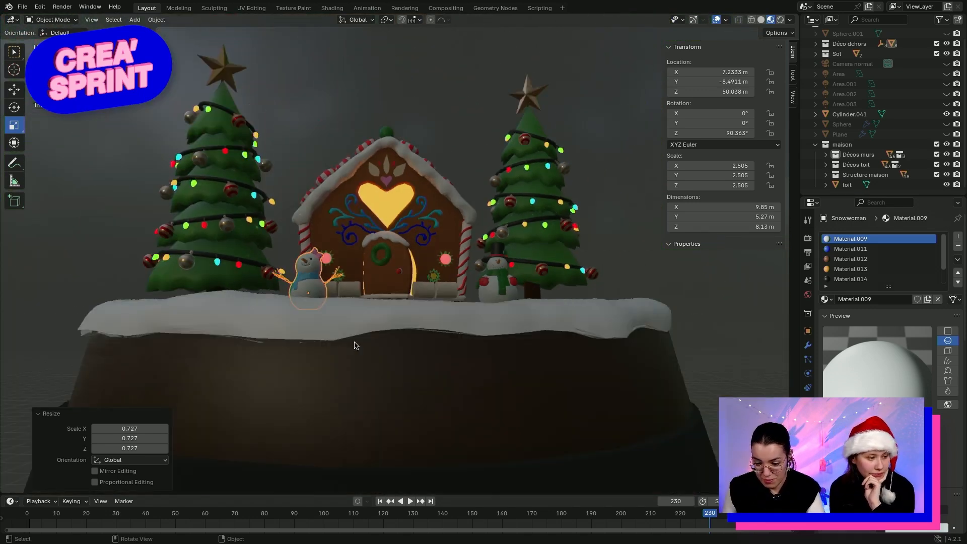
pyautogui.scroll(1, 354, 345)
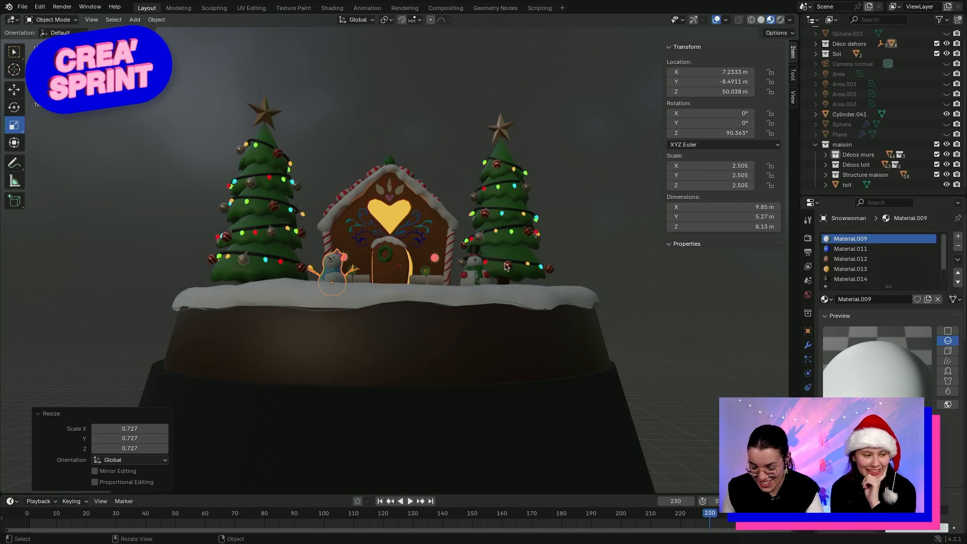
pyautogui.keyDown('shift'); pyautogui.moveTo(506, 267); pyautogui.dragTo(487, 292, button='middle'); pyautogui.keyUp('shift')
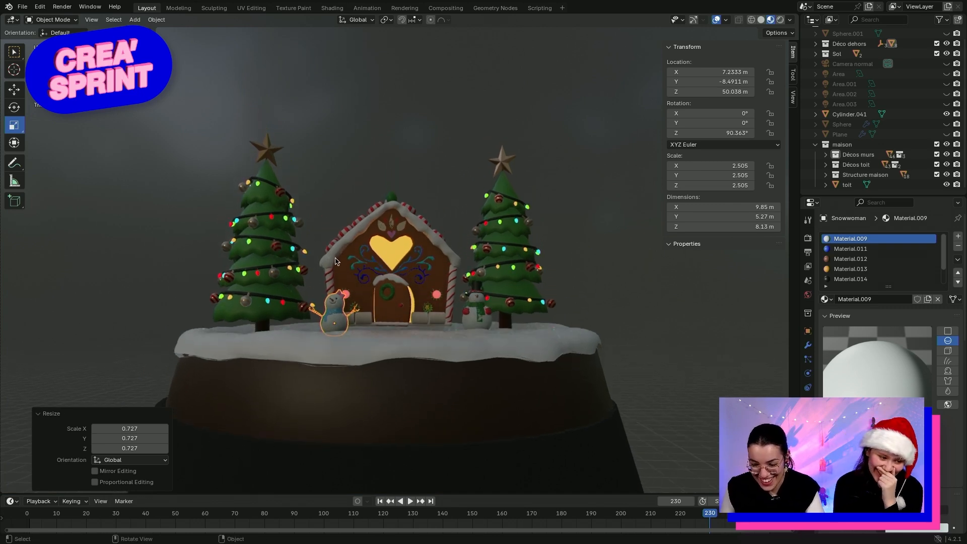
pyautogui.moveTo(336, 261); pyautogui.dragTo(426, 134, button='middle')
pyautogui.click(503, 195)
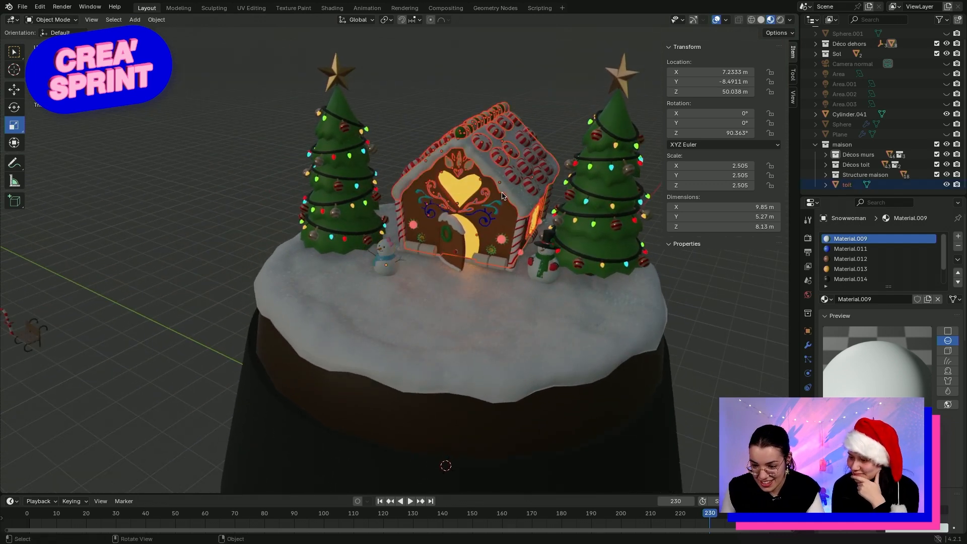
pyautogui.click(411, 100)
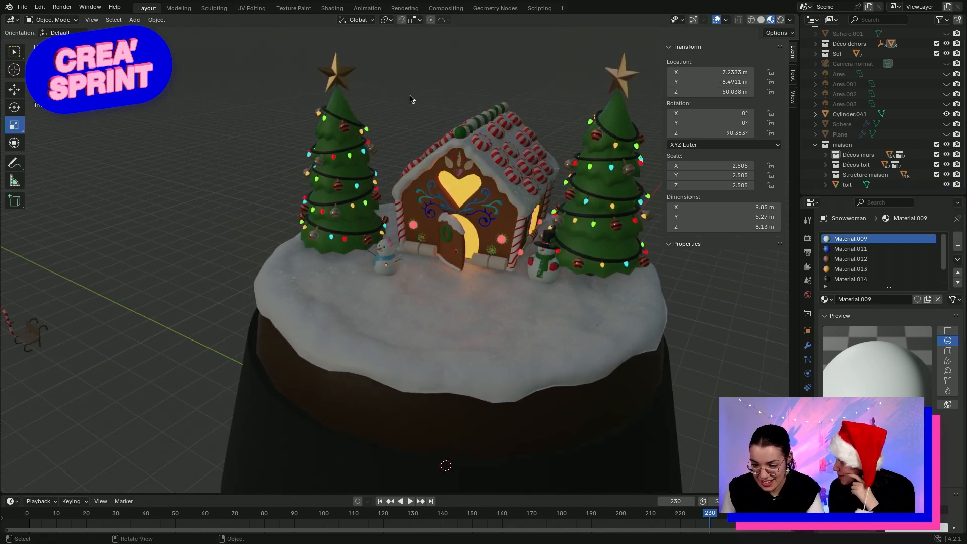
# Raise the snow layer on the base to a Z location of 48.525 m
pyautogui.click(537, 341)
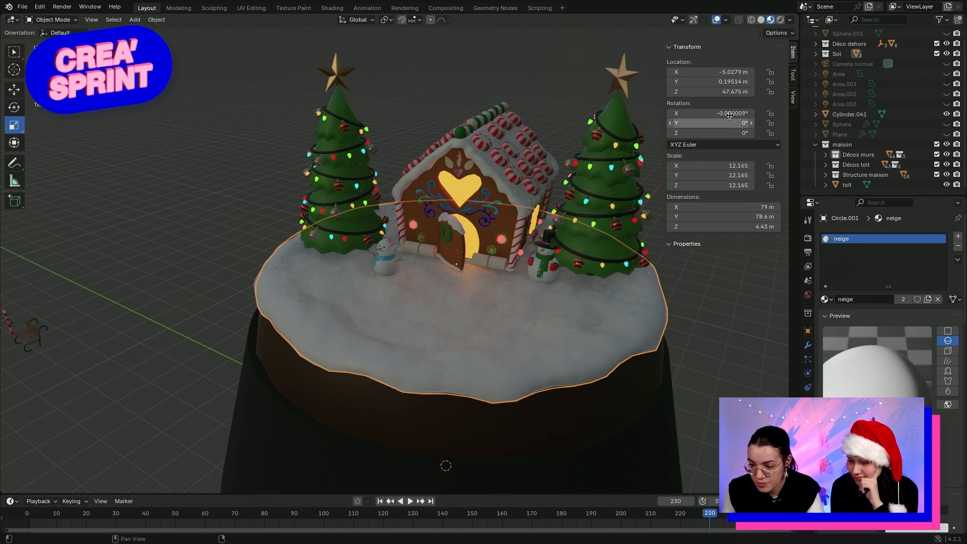
pyautogui.keyDown('shift'); pyautogui.moveTo(497, 333); pyautogui.dragTo(508, 262, button='middle'); pyautogui.keyUp('shift')
pyautogui.keyDown('shift'); pyautogui.moveTo(484, 312); pyautogui.dragTo(431, 408, button='middle'); pyautogui.keyUp('shift')
pyautogui.moveTo(417, 296); pyautogui.dragTo(411, 265, button='middle')
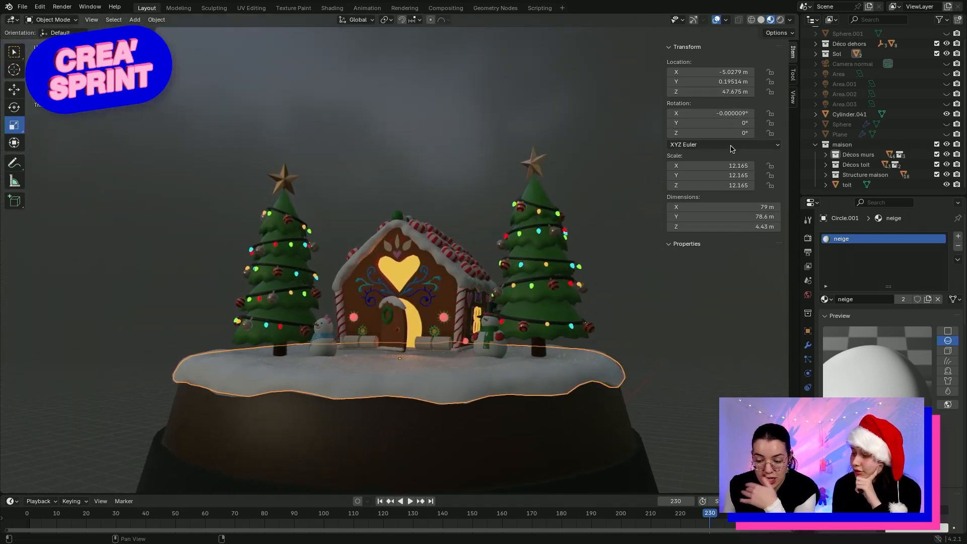
pyautogui.scroll(2, 457, 416)
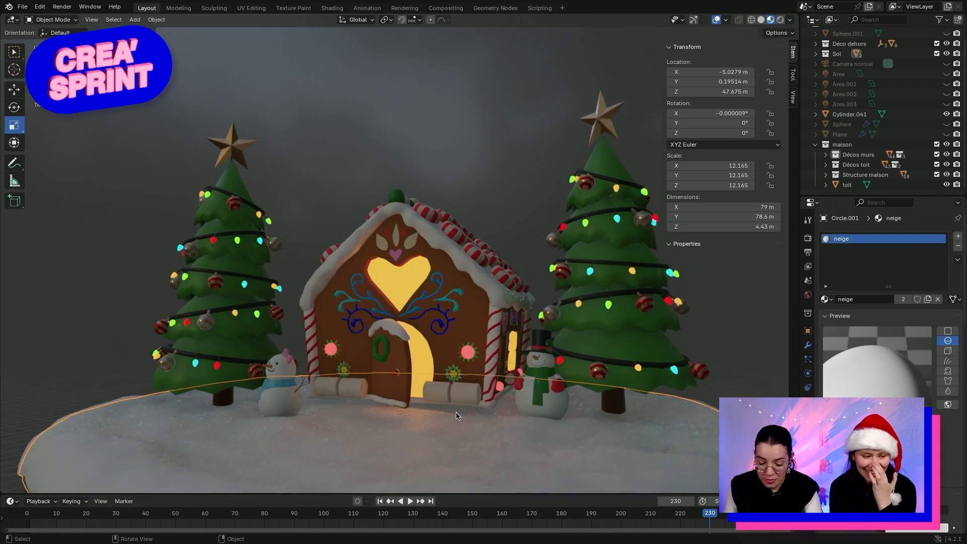
pyautogui.scroll(-2, 457, 415)
pyautogui.moveTo(457, 413); pyautogui.dragTo(459, 356, button='middle')
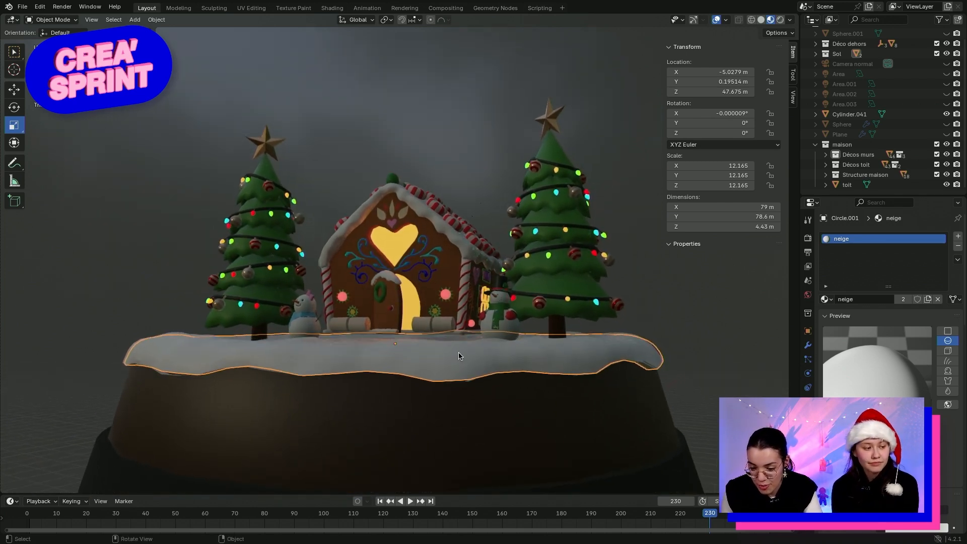
pyautogui.moveTo(724, 93); pyautogui.dragTo(764, 92)
pyautogui.moveTo(611, 173); pyautogui.dragTo(620, 225, button='middle')
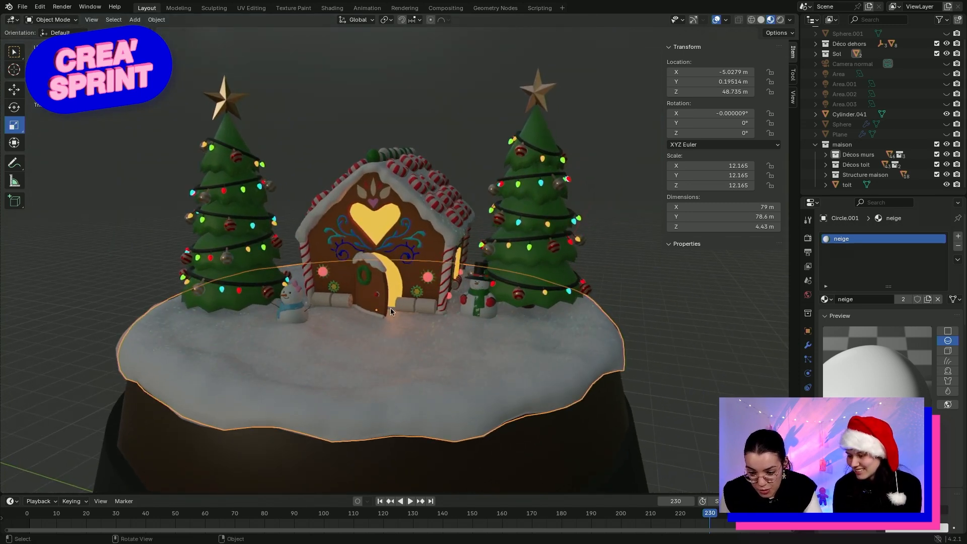
pyautogui.scroll(5, 391, 308)
pyautogui.moveTo(448, 383); pyautogui.dragTo(431, 358, button='middle')
pyautogui.moveTo(733, 92)
pyautogui.mouseDown()
pyautogui.moveTo(714, 92)
pyautogui.moveTo(726, 91)
pyautogui.mouseUp()
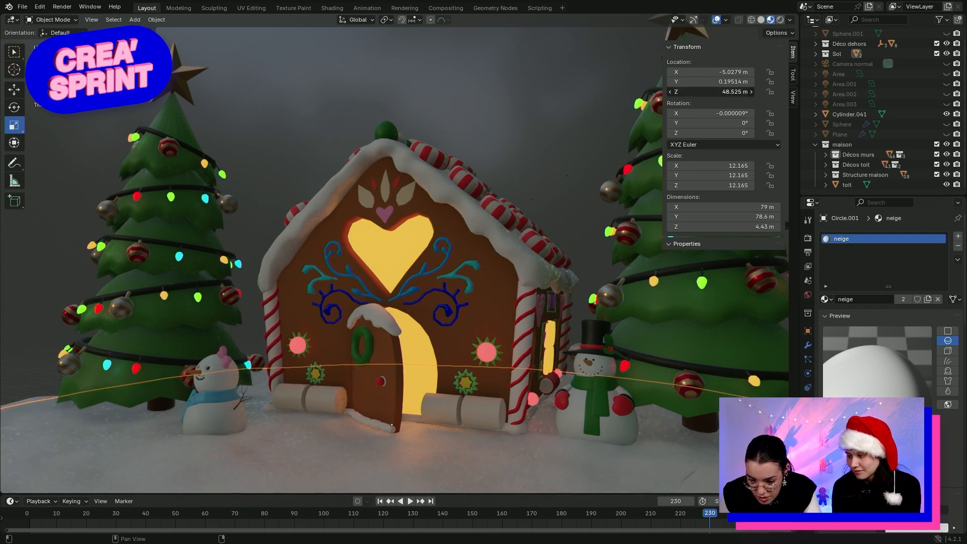
# Raise the snowwoman to a Z location of 51.048 m so she rests on the snow
pyautogui.moveTo(336, 373); pyautogui.dragTo(209, 412, button='middle')
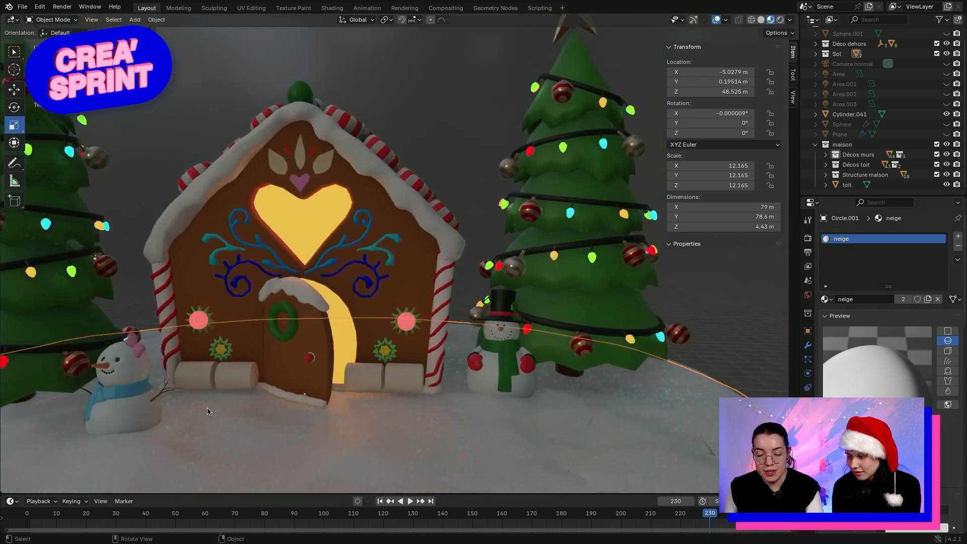
pyautogui.click(128, 406)
pyautogui.scroll(-2, 265, 294)
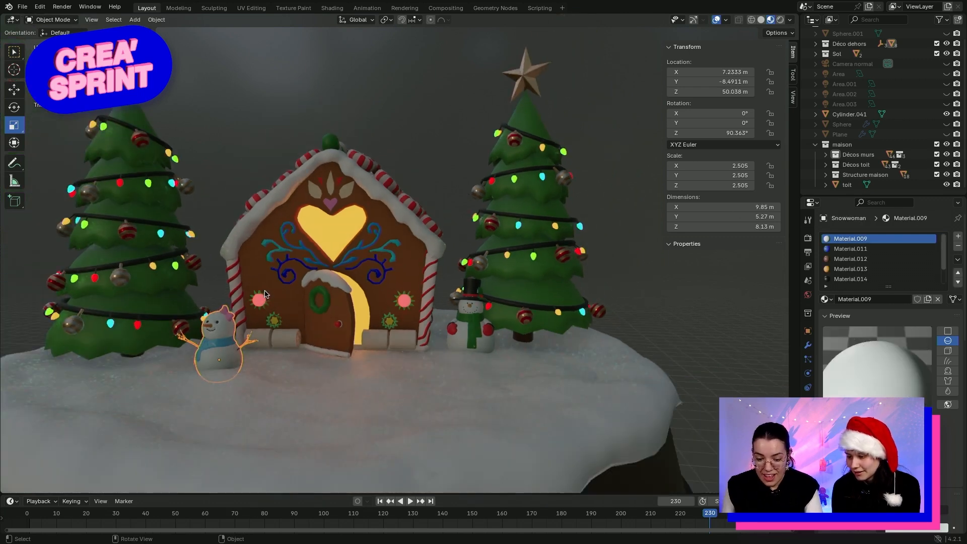
pyautogui.scroll(1, 265, 294)
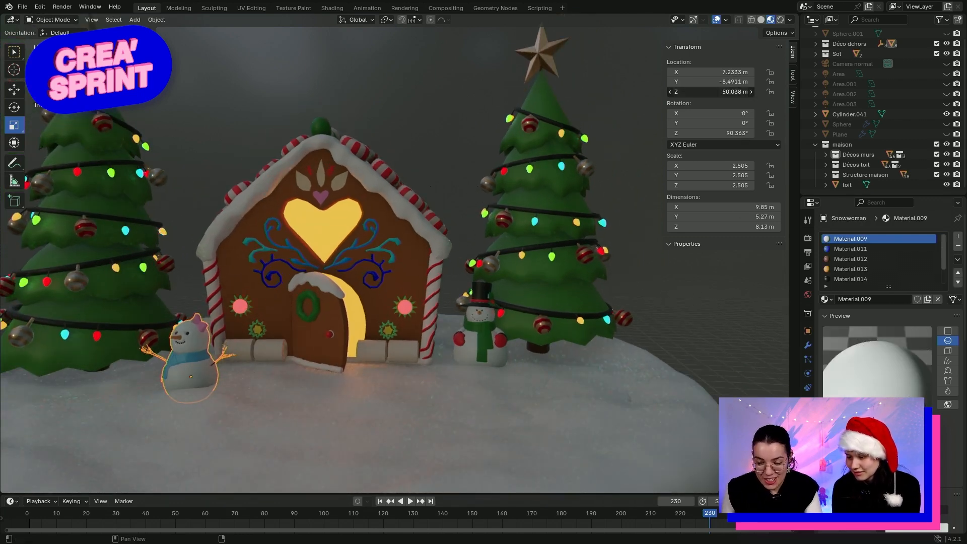
pyautogui.moveTo(726, 91); pyautogui.dragTo(737, 92)
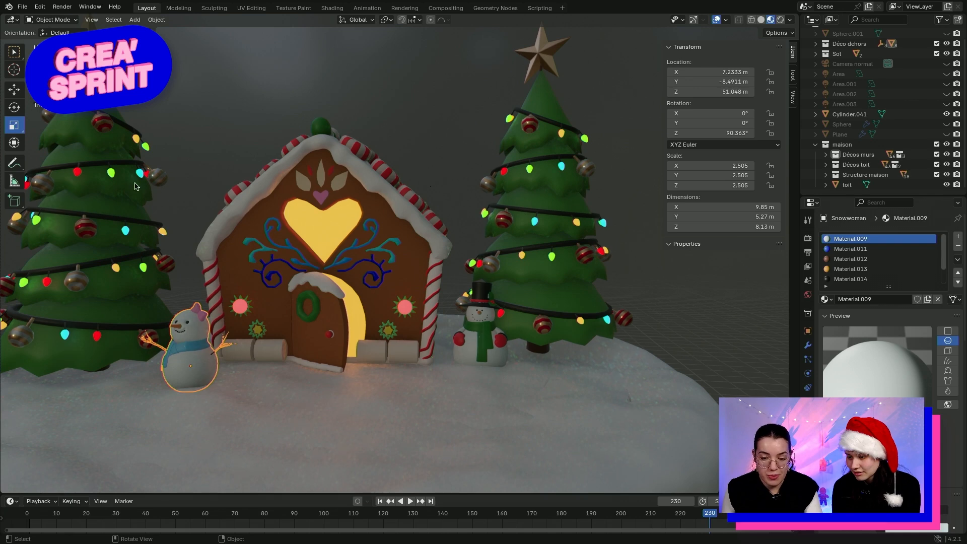
# Turn the snowwoman to a Z rotation of 121.36° so she faces the front of the scene
pyautogui.keyDown('shift'); pyautogui.moveTo(283, 269); pyautogui.dragTo(365, 283, button='middle'); pyautogui.keyUp('shift')
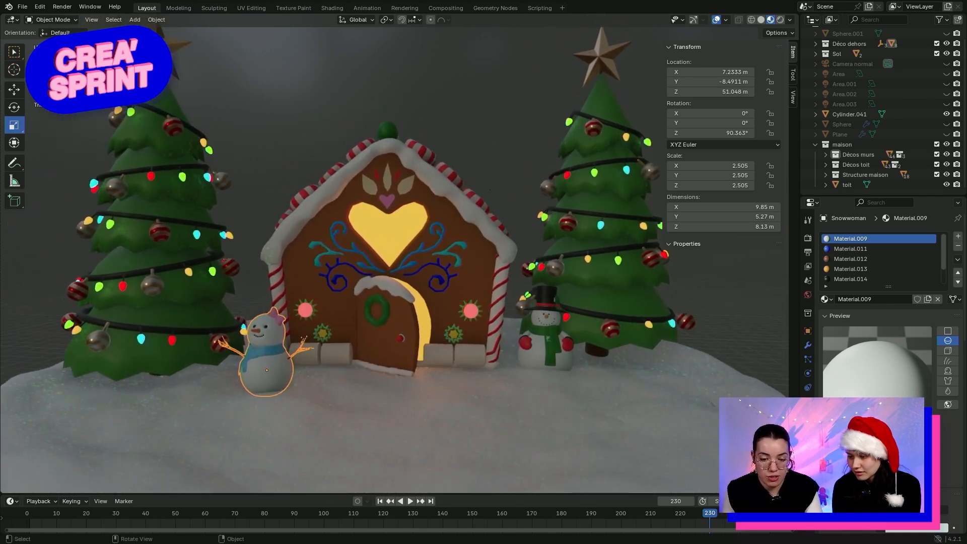
pyautogui.click(13, 112)
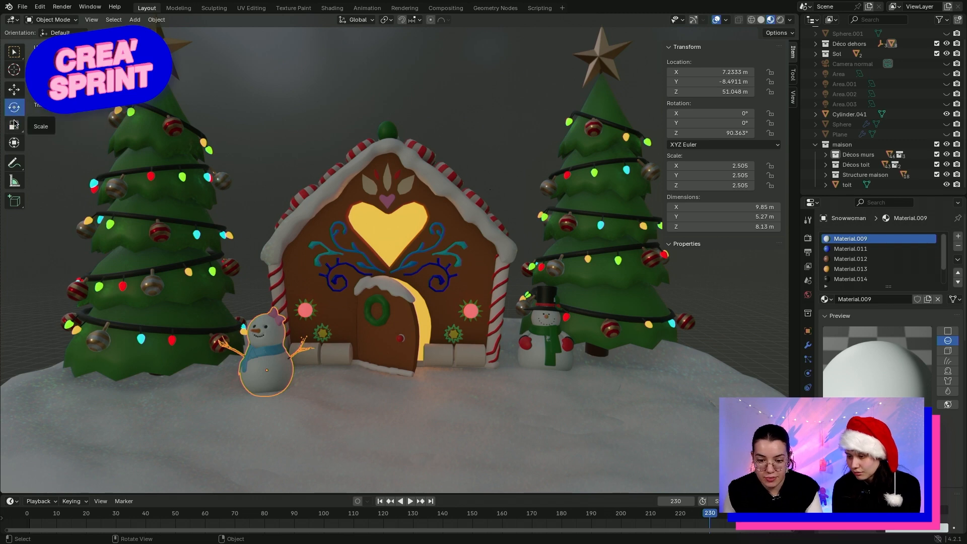
pyautogui.moveTo(724, 123); pyautogui.dragTo(742, 133)
pyautogui.hotkey('ctrl', 'z')
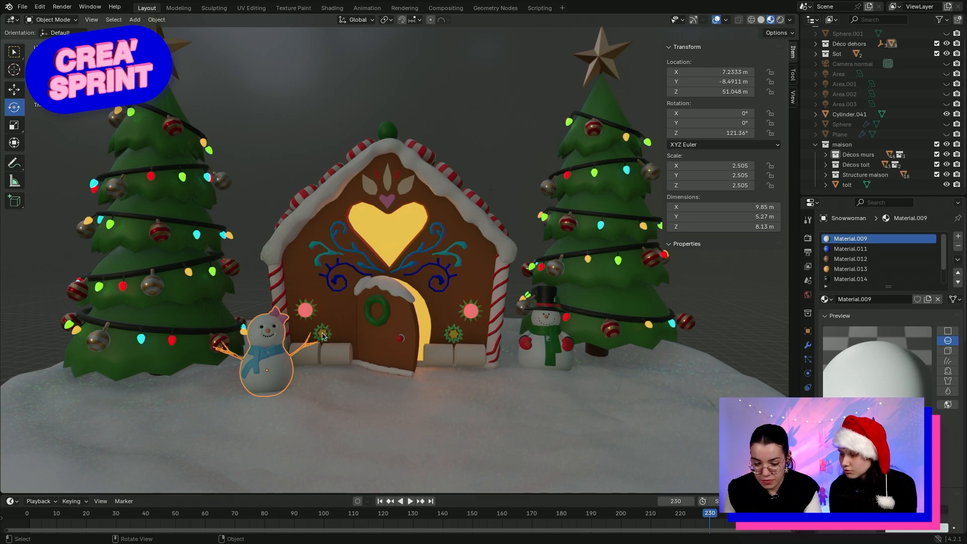
# Move the snowman back toward the tree beside it and turn it to a Z rotation of 9.716°
pyautogui.moveTo(338, 315); pyautogui.dragTo(414, 359, button='middle')
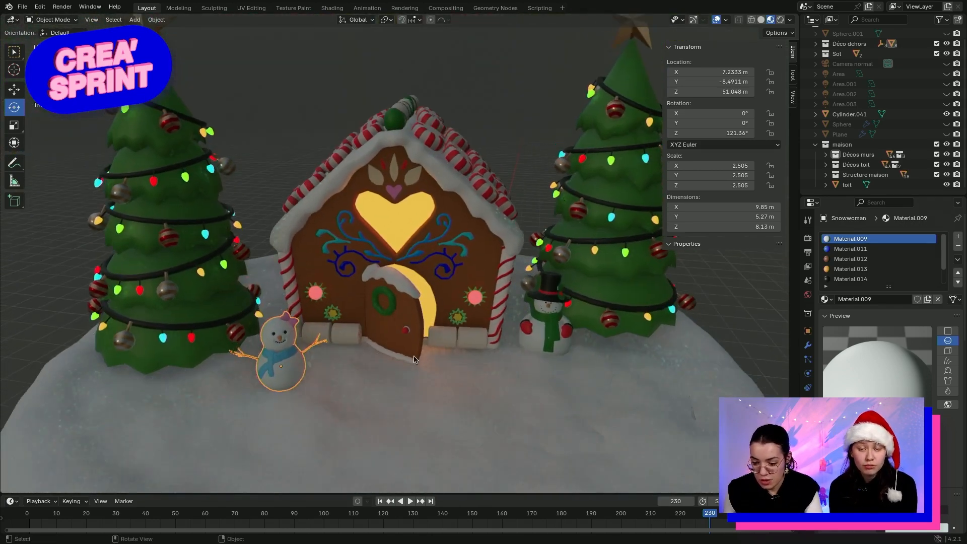
pyautogui.click(553, 332)
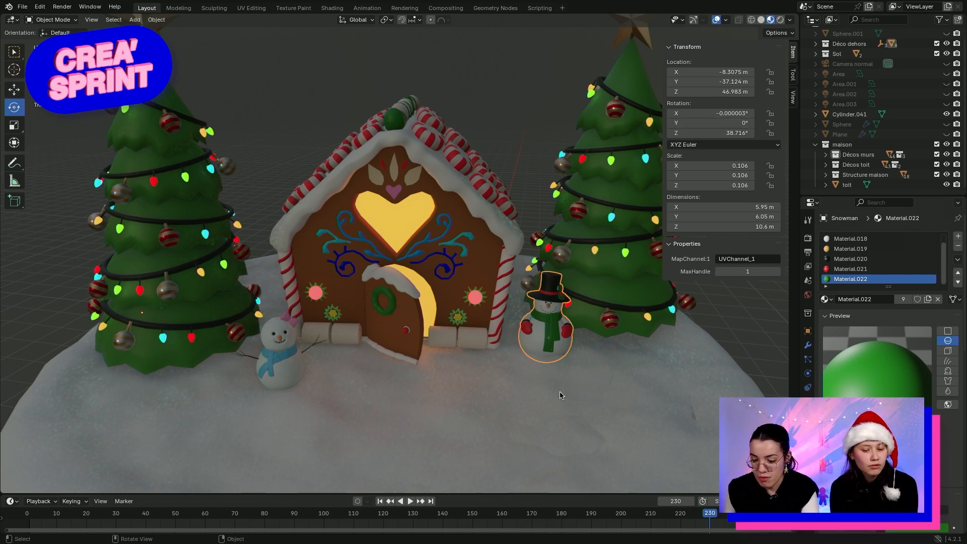
pyautogui.press('g')
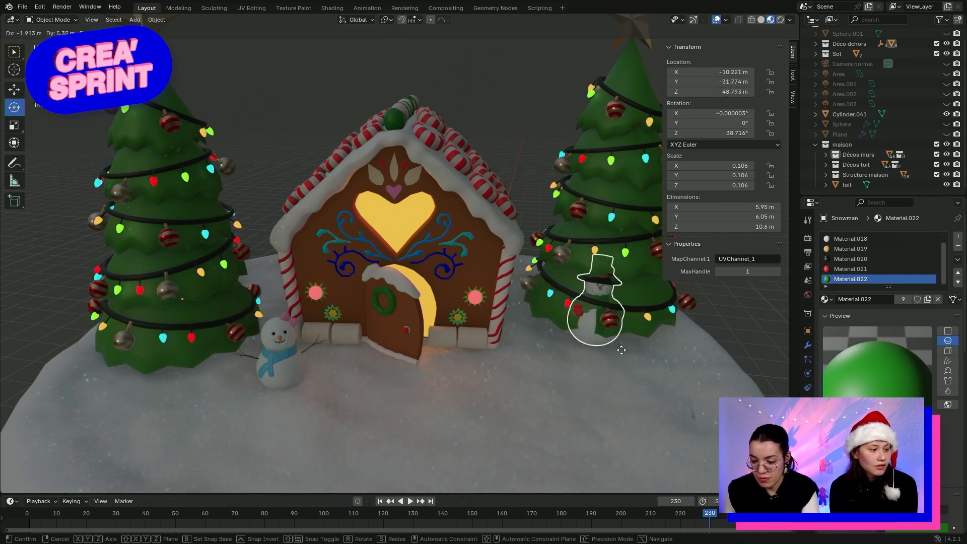
pyautogui.click(623, 358)
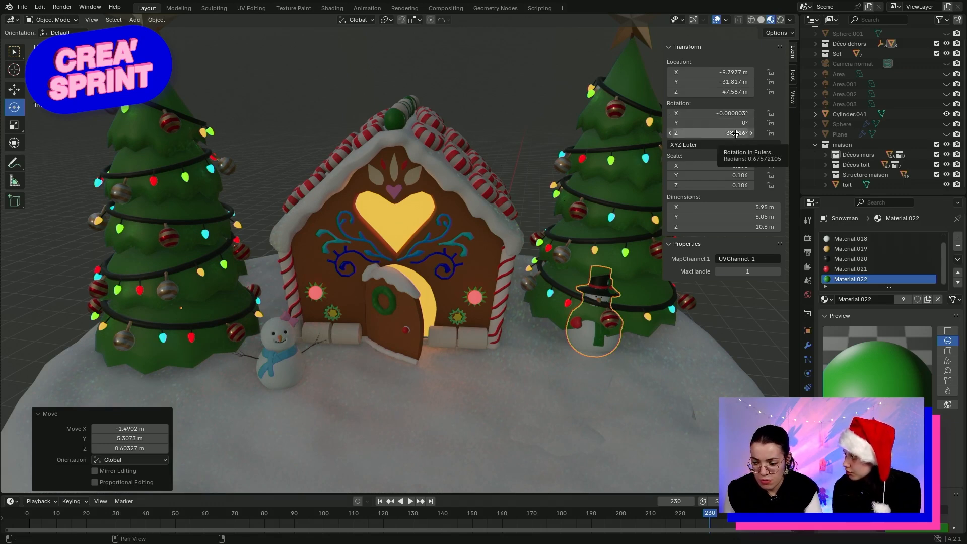
pyautogui.moveTo(736, 133)
pyautogui.mouseDown()
pyautogui.moveTo(655, 134)
pyautogui.moveTo(736, 133)
pyautogui.moveTo(726, 133)
pyautogui.mouseUp()
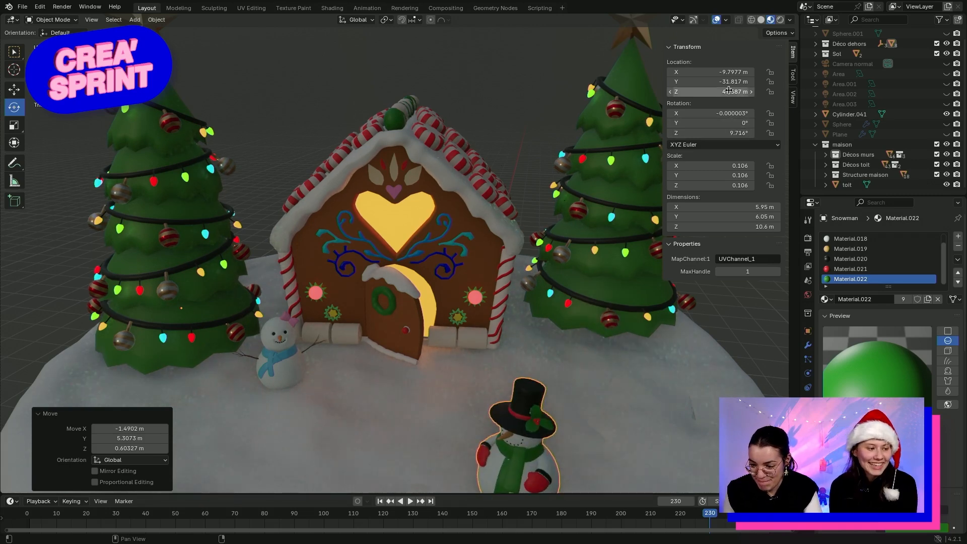
# Place the snowman on the snow in front of the tree at X -29.518 m, Y -28.707 m, Z 47.817 m
pyautogui.moveTo(730, 90)
pyautogui.mouseDown()
pyautogui.moveTo(720, 71)
pyautogui.moveTo(732, 71)
pyautogui.moveTo(723, 81)
pyautogui.mouseUp()
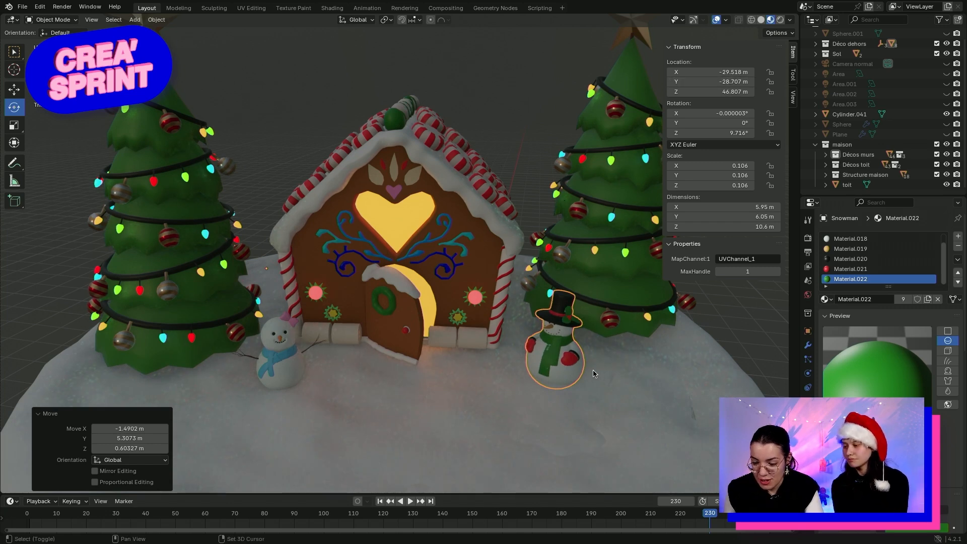
pyautogui.moveTo(595, 374); pyautogui.dragTo(614, 259, button='middle')
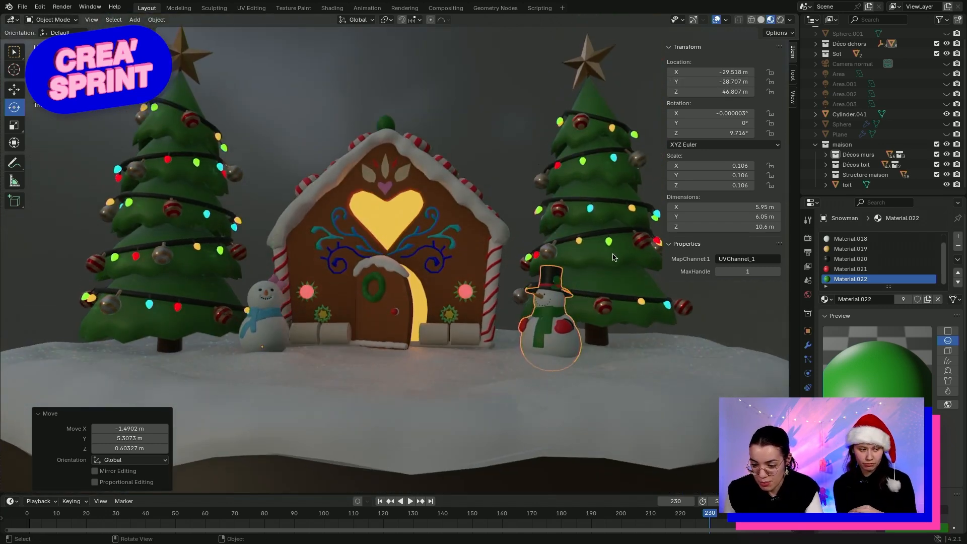
pyautogui.moveTo(726, 91); pyautogui.dragTo(730, 91)
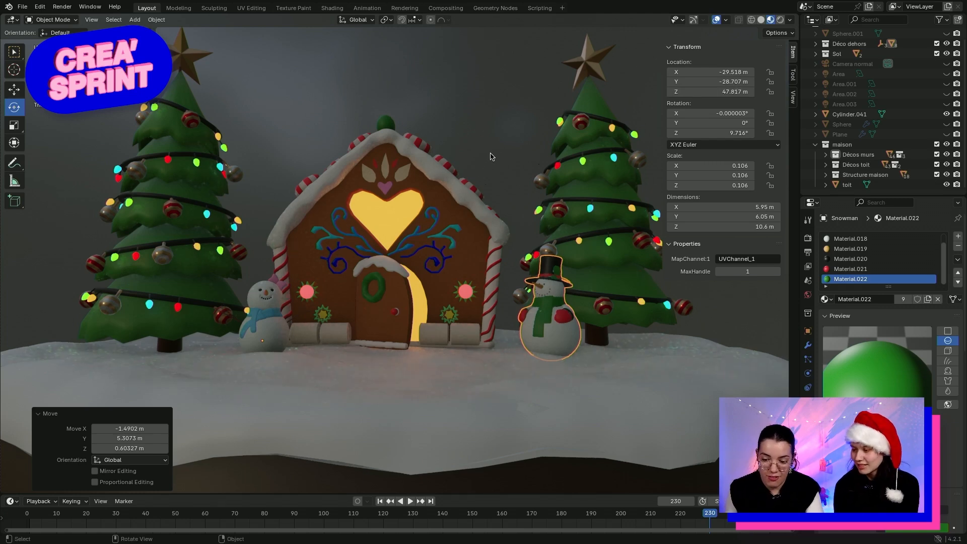
# Try to bring the candy cane and bench together onto the snow in front of the house, and undo the move
pyautogui.moveTo(478, 144); pyautogui.dragTo(468, 190, button='middle')
pyautogui.scroll(-3, 467, 190)
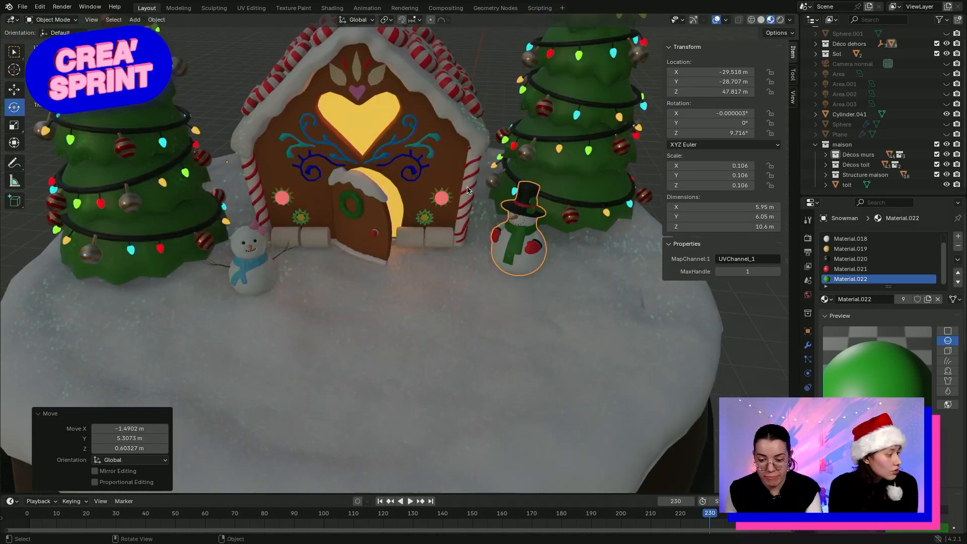
pyautogui.scroll(-3, 442, 246)
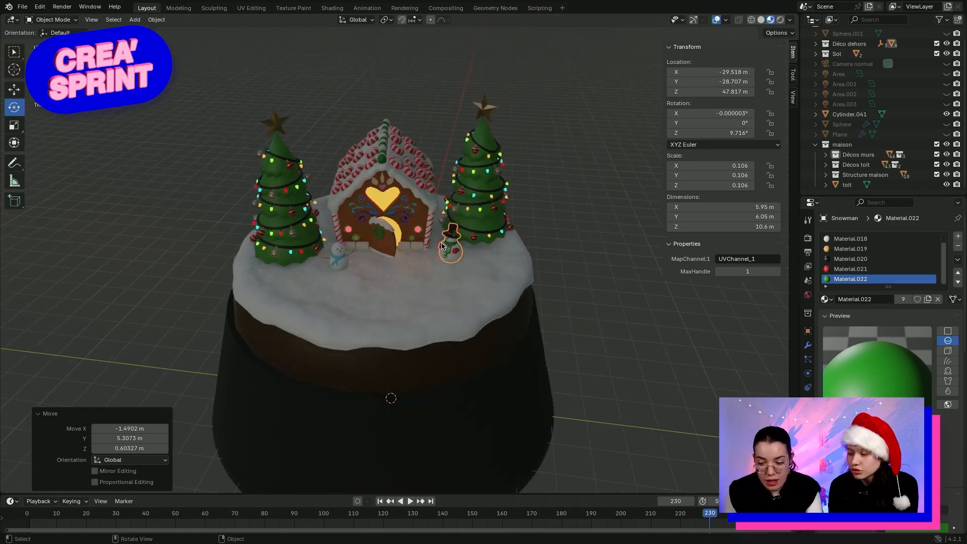
pyautogui.scroll(-3, 444, 248)
pyautogui.scroll(1, 189, 316)
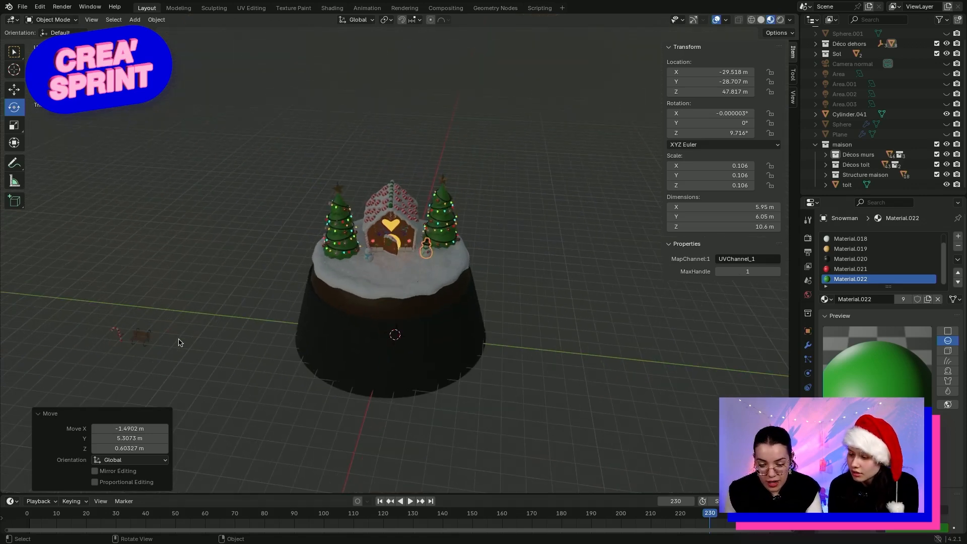
pyautogui.moveTo(100, 315); pyautogui.dragTo(220, 391)
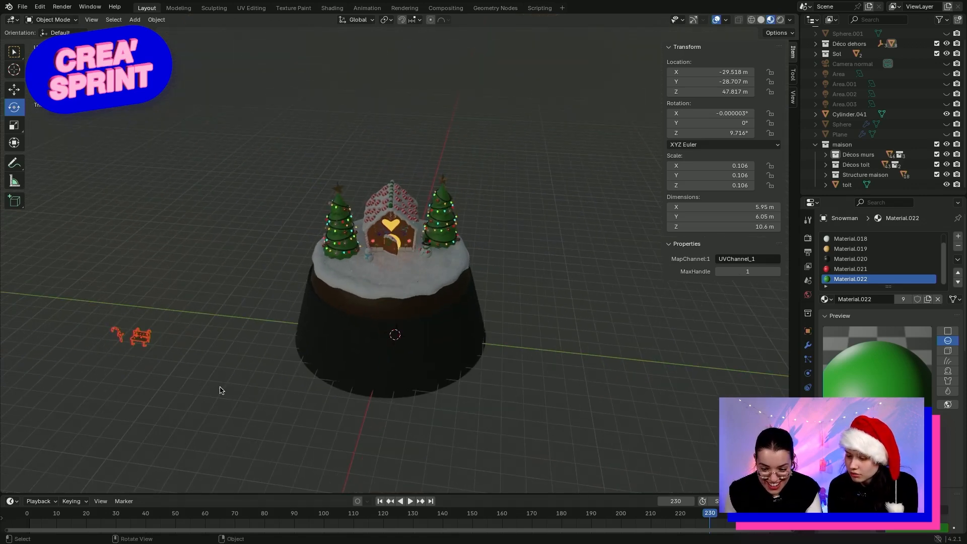
pyautogui.press('g')
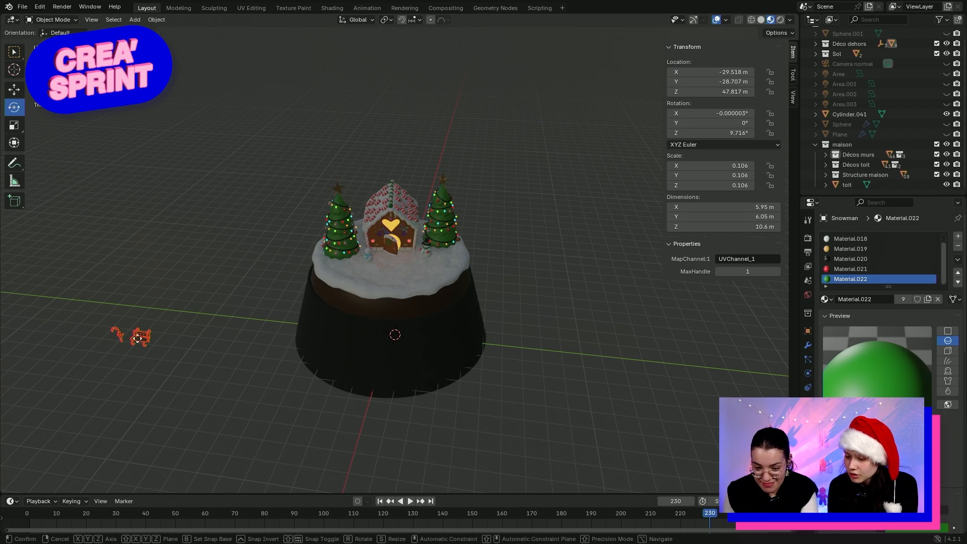
pyautogui.click(397, 272)
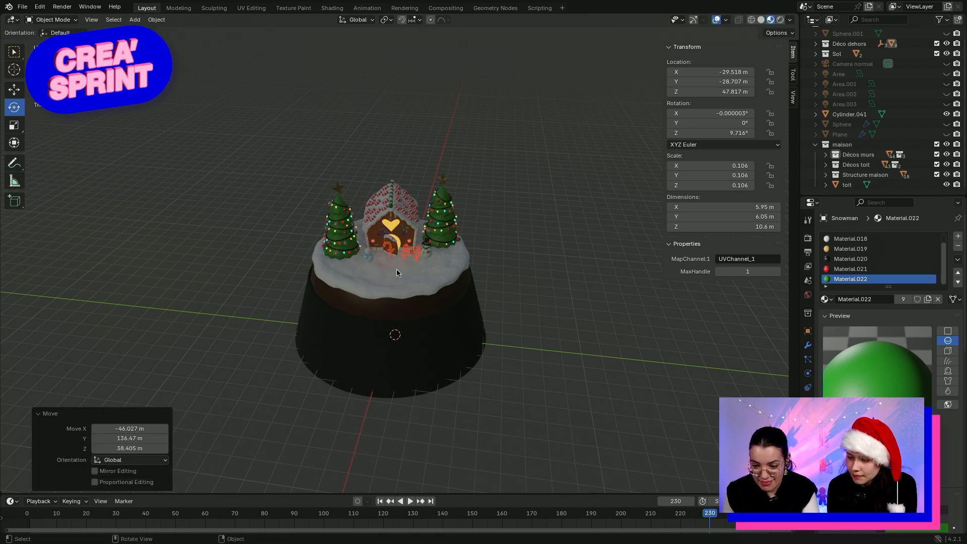
pyautogui.scroll(7, 397, 269)
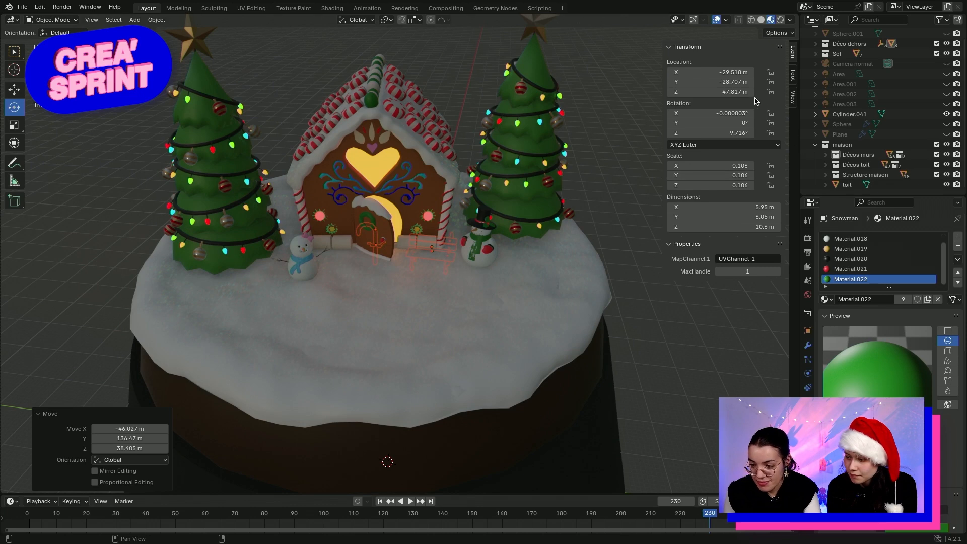
pyautogui.moveTo(731, 91)
pyautogui.mouseDown()
pyautogui.moveTo(743, 92)
pyautogui.moveTo(732, 92)
pyautogui.mouseUp()
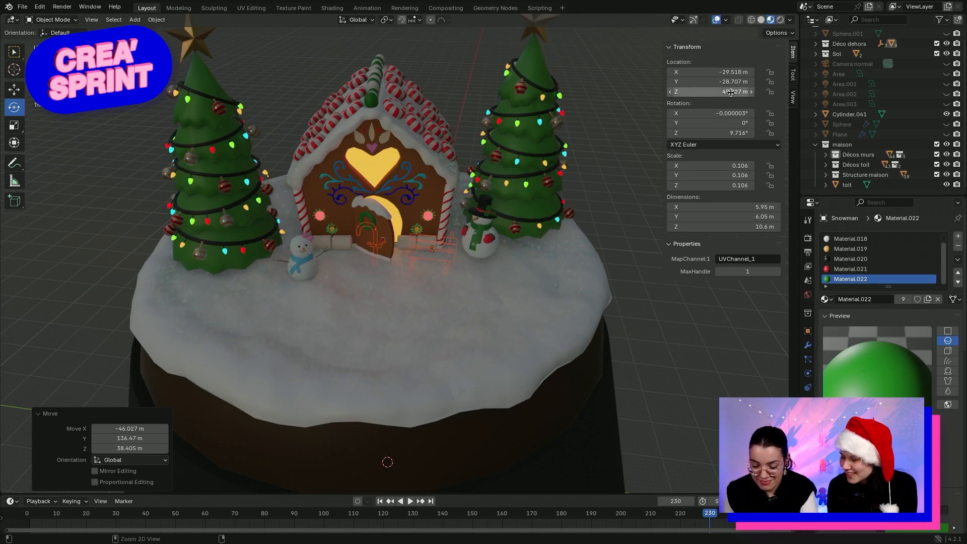
pyautogui.hotkey('ctrl', 'z')
# Move the candy cane and bench together beside the base, by -55.007 m in X, 187.72 m in Y and 39.021 m in Z
pyautogui.scroll(-5, 246, 378)
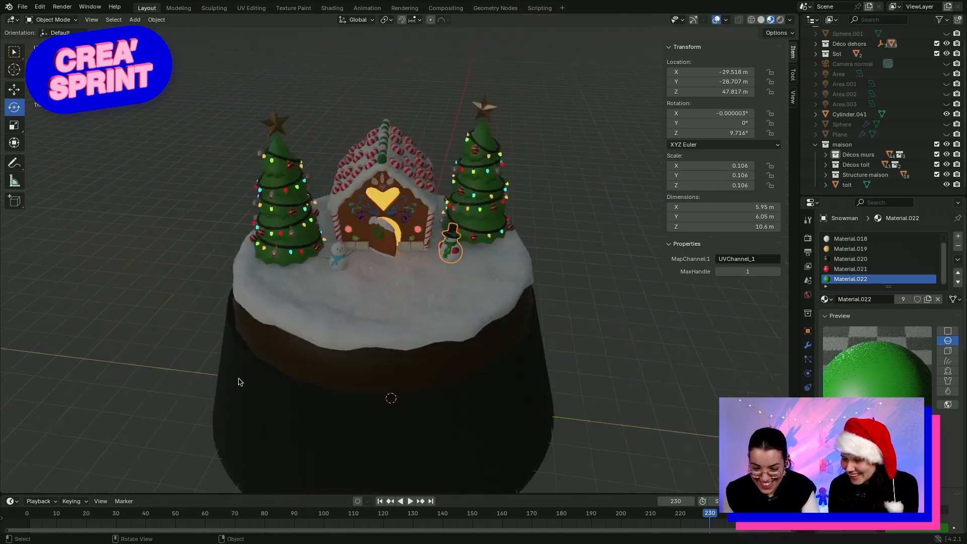
pyautogui.scroll(-3, 156, 354)
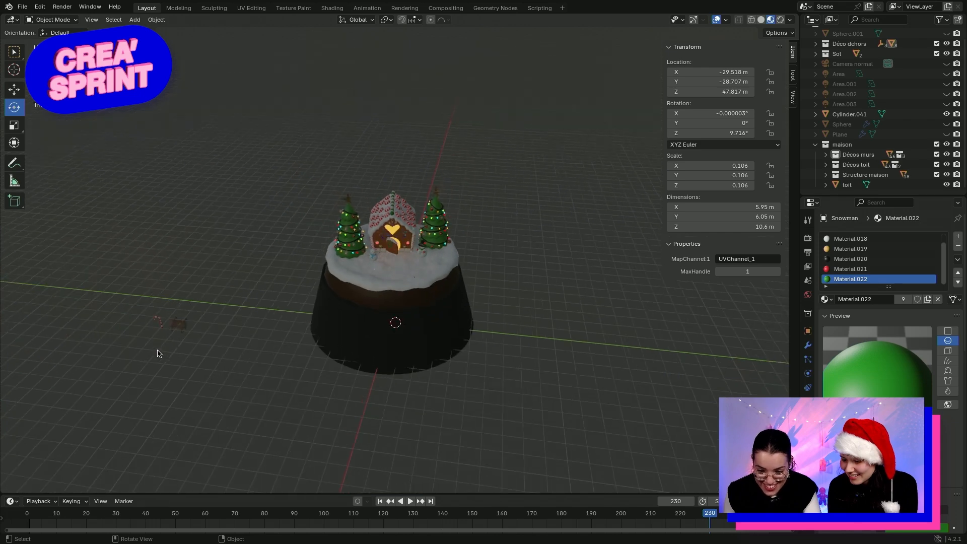
pyautogui.moveTo(148, 310); pyautogui.dragTo(203, 338)
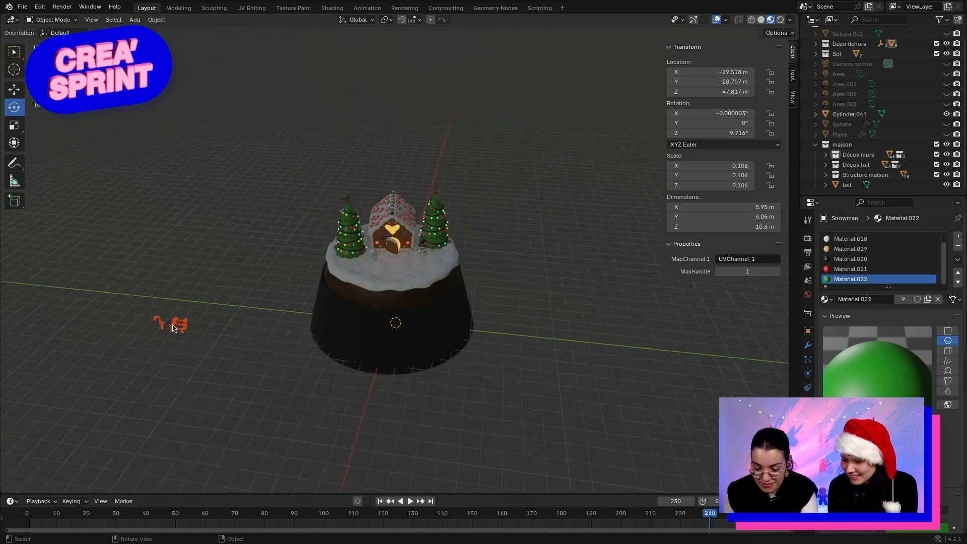
pyautogui.press('g')
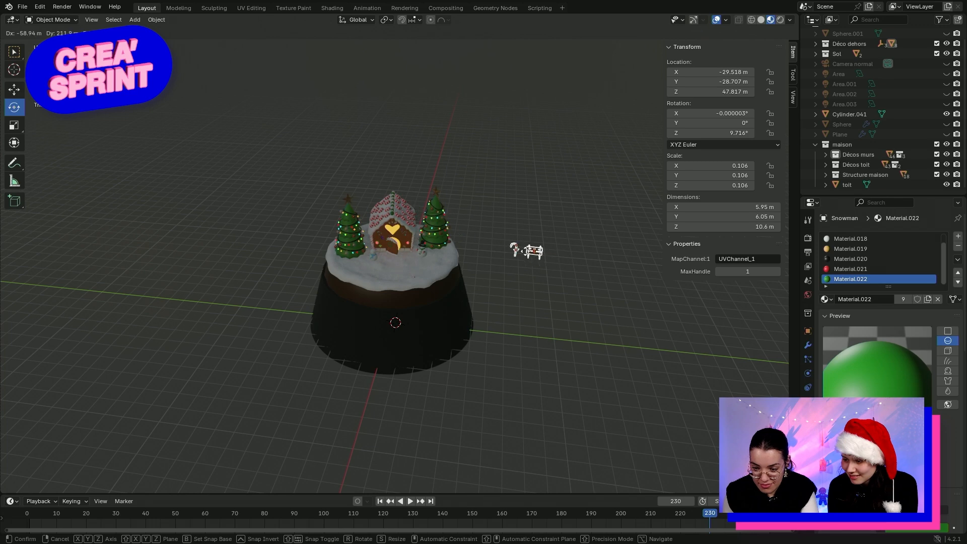
pyautogui.click(488, 275)
pyautogui.scroll(2, 489, 275)
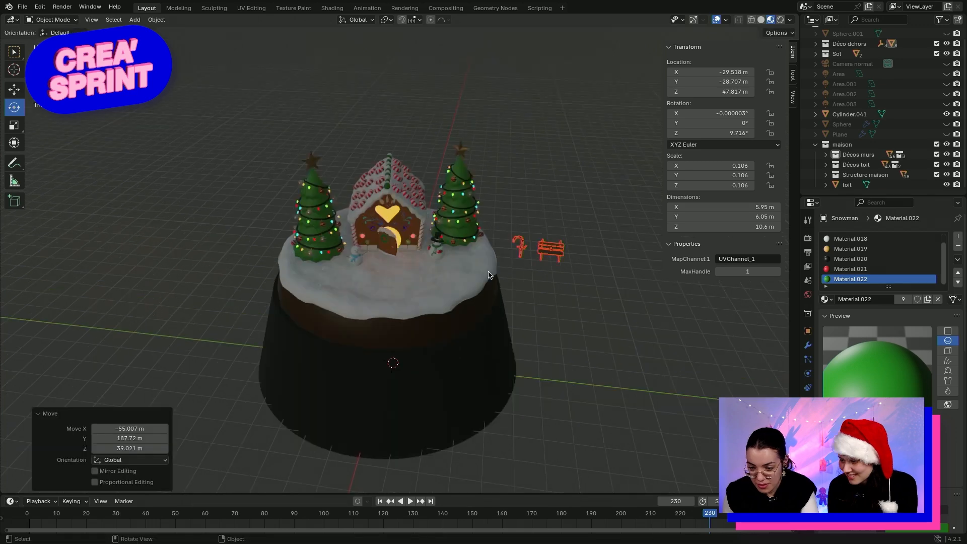
pyautogui.scroll(3, 489, 273)
# Try to raise the candy cane through its Z location, and undo the change
pyautogui.moveTo(567, 212); pyautogui.dragTo(601, 275)
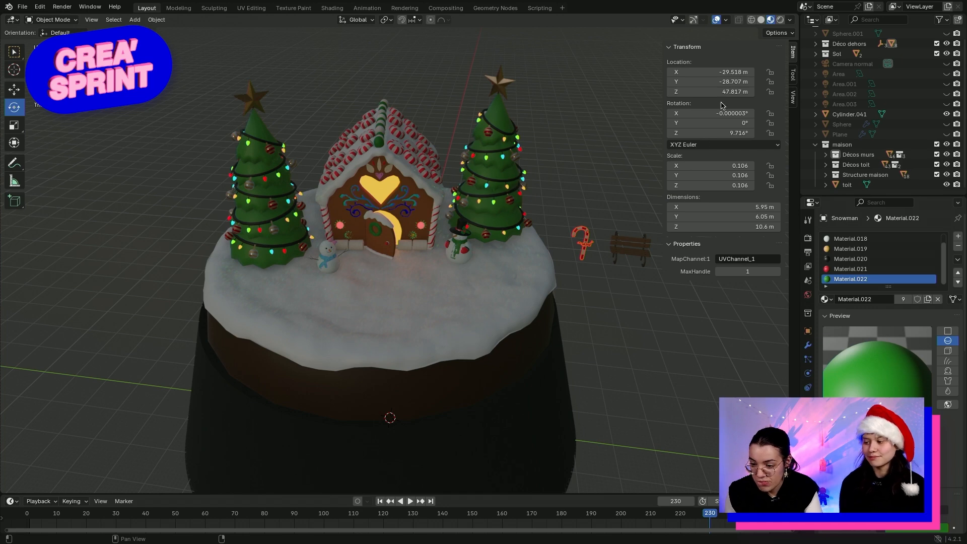
pyautogui.moveTo(726, 92); pyautogui.dragTo(745, 92)
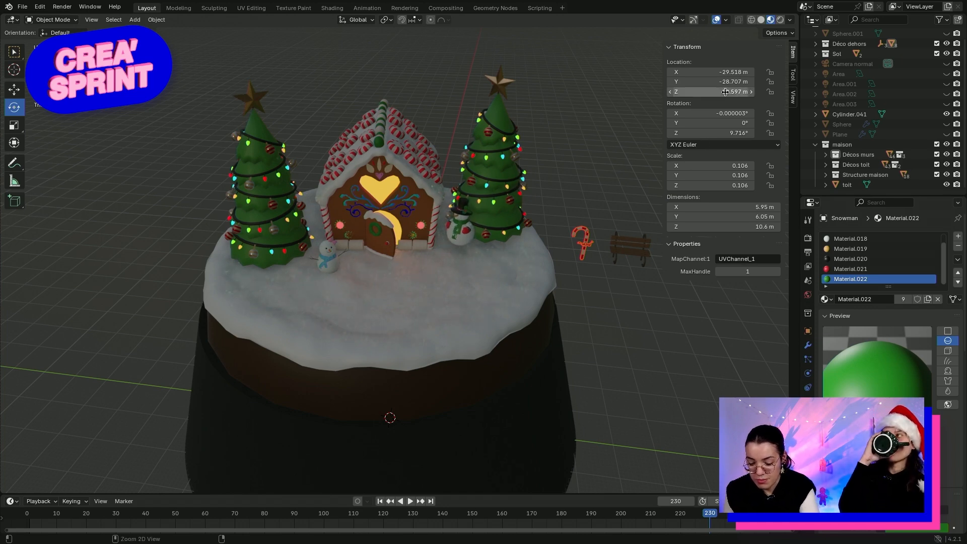
pyautogui.hotkey('ctrl', 'z')
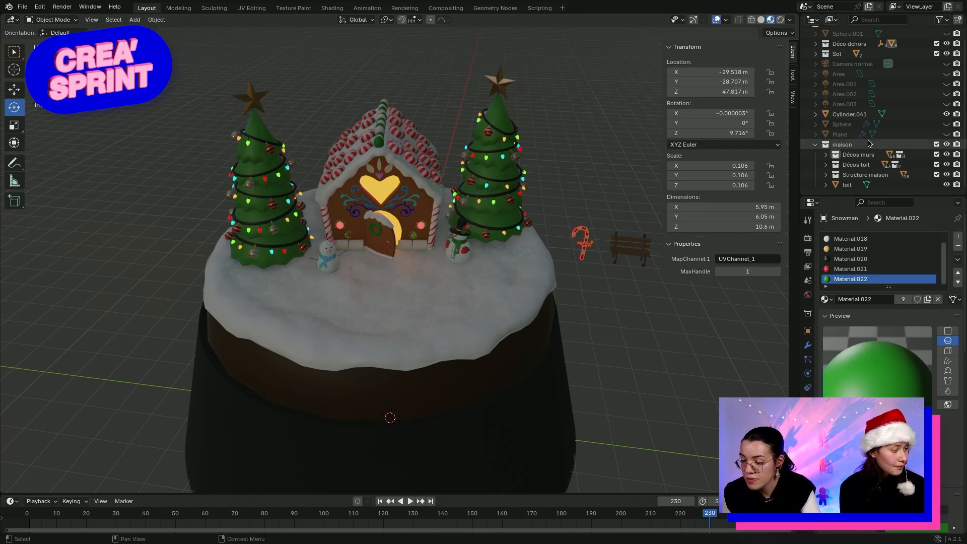
# Expand the Déco dehors collection and banc object, and shift the bench by 7.7601 m in X, -1.7916 m in Y and -12.52 m in Z
pyautogui.scroll(1, 865, 136)
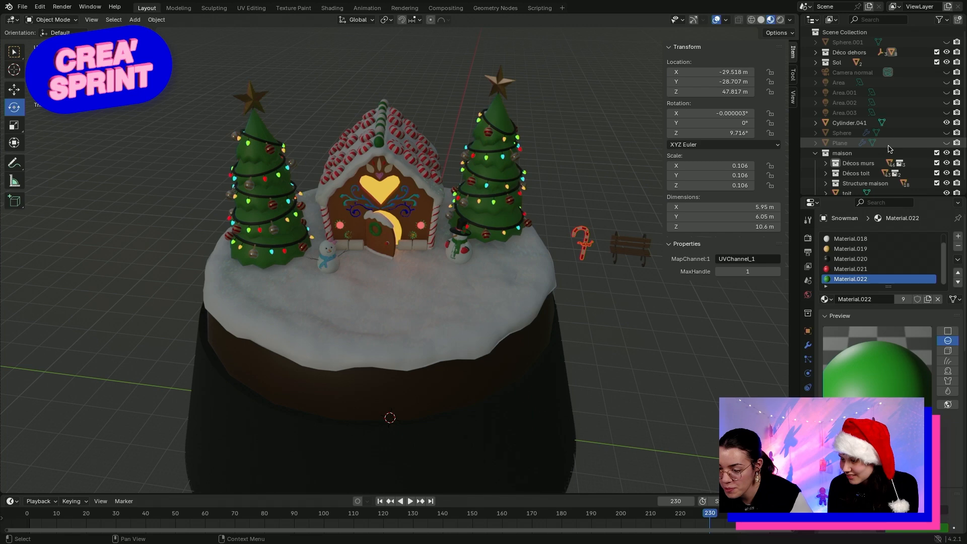
pyautogui.moveTo(607, 211); pyautogui.dragTo(658, 293)
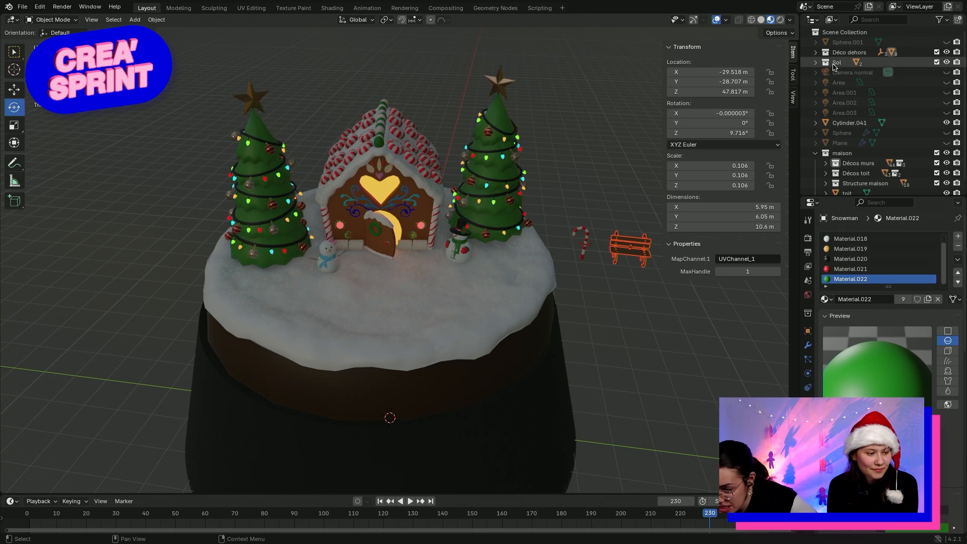
pyautogui.click(816, 52)
pyautogui.click(826, 72)
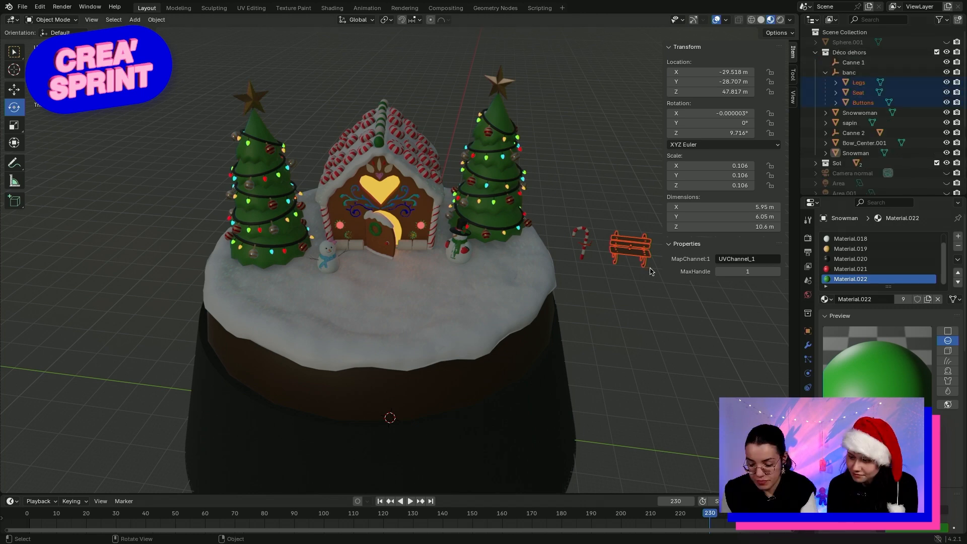
pyautogui.press('g')
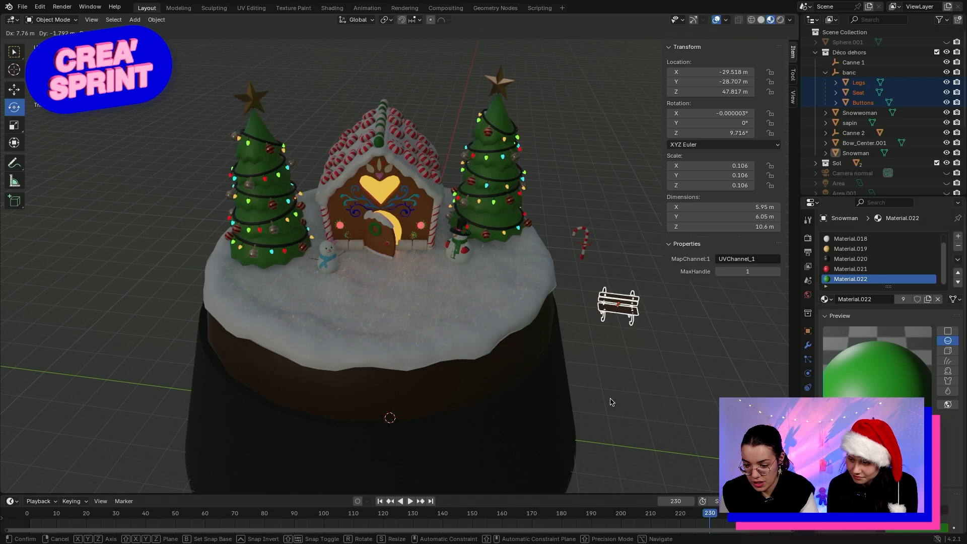
pyautogui.click(611, 402)
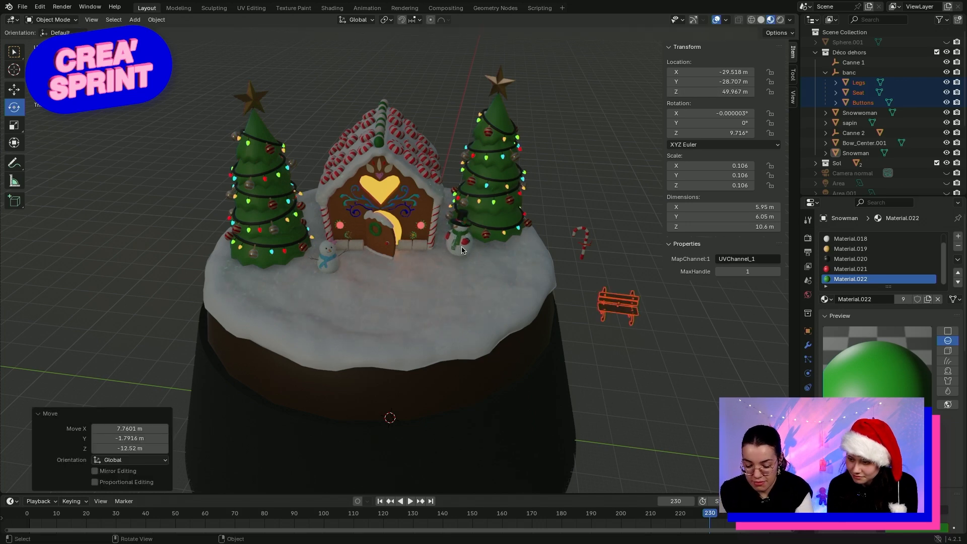
pyautogui.hotkey('ctrl', 'z')
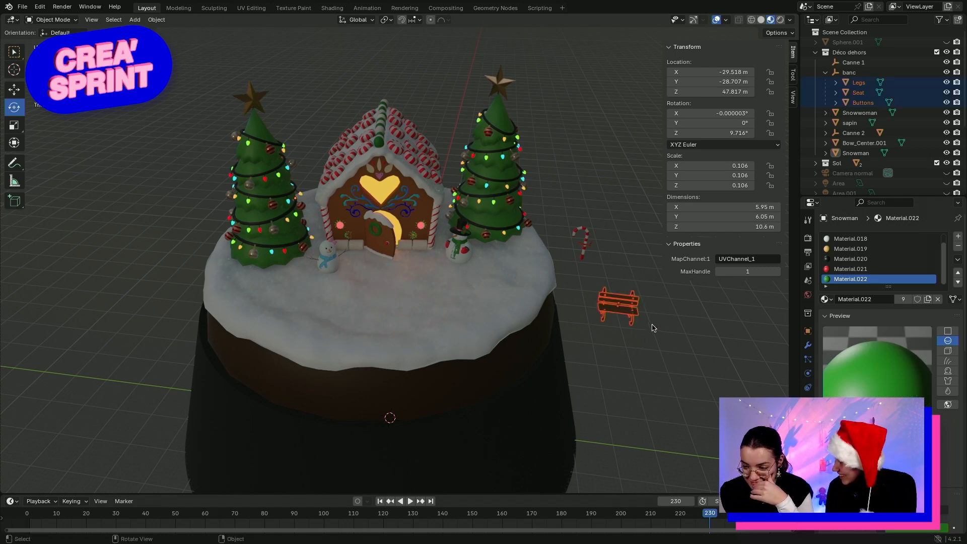
# Move the bench with its banc parent onto the snow before the house, at X 63.82 m, Y -23.936 m, Z 70.344 m
pyautogui.click(845, 73)
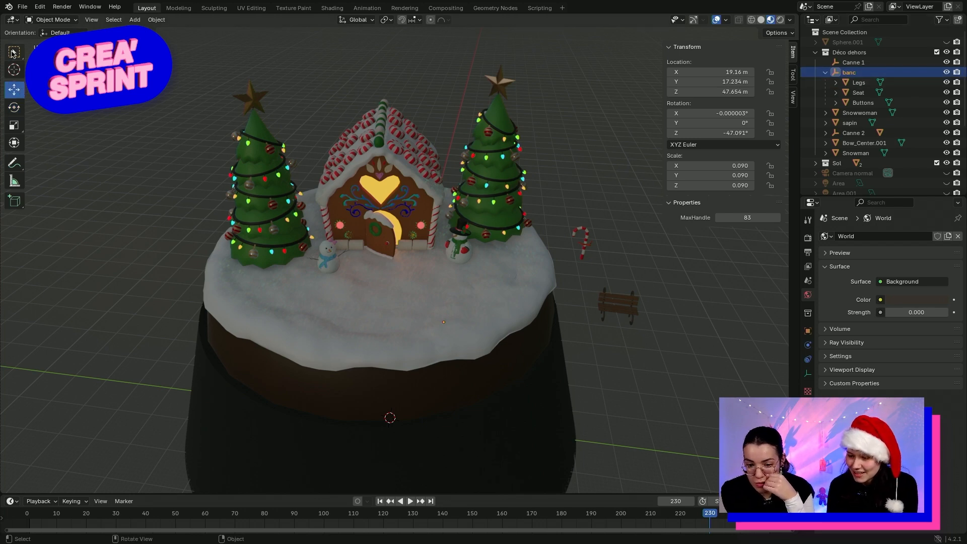
pyautogui.moveTo(593, 281); pyautogui.dragTo(652, 350)
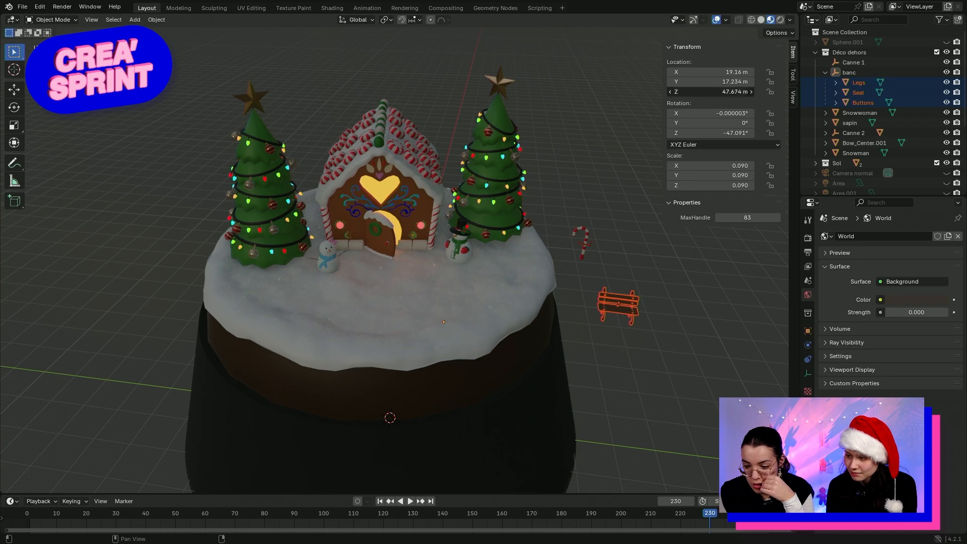
pyautogui.moveTo(711, 92); pyautogui.dragTo(635, 81)
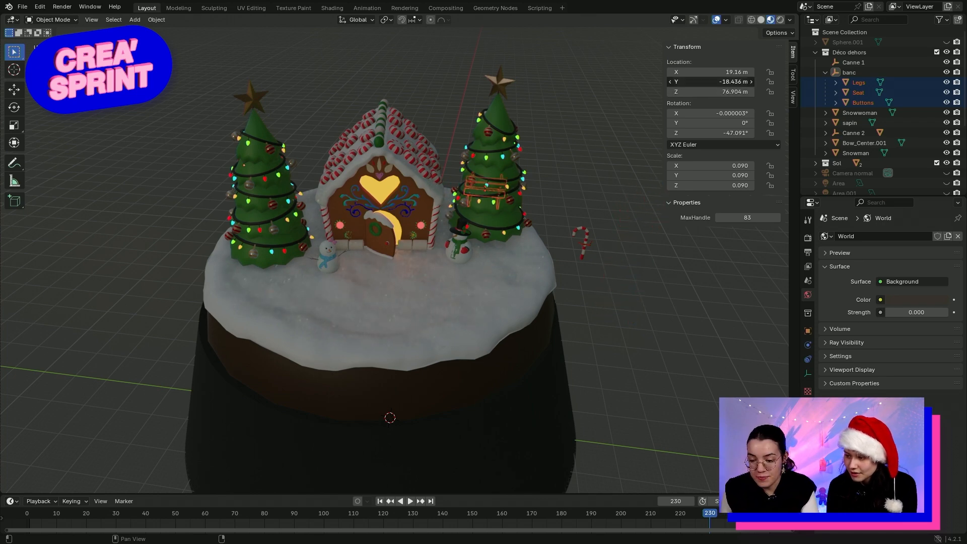
pyautogui.moveTo(711, 82); pyautogui.dragTo(793, 71)
pyautogui.moveTo(735, 92); pyautogui.dragTo(722, 92)
pyautogui.moveTo(462, 301); pyautogui.dragTo(497, 244, button='middle')
pyautogui.moveTo(726, 92); pyautogui.dragTo(713, 92)
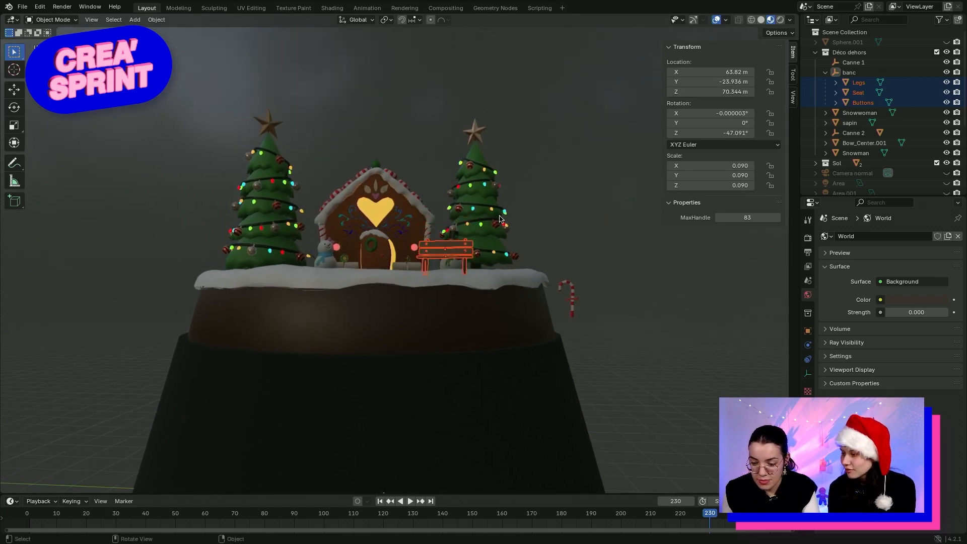
# Shift the bench closer to the snowman, to X 45.46 m, Y -27.266 m and Z 70.524 m
pyautogui.scroll(4, 486, 202)
pyautogui.keyDown('shift'); pyautogui.moveTo(486, 201); pyautogui.dragTo(499, 228, button='middle'); pyautogui.keyUp('shift')
pyautogui.moveTo(733, 82); pyautogui.dragTo(688, 72)
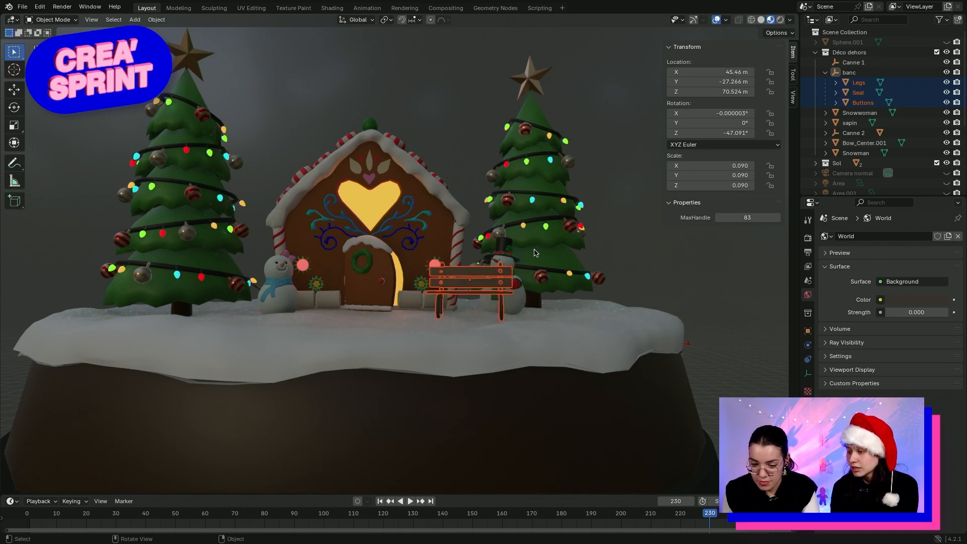
# Rotate the bench to -85.091° about Z and place it beside the snowman at X 8.8797 m, Y -28.306 m
pyautogui.moveTo(522, 258); pyautogui.dragTo(505, 271, button='middle')
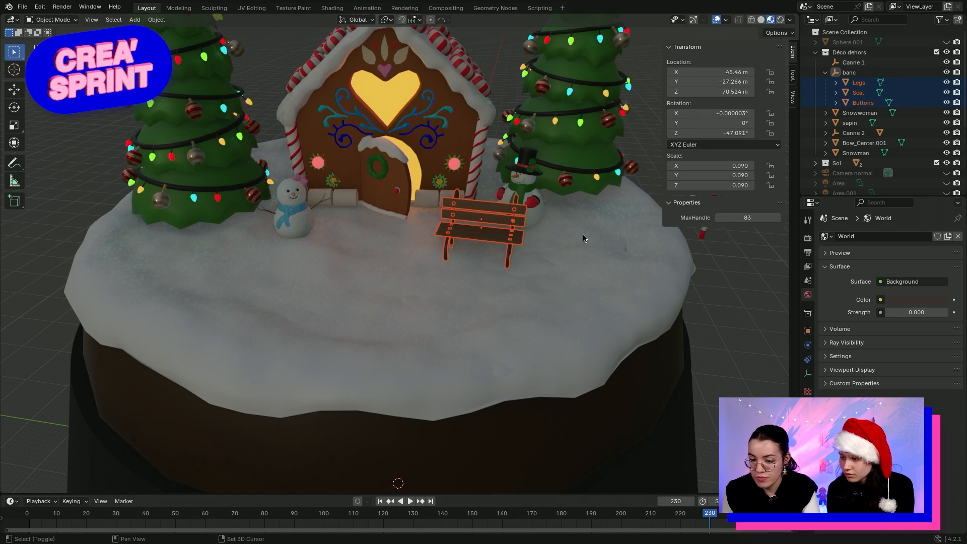
pyautogui.moveTo(603, 271); pyautogui.dragTo(511, 239, button='middle')
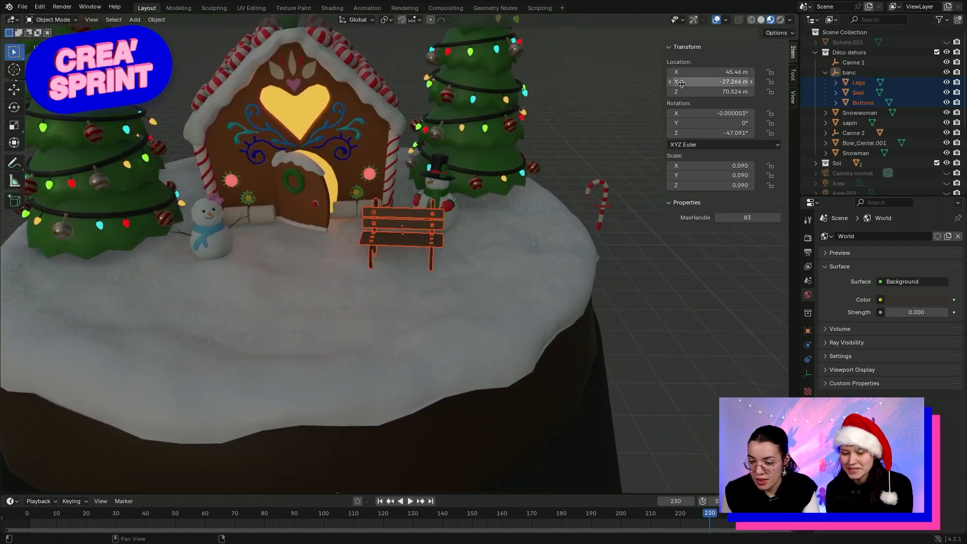
pyautogui.moveTo(688, 84); pyautogui.dragTo(759, 84)
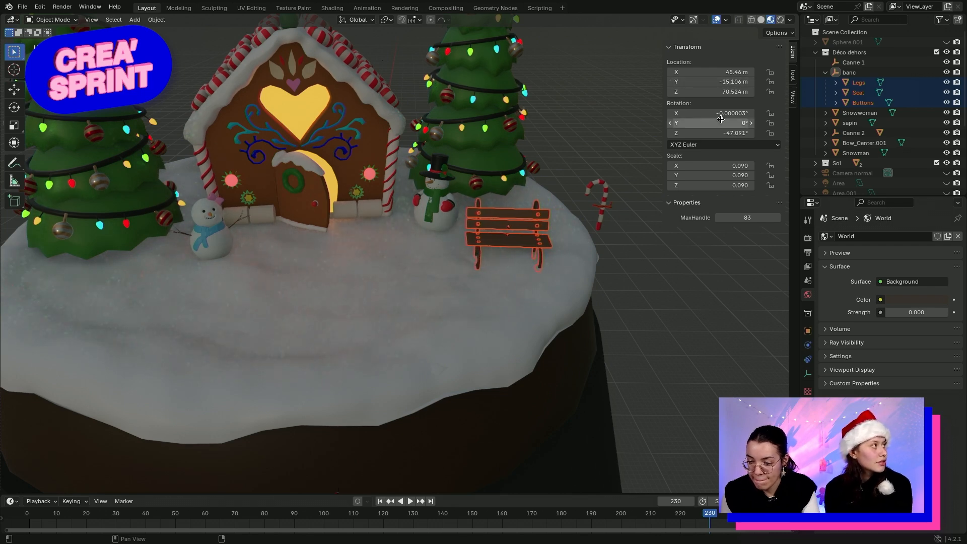
pyautogui.moveTo(711, 123); pyautogui.dragTo(689, 132)
pyautogui.press('Escape')
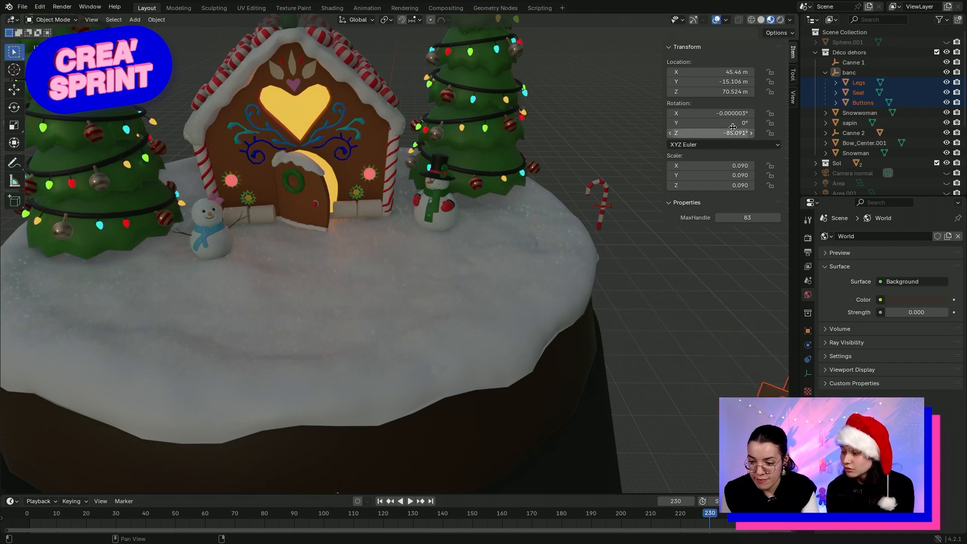
pyautogui.moveTo(711, 82); pyautogui.dragTo(1, 19)
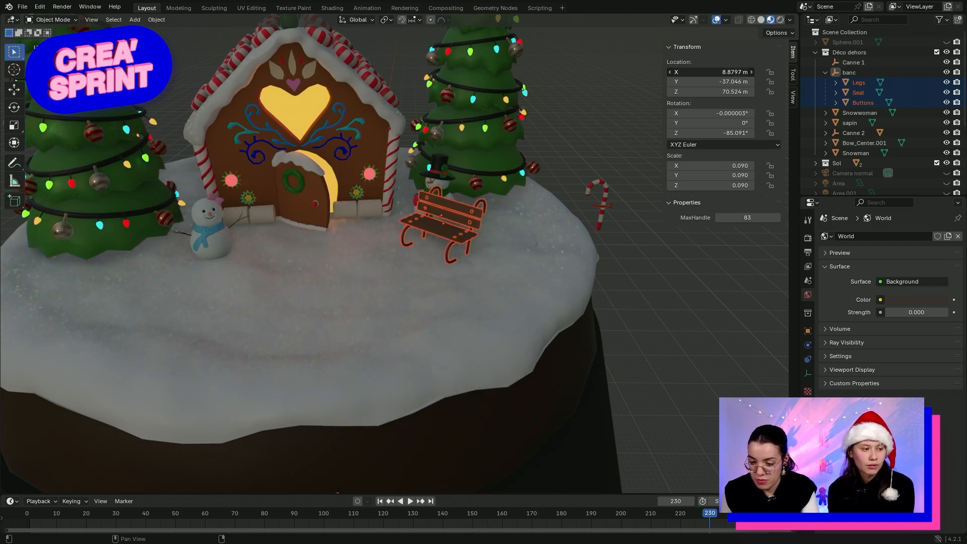
pyautogui.moveTo(726, 82); pyautogui.dragTo(748, 82)
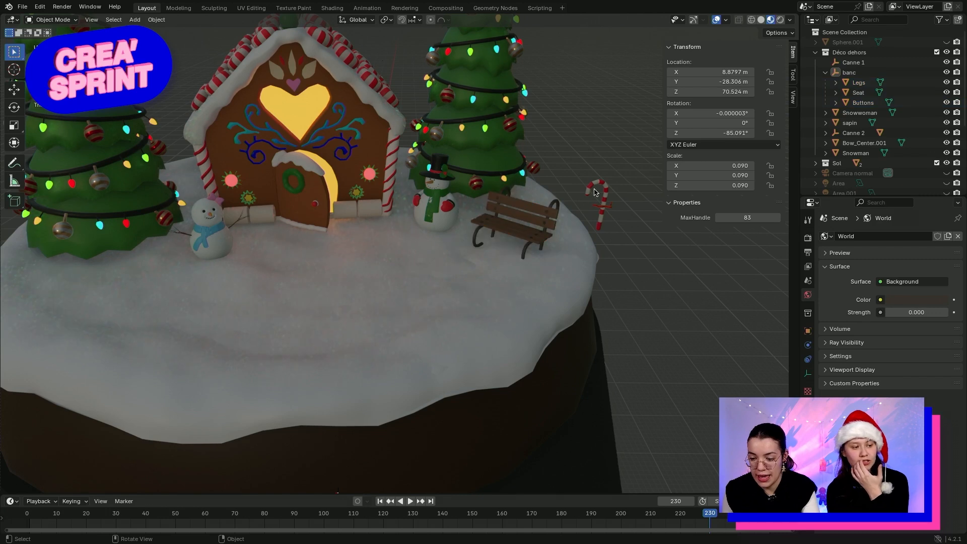
# Examine the bench's placement and contact with the snow beside the snowman from several angles and distances
pyautogui.moveTo(595, 192); pyautogui.dragTo(583, 176, button='middle')
pyautogui.scroll(3, 583, 223)
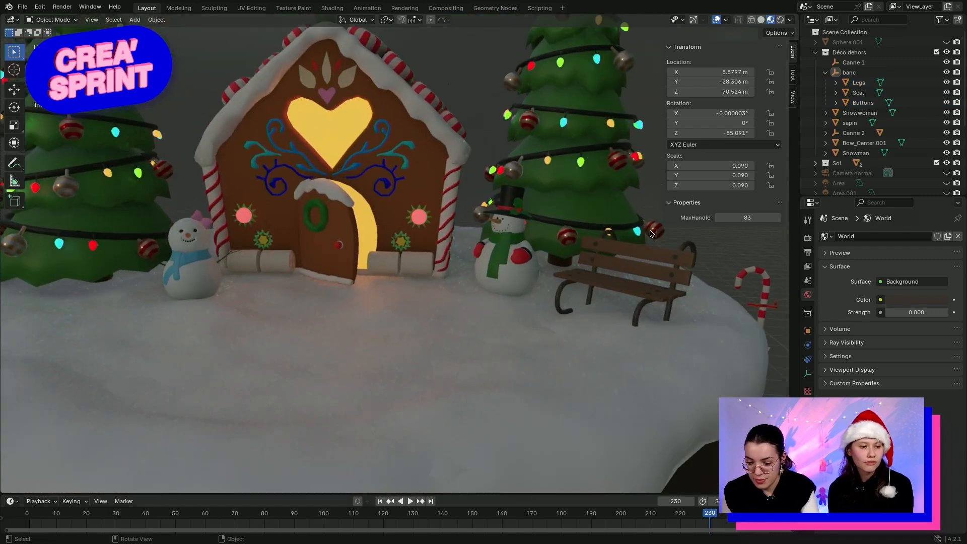
pyautogui.scroll(2, 644, 261)
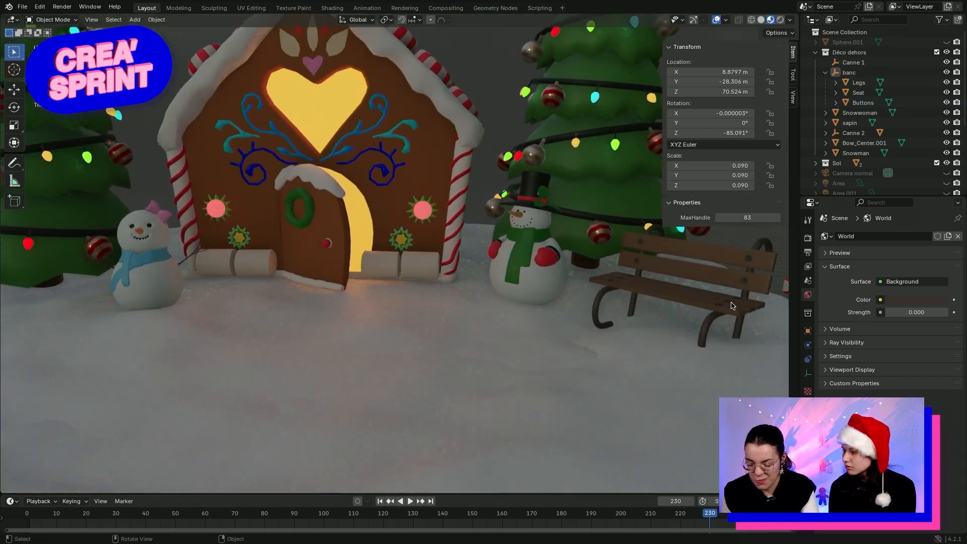
pyautogui.moveTo(743, 302); pyautogui.dragTo(504, 347, button='middle')
pyautogui.keyDown('shift'); pyautogui.moveTo(168, 311); pyautogui.dragTo(213, 289, button='middle'); pyautogui.keyUp('shift')
pyautogui.moveTo(296, 286); pyautogui.dragTo(427, 357, button='middle')
pyautogui.scroll(-4, 220, 289)
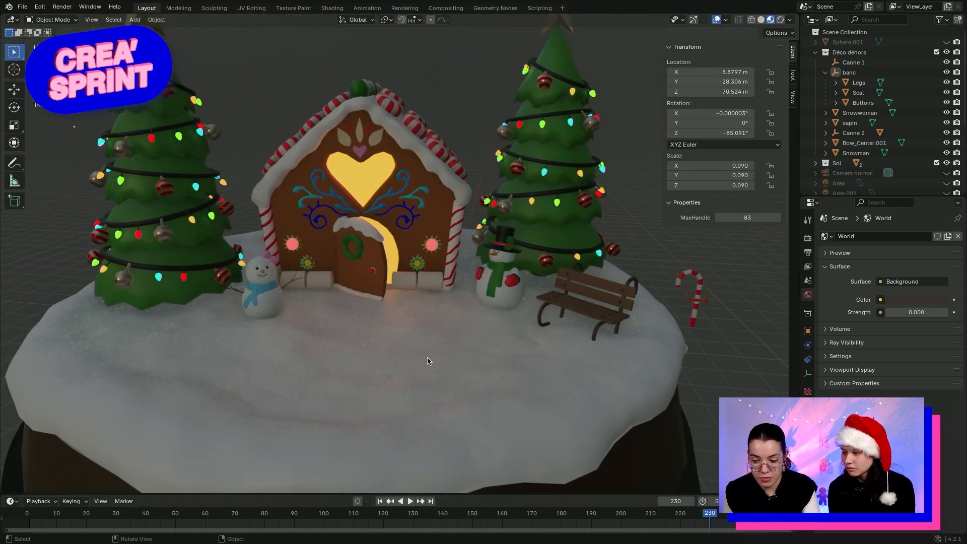
pyautogui.scroll(-2, 427, 355)
pyautogui.moveTo(400, 311)
pyautogui.keyDown('shift'); pyautogui.mouseDown(button='middle')
pyautogui.moveTo(391, 368)
pyautogui.moveTo(353, 318)
pyautogui.moveTo(386, 325)
pyautogui.moveTo(411, 304)
pyautogui.mouseUp(button='middle'); pyautogui.keyUp('shift')
pyautogui.scroll(1, 363, 315)
pyautogui.scroll(-1, 367, 315)
pyautogui.scroll(1, 369, 311)
# Box-select the candy cane with its bow, try to shift it through its Z location, and undo the change
pyautogui.moveTo(632, 252); pyautogui.dragTo(696, 339)
pyautogui.click(640, 246)
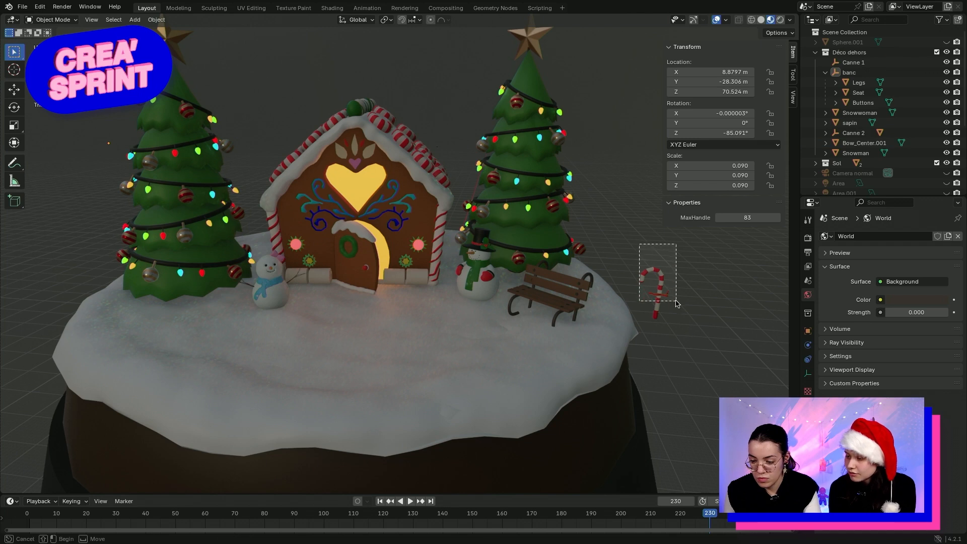
pyautogui.moveTo(676, 304); pyautogui.dragTo(680, 304)
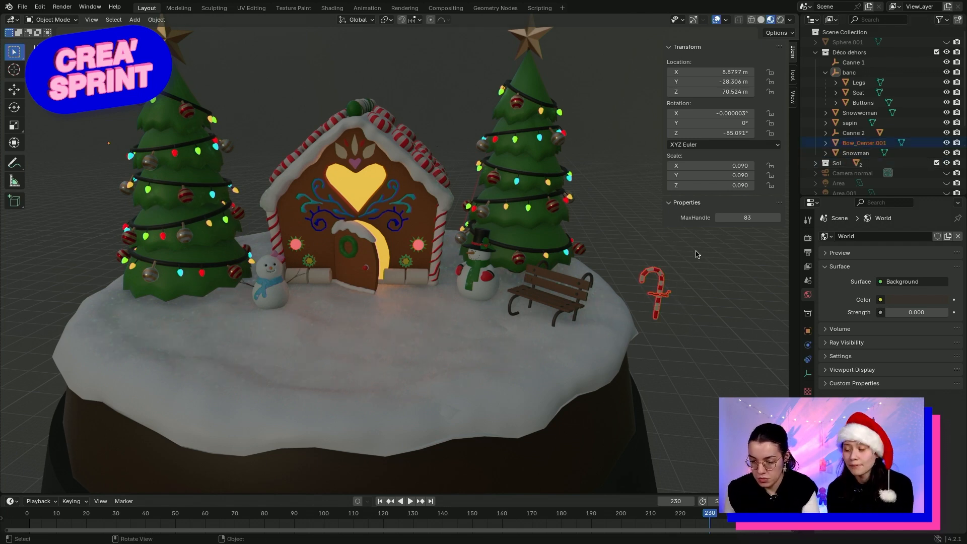
pyautogui.moveTo(721, 92); pyautogui.dragTo(701, 92)
pyautogui.hotkey('ctrl', 'z')
pyautogui.click(766, 289)
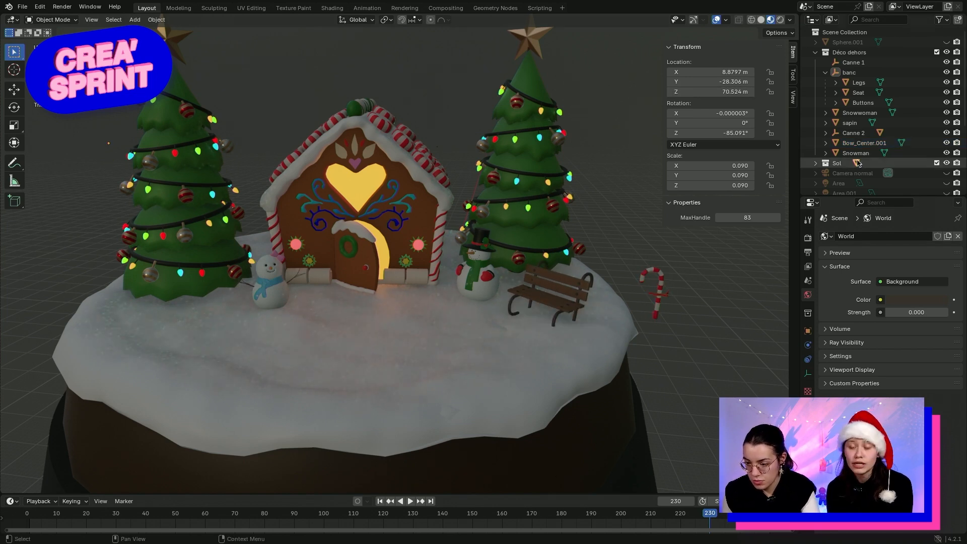
# Try to move Canne 2 together with Bow_Center.001 to Y 10.243 m, and undo the move
pyautogui.click(854, 133)
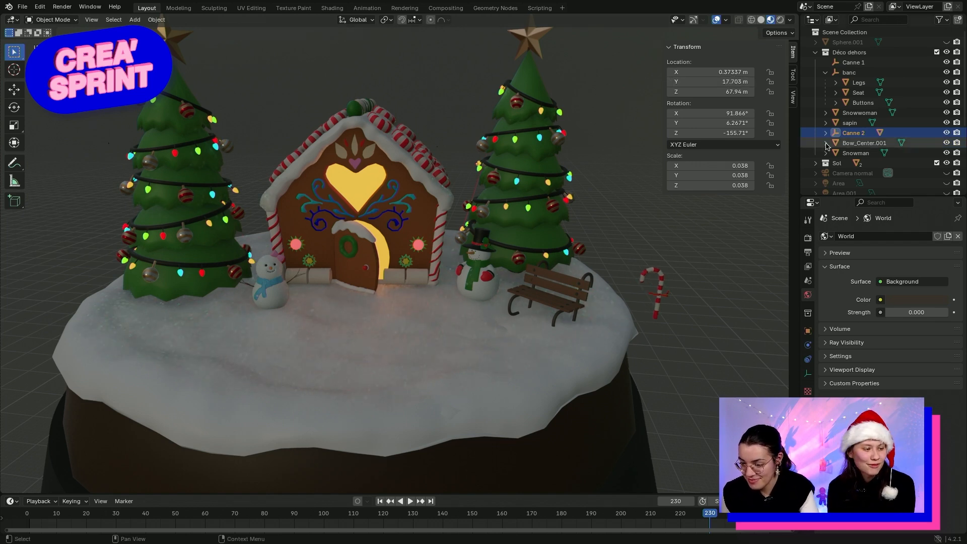
pyautogui.keyDown('ctrl'); pyautogui.click(834, 143); pyautogui.keyUp('ctrl')
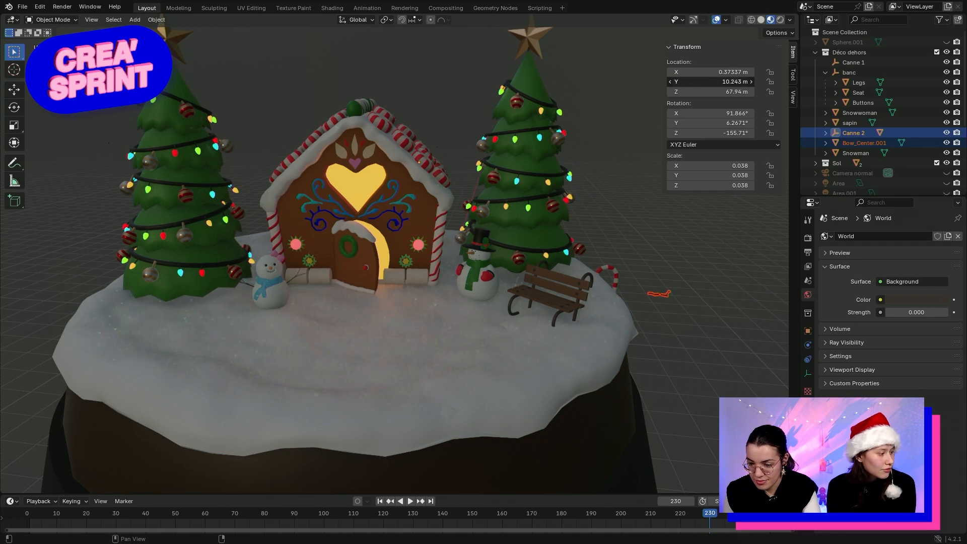
pyautogui.moveTo(734, 81); pyautogui.dragTo(738, 81)
pyautogui.hotkey('ctrl', 'z')
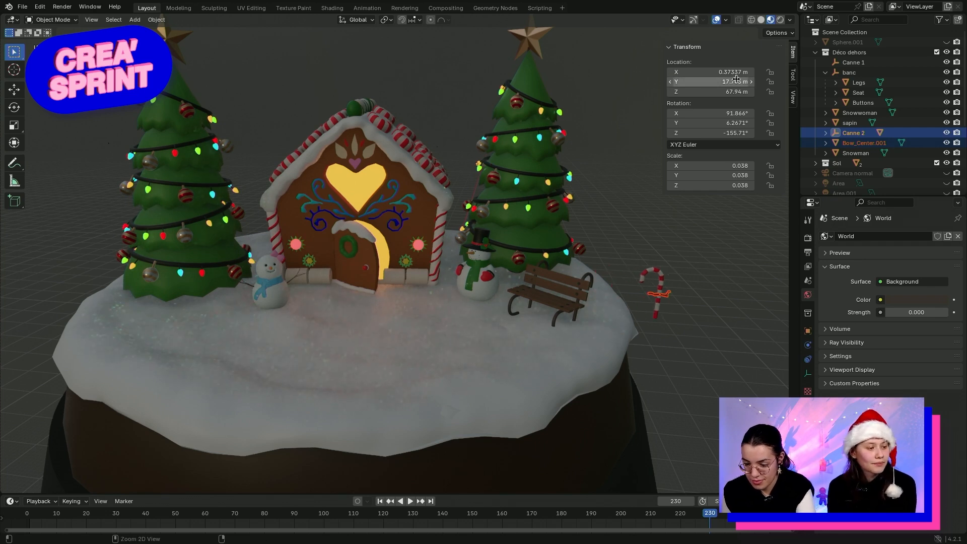
# Select Bow_Center.001 together with Canne 2, activate the Move tool, and set the bow's Z location to 43.2 m
pyautogui.click(731, 323)
pyautogui.click(663, 275)
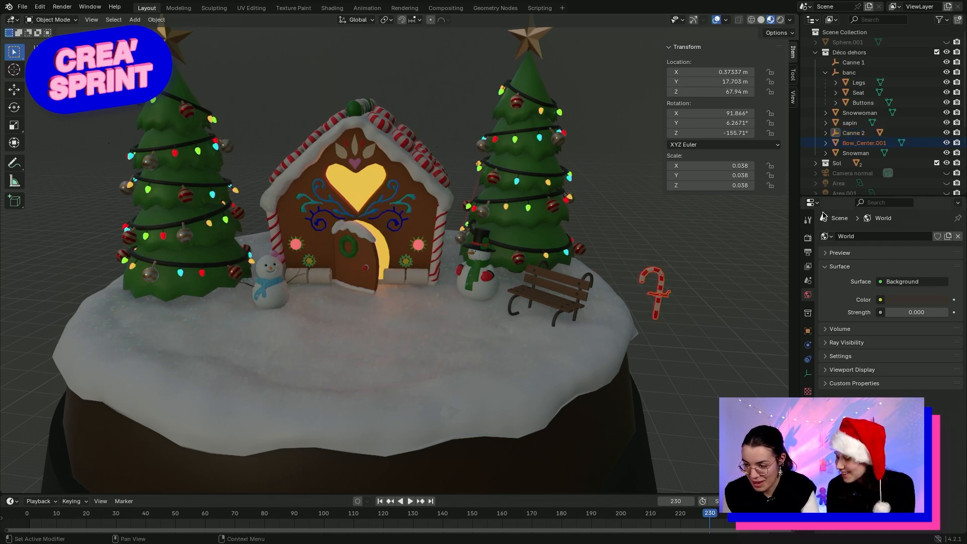
pyautogui.click(848, 134)
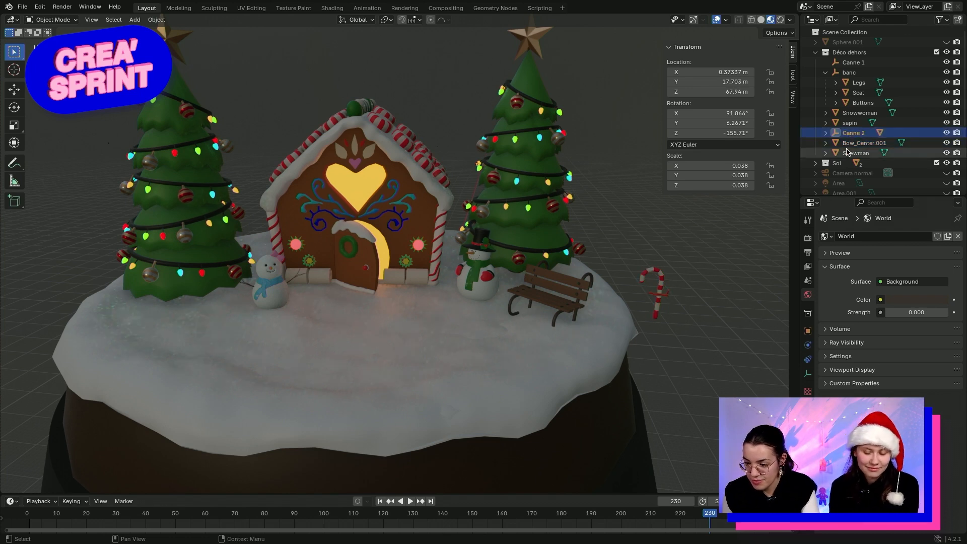
pyautogui.click(849, 144)
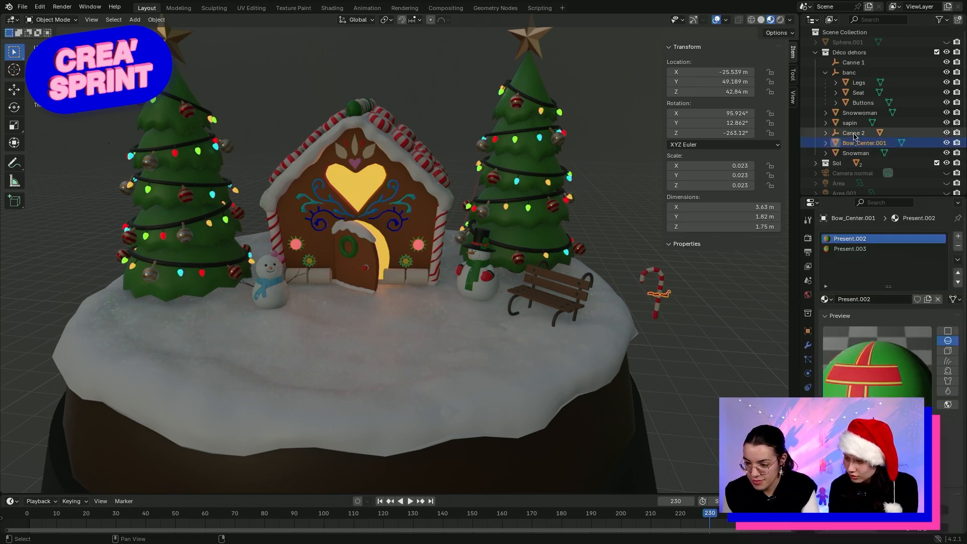
pyautogui.keyDown('shift'); pyautogui.click(853, 133); pyautogui.keyUp('shift')
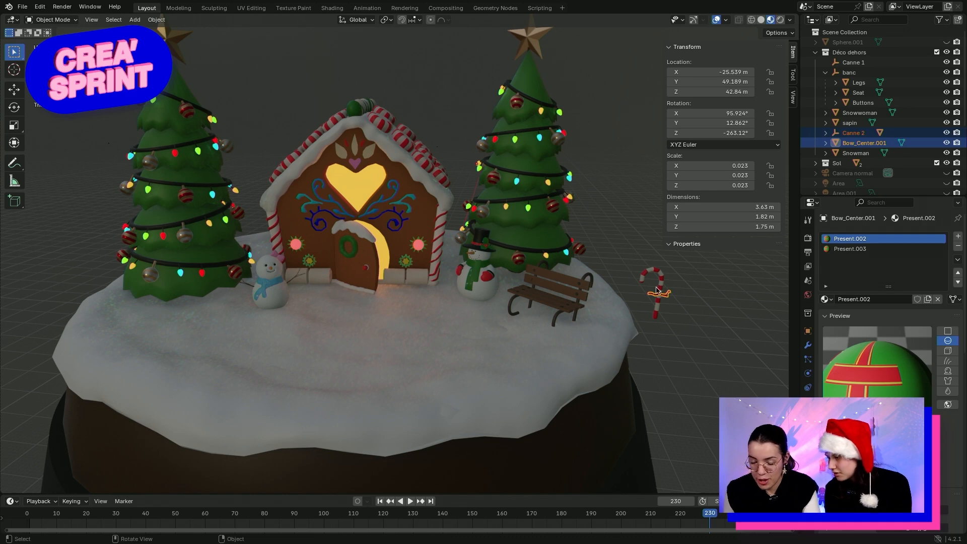
pyautogui.click(14, 90)
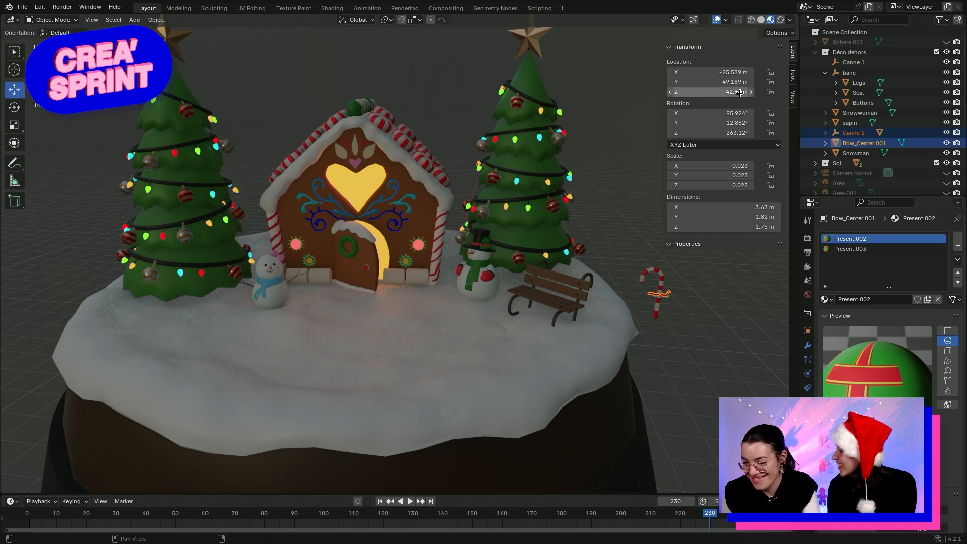
pyautogui.moveTo(721, 92)
pyautogui.mouseDown()
pyautogui.moveTo(706, 91)
pyautogui.moveTo(728, 92)
pyautogui.mouseUp()
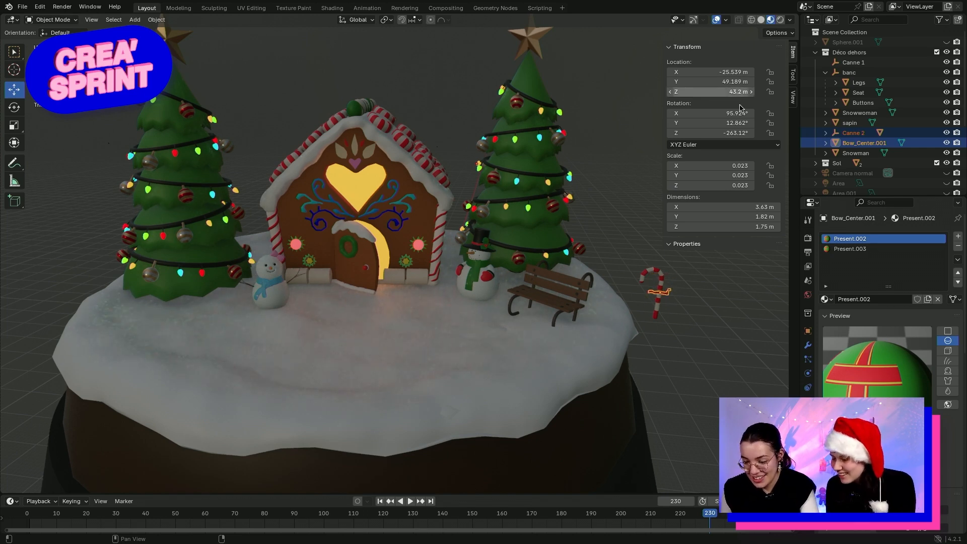
pyautogui.click(735, 312)
# Try to shift the candy cane's bow to Y 48.269 m, cancel the change and clear the selection
pyautogui.moveTo(682, 320); pyautogui.dragTo(683, 321)
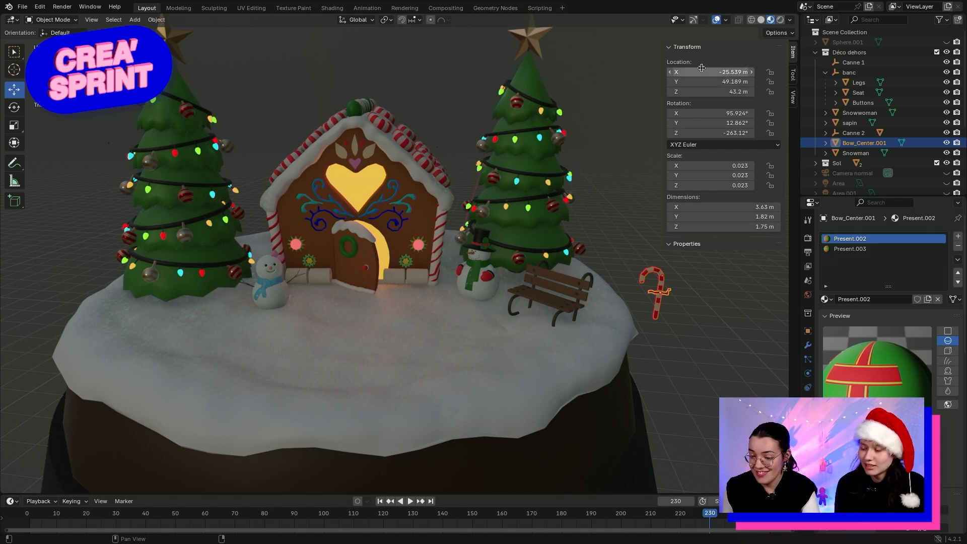
pyautogui.moveTo(711, 81); pyautogui.dragTo(701, 82)
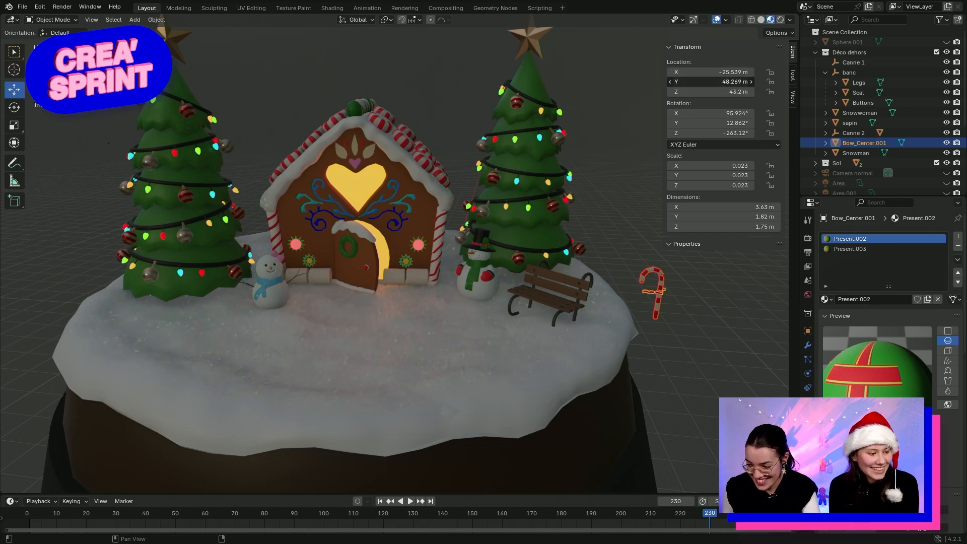
pyautogui.press('Escape')
pyautogui.click(724, 277)
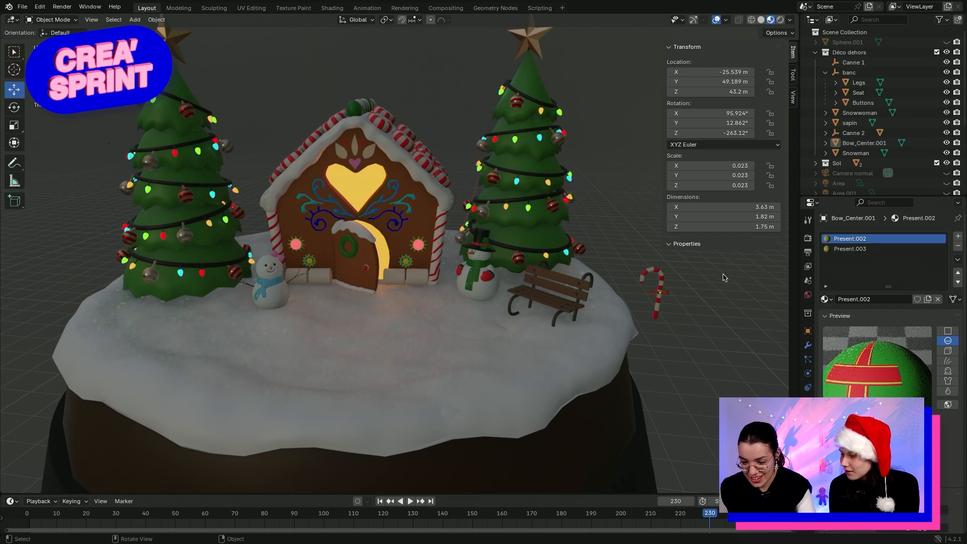
pyautogui.moveTo(714, 305); pyautogui.dragTo(715, 296, button='middle')
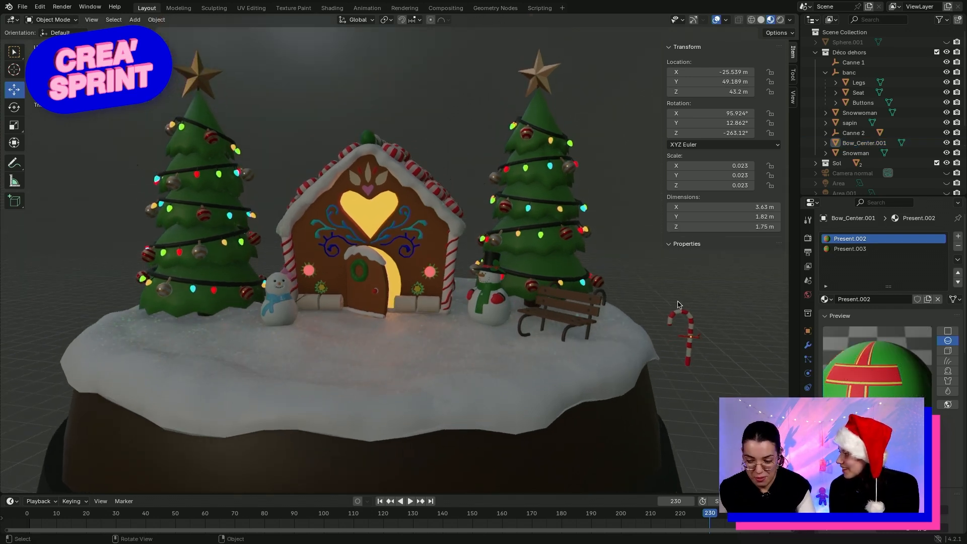
pyautogui.click(679, 308)
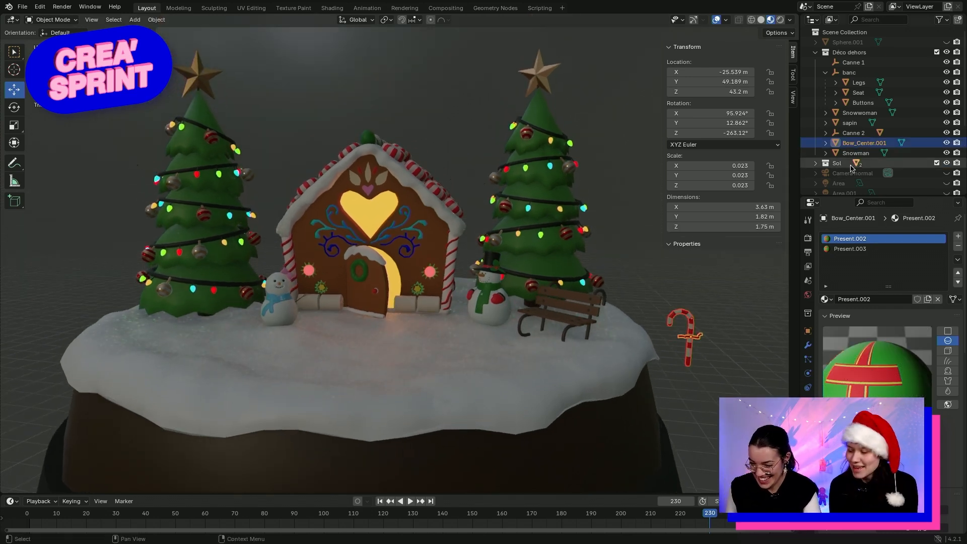
pyautogui.keyDown('shift'); pyautogui.click(847, 134); pyautogui.keyUp('shift')
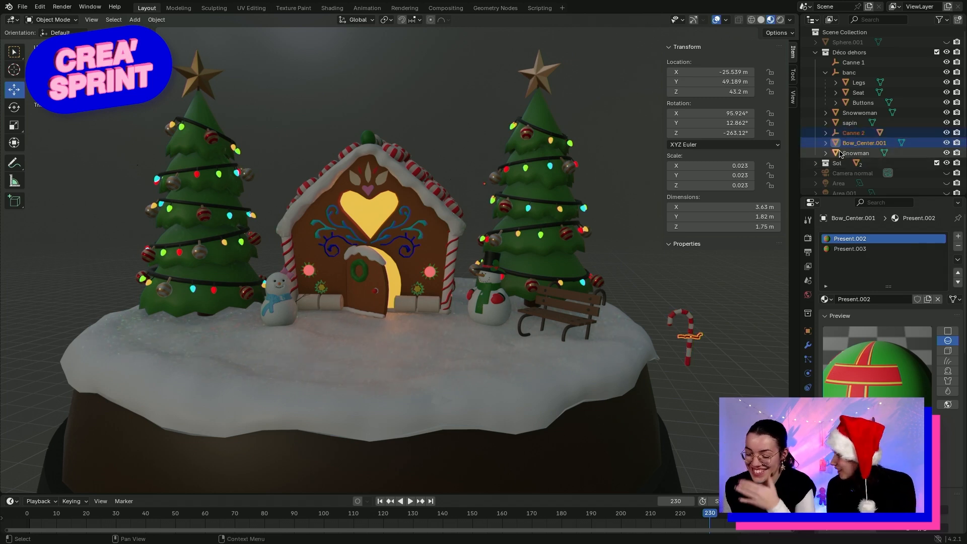
pyautogui.click(760, 313)
pyautogui.moveTo(660, 282); pyautogui.dragTo(712, 372)
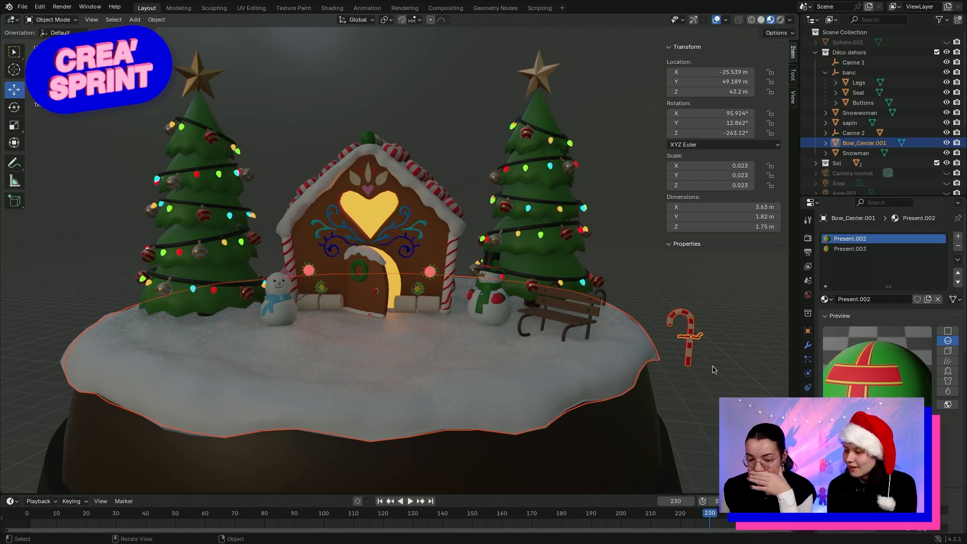
pyautogui.click(730, 355)
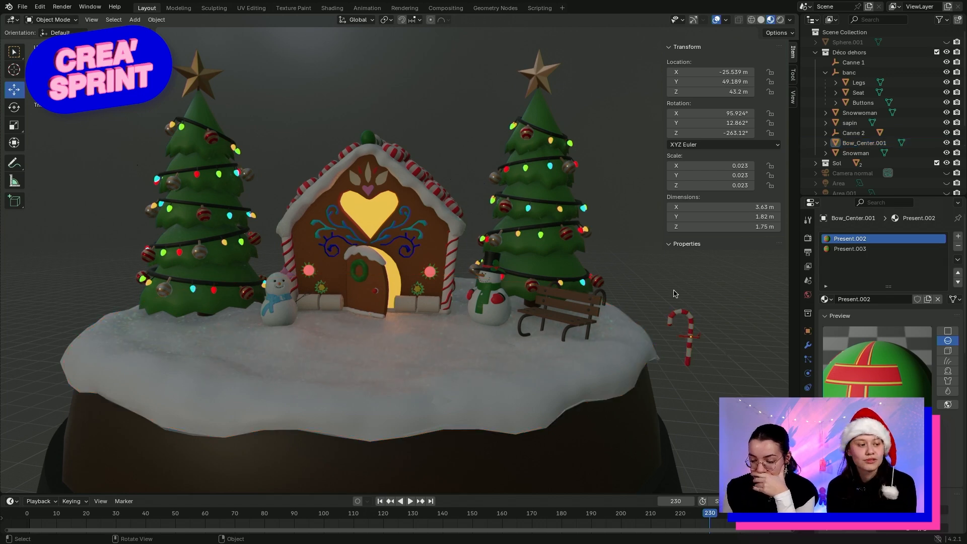
# Box-select the whole candy cane with the Select Box tool, try to shift it through its location values, and undo the change
pyautogui.click(689, 337)
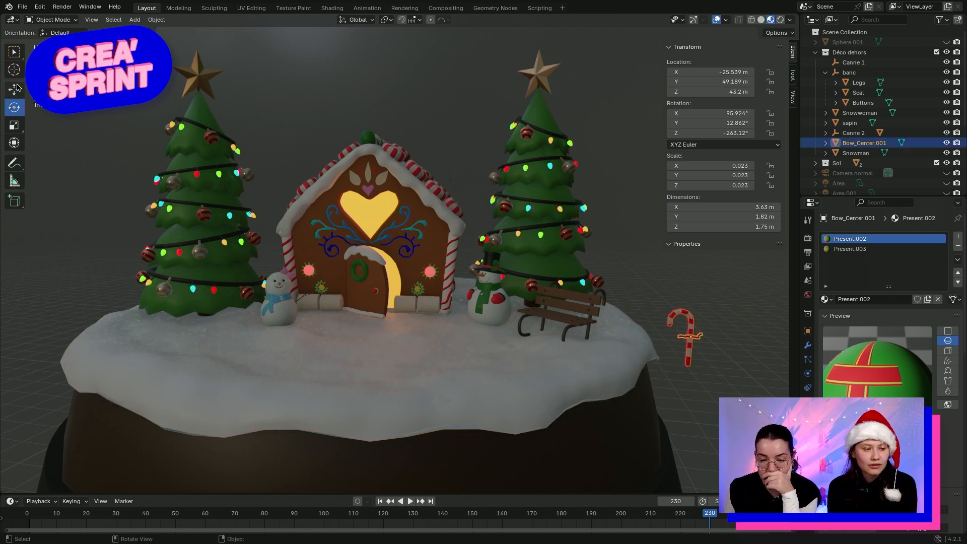
pyautogui.click(14, 51)
pyautogui.click(662, 289)
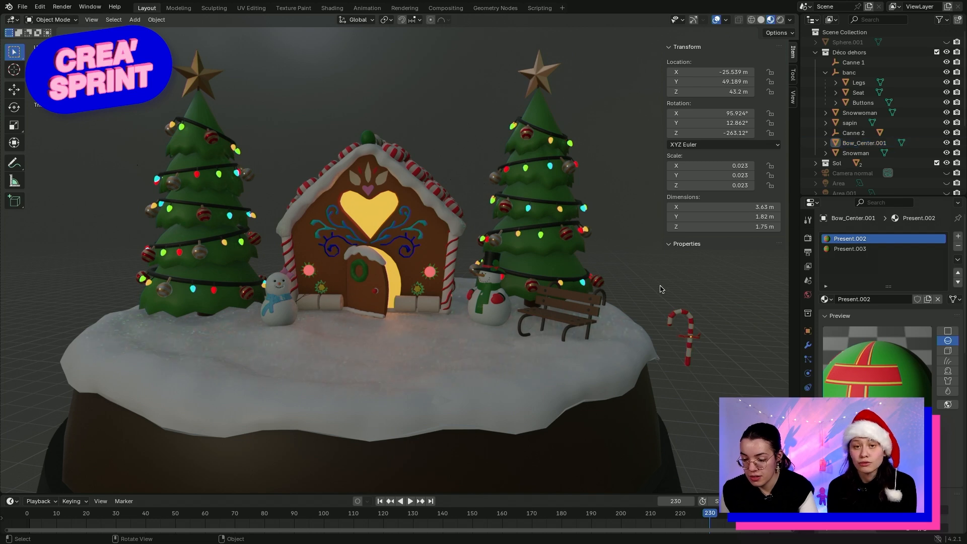
pyautogui.moveTo(721, 372); pyautogui.dragTo(722, 373)
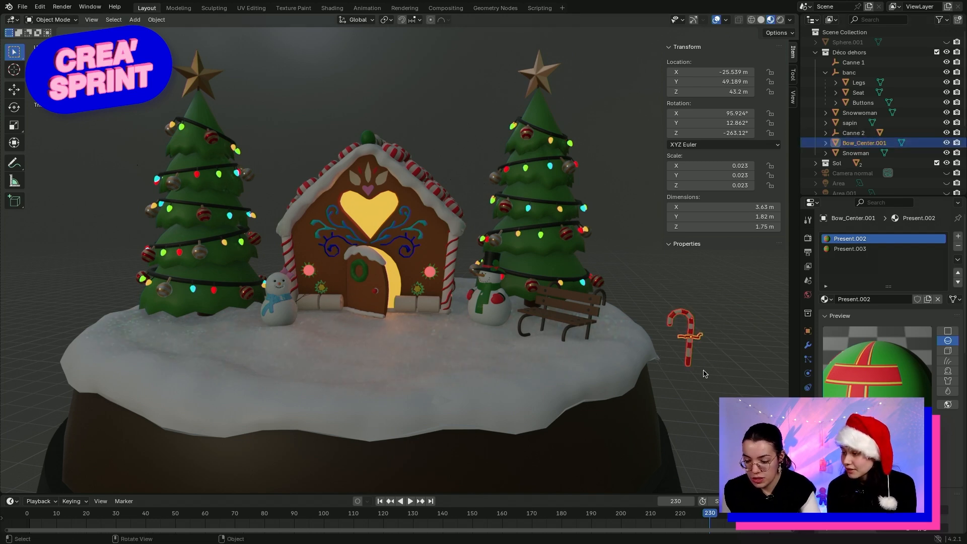
pyautogui.moveTo(725, 82)
pyautogui.mouseDown()
pyautogui.moveTo(708, 82)
pyautogui.moveTo(720, 92)
pyautogui.mouseUp()
pyautogui.hotkey('ctrl', 'z')
pyautogui.hotkey('ctrl', 'z')
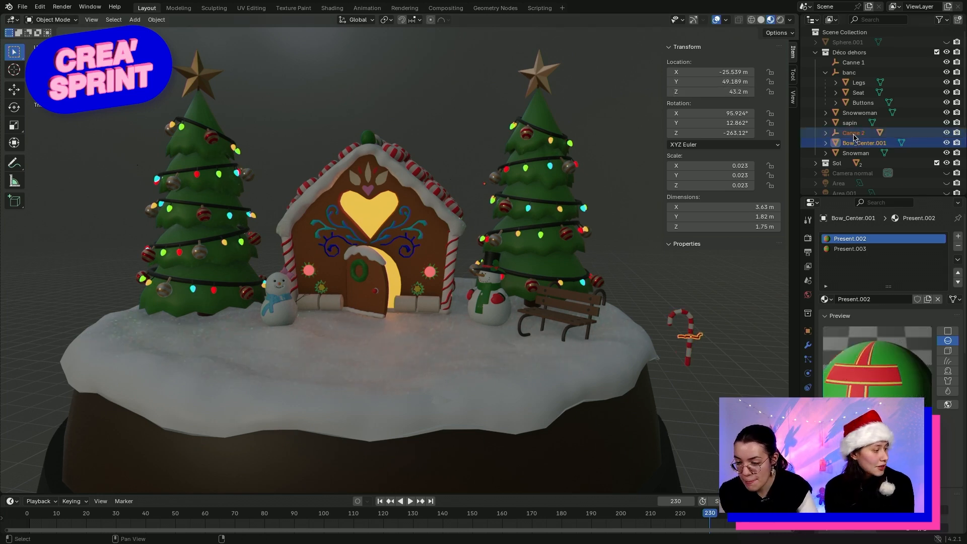
# With Canne 2 and Bow_Center.001 selected, try to shift the bow to X -28.729 m, and undo the change
pyautogui.keyDown('ctrl'); pyautogui.click(853, 134); pyautogui.keyUp('ctrl')
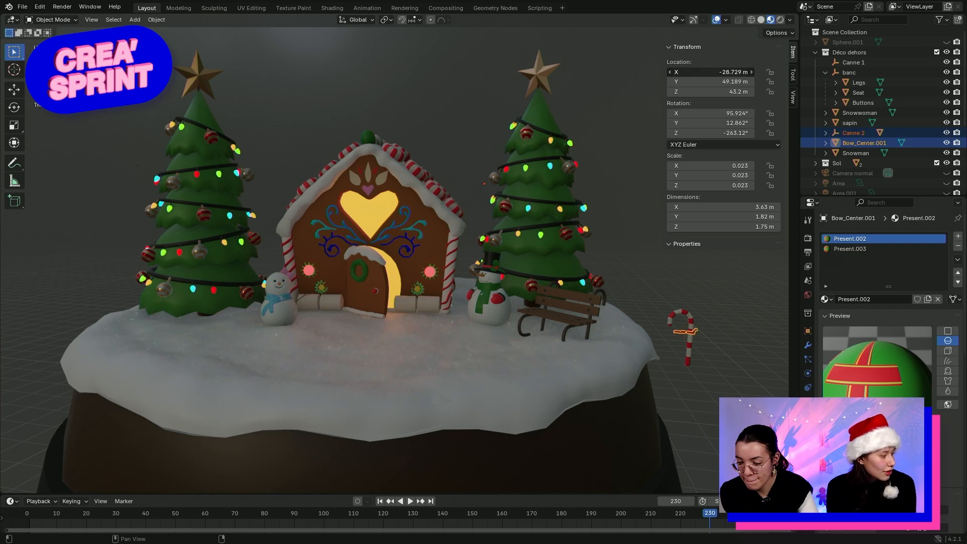
pyautogui.moveTo(730, 71); pyautogui.dragTo(691, 81)
pyautogui.hotkey('ctrl', 'z')
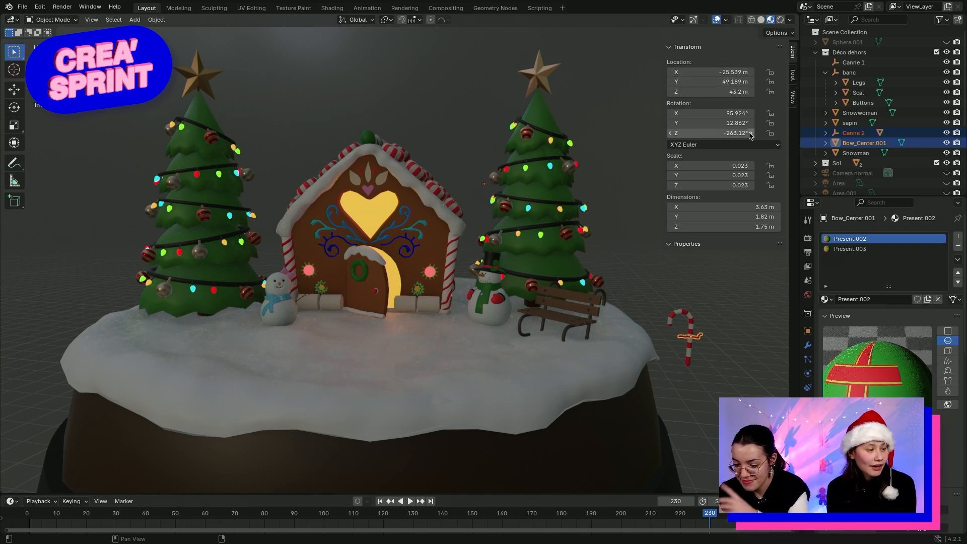
# Add the candy cane mesh to the bow selection, set its Z location to 1063.3 m, and clear the selection
pyautogui.keyDown('shift'); pyautogui.click(689, 315); pyautogui.keyUp('shift')
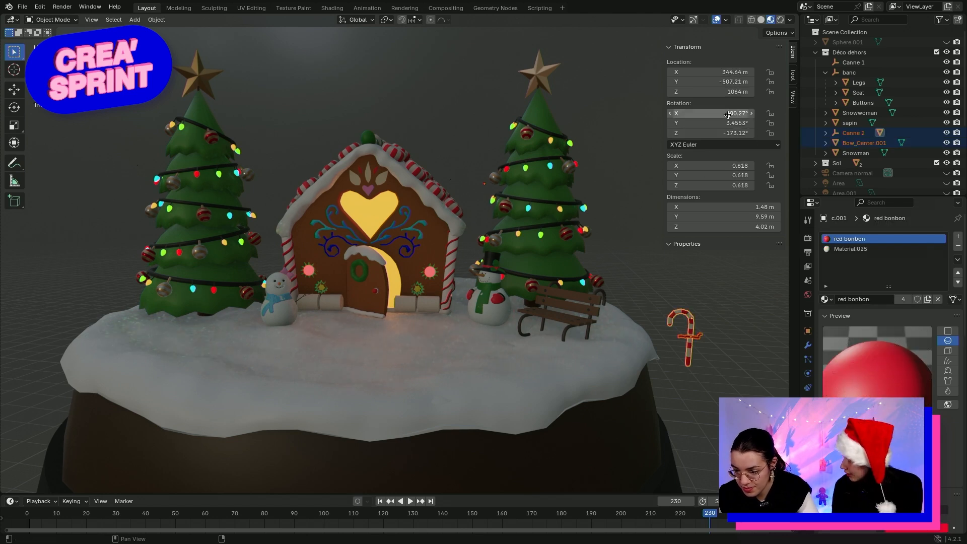
pyautogui.moveTo(716, 92)
pyautogui.mouseDown()
pyautogui.moveTo(699, 92)
pyautogui.moveTo(729, 97)
pyautogui.mouseUp()
pyautogui.click(749, 354)
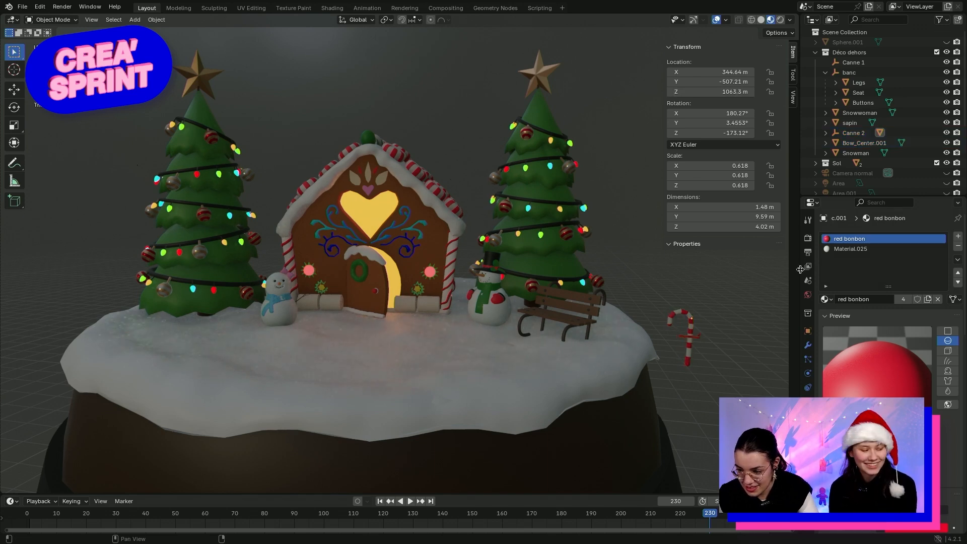
# Move the candy cane and bow between the house and the top-hat snowman, setting the cane's location to X 501.11, Y -178.76, Z 100.89 m
pyautogui.click(683, 306)
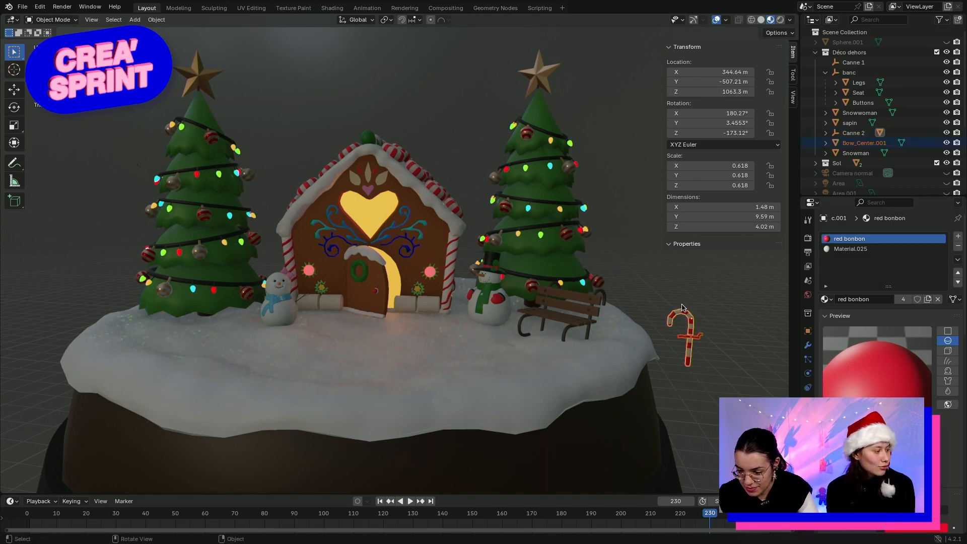
pyautogui.press('g')
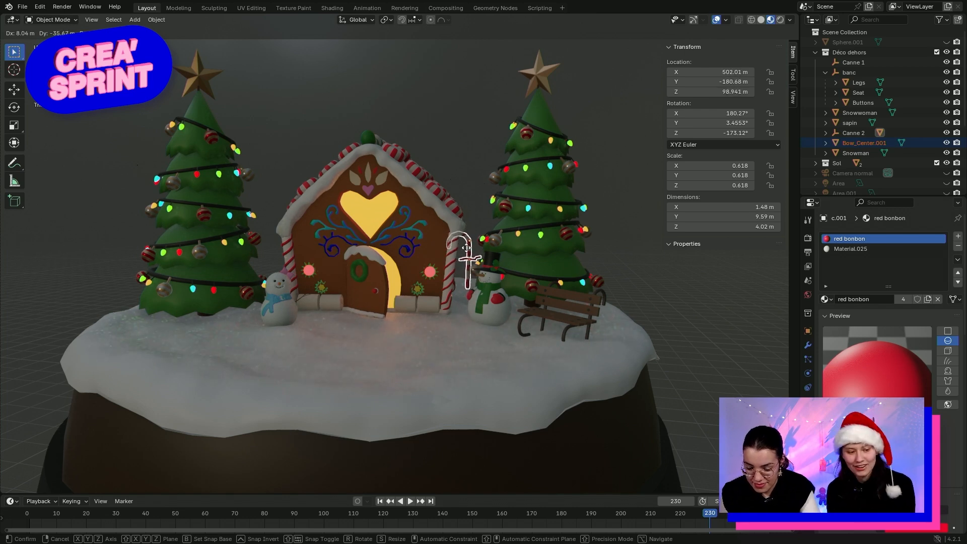
pyautogui.click(467, 250)
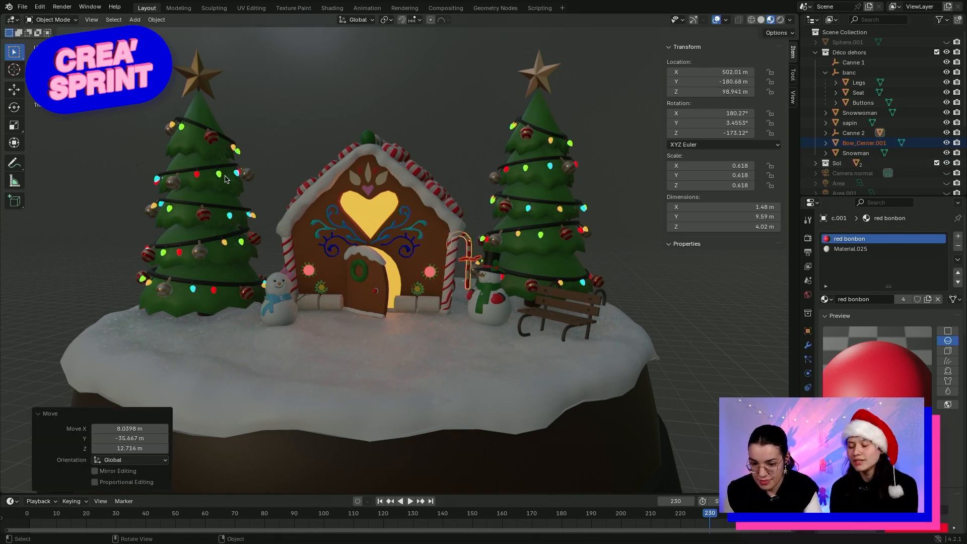
pyautogui.moveTo(731, 94); pyautogui.dragTo(728, 73)
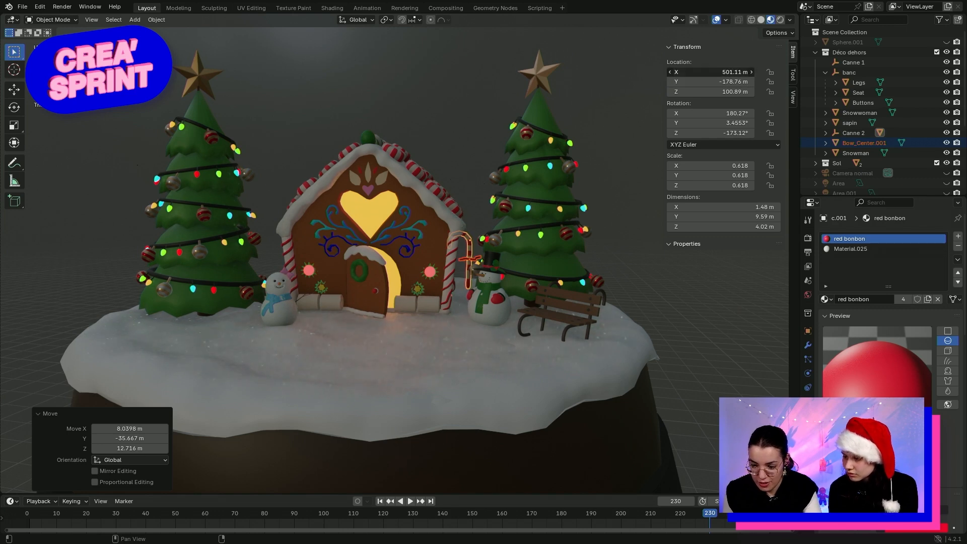
# From a top view, move the candy cane and bow about 31 m in X and 10.5 m in Y, in front of the bench
pyautogui.moveTo(641, 201)
pyautogui.mouseDown(button='middle')
pyautogui.moveTo(595, 228)
pyautogui.moveTo(633, 178)
pyautogui.moveTo(630, 201)
pyautogui.moveTo(626, 175)
pyautogui.moveTo(641, 171)
pyautogui.moveTo(624, 196)
pyautogui.mouseUp(button='middle')
pyautogui.moveTo(565, 289); pyautogui.dragTo(504, 181, button='middle')
pyautogui.press('g')
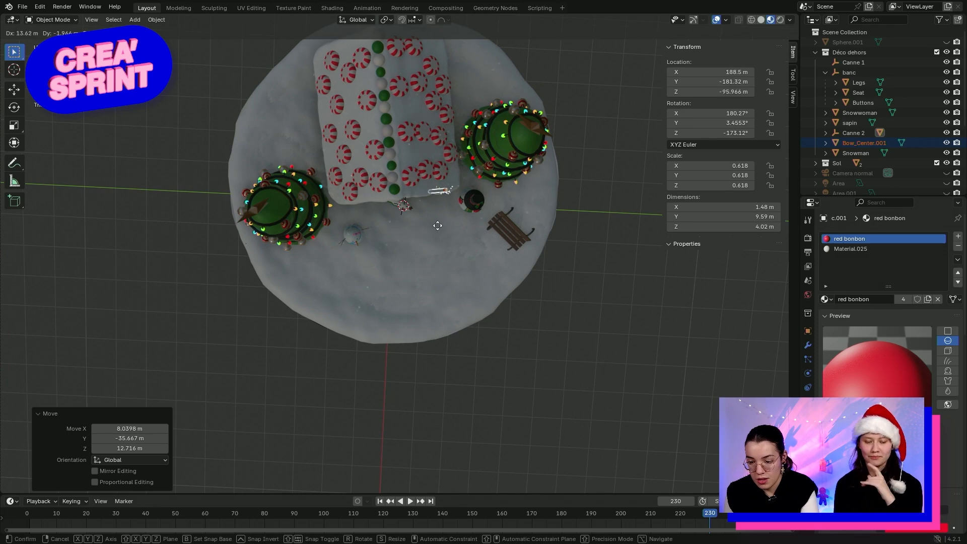
pyautogui.click(493, 308)
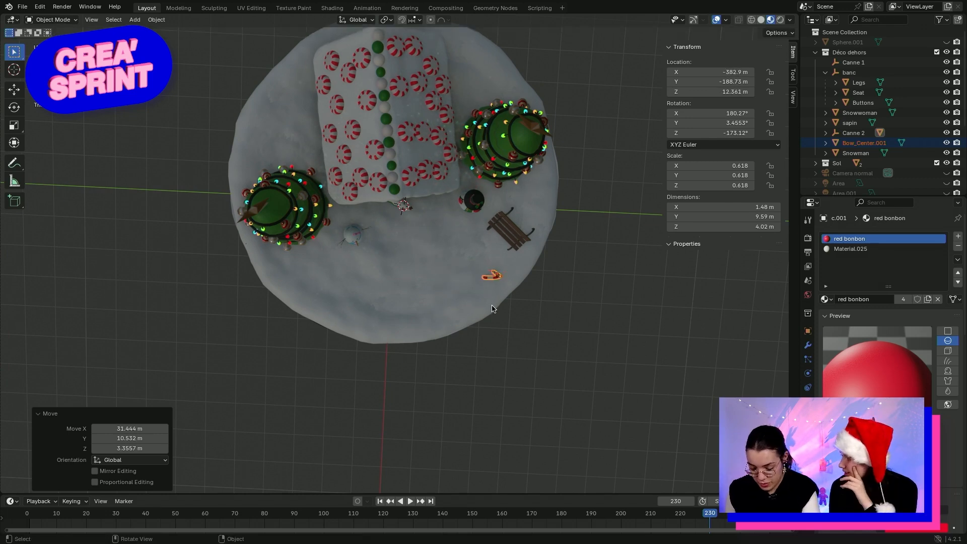
# From a front view, lower the candy cane and bow about 6.7 m onto the snow near the bench
pyautogui.moveTo(494, 308); pyautogui.dragTo(542, 195, button='middle')
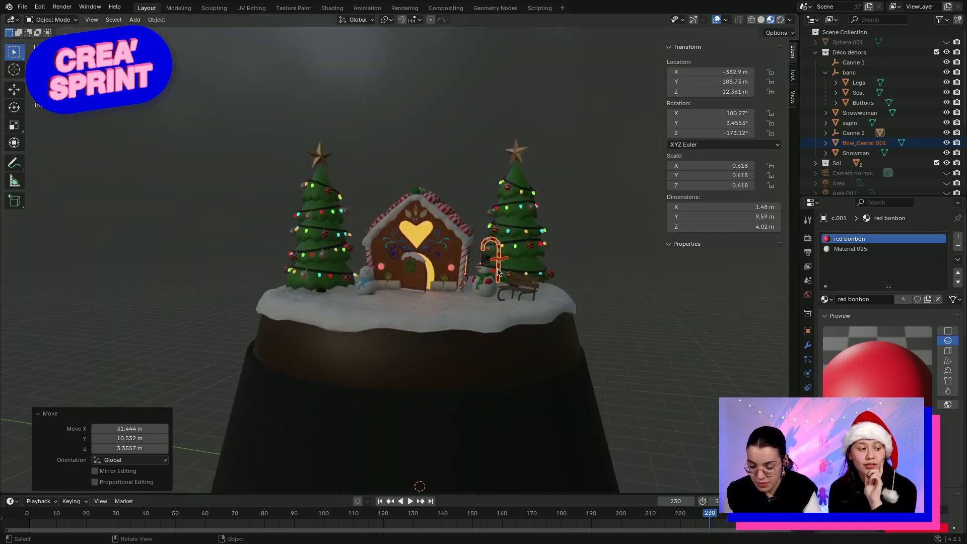
pyautogui.press('g')
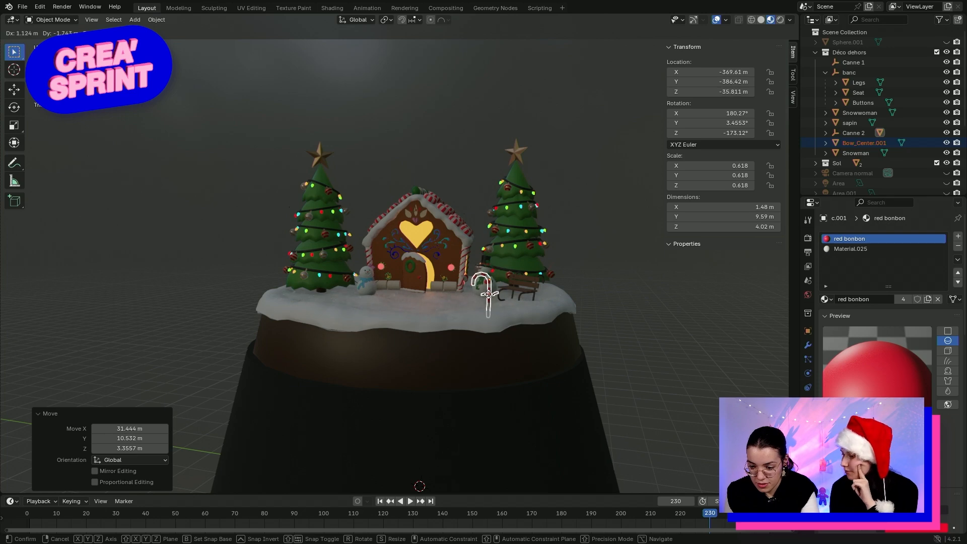
pyautogui.click(484, 291)
# Move the candy cane and bow about 27 m across the base to stand in the snow in front of the snowwoman
pyautogui.moveTo(494, 289); pyautogui.dragTo(534, 294, button='middle')
pyautogui.scroll(3, 508, 295)
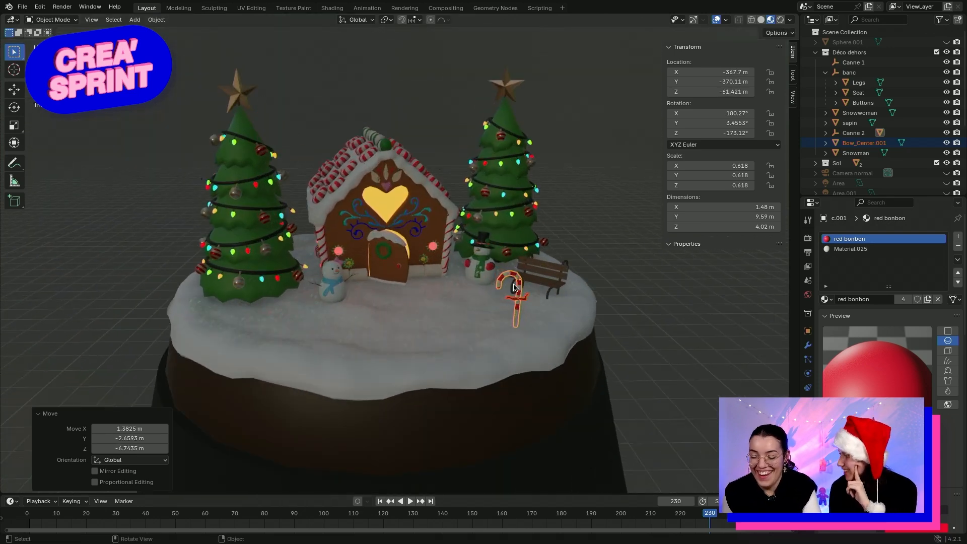
pyautogui.moveTo(611, 277); pyautogui.dragTo(571, 264, button='middle')
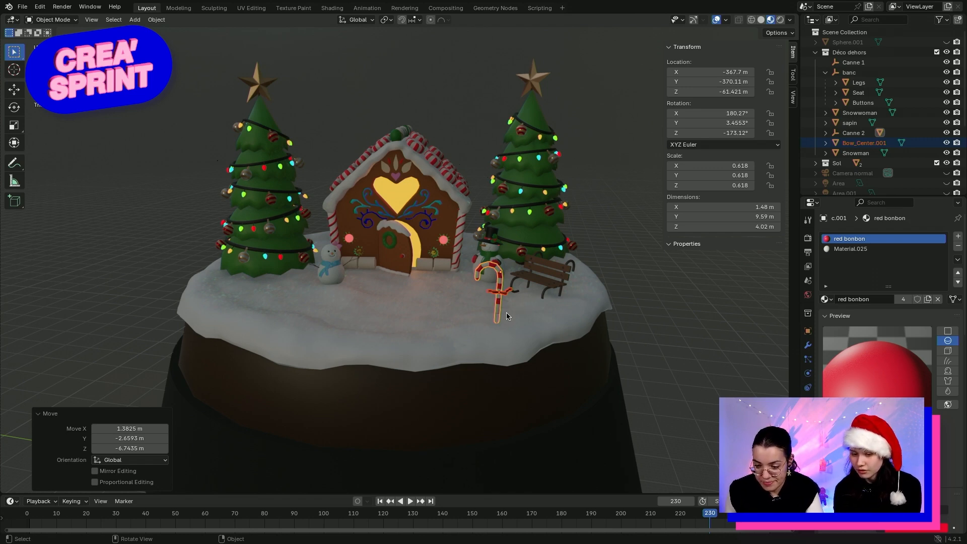
pyautogui.moveTo(498, 310); pyautogui.dragTo(527, 333, button='middle')
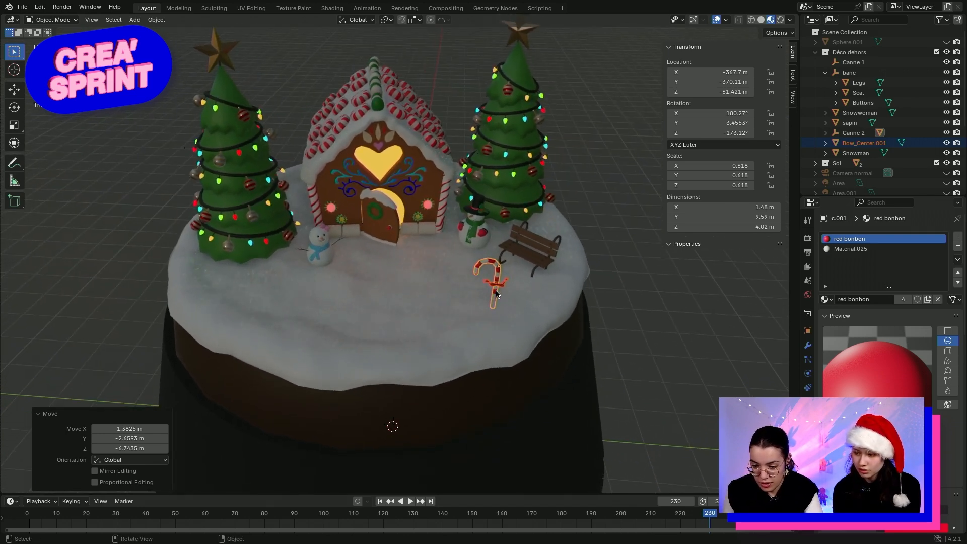
pyautogui.press('g')
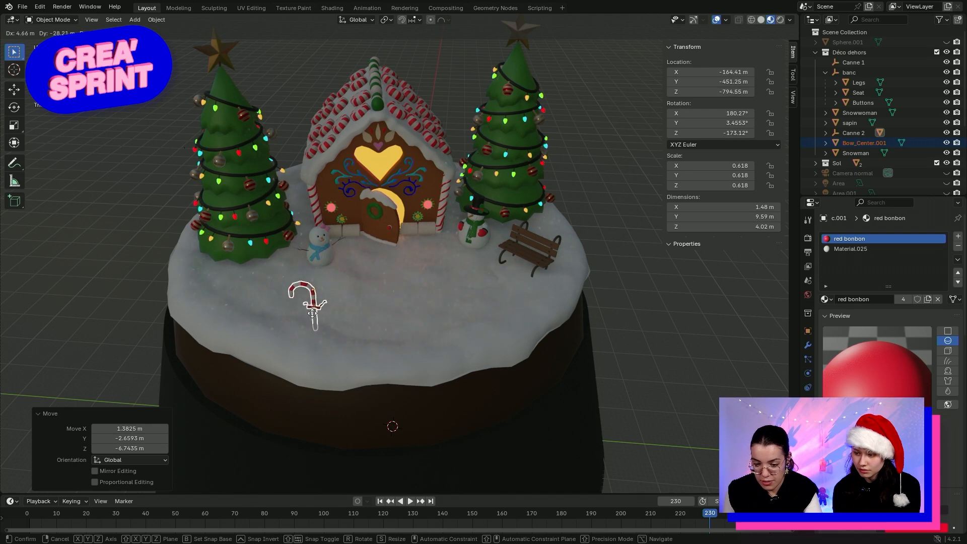
pyautogui.click(319, 309)
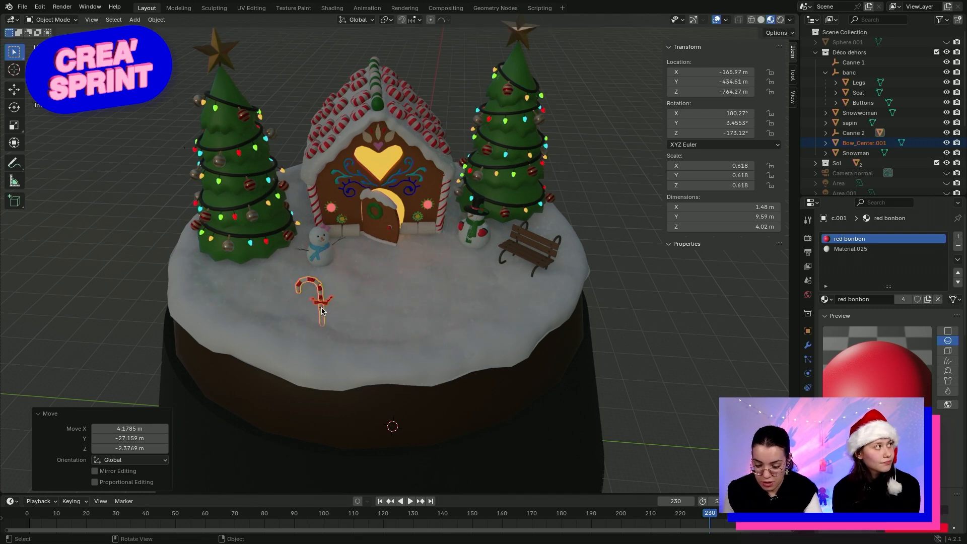
pyautogui.click(321, 310)
pyautogui.click(321, 309)
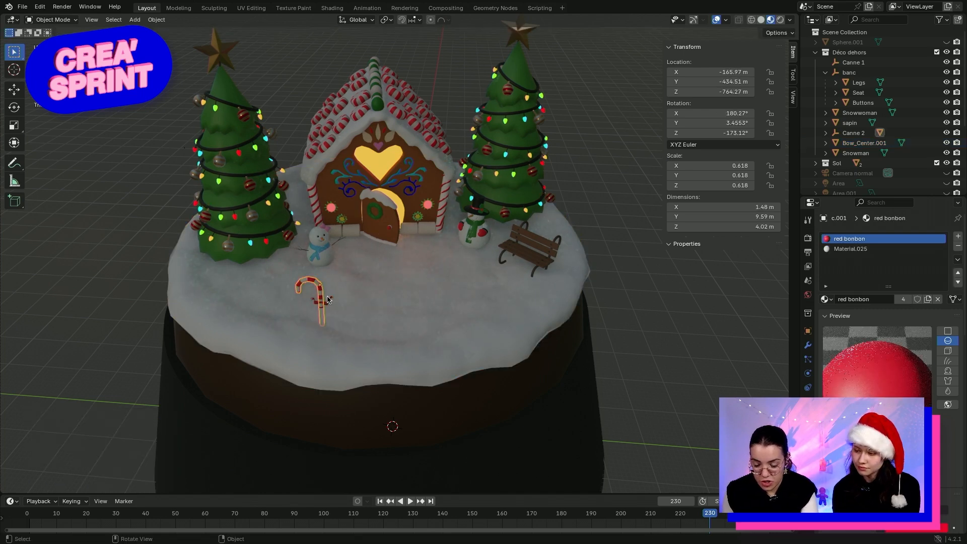
pyautogui.click(855, 144)
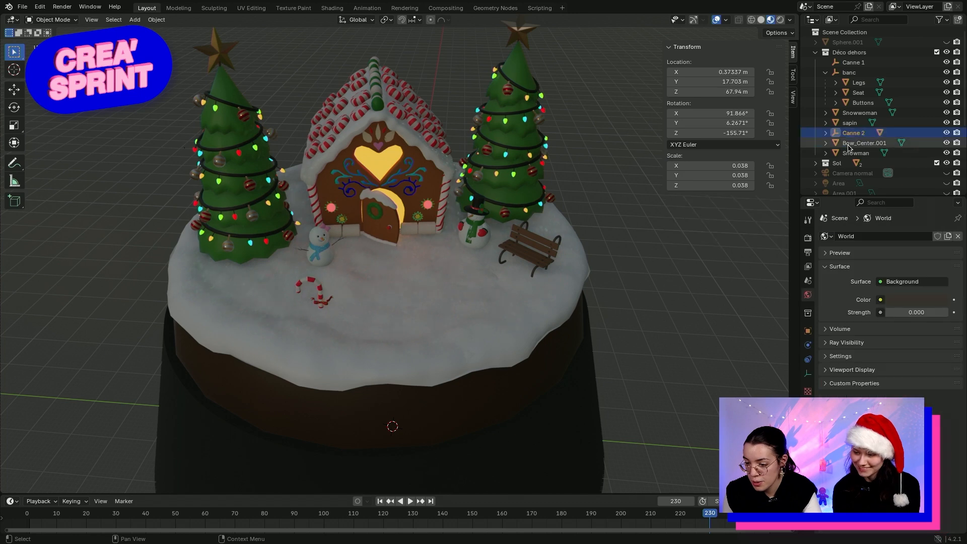
pyautogui.keyDown('shift'); pyautogui.click(852, 134); pyautogui.keyUp('shift')
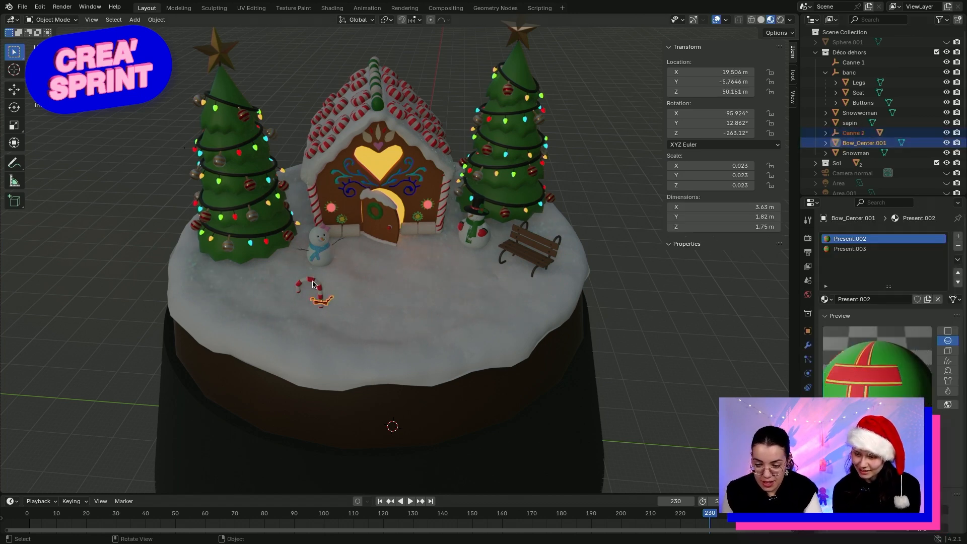
pyautogui.click(313, 283)
pyautogui.click(639, 299)
# Delete the bow Bow_Center.001 from the candy cane in front of the snowwoman
pyautogui.scroll(2, 324, 321)
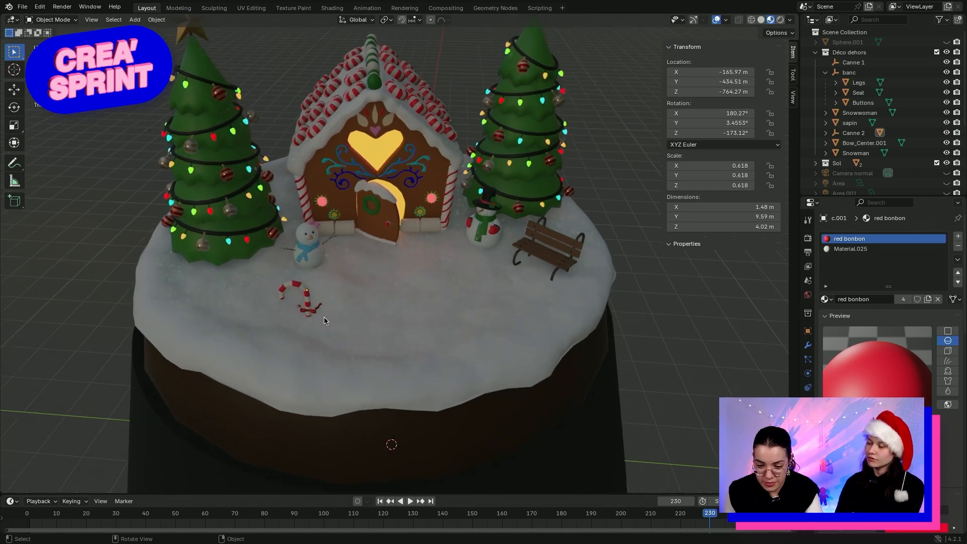
pyautogui.click(307, 312)
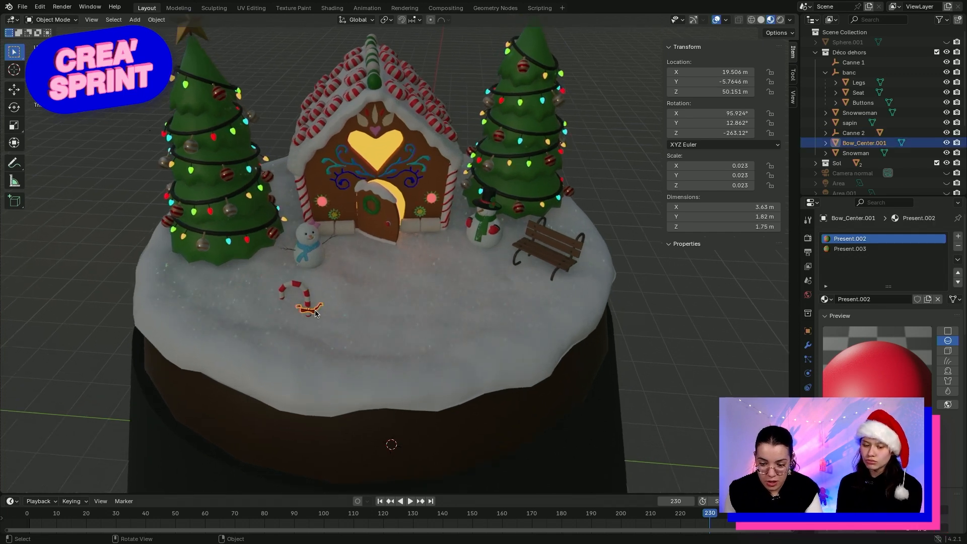
pyautogui.press('x')
pyautogui.click(288, 307)
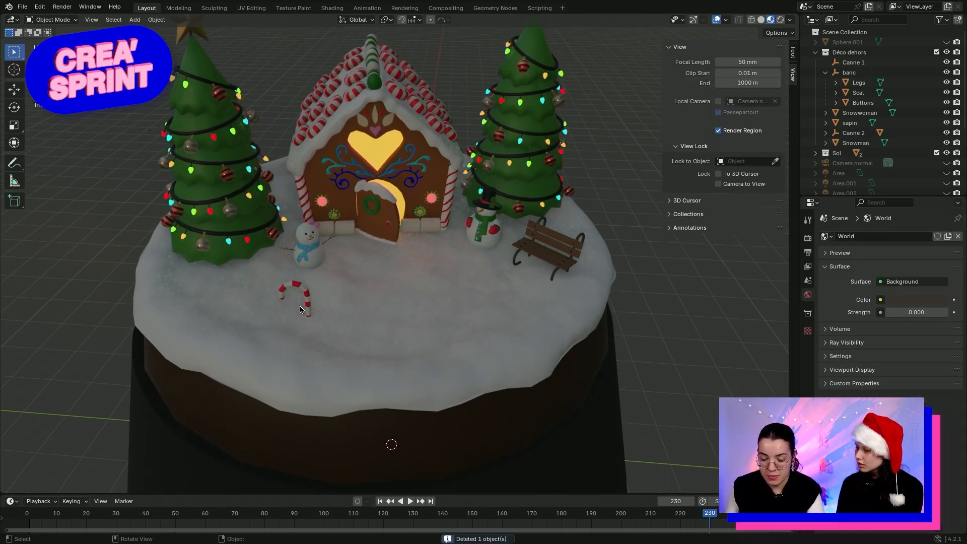
# Select only the candy cane mesh and raise it about 2.5 m out of the snow
pyautogui.click(309, 303)
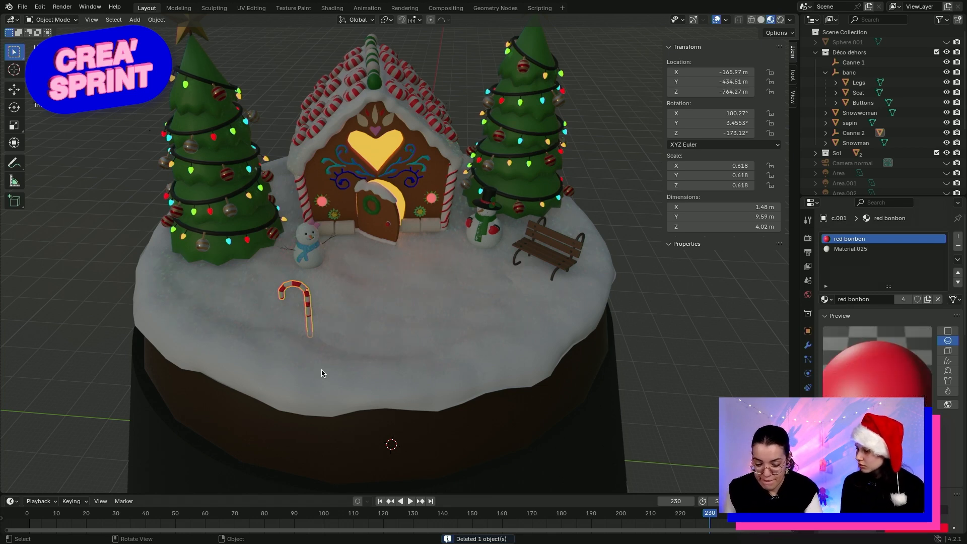
pyautogui.moveTo(324, 384); pyautogui.dragTo(326, 345, button='middle')
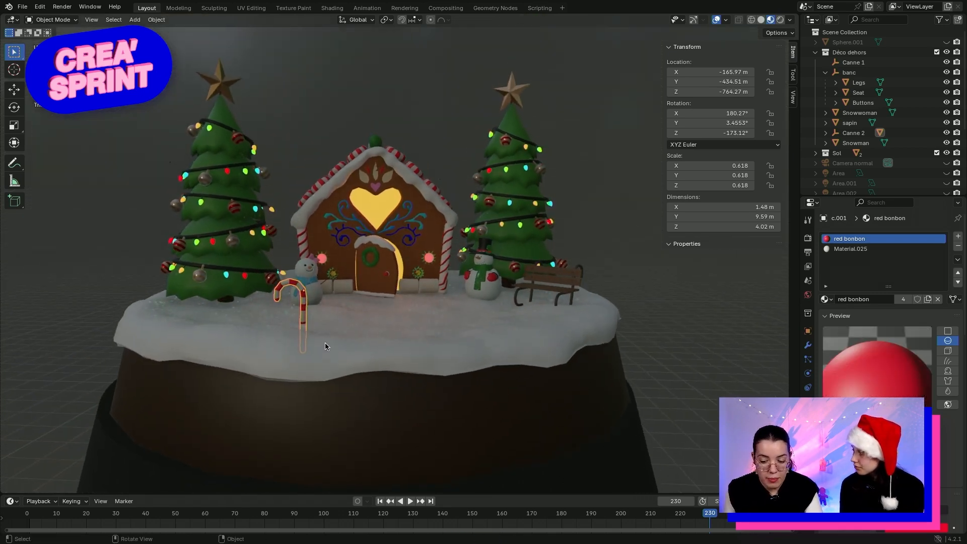
pyautogui.keyDown('shift'); pyautogui.click(305, 299); pyautogui.keyUp('shift')
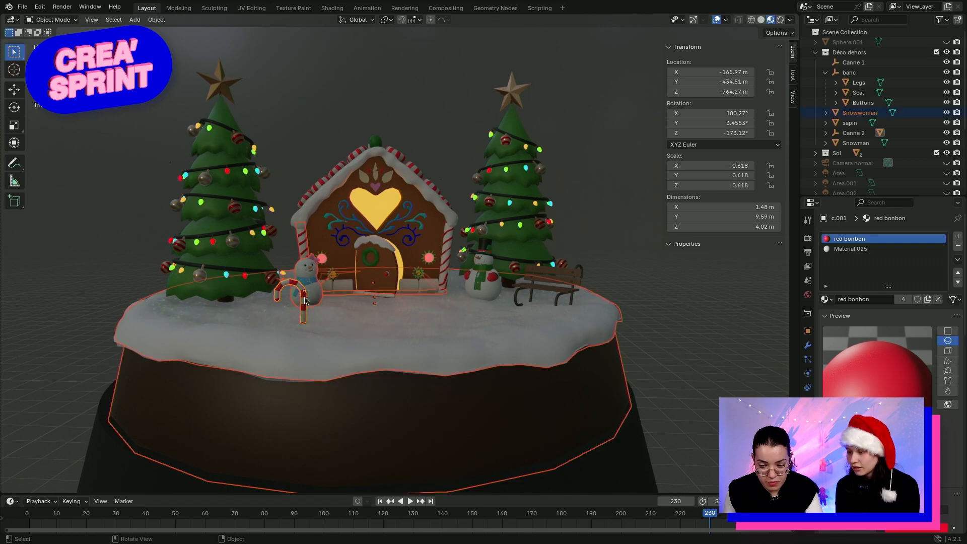
pyautogui.click(305, 308)
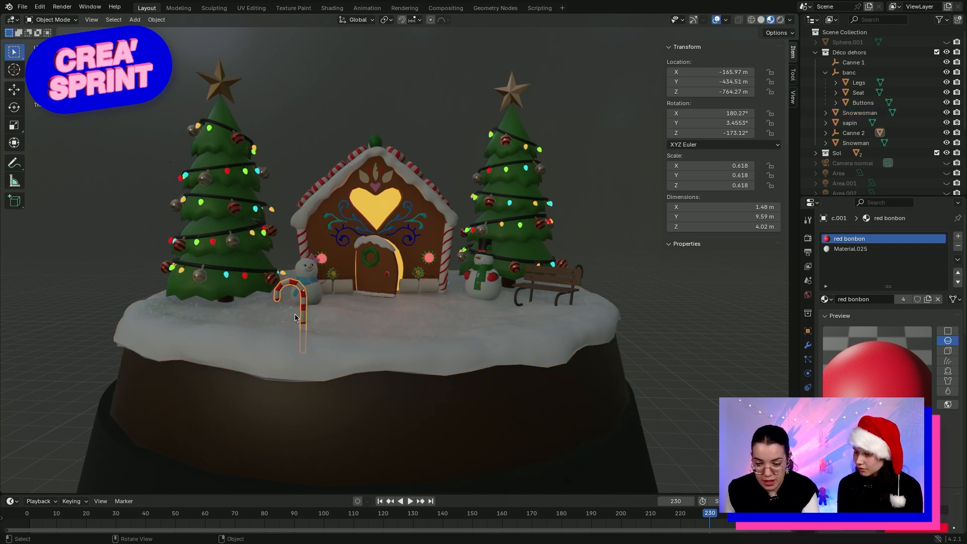
pyautogui.moveTo(303, 317); pyautogui.dragTo(300, 297)
# Copy and paste the candy cane, and move the copy about 6.3 m along negative Y, in front of the tree beside the snowwoman
pyautogui.moveTo(332, 331); pyautogui.dragTo(300, 315, button='middle')
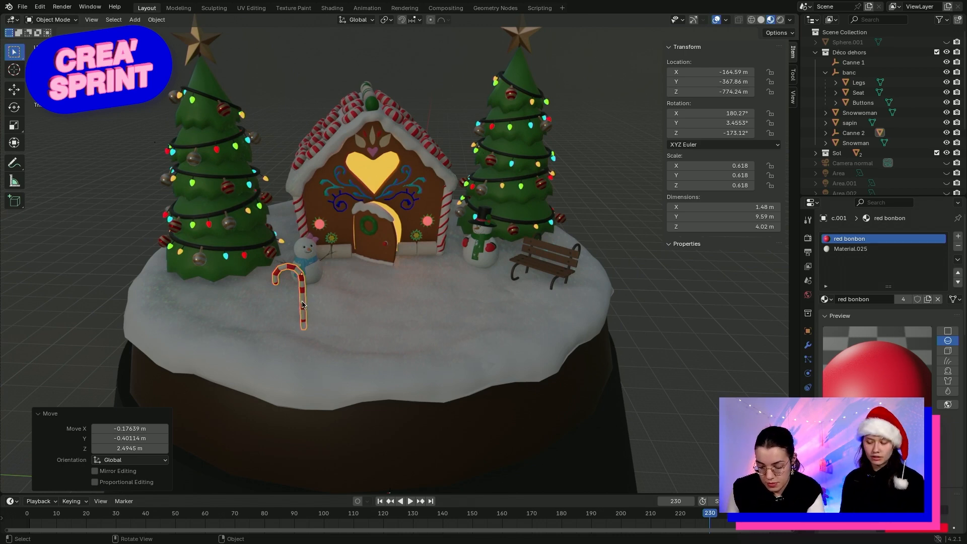
pyautogui.hotkey('ctrl', 'c')
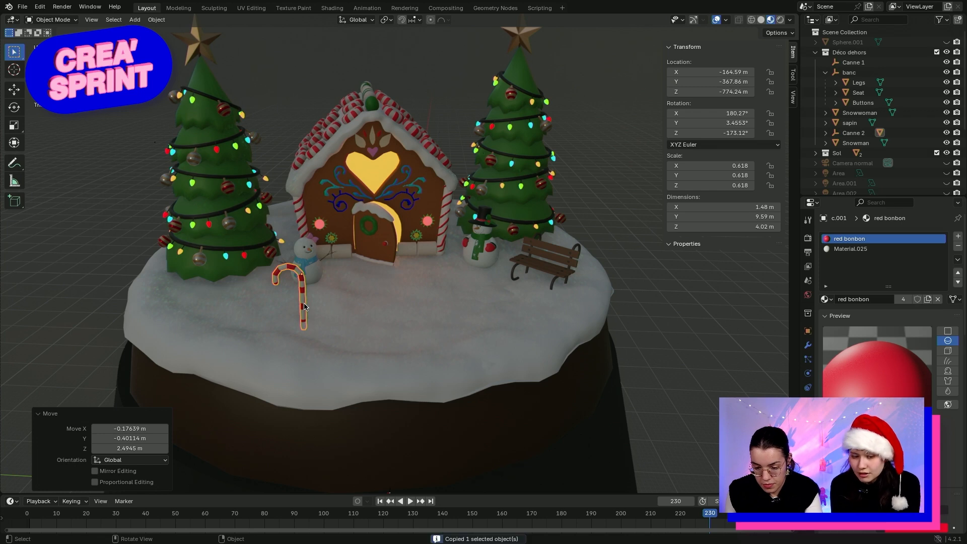
pyautogui.hotkey('ctrl', 'v')
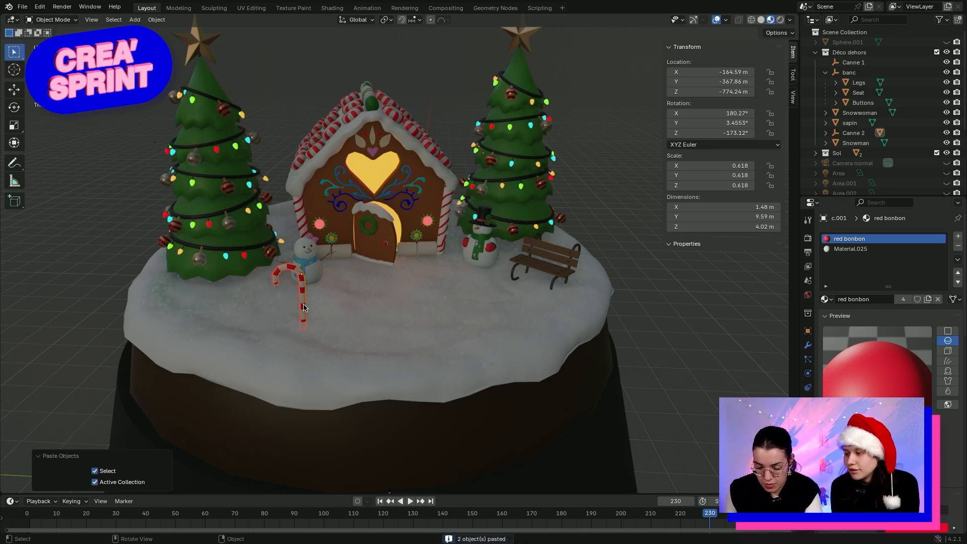
pyautogui.press('g')
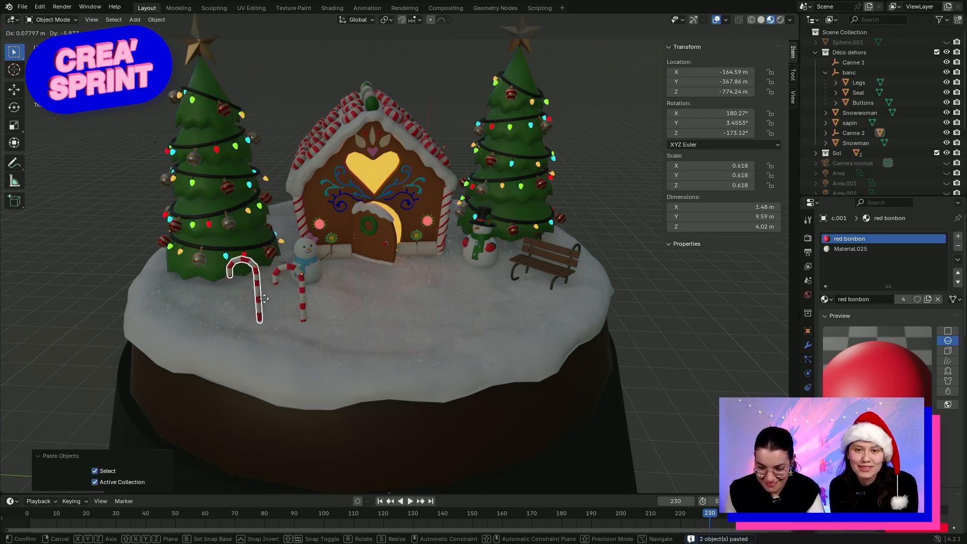
pyautogui.click(262, 300)
# From above, move the original candy cane about 3.8 m in X and -1.6 m in Y, toward the base's front edge
pyautogui.moveTo(279, 314); pyautogui.dragTo(287, 400, button='middle')
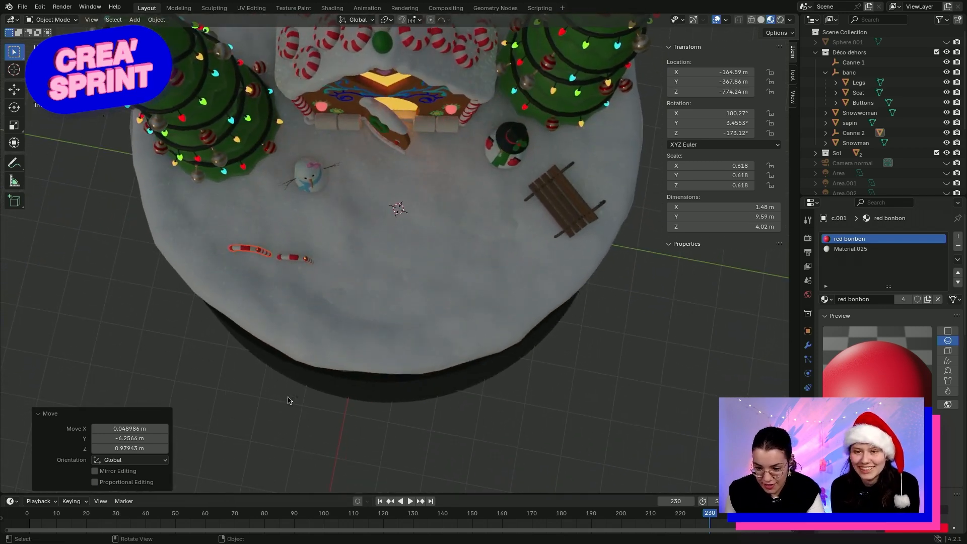
pyautogui.click(310, 262)
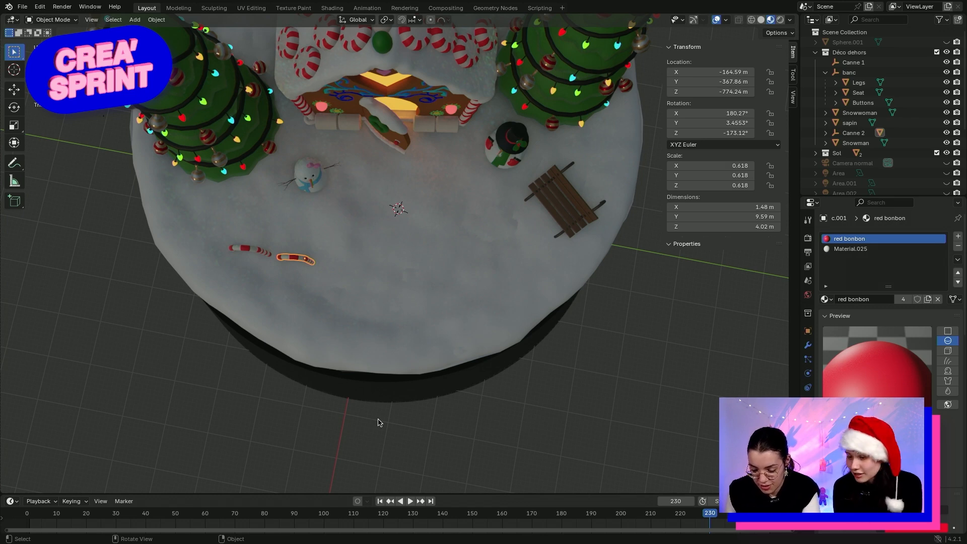
pyautogui.press('g')
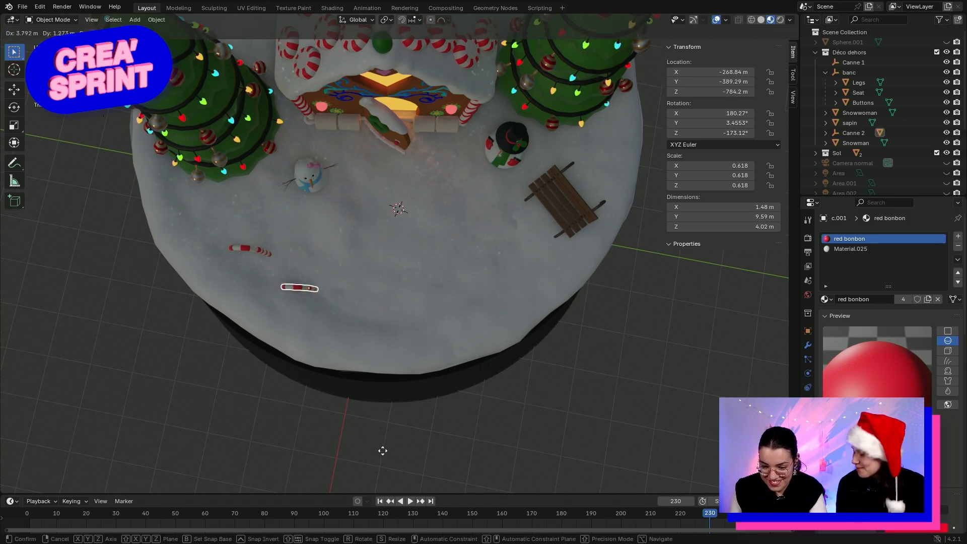
pyautogui.click(362, 446)
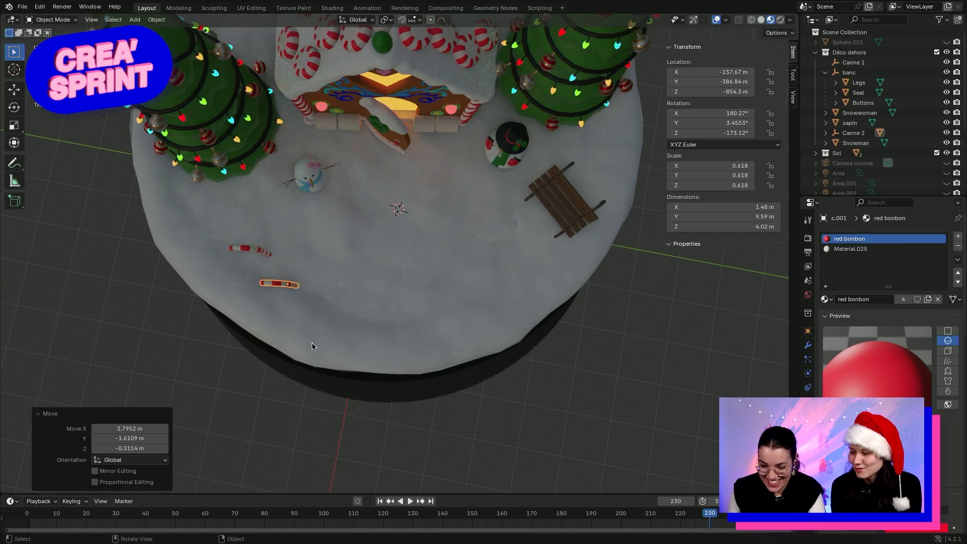
# Copy and paste the frontmost candy cane, and move the copy about -4.9 m in X and 26.3 m in Y, toward the bench side
pyautogui.click(293, 286)
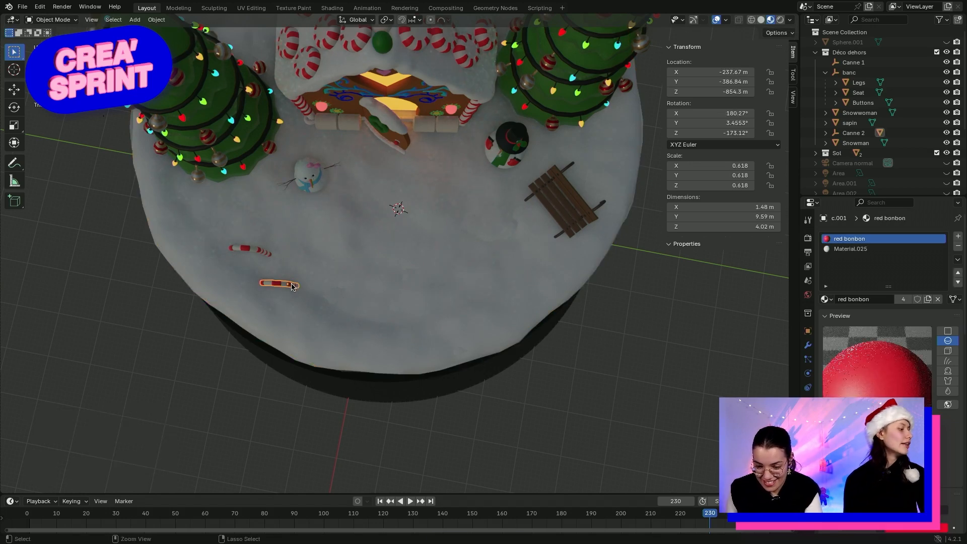
pyautogui.hotkey('ctrl', 'c')
pyautogui.hotkey('ctrl', 'v')
pyautogui.press('g')
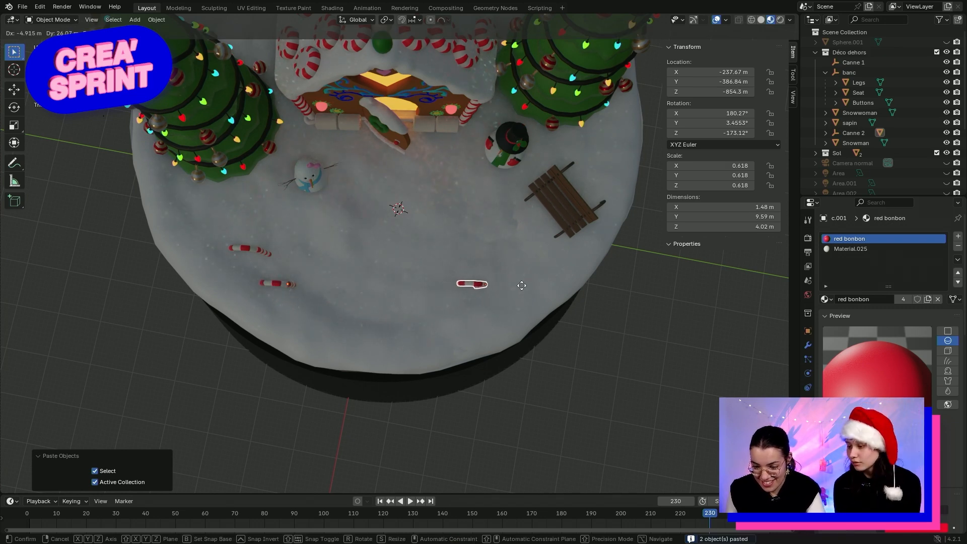
pyautogui.click(522, 288)
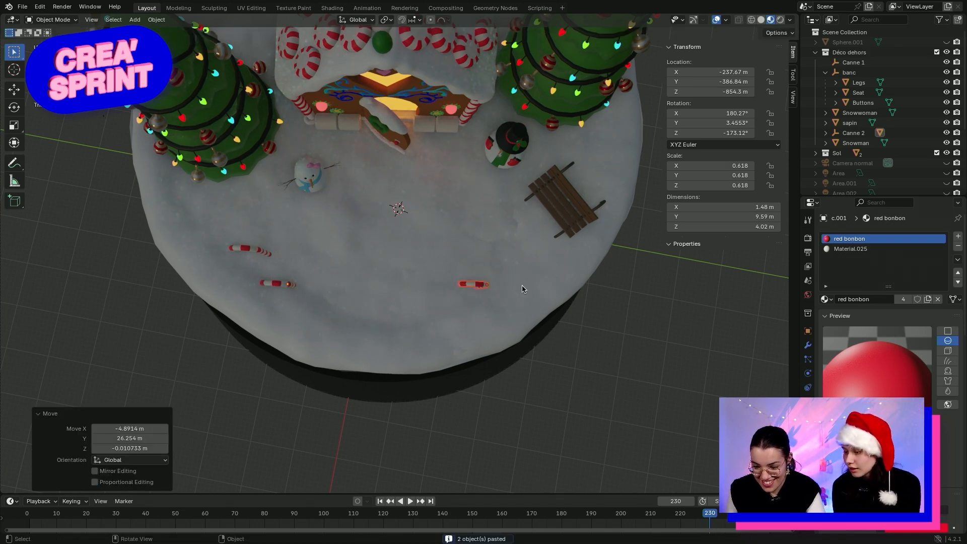
# Select the new candy cane on the bench side and set its Y rotation to 180° so it faces the opposite way
pyautogui.click(483, 287)
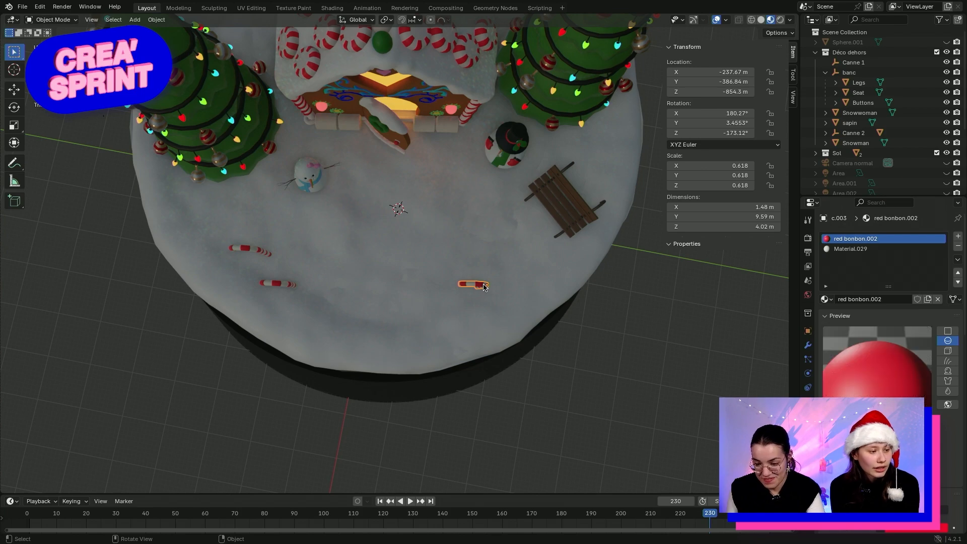
pyautogui.moveTo(605, 413); pyautogui.dragTo(151, 152, button='middle')
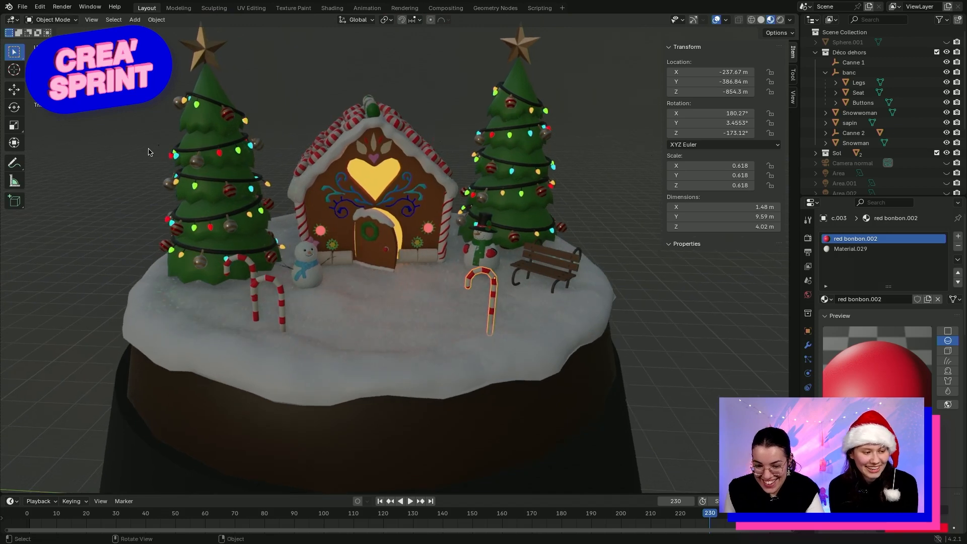
pyautogui.moveTo(704, 123); pyautogui.dragTo(795, 123)
pyautogui.click(727, 123)
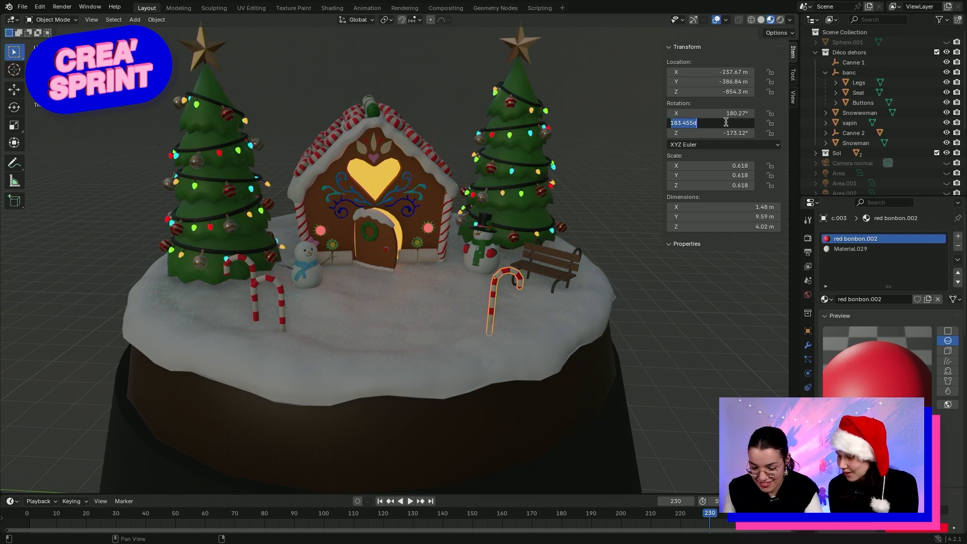
pyautogui.write('180')
pyautogui.press('Return')
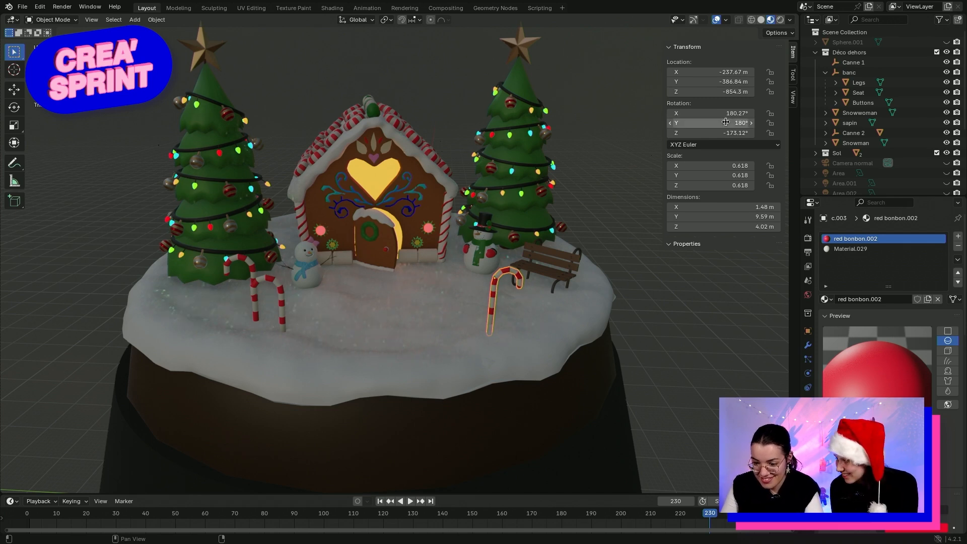
# From above, move the flipped candy cane about 0.9 m in X and -3.7 m in Y, toward the middle of the base
pyautogui.moveTo(712, 312); pyautogui.dragTo(675, 333, button='middle')
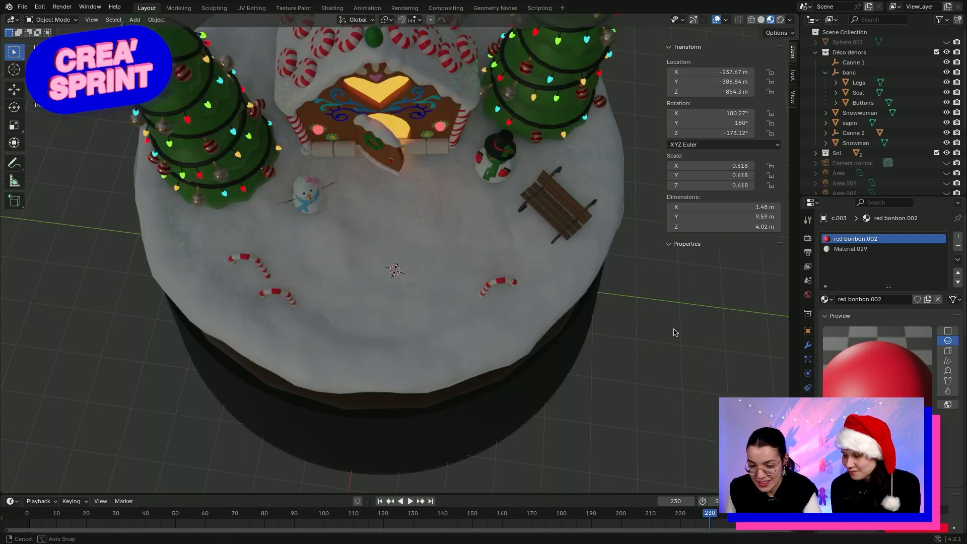
pyautogui.click(492, 289)
pyautogui.moveTo(493, 288); pyautogui.dragTo(464, 292)
# Copy and paste the flipped candy cane, and move the copy about -4.2 m in X, 4.0 m in Y and 1.3 m in Z, toward the bench
pyautogui.hotkey('ctrl', 'c')
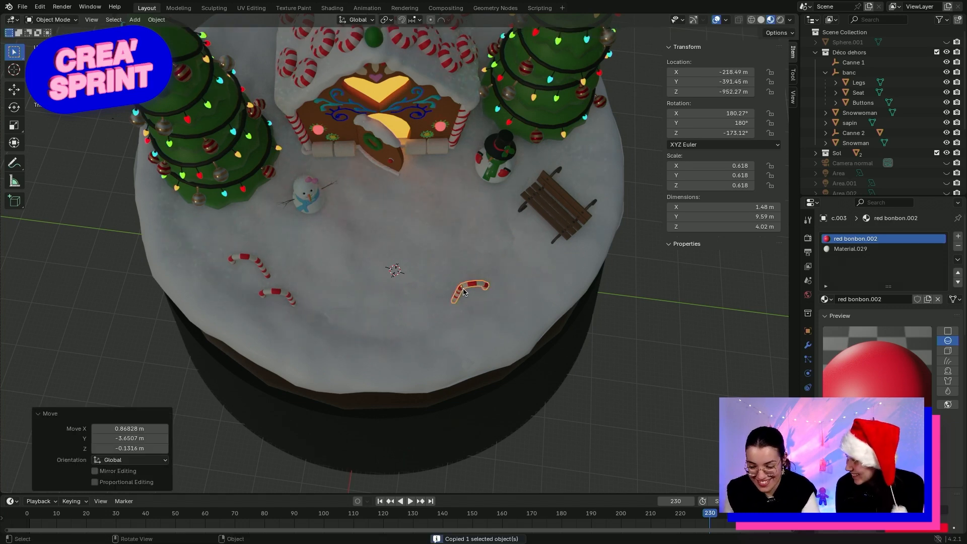
pyautogui.hotkey('ctrl', 'v')
pyautogui.moveTo(464, 290); pyautogui.dragTo(501, 256)
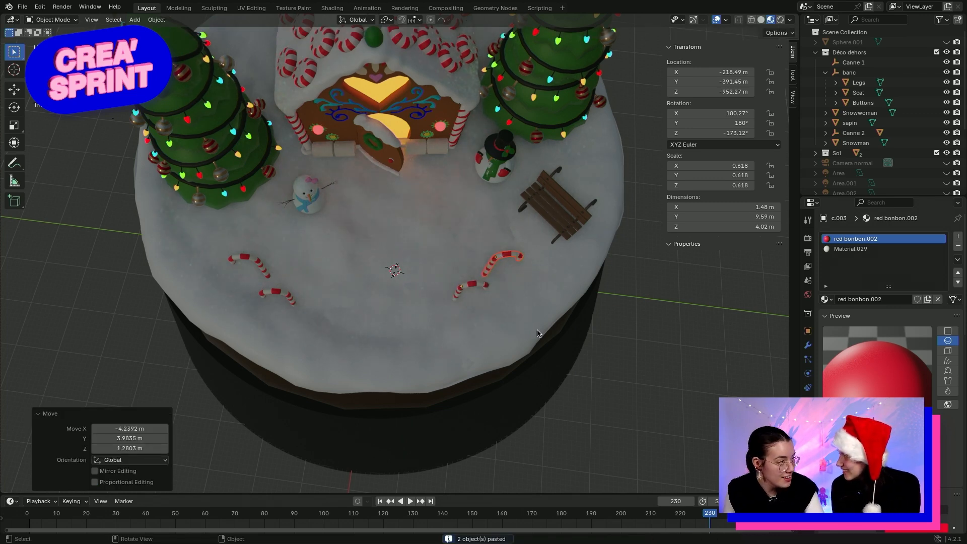
pyautogui.moveTo(624, 359); pyautogui.dragTo(634, 287, button='middle')
pyautogui.moveTo(629, 289)
pyautogui.mouseDown(button='middle')
pyautogui.moveTo(628, 304)
pyautogui.moveTo(743, 289)
pyautogui.moveTo(624, 296)
pyautogui.mouseUp(button='middle')
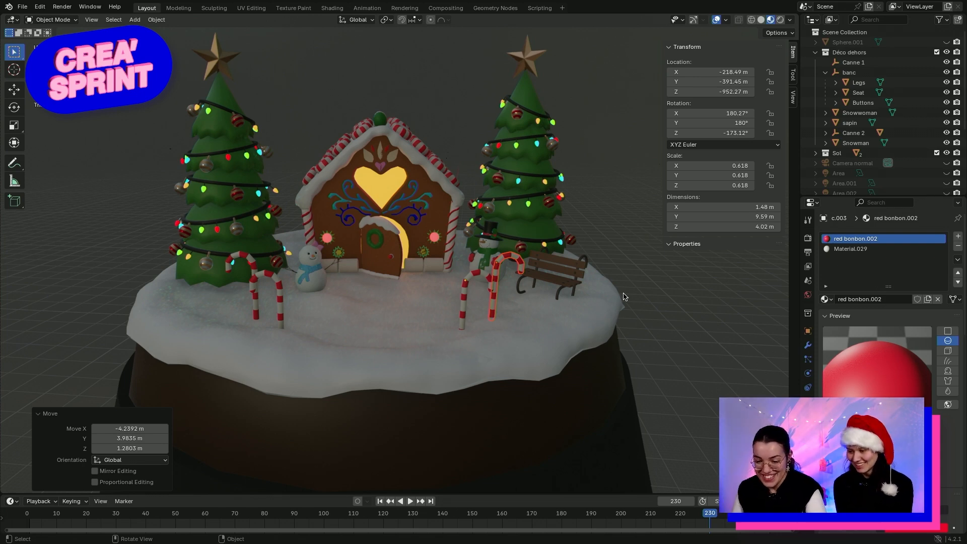
pyautogui.click(643, 225)
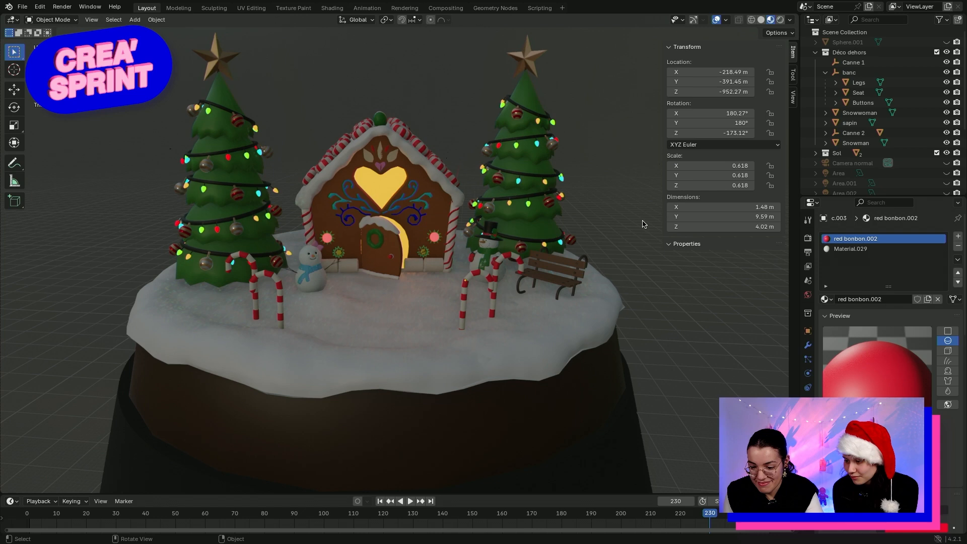
# Select both candy canes near the bench and move them together about -0.66 m in Y and 0.12 m in Z
pyautogui.moveTo(643, 224); pyautogui.dragTo(655, 236, button='middle')
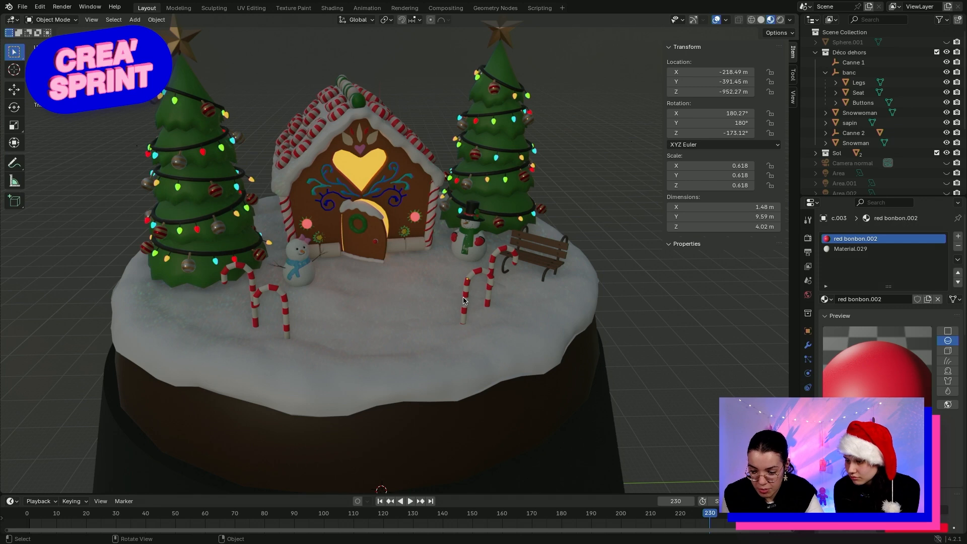
pyautogui.keyDown('shift'); pyautogui.click(489, 274); pyautogui.keyUp('shift')
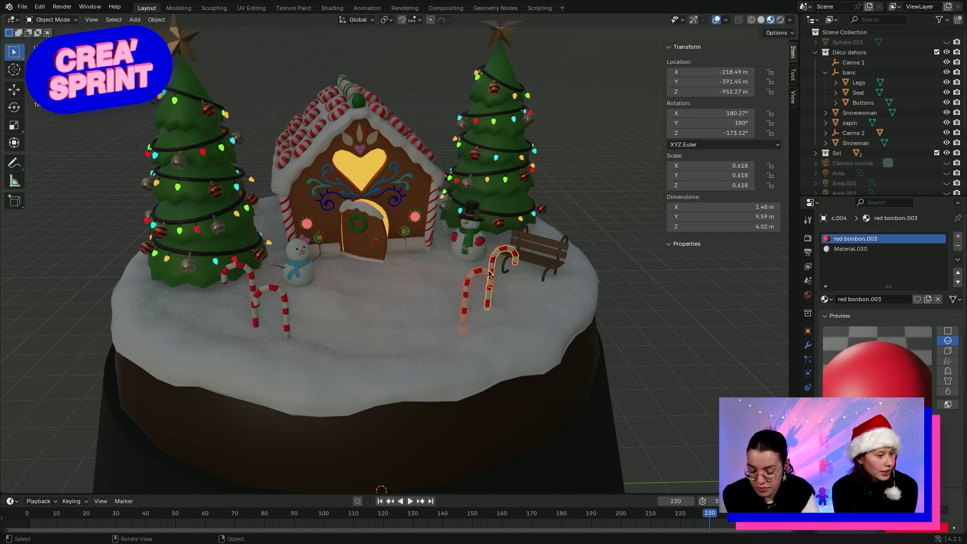
pyautogui.press('g')
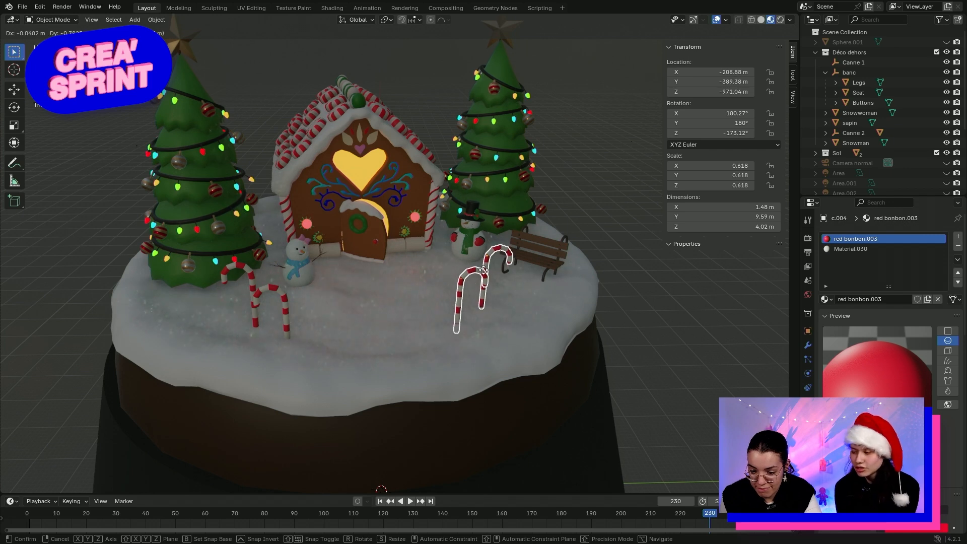
pyautogui.click(486, 272)
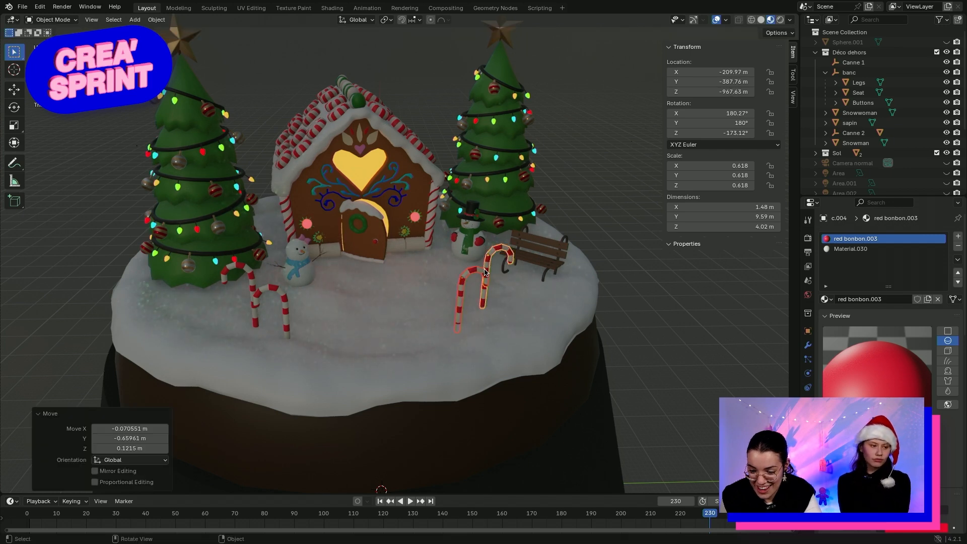
# Select only the candy cane closest to the bench and lower it about 0.32 m into the snow
pyautogui.moveTo(654, 352)
pyautogui.mouseDown(button='middle')
pyautogui.moveTo(656, 326)
pyautogui.moveTo(657, 336)
pyautogui.mouseUp(button='middle')
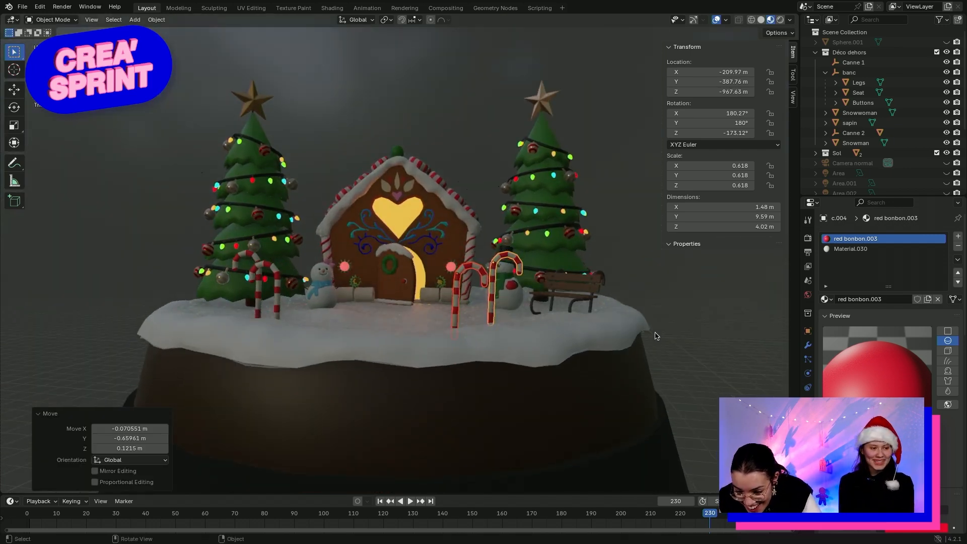
pyautogui.click(657, 336)
pyautogui.click(493, 300)
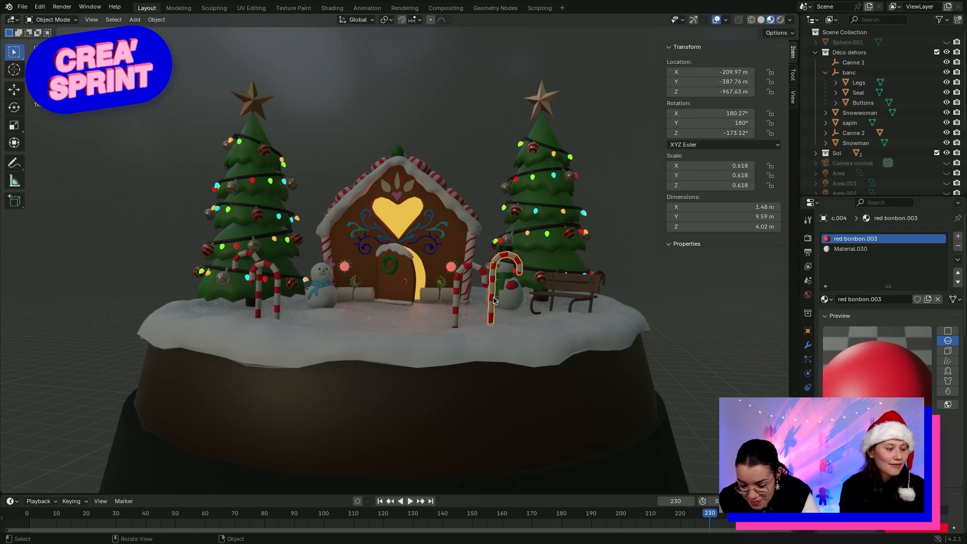
pyautogui.press('g')
pyautogui.click(494, 304)
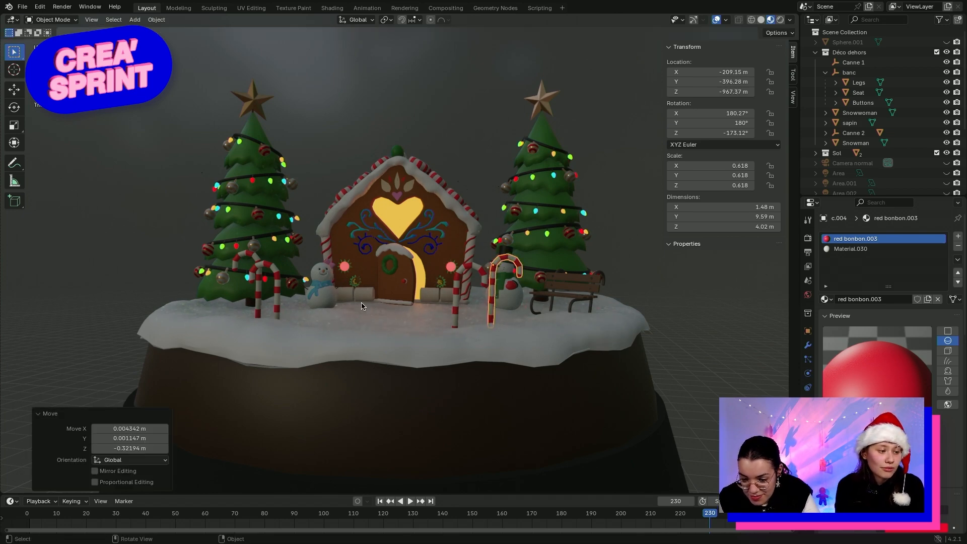
# Select both candy canes in front of the snowwoman and raise them about 0.61 m, shifting them about -0.15 m in X
pyautogui.moveTo(296, 308); pyautogui.dragTo(339, 321, button='middle')
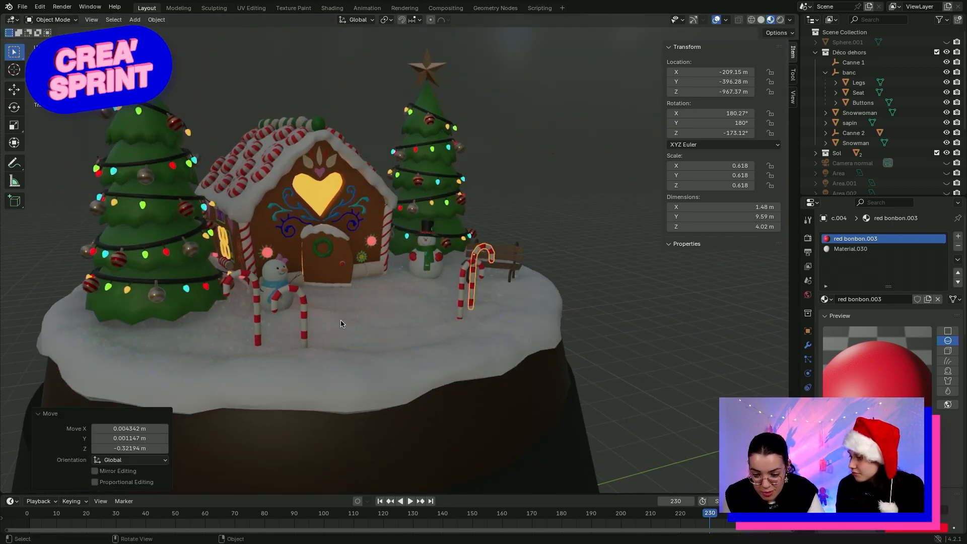
pyautogui.click(301, 328)
pyautogui.keyDown('shift'); pyautogui.click(261, 327); pyautogui.keyUp('shift')
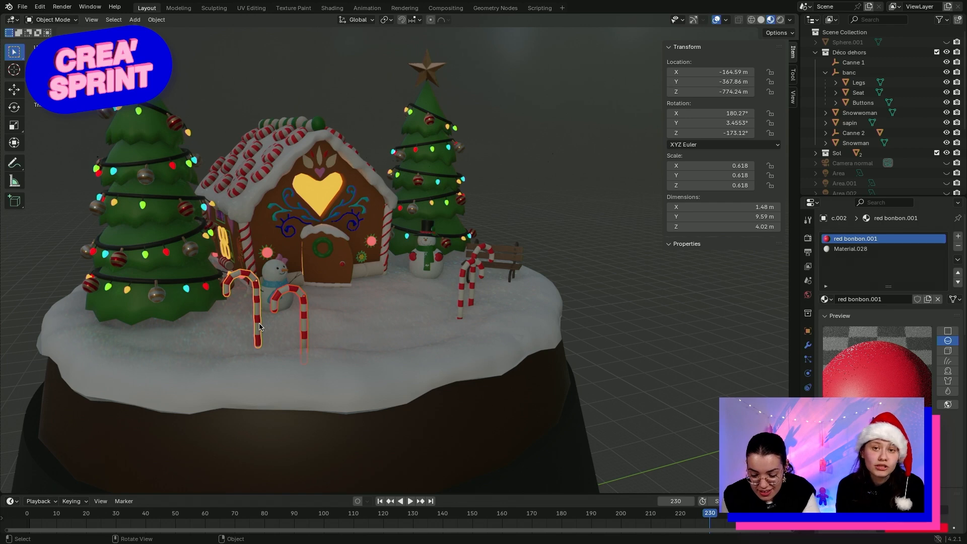
pyautogui.press('g')
pyautogui.click(258, 326)
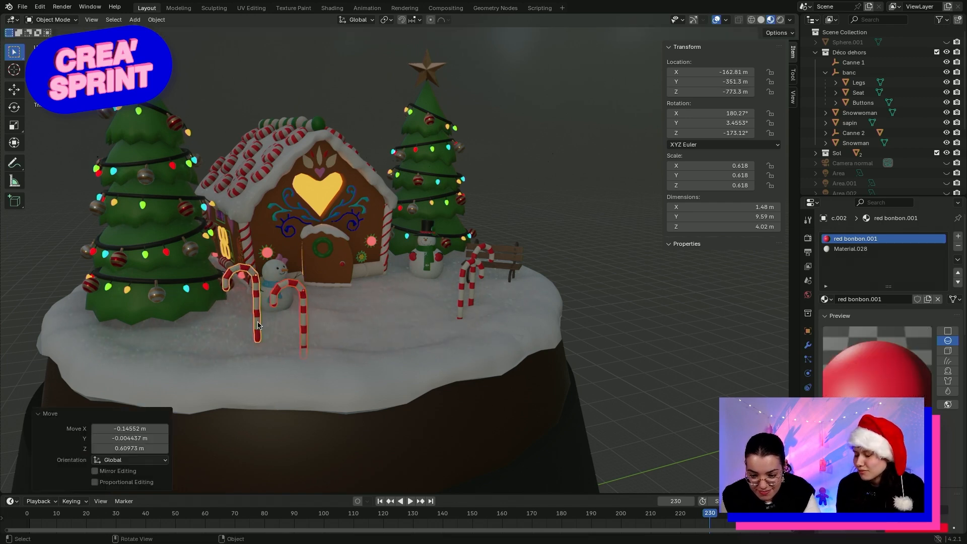
# Select only the candy cane nearest the tree beside the snowwoman and lower it slightly into the snow
pyautogui.click(258, 325)
pyautogui.press('g')
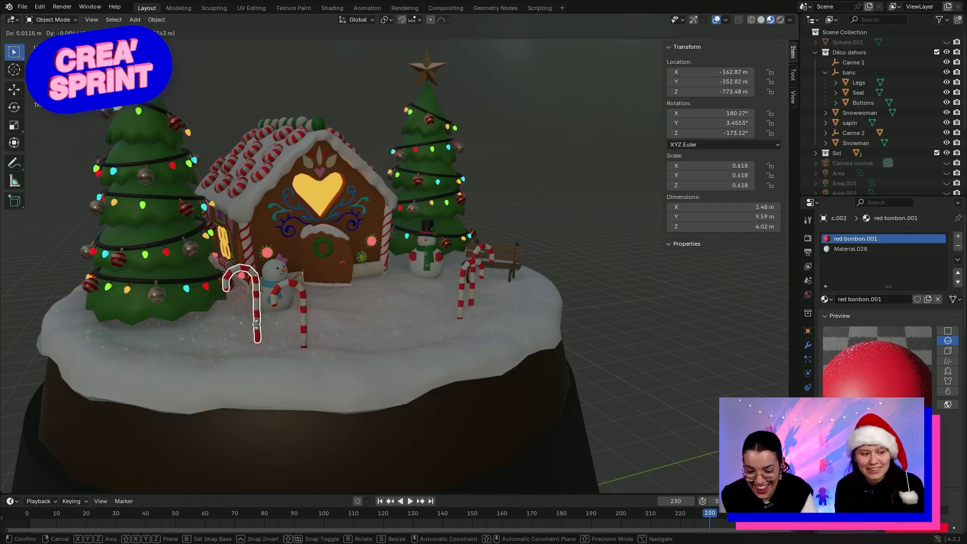
pyautogui.click(256, 327)
pyautogui.click(657, 330)
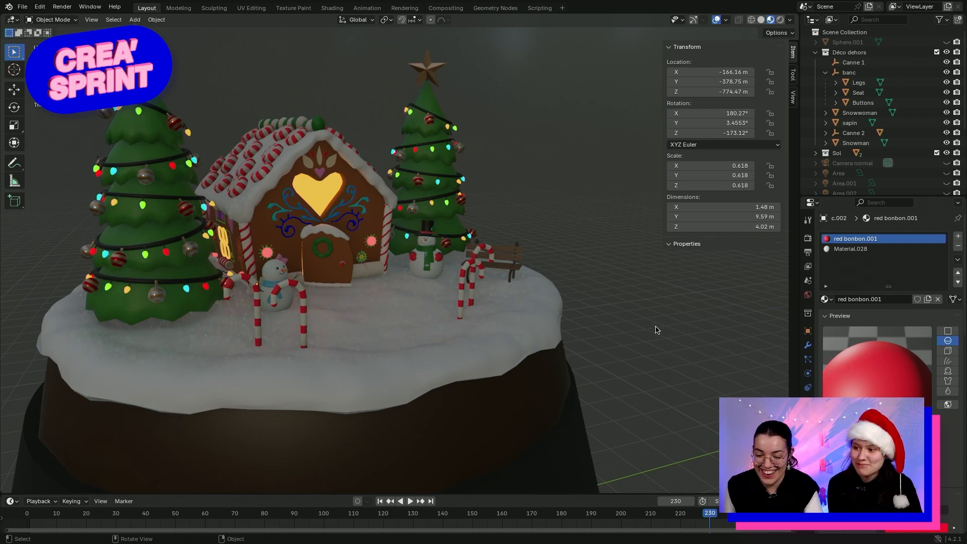
# Examine the arrangement of candy canes, snow figures and bench on the base from above and from several angles
pyautogui.moveTo(656, 330); pyautogui.dragTo(625, 377, button='middle')
pyautogui.press('Escape')
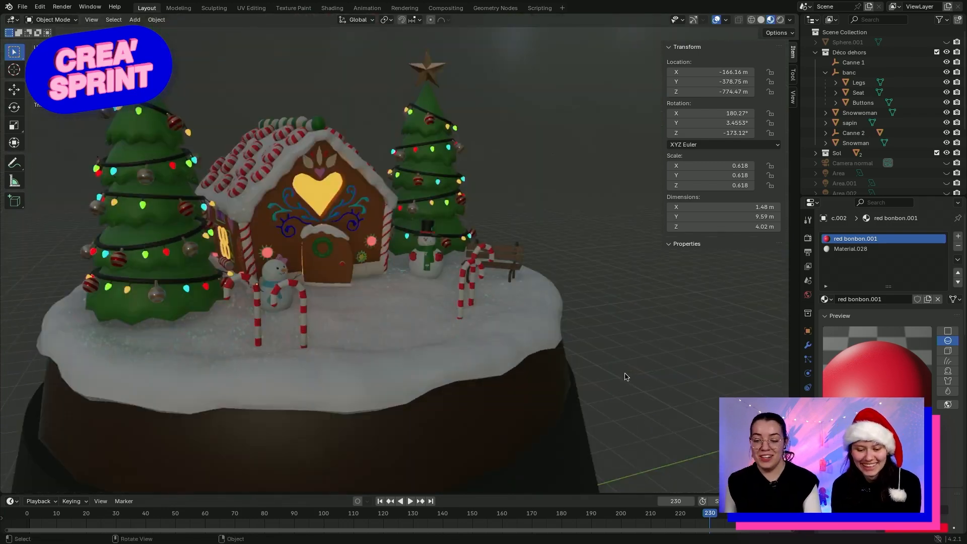
pyautogui.moveTo(644, 250); pyautogui.dragTo(608, 354, button='middle')
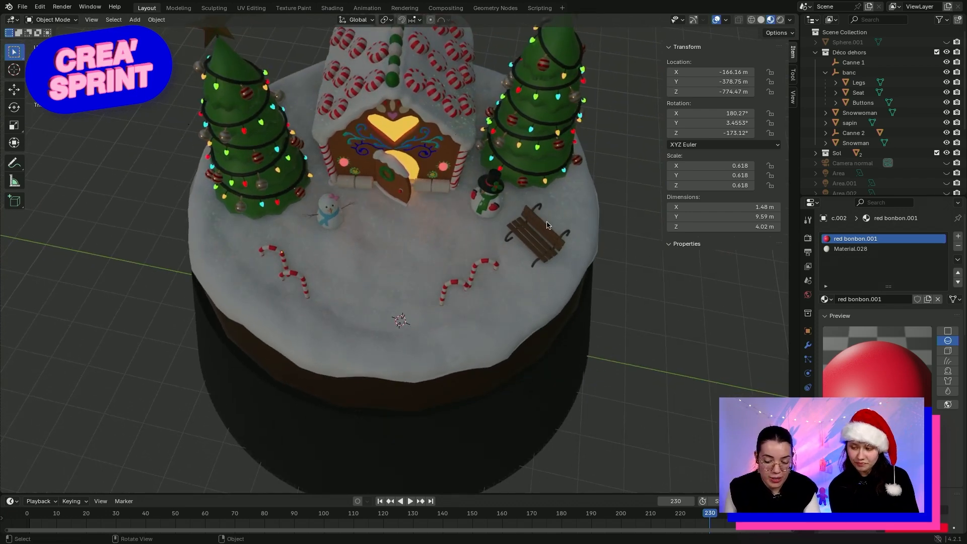
pyautogui.moveTo(613, 312); pyautogui.dragTo(450, 223, button='middle')
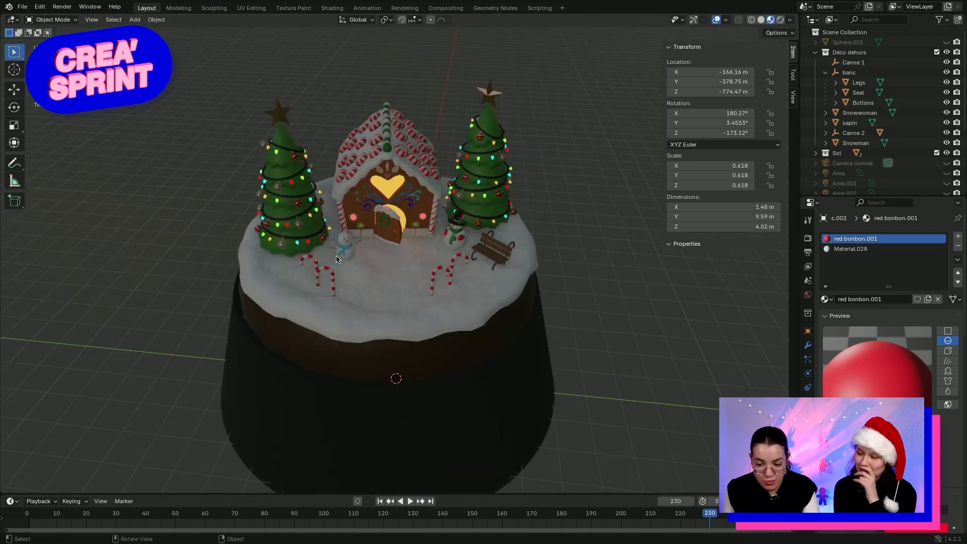
pyautogui.moveTo(363, 262); pyautogui.dragTo(340, 254, button='middle')
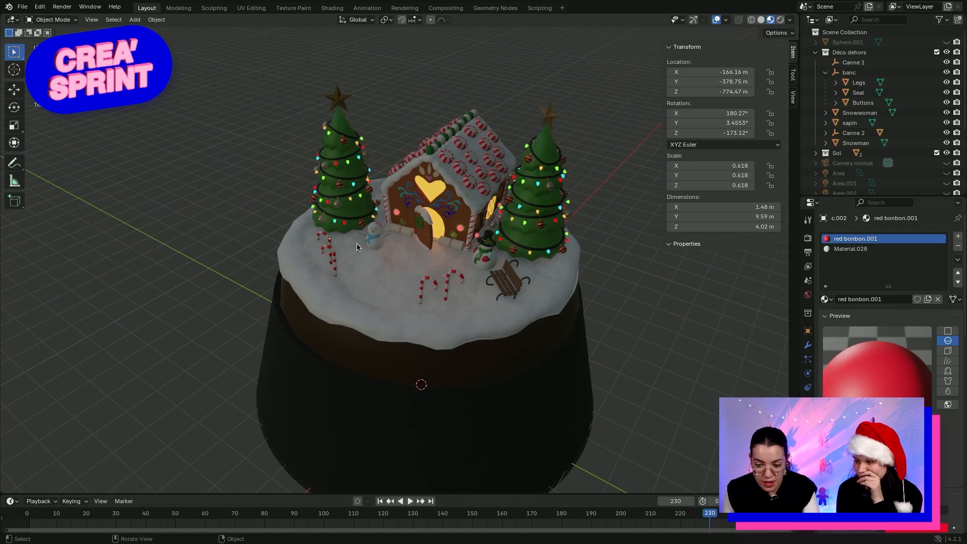
pyautogui.scroll(-1, 563, 351)
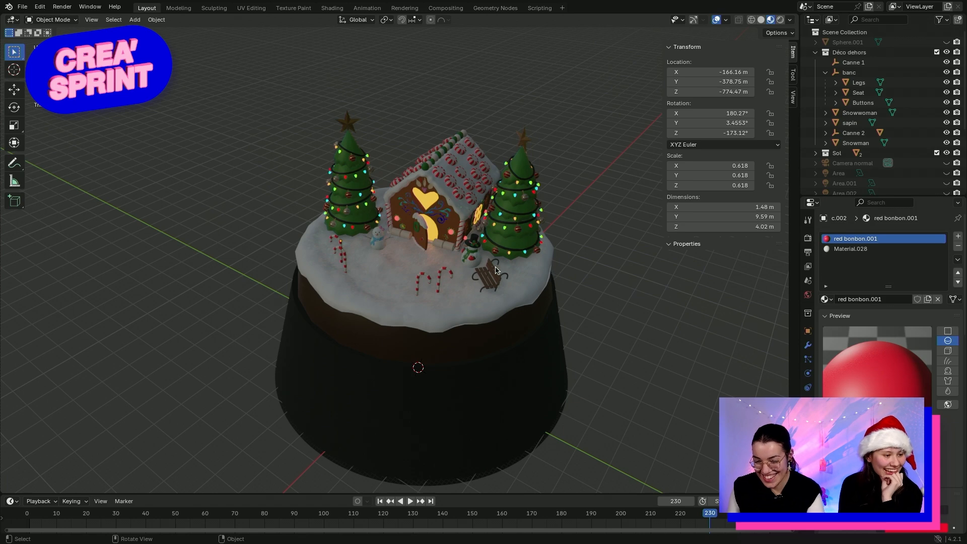
pyautogui.moveTo(496, 270); pyautogui.dragTo(483, 237, button='middle')
# Move the snowman across the base to stand beside the snowwoman, at about X -13.9 m, Y -57.8 m, Z 47.0 m
pyautogui.scroll(5, 483, 232)
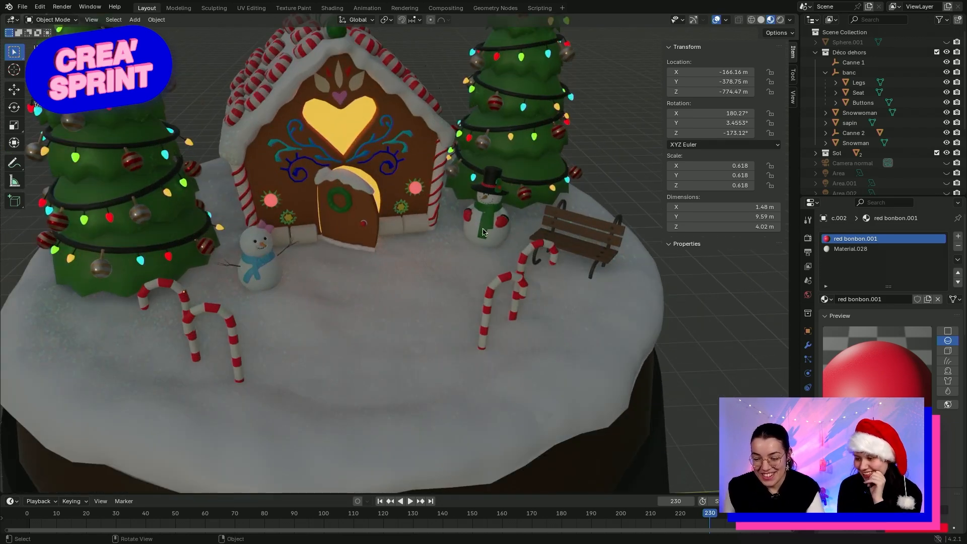
pyautogui.click(489, 224)
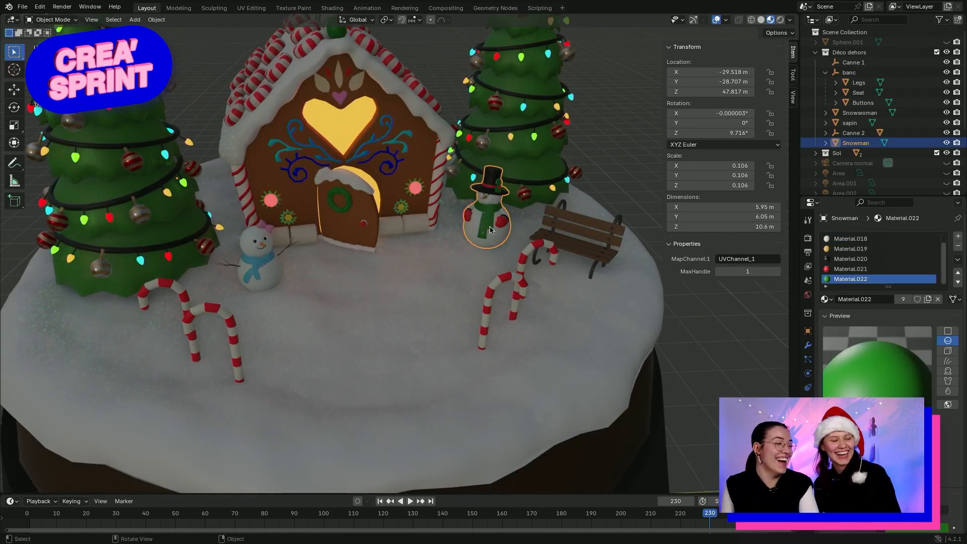
pyautogui.press('g')
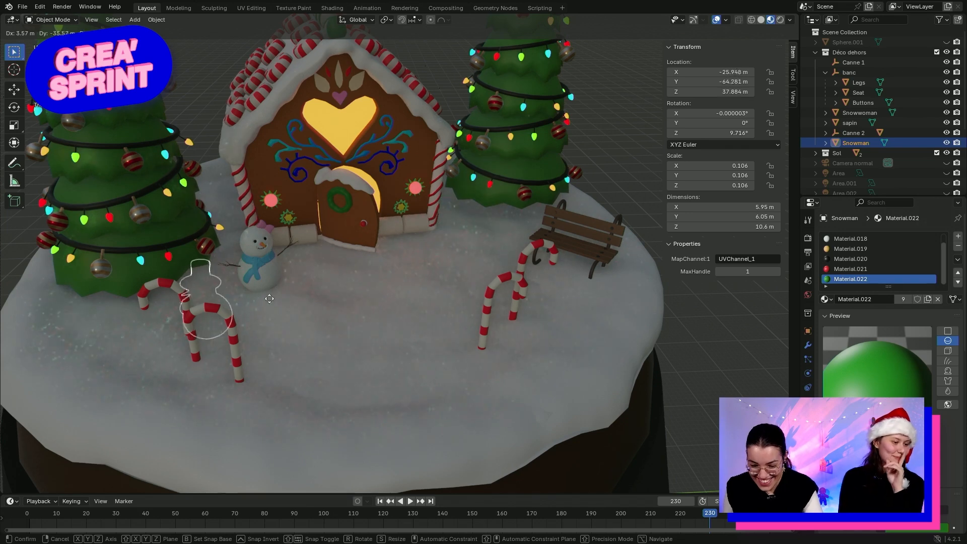
pyautogui.click(301, 237)
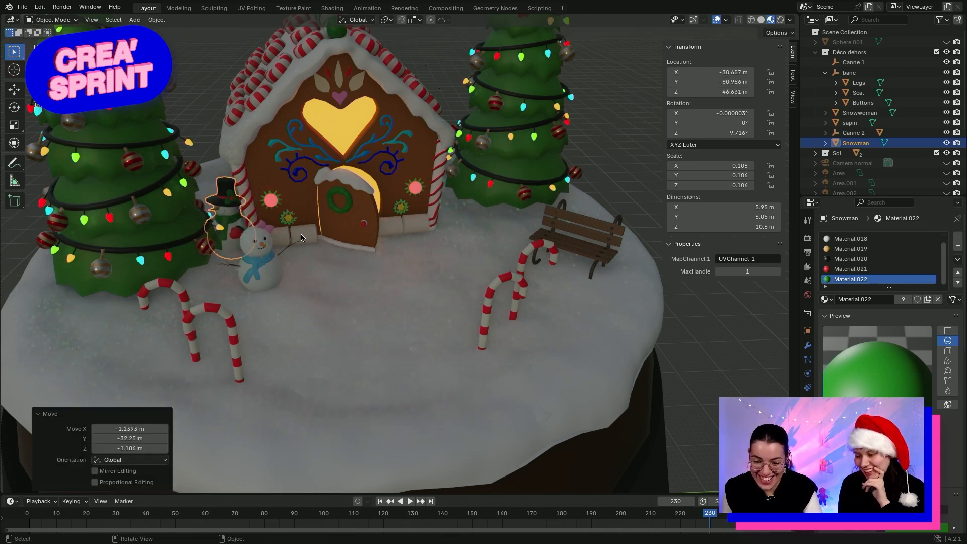
pyautogui.moveTo(327, 287); pyautogui.dragTo(293, 286, button='middle')
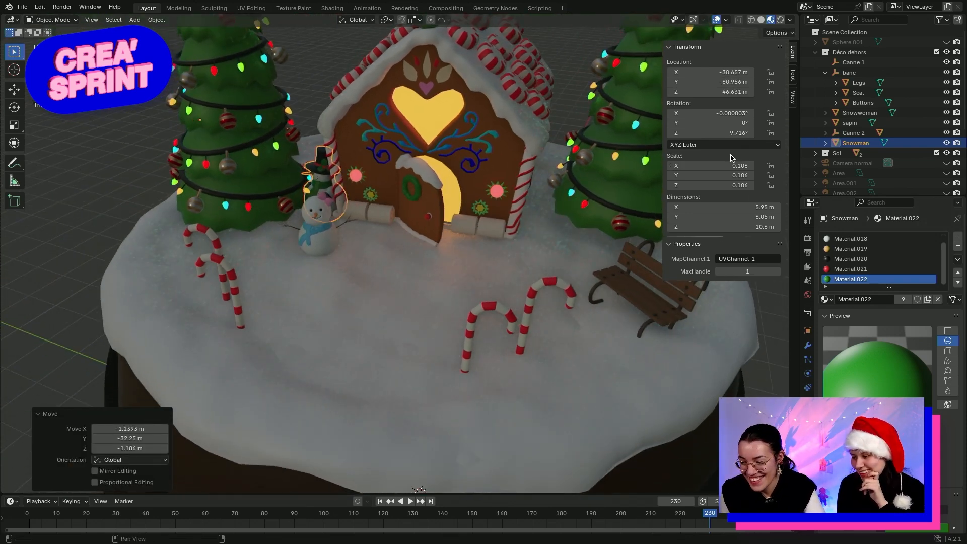
pyautogui.moveTo(731, 94)
pyautogui.mouseDown()
pyautogui.moveTo(745, 94)
pyautogui.moveTo(723, 82)
pyautogui.moveTo(748, 72)
pyautogui.moveTo(727, 82)
pyautogui.moveTo(745, 81)
pyautogui.mouseUp()
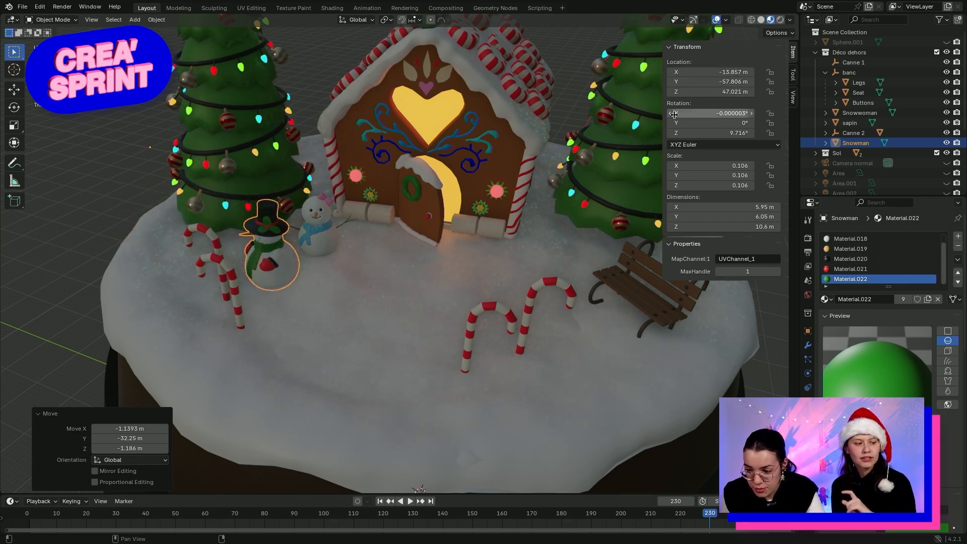
# Rotate the snowman about Z to about 26.7°
pyautogui.moveTo(726, 133); pyautogui.dragTo(681, 133)
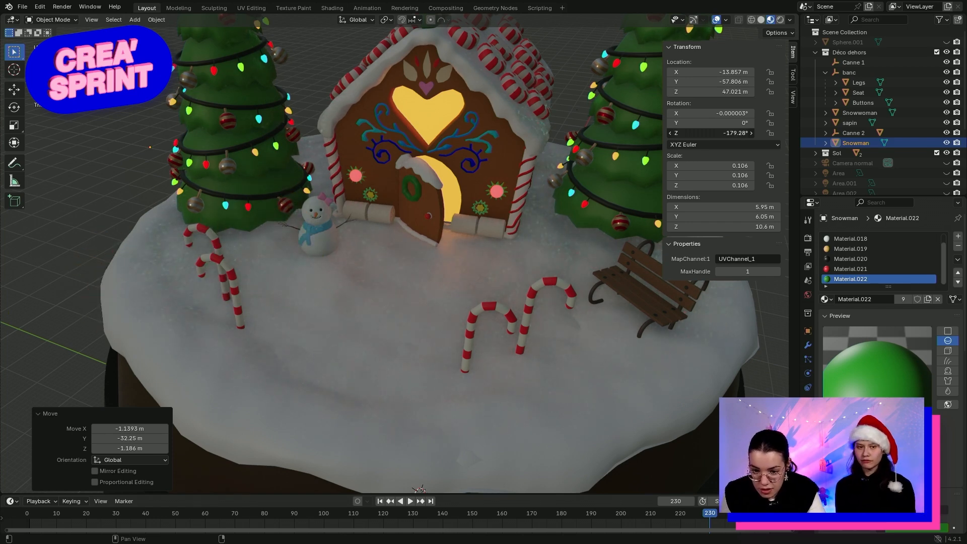
pyautogui.moveTo(721, 133); pyautogui.dragTo(701, 133)
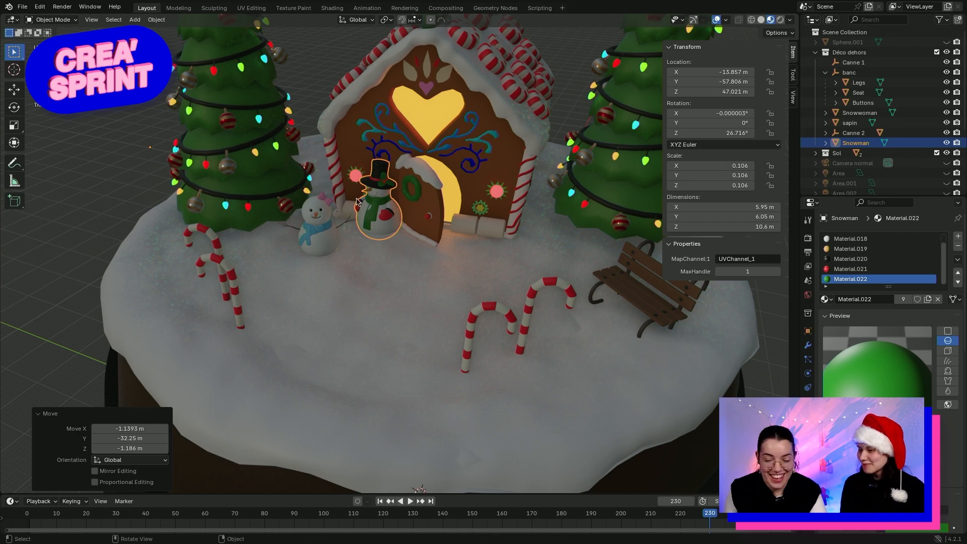
# Rotate the snowwoman about Z to about 154.4° and shift her about 3.7 m in X, -7.4 m in Y and -0.56 m in Z
pyautogui.click(318, 240)
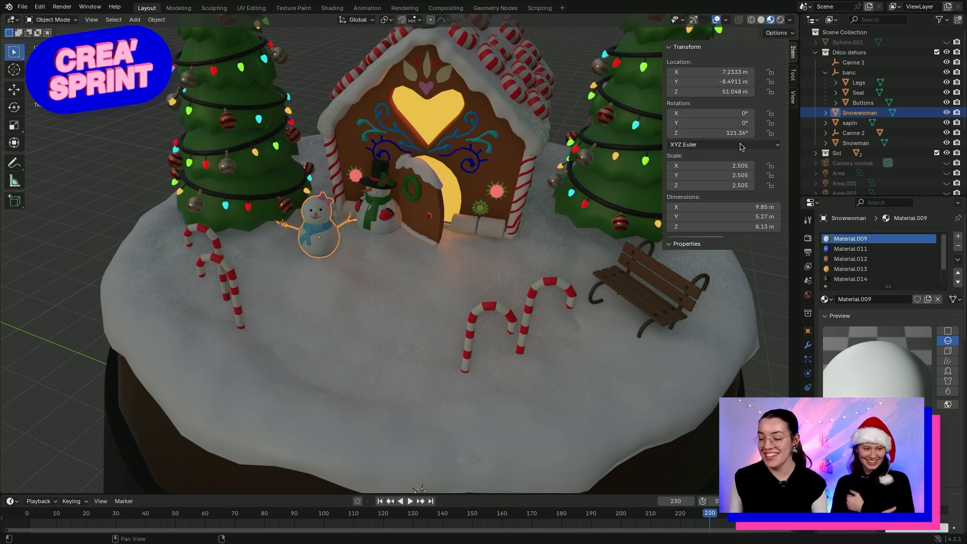
pyautogui.moveTo(736, 132)
pyautogui.mouseDown()
pyautogui.moveTo(751, 133)
pyautogui.moveTo(726, 133)
pyautogui.mouseUp()
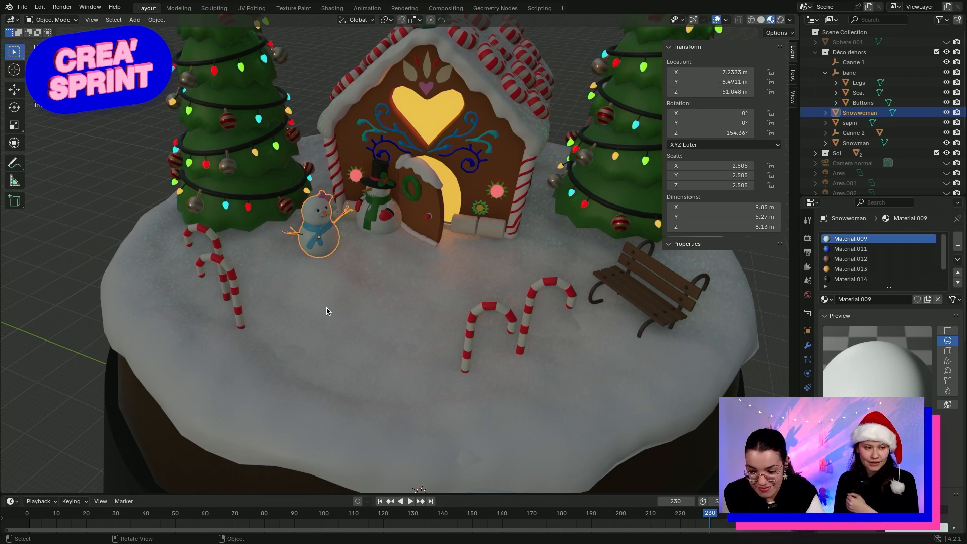
pyautogui.moveTo(323, 241); pyautogui.dragTo(251, 240)
pyautogui.moveTo(284, 250); pyautogui.dragTo(334, 243, button='middle')
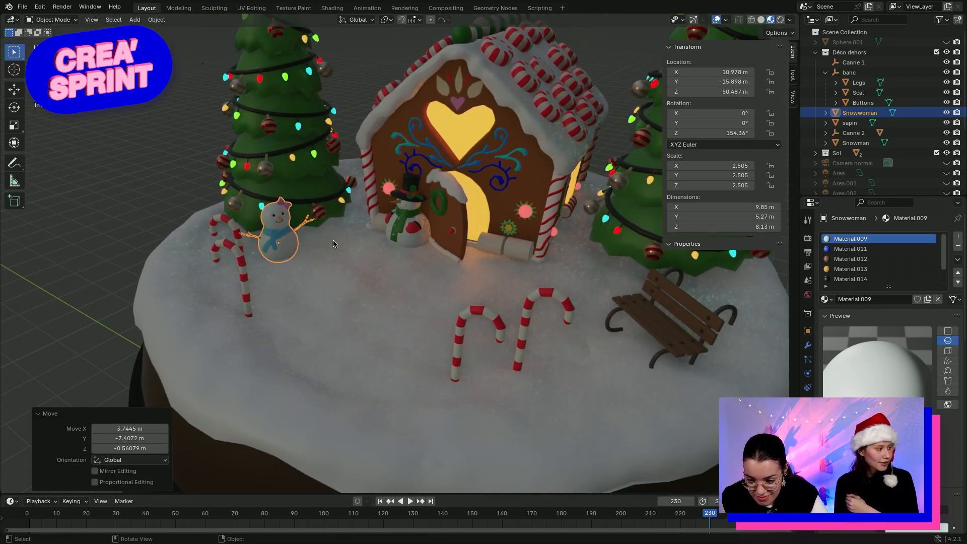
# Select the snowman and set its Z rotation to about 58.7°
pyautogui.click(391, 231)
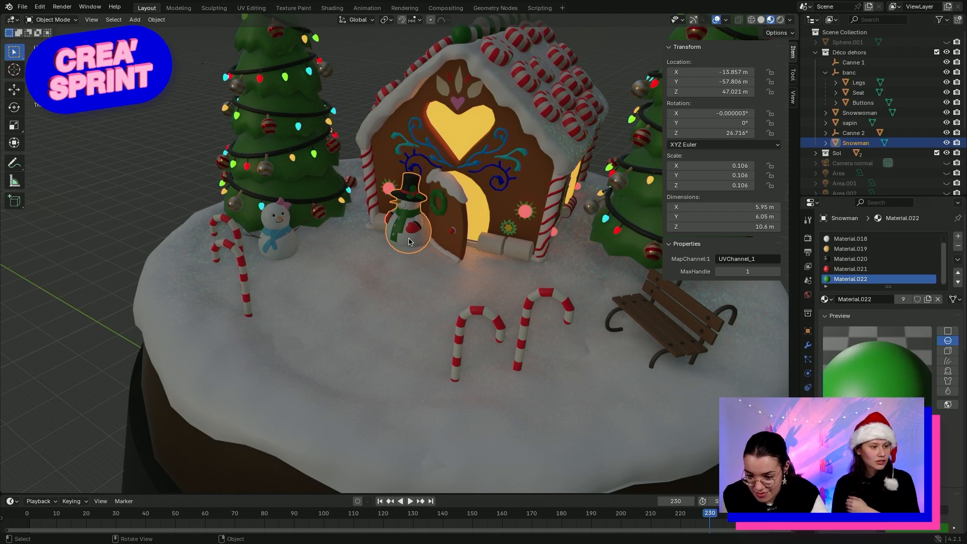
pyautogui.moveTo(738, 134); pyautogui.dragTo(786, 133)
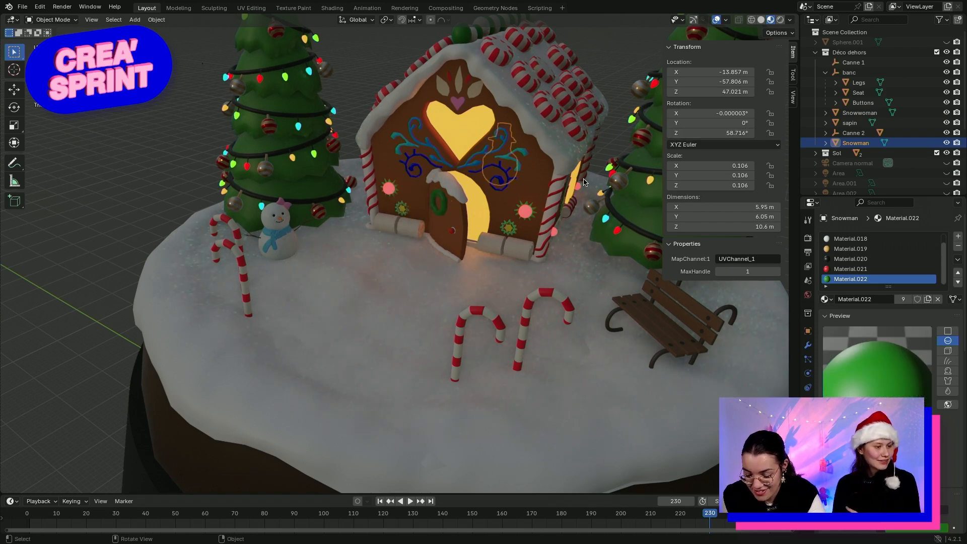
# Try moving the rotated snowman freely toward the snowwoman, and undo that move
pyautogui.press('g')
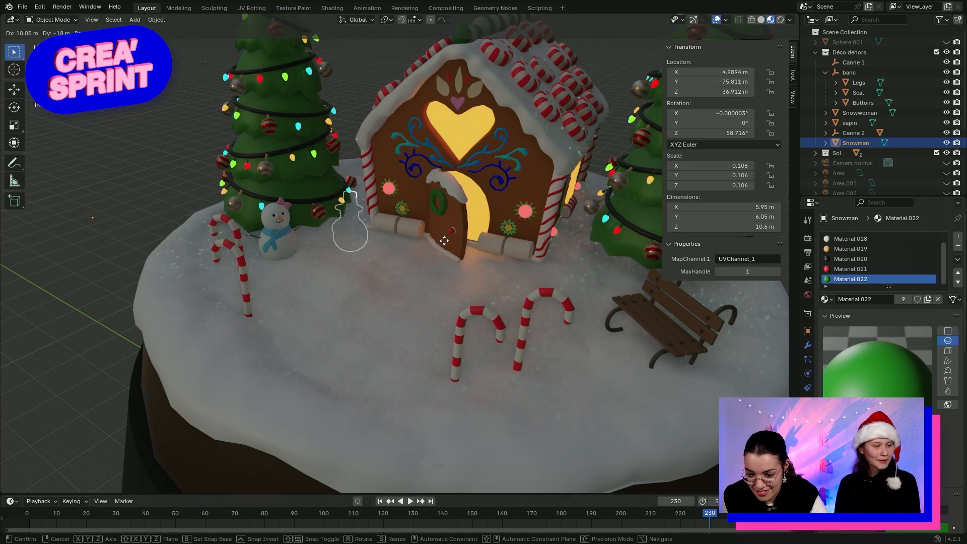
pyautogui.click(448, 241)
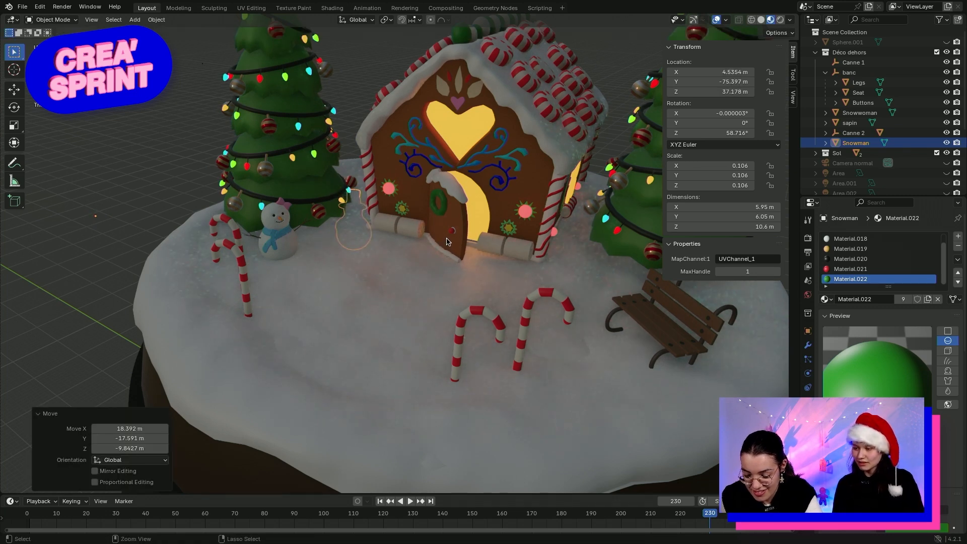
pyautogui.hotkey('ctrl', 'z')
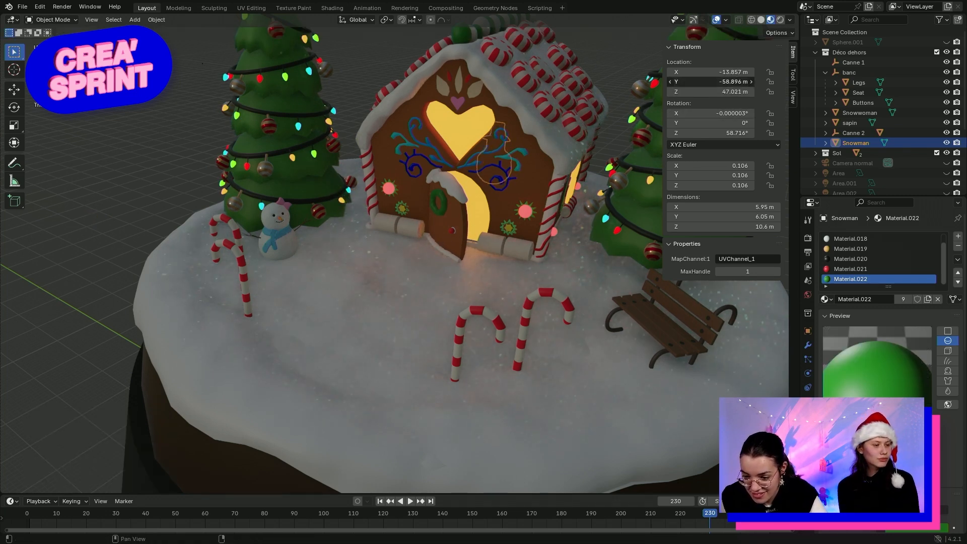
# Place the snowman beside the snowwoman by setting its location to about X 21.9 m and Y -62.9 m
pyautogui.moveTo(743, 81); pyautogui.dragTo(849, 72)
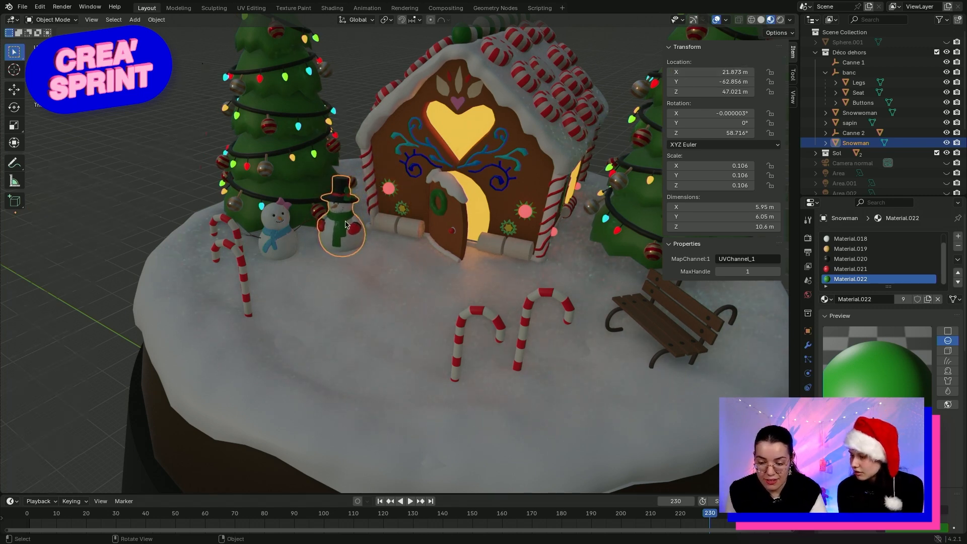
pyautogui.scroll(2, 346, 225)
pyautogui.moveTo(351, 250); pyautogui.dragTo(340, 223, button='middle')
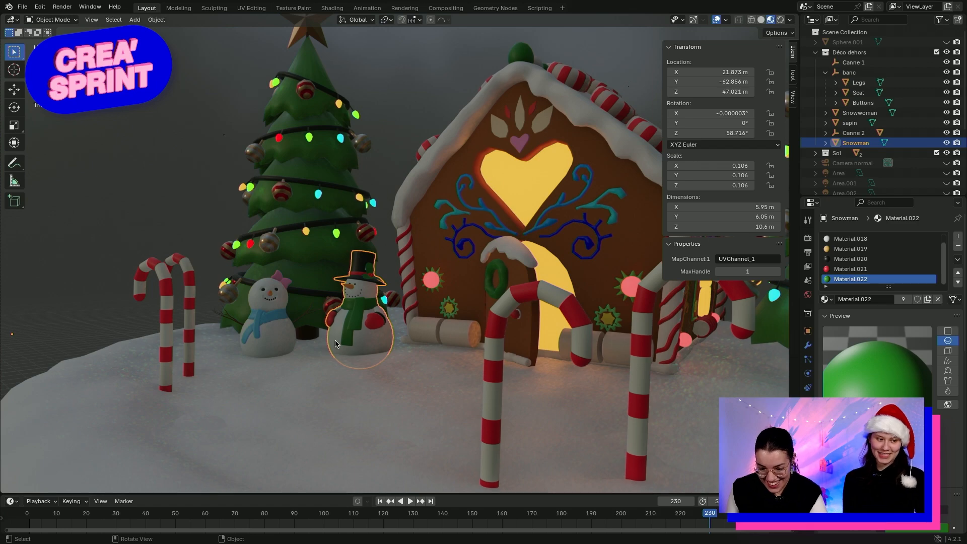
pyautogui.scroll(4, 330, 374)
pyautogui.moveTo(222, 389); pyautogui.dragTo(564, 225, button='middle')
pyautogui.scroll(-4, 568, 305)
pyautogui.scroll(-2, 569, 305)
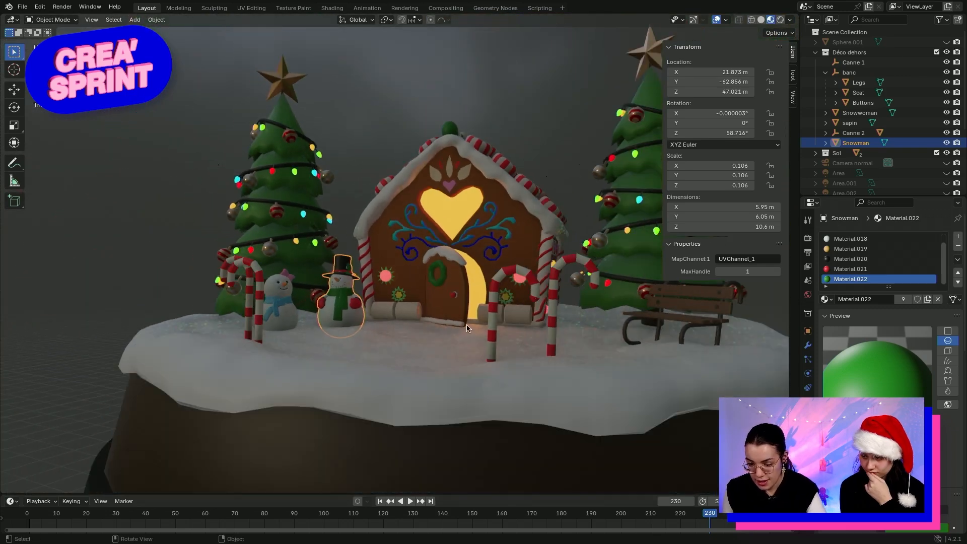
# Select the bench's legs, seat and buttons and move them toward the house, about -1.8 m in X, -8.4 m in Y and 1.8 m in Z
pyautogui.keyDown('shift'); pyautogui.moveTo(466, 325); pyautogui.dragTo(580, 338, button='middle'); pyautogui.keyUp('shift')
pyautogui.scroll(4, 452, 233)
pyautogui.click(592, 341)
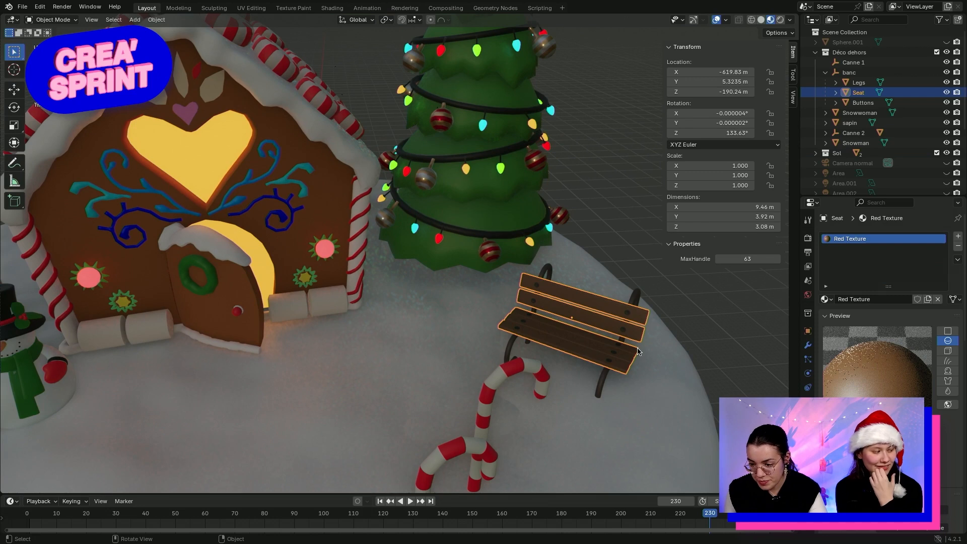
pyautogui.click(850, 72)
pyautogui.click(862, 102)
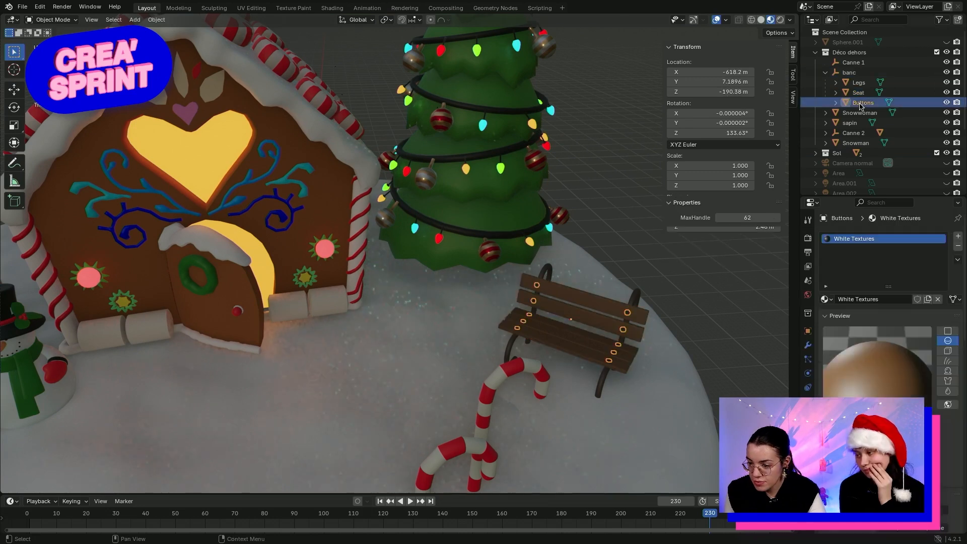
pyautogui.keyDown('shift'); pyautogui.click(859, 82); pyautogui.keyUp('shift')
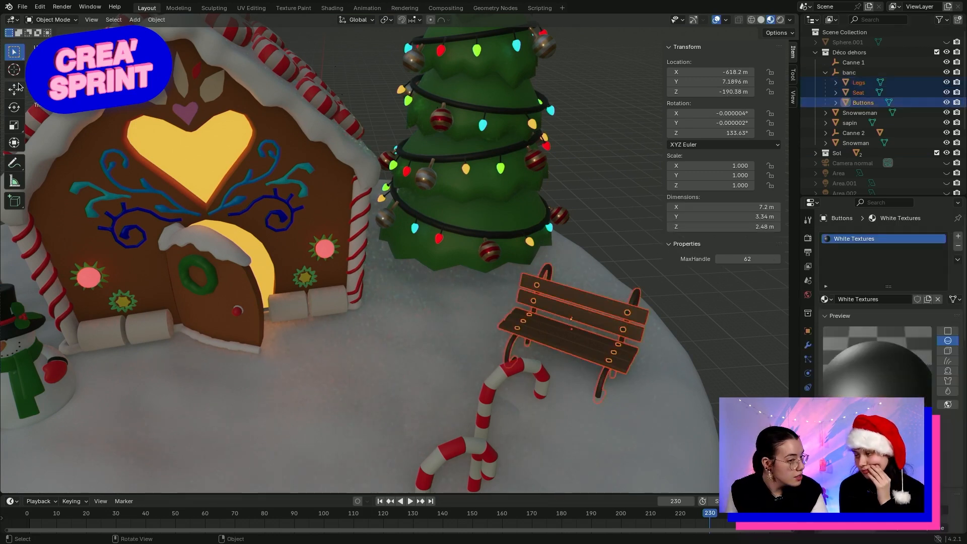
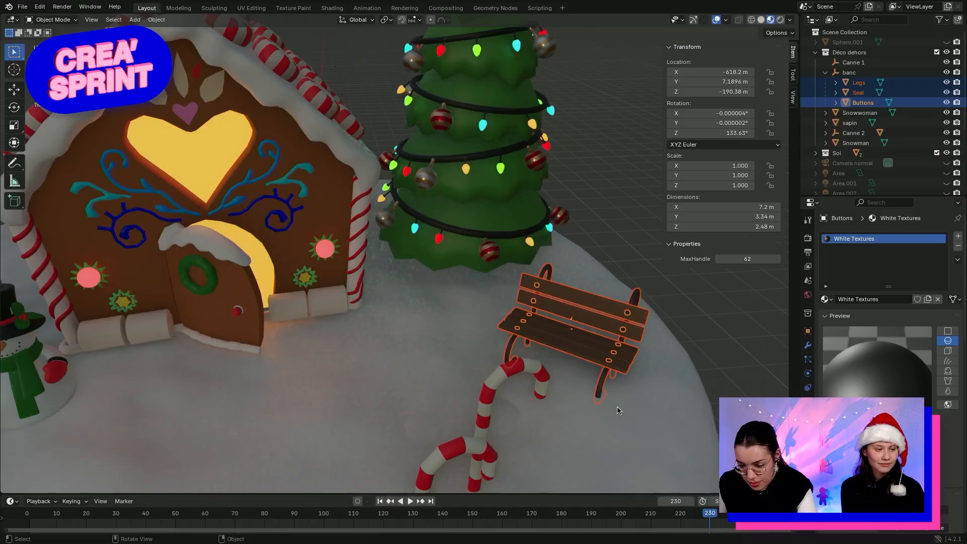
pyautogui.press('g')
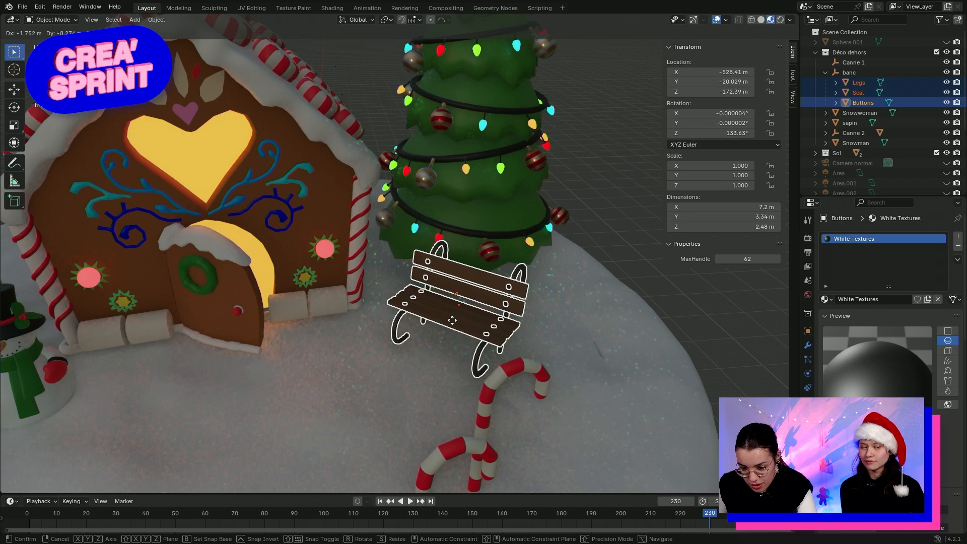
pyautogui.click(452, 320)
pyautogui.moveTo(452, 320); pyautogui.dragTo(547, 341, button='middle')
pyautogui.moveTo(637, 414); pyautogui.dragTo(579, 426, button='middle')
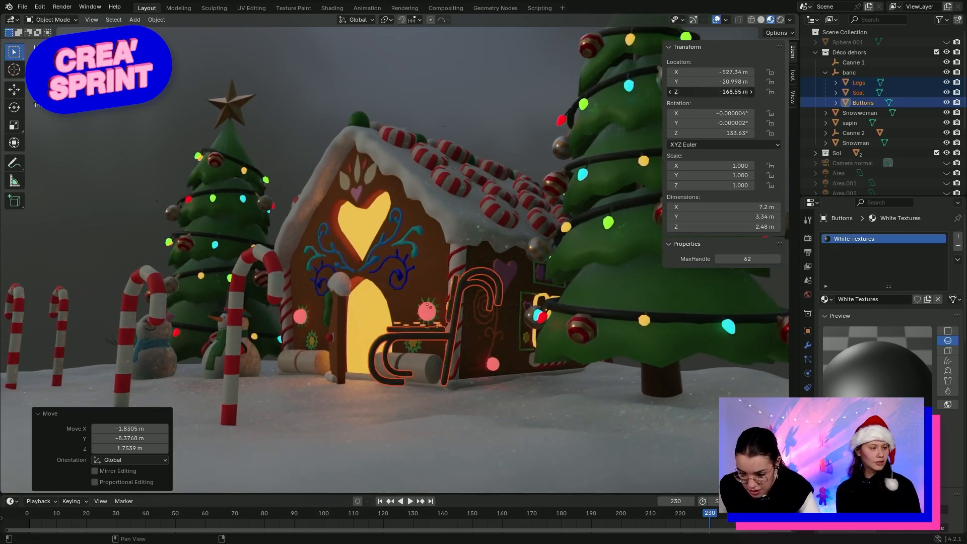
# Try lowering the bench through the Z location of its selected legs, seat and buttons, and undo the change
pyautogui.moveTo(733, 92); pyautogui.dragTo(726, 92)
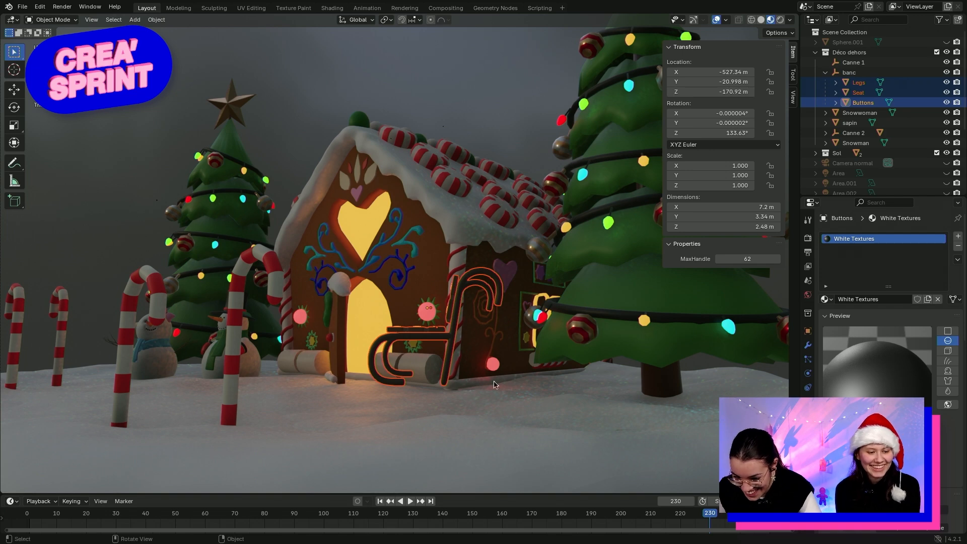
pyautogui.click(862, 103)
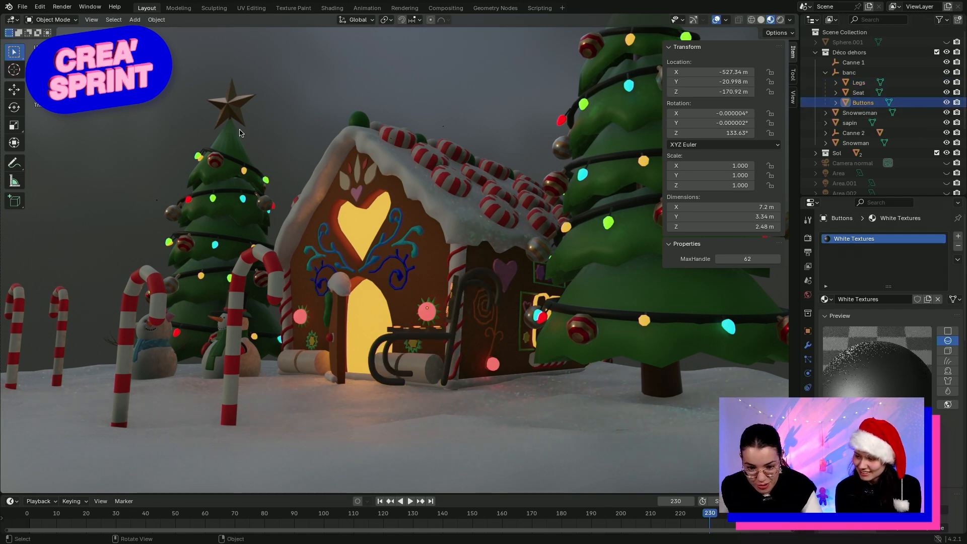
pyautogui.click(850, 123)
pyautogui.click(858, 93)
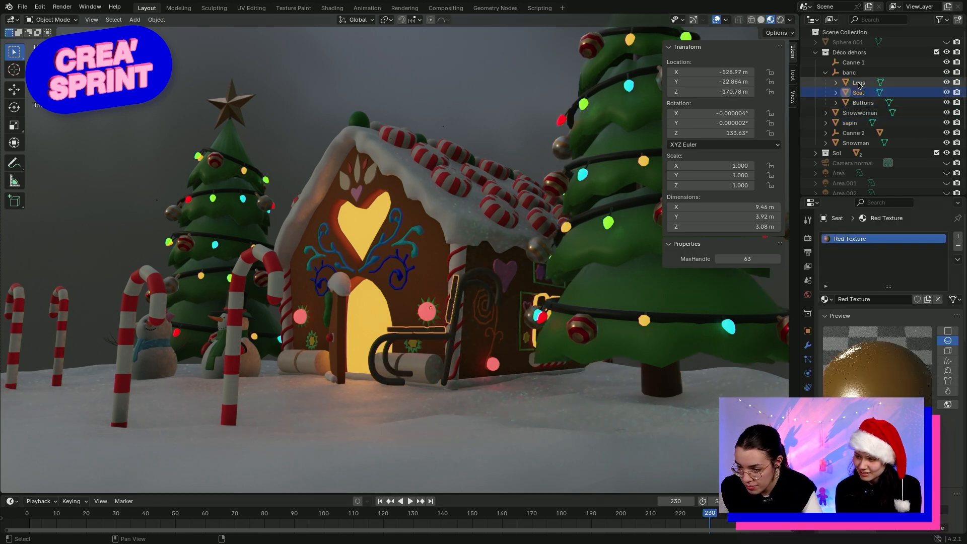
pyautogui.click(863, 103)
pyautogui.keyDown('shift'); pyautogui.click(859, 83); pyautogui.keyUp('shift')
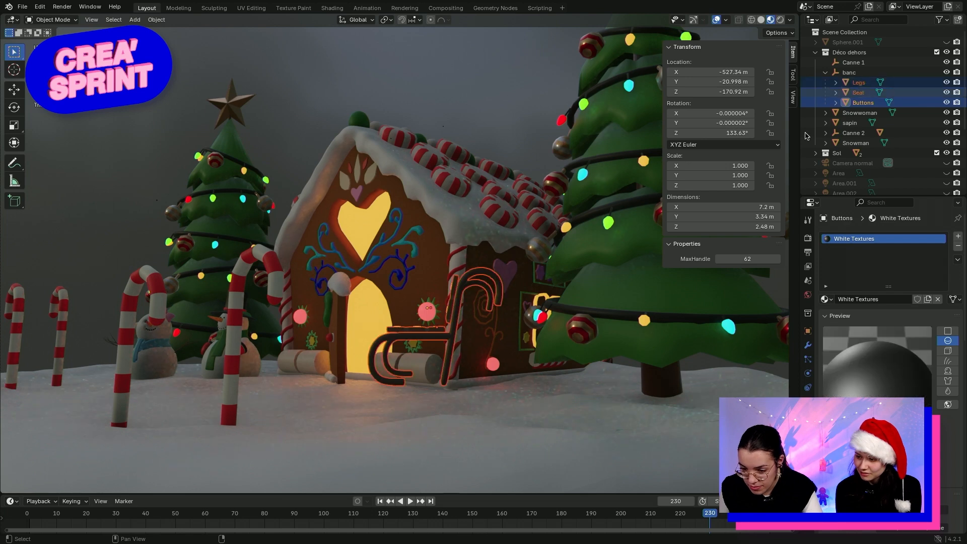
pyautogui.click(700, 92)
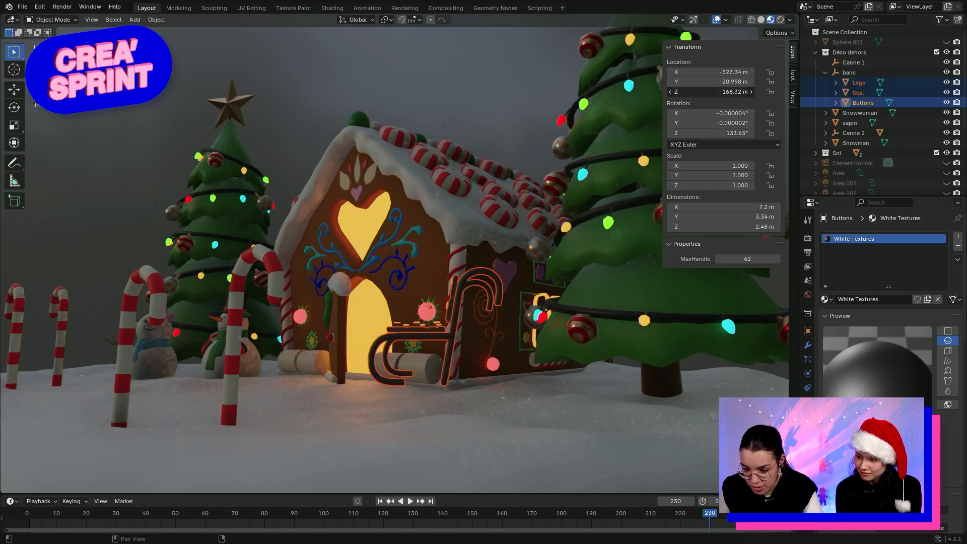
pyautogui.moveTo(713, 92)
pyautogui.mouseDown()
pyautogui.moveTo(732, 92)
pyautogui.moveTo(700, 93)
pyautogui.mouseUp()
pyautogui.hotkey('ctrl', 'z')
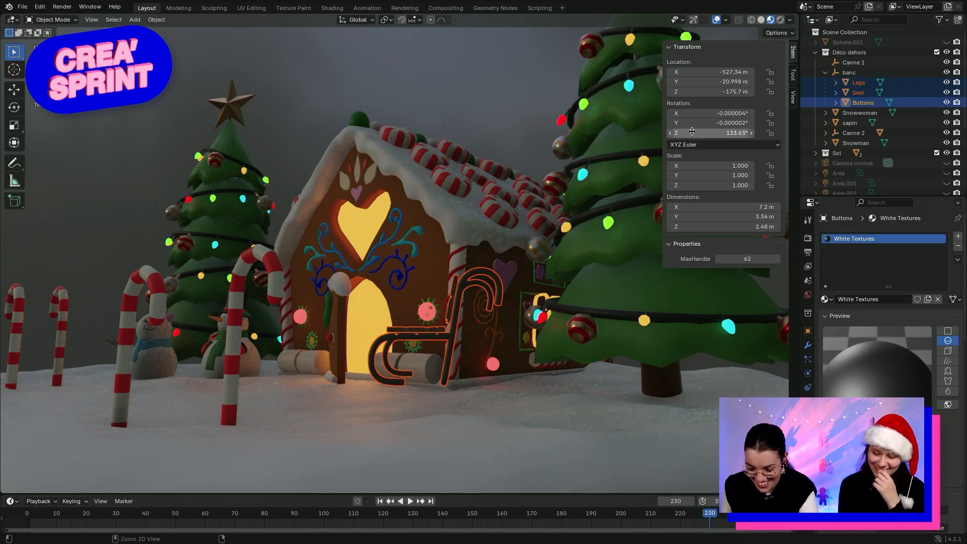
pyautogui.hotkey('ctrl', 'z')
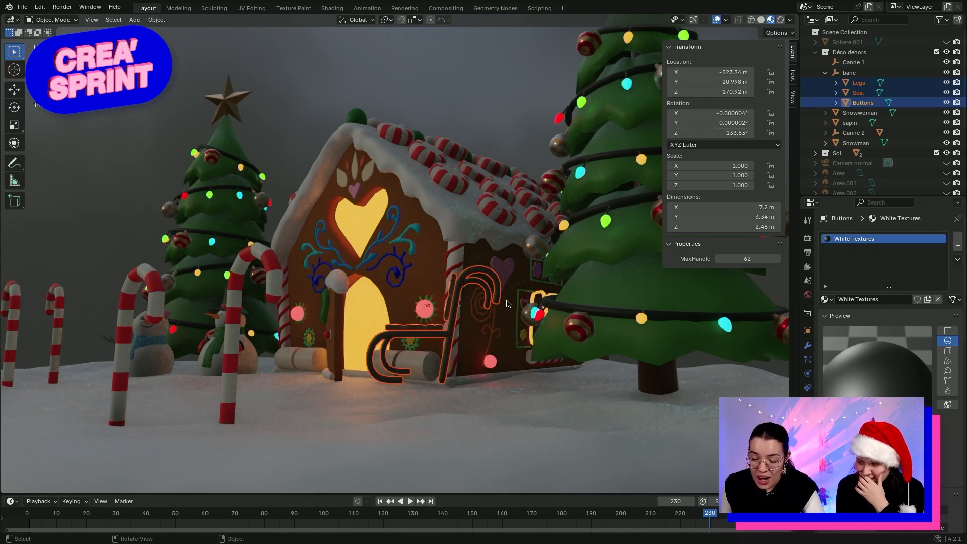
# Select the bench's parent object banc and lower it to a Z location of about 68.0 m
pyautogui.moveTo(501, 299); pyautogui.dragTo(552, 437, button='middle')
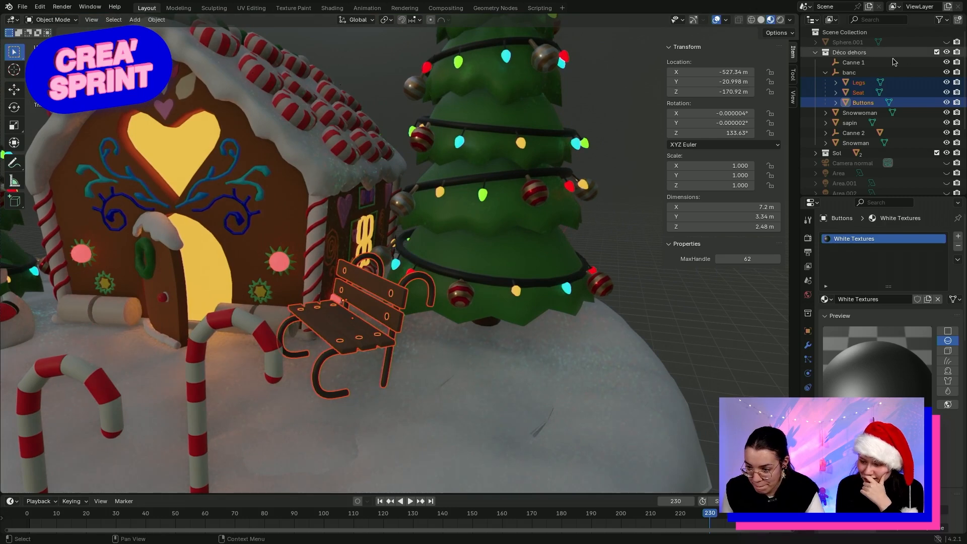
pyautogui.click(856, 72)
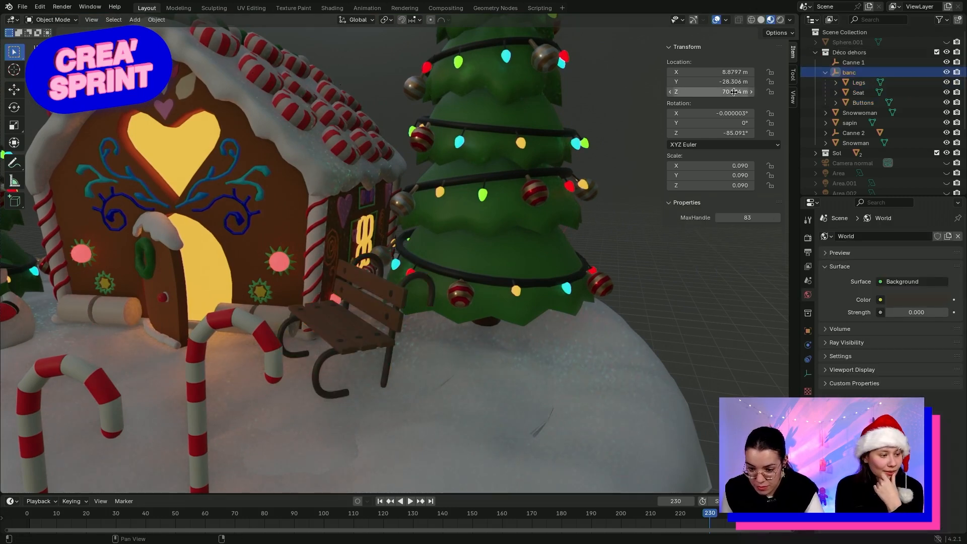
pyautogui.moveTo(734, 92); pyautogui.dragTo(709, 92)
pyautogui.moveTo(485, 351); pyautogui.dragTo(12, 302, button='middle')
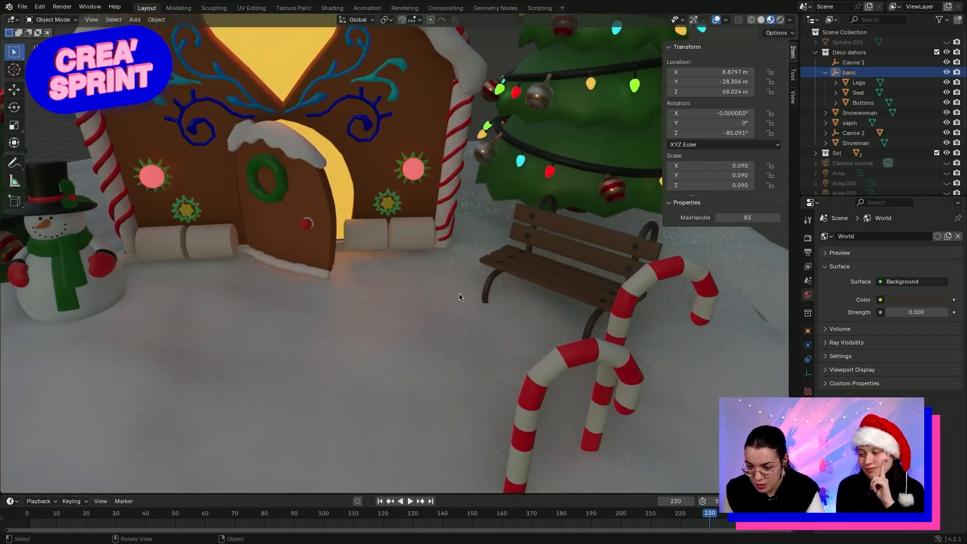
pyautogui.scroll(-10, 459, 297)
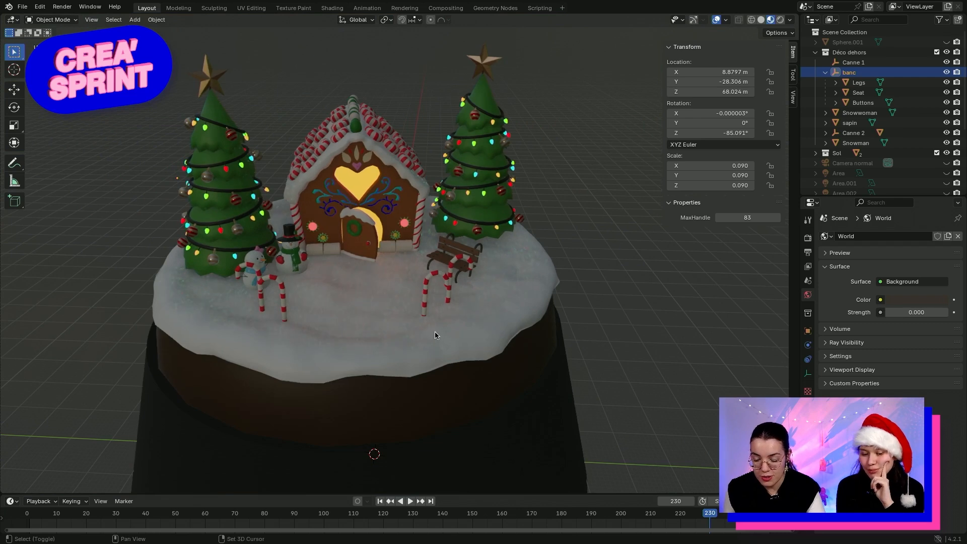
# Select both candy canes in front of the bench and move them together toward the middle of the snowy base
pyautogui.moveTo(436, 333)
pyautogui.keyDown('shift'); pyautogui.mouseDown(button='middle')
pyautogui.moveTo(432, 313)
pyautogui.moveTo(432, 336)
pyautogui.mouseUp(button='middle'); pyautogui.keyUp('shift')
pyautogui.click(420, 307)
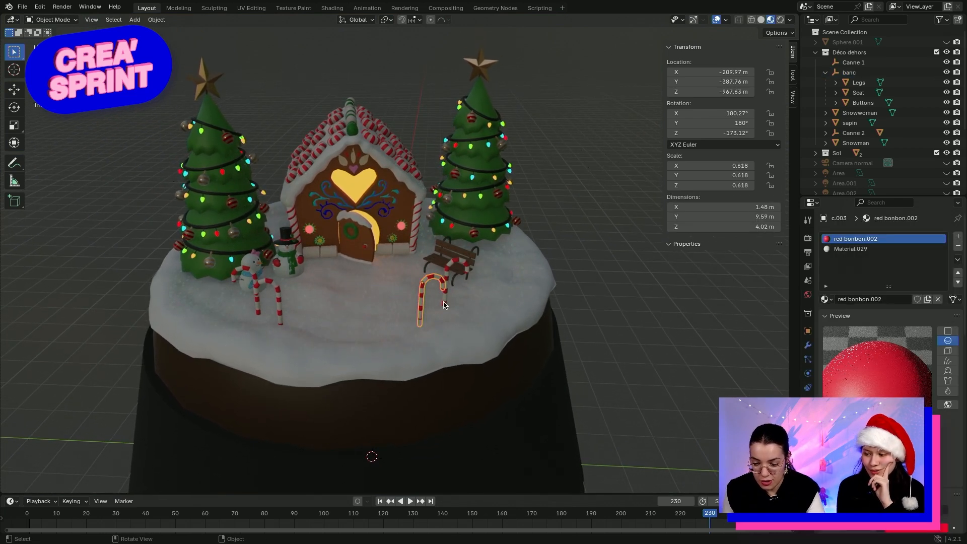
pyautogui.click(444, 304)
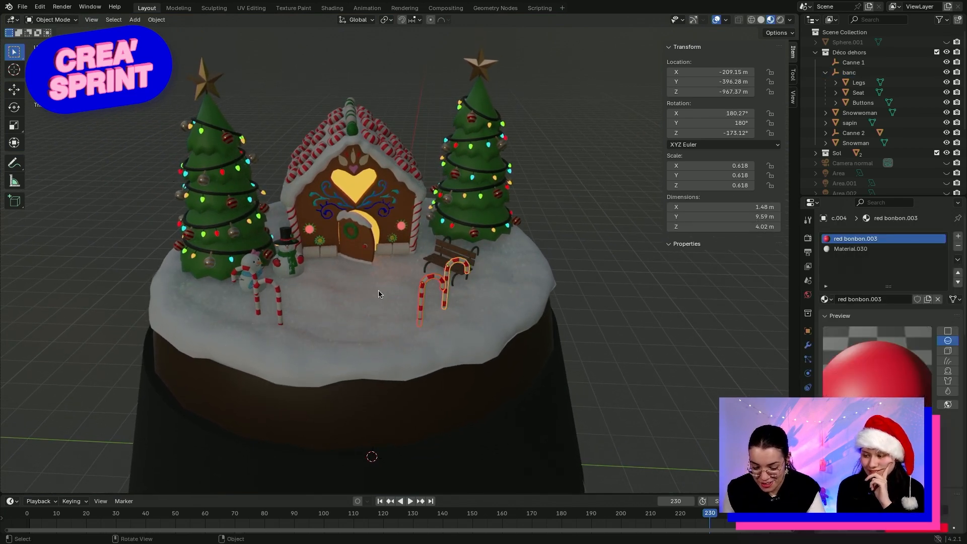
pyautogui.moveTo(379, 290); pyautogui.dragTo(361, 358, button='middle')
pyautogui.press('g')
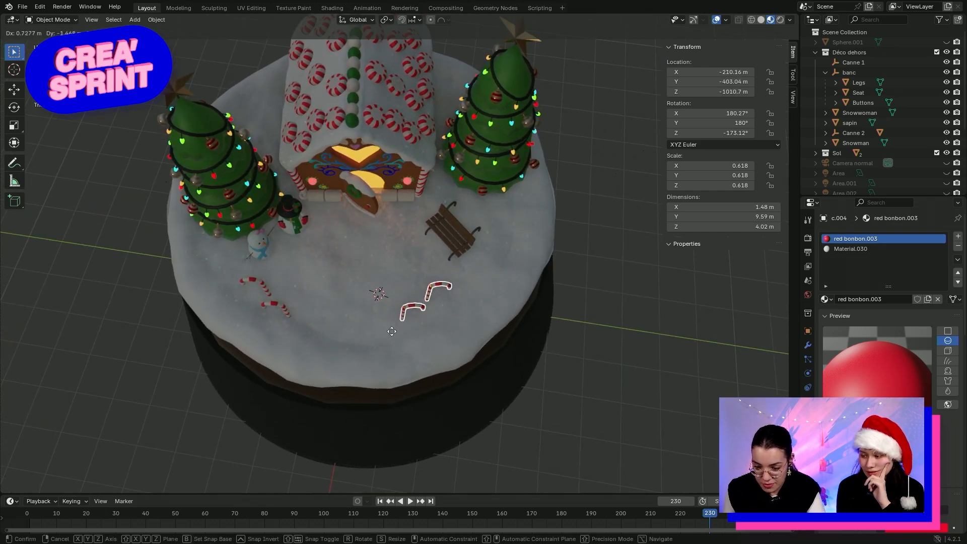
pyautogui.click(377, 336)
# Select both candy canes in front of the snow figures and move them together about 7.8 m in Y, -0.12 m in X and -0.45 m in Z
pyautogui.click(255, 282)
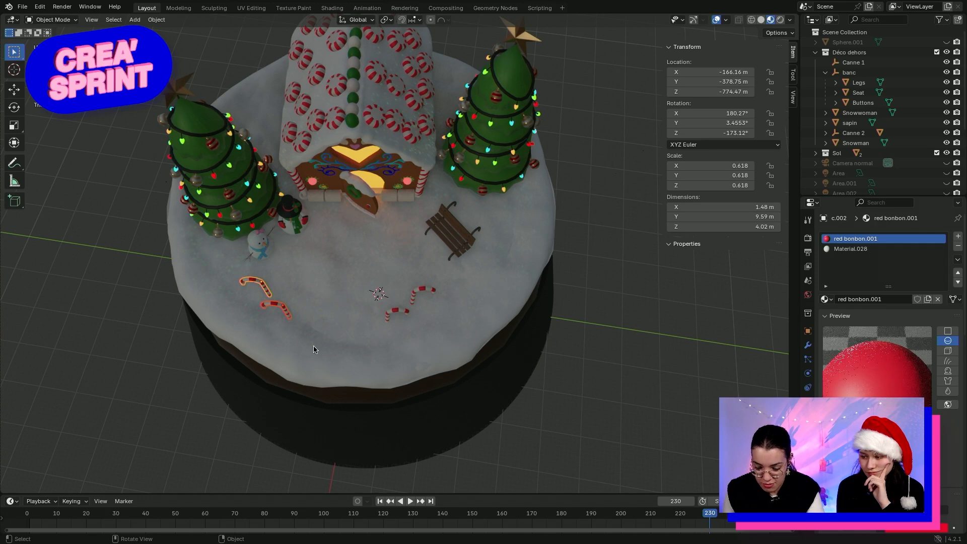
pyautogui.press('g')
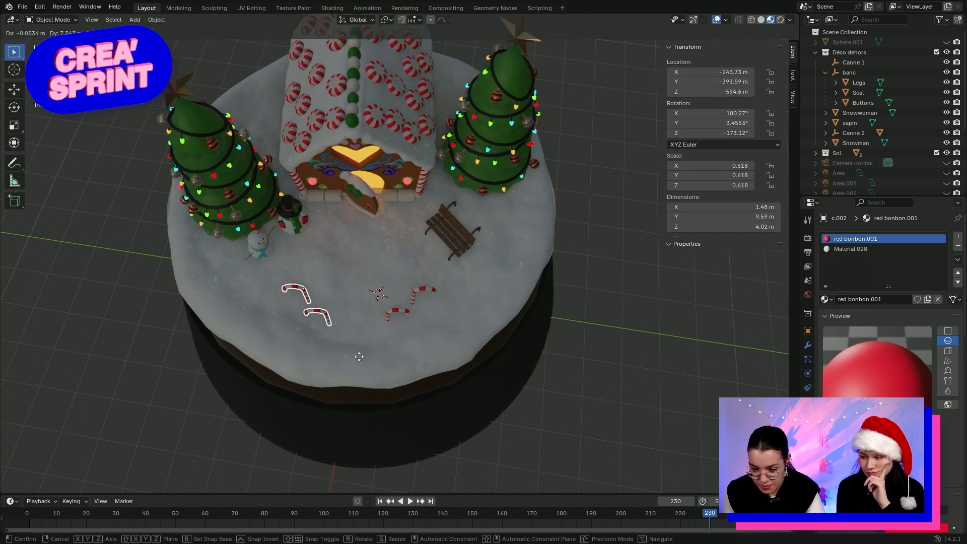
pyautogui.click(363, 358)
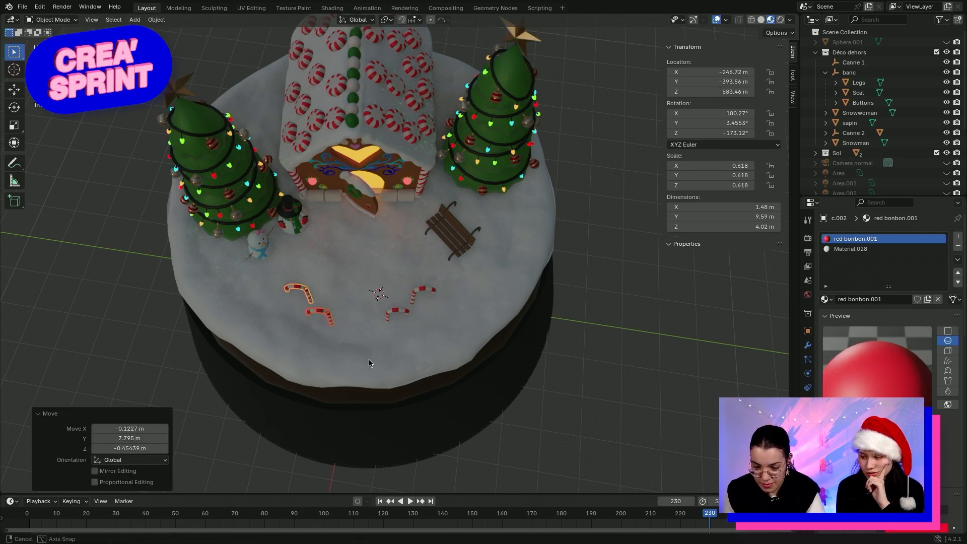
pyautogui.moveTo(368, 359); pyautogui.dragTo(366, 399, button='middle')
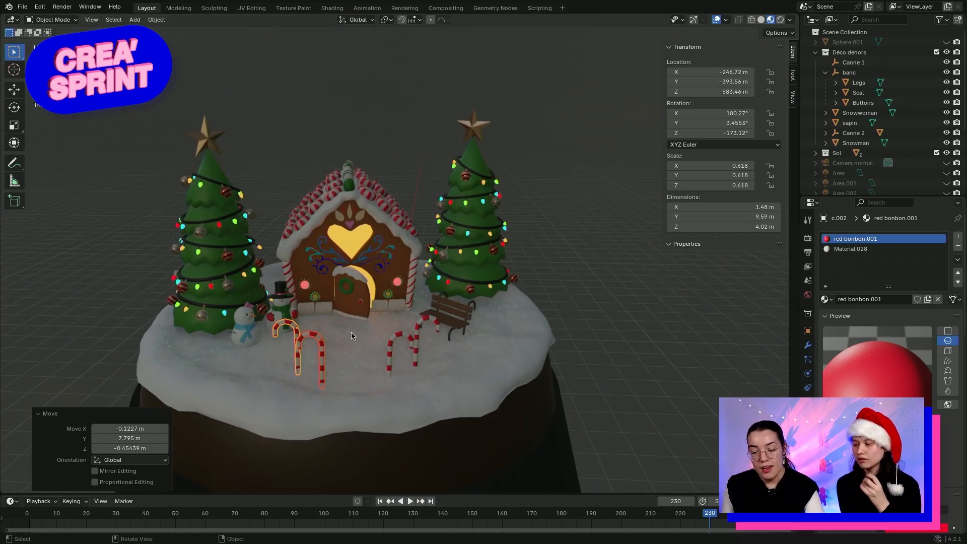
pyautogui.moveTo(352, 336); pyautogui.dragTo(440, 374, button='middle')
pyautogui.scroll(-4, 517, 383)
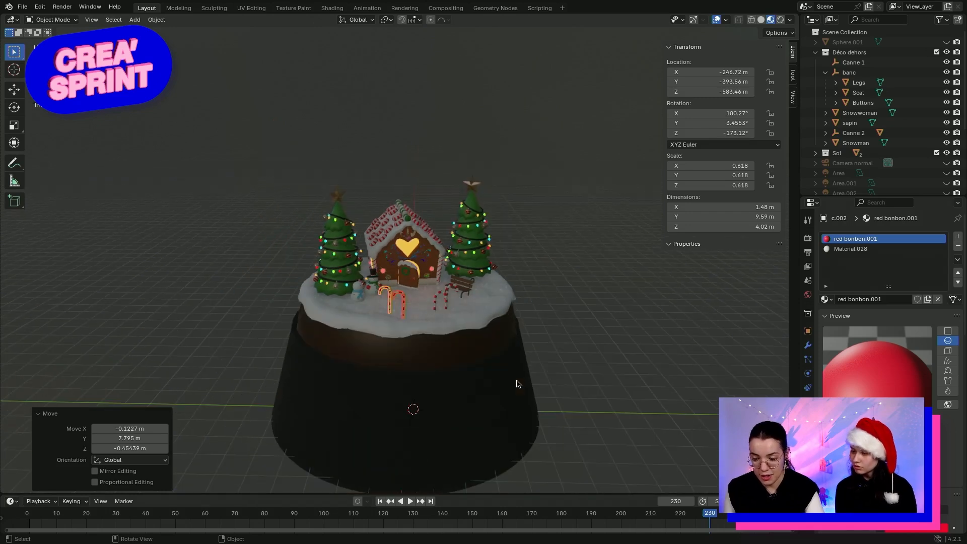
pyautogui.scroll(3, 519, 384)
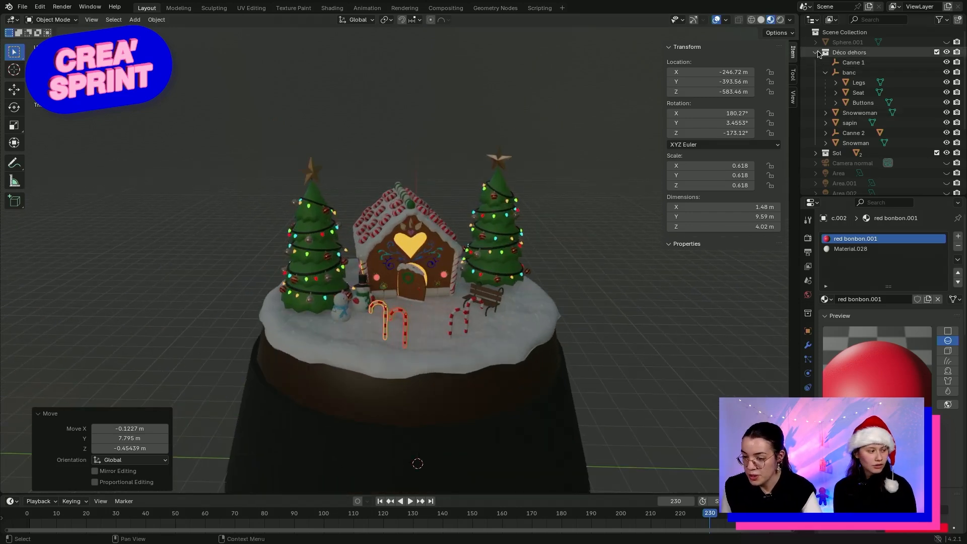
# Collapse the Déco dehors and maison collections and enlarge the scene hierarchy so the whole object list fits
pyautogui.click(817, 52)
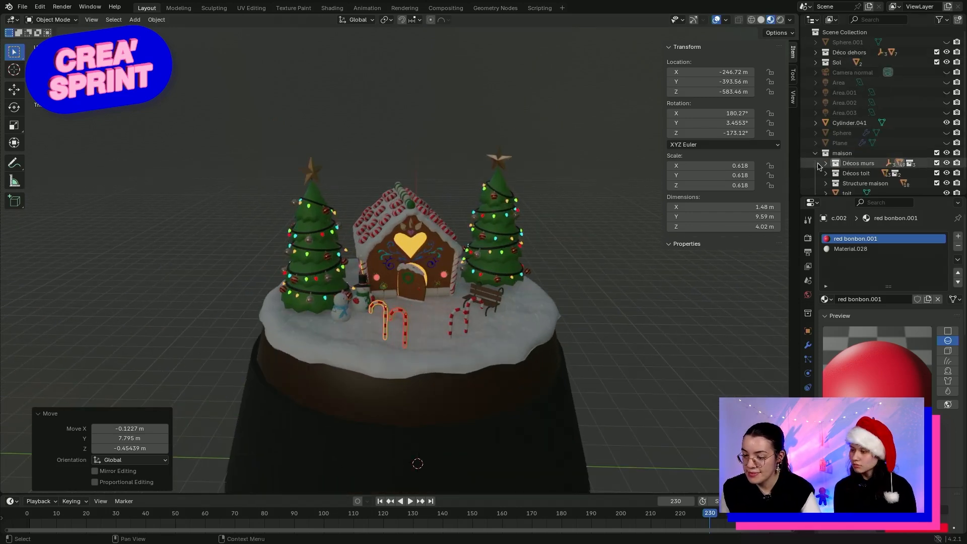
pyautogui.click(816, 153)
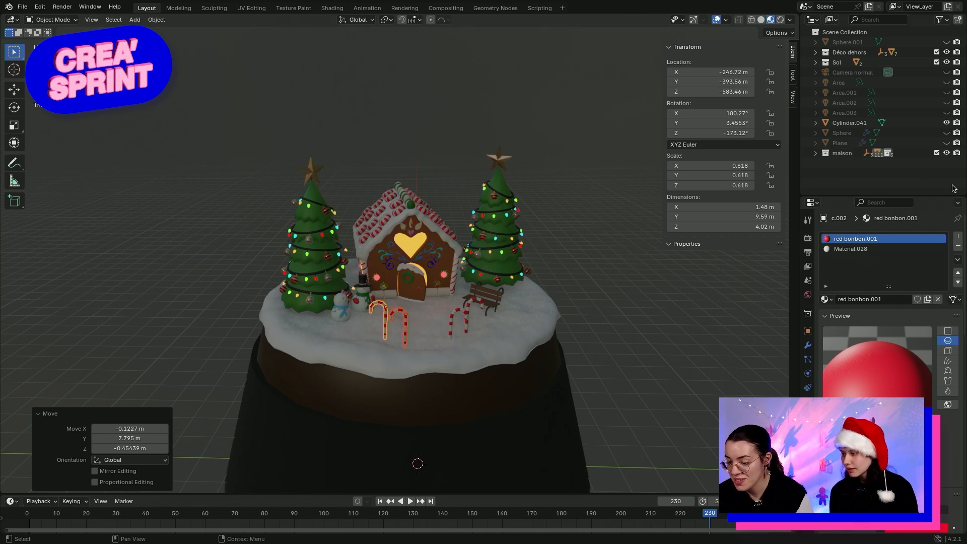
pyautogui.moveTo(900, 197); pyautogui.dragTo(902, 241)
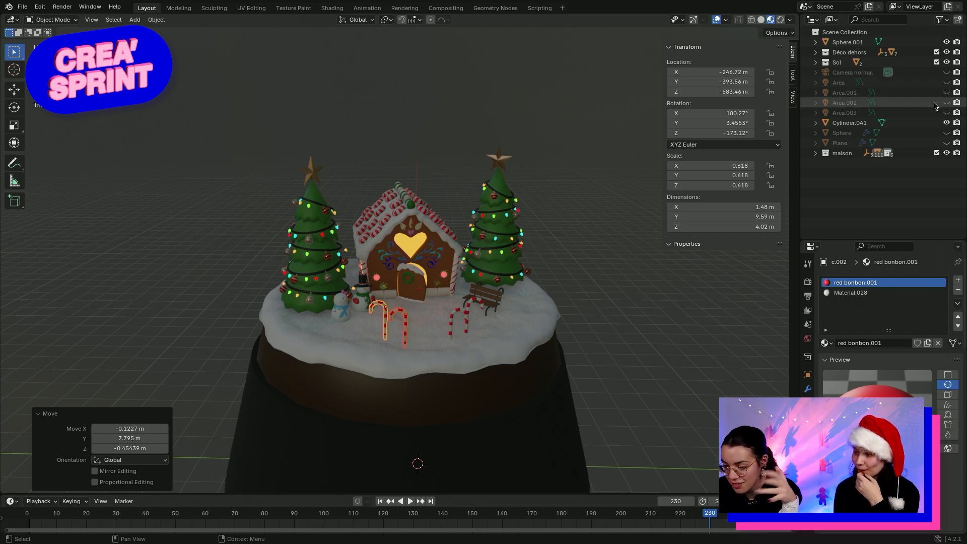
# Make the glass globe object Sphere visible around the scene and keep Sphere.001 hidden
pyautogui.click(947, 134)
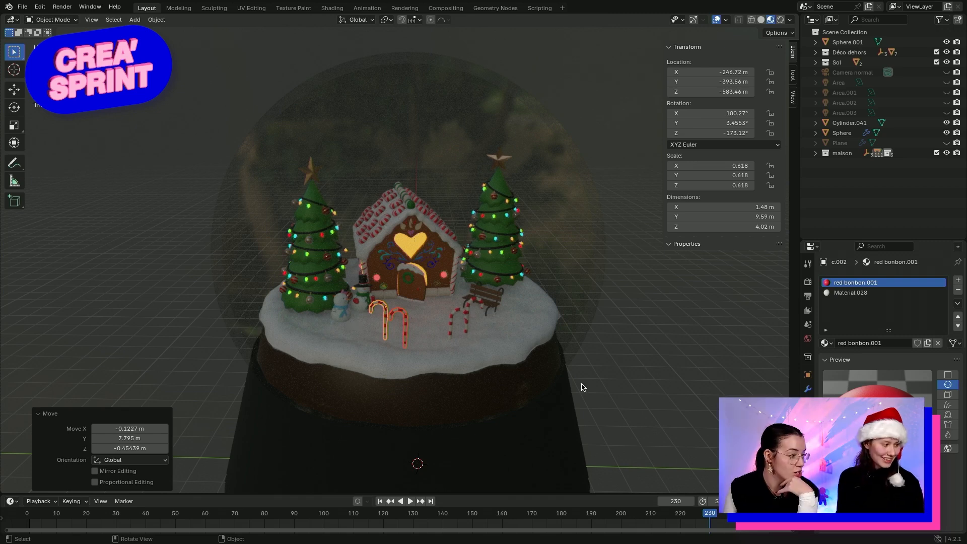
pyautogui.scroll(-2, 670, 388)
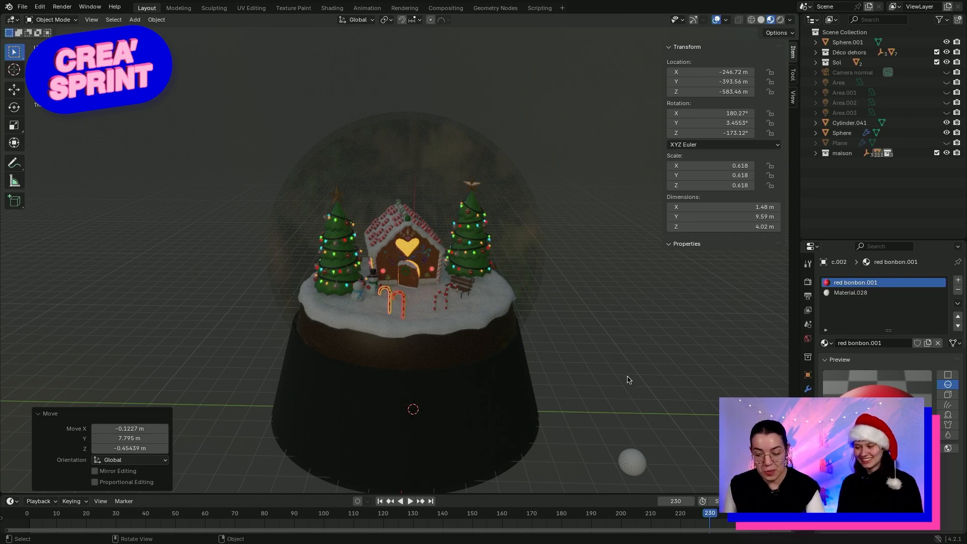
pyautogui.scroll(-2, 629, 380)
pyautogui.press('h')
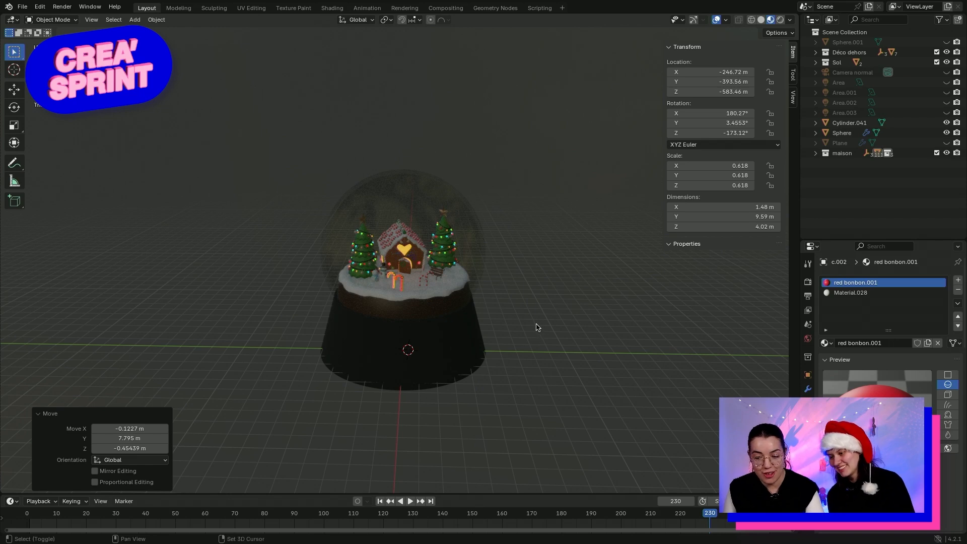
# Examine the house, trees and candy canes through the glass globe from low and raised front angles
pyautogui.moveTo(538, 327); pyautogui.dragTo(507, 338, button='middle')
pyautogui.scroll(3, 508, 339)
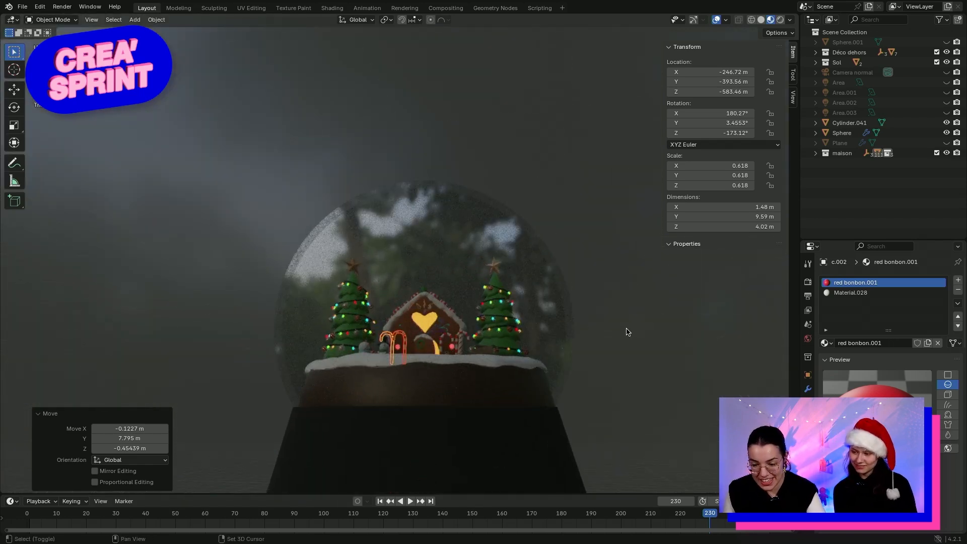
pyautogui.moveTo(628, 332); pyautogui.dragTo(624, 283, button='middle')
pyautogui.scroll(2, 476, 266)
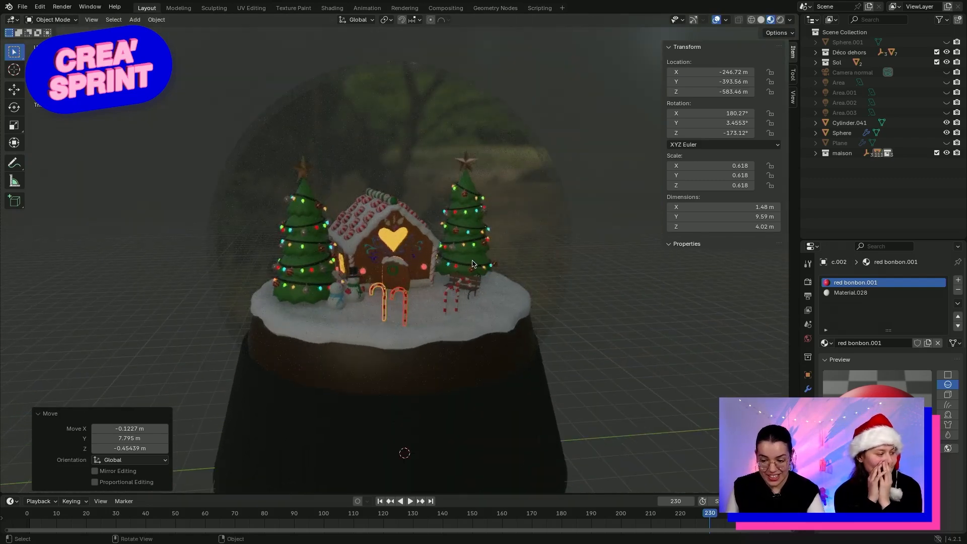
pyautogui.scroll(2, 477, 265)
pyautogui.scroll(-1, 532, 291)
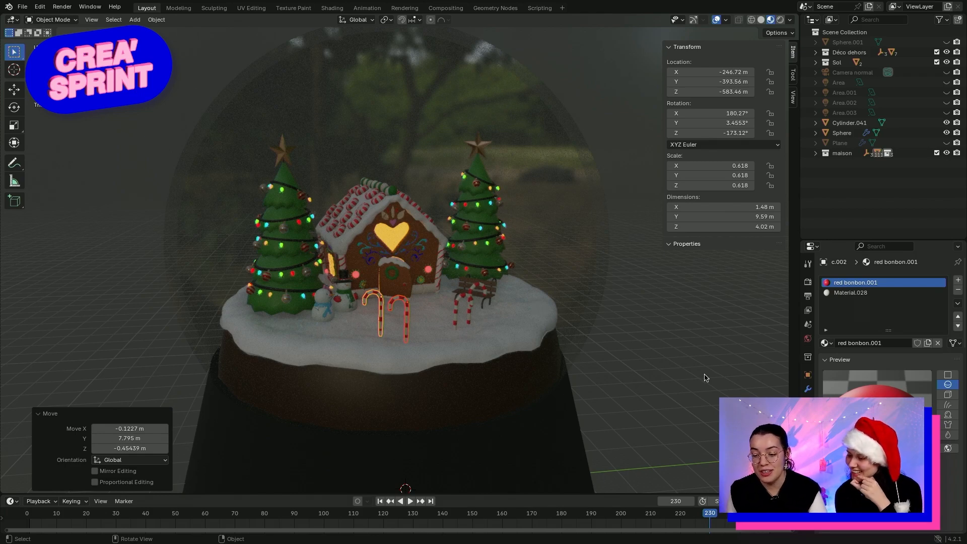
pyautogui.scroll(-2, 705, 378)
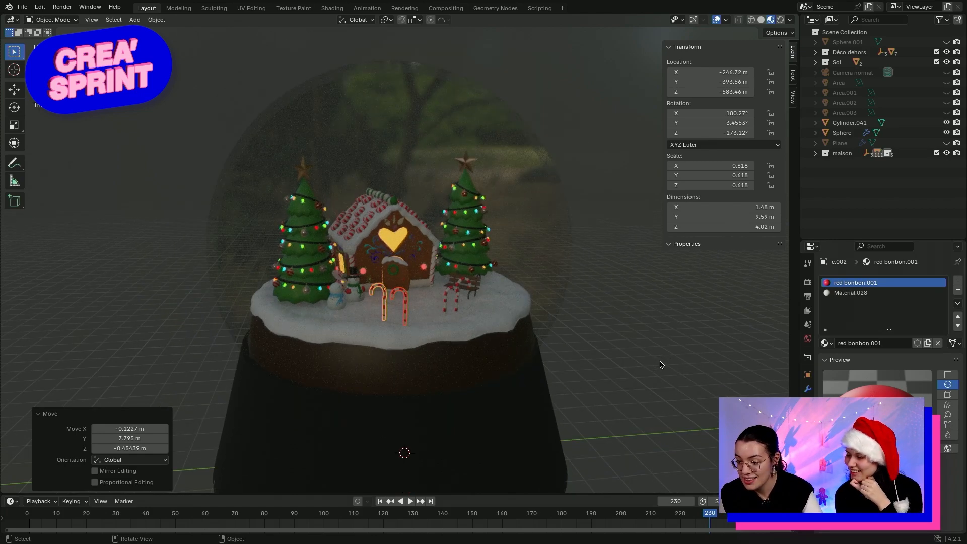
# Make the Plane object with the falling snow visible and play the animation, stopping at frame 149
pyautogui.click(947, 143)
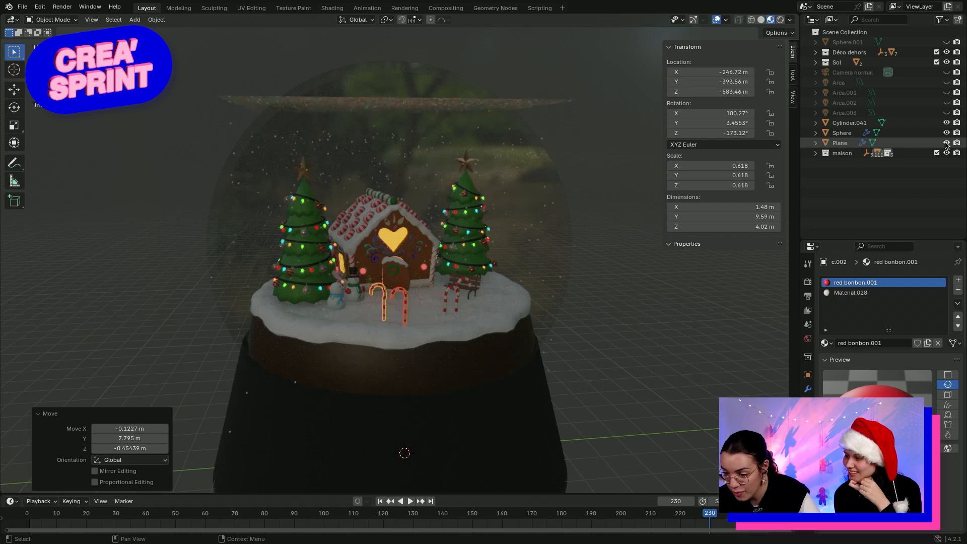
pyautogui.scroll(1, 558, 273)
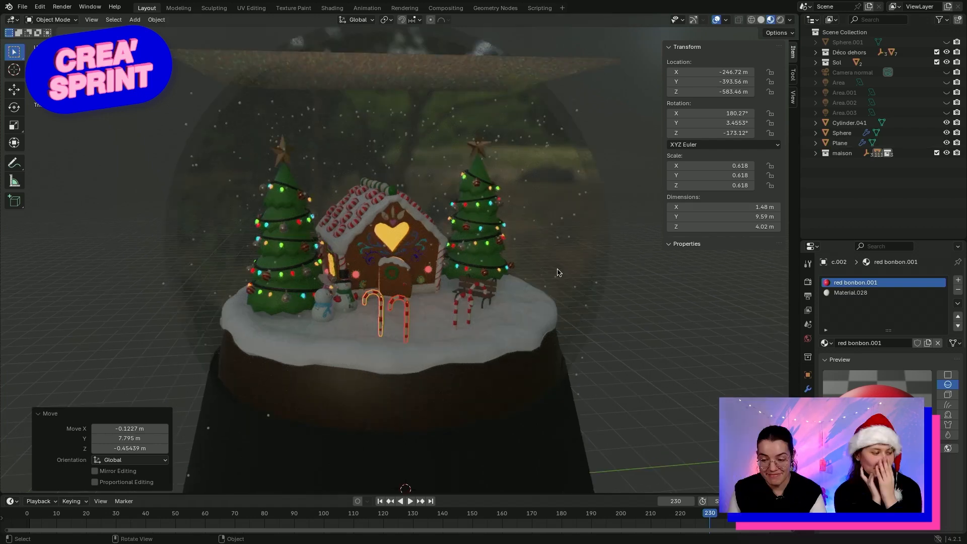
pyautogui.scroll(2, 559, 273)
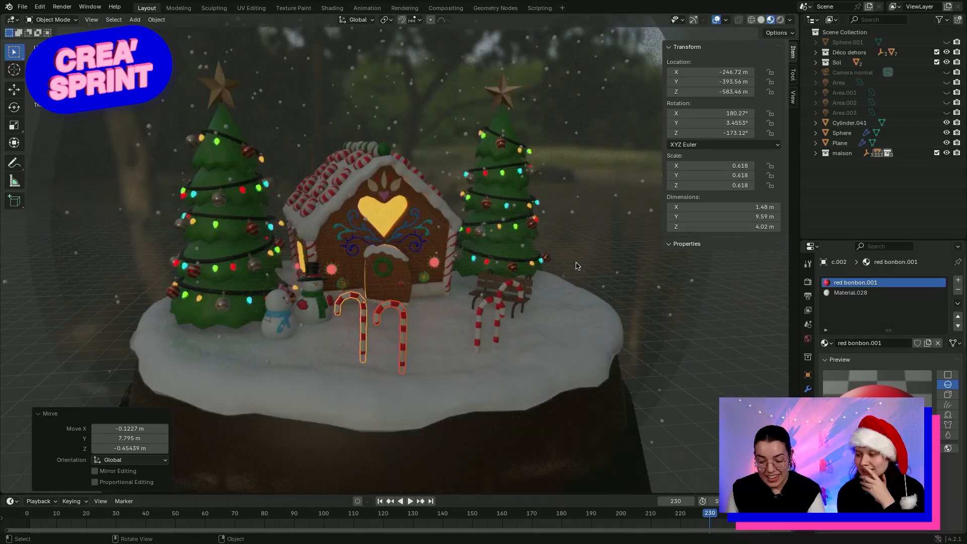
pyautogui.press('space')
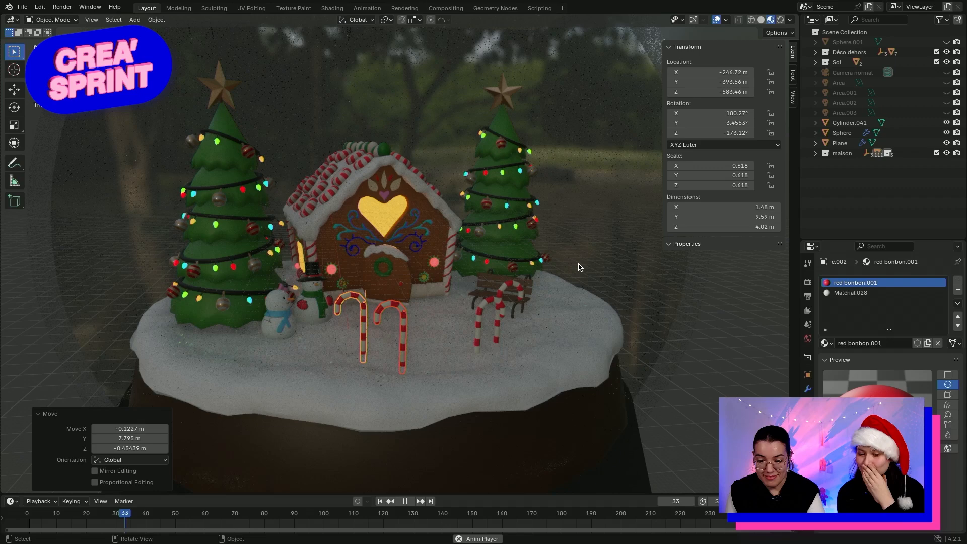
pyautogui.moveTo(579, 264); pyautogui.dragTo(576, 246, button='middle')
pyautogui.press('space')
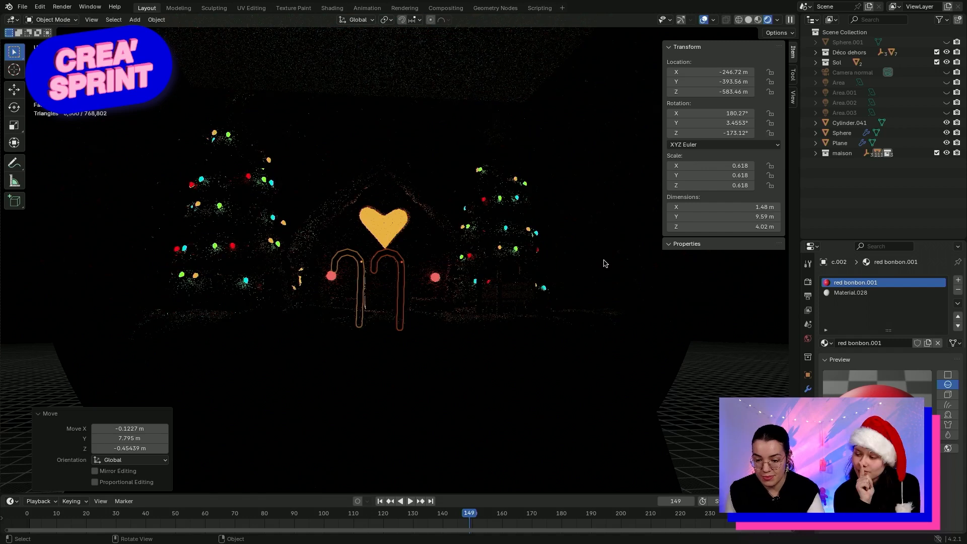
# With rendered shading on, unhide the lights Area.003, Area.002, Area.001 and Area, plus the Camera normal object
pyautogui.scroll(-3, 581, 215)
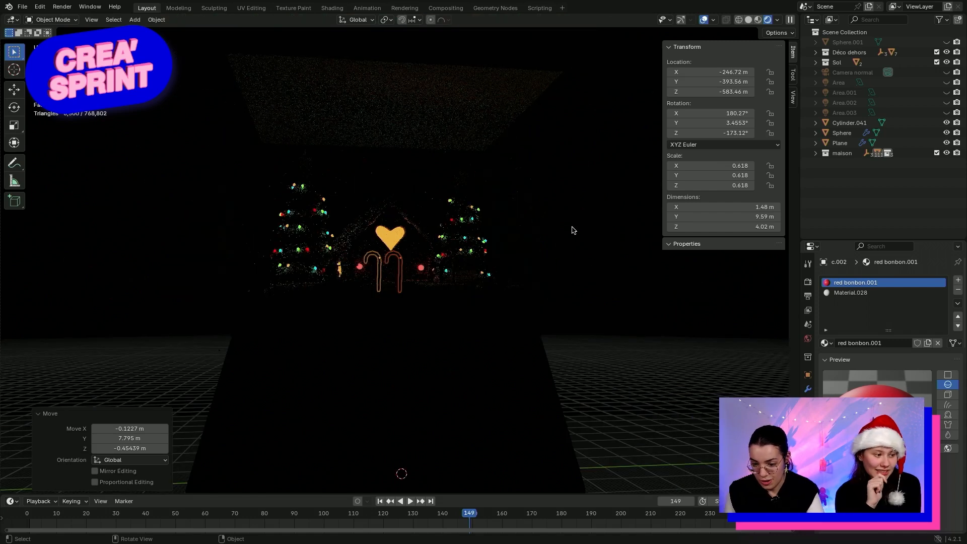
pyautogui.moveTo(573, 228); pyautogui.dragTo(599, 242, button='middle')
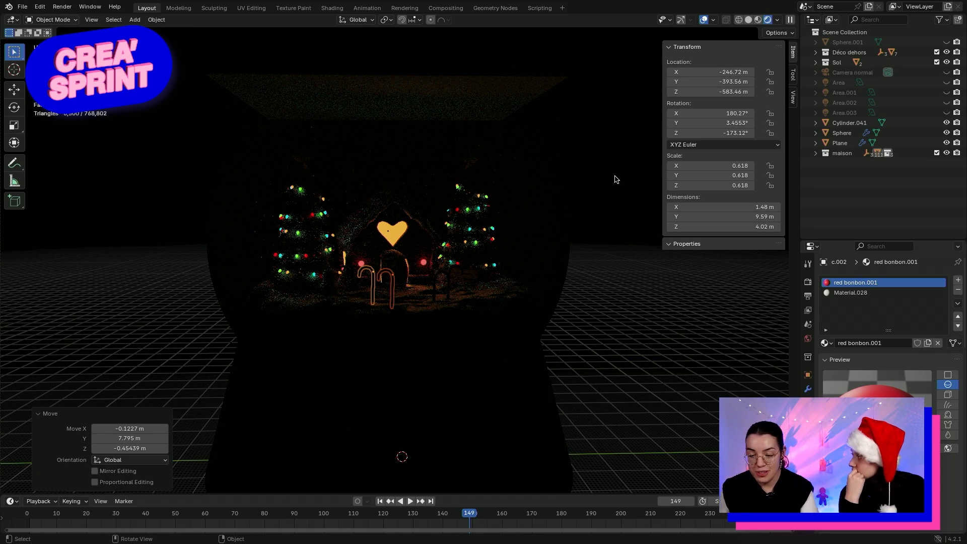
pyautogui.click(948, 113)
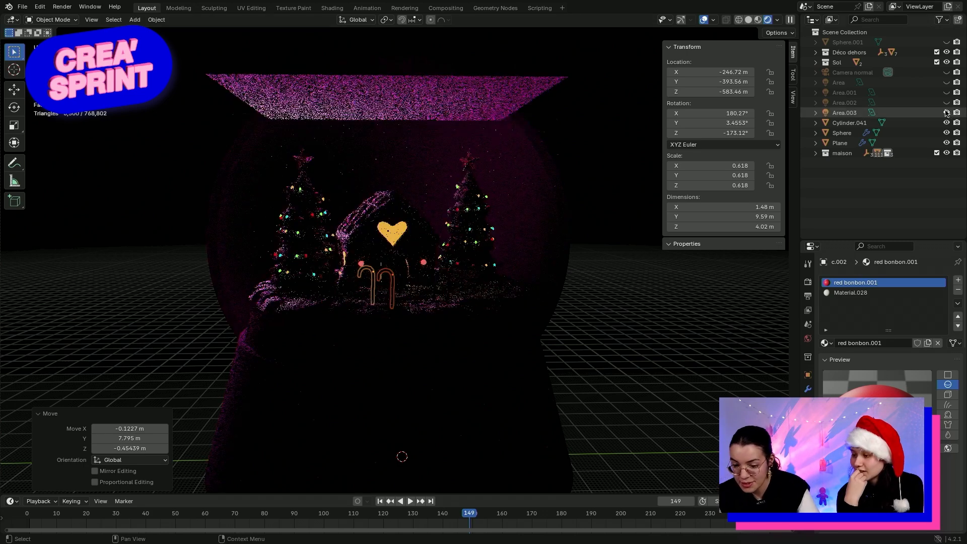
pyautogui.click(947, 102)
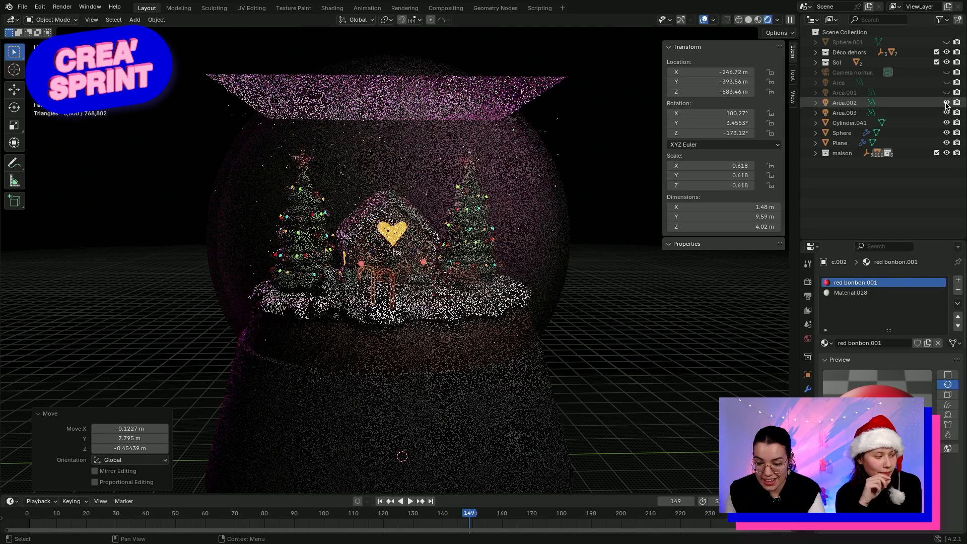
pyautogui.click(947, 93)
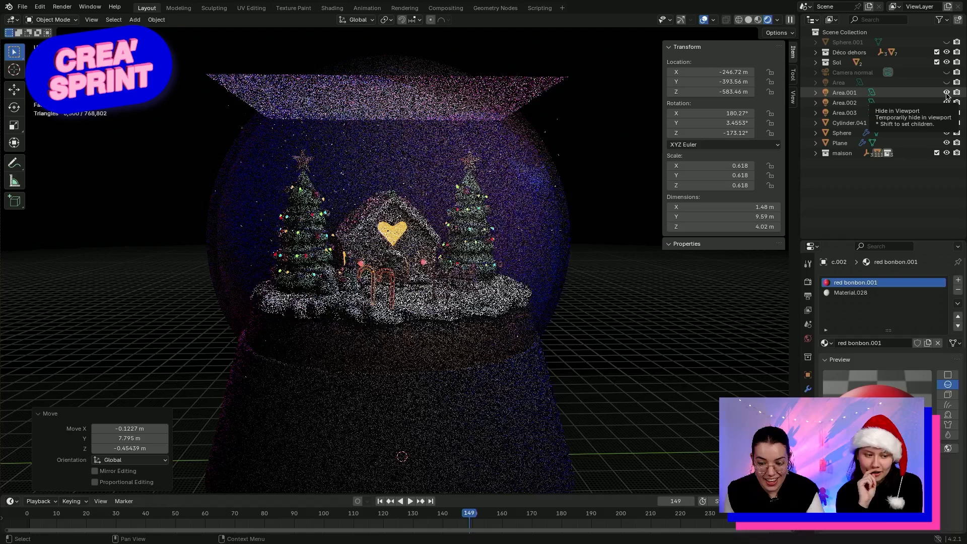
pyautogui.click(948, 82)
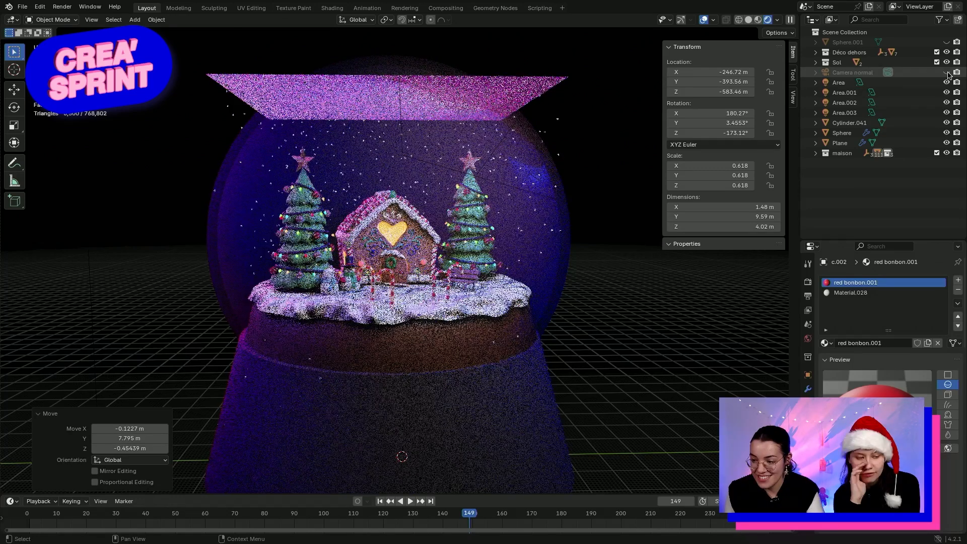
pyautogui.click(947, 73)
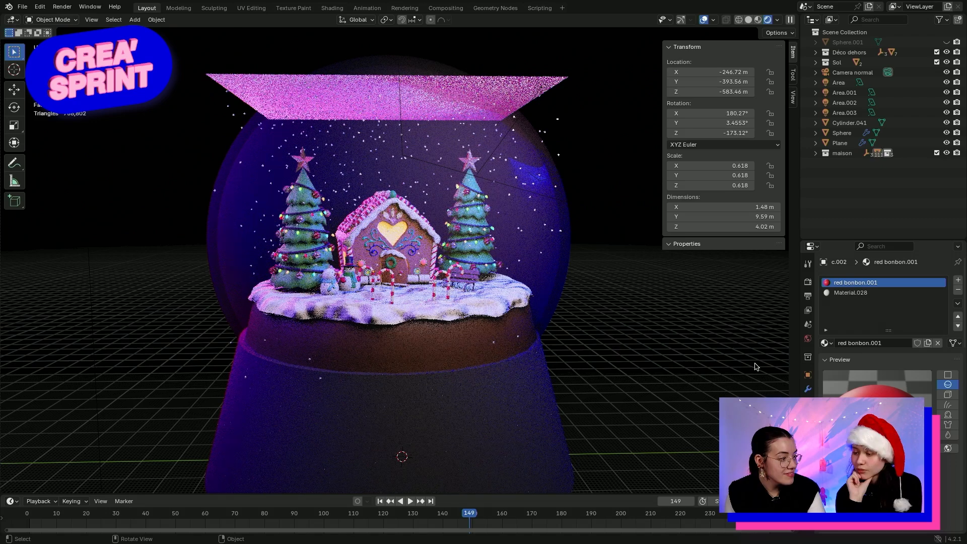
# Play the snowfall animation up to frame 113, comparing material preview with rendered shading and ending in rendered shading
pyautogui.scroll(2, 648, 354)
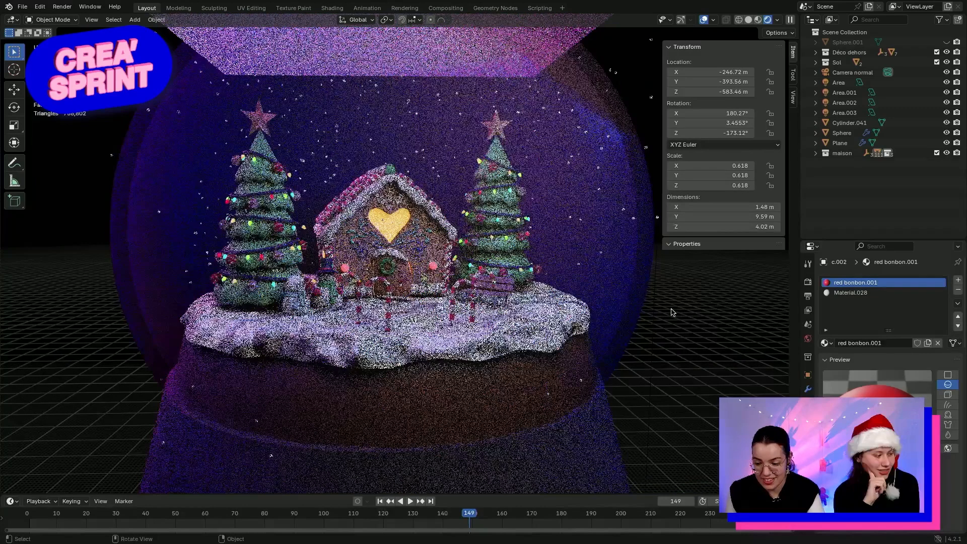
pyautogui.keyDown('shift'); pyautogui.moveTo(671, 312); pyautogui.dragTo(674, 320, button='middle'); pyautogui.keyUp('shift')
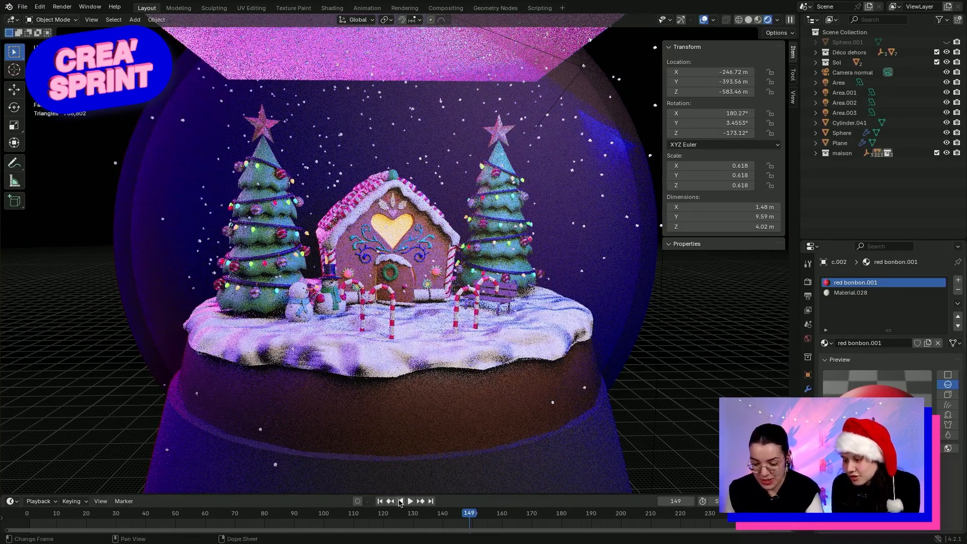
pyautogui.press('space')
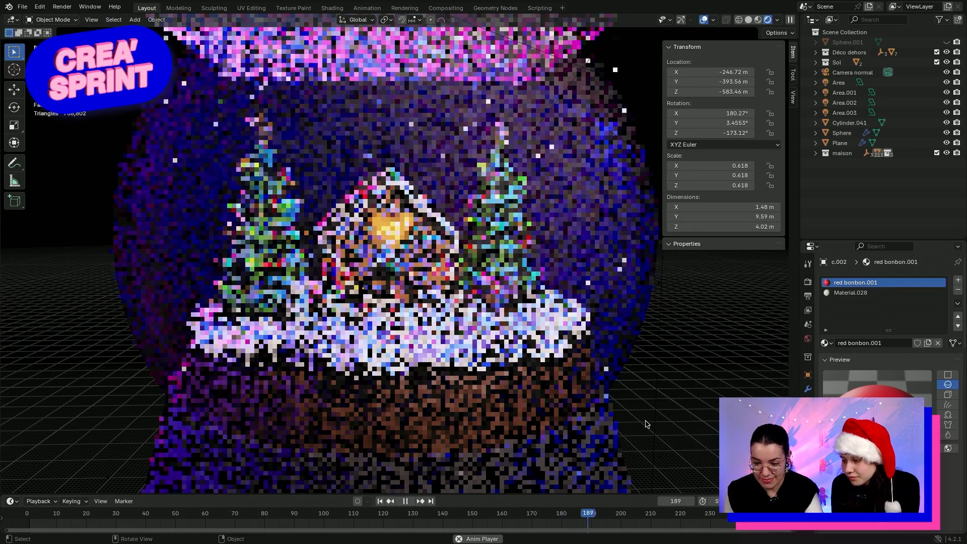
pyautogui.click(759, 20)
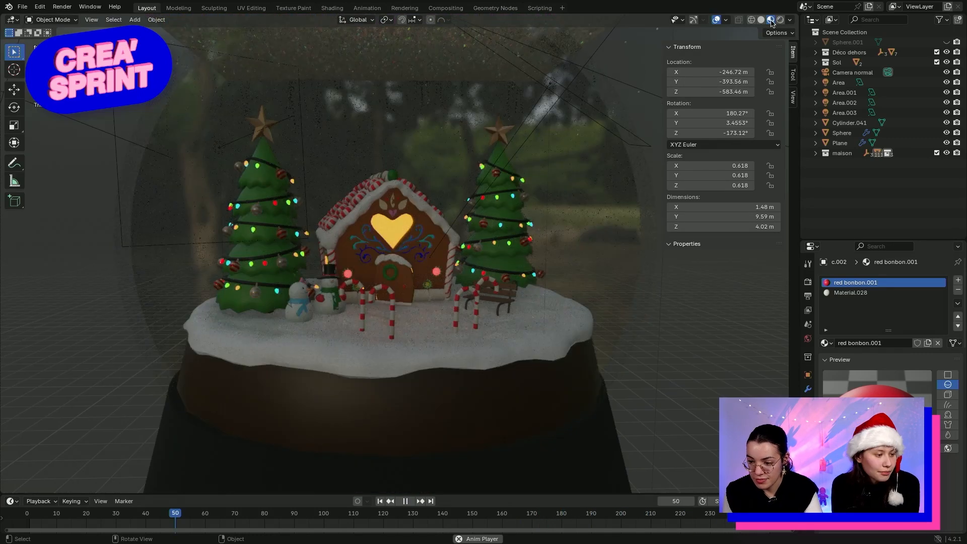
pyautogui.click(771, 20)
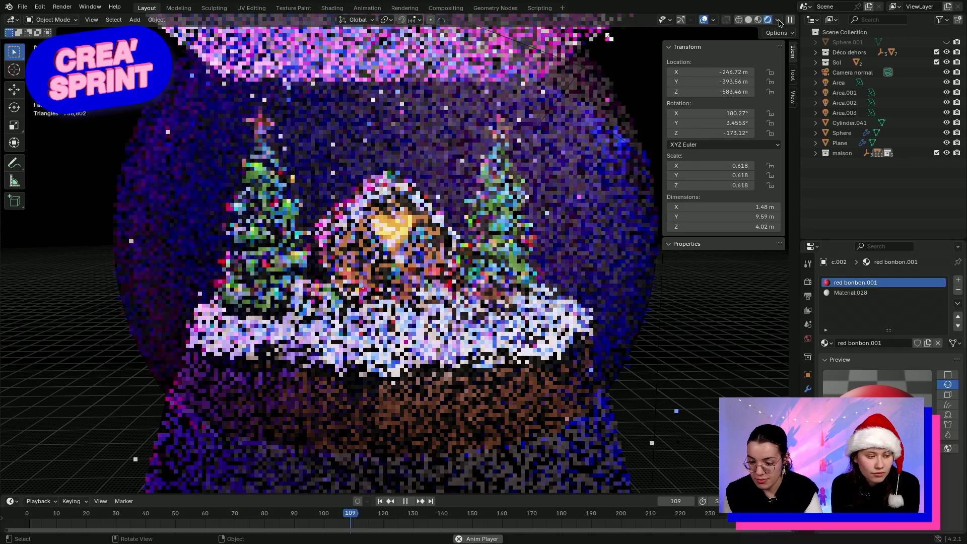
pyautogui.press('space')
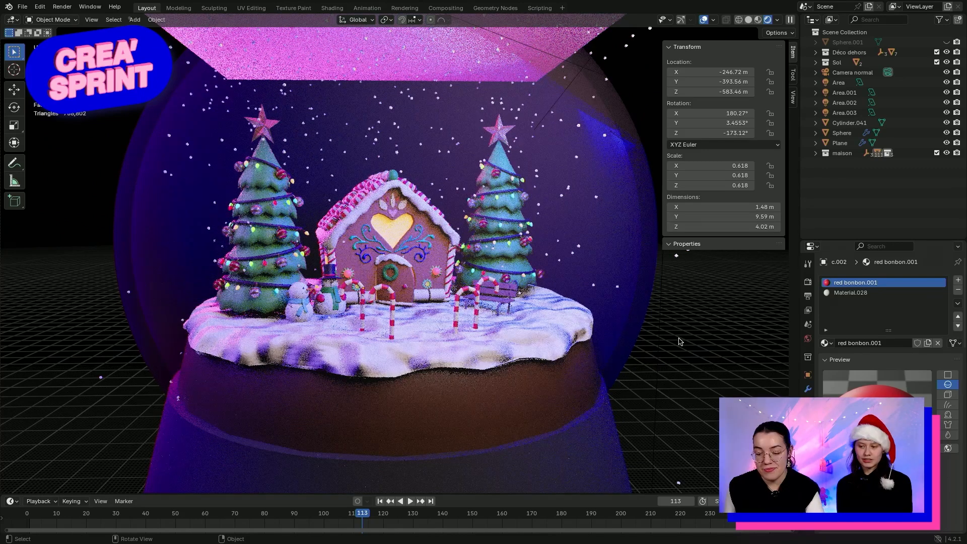
# Switch the viewport to the view through the active camera
pyautogui.scroll(-2, 681, 342)
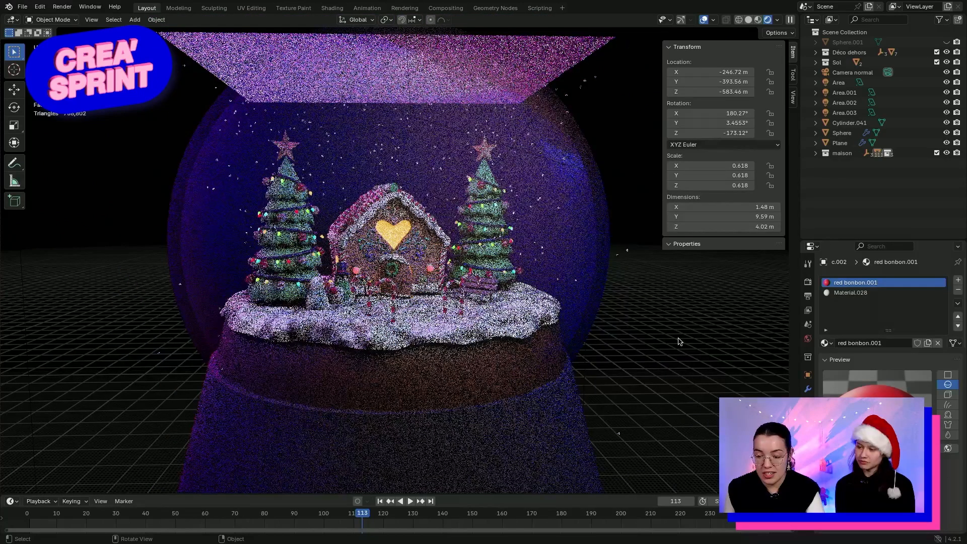
pyautogui.scroll(-2, 680, 342)
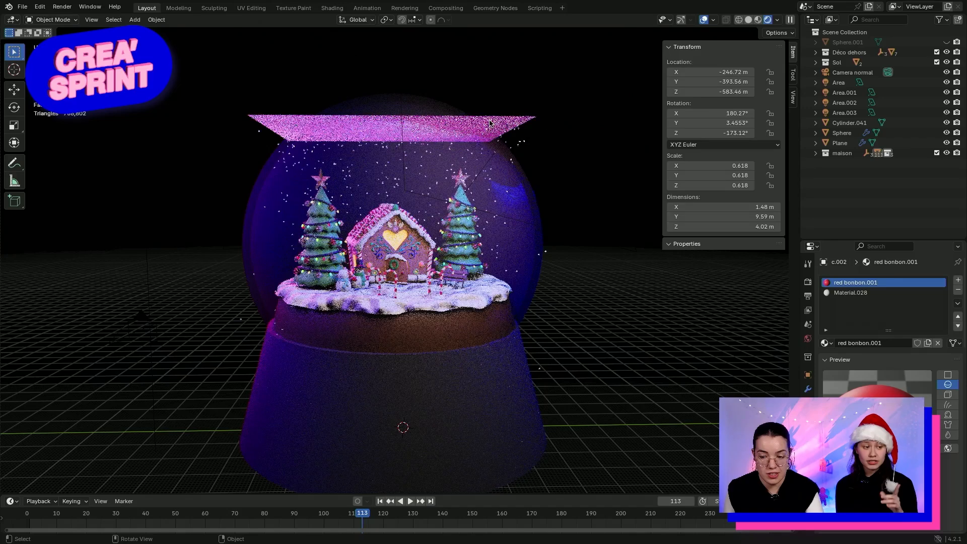
pyautogui.scroll(1, 489, 122)
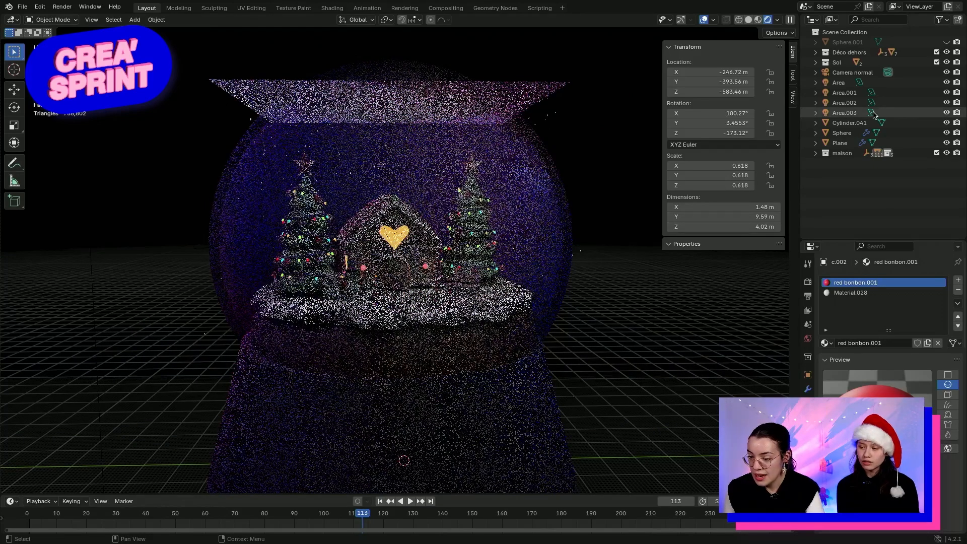
pyautogui.click(93, 21)
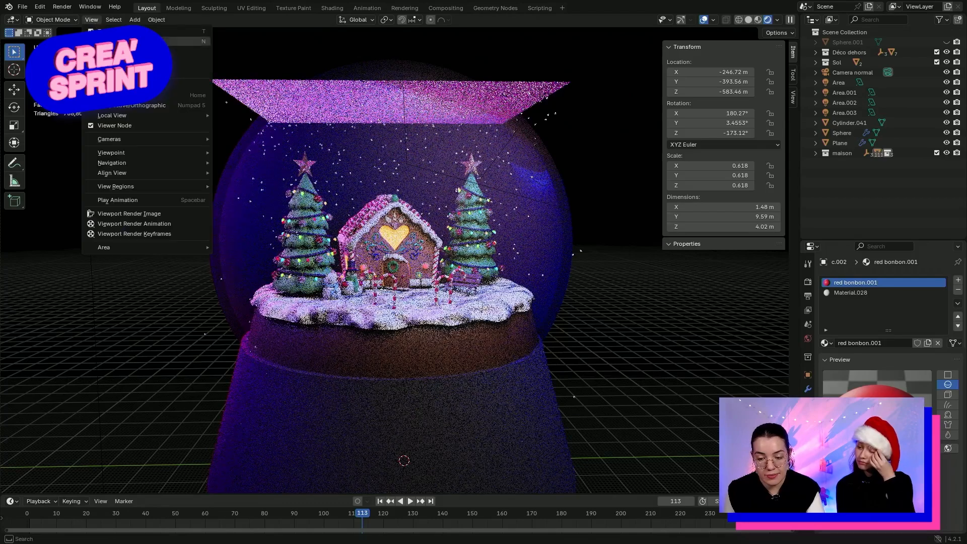
pyautogui.moveTo(152, 139)
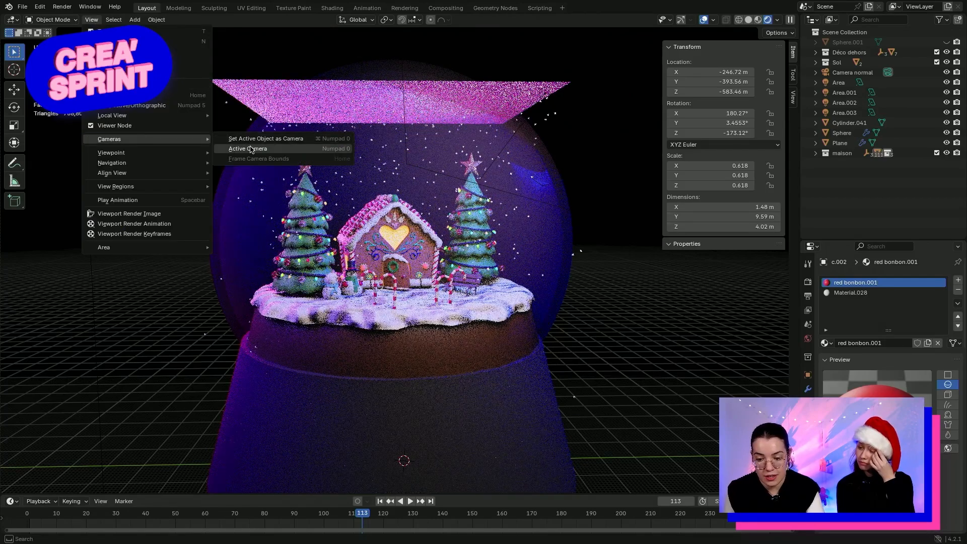
pyautogui.click(249, 148)
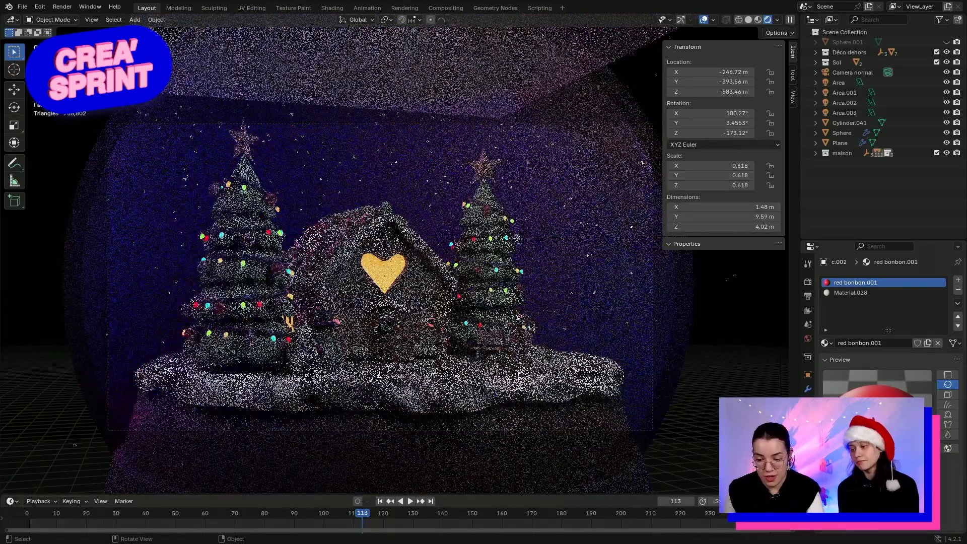